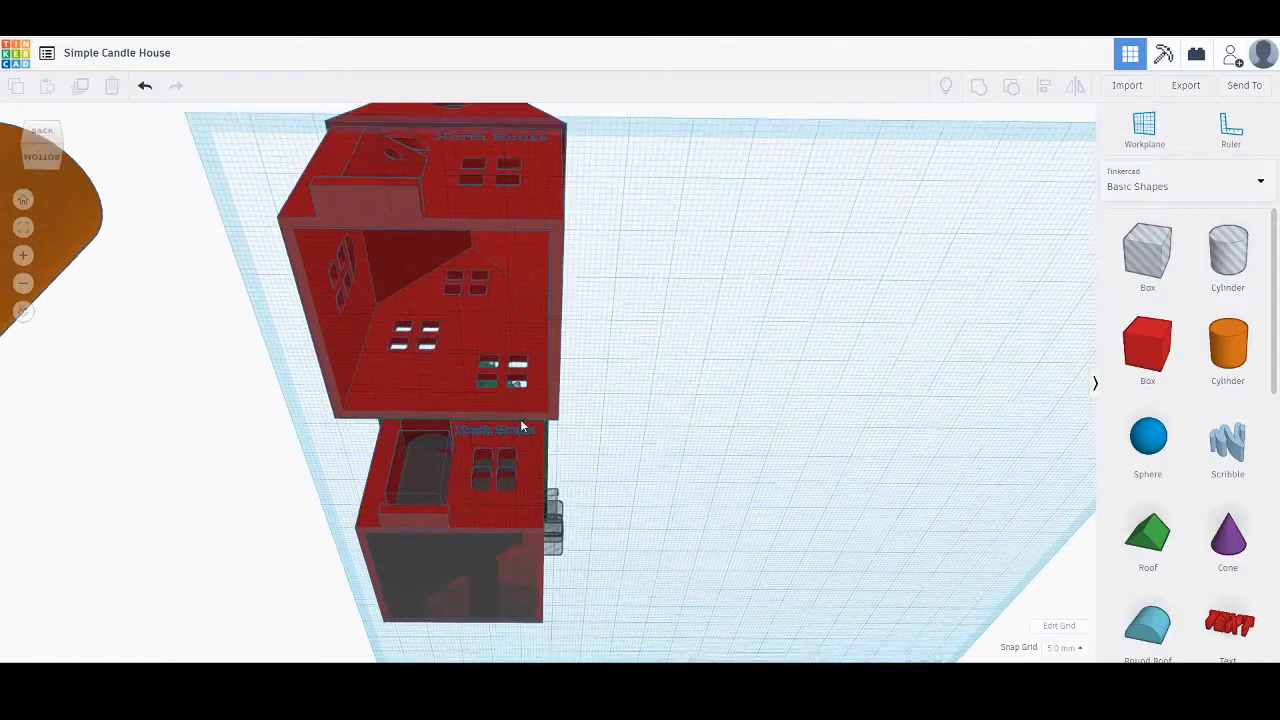
Examine the hollow interior of the finished North House model from below.
scroll(469, 380, up, 4)
scroll(469, 382, up, 2)
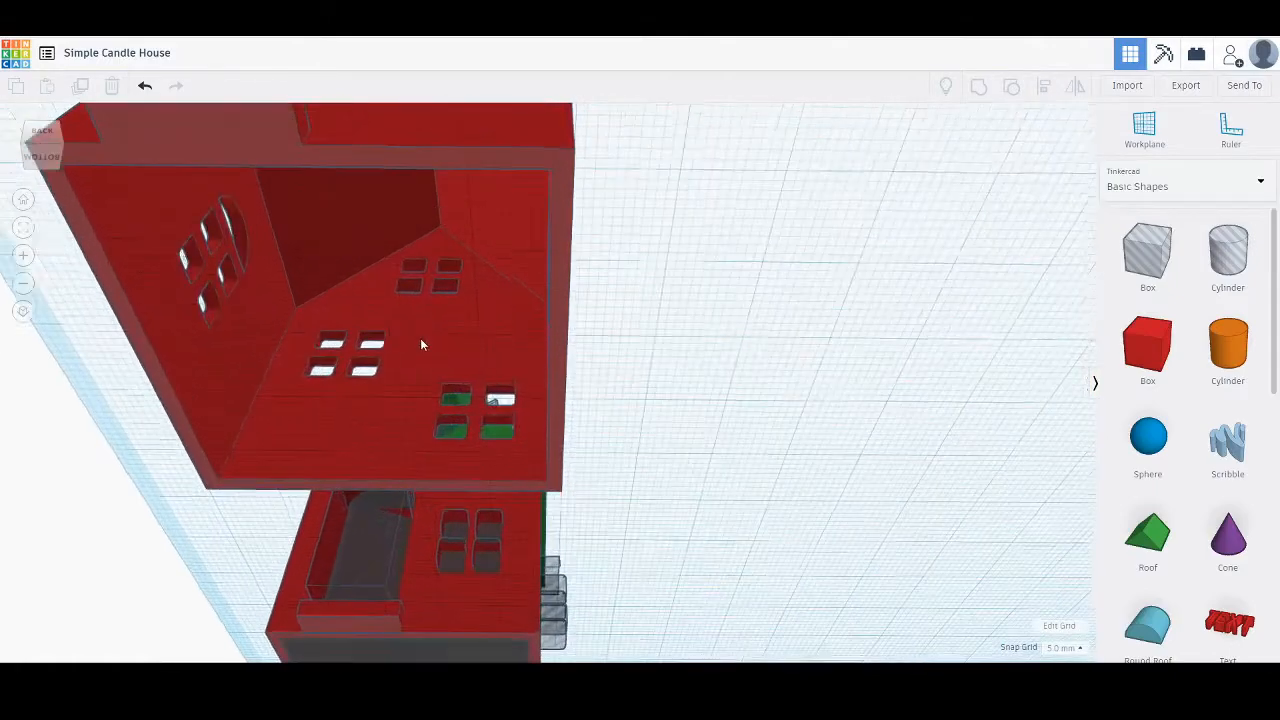
middle_drag(422, 340, 510, 374)
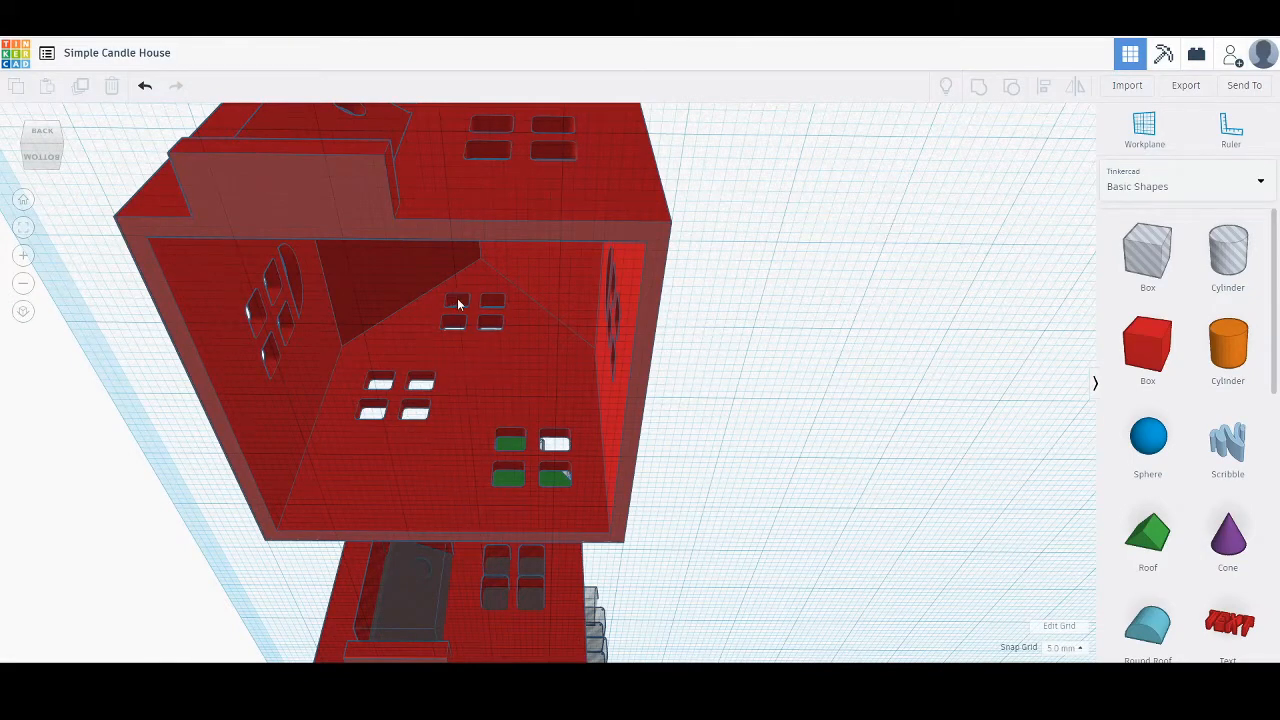
right_drag(534, 326, 432, 431)
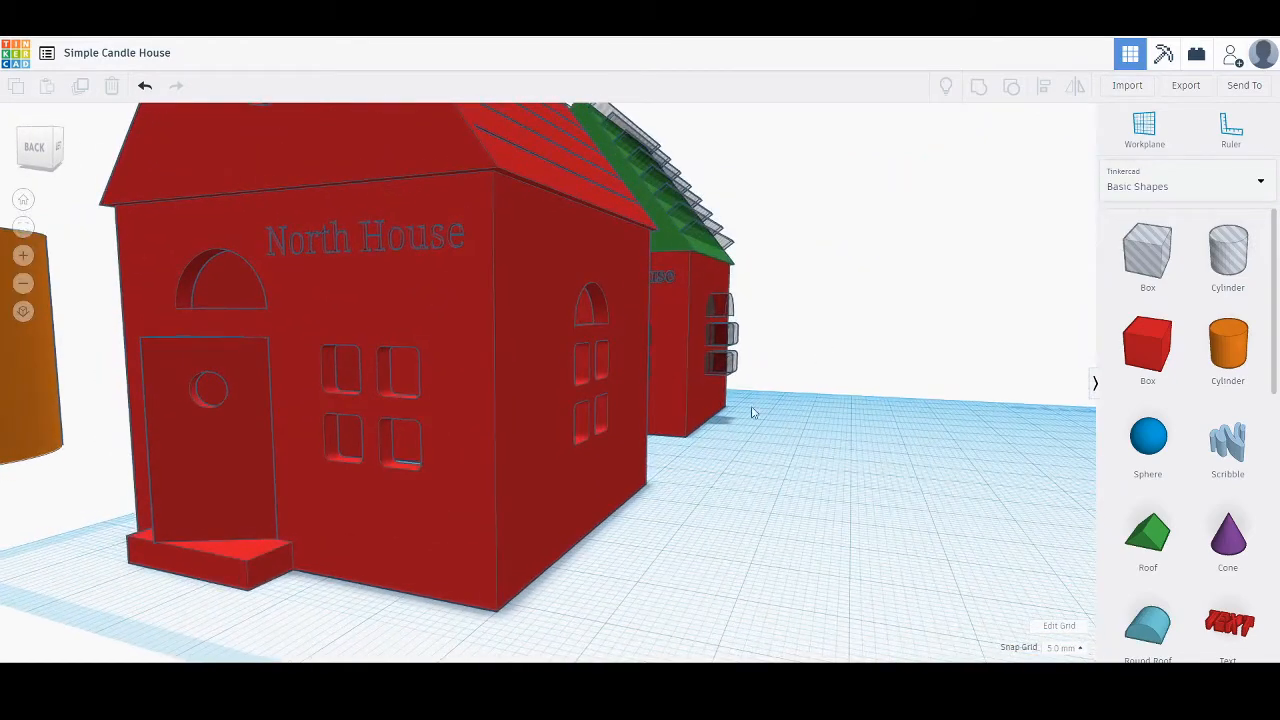
right_drag(752, 412, 586, 497)
Place a solid box on the workplane beside the houses and scale it uniformly to 50 mm.
right_drag(711, 423, 1060, 370)
click(1147, 345)
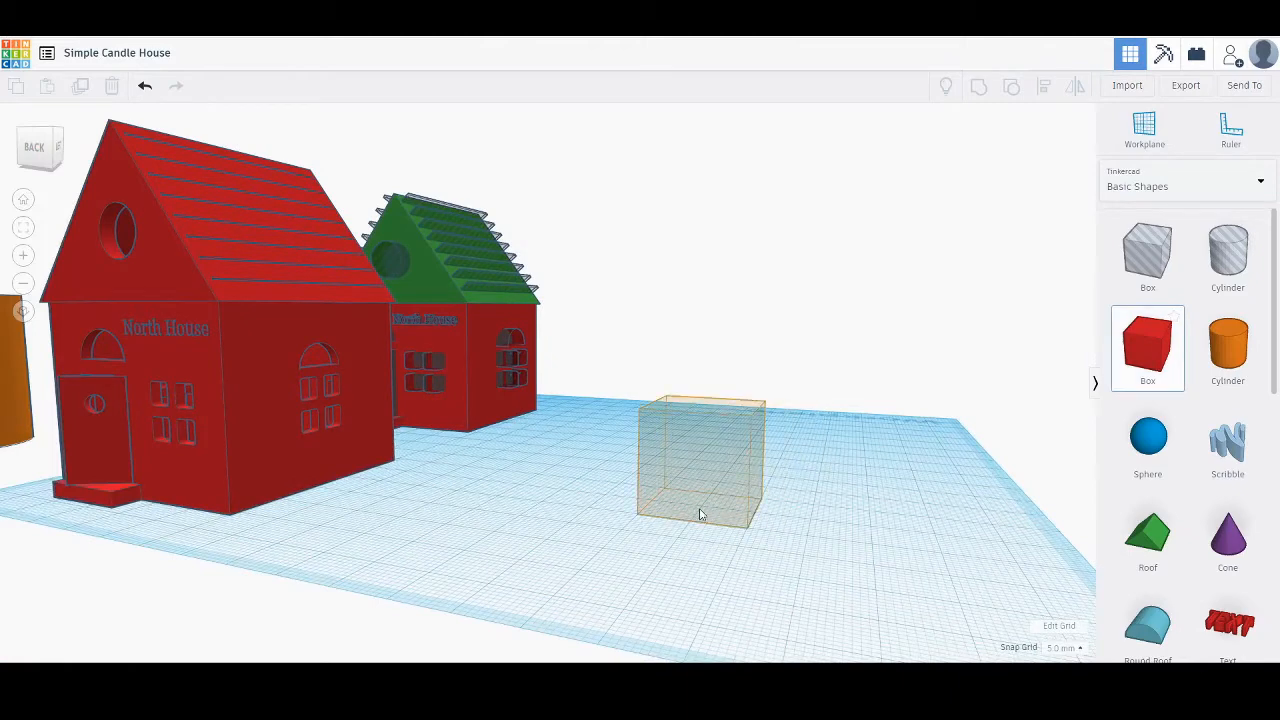
click(700, 515)
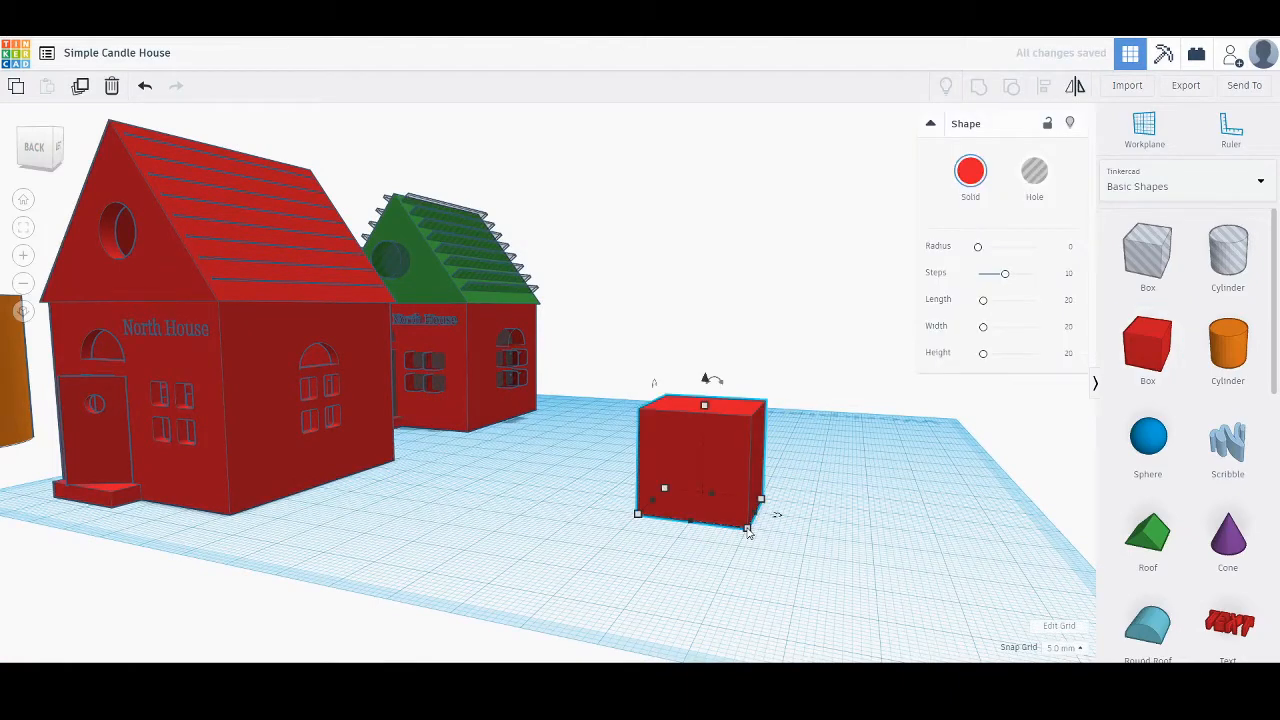
mouse_move(748, 531)
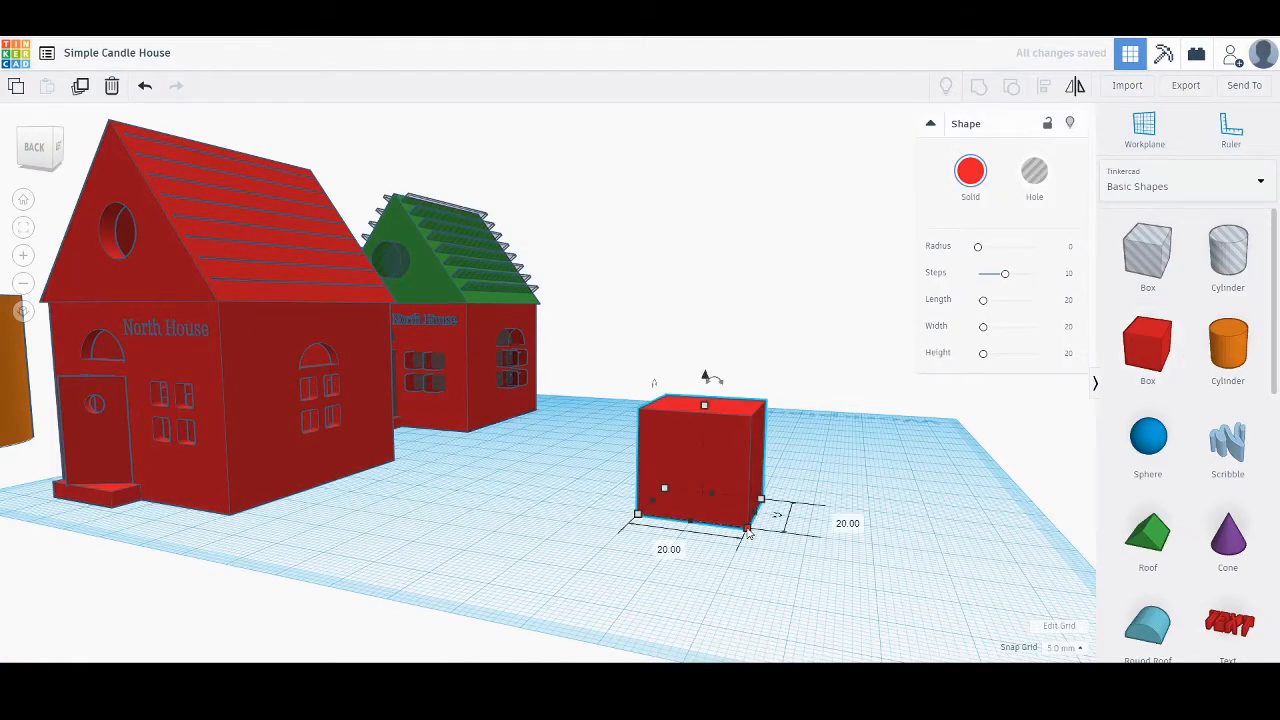
click(846, 524)
text(50)
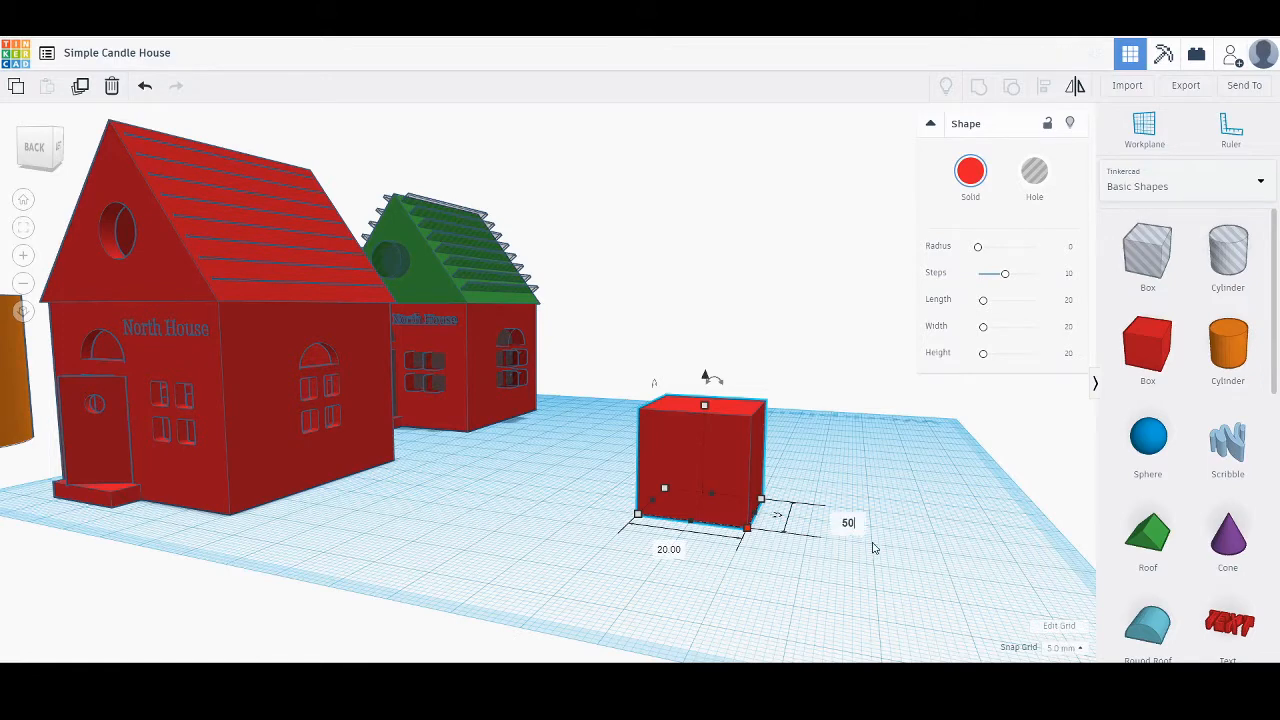
key(Return)
scroll(787, 540, down, 3)
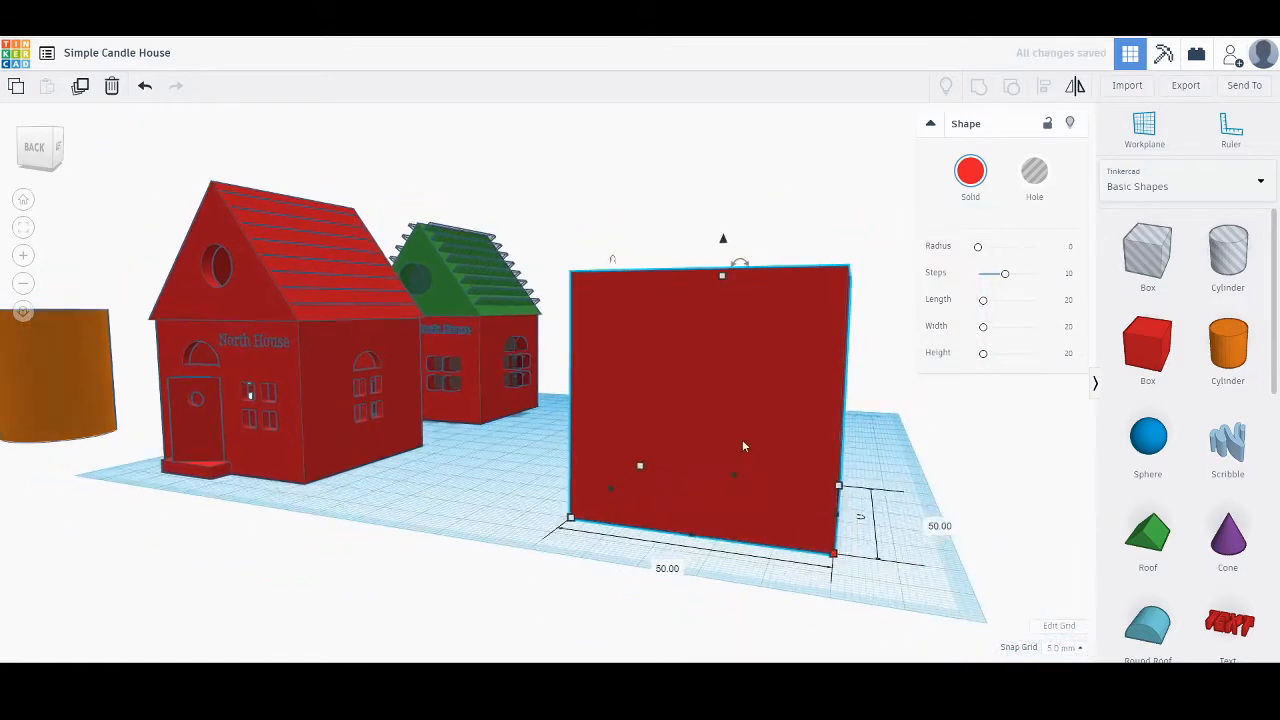
Set the new box's height to 40 mm.
right_drag(742, 439, 815, 456)
mouse_move(675, 307)
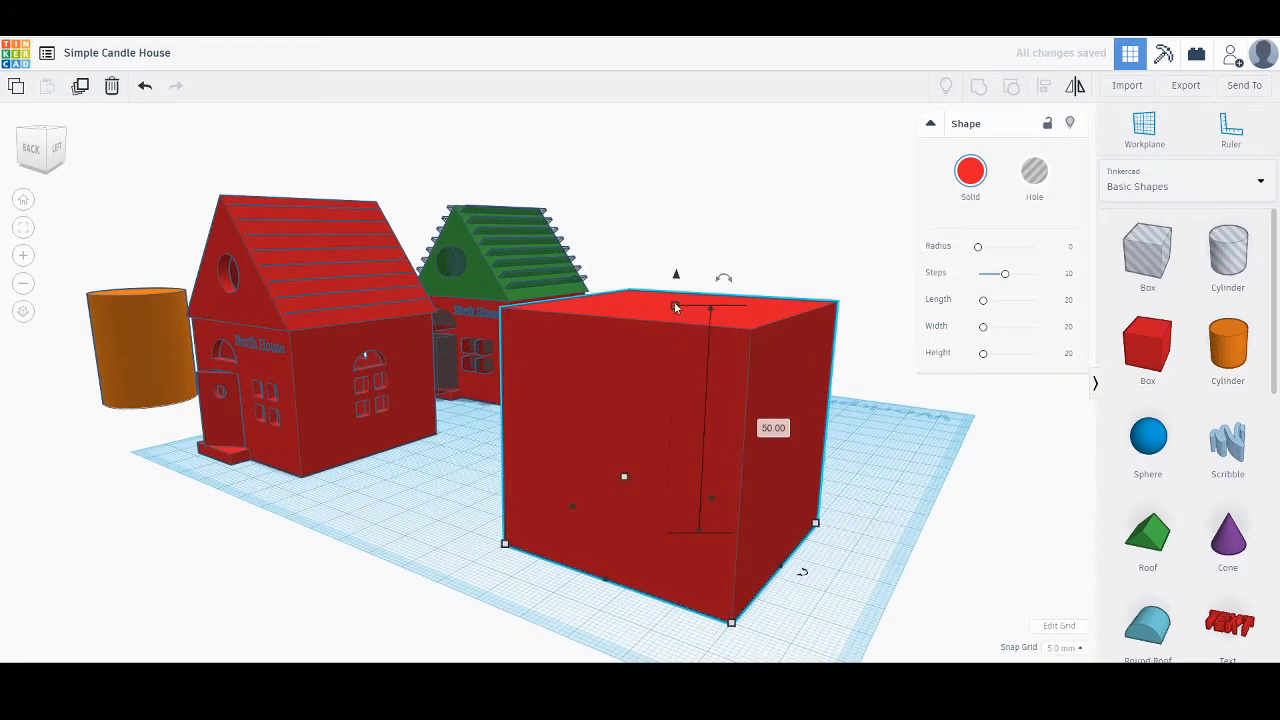
click(773, 428)
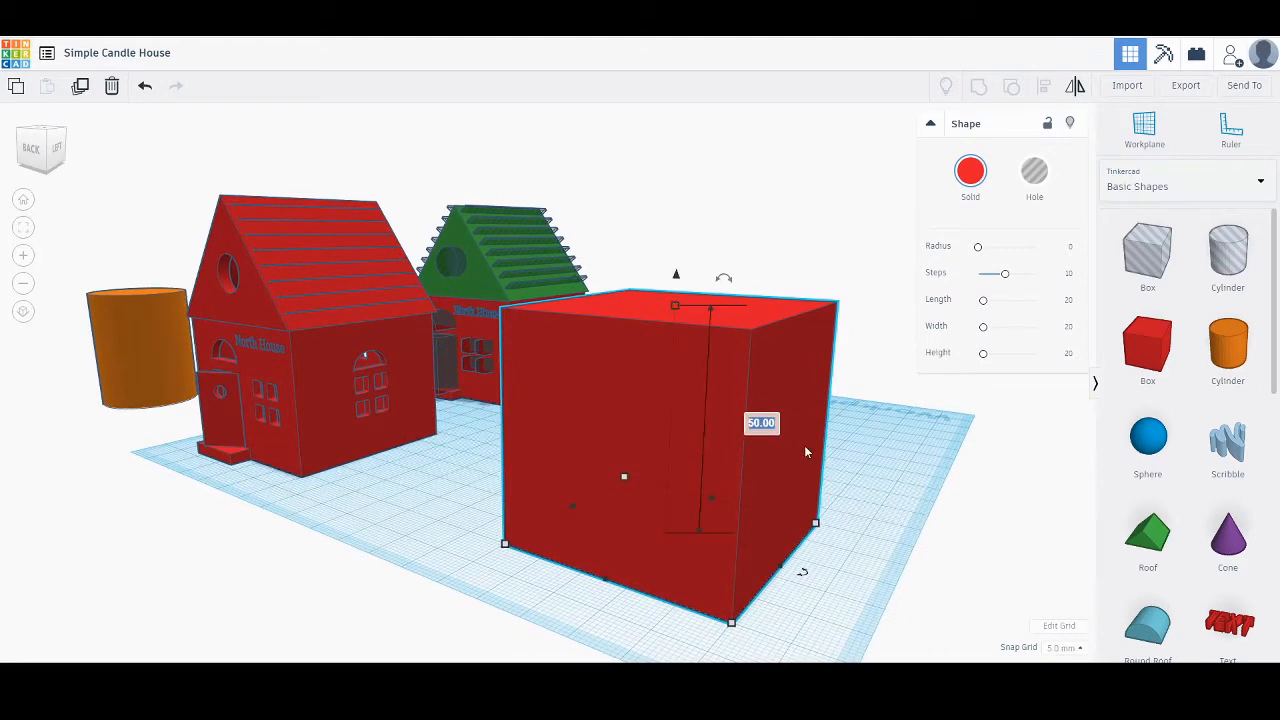
text(40)
key(Return)
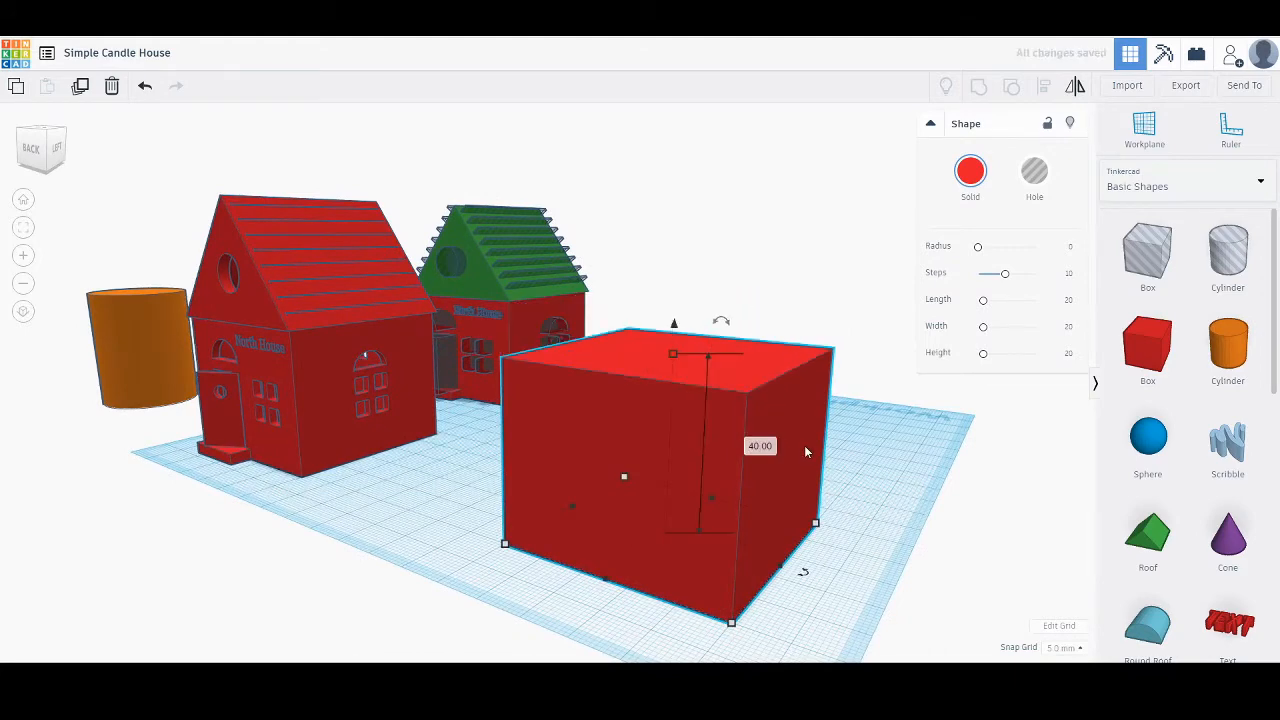
click(817, 263)
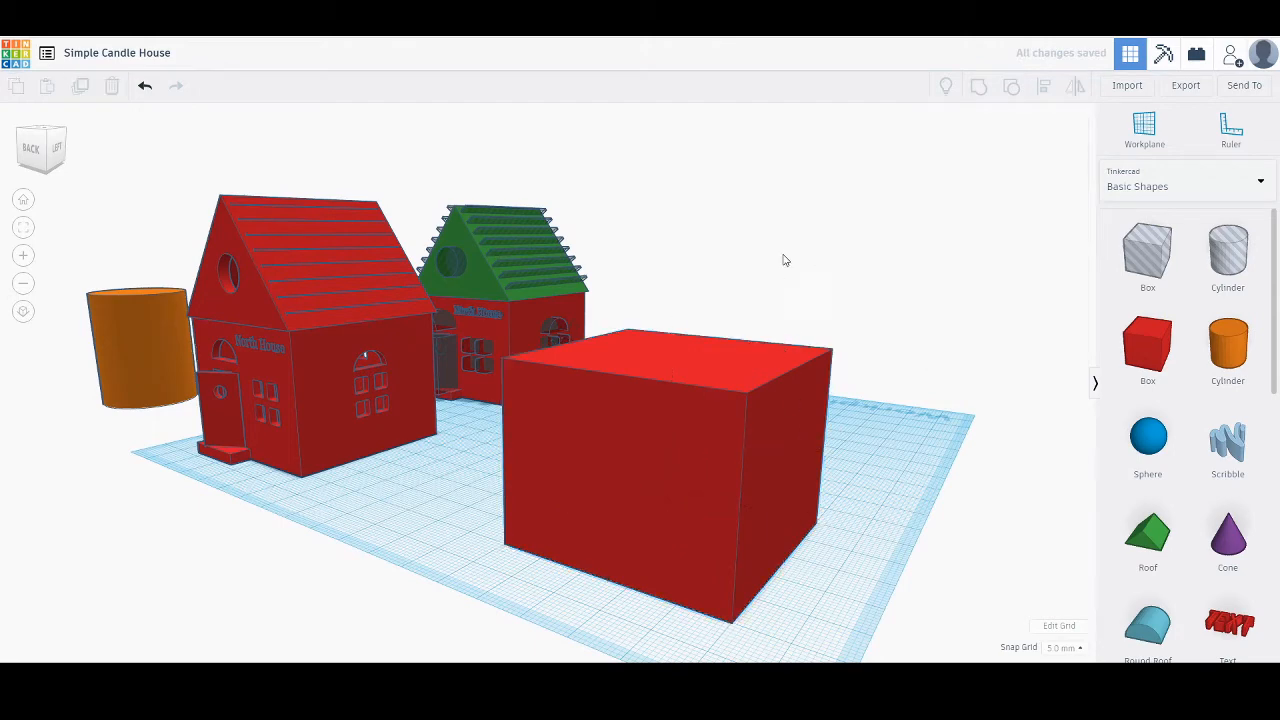
right_drag(795, 281, 805, 286)
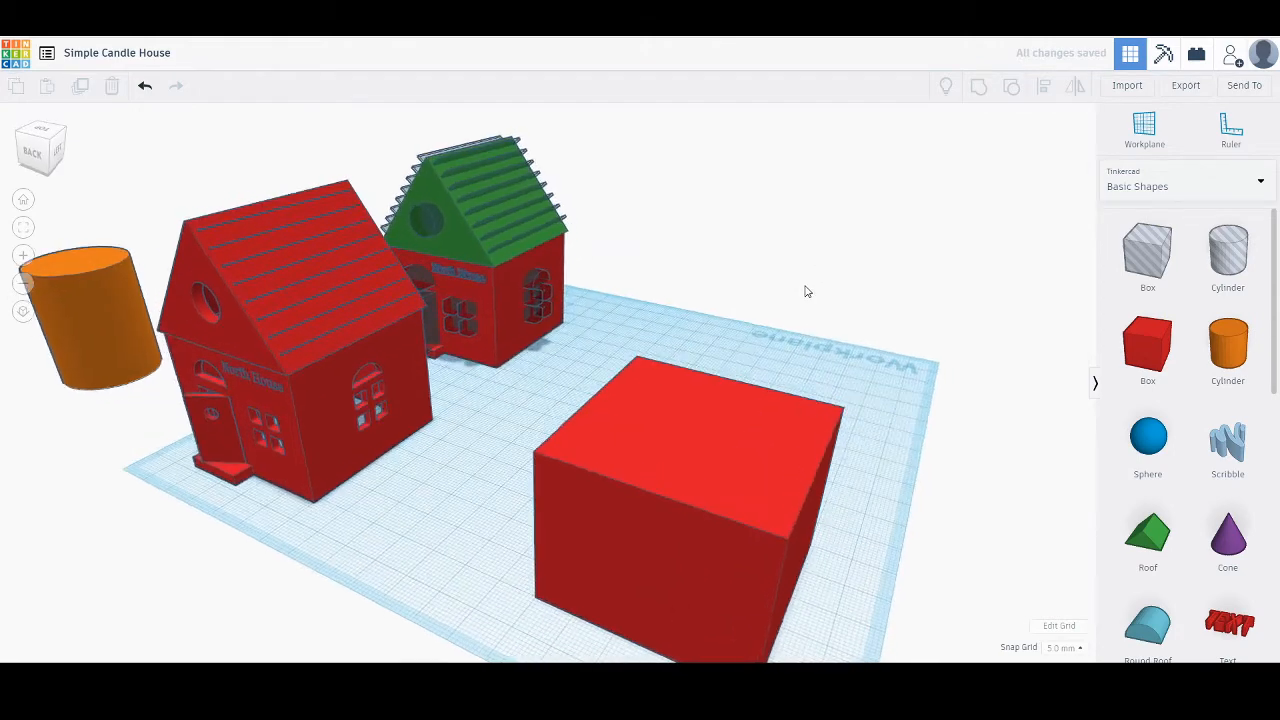
Duplicate the box in place and scale the copy proportionally about its centre to a 46 by 46 mm base.
click(696, 429)
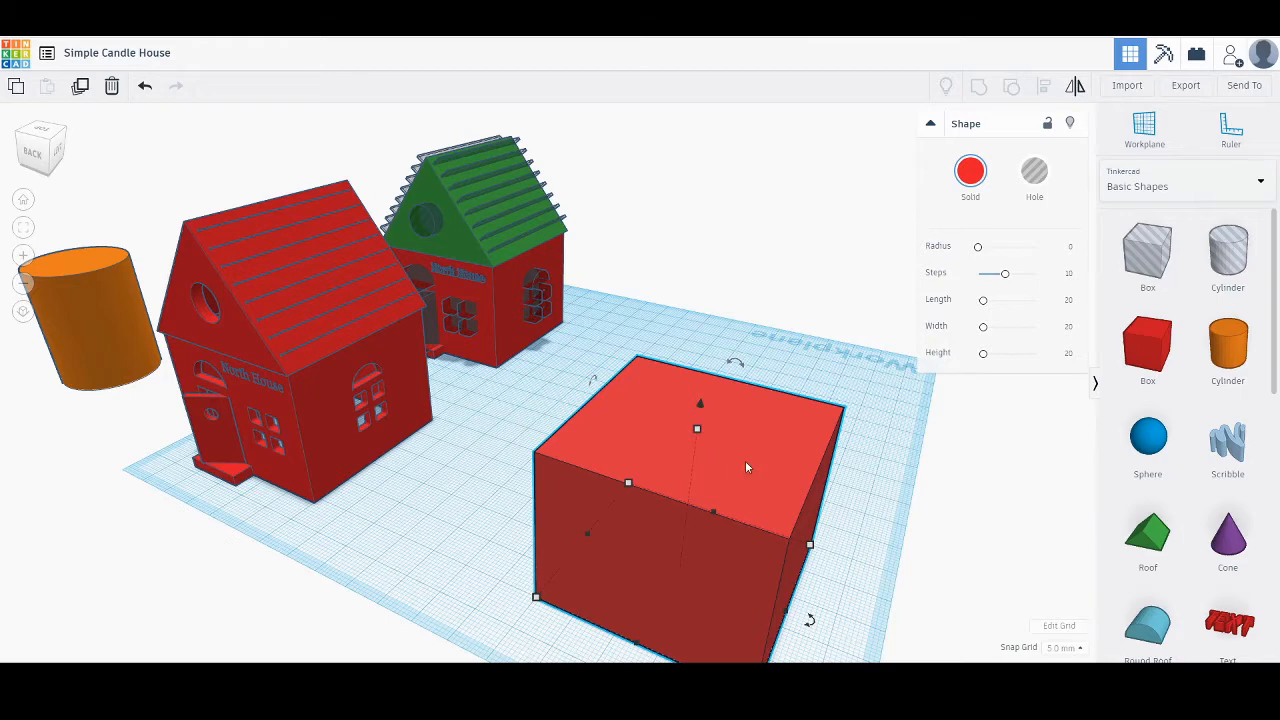
middle_drag(746, 461, 705, 426)
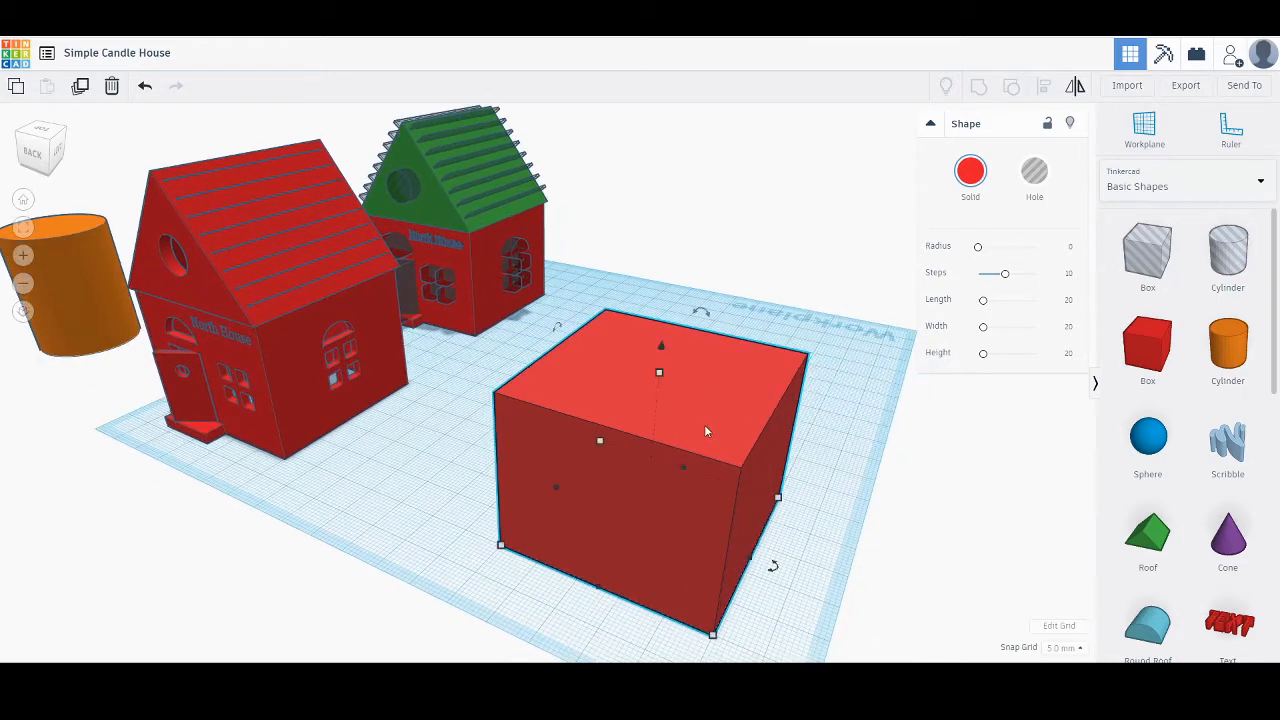
click(704, 424)
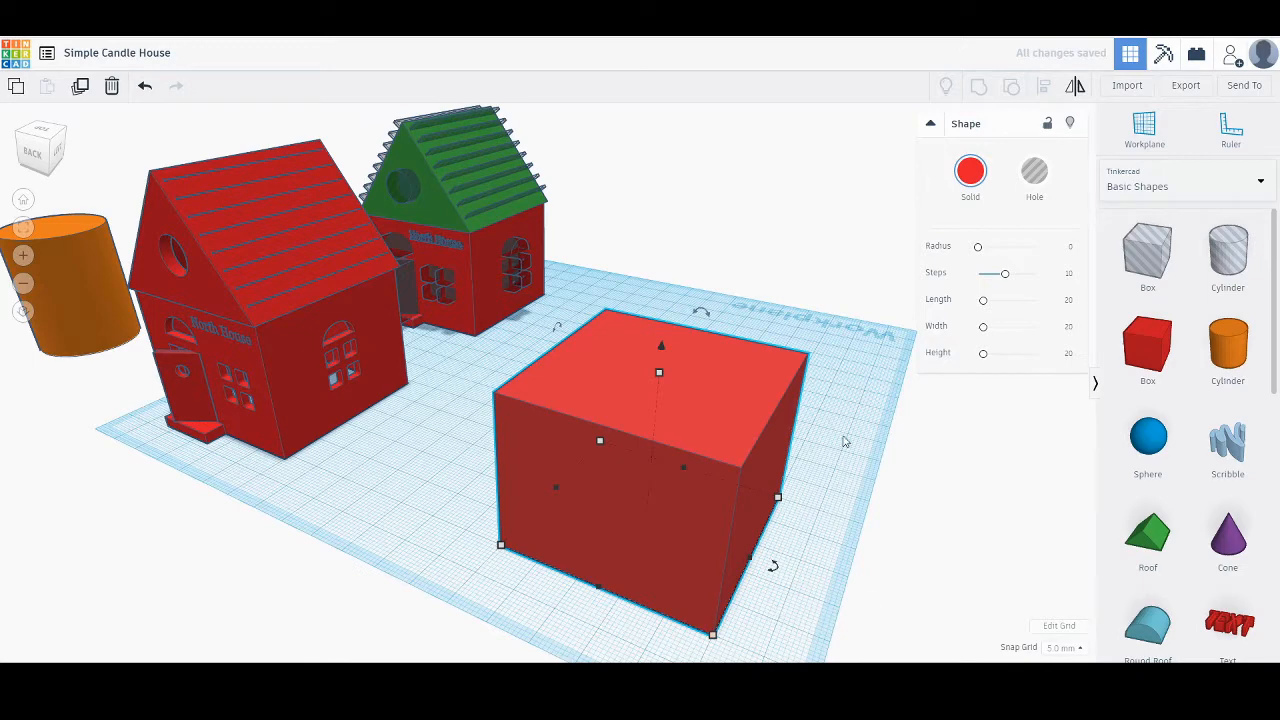
middle_drag(846, 442, 840, 360)
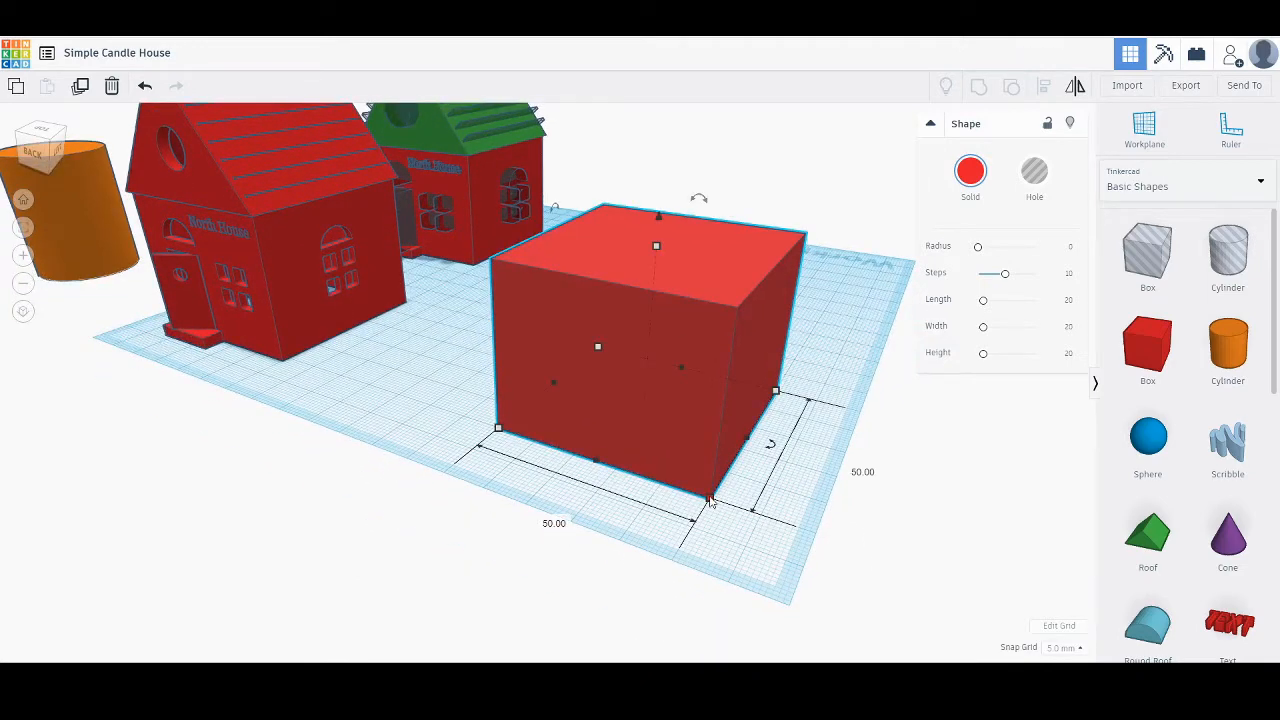
click(850, 466)
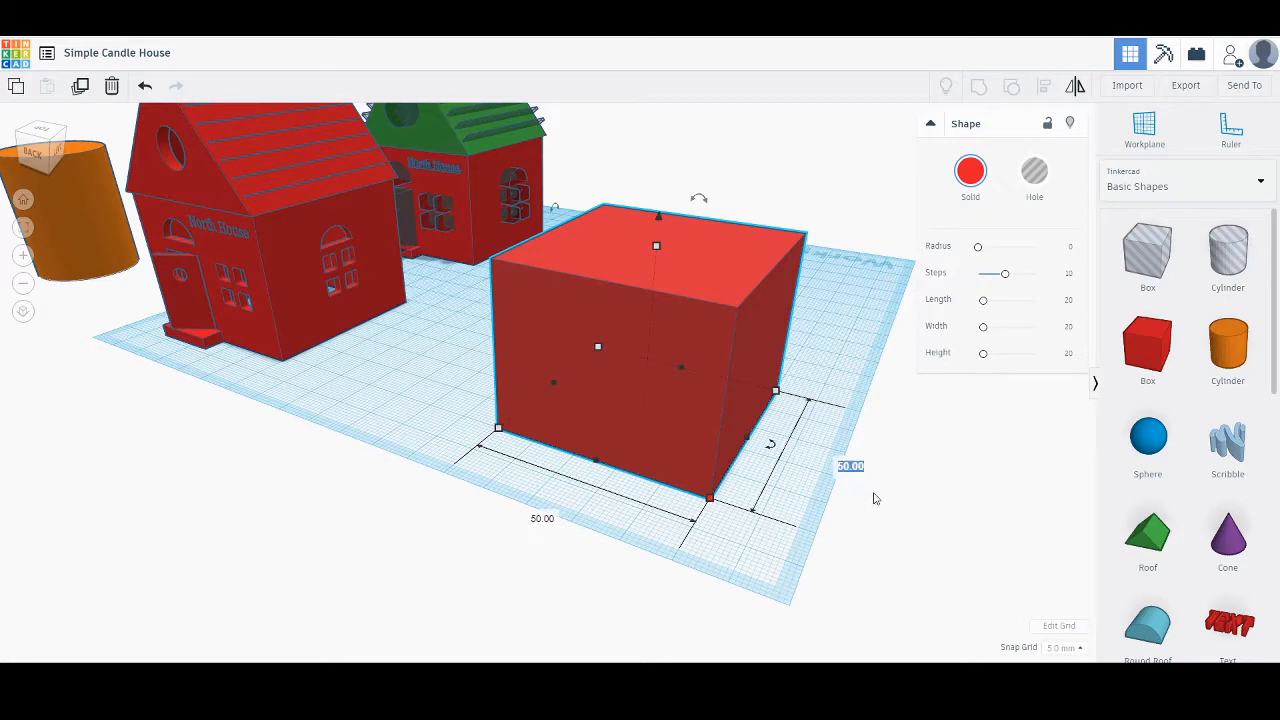
text(46)
key(Return)
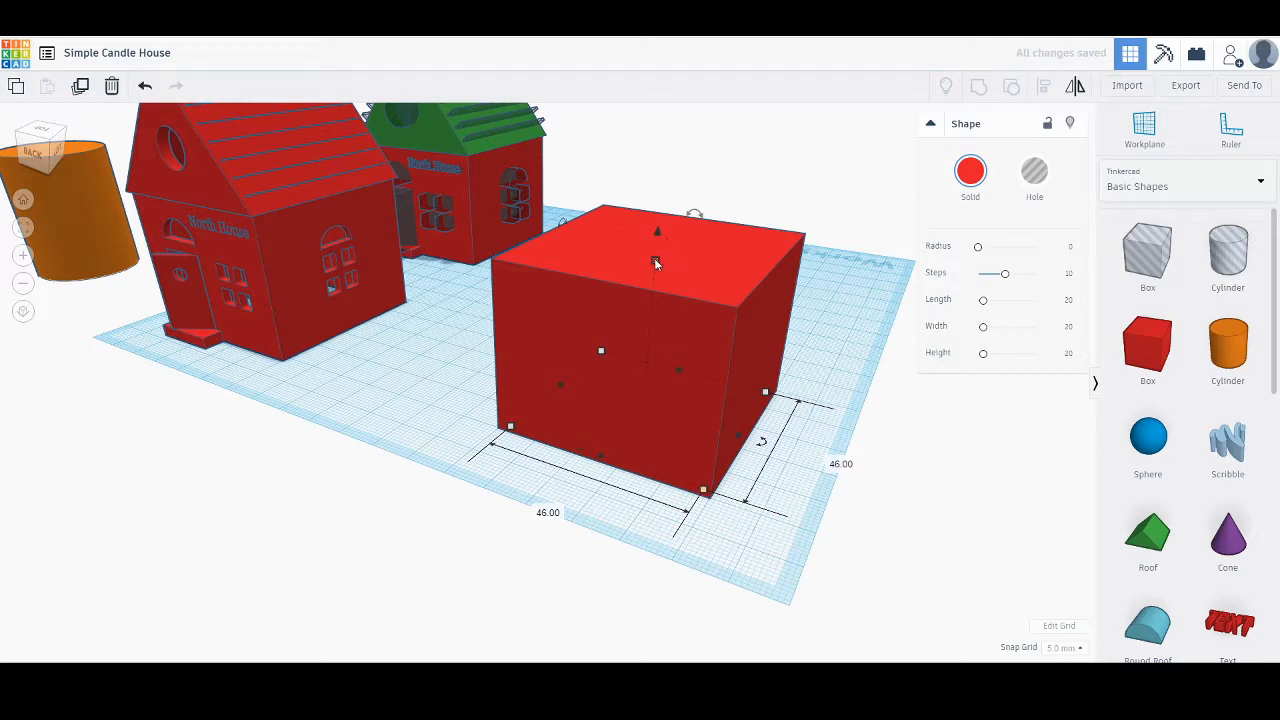
Raise the inner box's height to 45 mm and check its fit inside the outer box from below.
drag(654, 259, 654, 224)
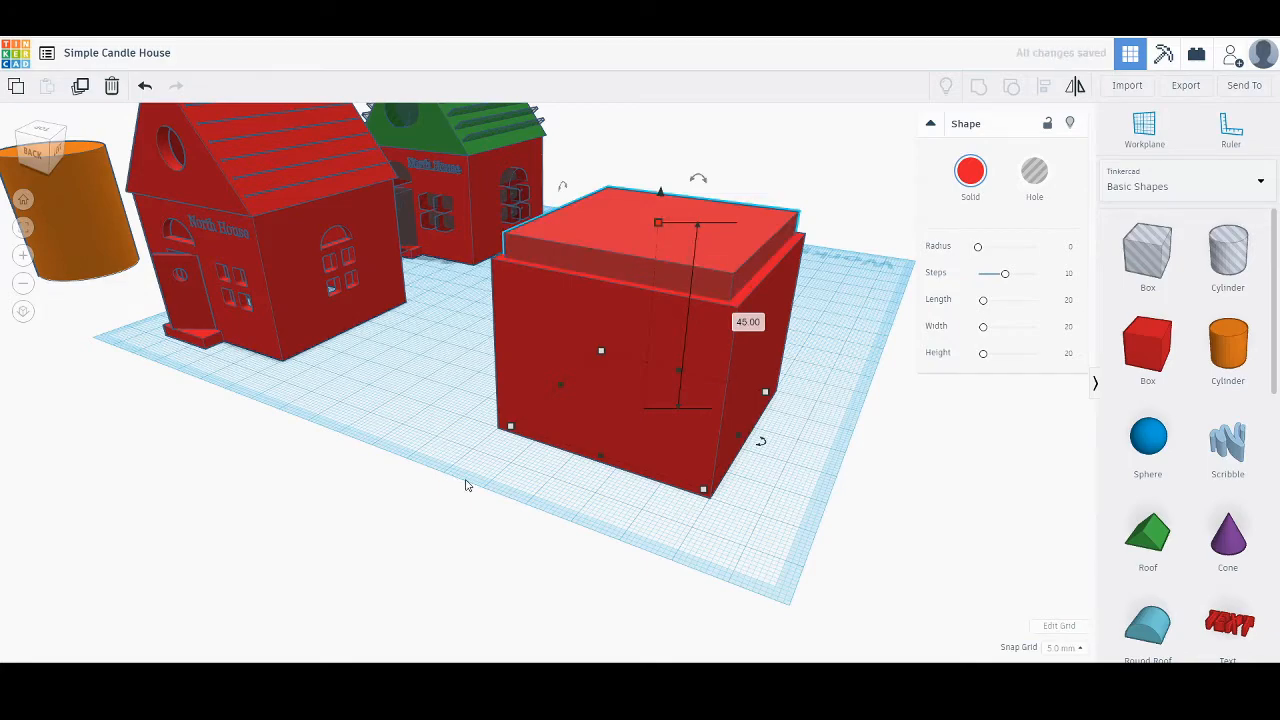
right_drag(465, 485, 634, 284)
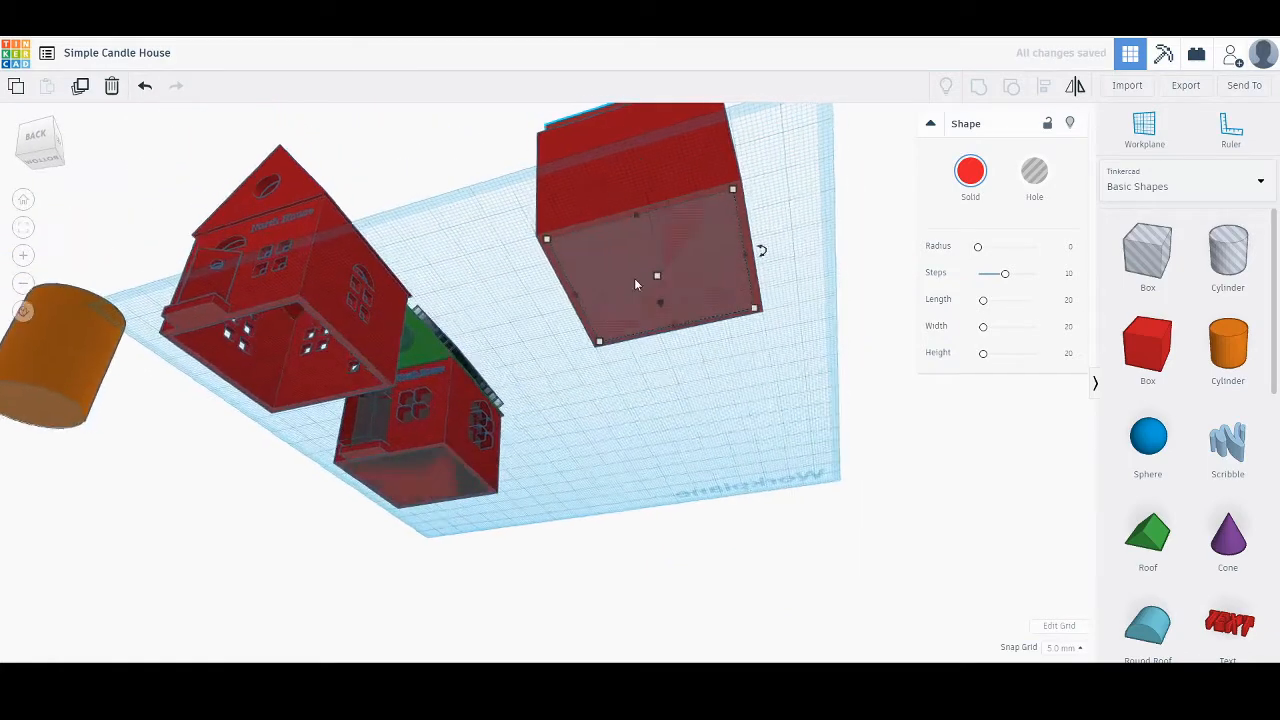
scroll(630, 282, up, 5)
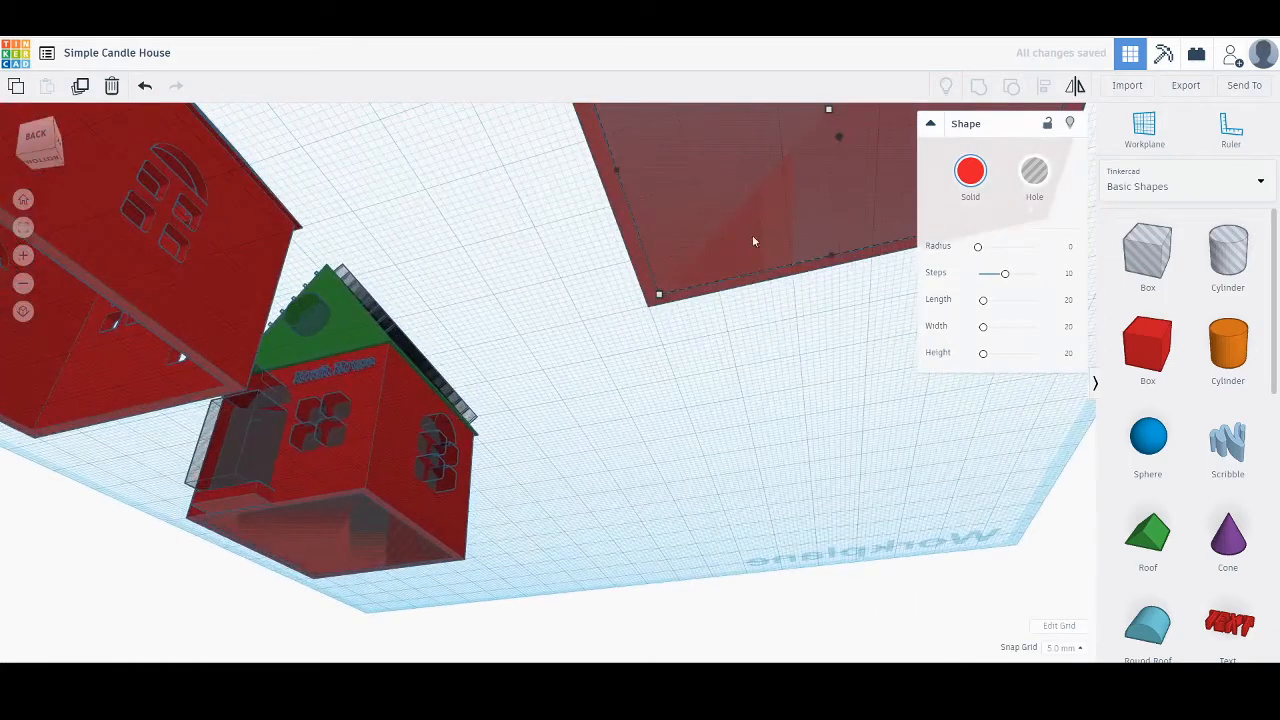
right_drag(754, 241, 629, 340)
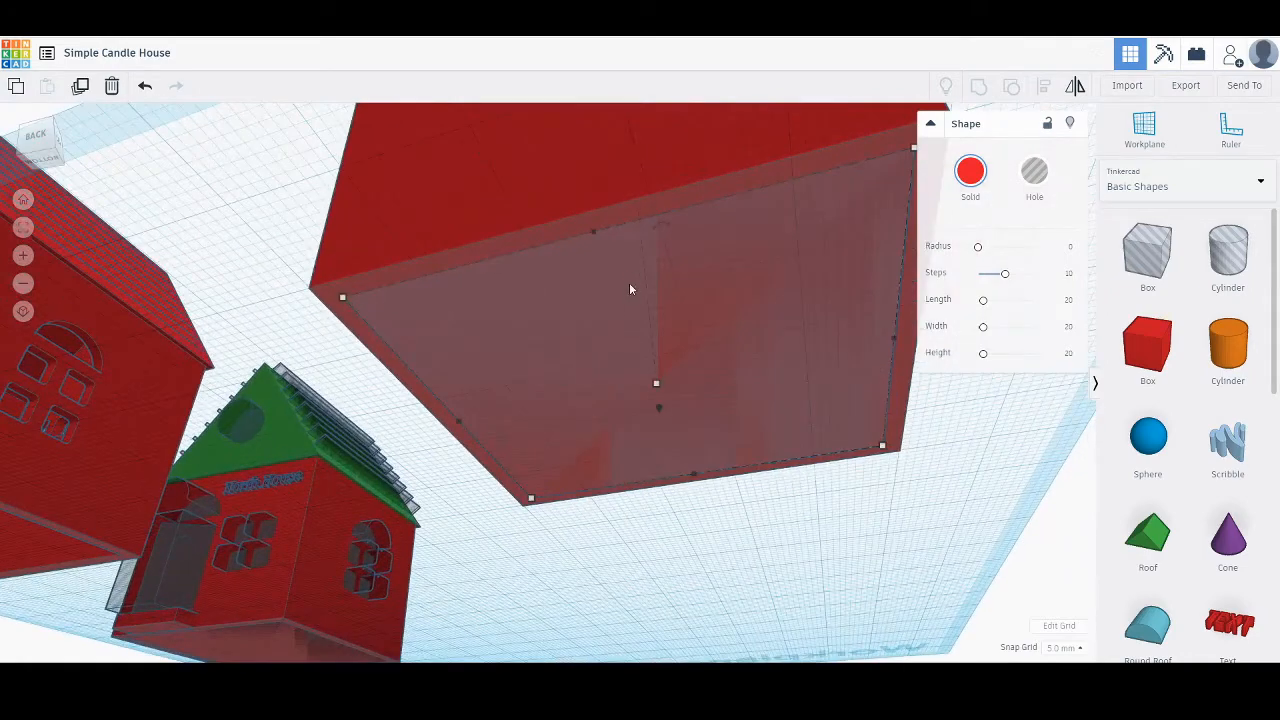
right_drag(629, 289, 665, 317)
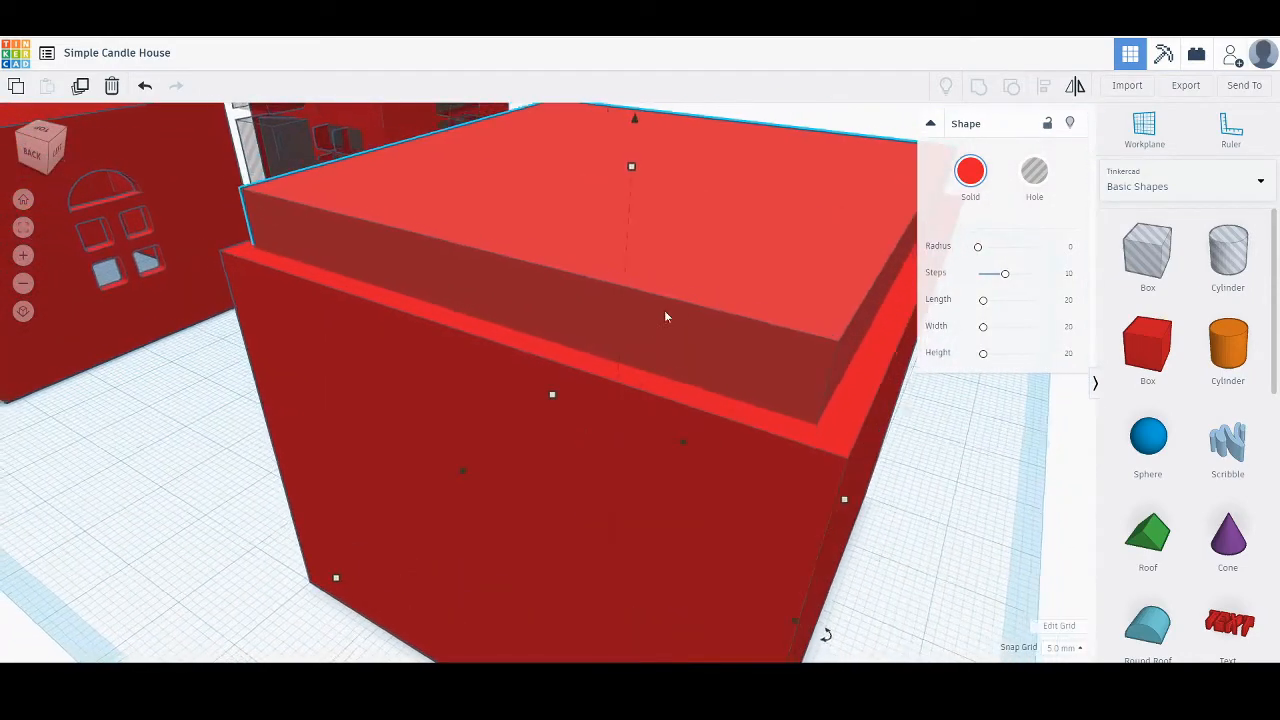
Turn the inner box into a hole and set its height to 40 mm, level with the outer box's top.
scroll(665, 317, down, 3)
click(1034, 171)
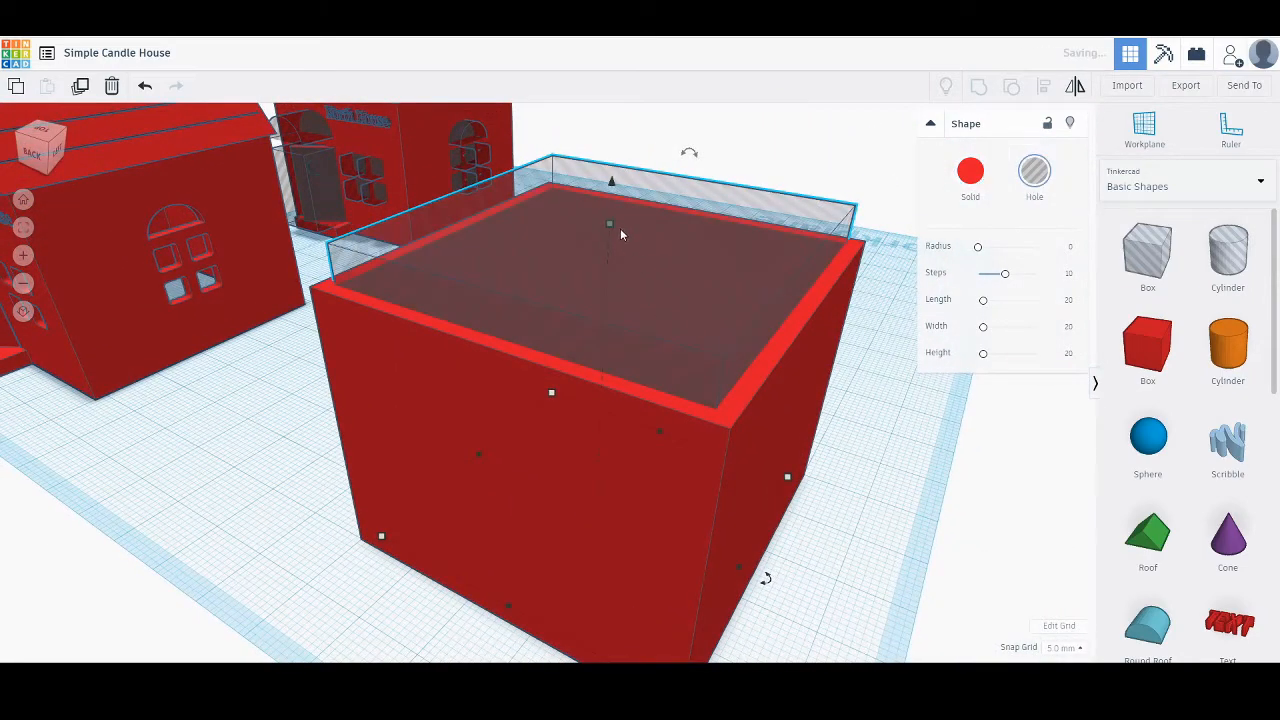
mouse_move(607, 225)
drag(607, 225, 608, 250)
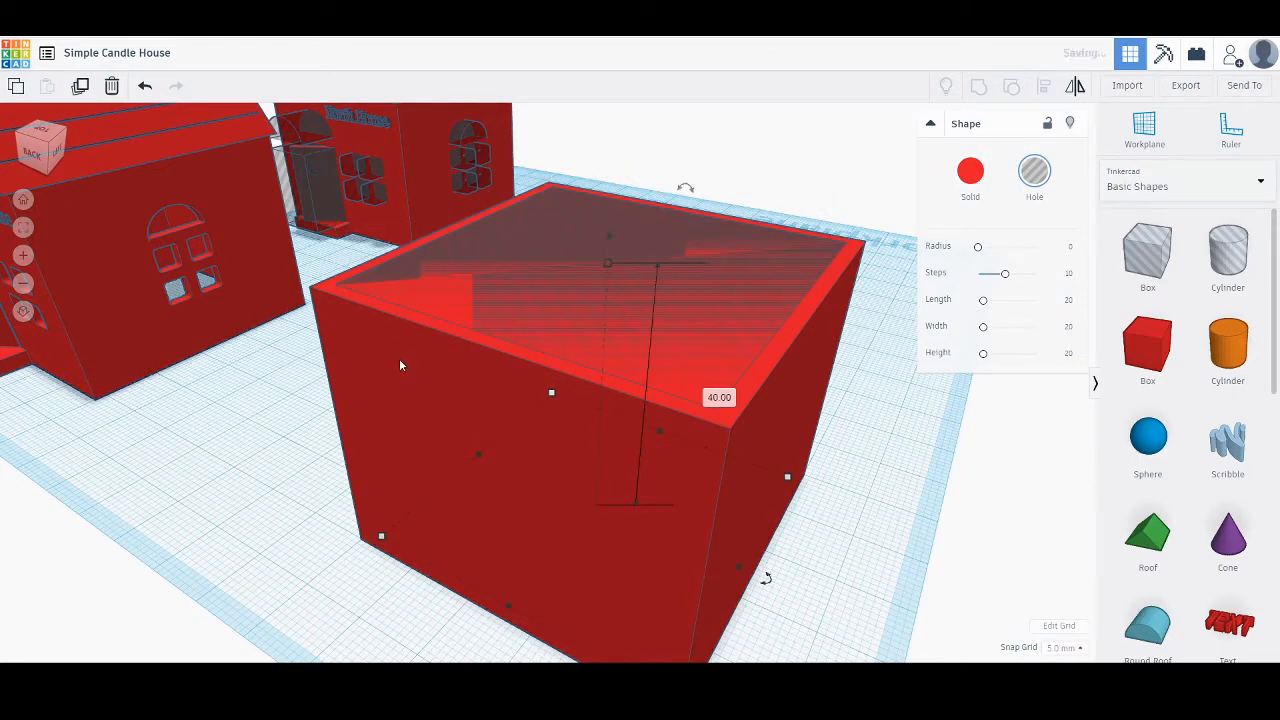
right_drag(400, 366, 559, 345)
click(562, 345)
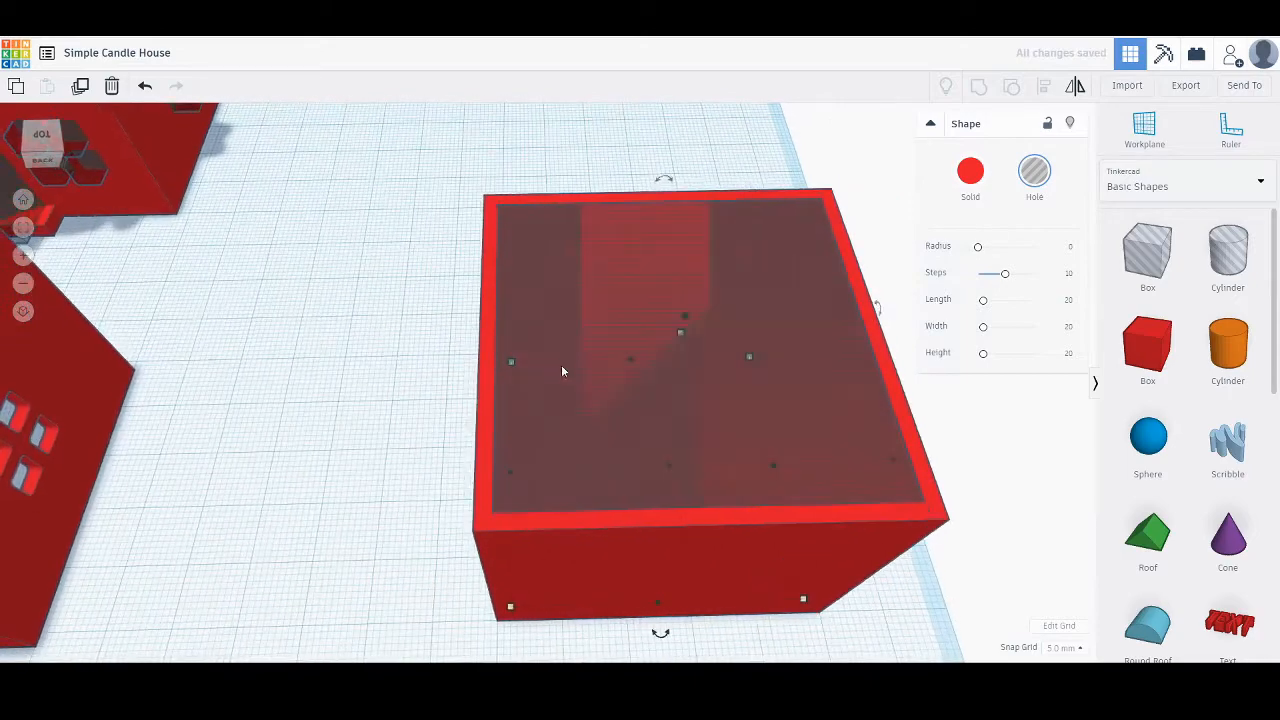
right_drag(699, 390, 660, 374)
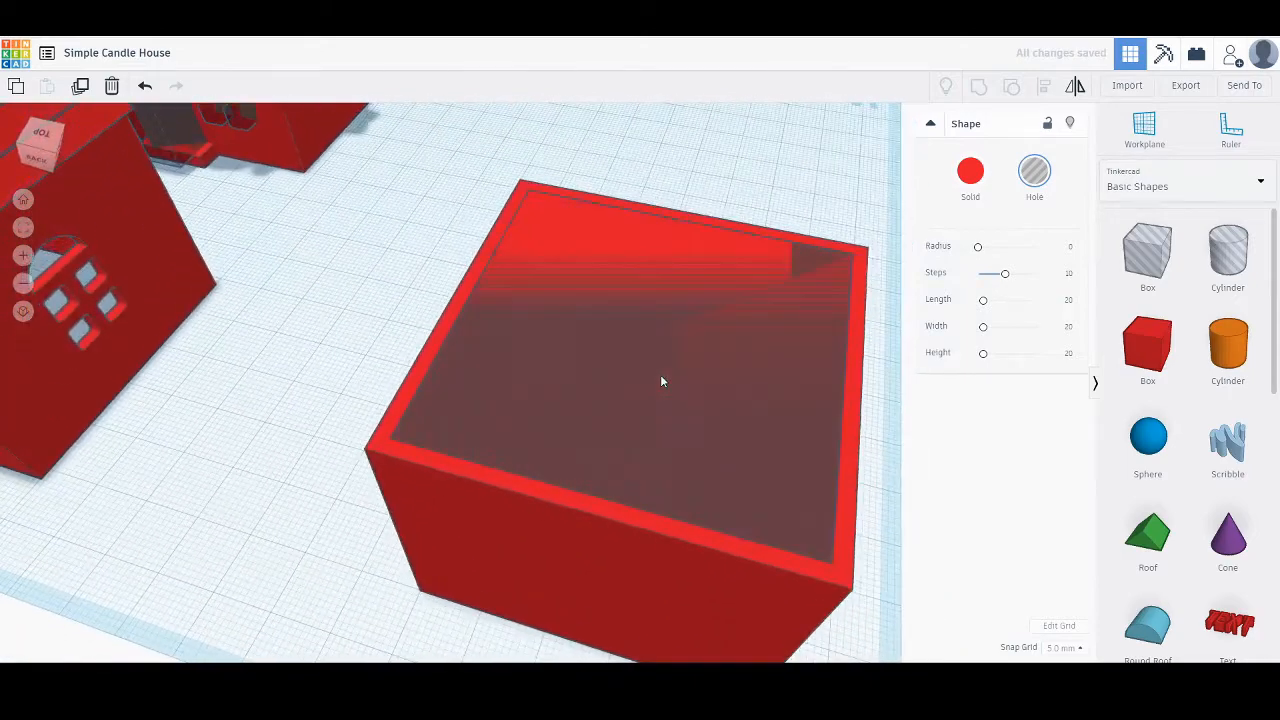
Set a workplane on the box's top face and place a Roof shape on it near one corner.
scroll(550, 305, down, 2)
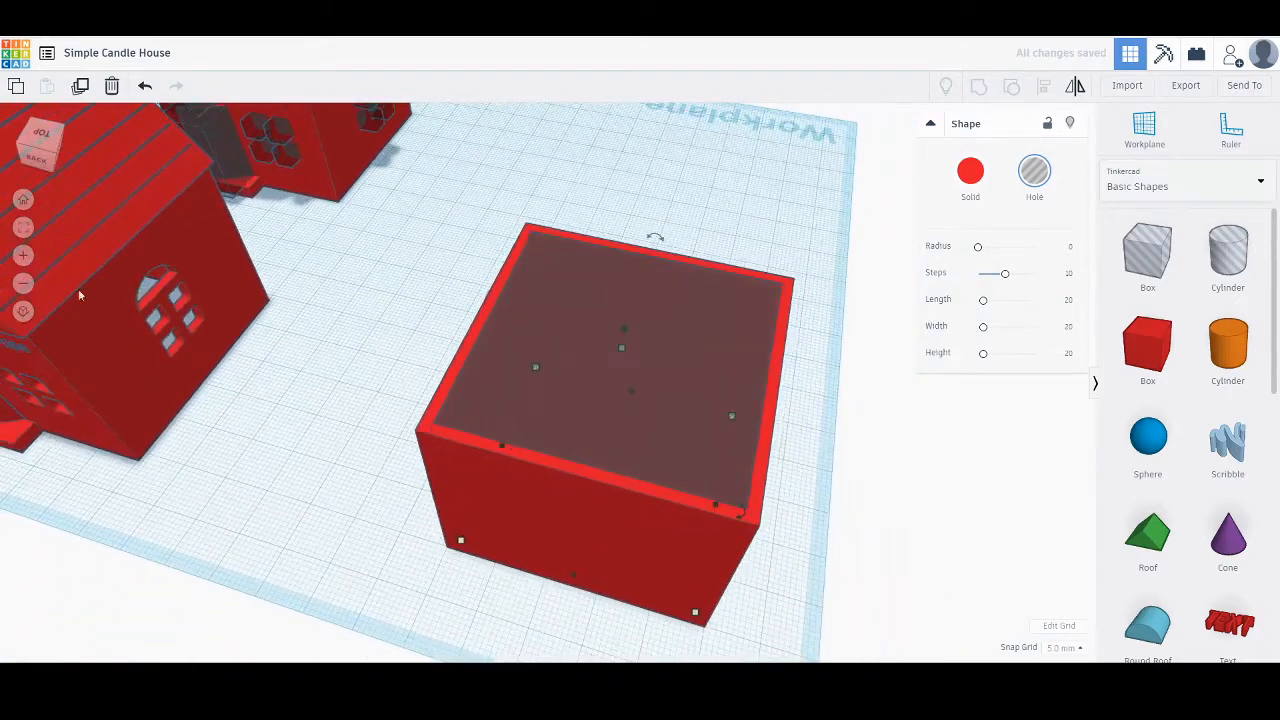
scroll(190, 213, down, 2)
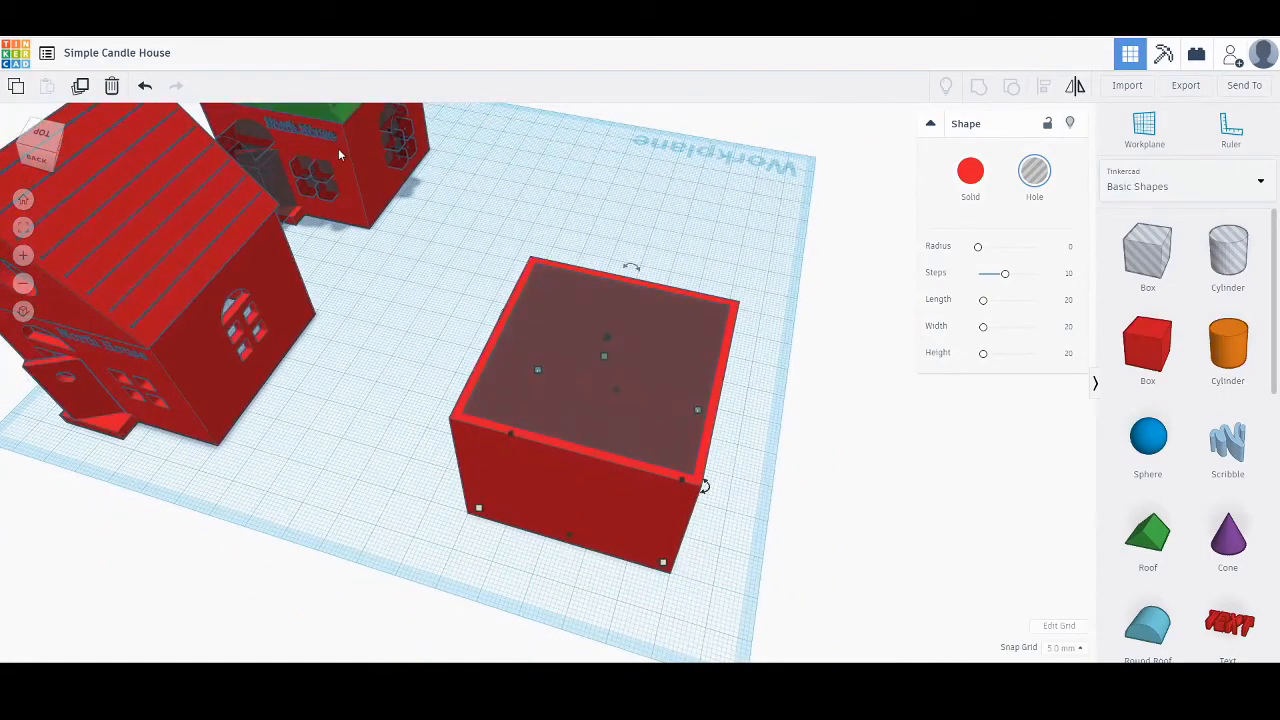
right_drag(335, 140, 292, 259)
middle_drag(495, 296, 458, 178)
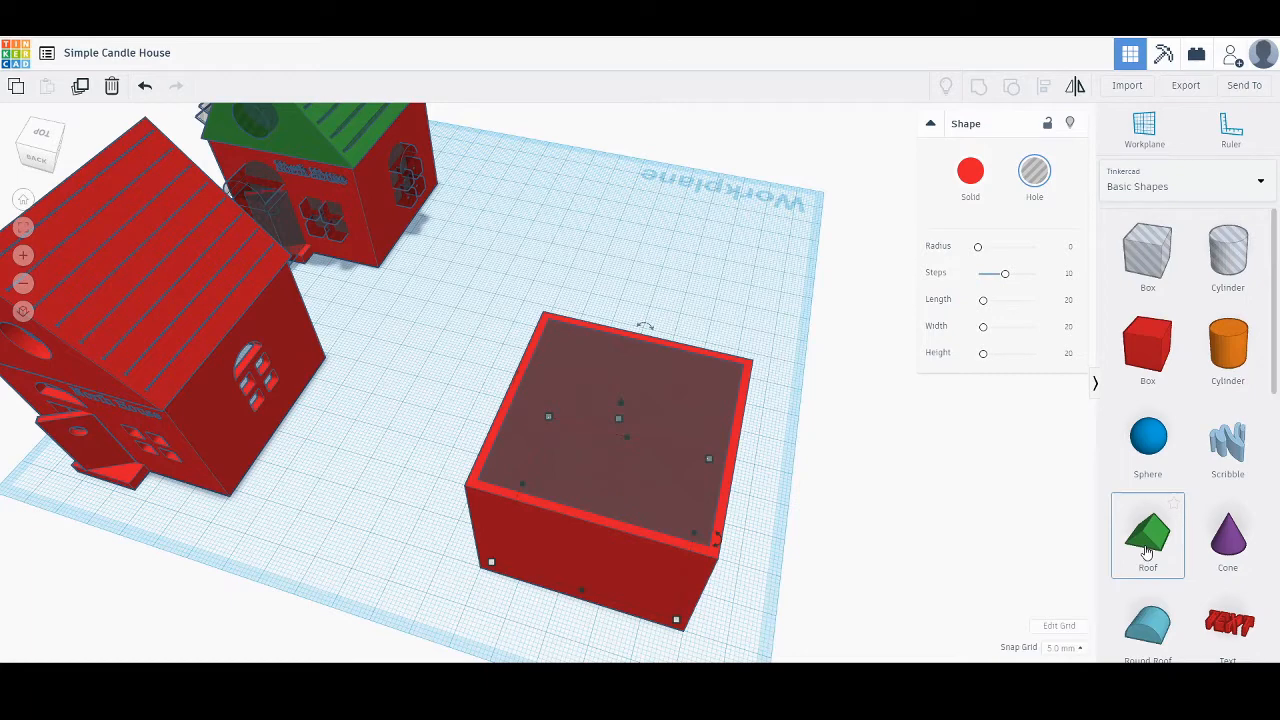
click(771, 443)
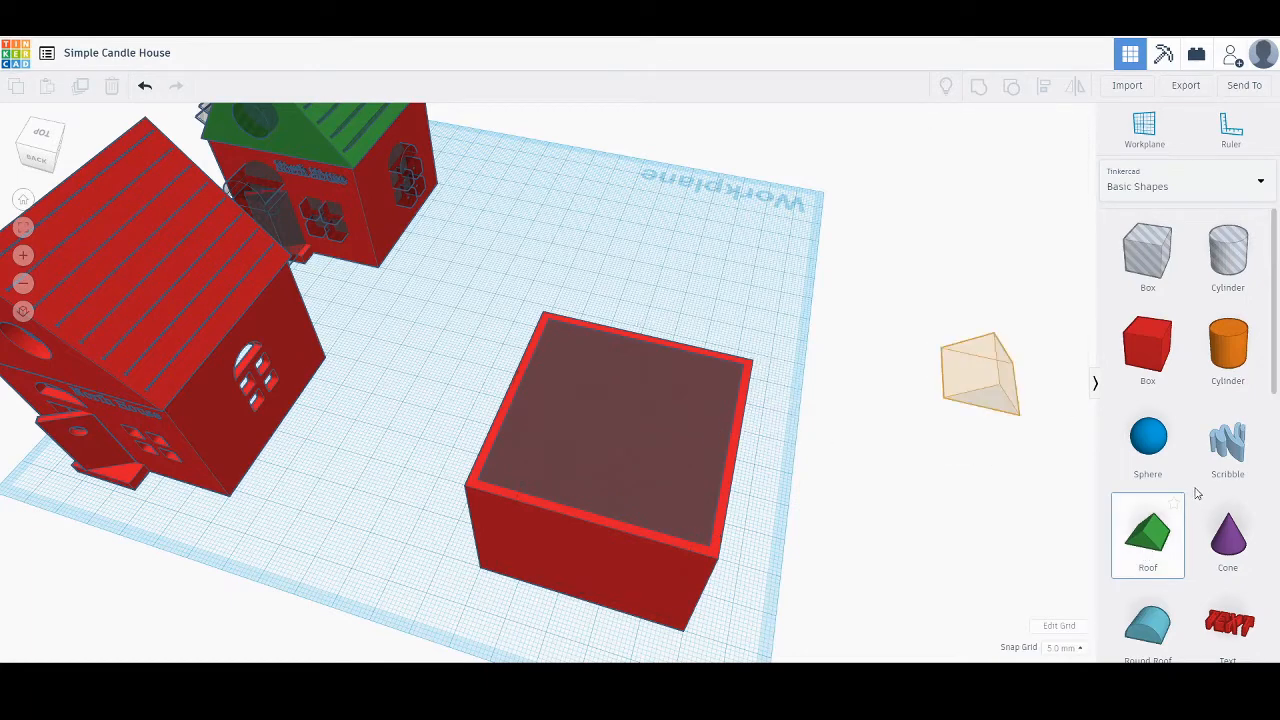
click(1155, 130)
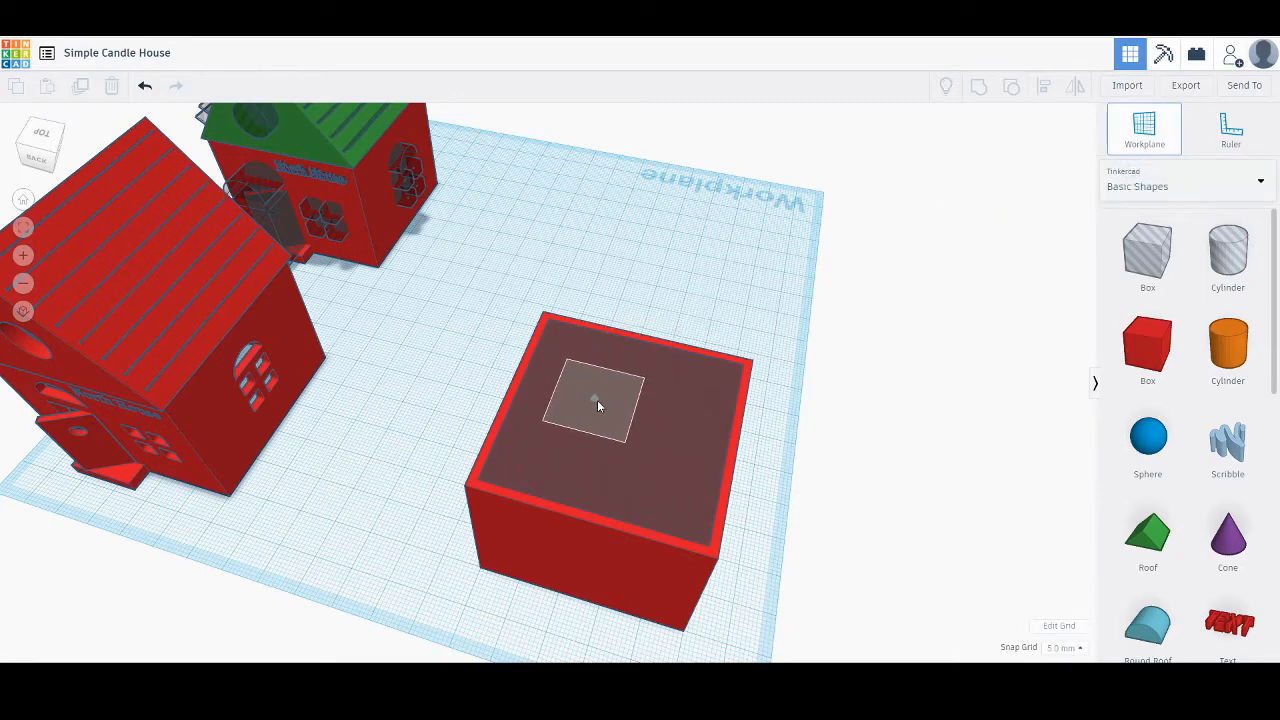
click(606, 413)
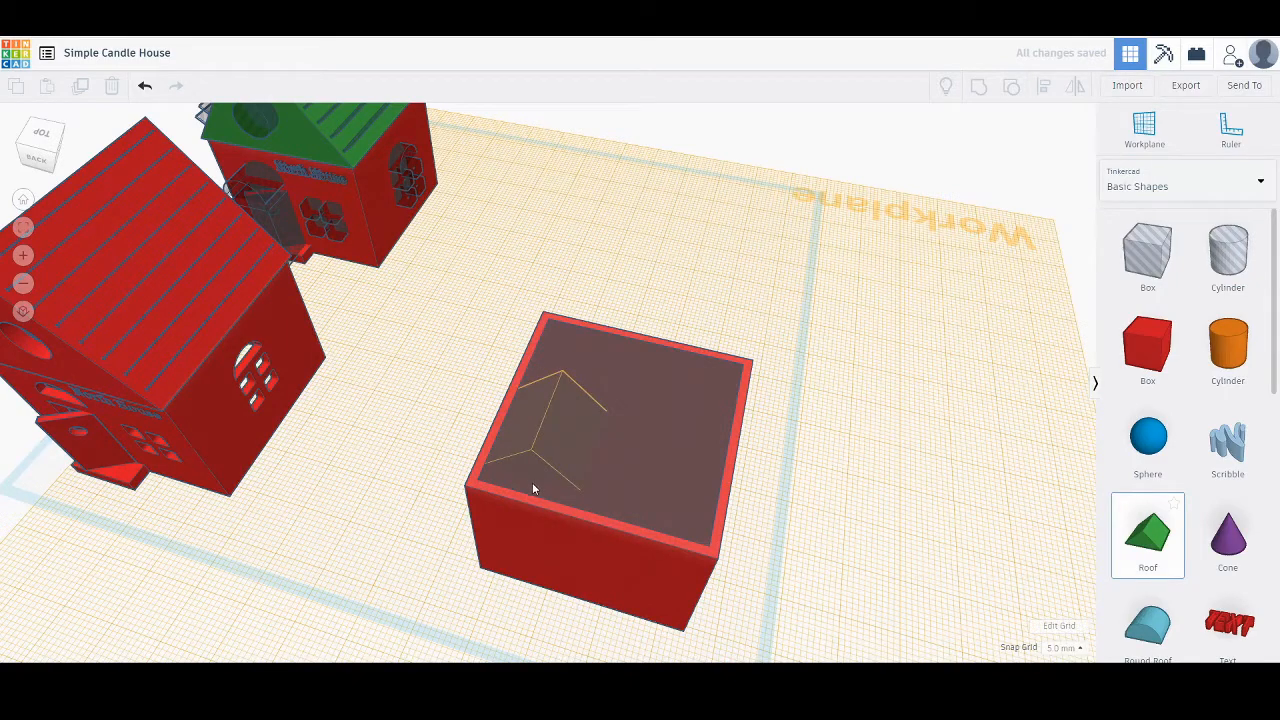
click(572, 479)
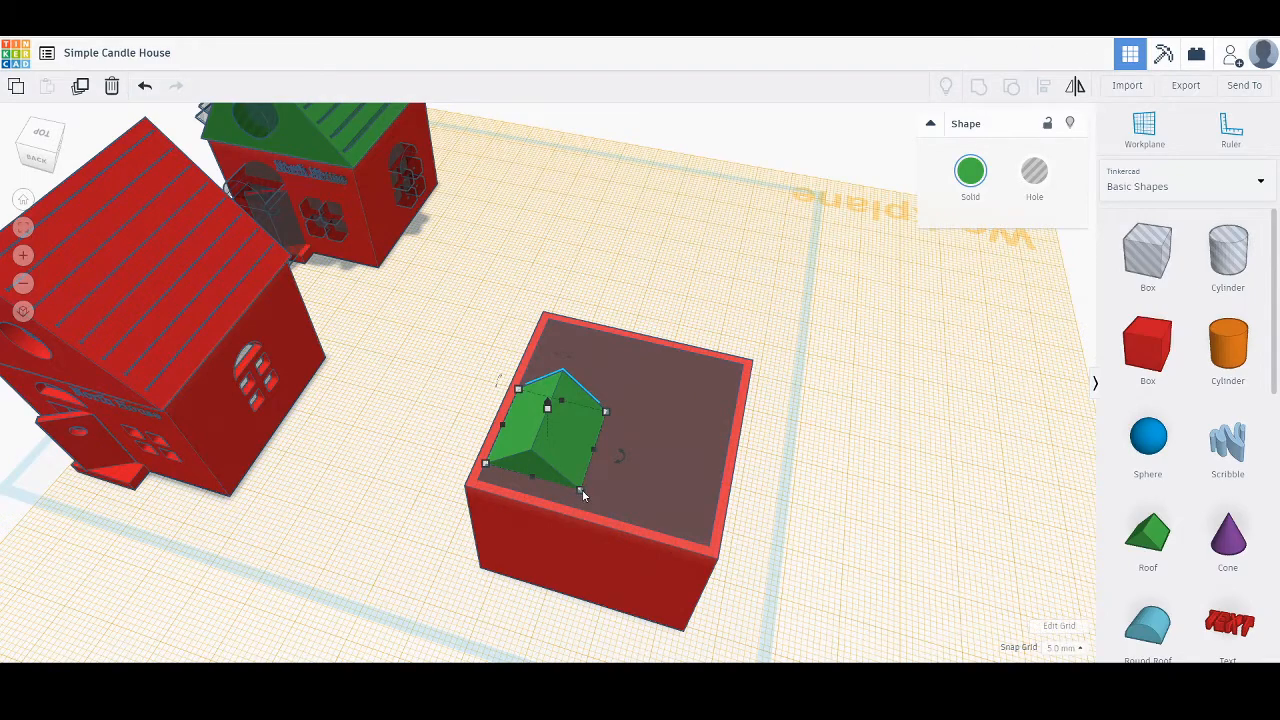
Set the roof's base to 46 by 46 mm.
click(700, 477)
text(46)
key(Return)
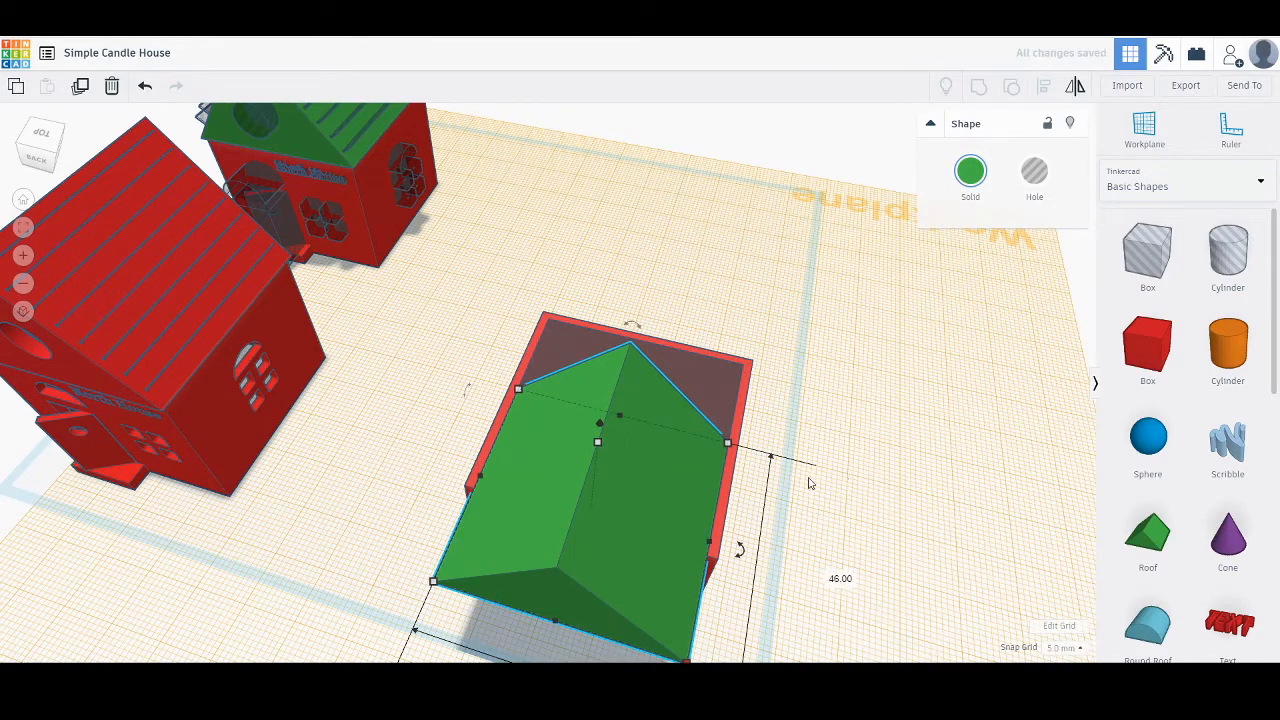
right_drag(850, 470, 803, 477)
right_drag(767, 546, 461, 442)
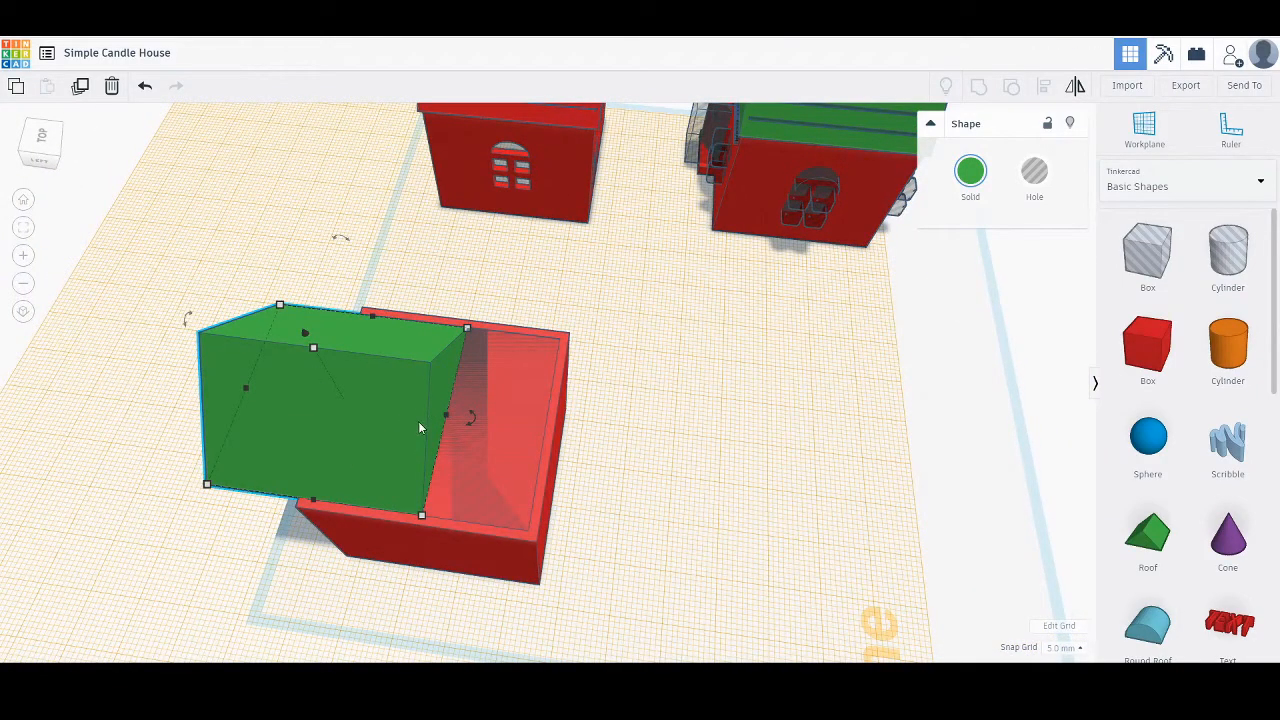
Try to centre the roof and the box on each other with Align, without an anchor object, and undo the alignment.
shift+click(515, 385)
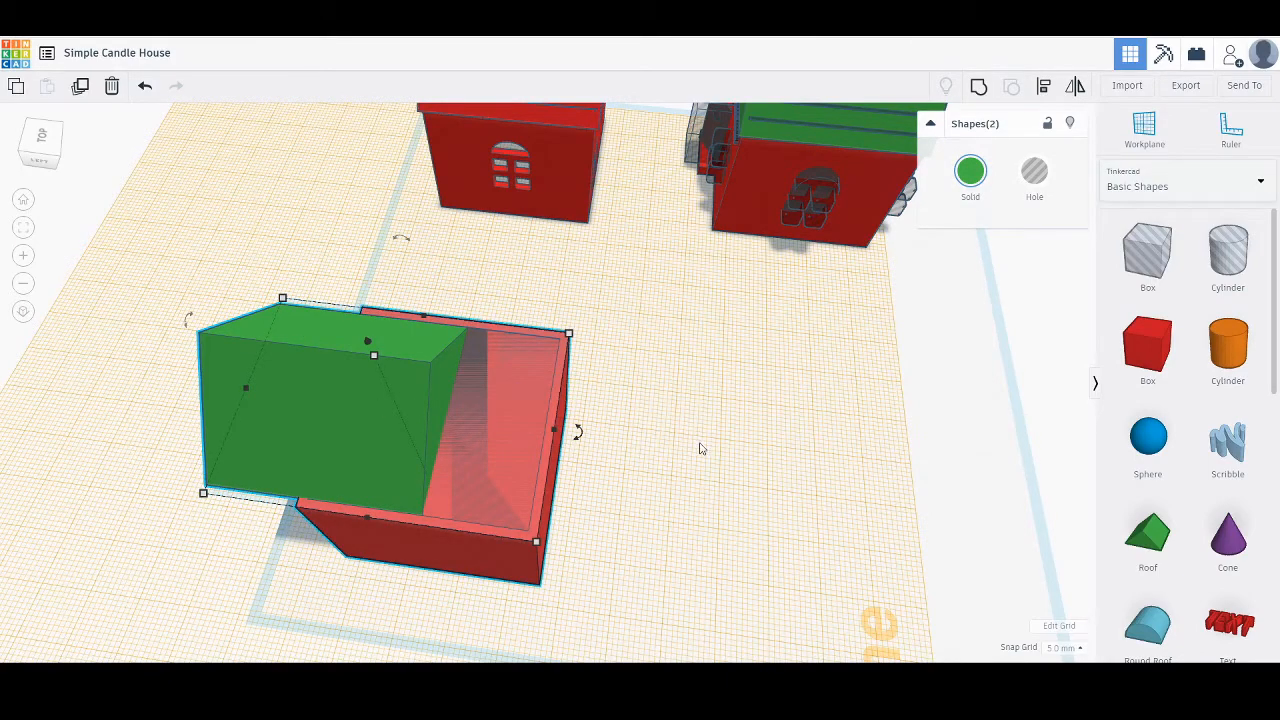
right_drag(717, 457, 697, 460)
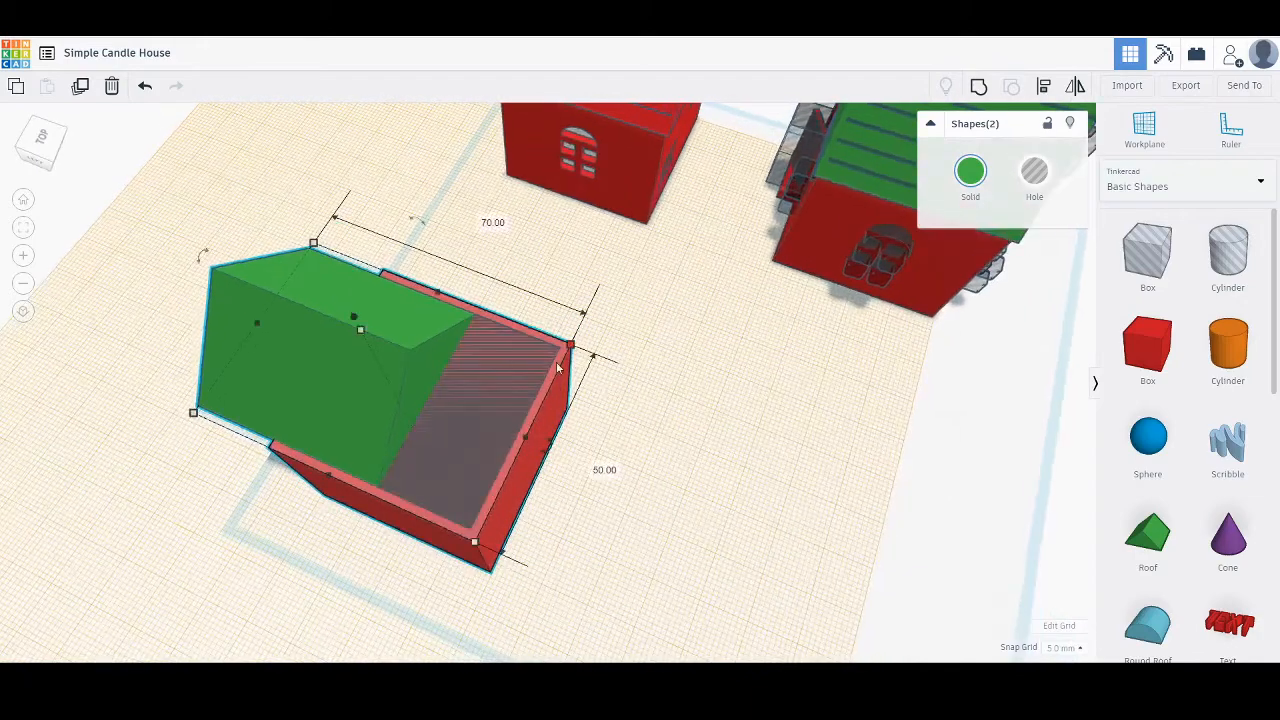
scroll(567, 352, up, 2)
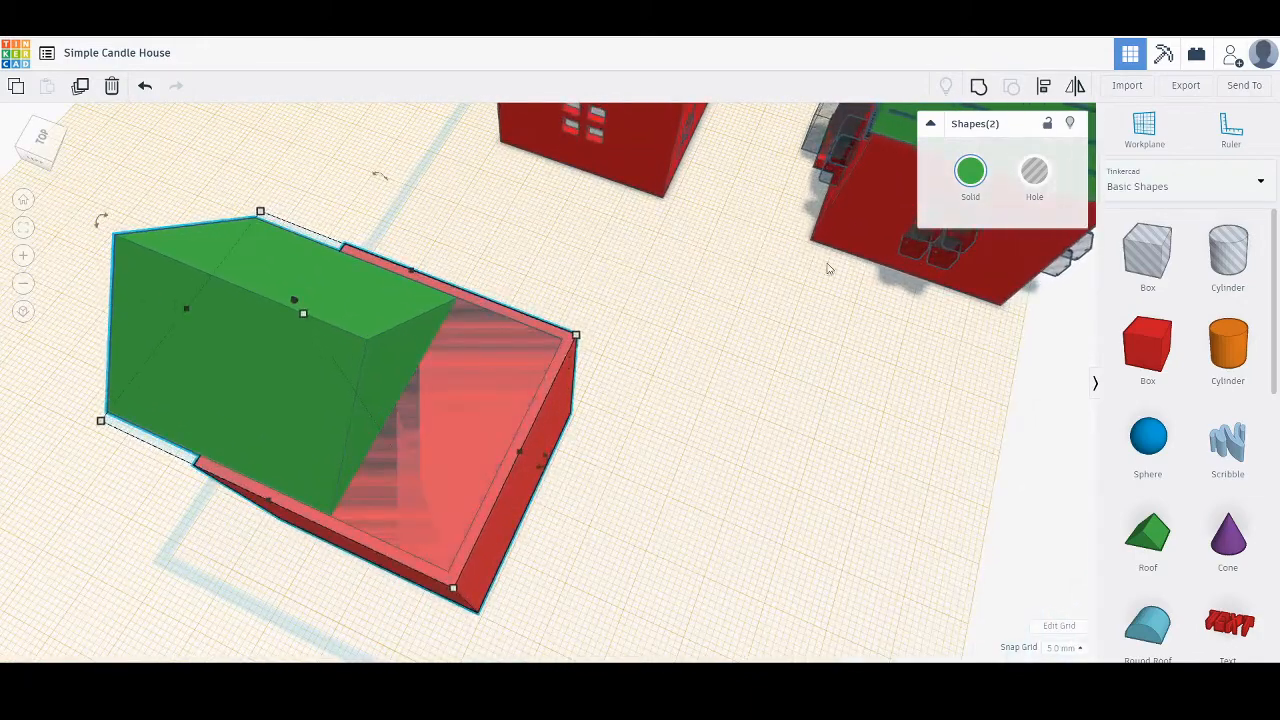
click(1040, 88)
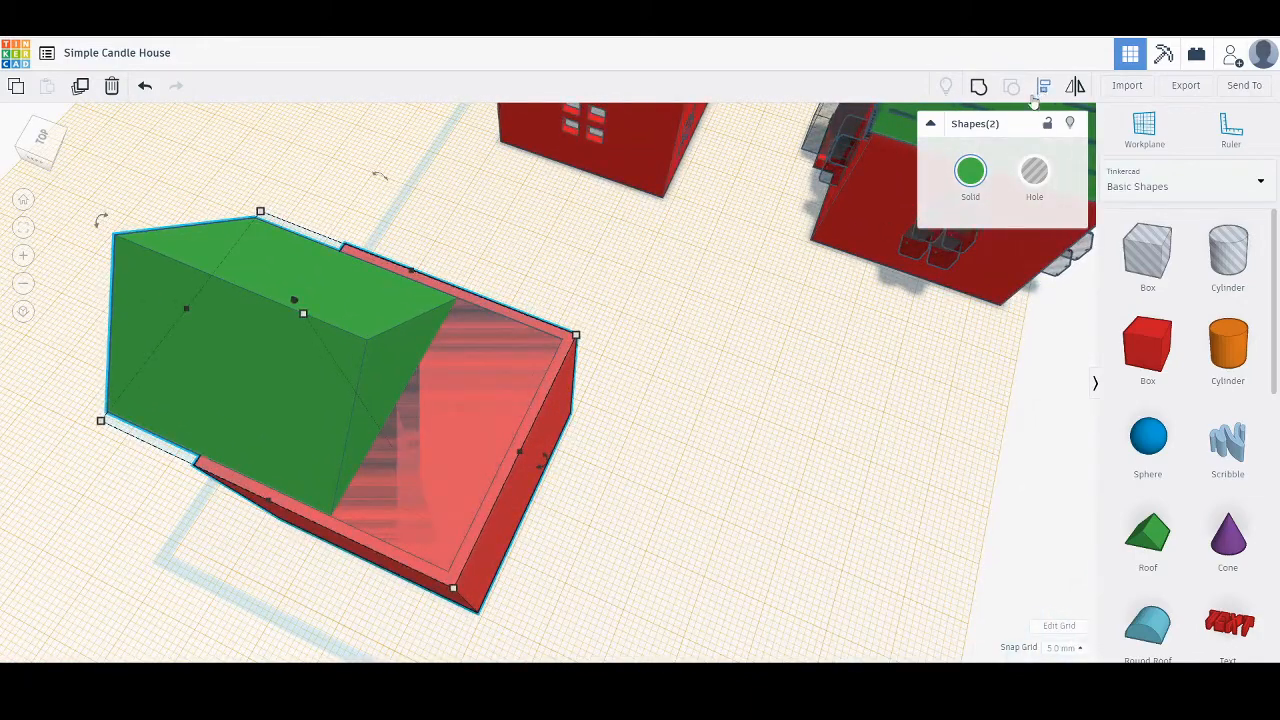
click(253, 526)
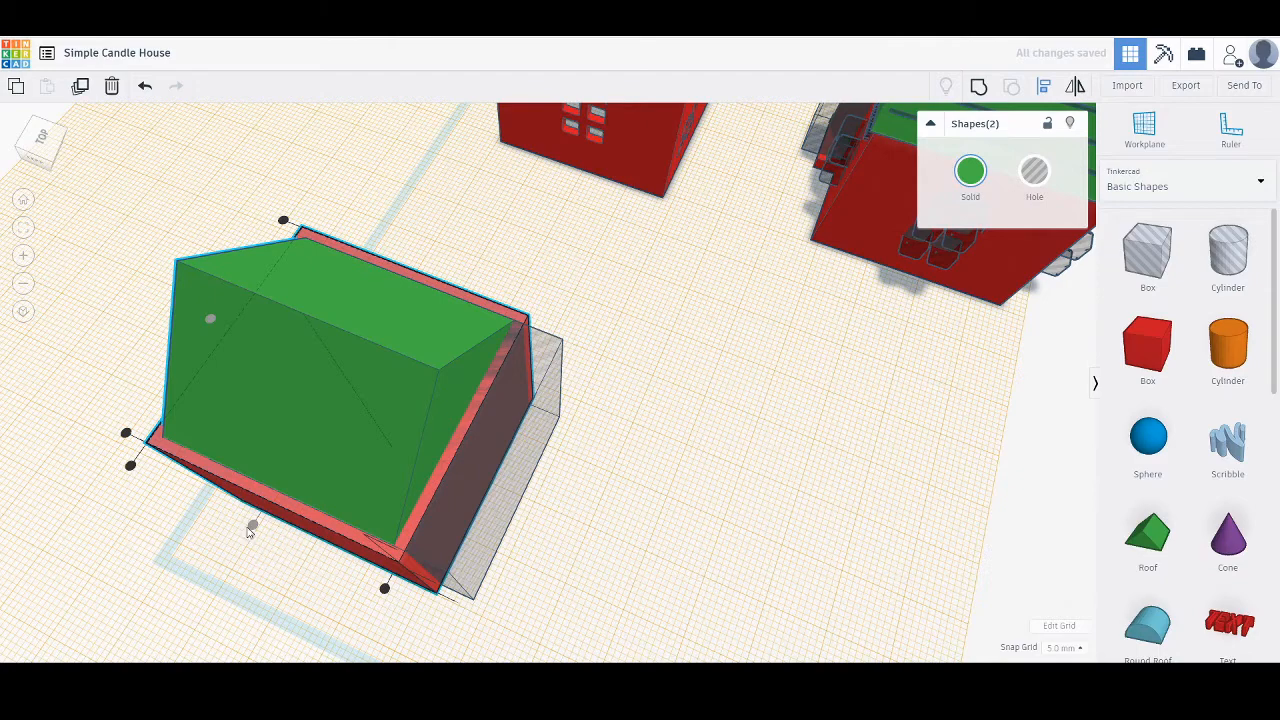
key(ctrl+z)
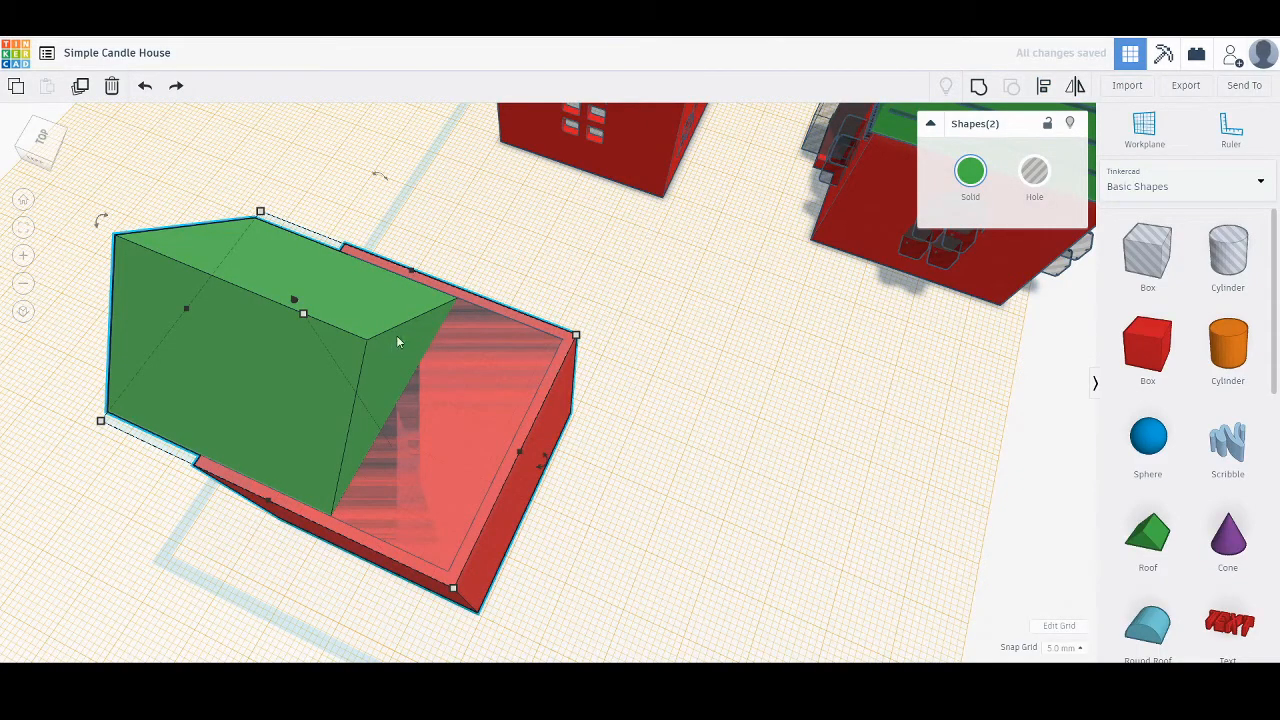
Centre the roof on the box with Align, using the box as the fixed reference object.
click(390, 188)
click(285, 292)
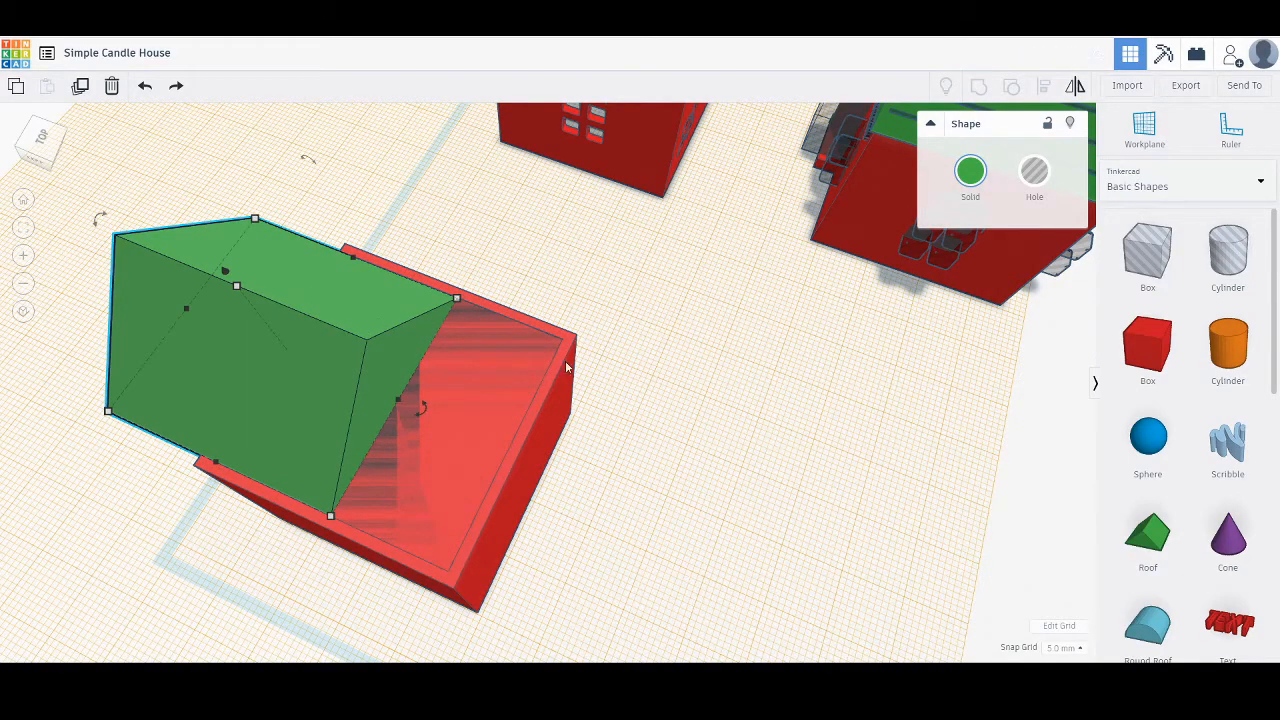
shift+click(557, 386)
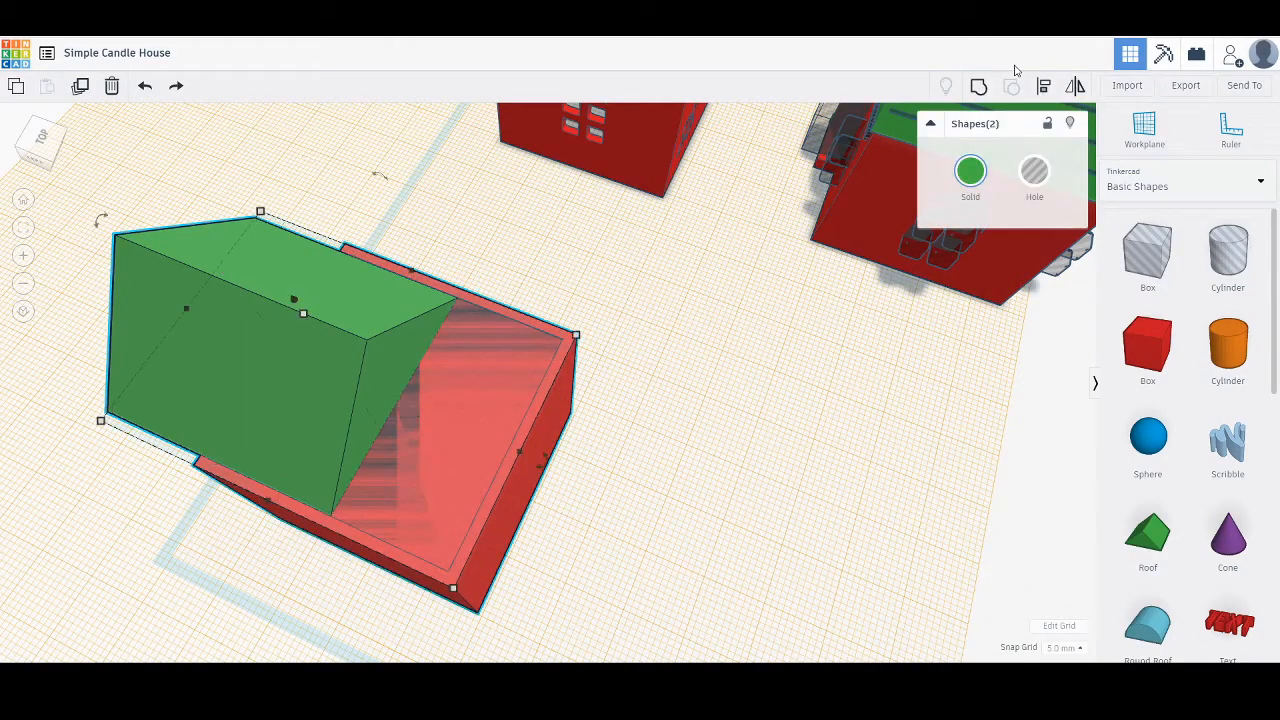
click(1043, 85)
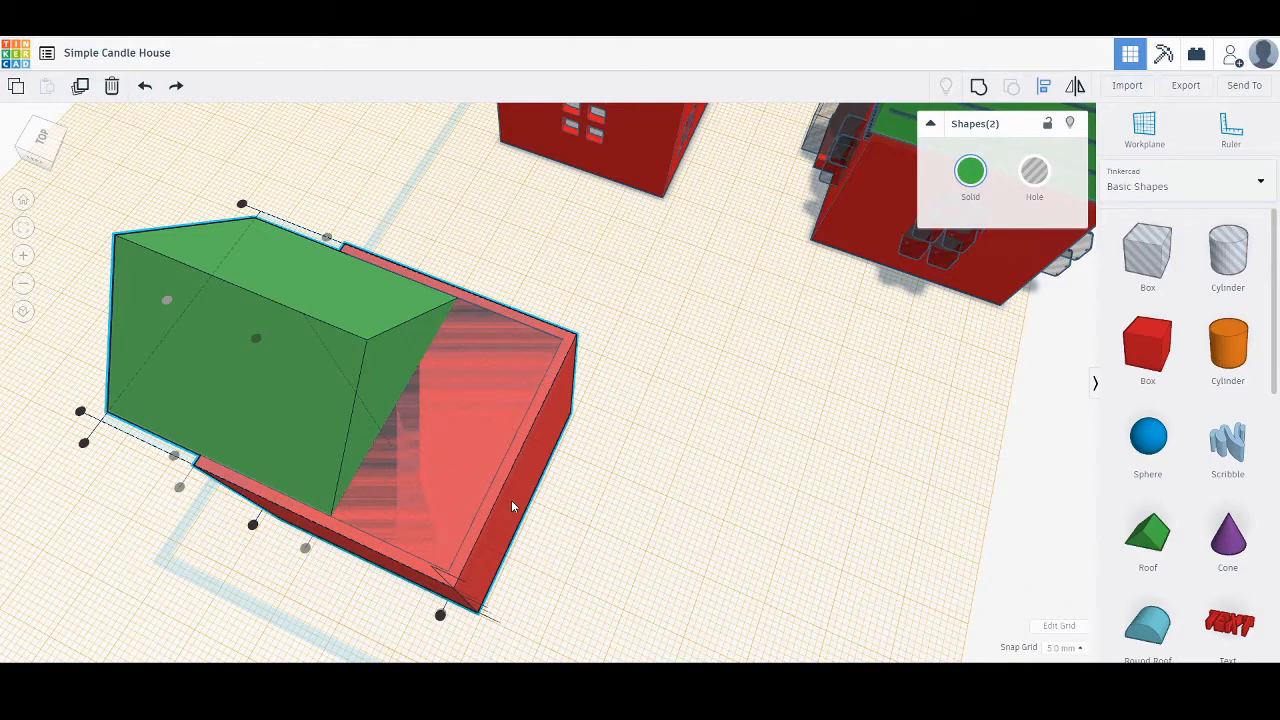
click(305, 549)
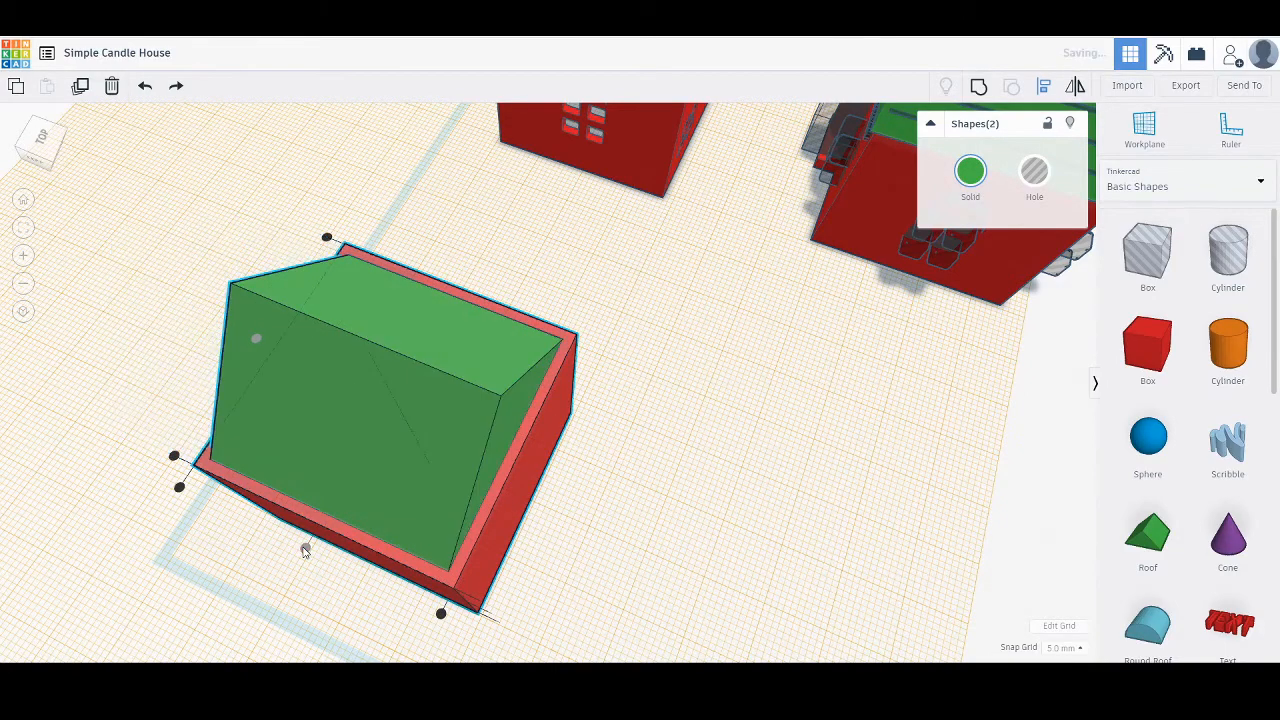
right_drag(286, 591, 577, 498)
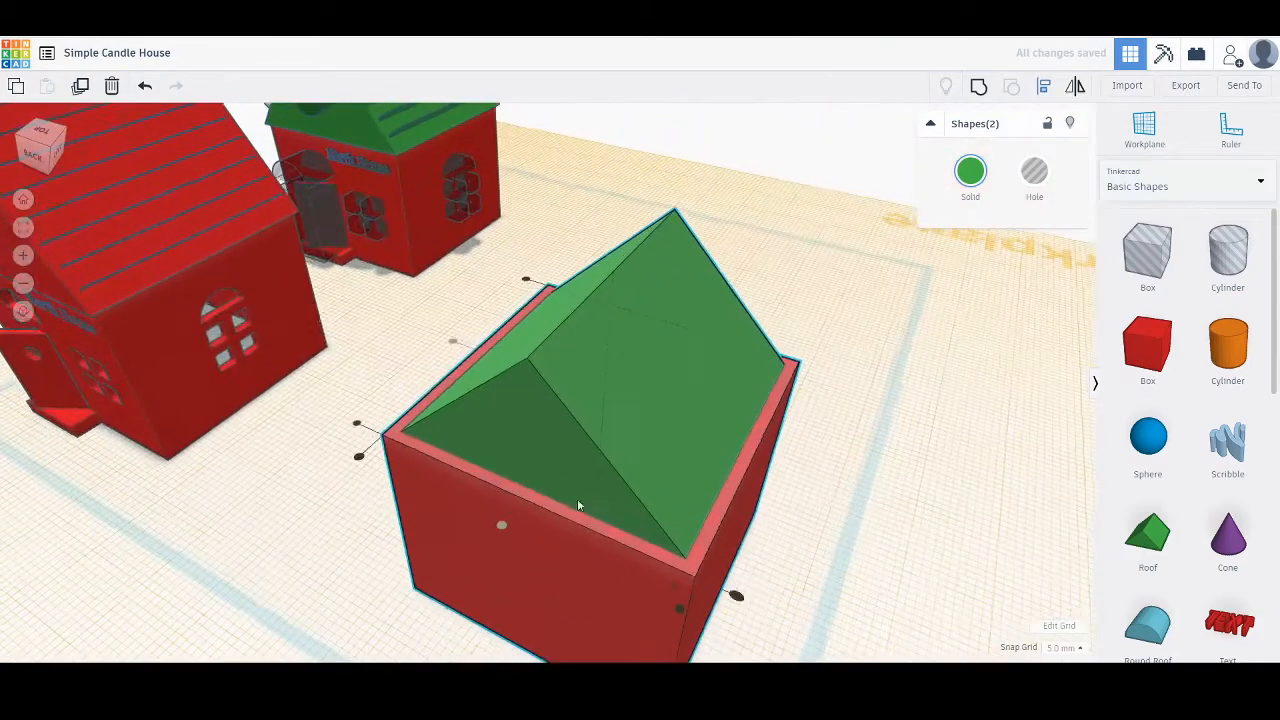
right_drag(503, 526, 642, 483)
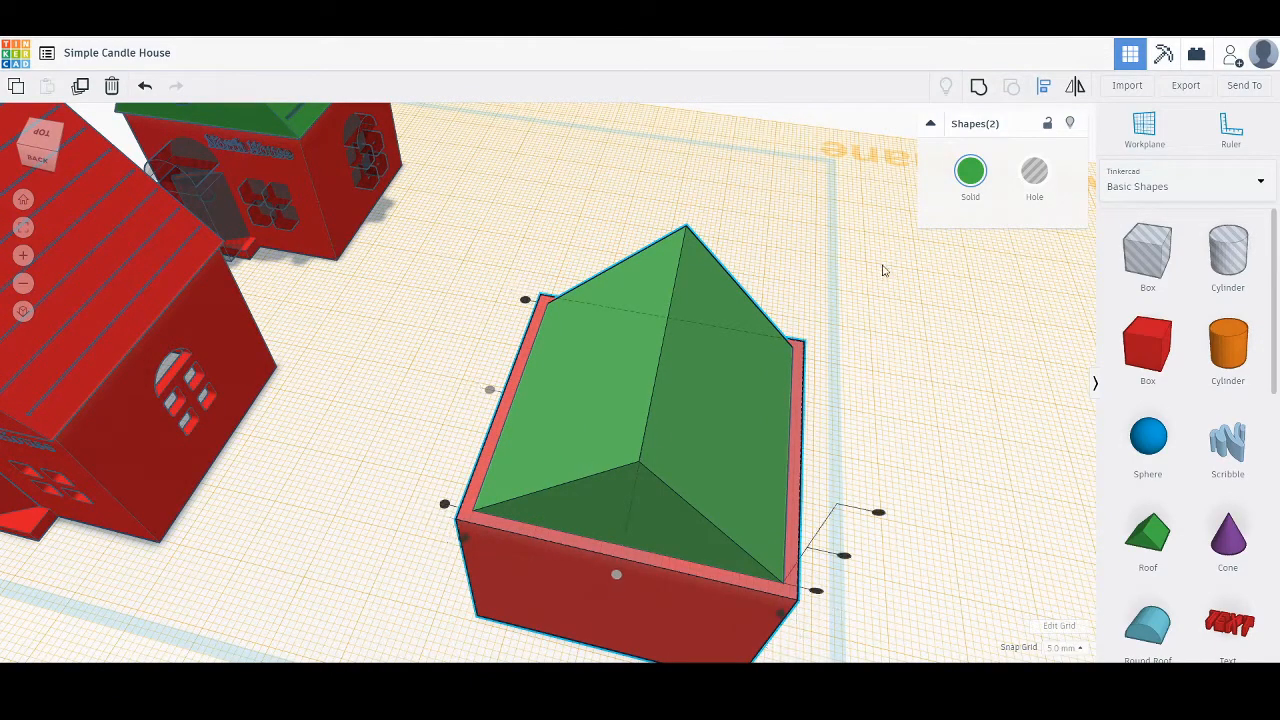
click(1000, 149)
Set the roof's height to 30 mm.
click(680, 396)
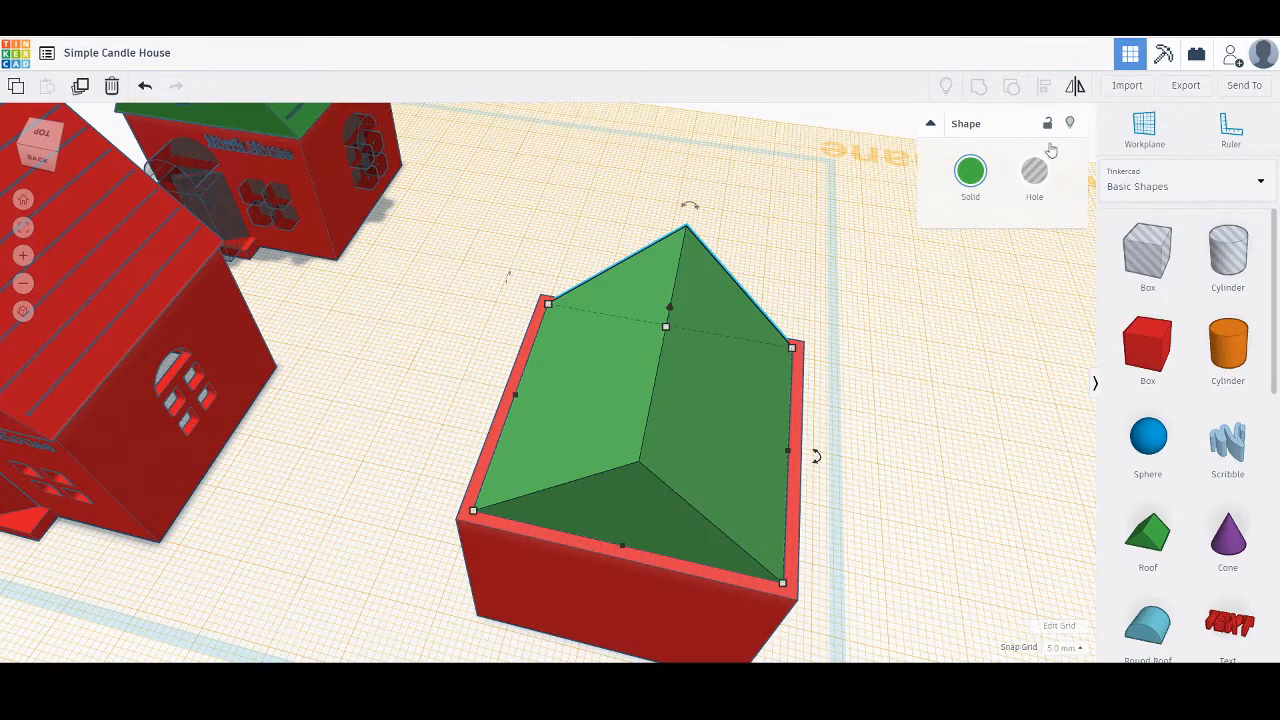
right_drag(725, 356, 665, 252)
mouse_move(666, 248)
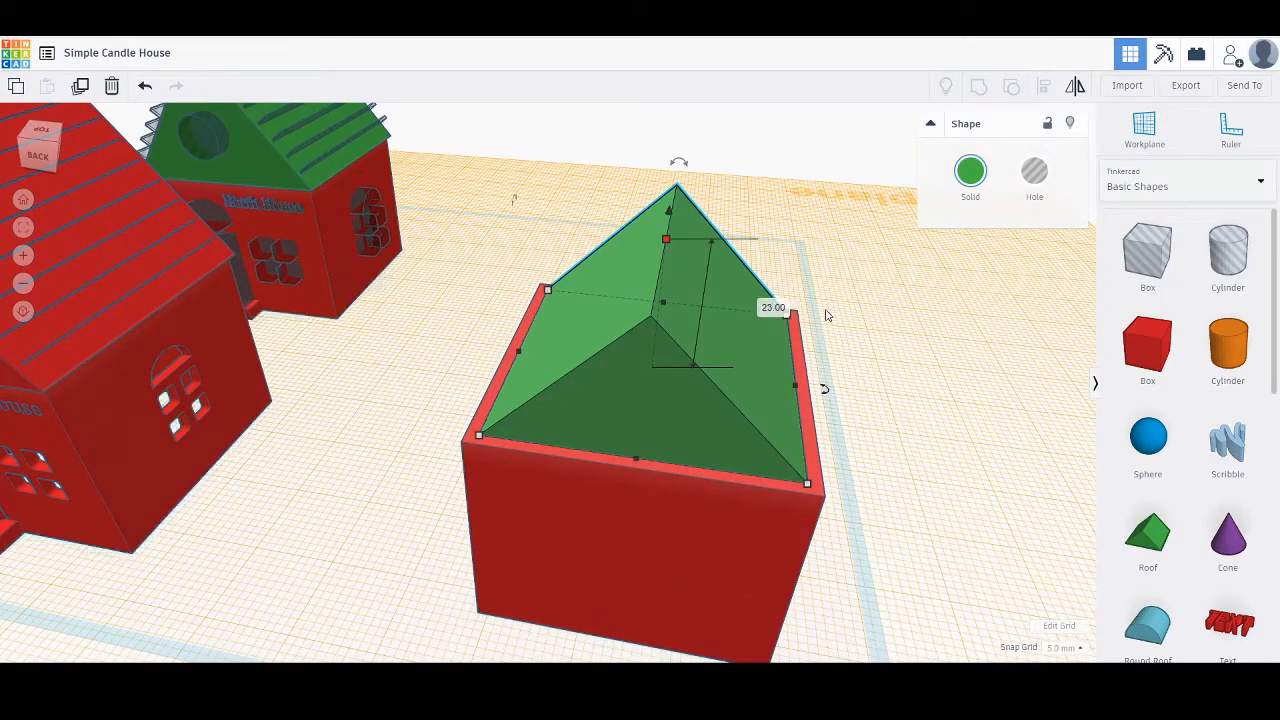
click(784, 312)
text(30)
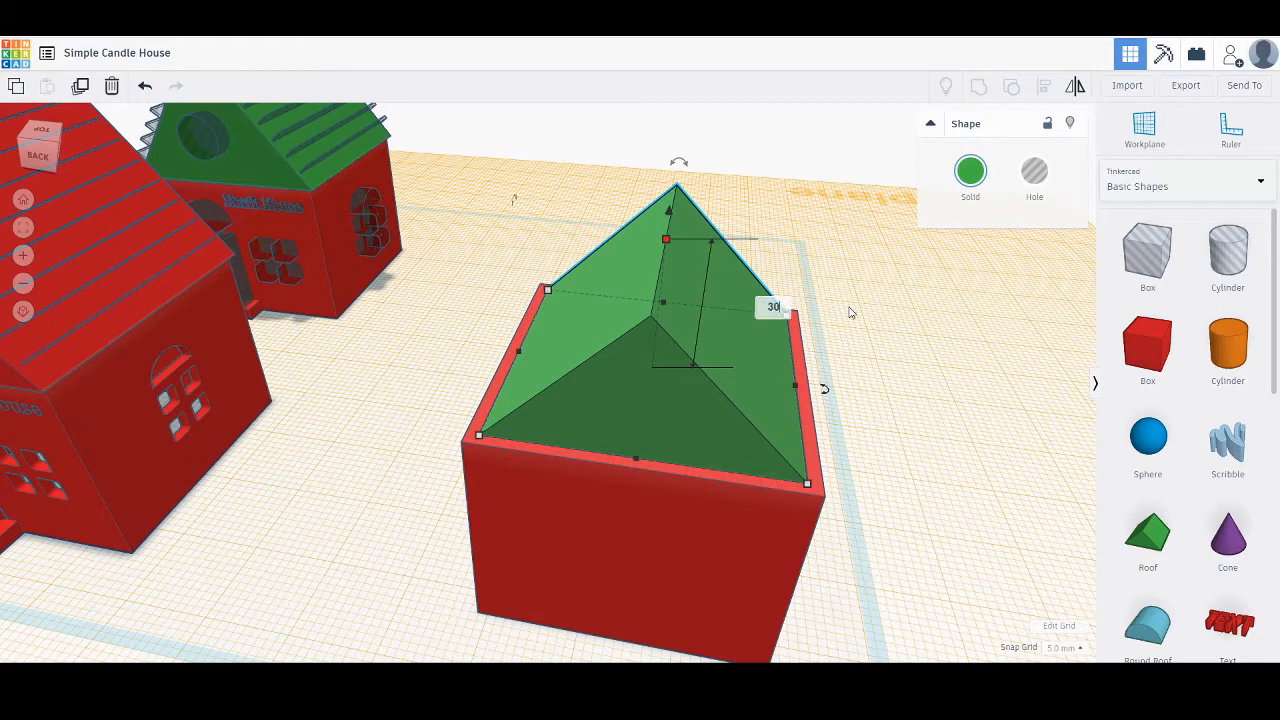
key(Return)
click(980, 291)
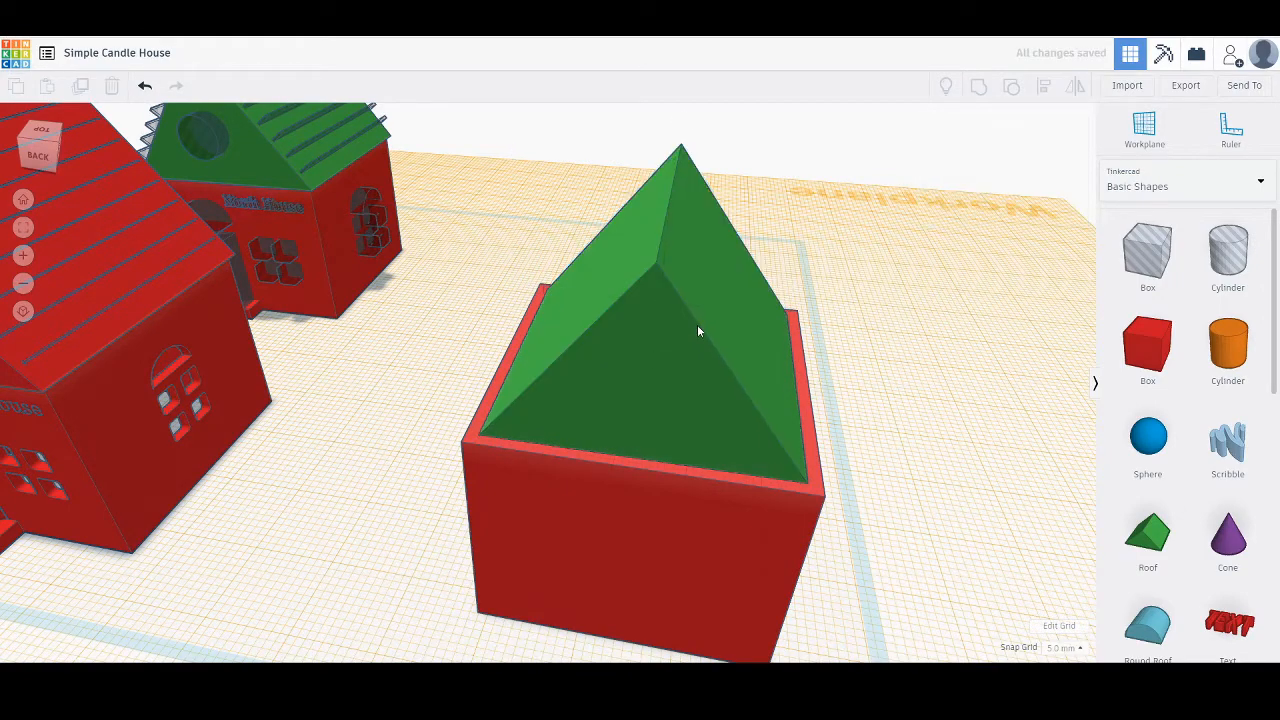
Turn the roof into a hole and duplicate it in place.
click(694, 326)
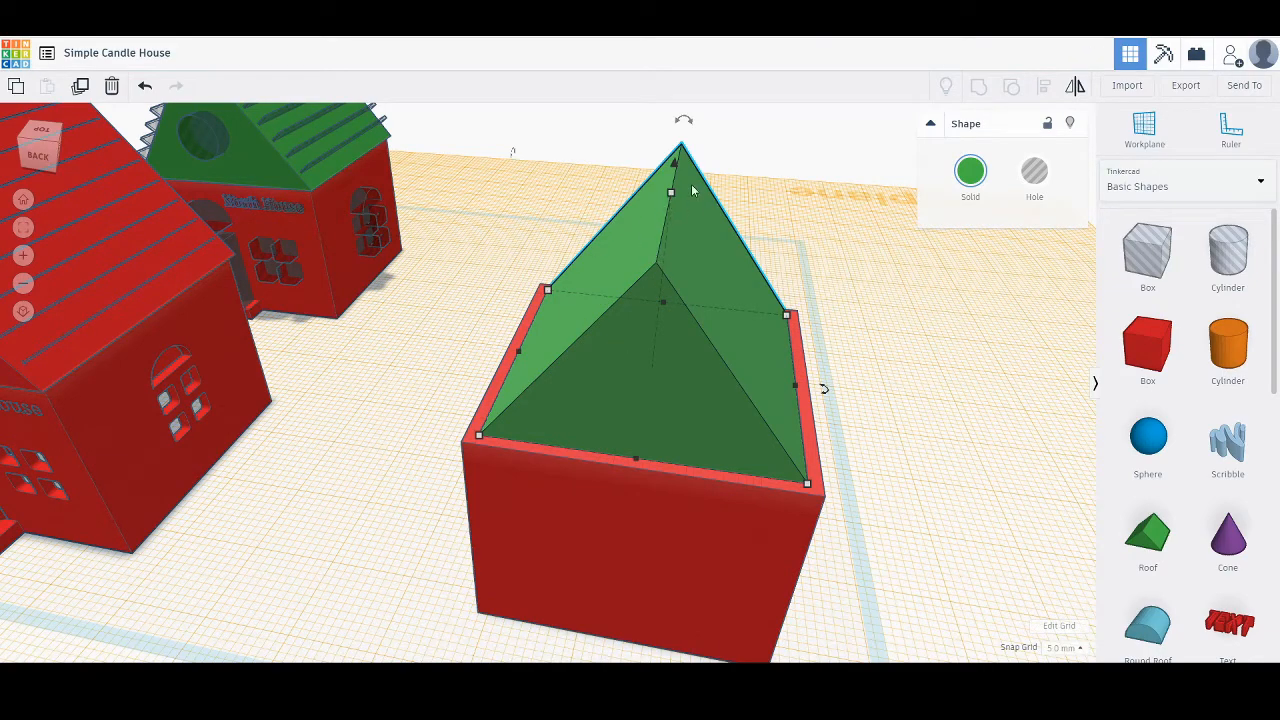
click(1036, 175)
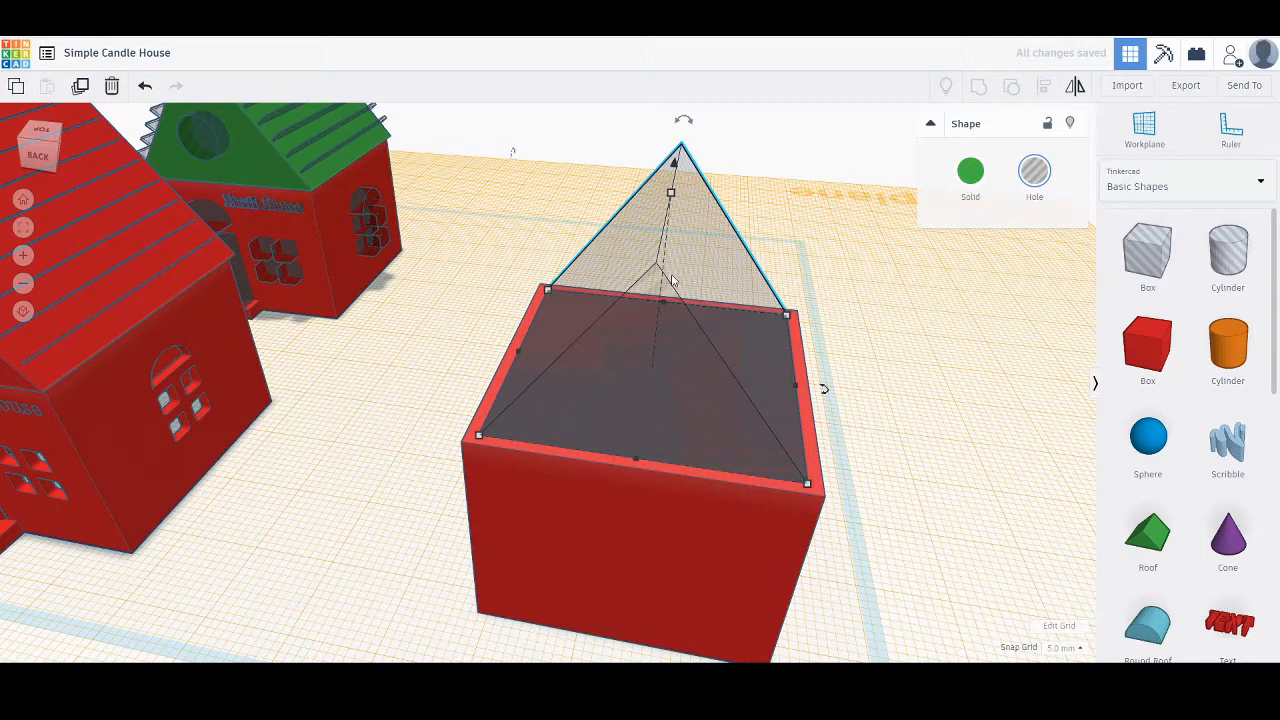
click(706, 230)
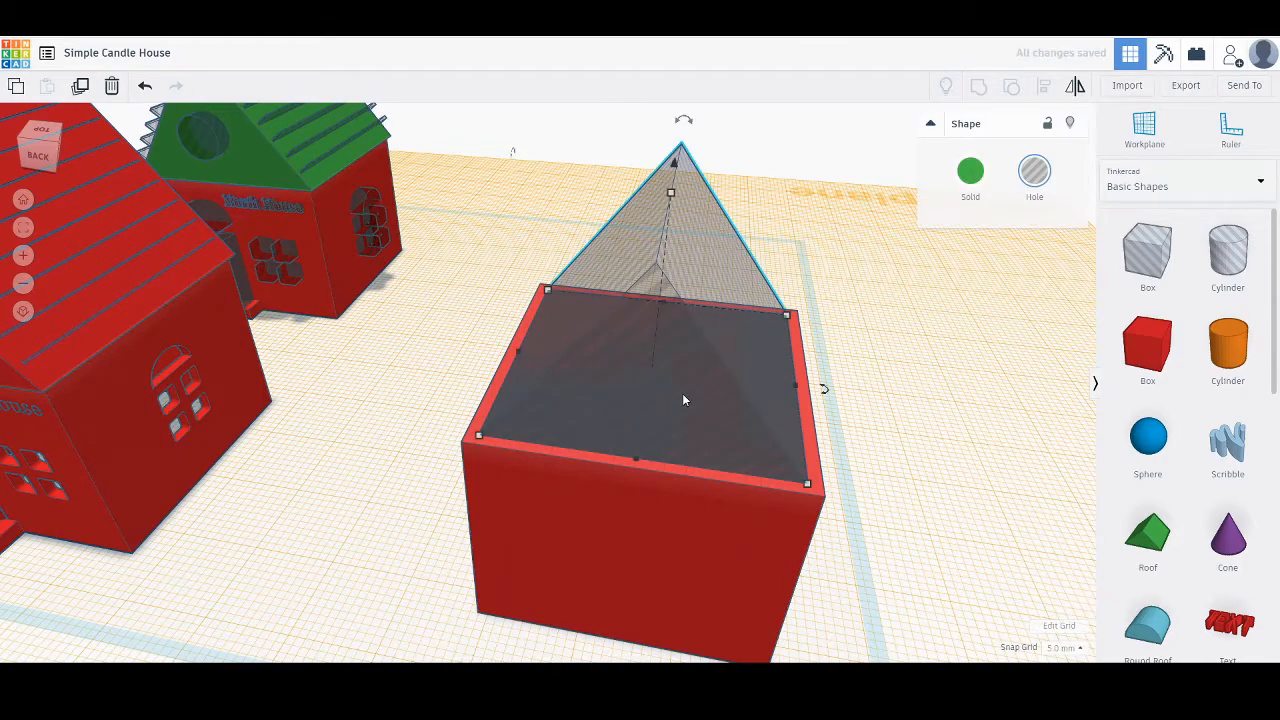
Examine how the roof hole meets the box's rim and compare it with the roof edges of the finished houses.
mouse_move(802, 485)
right_drag(178, 356, 269, 255)
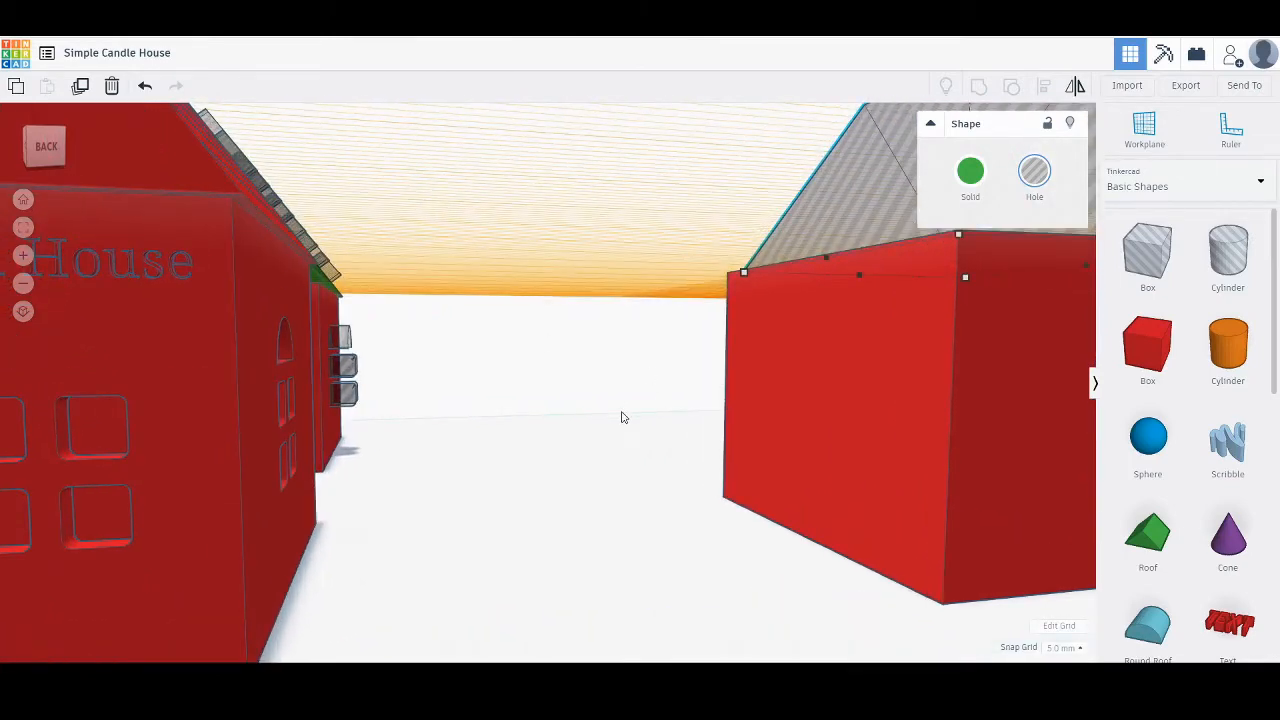
right_drag(633, 399, 283, 429)
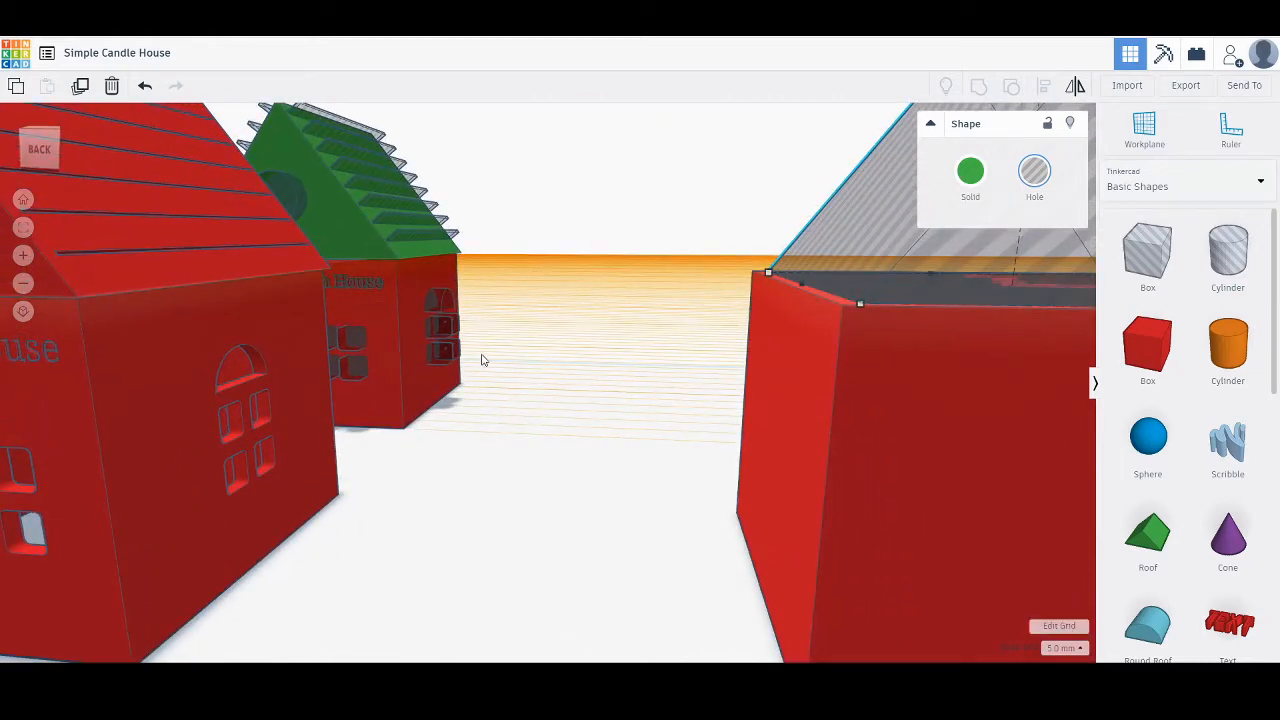
right_drag(628, 370, 468, 360)
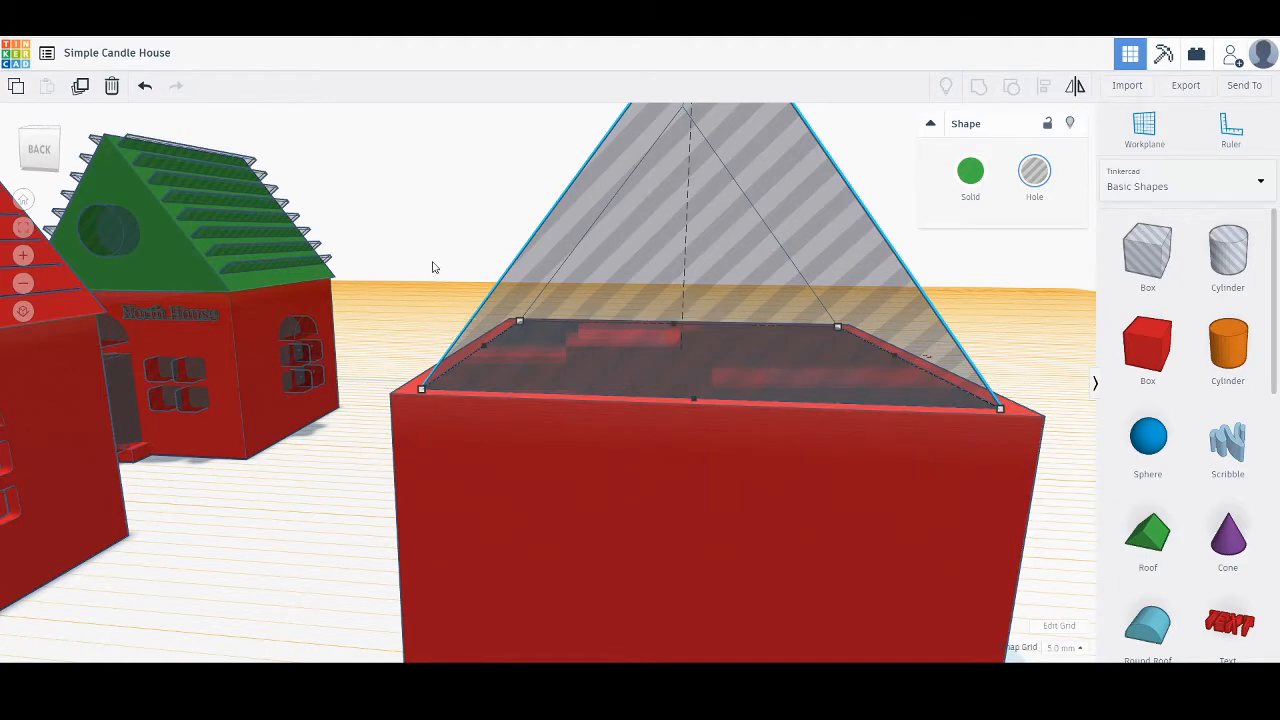
click(414, 418)
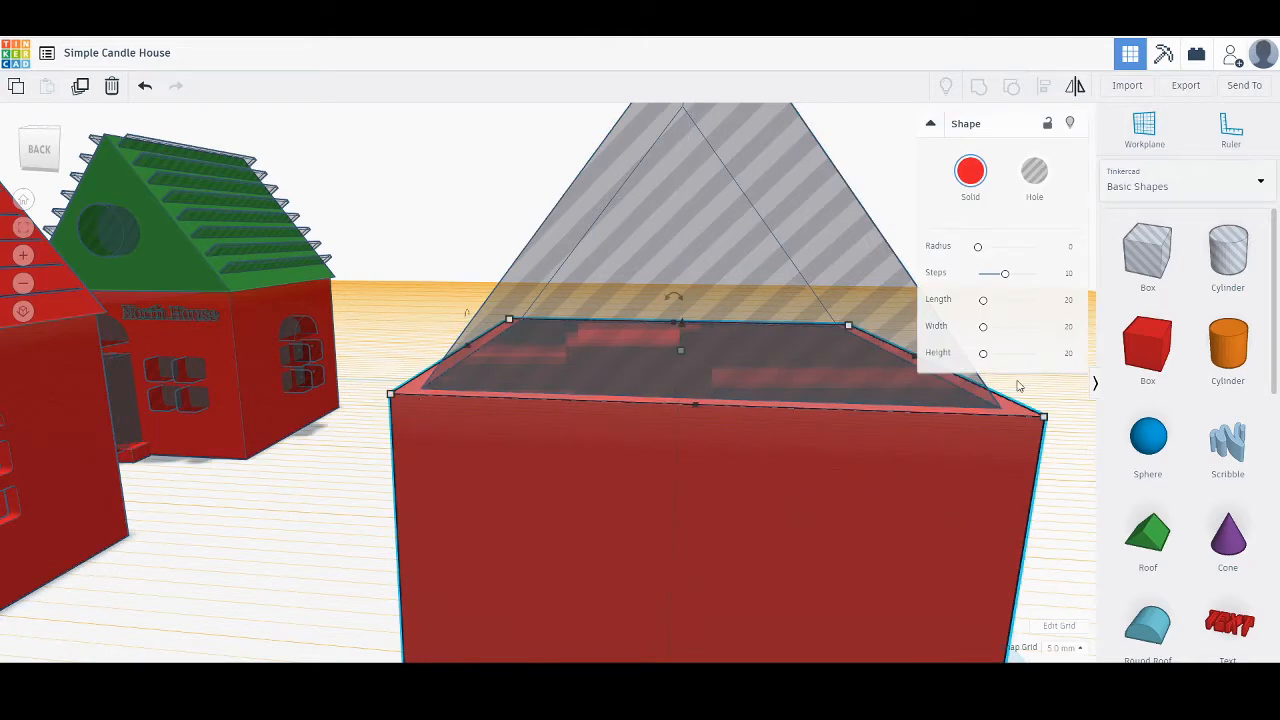
scroll(730, 335, down, 4)
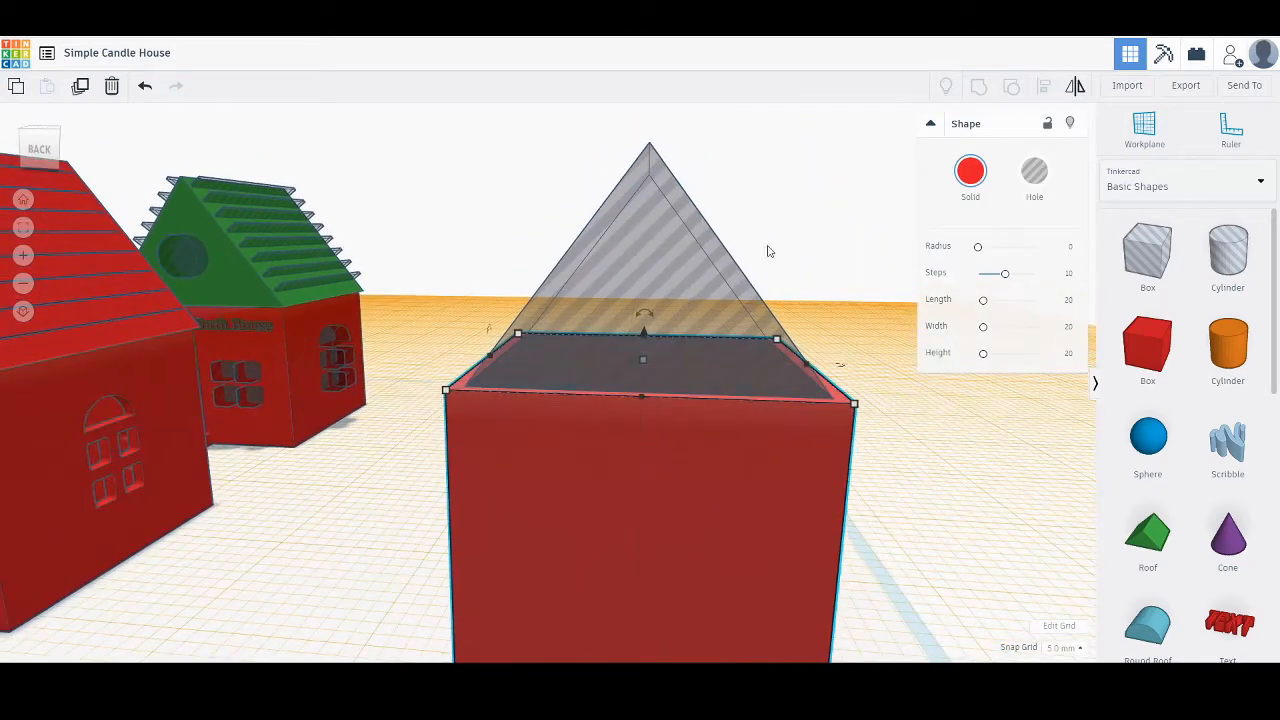
Scale the duplicated roof proportionally about its centre to a base width of 54 mm.
click(742, 274)
right_drag(801, 209, 806, 244)
mouse_move(779, 467)
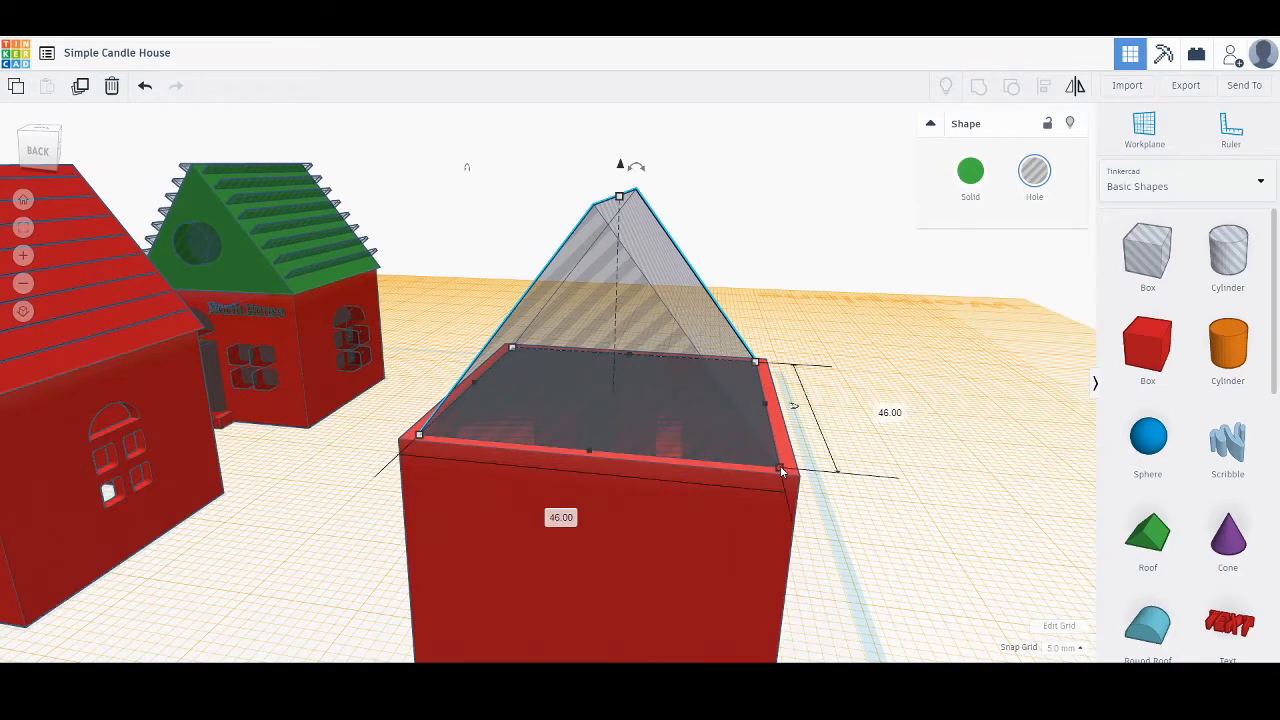
click(569, 522)
text(5)
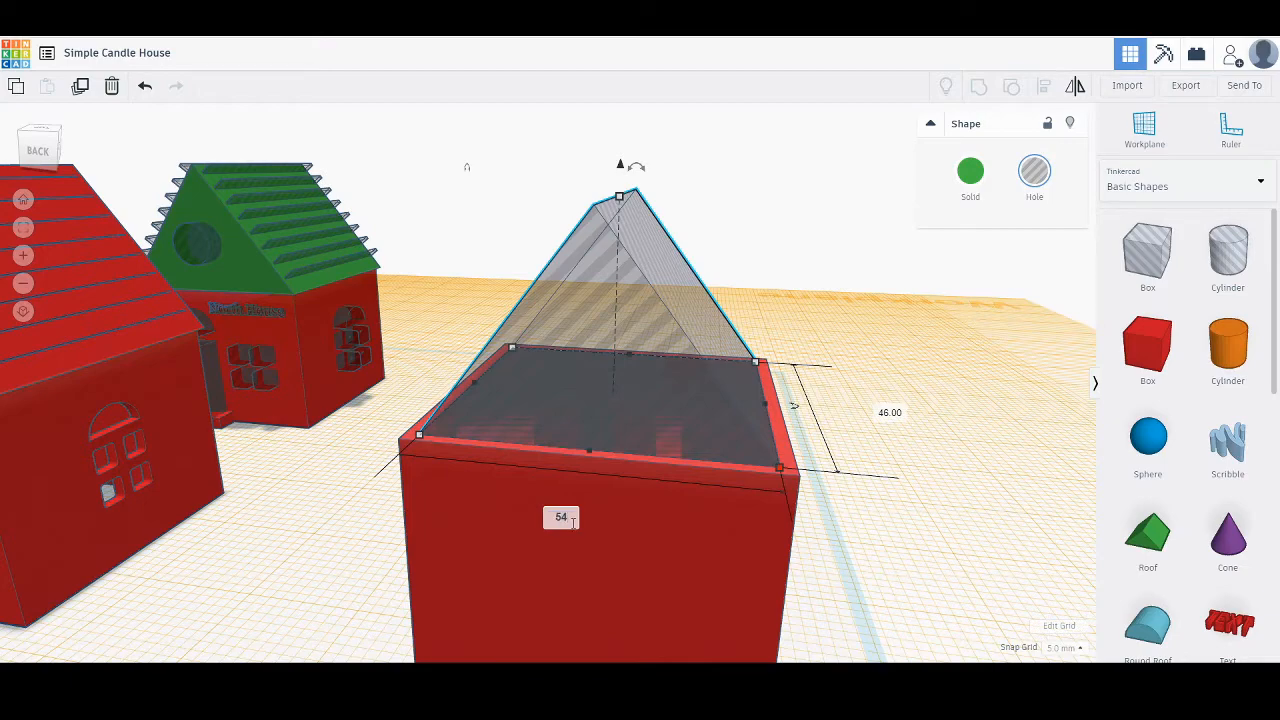
text(4)
key(Return)
mouse_move(871, 580)
right_down()
mouse_move(774, 537)
mouse_move(683, 563)
mouse_move(543, 569)
mouse_move(909, 591)
mouse_move(881, 590)
right_up()
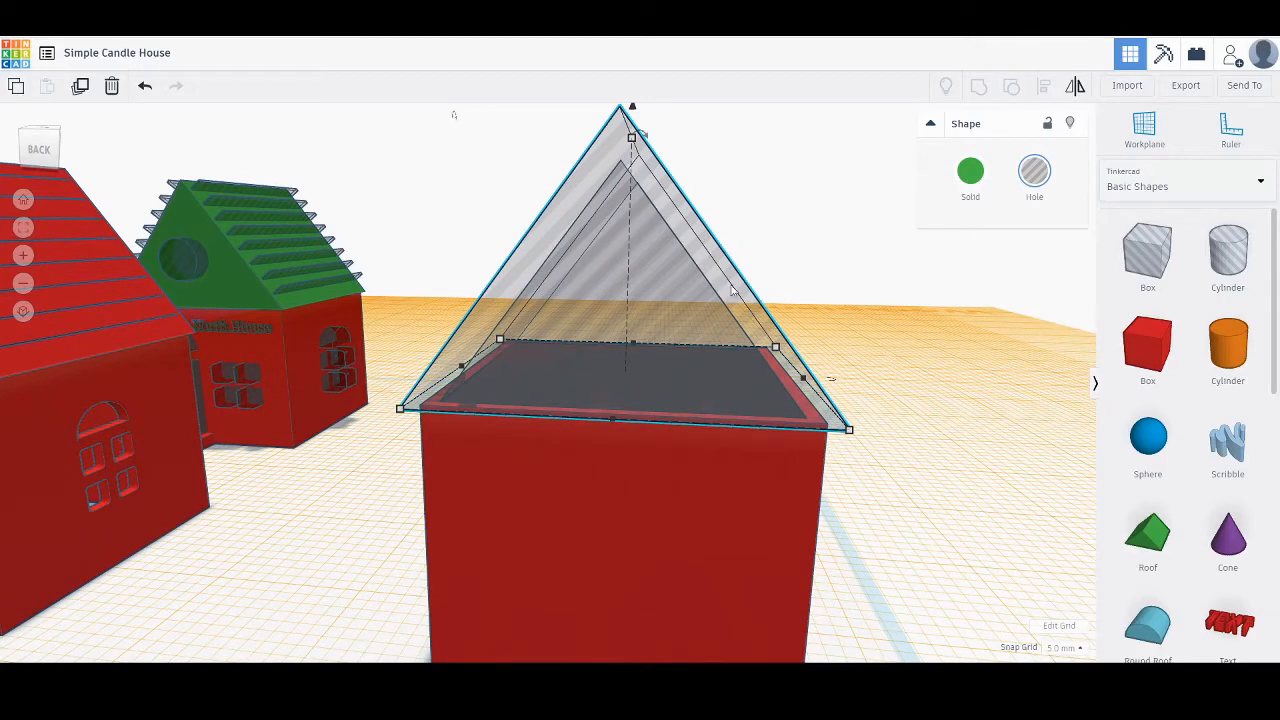
Make the larger outer roof solid and check the house from below.
click(980, 178)
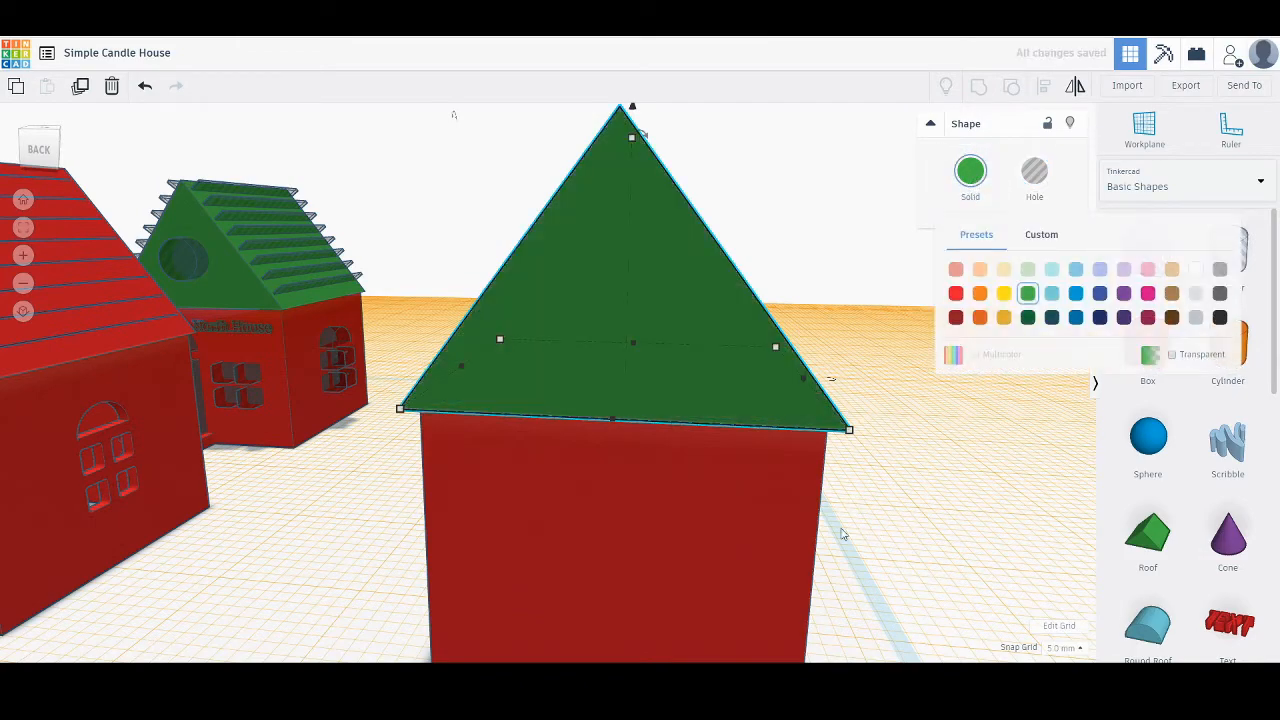
right_drag(842, 534, 873, 420)
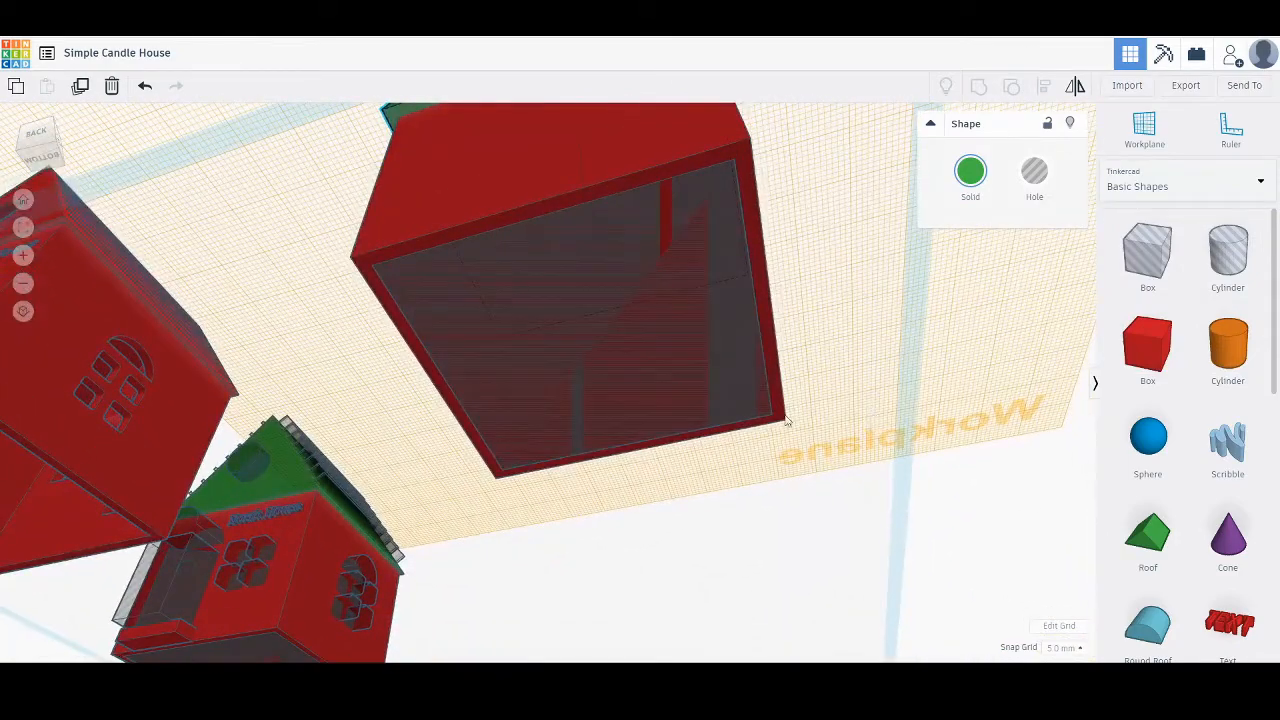
right_drag(604, 401, 580, 351)
scroll(445, 281, down, 3)
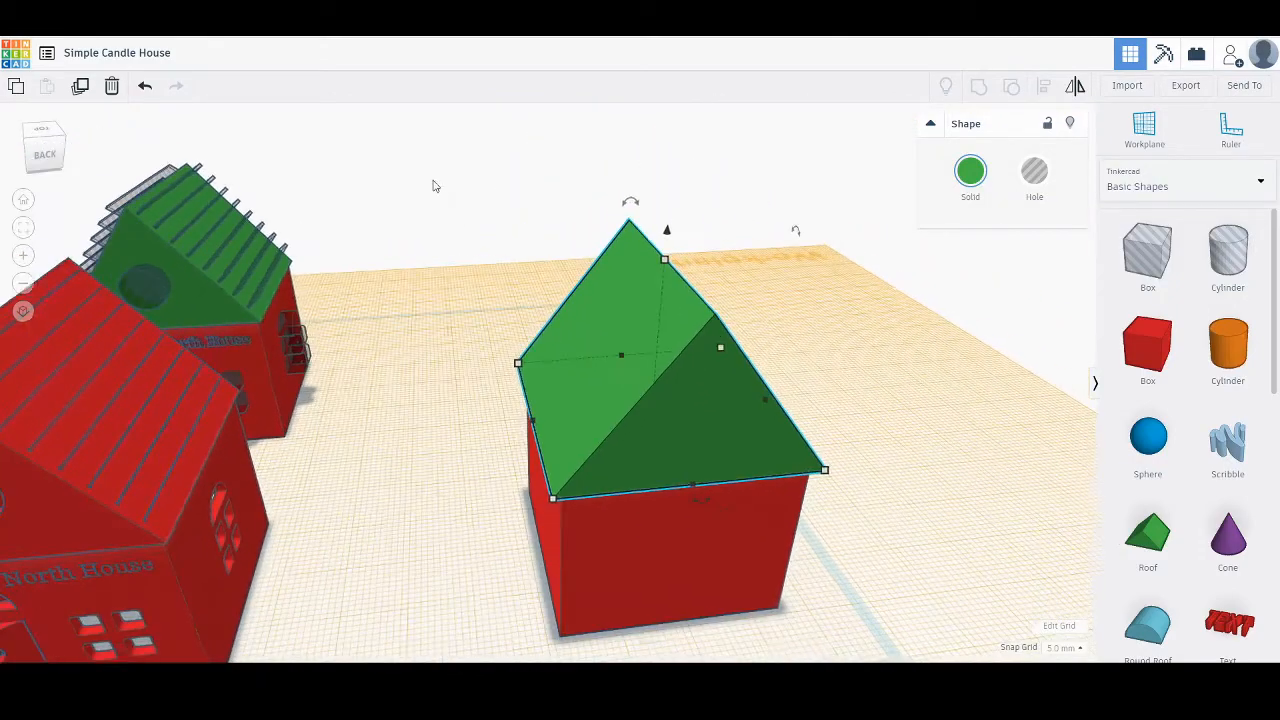
Group the box, both roofs and the inner hole into one hollow house.
drag(441, 208, 890, 660)
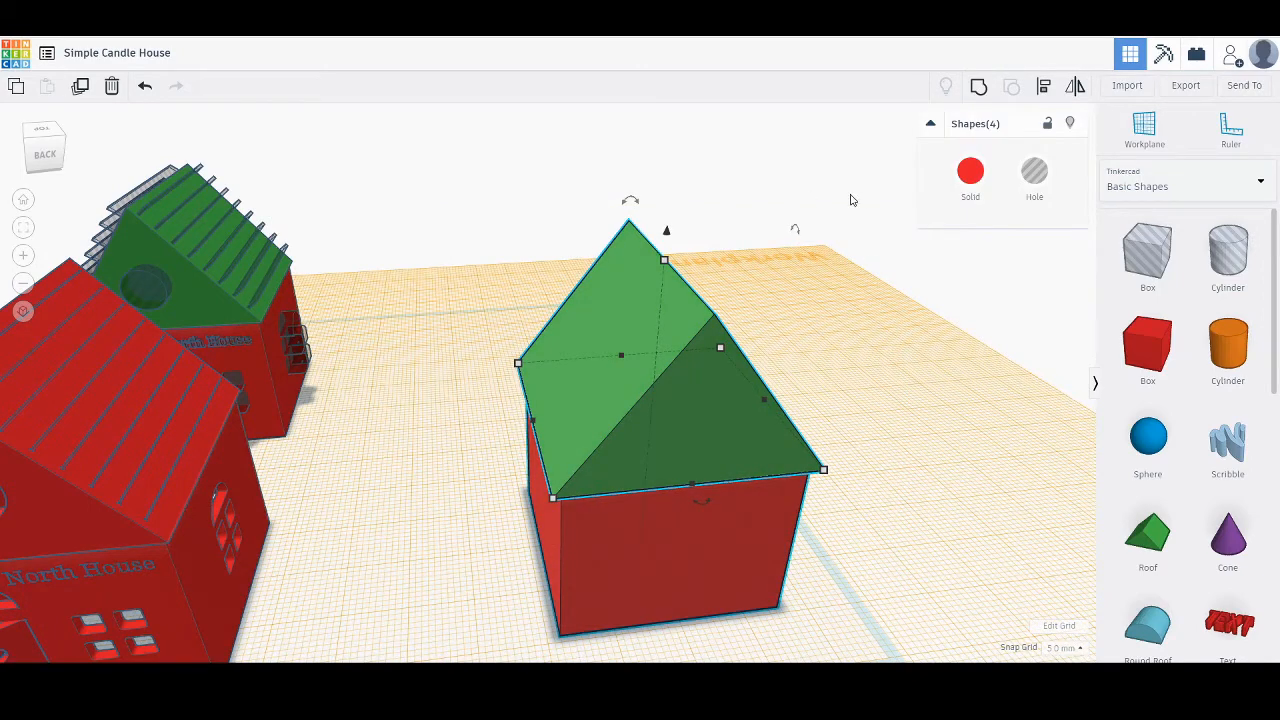
drag(452, 190, 851, 658)
click(979, 86)
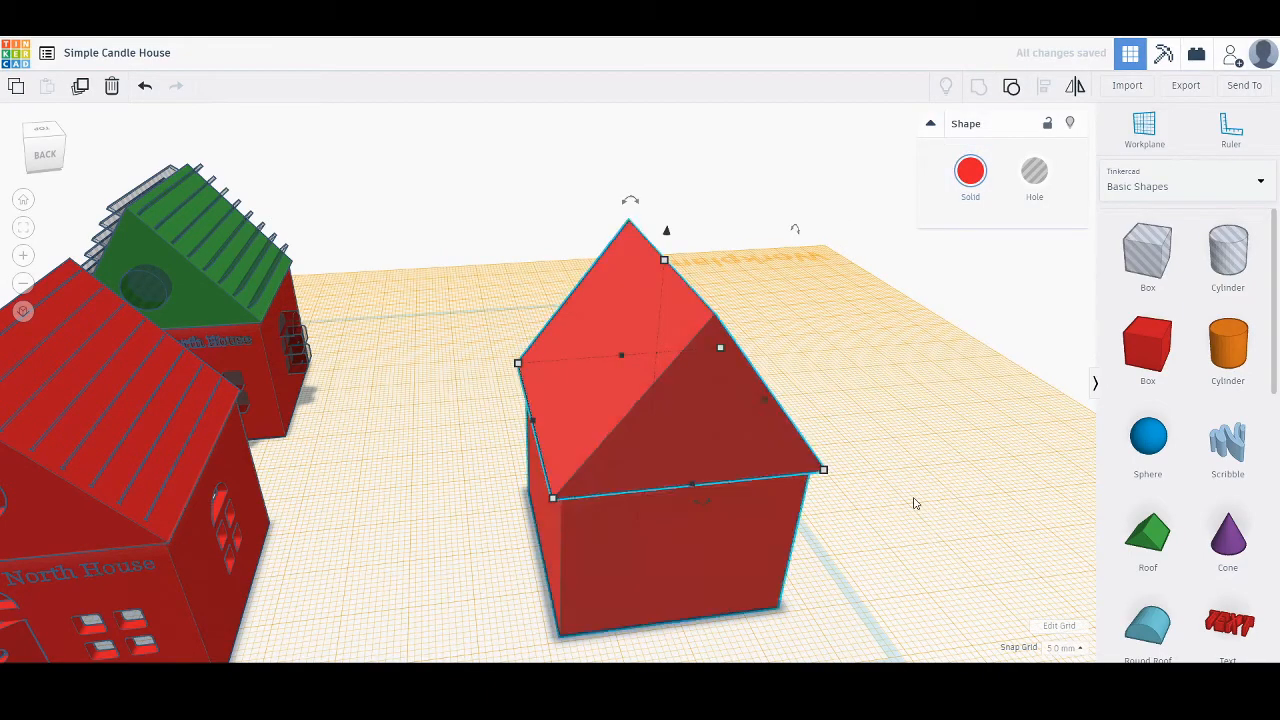
right_drag(914, 503, 672, 360)
scroll(625, 304, up, 5)
scroll(613, 335, down, 6)
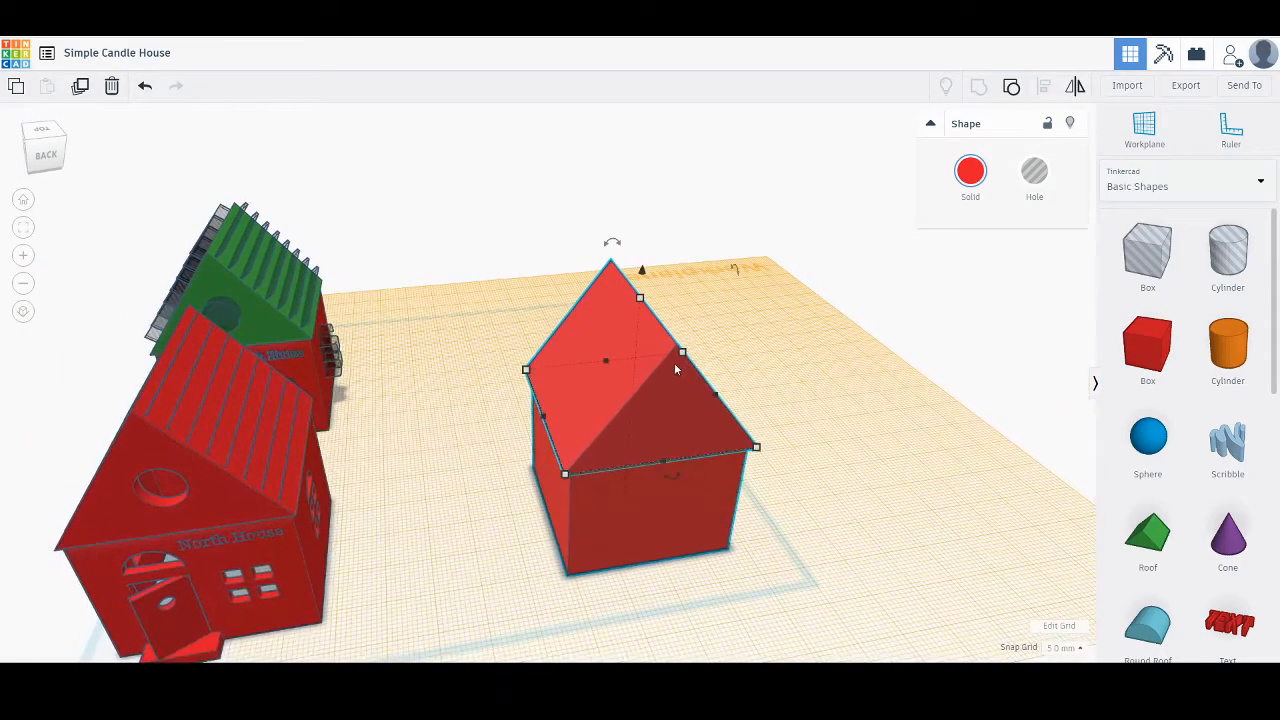
Undo the grouping of the box, roofs and inner hole, and check the house from the front.
key(ctrl+z)
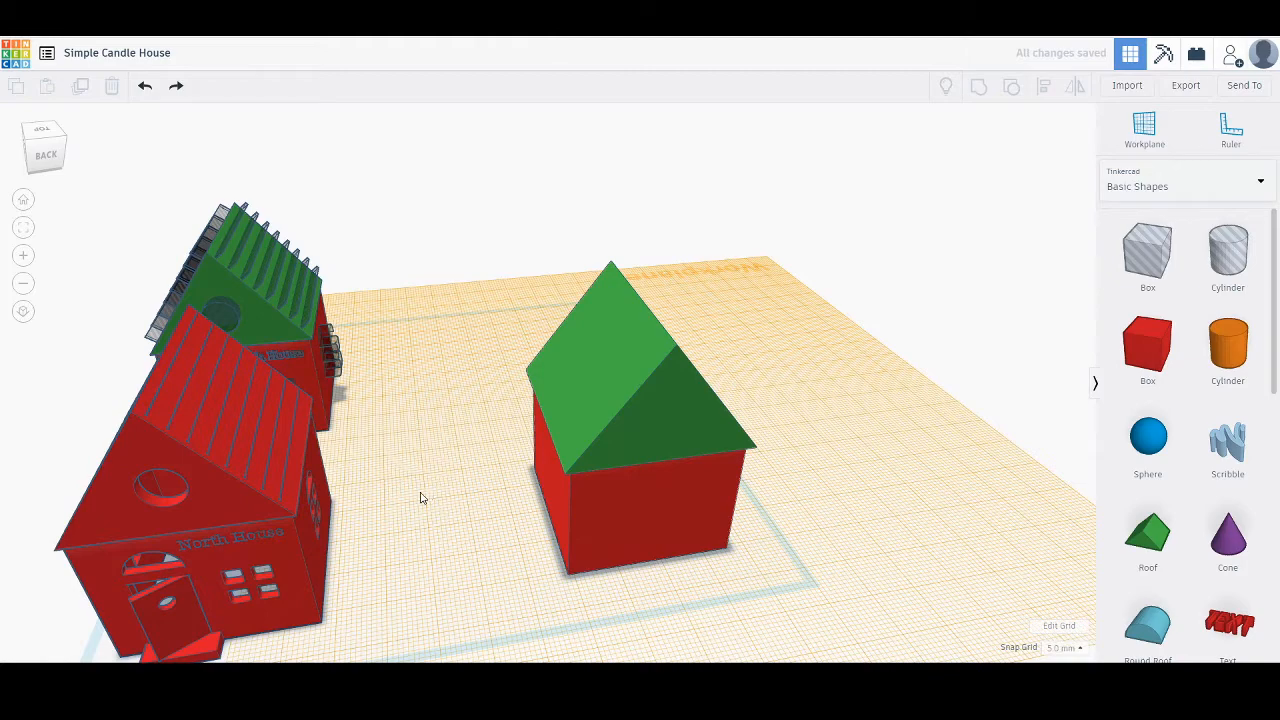
right_drag(474, 466, 417, 469)
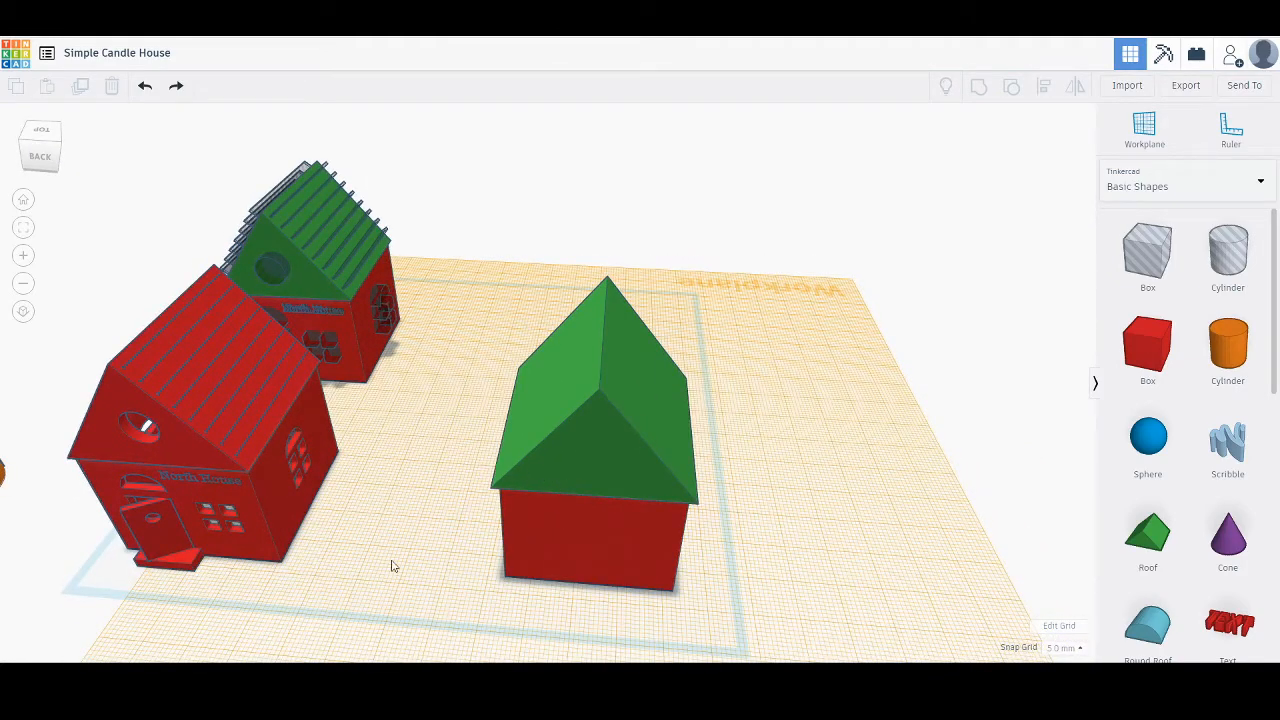
right_drag(461, 587, 463, 489)
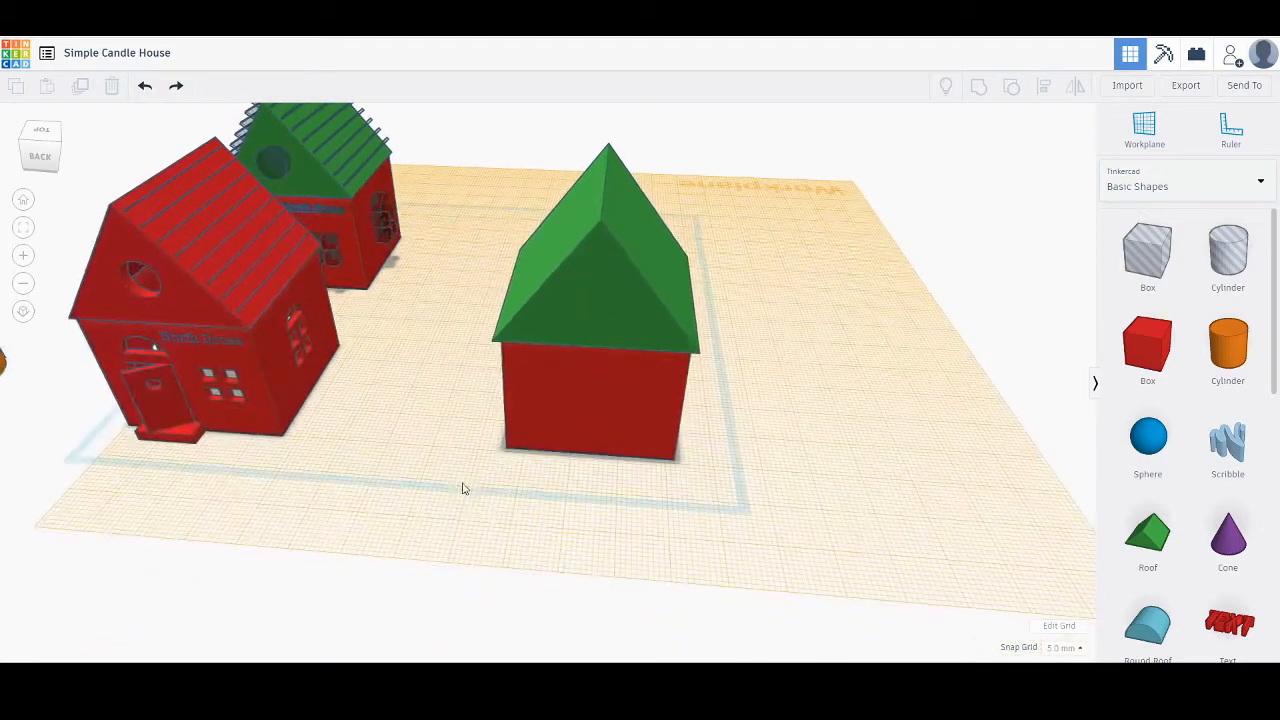
scroll(588, 471, up, 3)
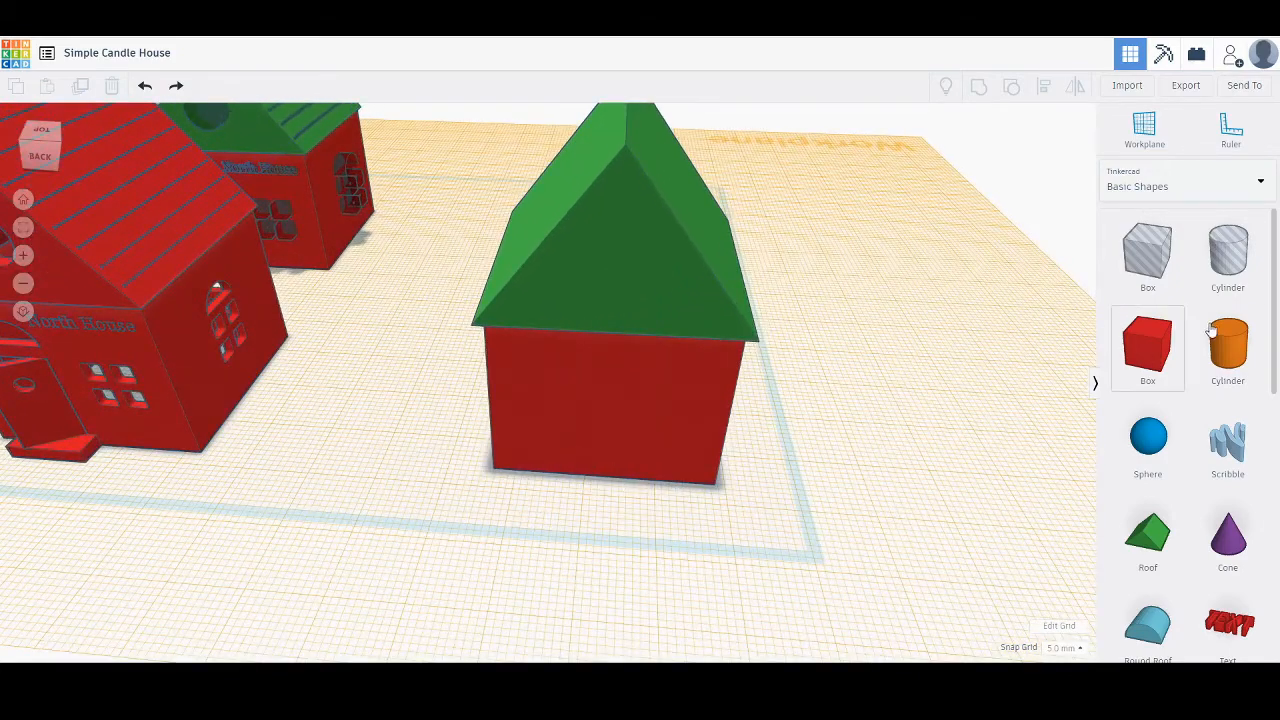
click(1147, 345)
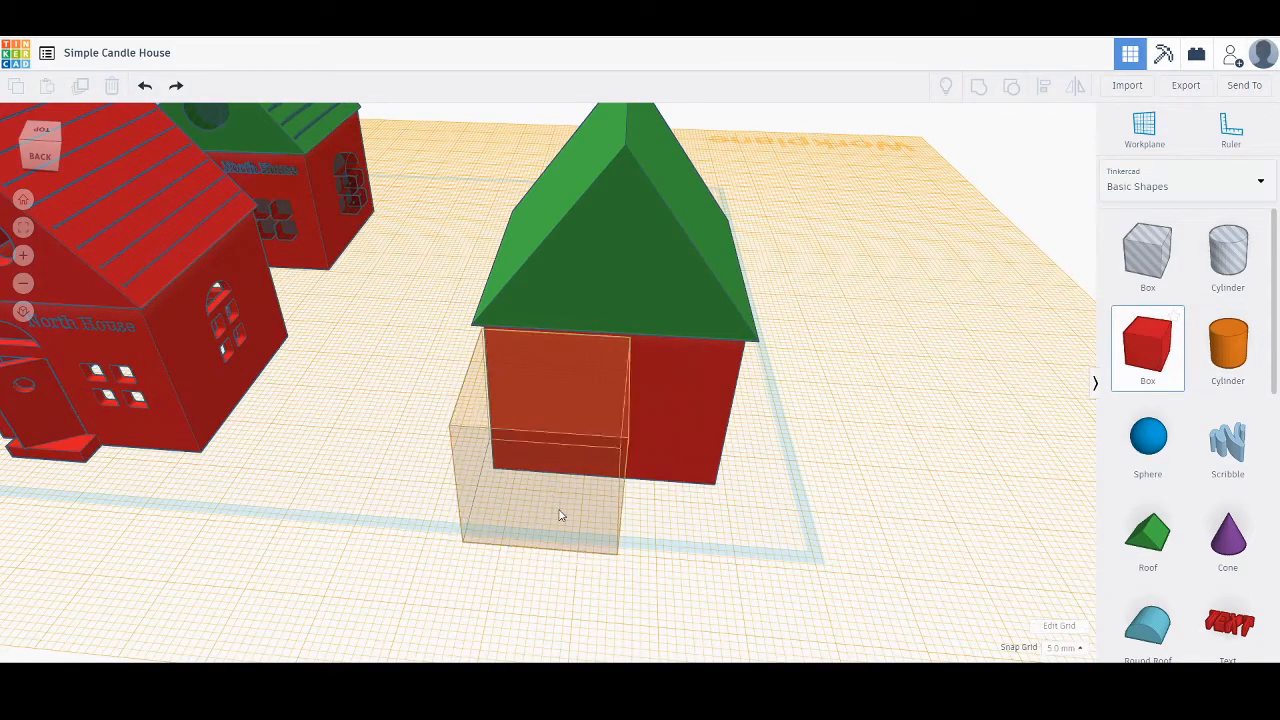
key(Escape)
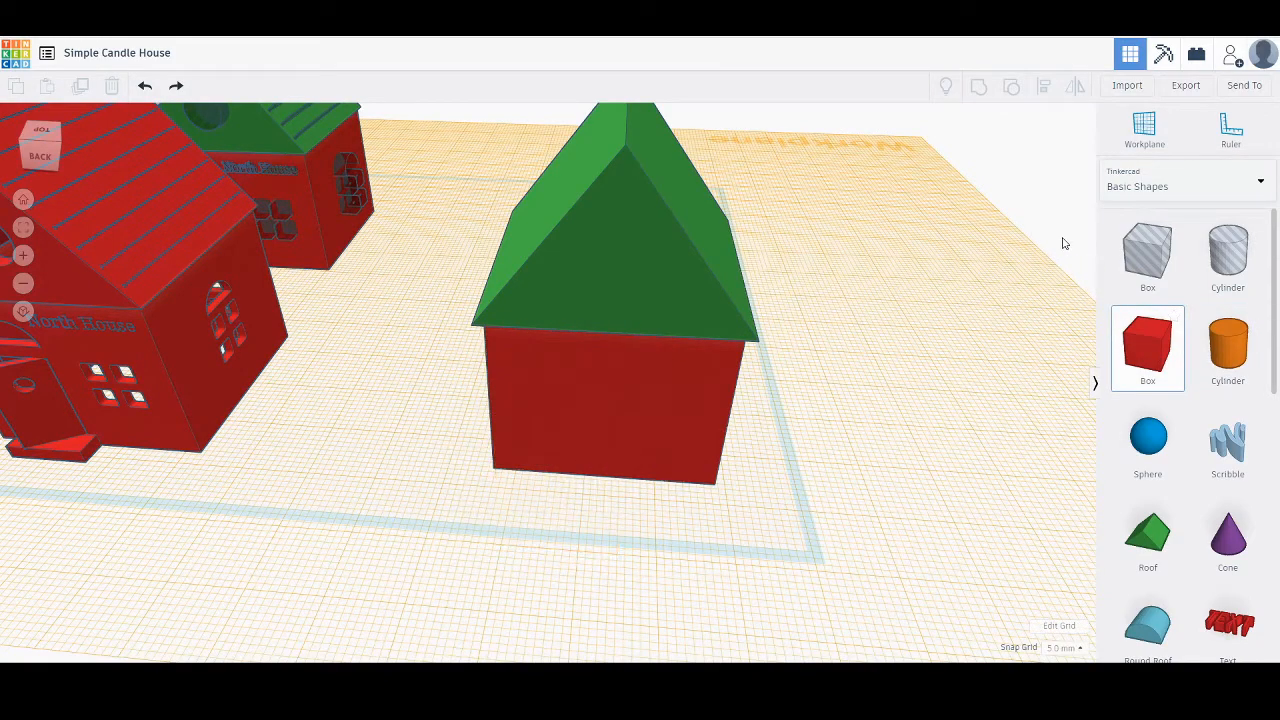
click(1144, 132)
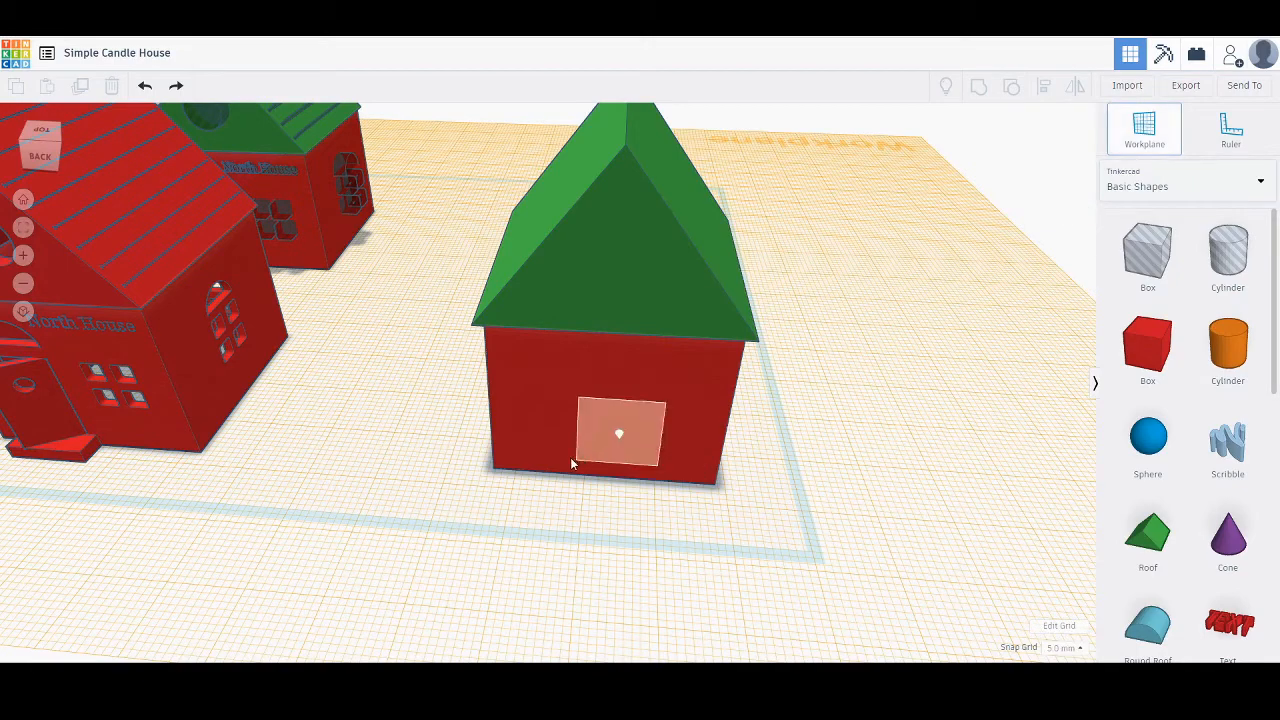
click(544, 453)
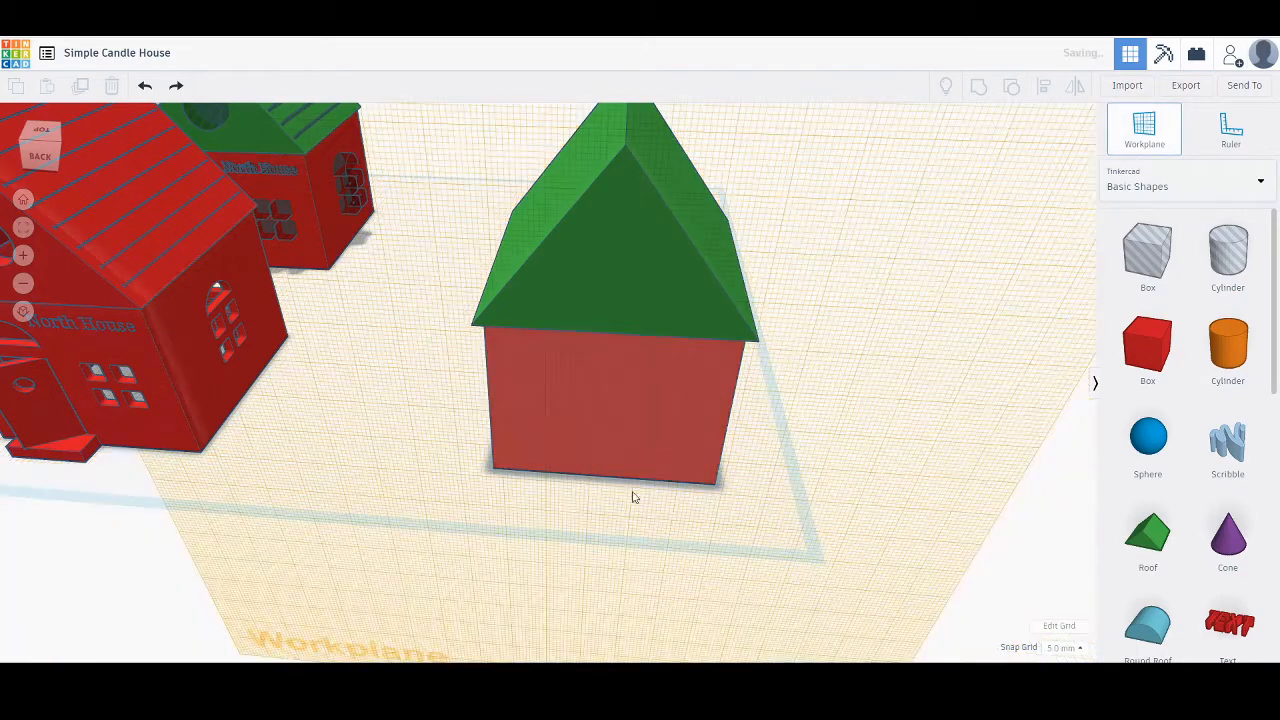
scroll(563, 491, up, 3)
mouse_move(576, 473)
right_down()
mouse_move(556, 491)
mouse_move(564, 483)
right_up()
scroll(585, 467, down, 6)
scroll(587, 468, down, 2)
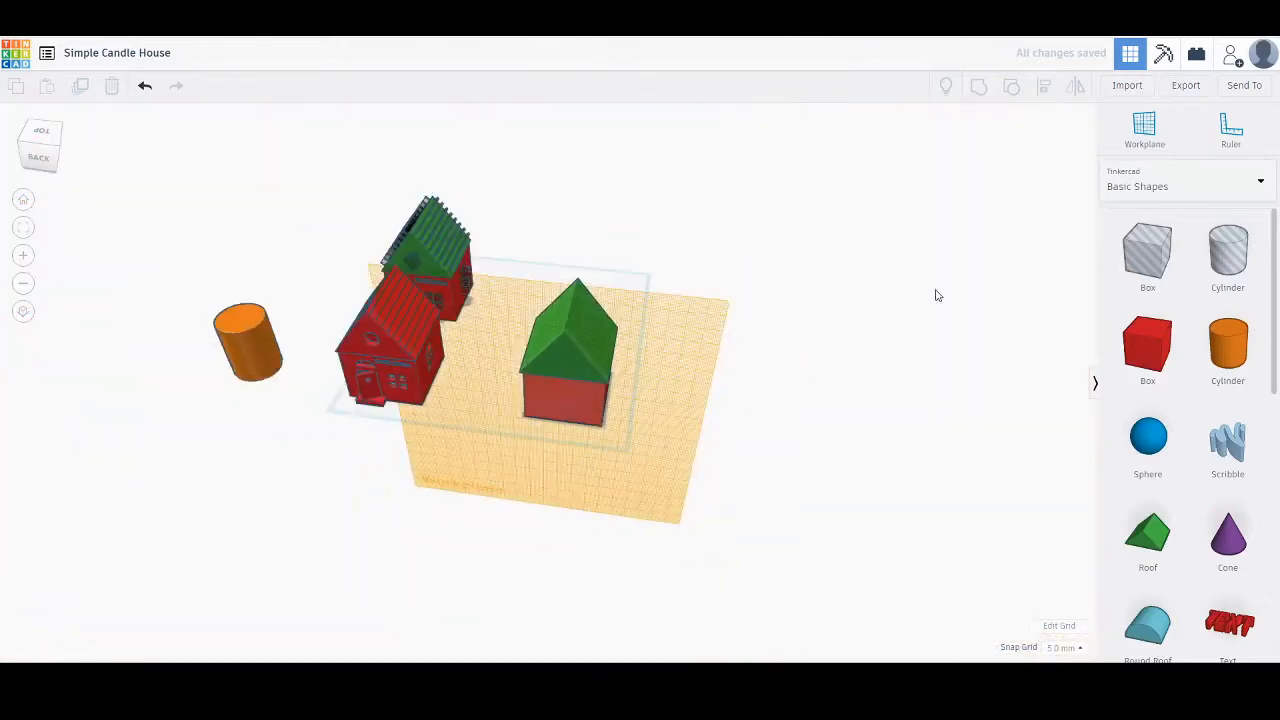
click(1144, 130)
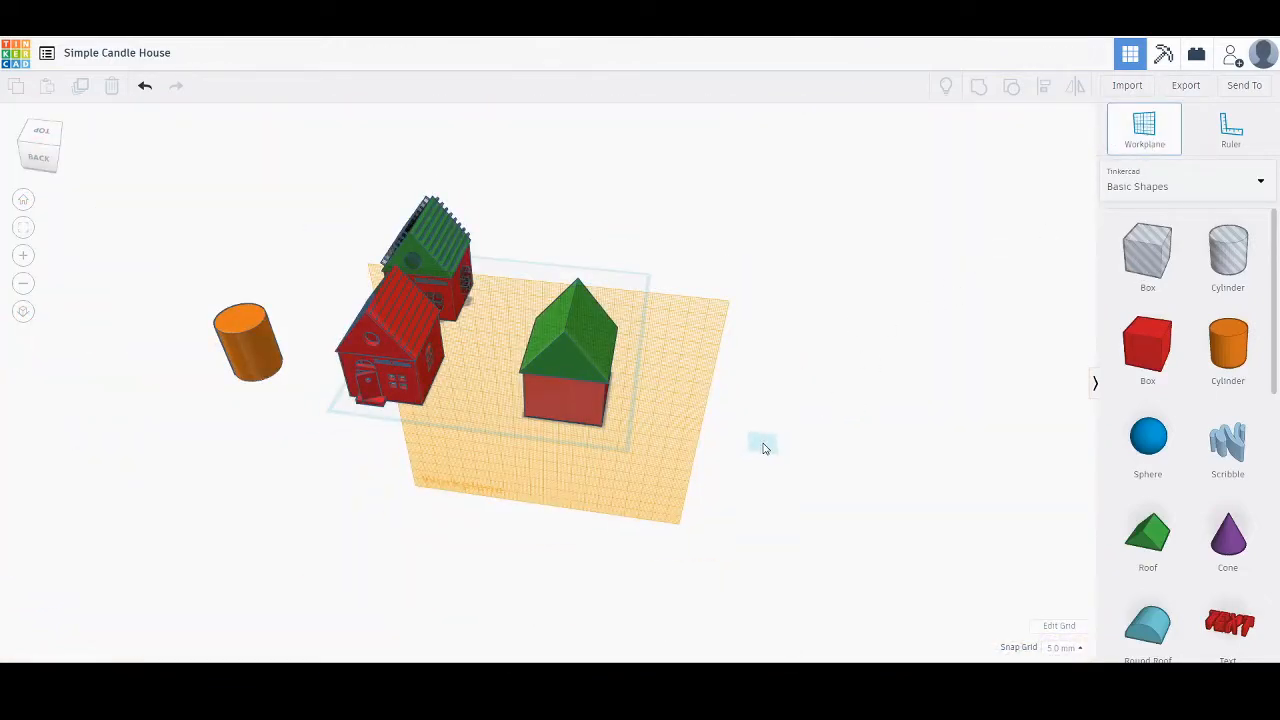
click(468, 484)
Place a box as a doorstep at the foot of the front wall and set its depth to 10 mm.
scroll(537, 451, up, 6)
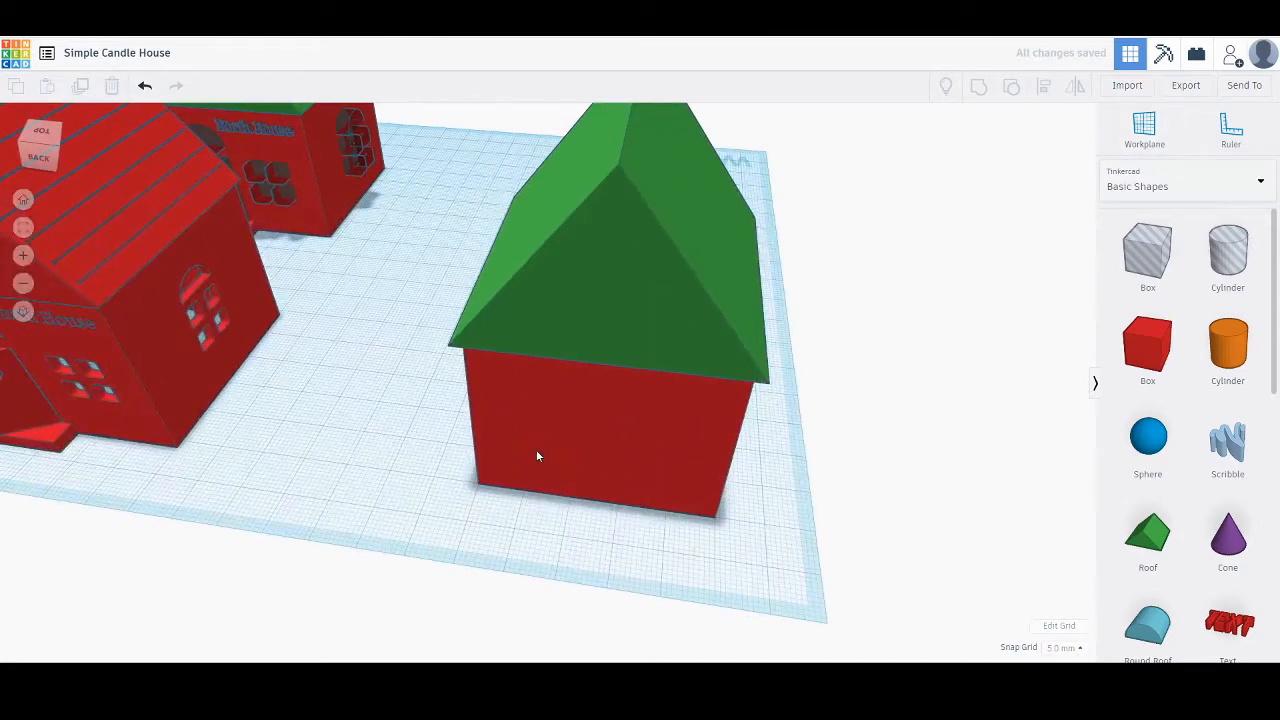
scroll(536, 450, up, 3)
middle_drag(538, 449, 505, 420)
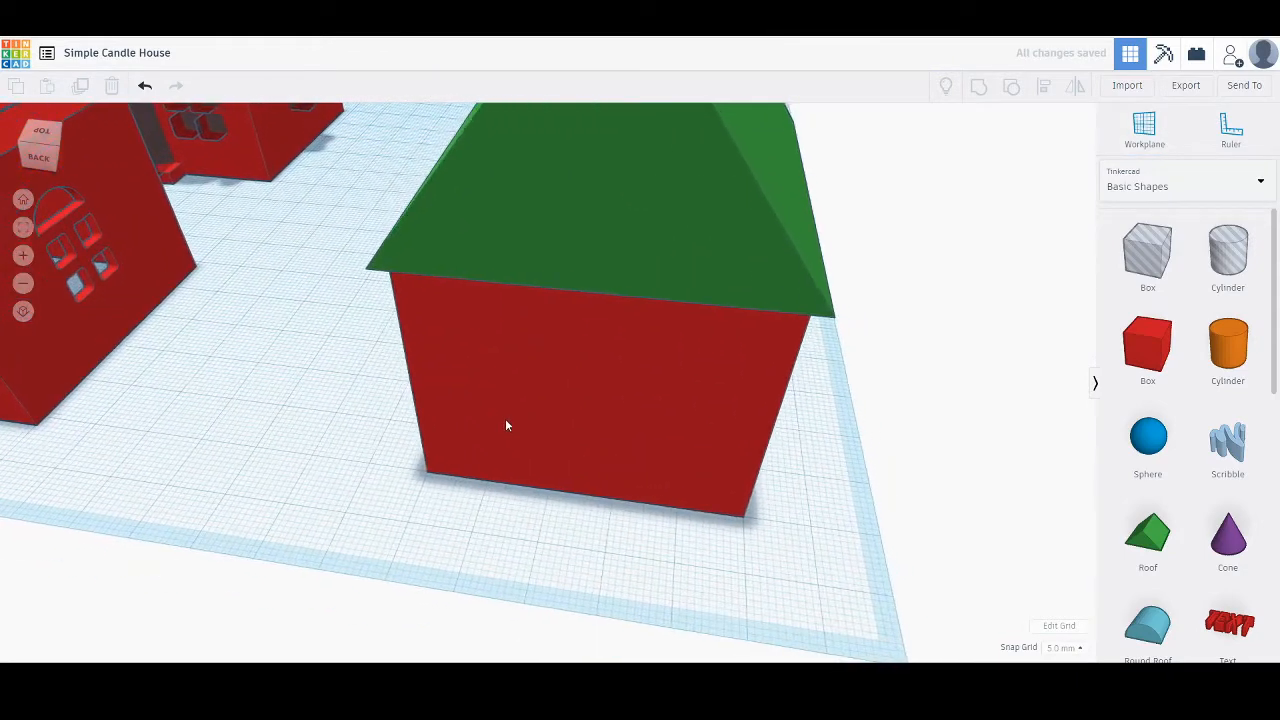
drag(1147, 345, 505, 545)
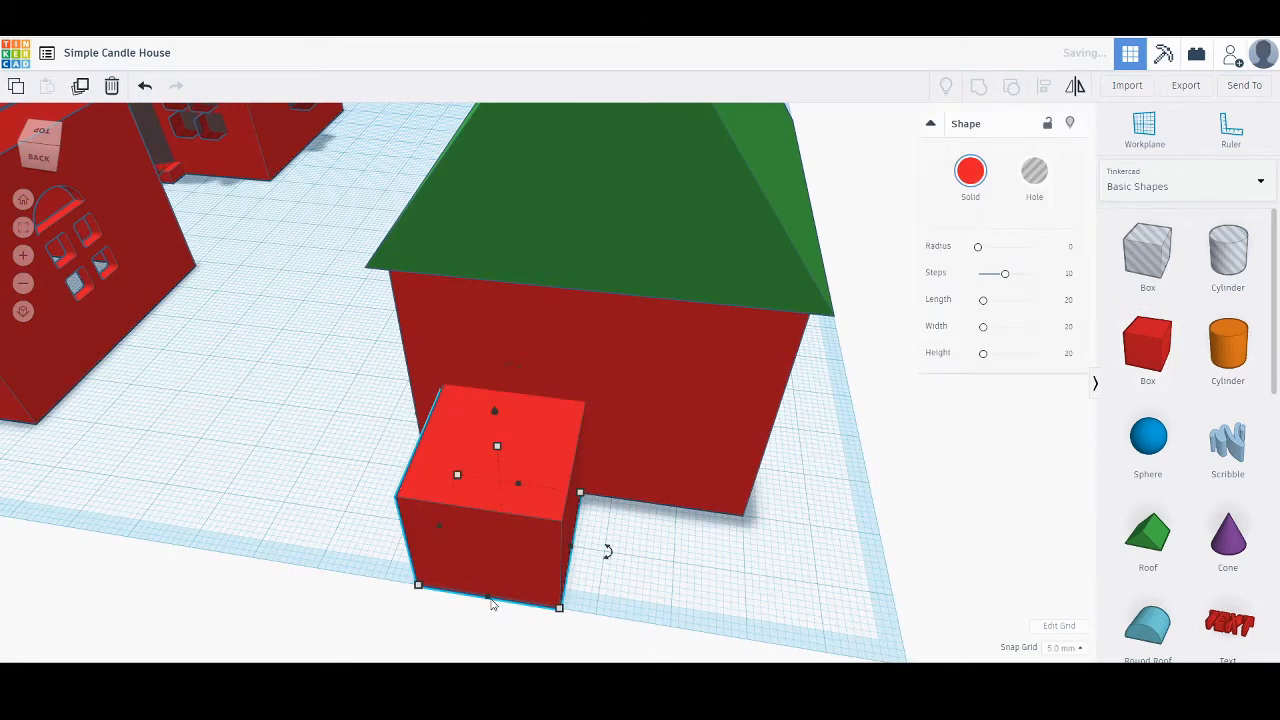
mouse_move(489, 601)
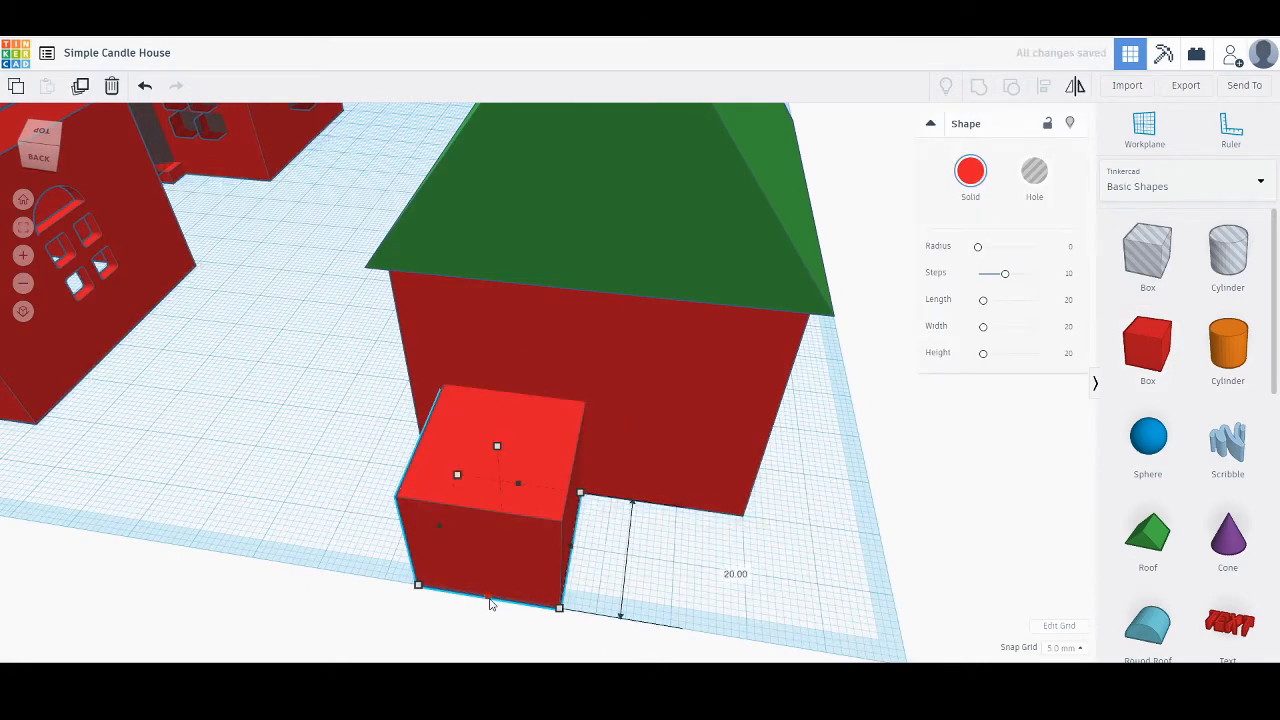
click(722, 570)
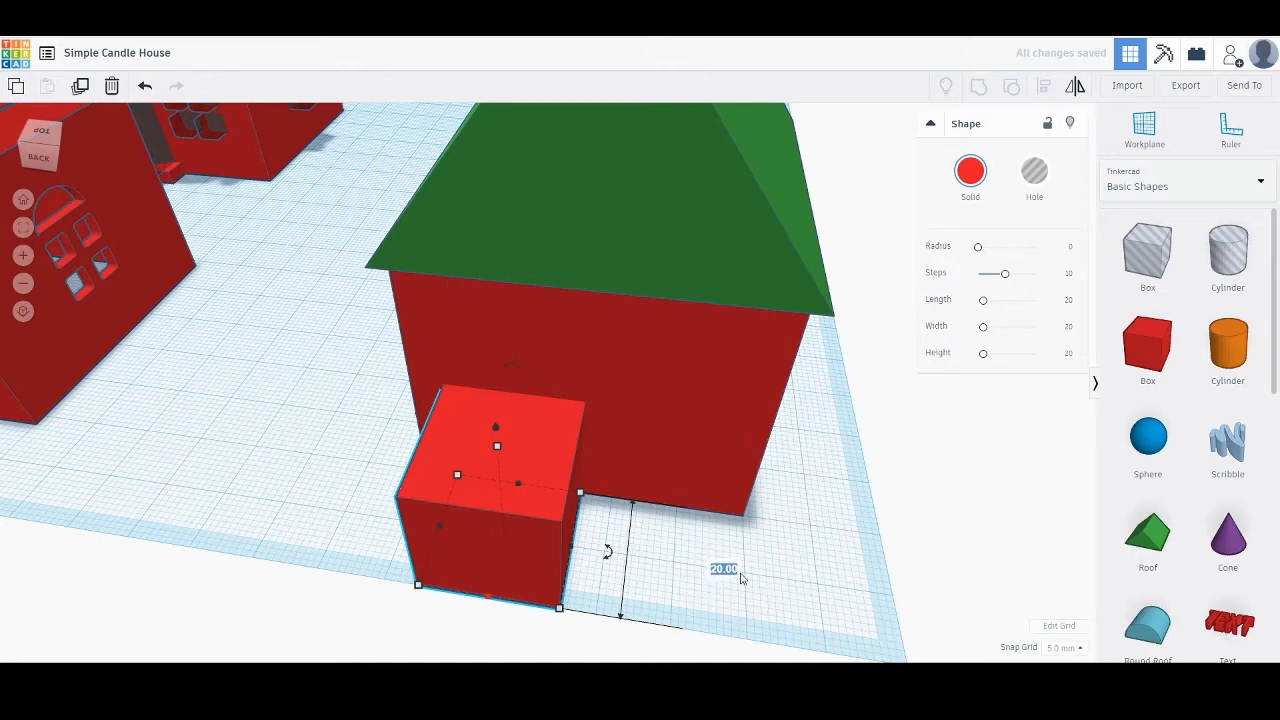
text(10)
key(Return)
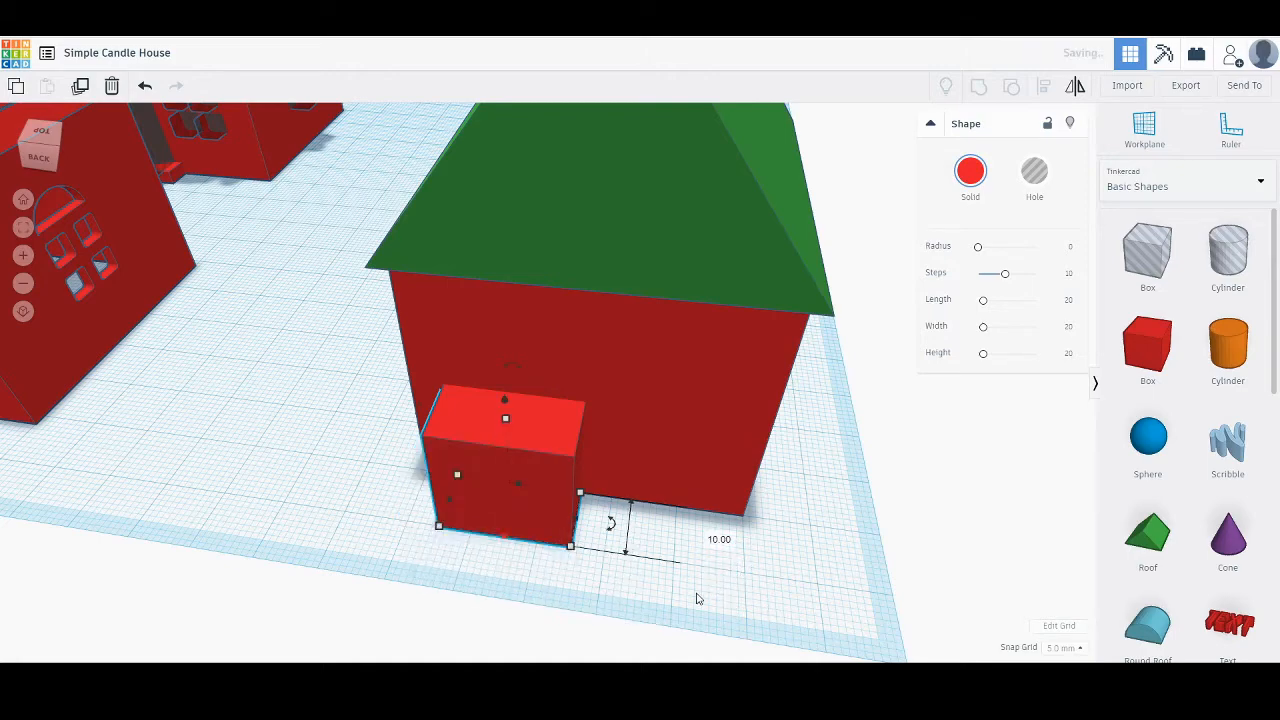
Reduce the doorstep box's depth in front of the wall to 8 mm.
right_drag(398, 584, 749, 540)
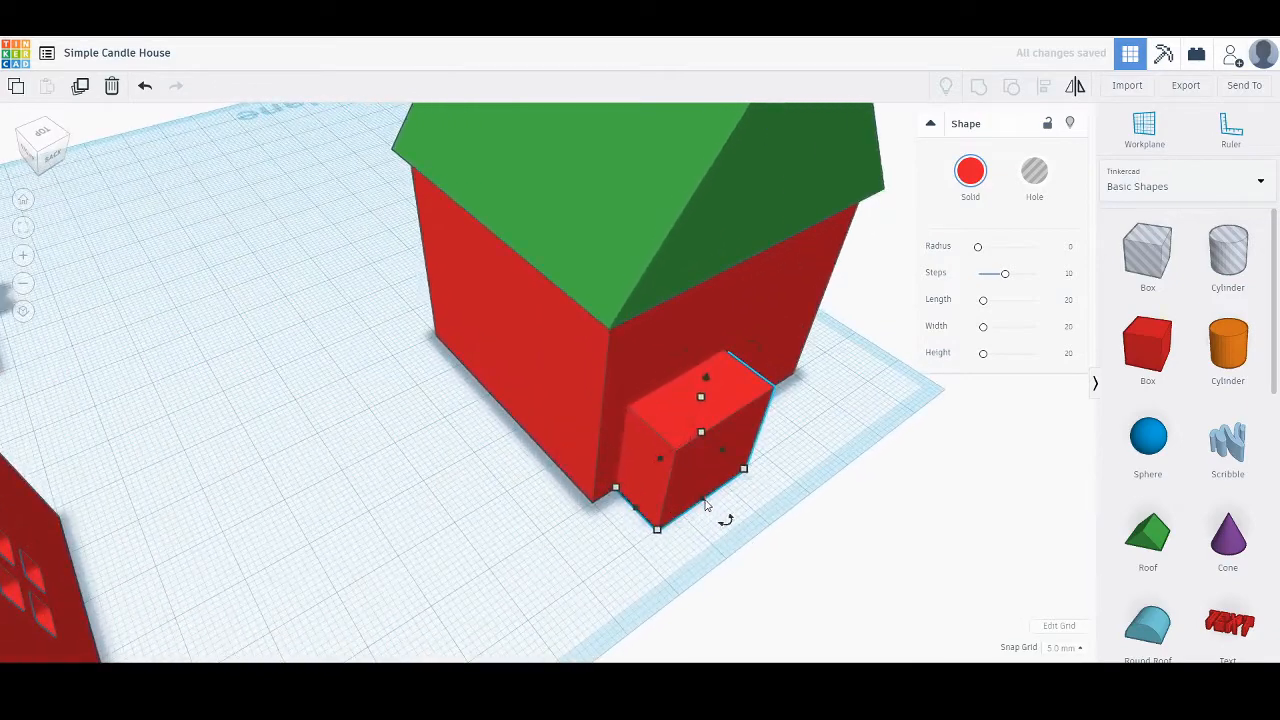
click(530, 579)
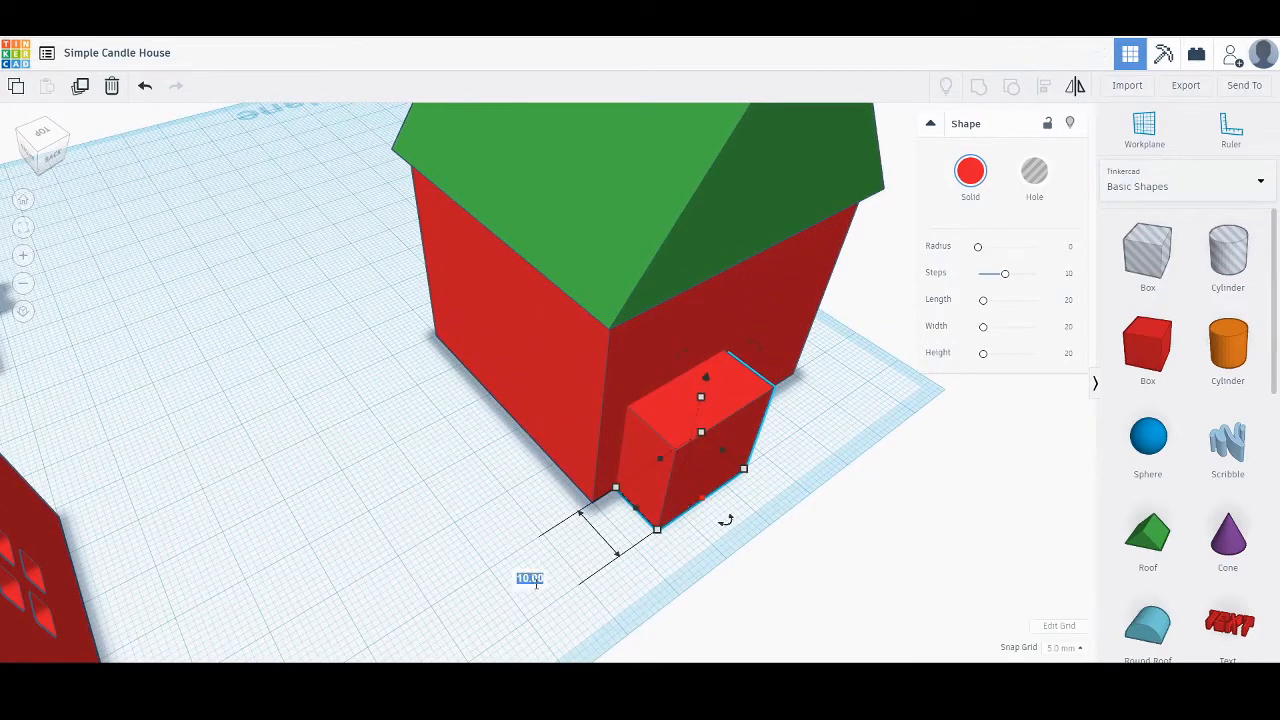
text(8)
key(Return)
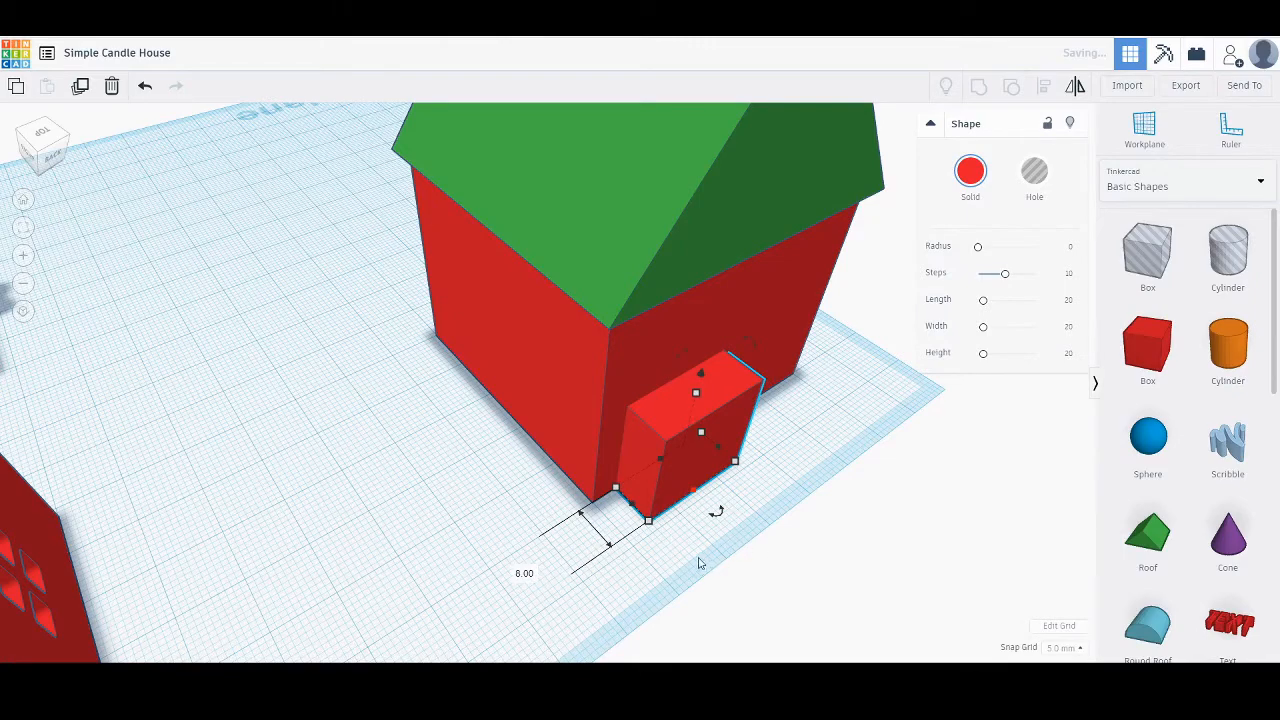
Look at the doorstep of the finished green-roofed house and set the new doorstep's width to 19 mm.
right_drag(700, 563, 531, 523)
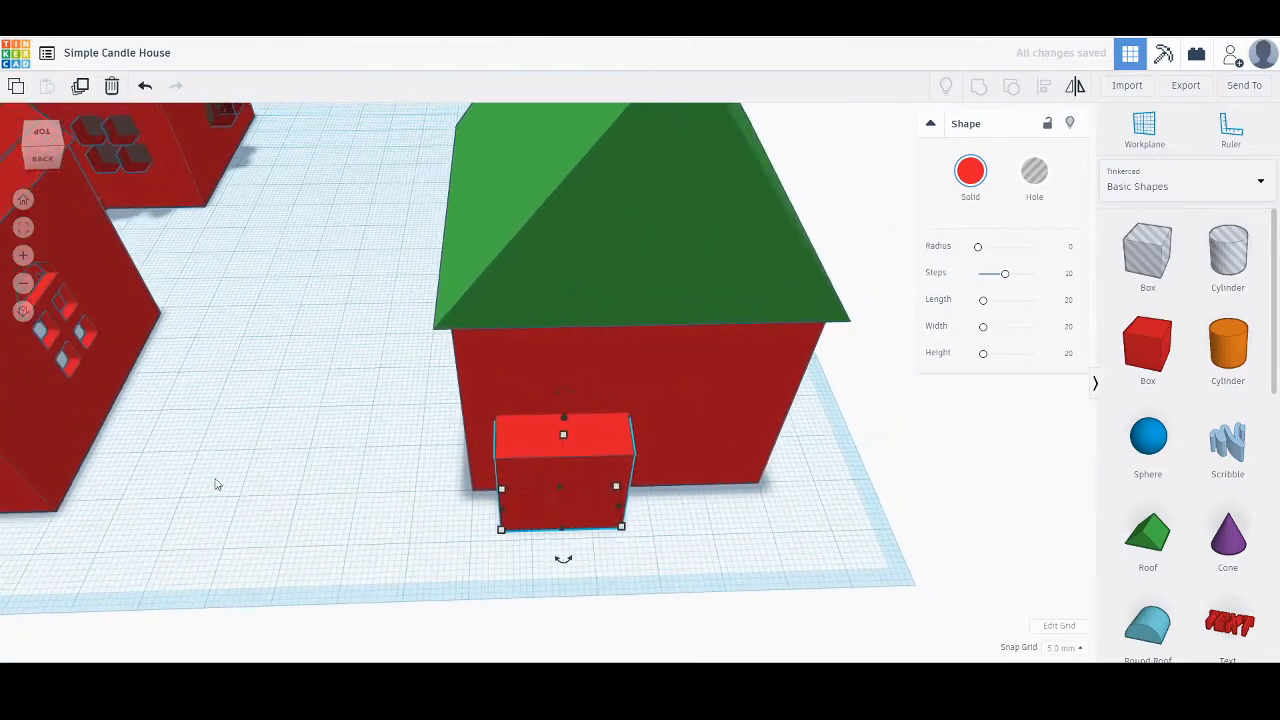
right_drag(215, 485, 258, 414)
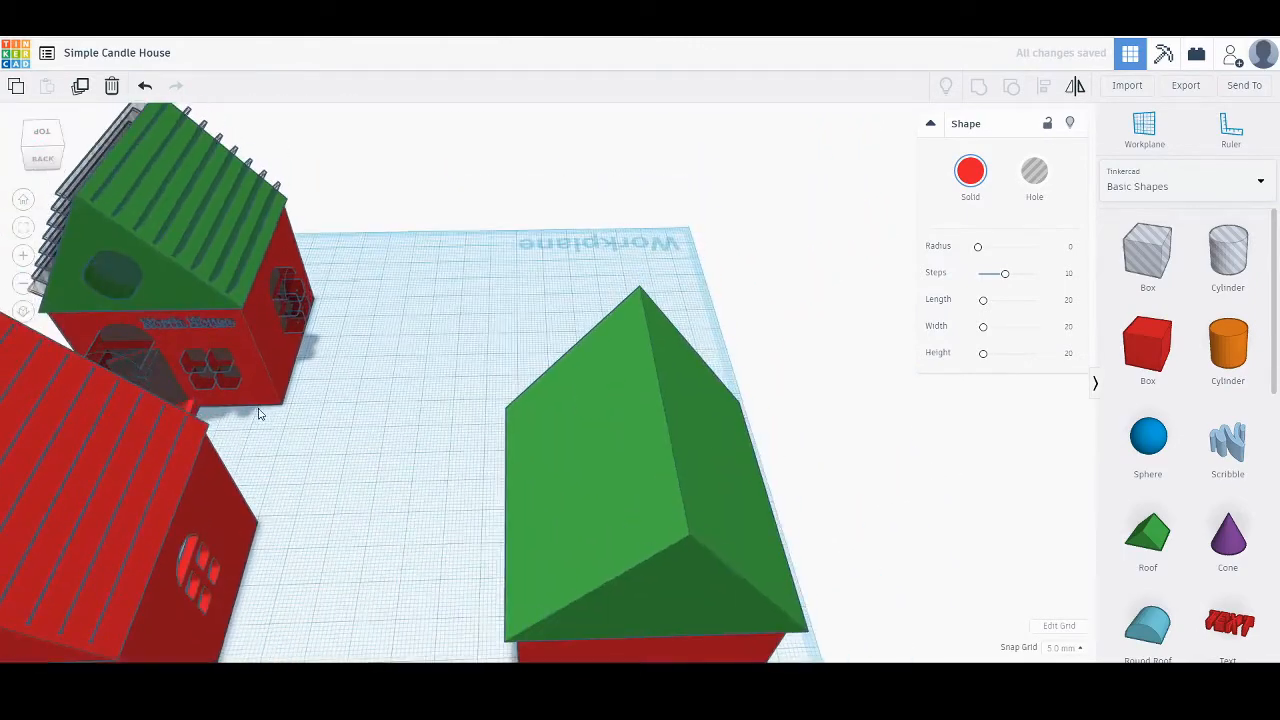
middle_drag(258, 414, 243, 482)
click(181, 490)
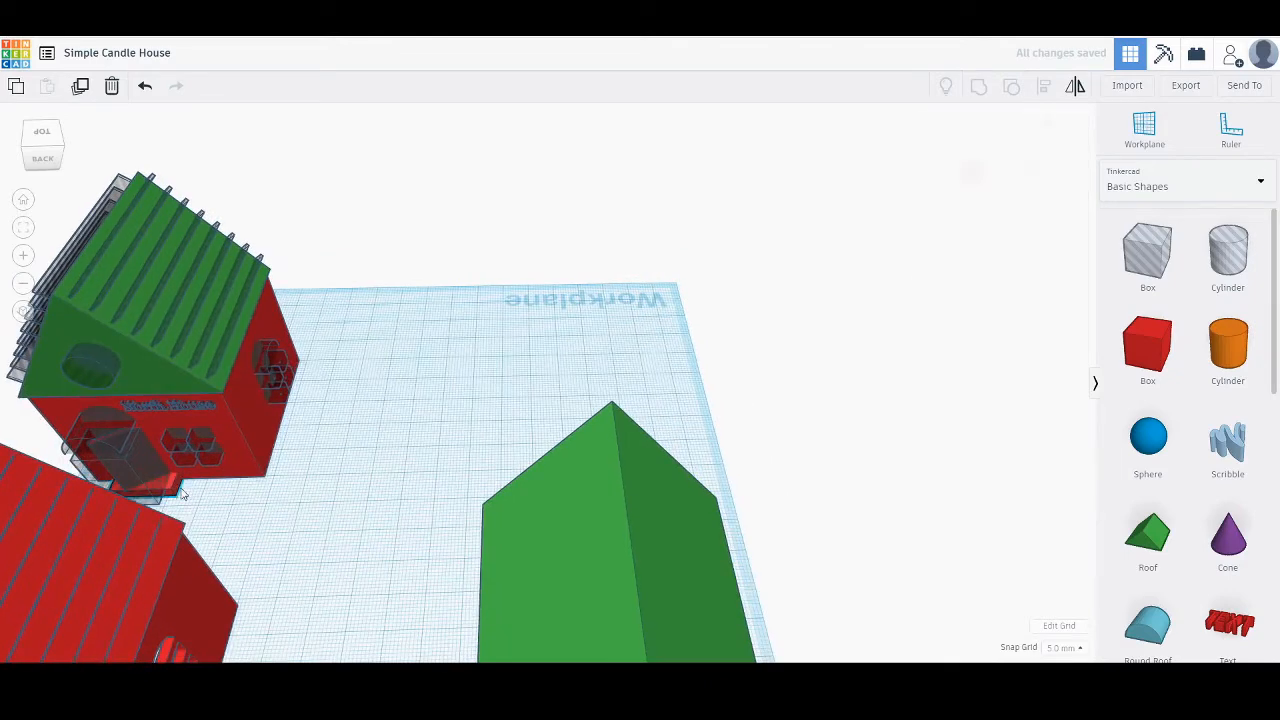
click(181, 492)
middle_drag(267, 544, 213, 360)
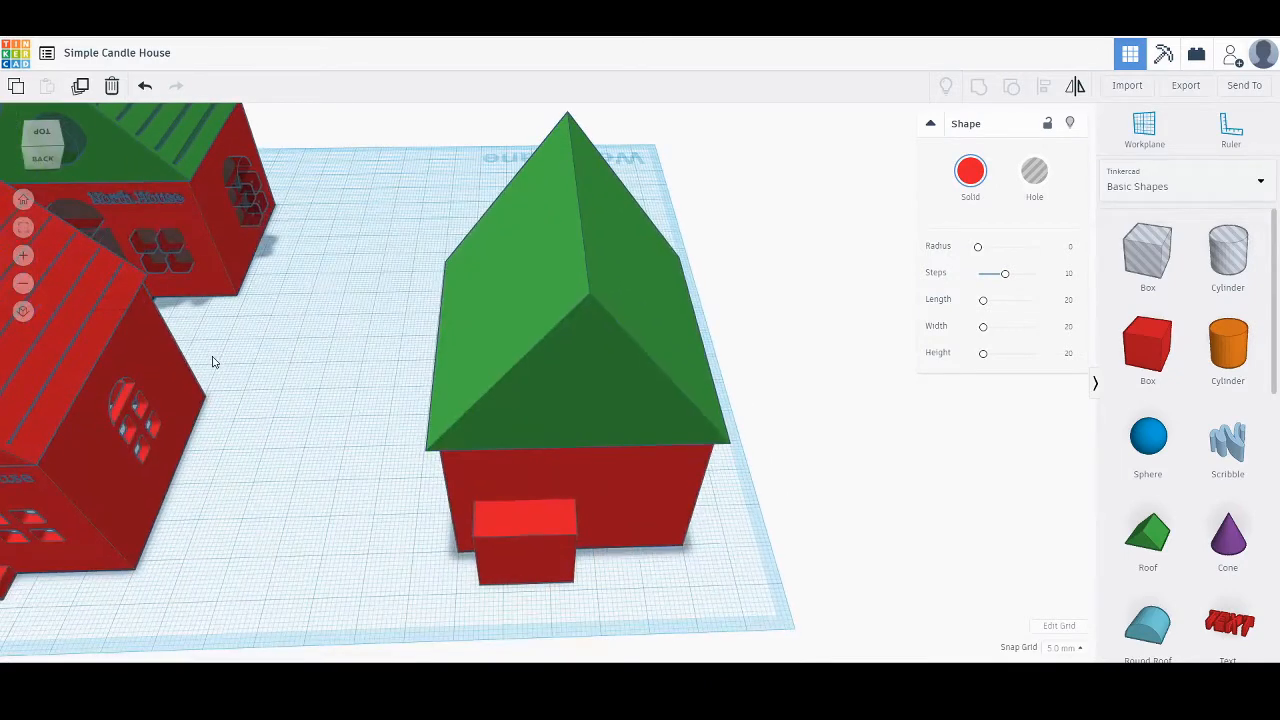
click(487, 582)
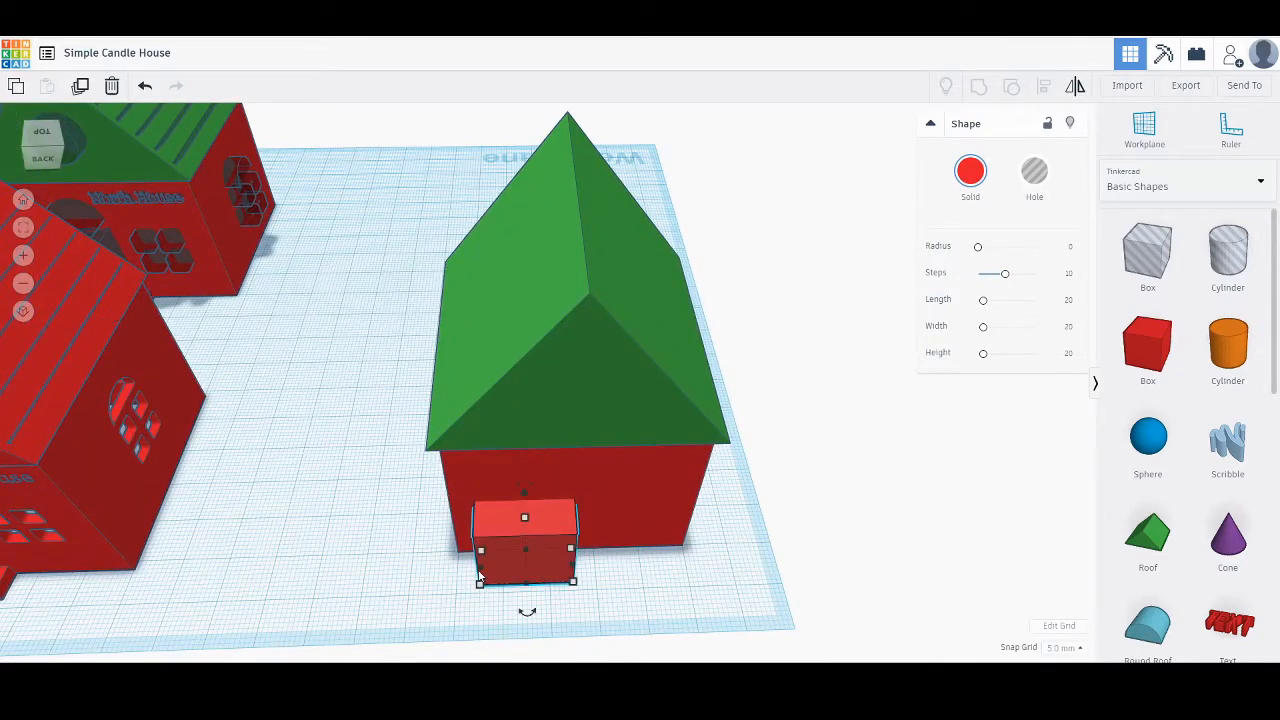
scroll(527, 607, down, 3)
click(540, 645)
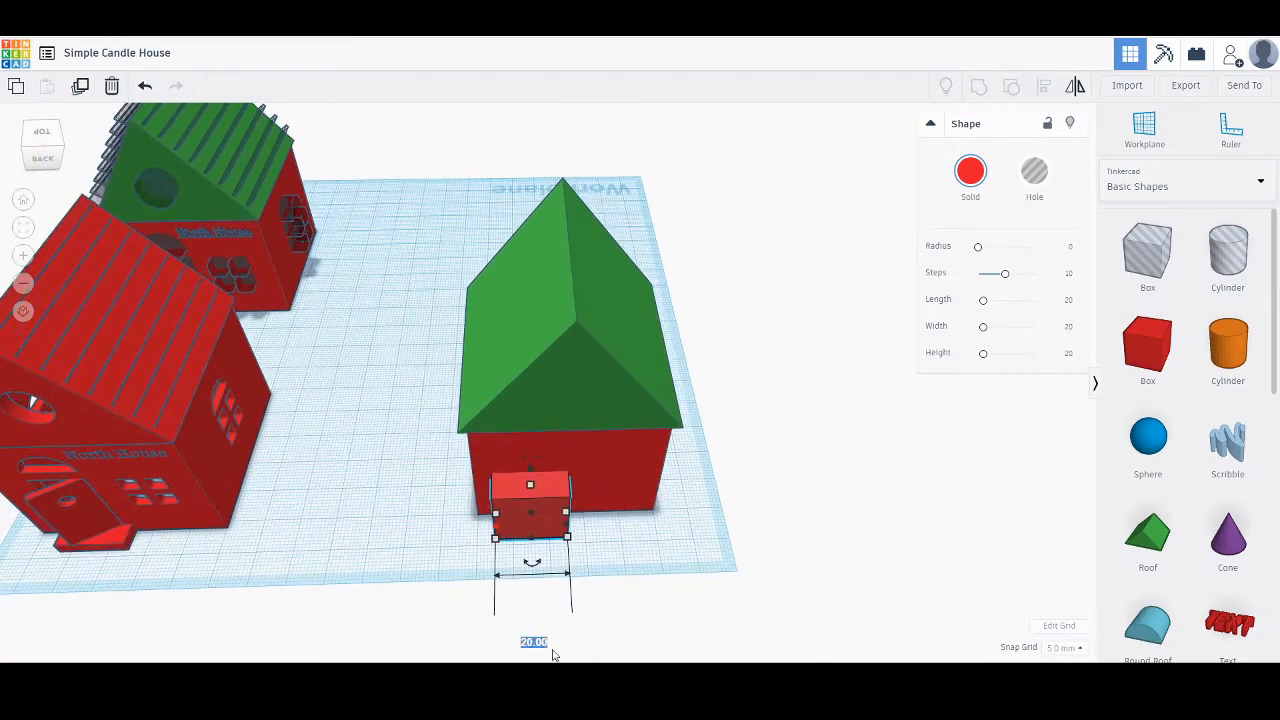
text(19)
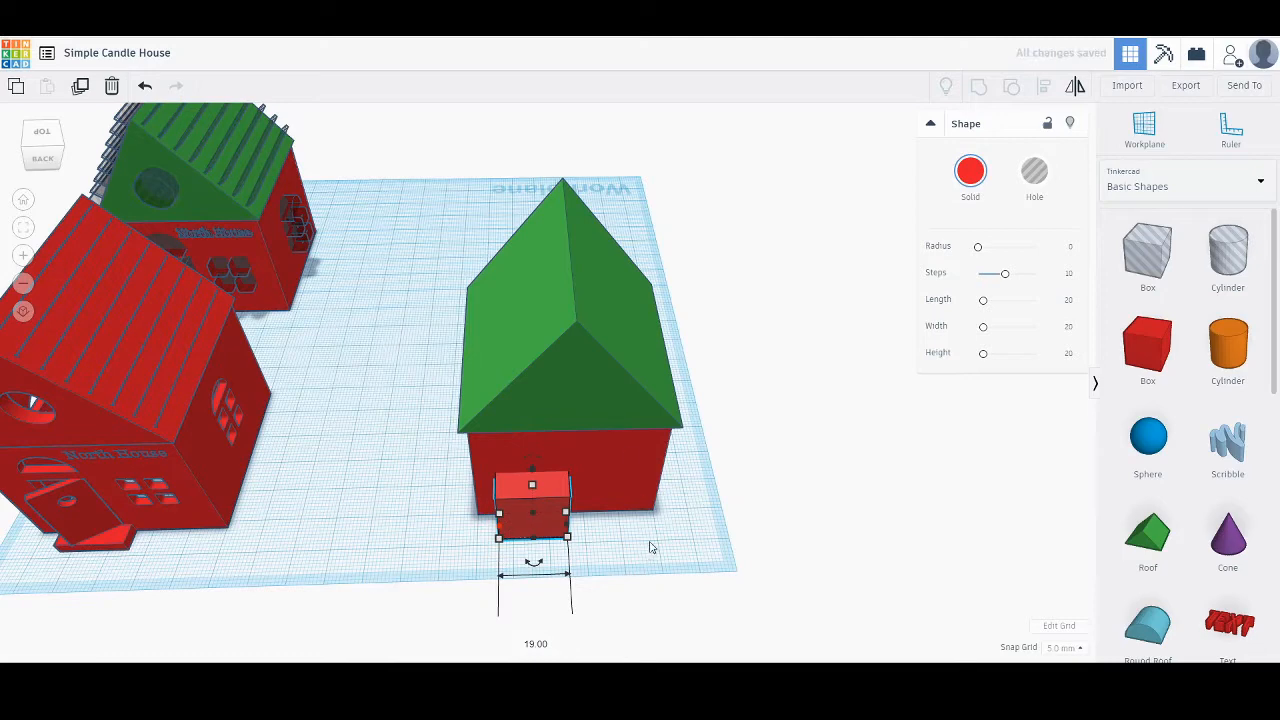
click(389, 510)
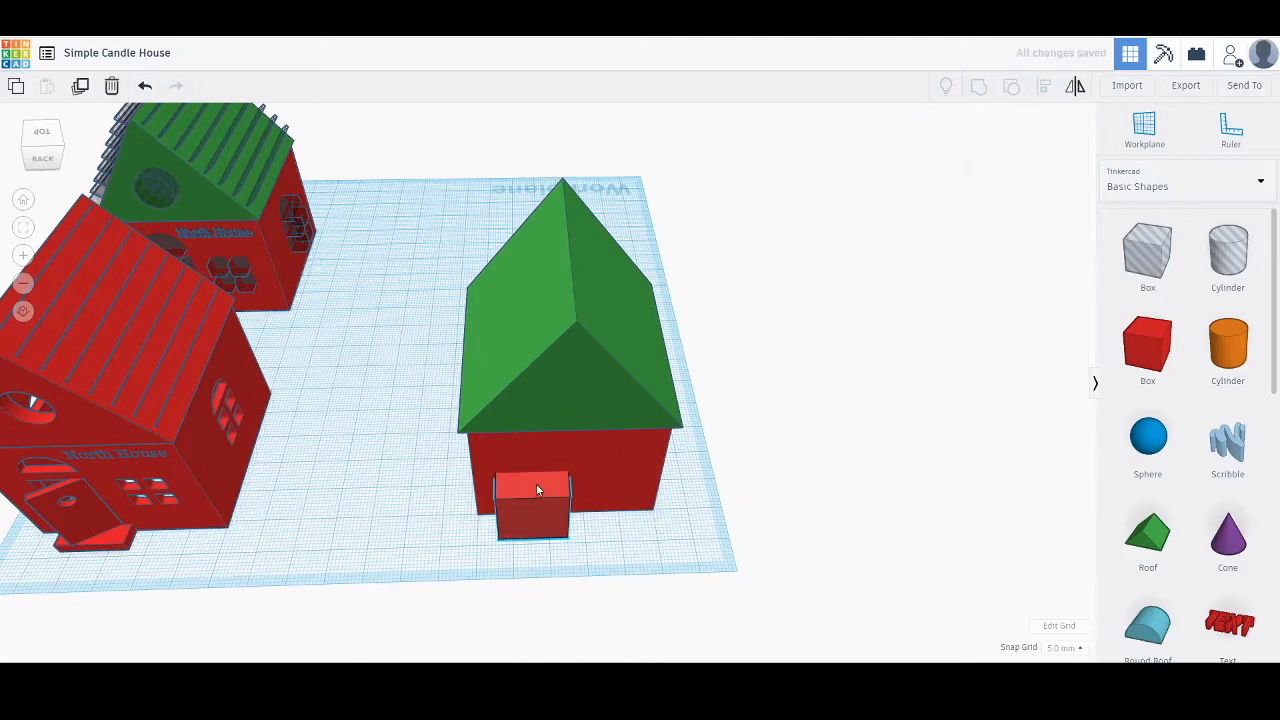
Flatten the doorstep box to a height of 3 mm.
click(521, 515)
click(641, 507)
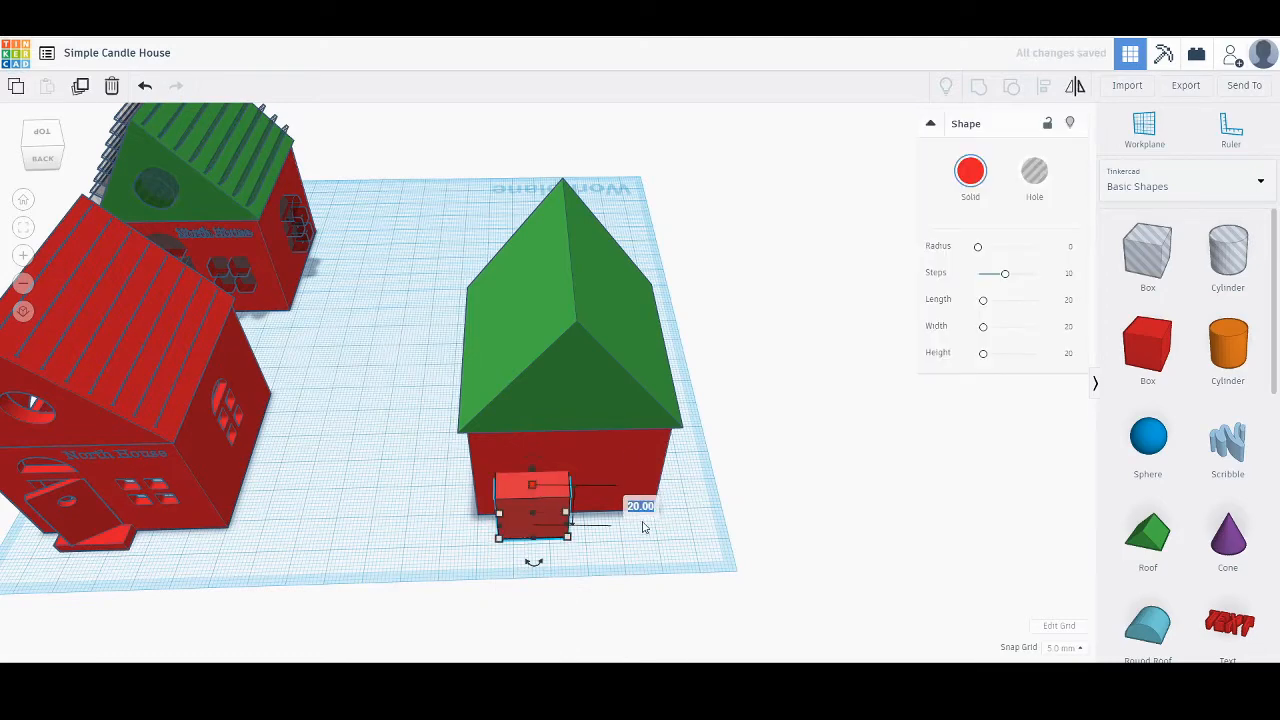
text(3)
key(Return)
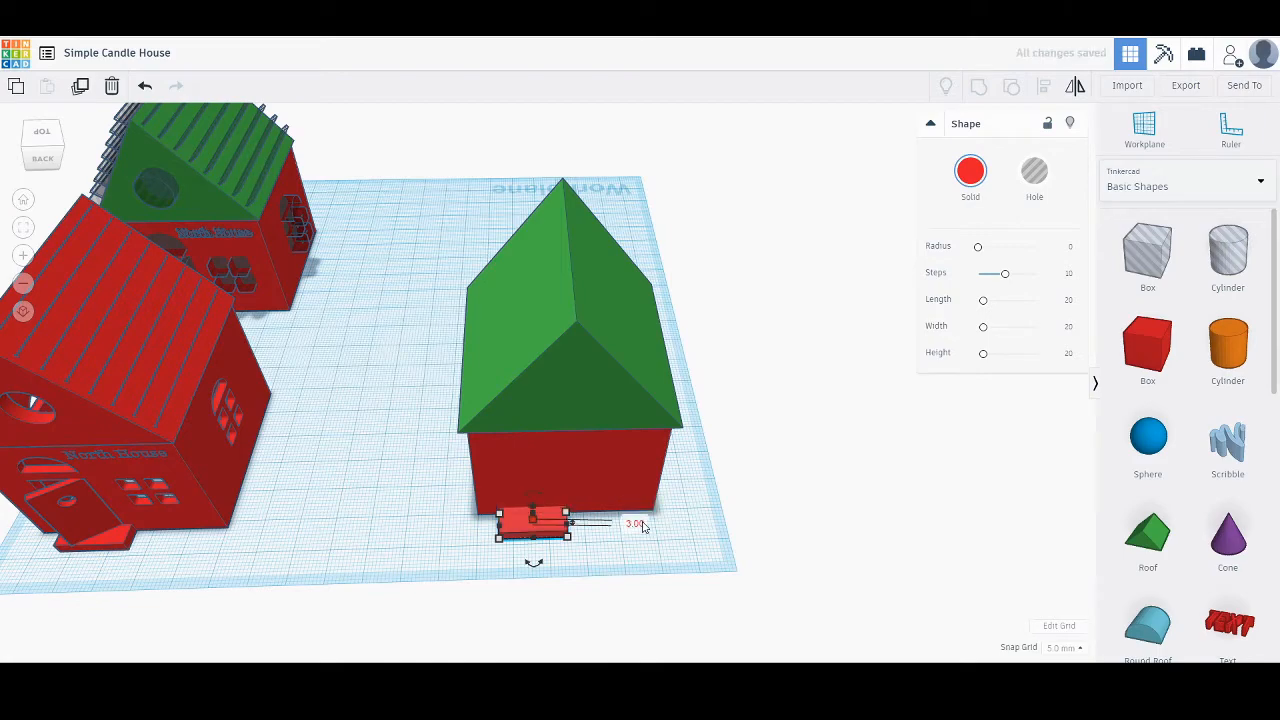
click(590, 557)
scroll(490, 526, up, 5)
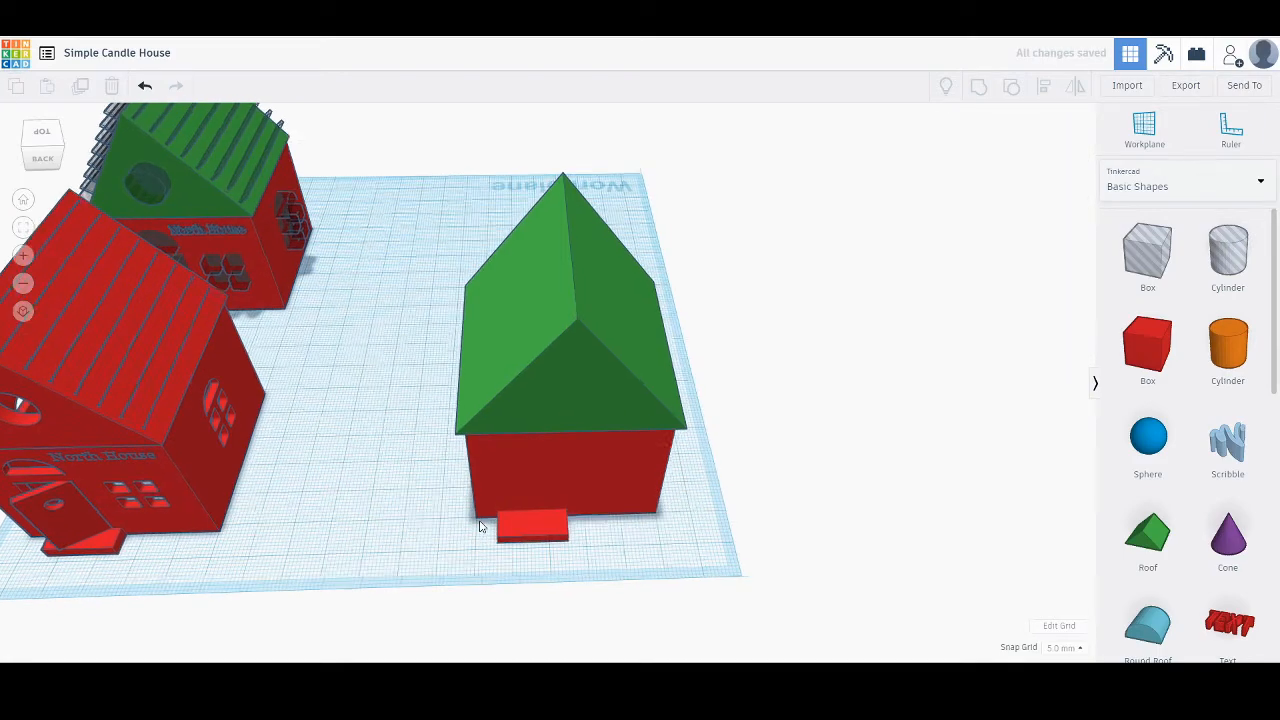
Check the dimensions of the green-roofed house's doorstep and set the new doorstep's depth to 6 mm.
right_drag(419, 535, 319, 240)
middle_drag(424, 328, 424, 361)
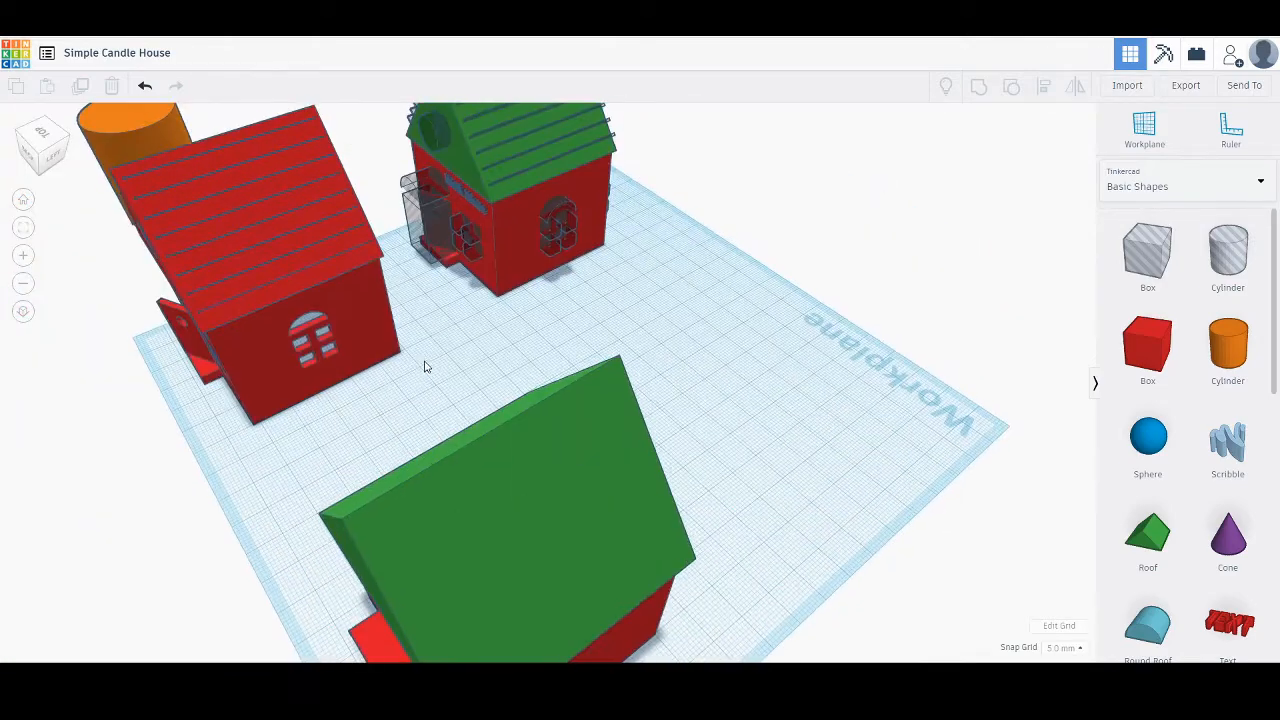
click(452, 265)
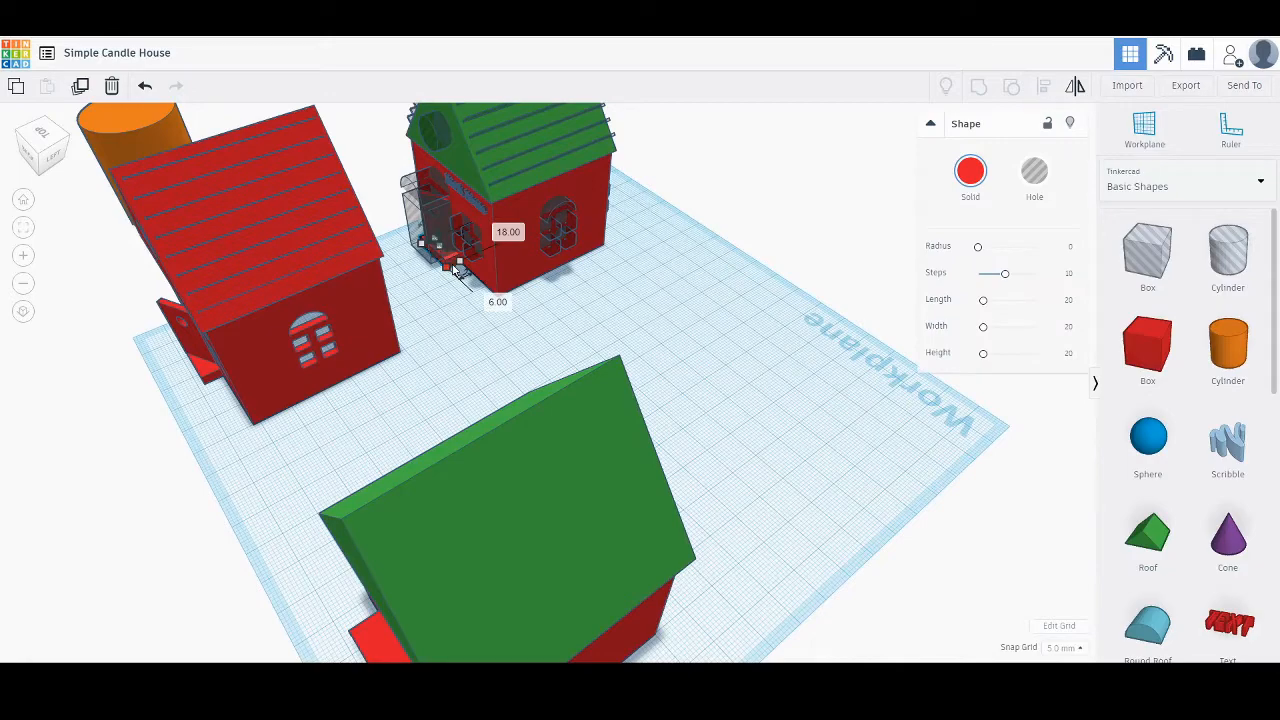
right_drag(471, 545, 531, 554)
middle_drag(531, 554, 503, 500)
click(503, 502)
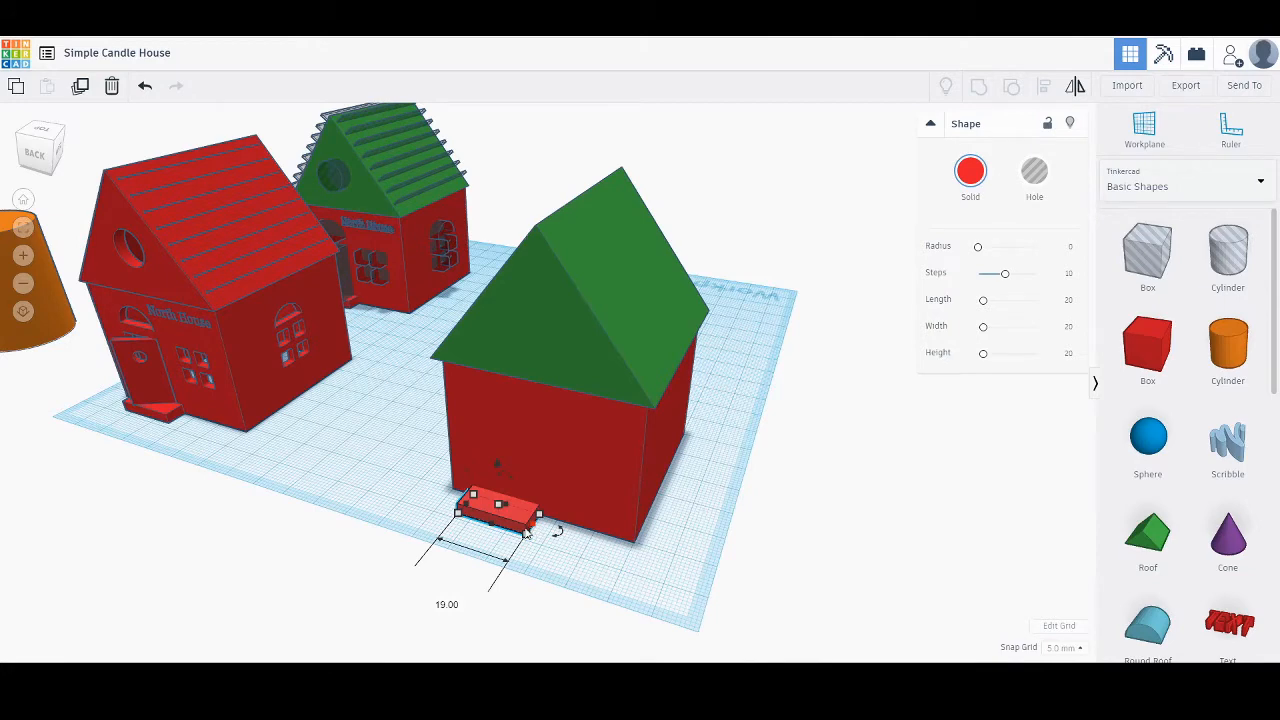
click(635, 555)
text(6)
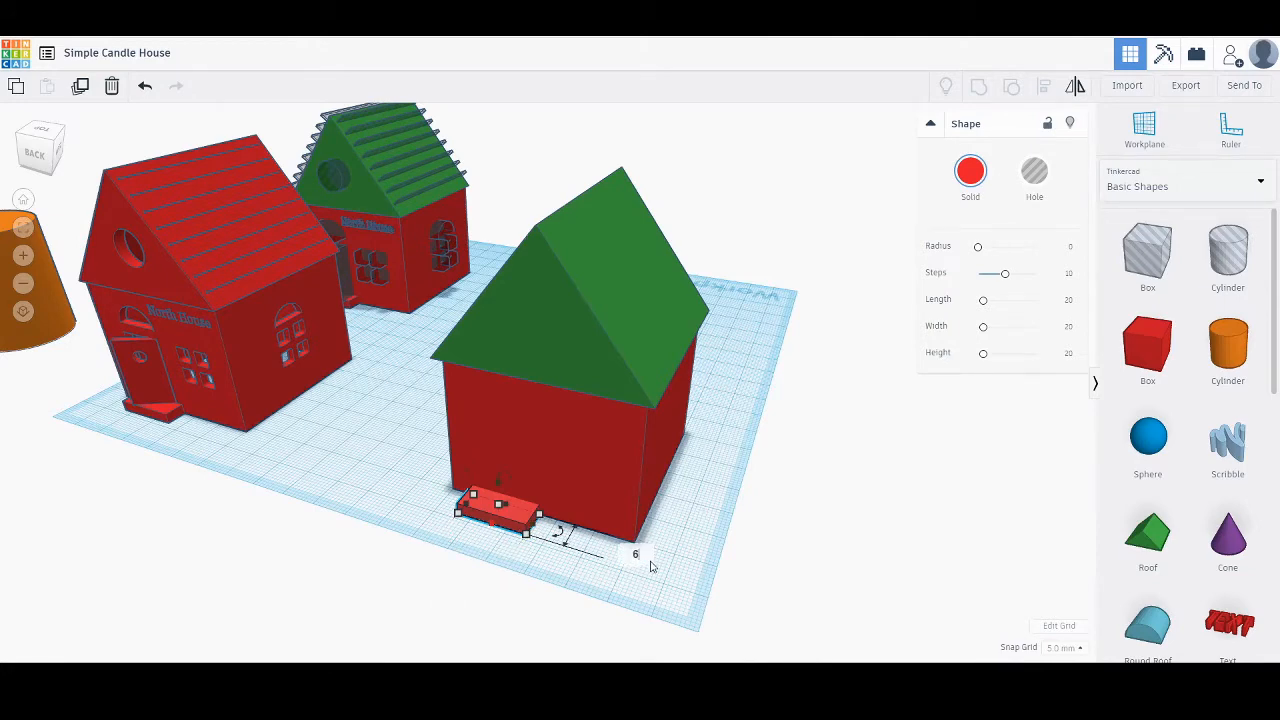
key(Return)
Check the width of the green-roofed example house's doorstep and set the new doorstep's width to 18 mm.
click(393, 341)
right_drag(393, 345, 358, 340)
click(390, 298)
scroll(383, 246, up, 3)
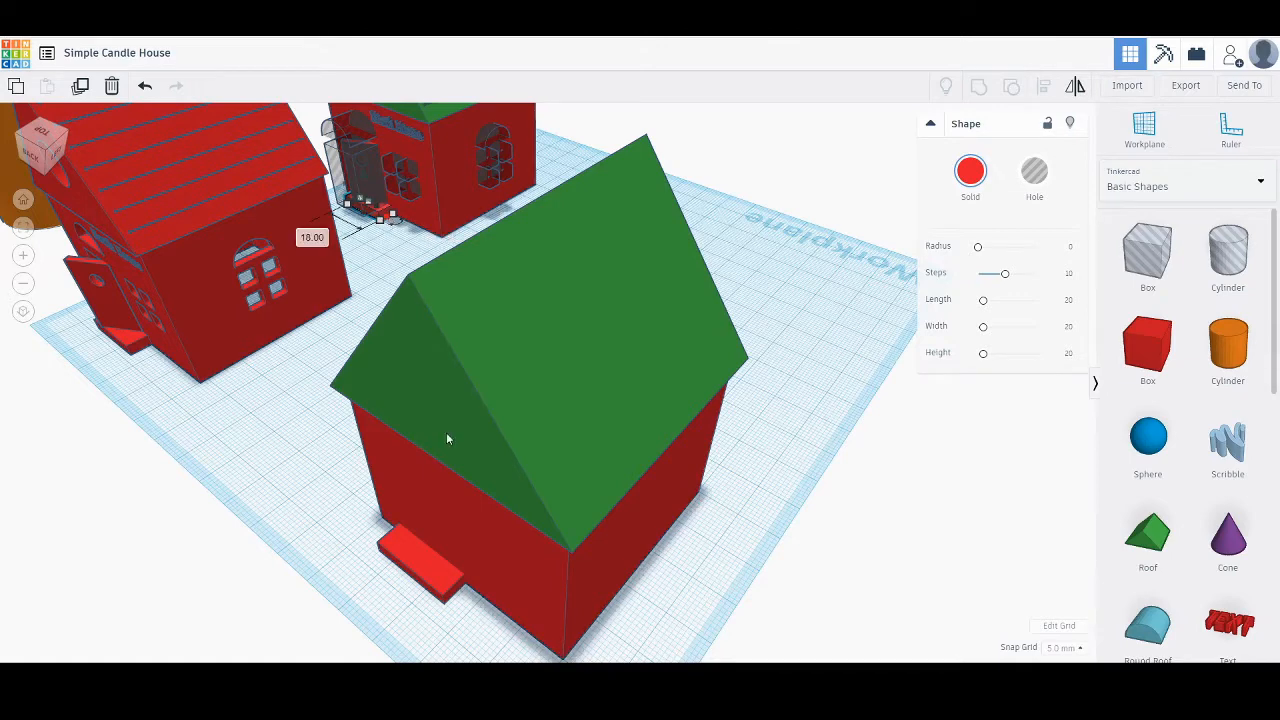
click(423, 570)
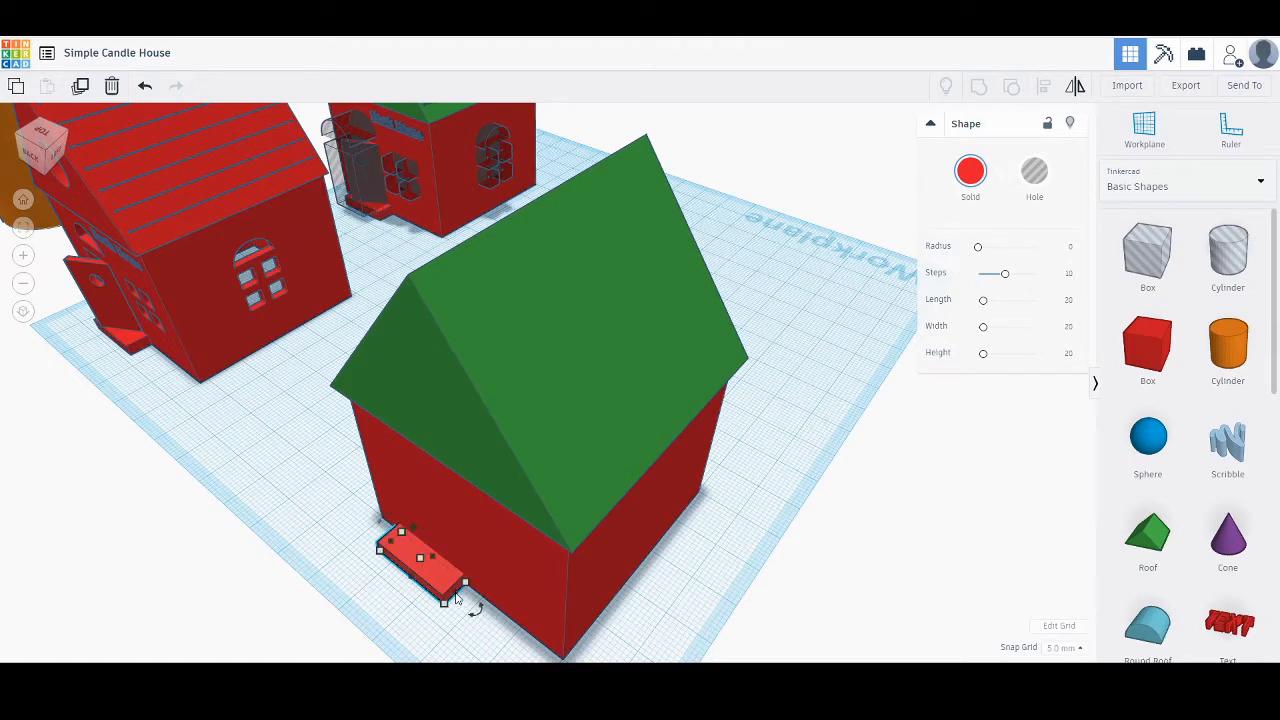
scroll(380, 610, down, 3)
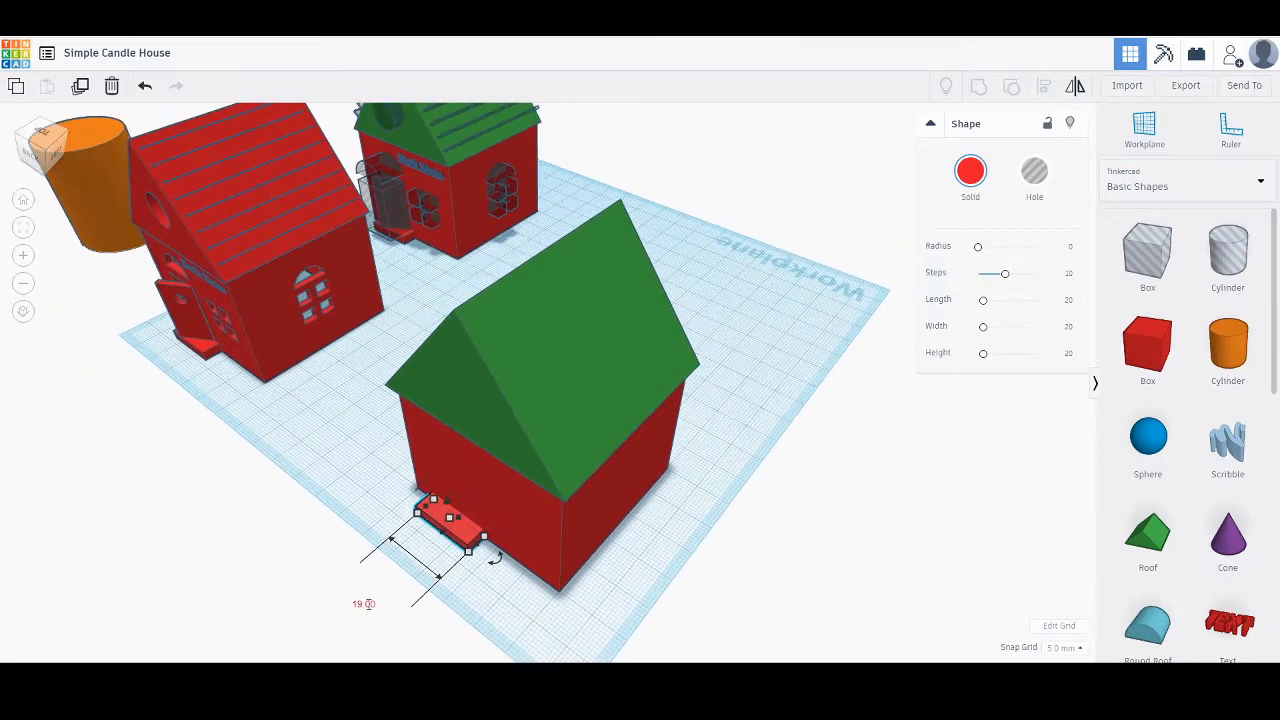
click(366, 604)
text(18)
key(Return)
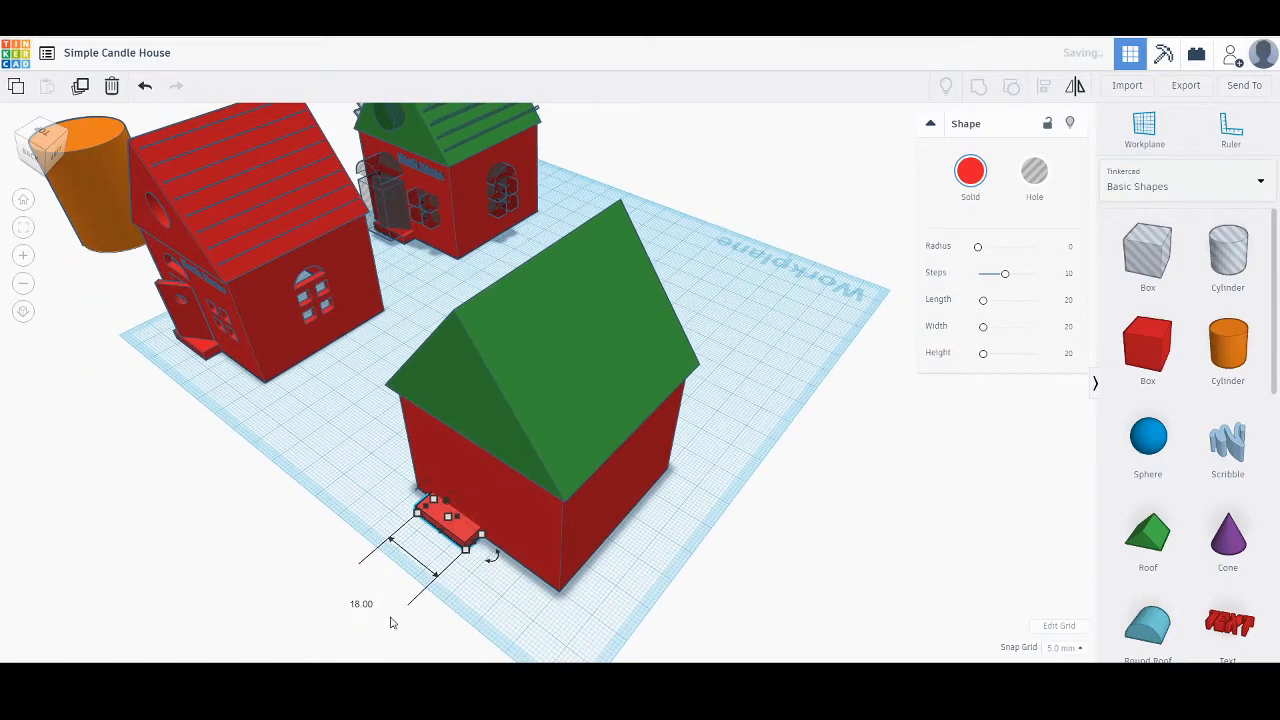
click(350, 445)
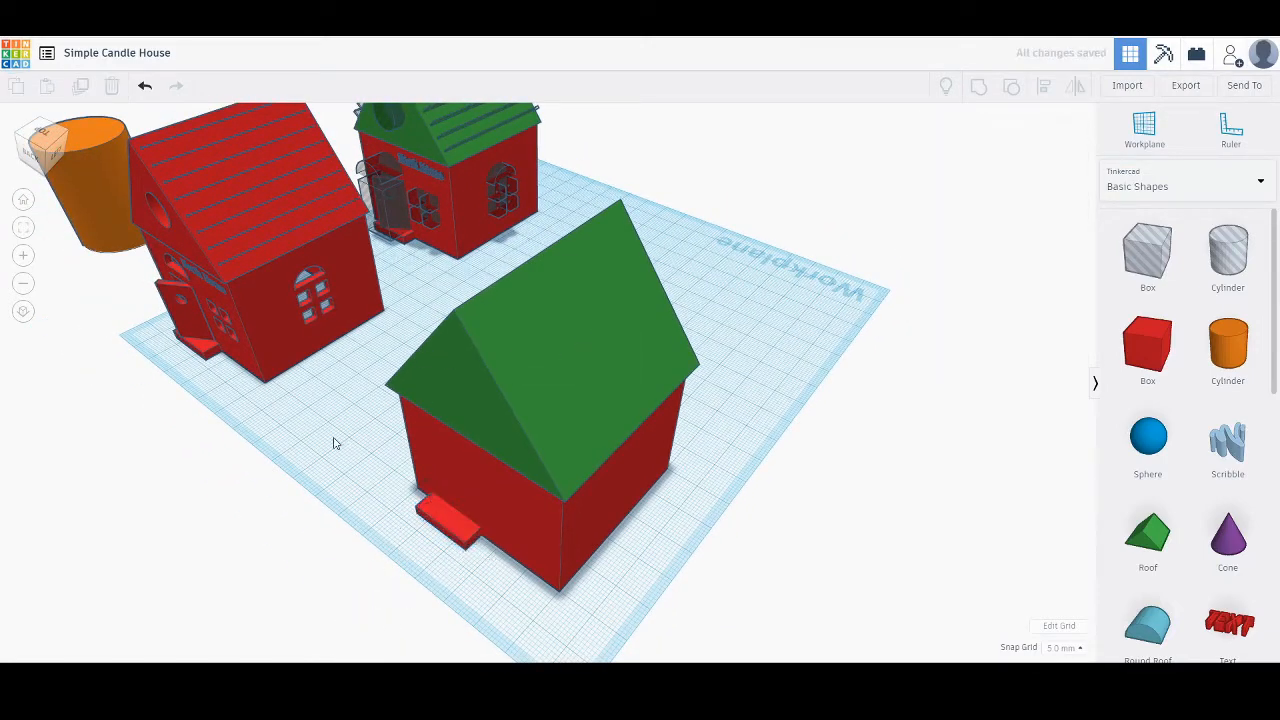
Set the snap grid to 1.0 mm and nudge the doorstep about 3 mm along the front wall, away from the nearer corner.
right_drag(335, 444, 544, 413)
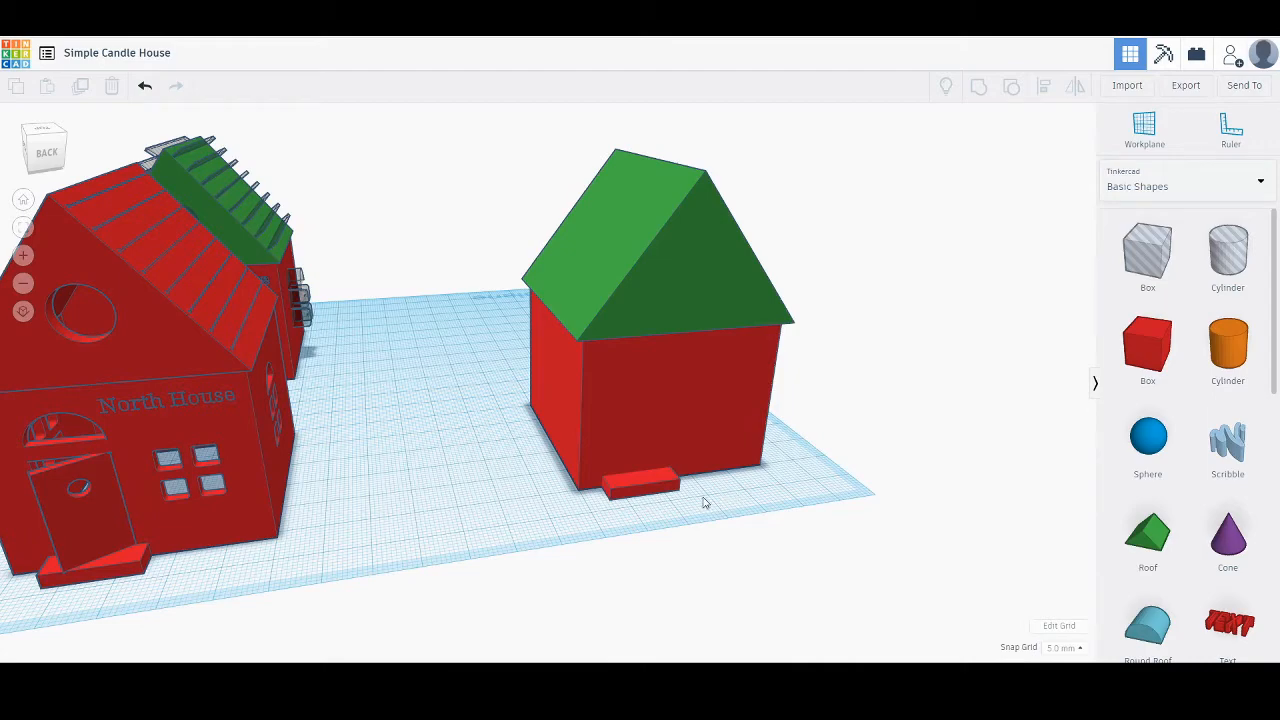
click(657, 491)
right_drag(737, 500, 659, 520)
scroll(678, 480, up, 4)
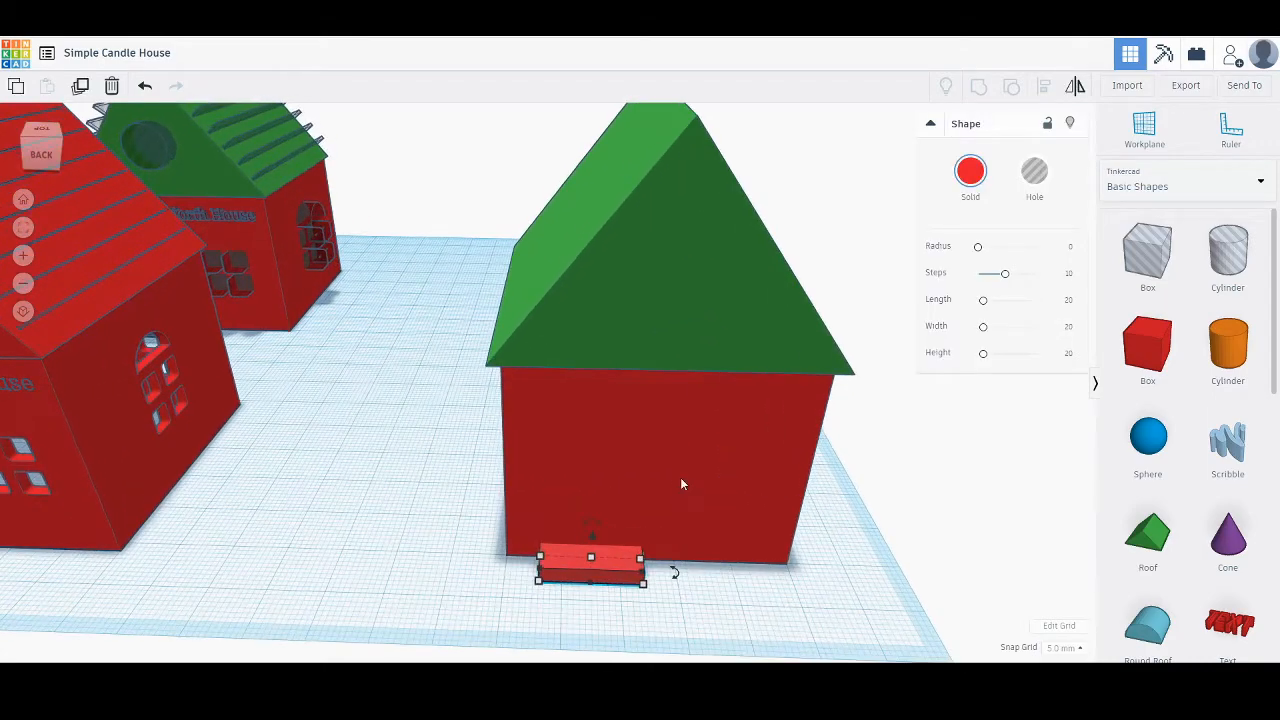
middle_drag(680, 477, 638, 451)
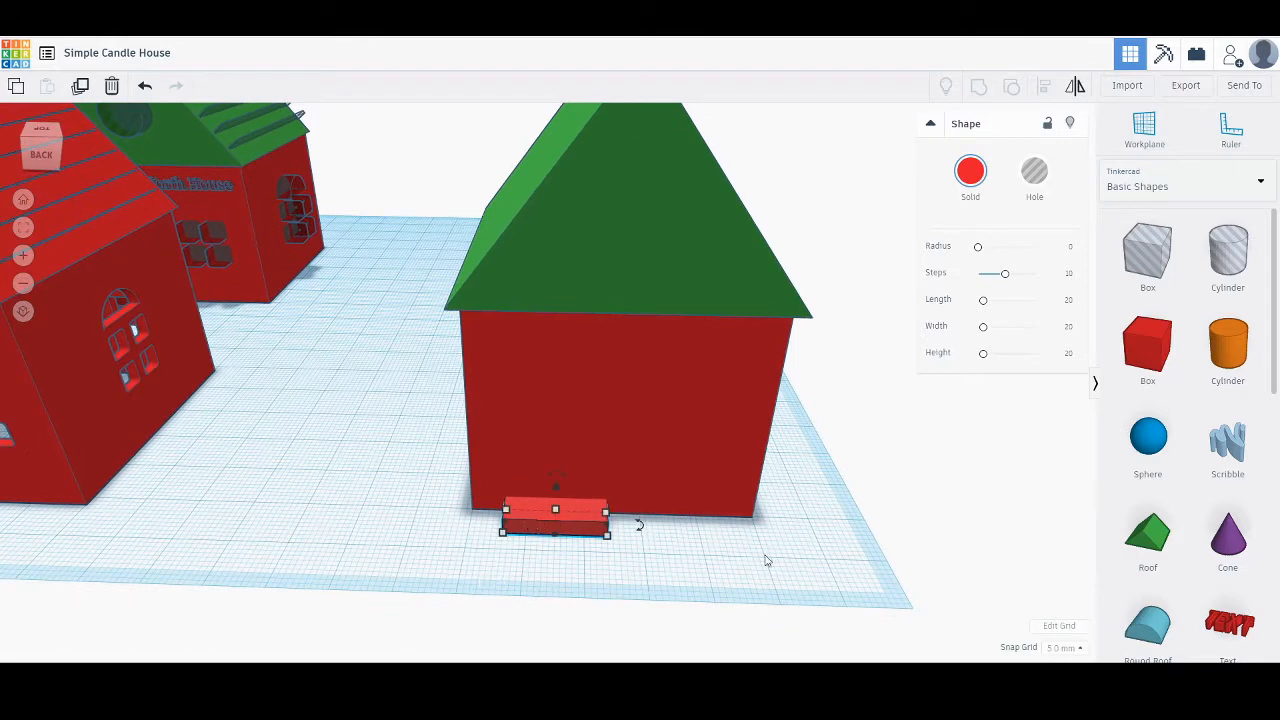
click(1057, 652)
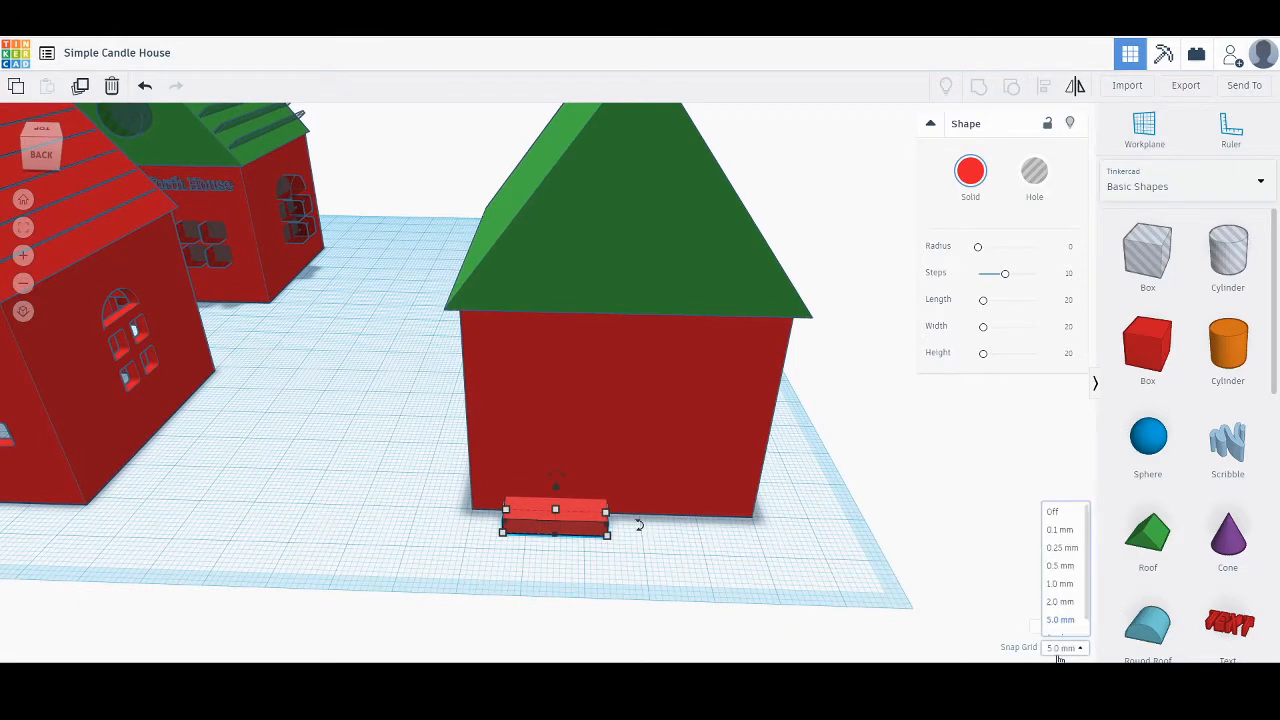
click(1069, 586)
key(Right)
key(Right)
key(Right)
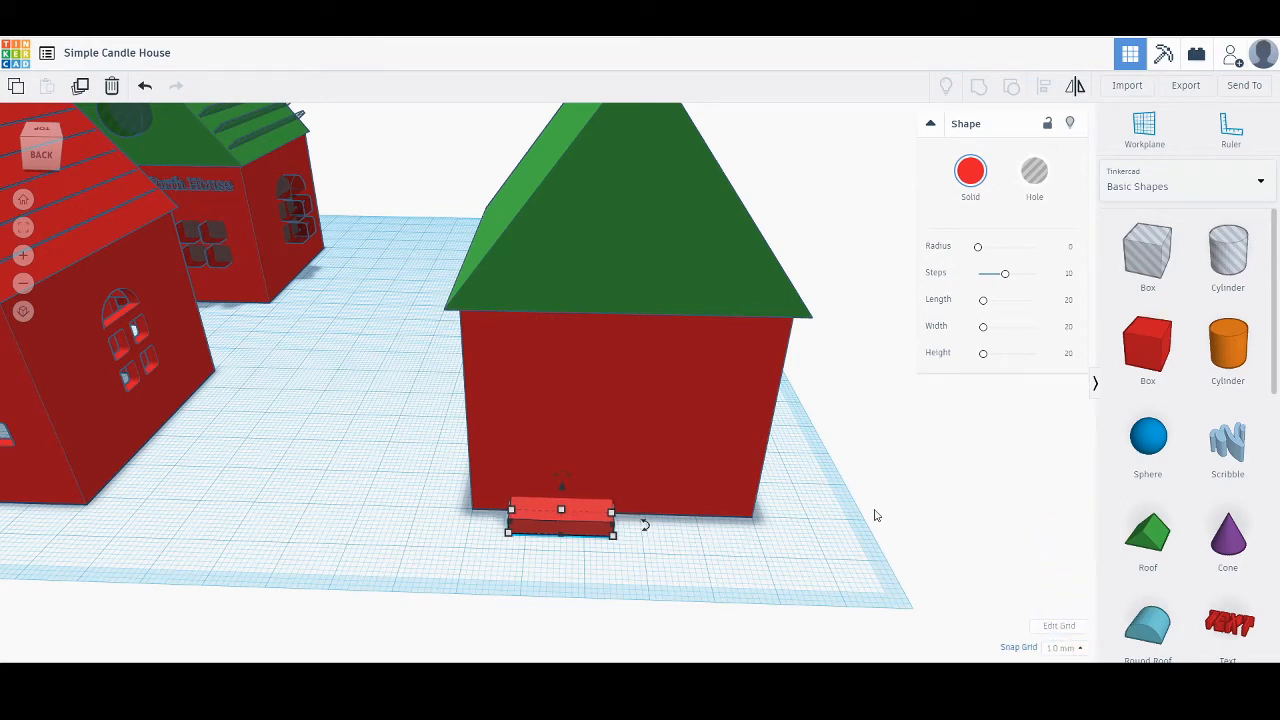
key(Right)
key(Left)
key(Left)
key(Right)
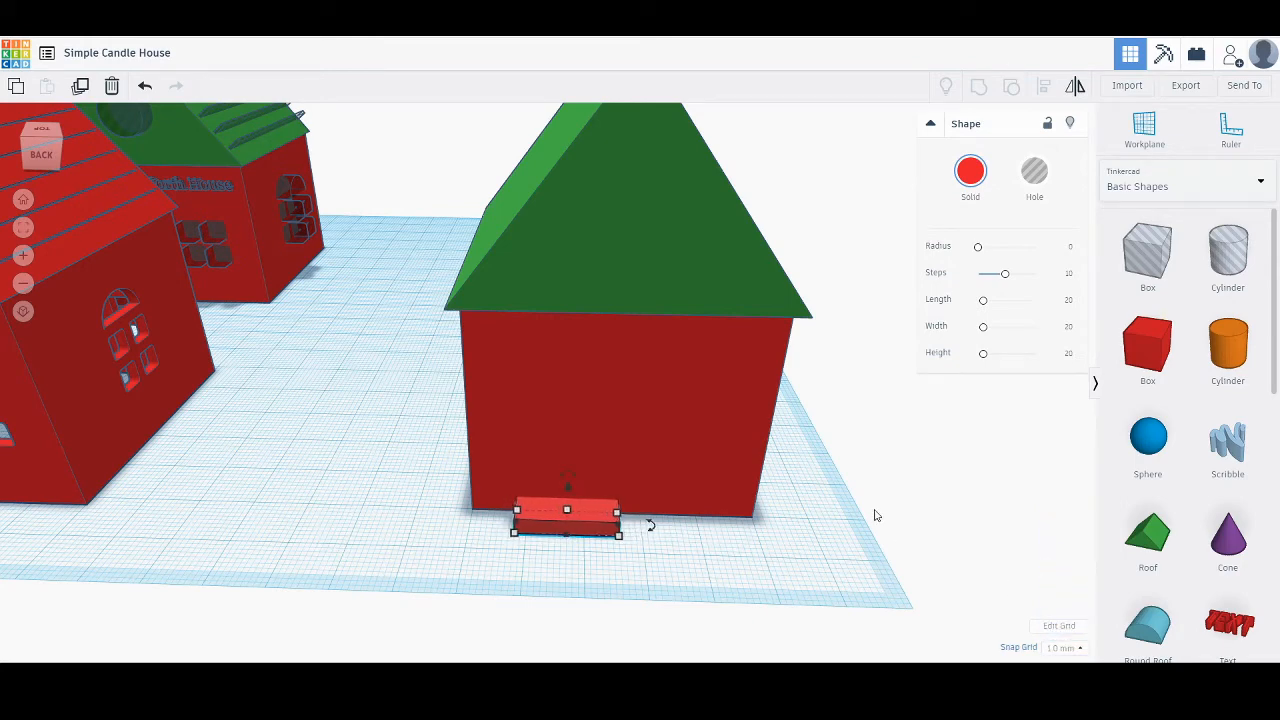
key(Right)
key(Right)
key(Left)
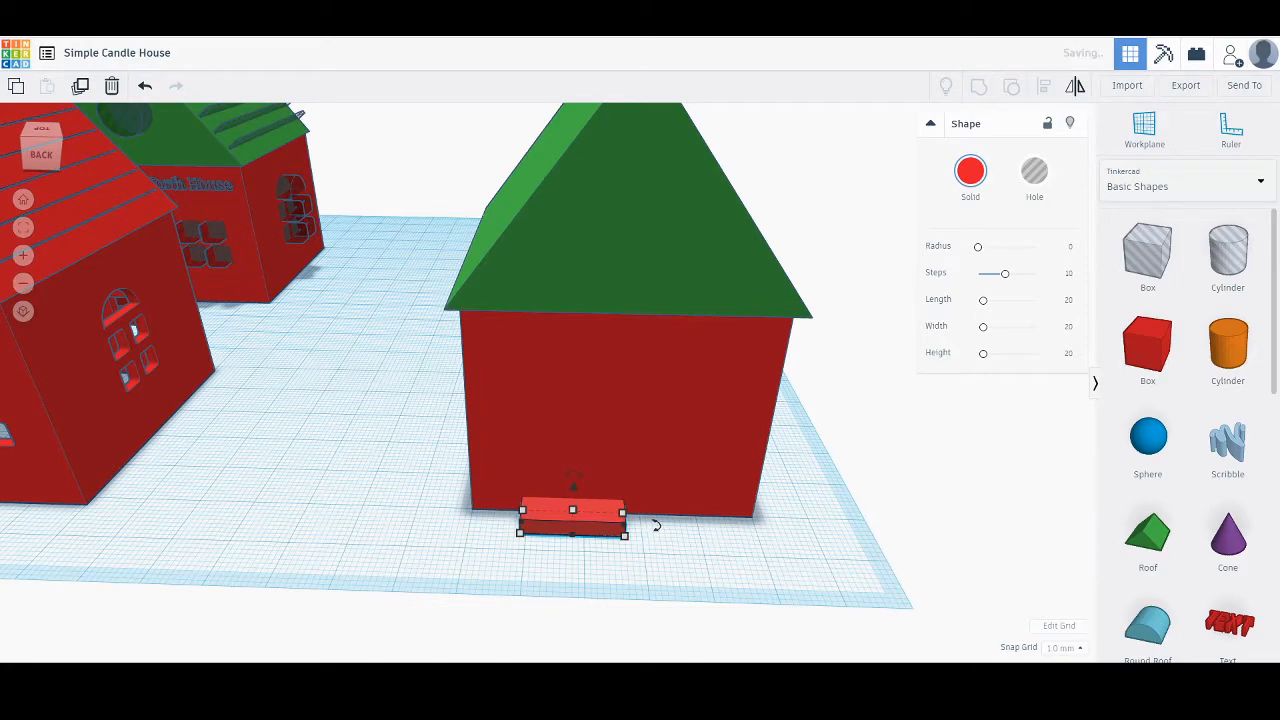
click(291, 476)
Examine the doorways of the finished example houses and the dimensions of the door hole on the green-roofed one.
right_drag(291, 476, 374, 459)
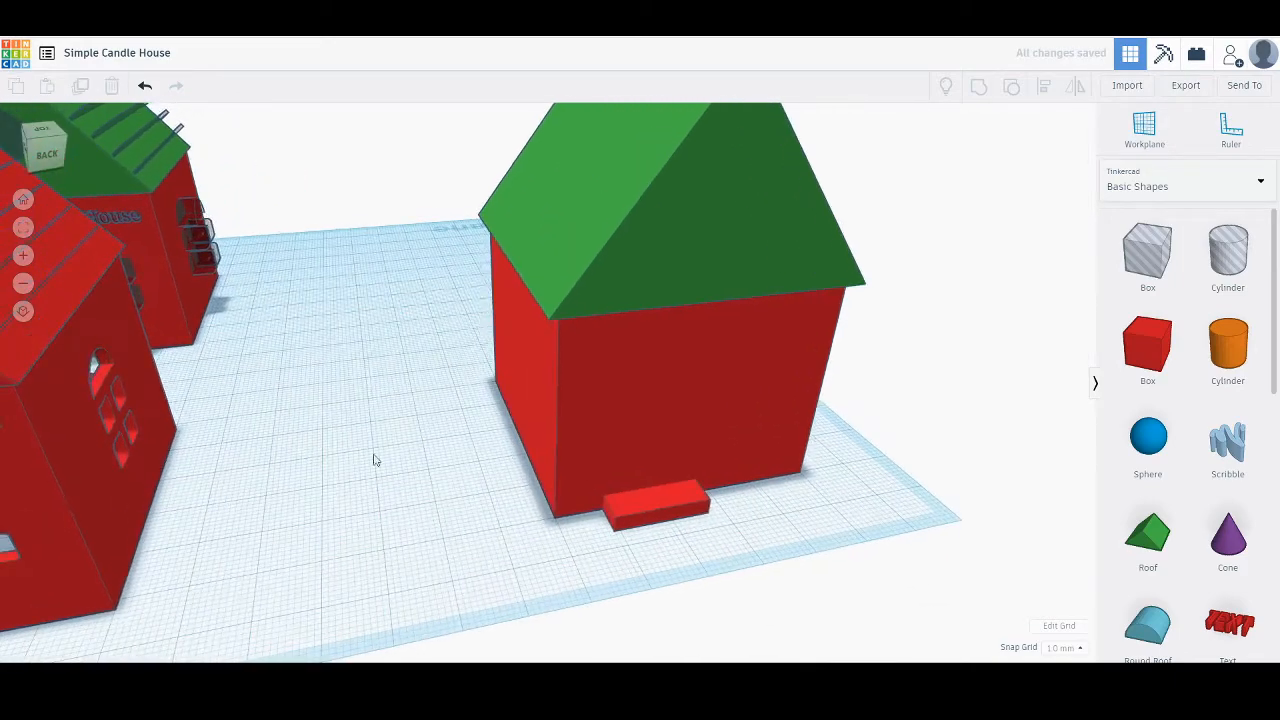
middle_drag(374, 459, 721, 361)
right_drag(721, 363, 892, 351)
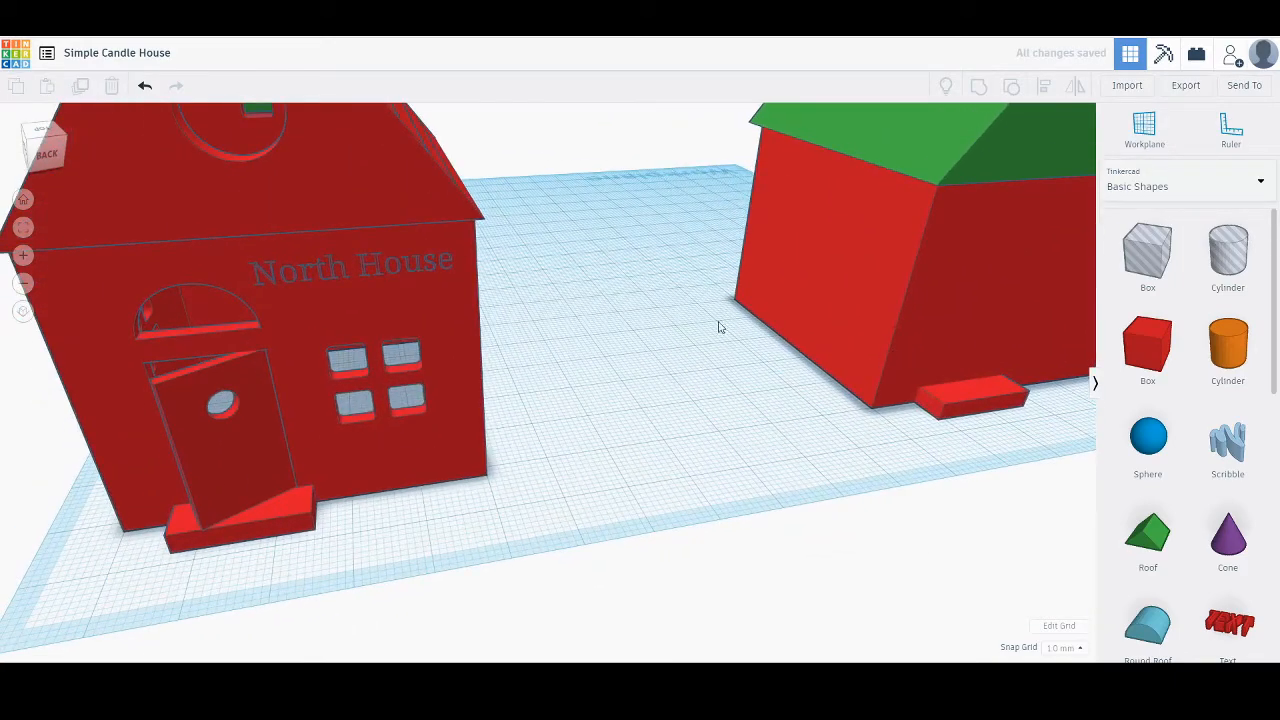
right_drag(621, 346, 408, 271)
click(290, 248)
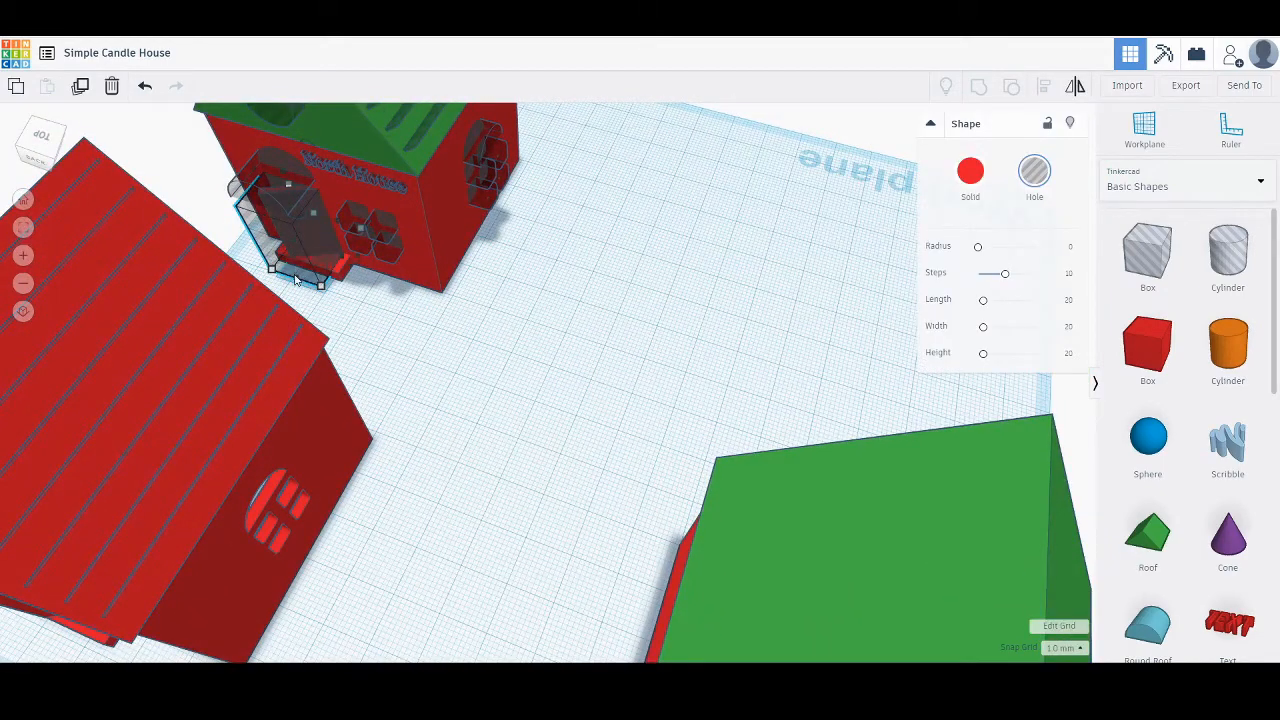
mouse_move(295, 280)
right_drag(354, 325, 328, 338)
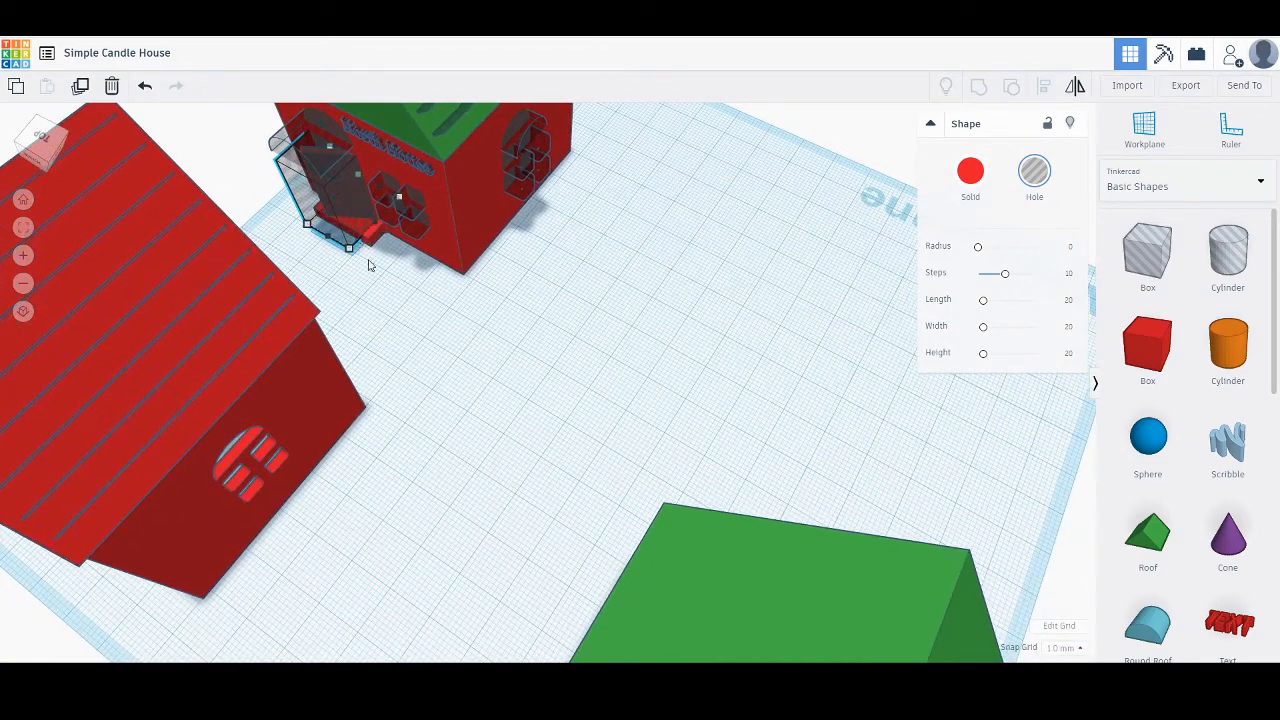
mouse_move(372, 221)
Place a new box over the doorstep against the front wall and set its width to 14 mm.
right_drag(779, 373, 508, 151)
right_drag(758, 576, 900, 405)
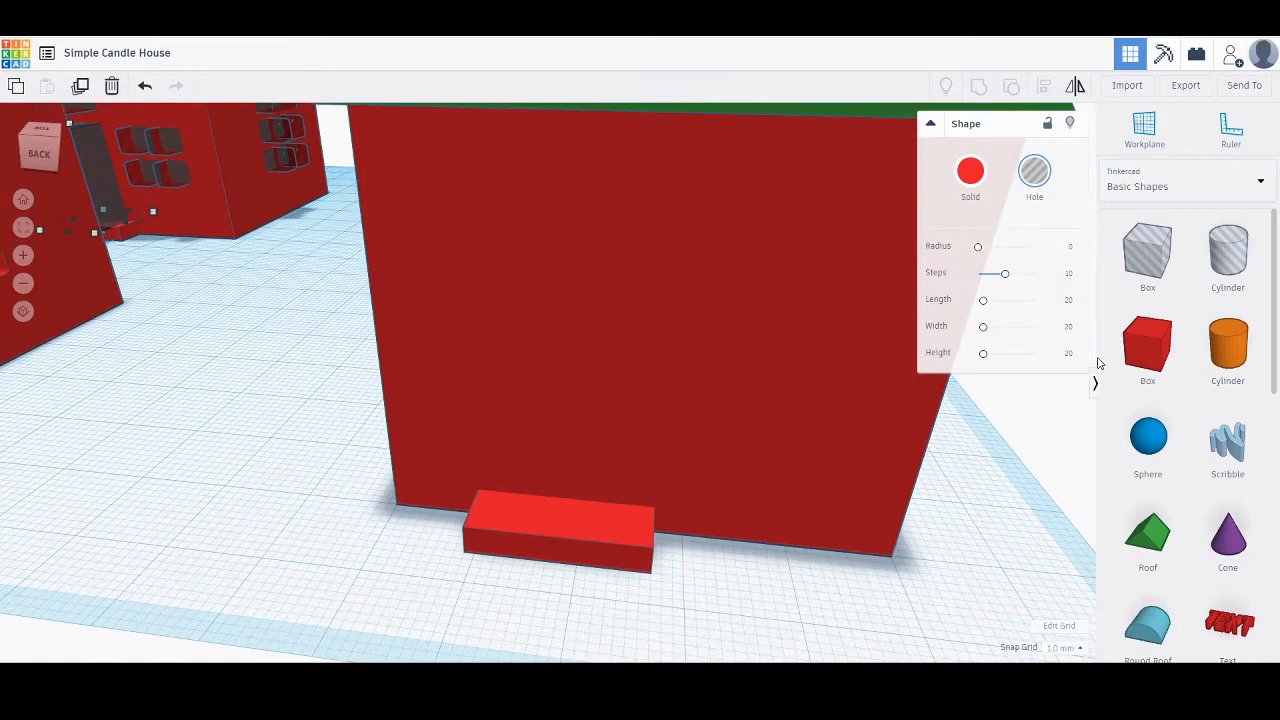
click(1146, 346)
click(569, 511)
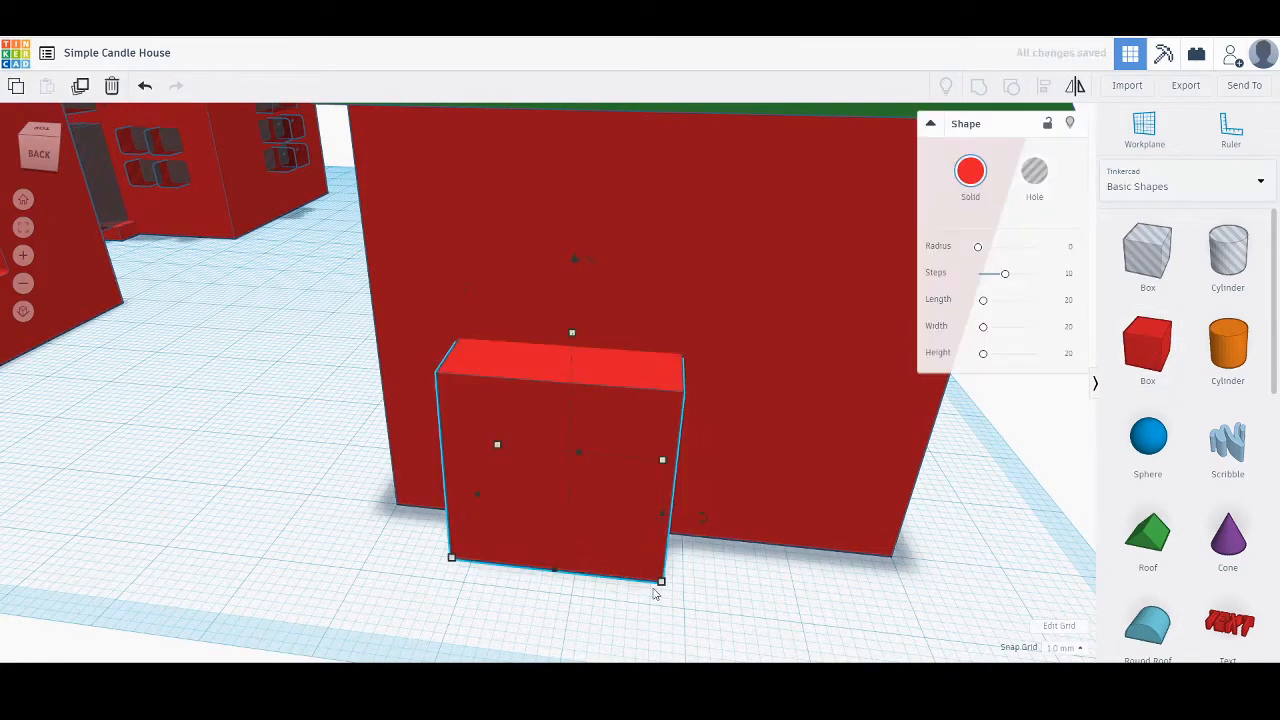
scroll(613, 592, down, 3)
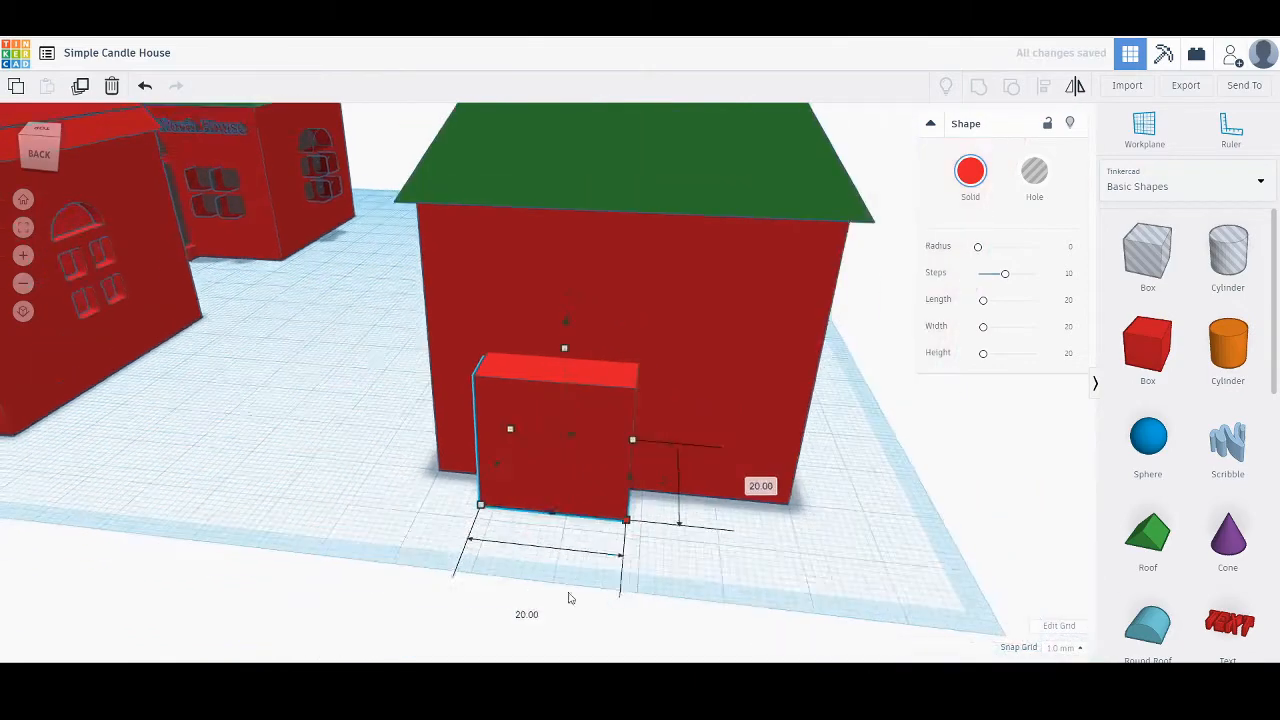
click(526, 615)
key(BackSpace)
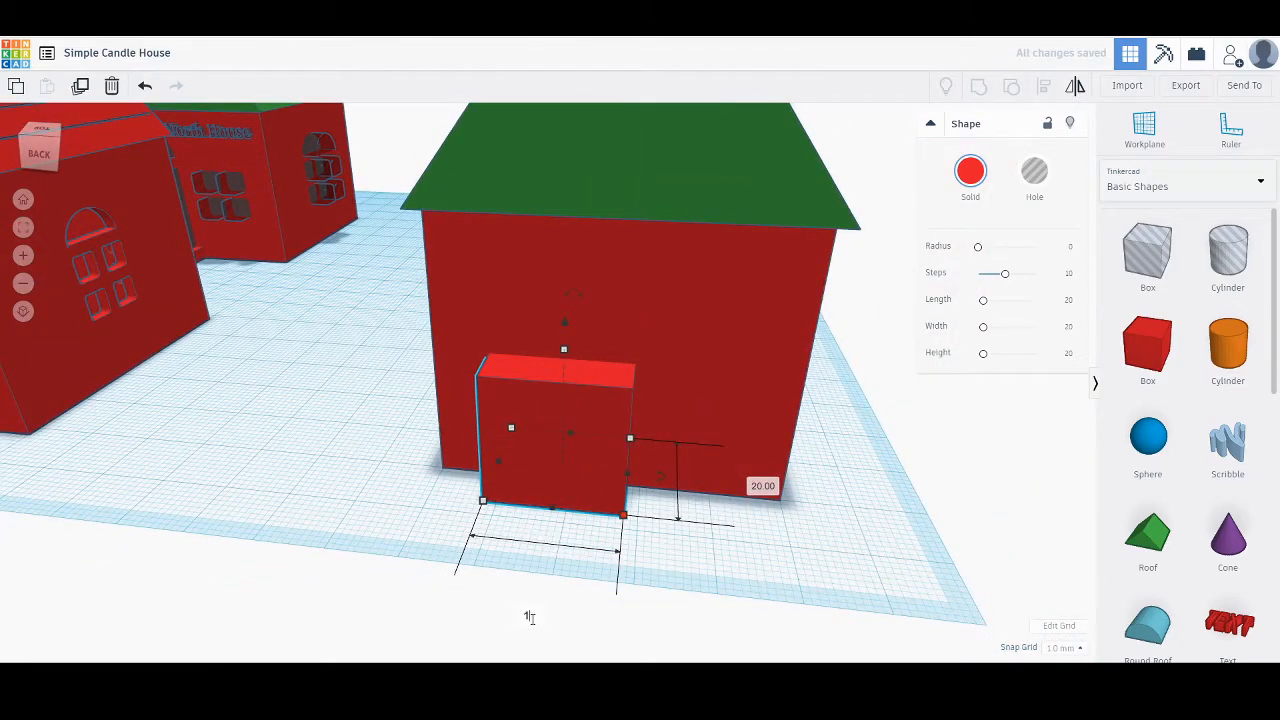
text(14)
key(Return)
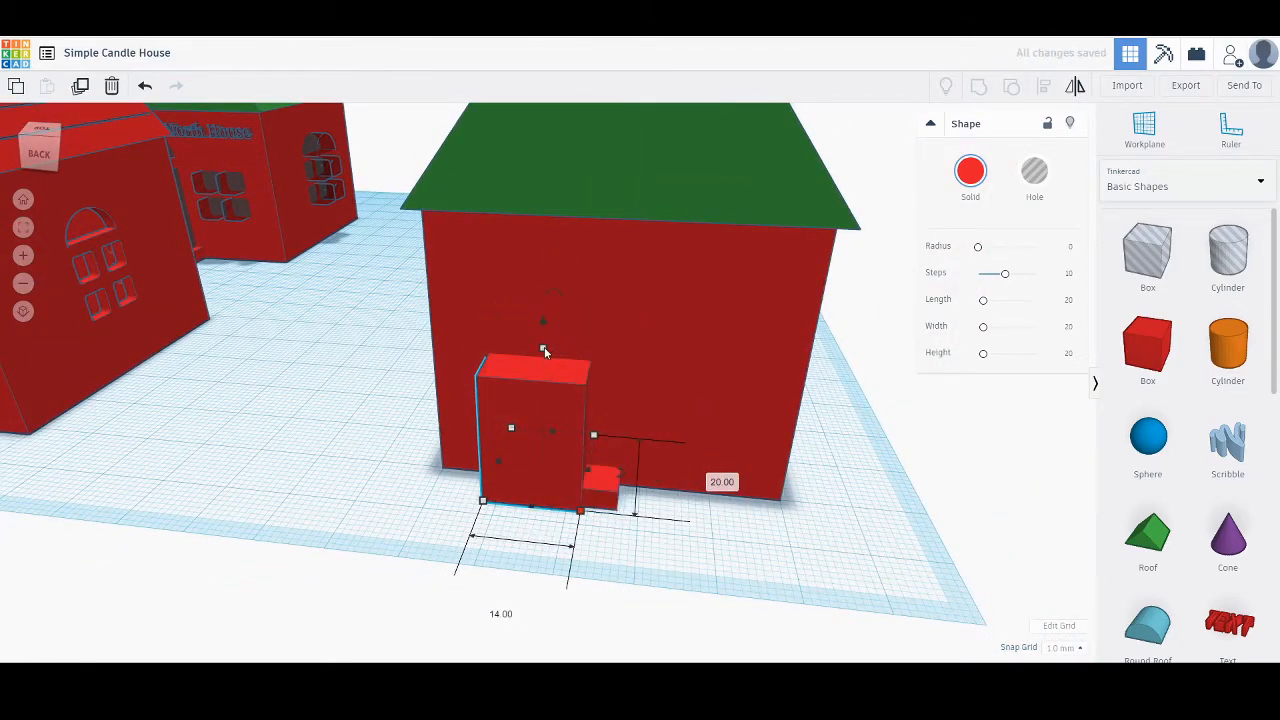
Set the door box's height to 22 mm and turn it into a hole.
click(676, 414)
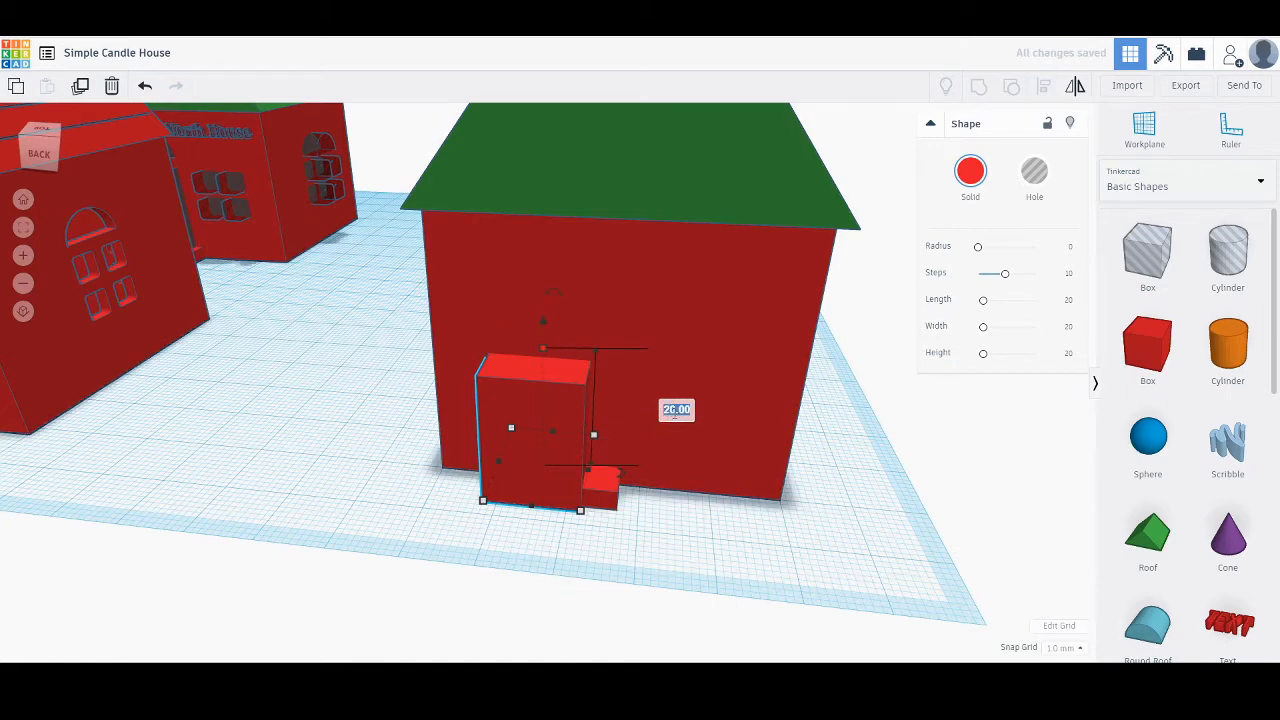
text(22)
key(Return)
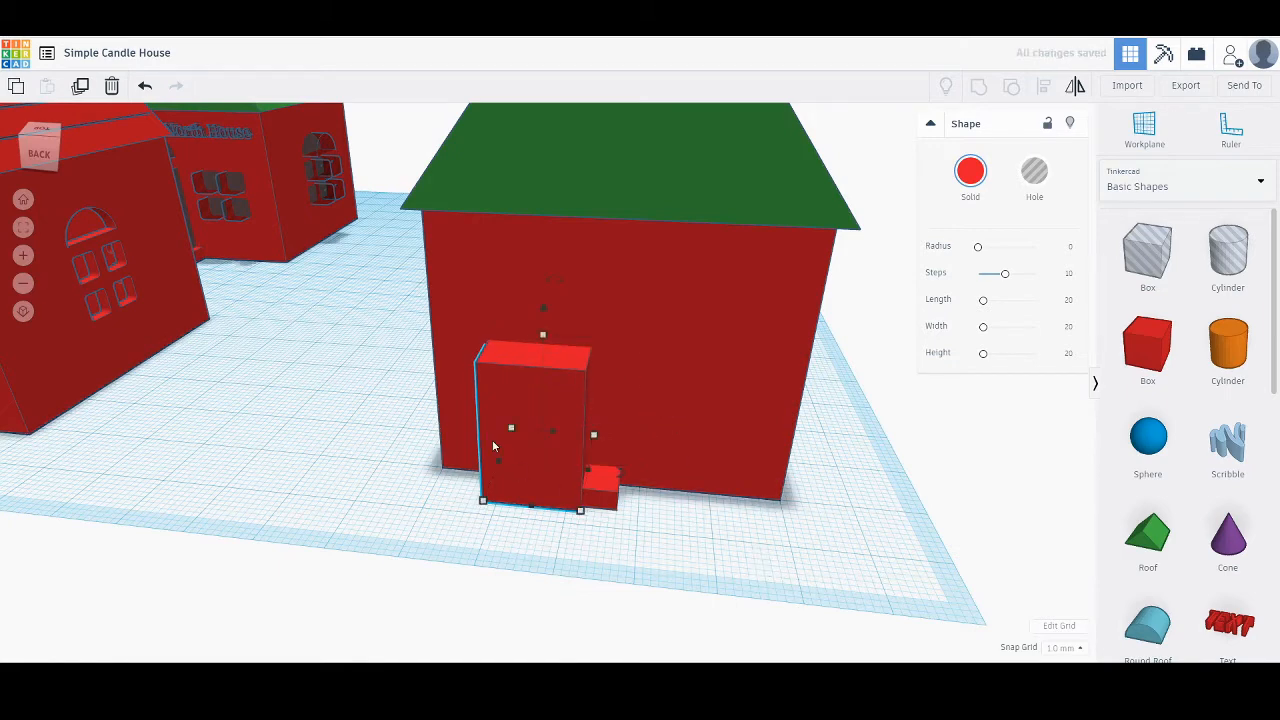
click(1038, 175)
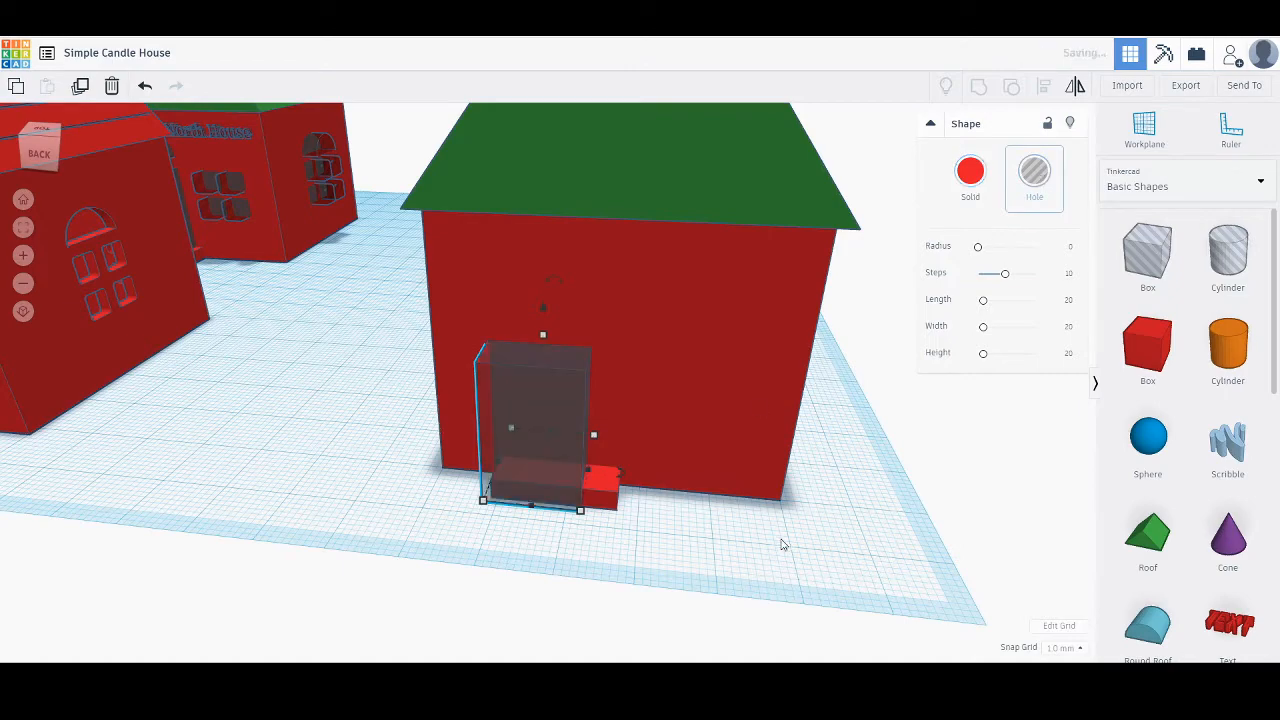
right_drag(783, 540, 334, 437)
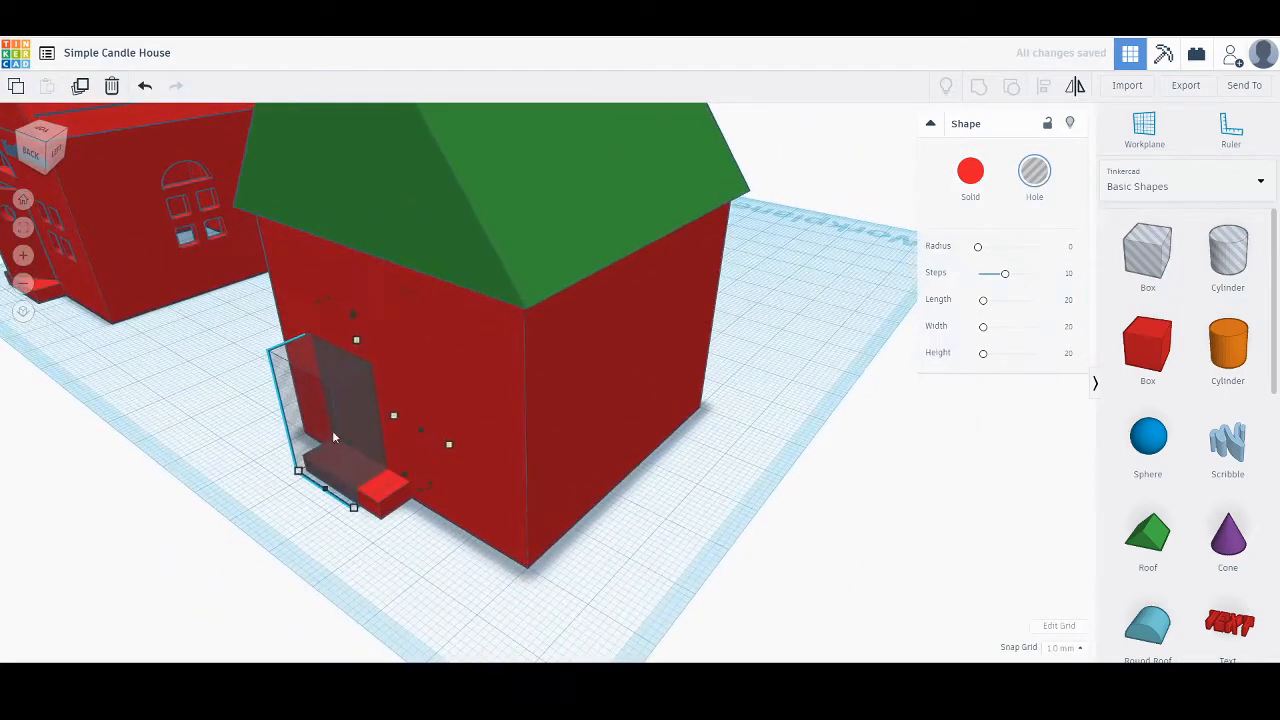
click(382, 590)
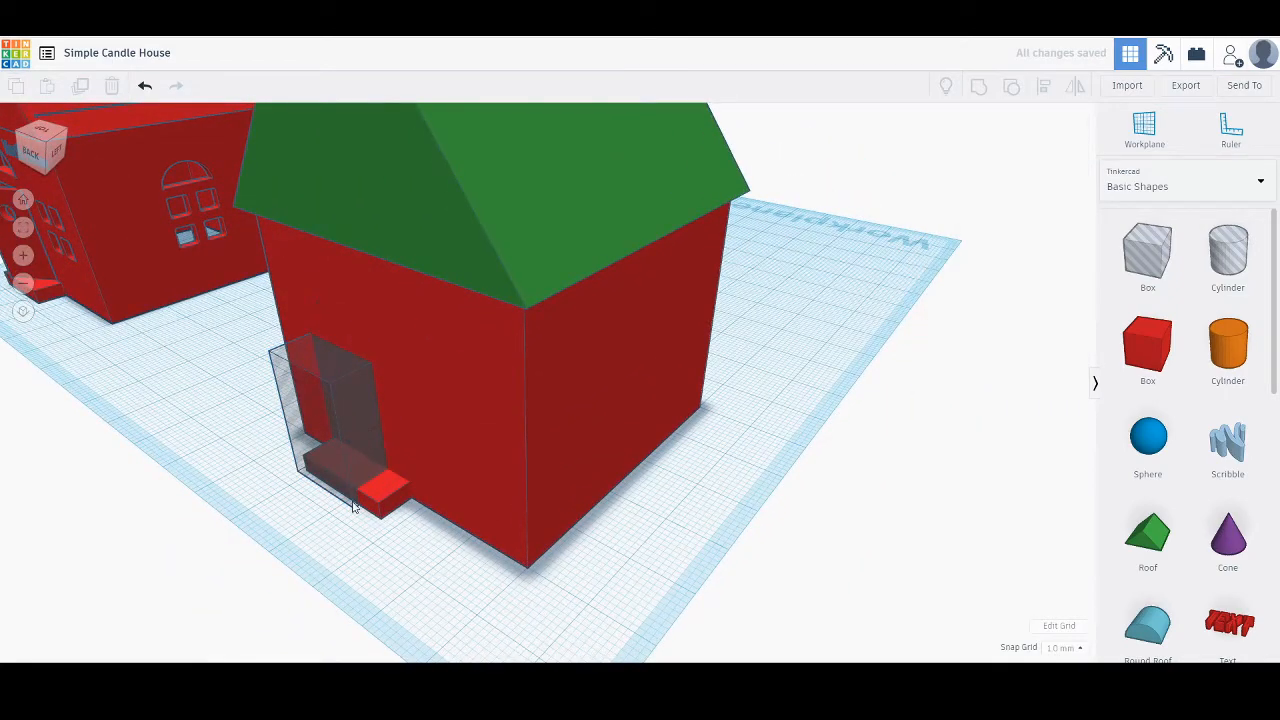
Raise the door hole box 3 mm so its base sits level with the doorstep's upper face.
right_drag(341, 557, 437, 520)
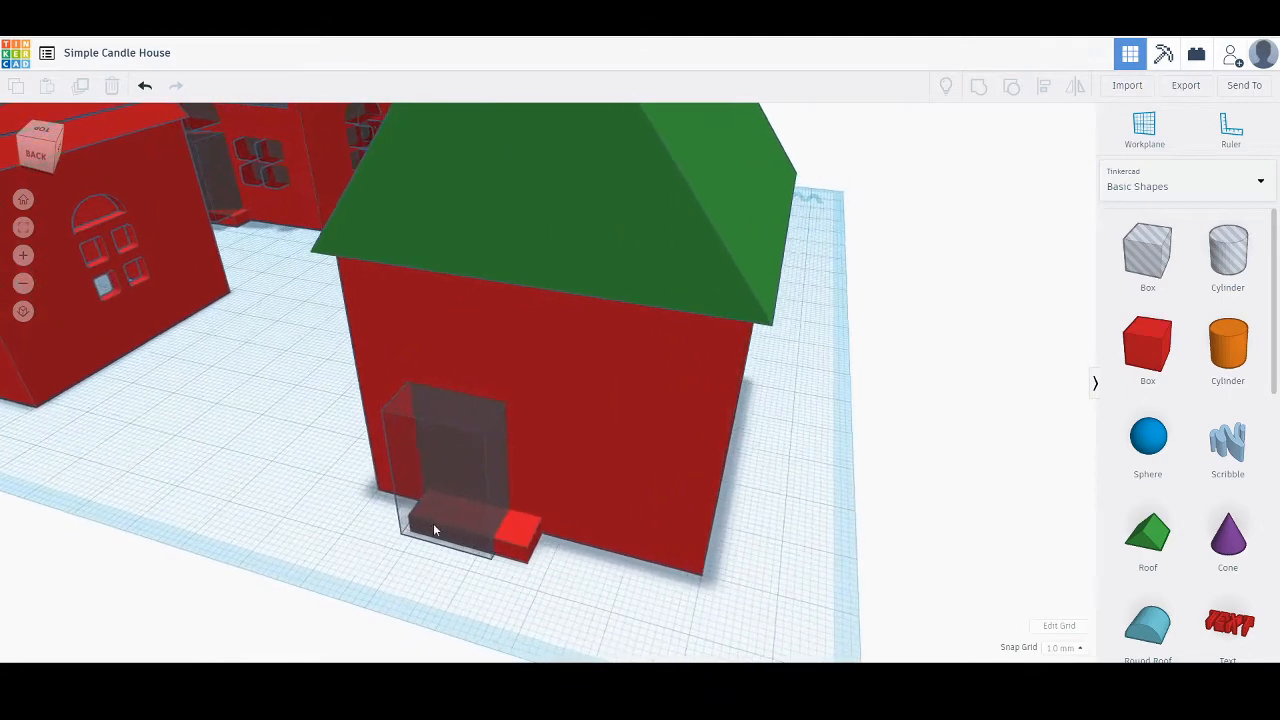
scroll(489, 556, up, 4)
right_drag(489, 557, 554, 541)
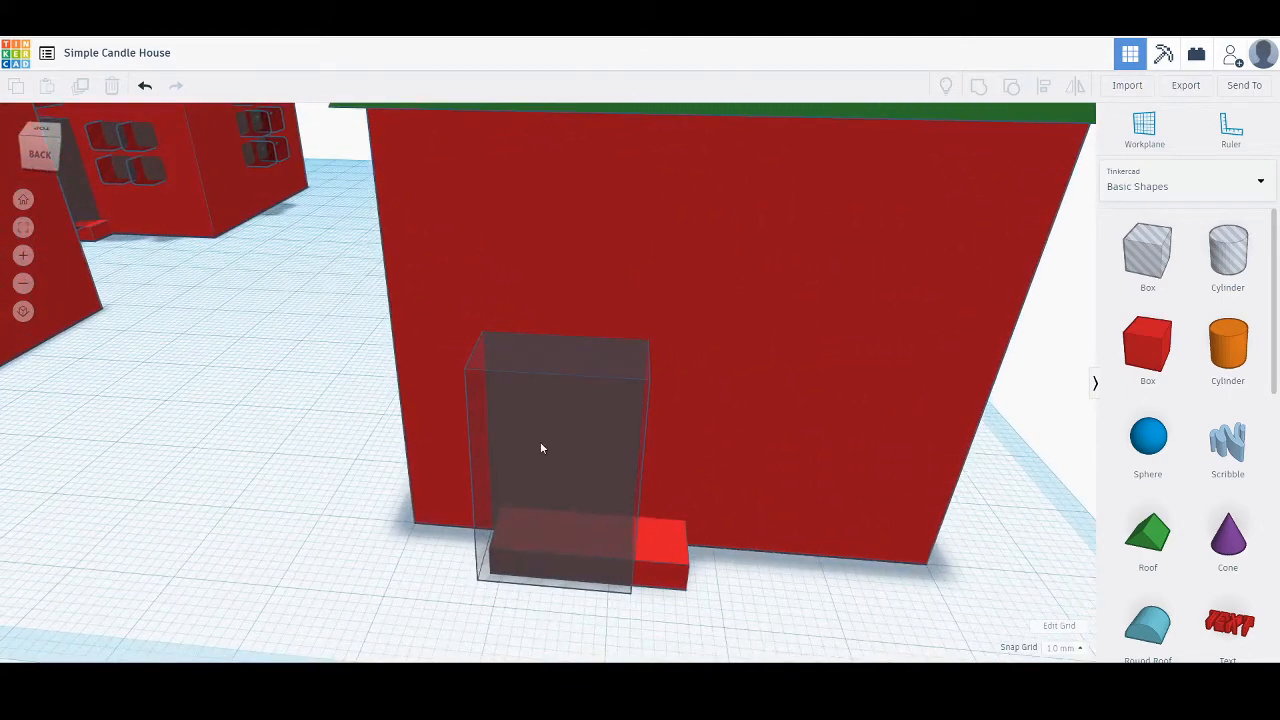
click(540, 448)
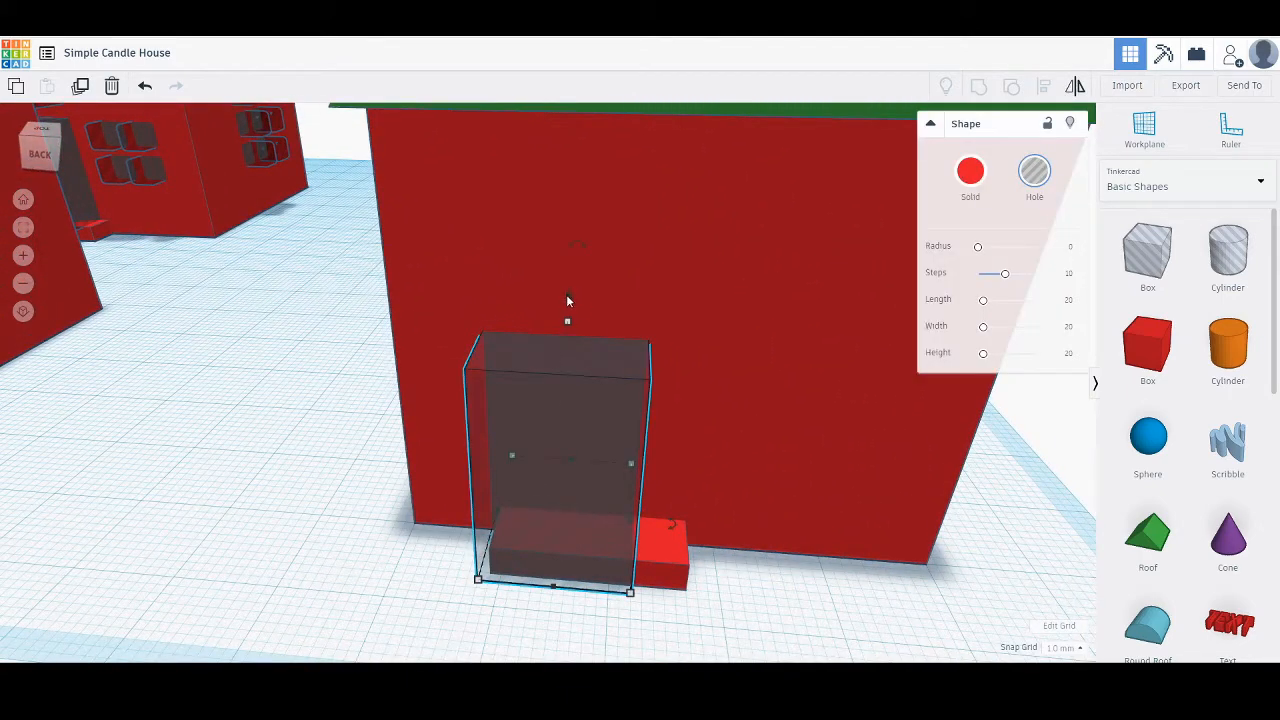
drag(566, 294, 566, 261)
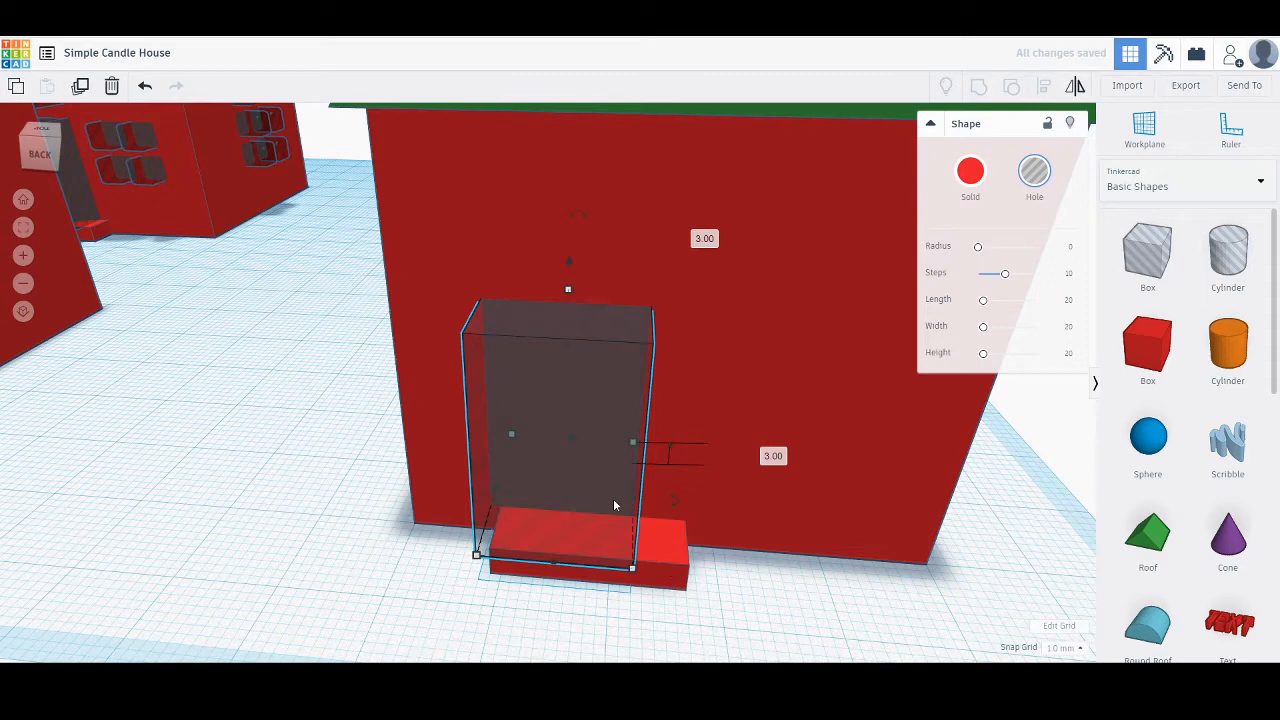
Centre the door hole and the doorstep on each other along the front wall.
shift+click(660, 555)
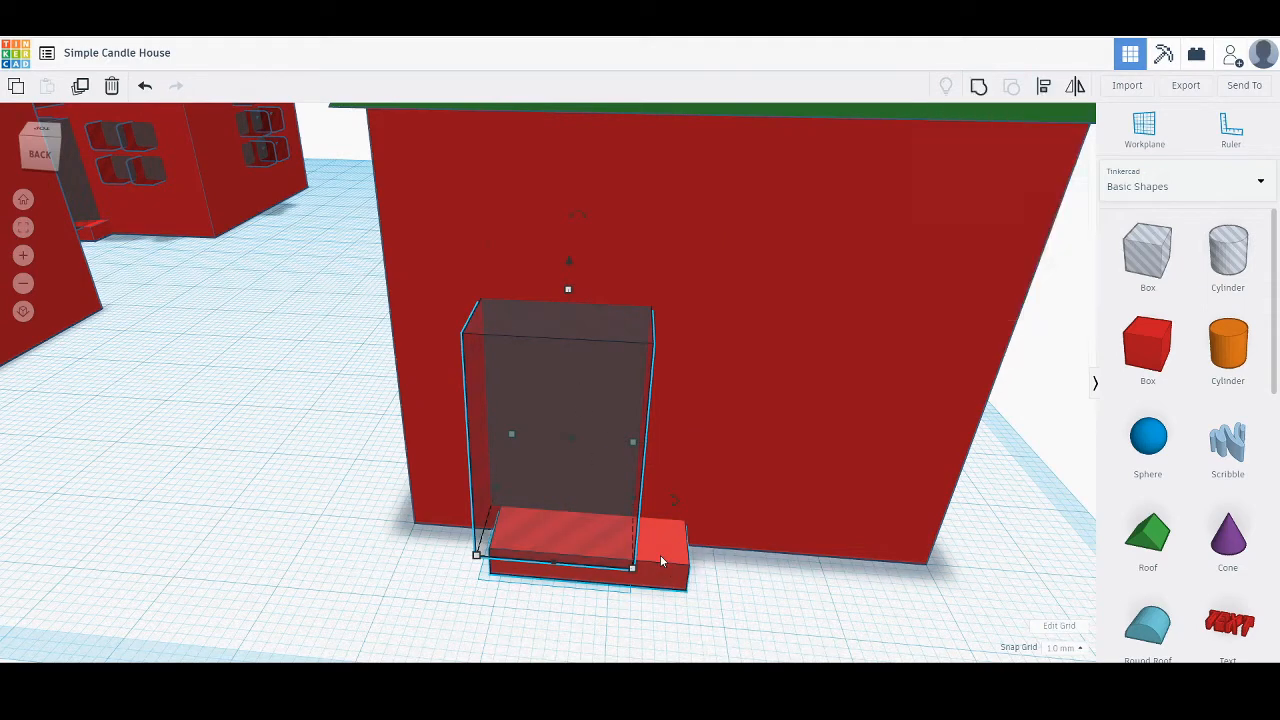
click(1043, 85)
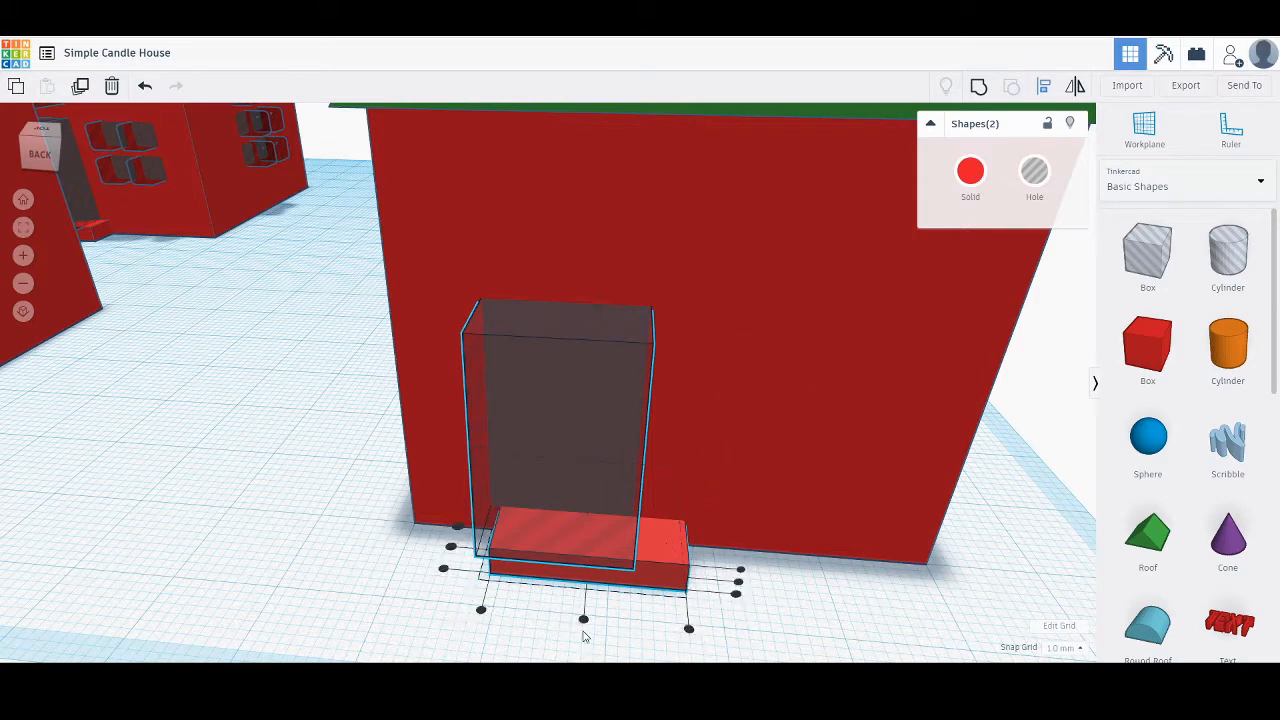
click(584, 622)
click(888, 611)
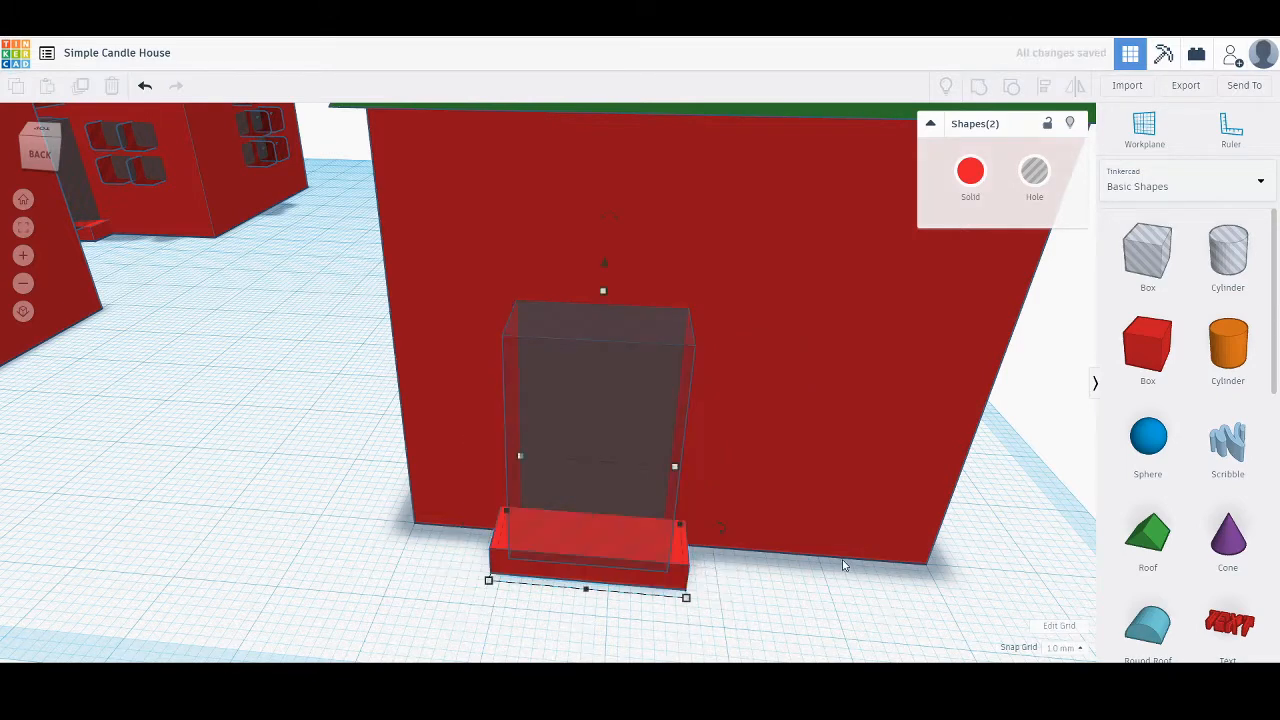
Shorten the door hole's depth to 15 mm so that it projects only slightly in front of the front wall.
right_drag(843, 562, 740, 589)
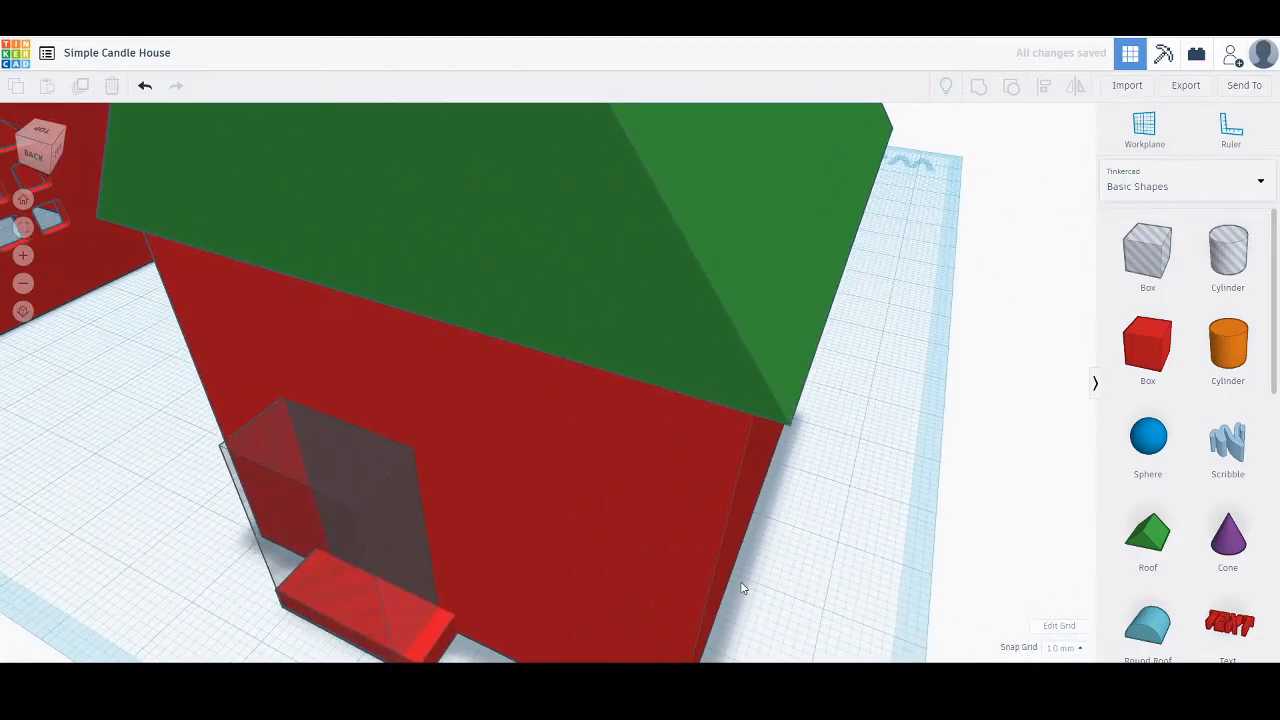
click(408, 548)
click(372, 540)
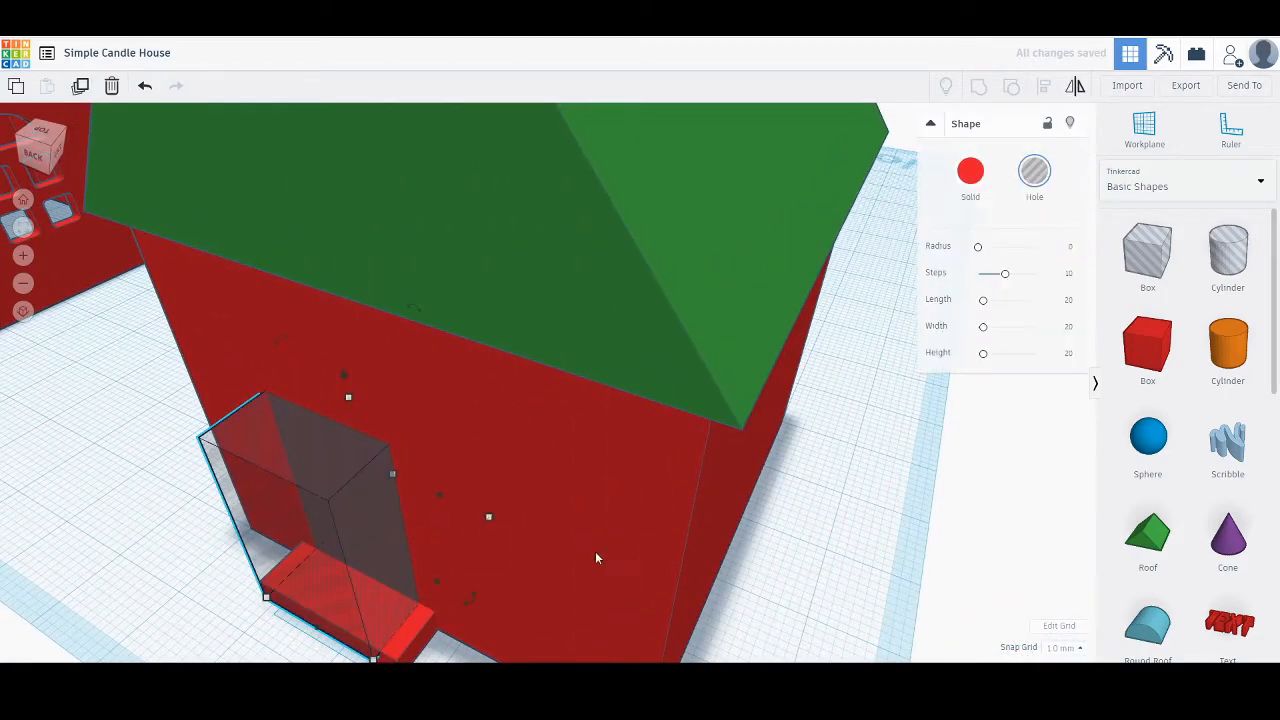
right_drag(595, 558, 530, 338)
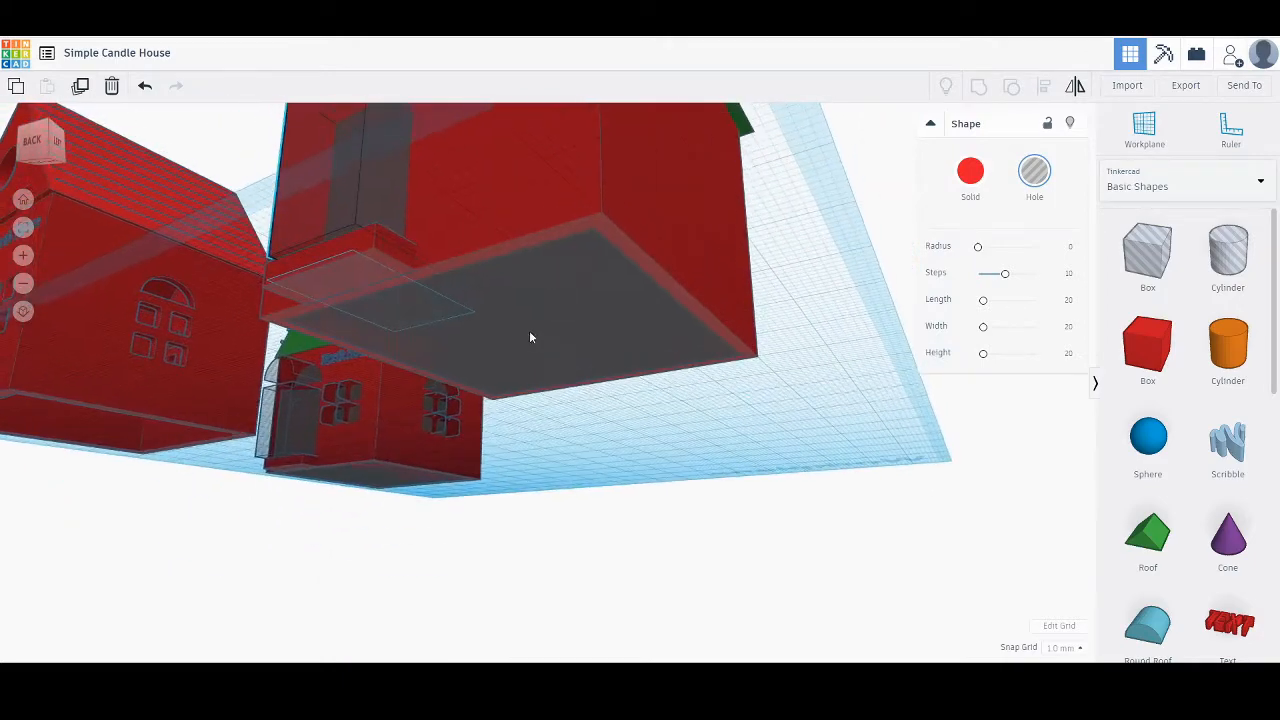
right_drag(537, 244, 574, 268)
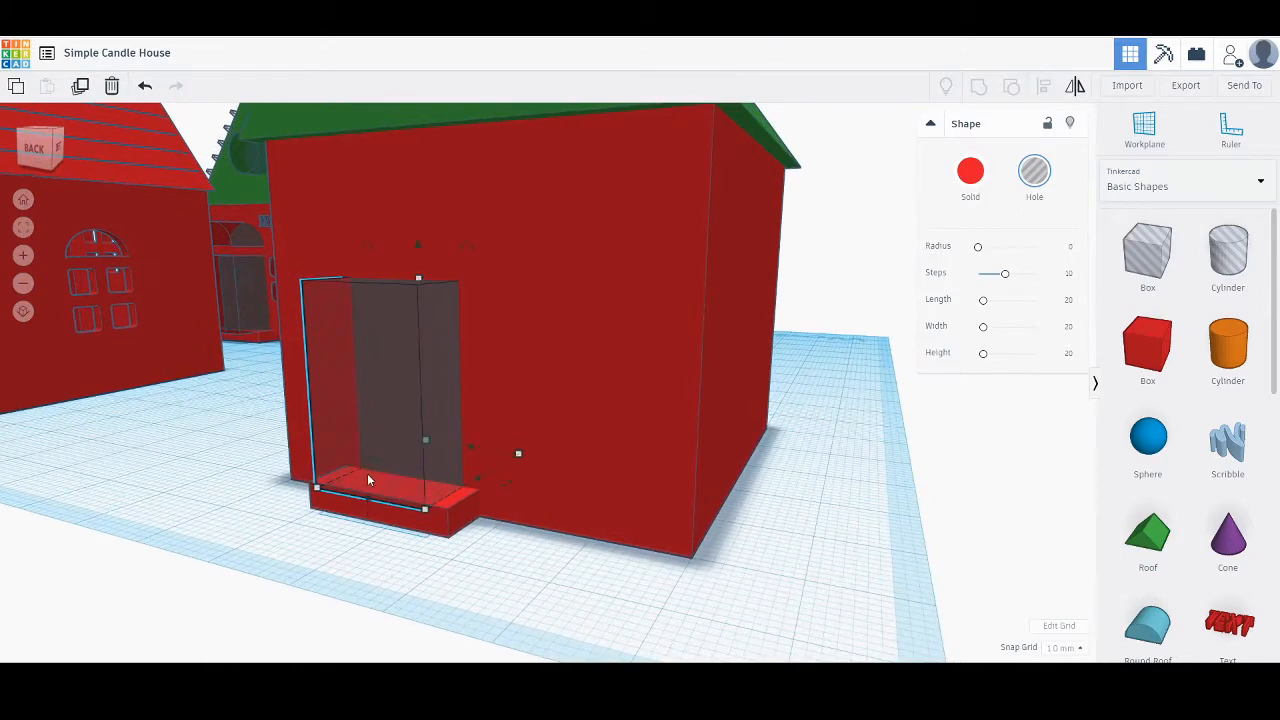
right_drag(514, 505, 262, 568)
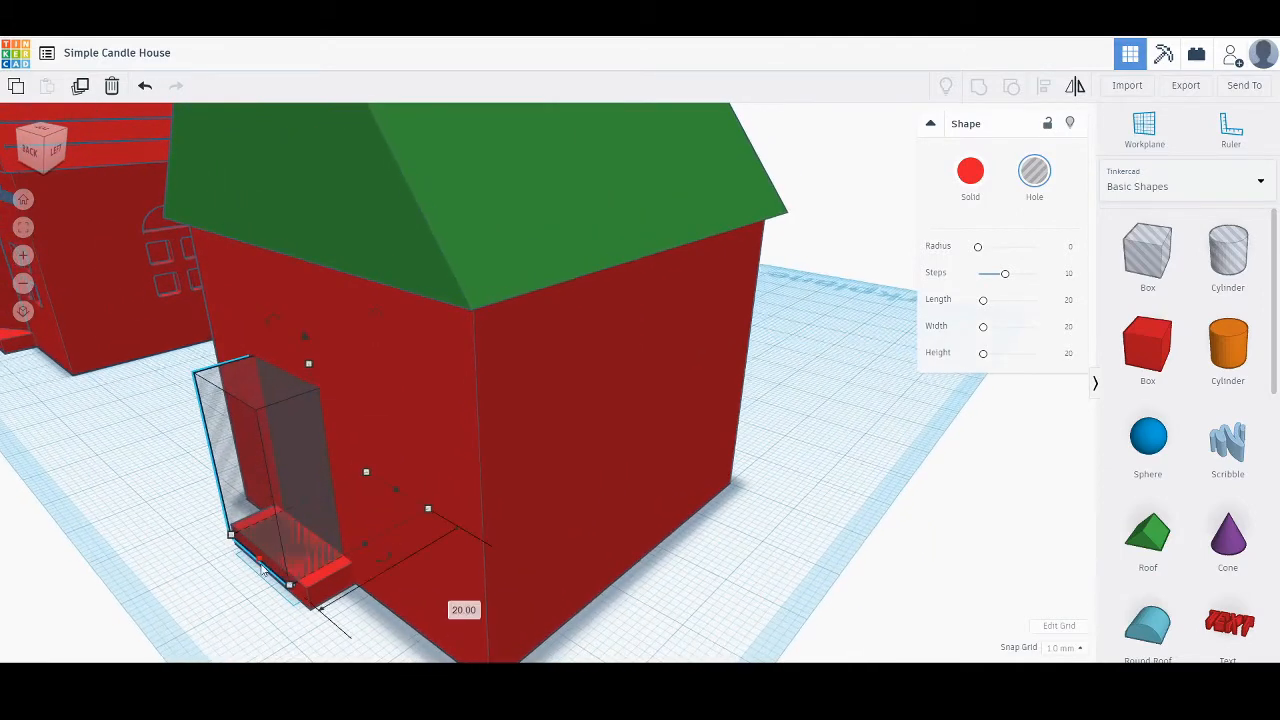
drag(258, 567, 289, 546)
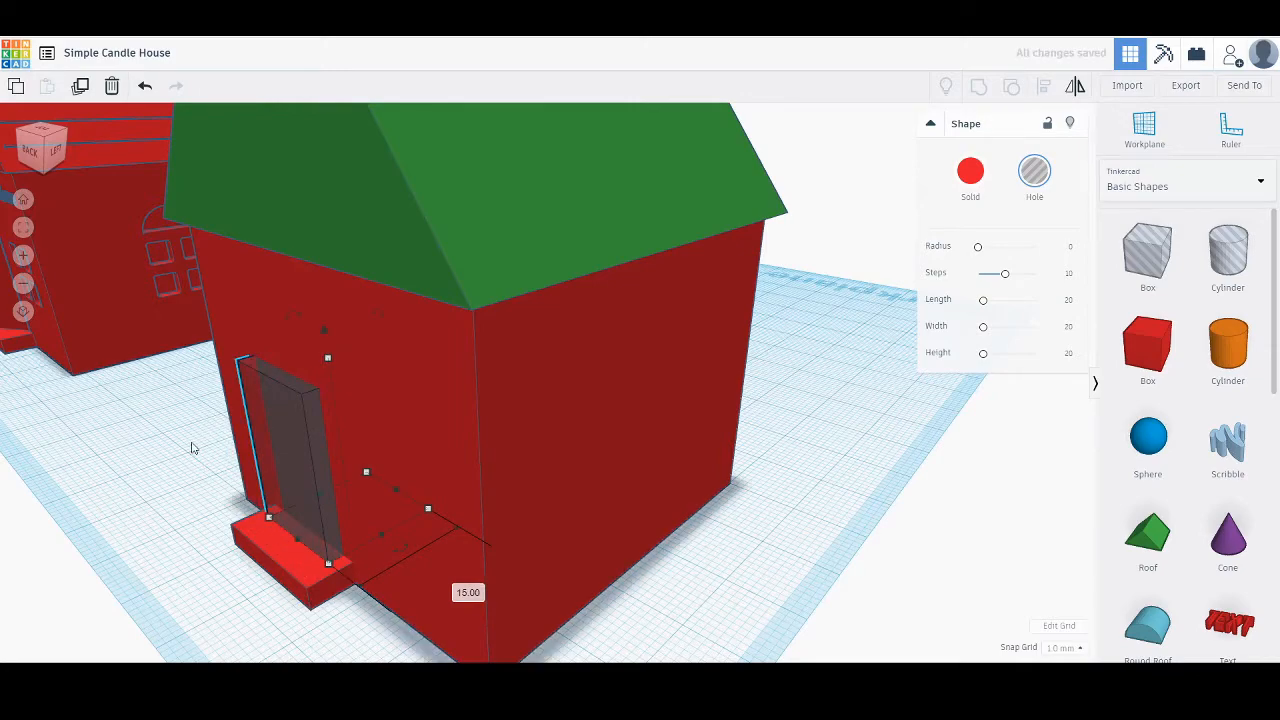
click(146, 423)
Set the workplane on the front wall and place a Round Roof shape above the door hole.
right_drag(164, 425, 281, 431)
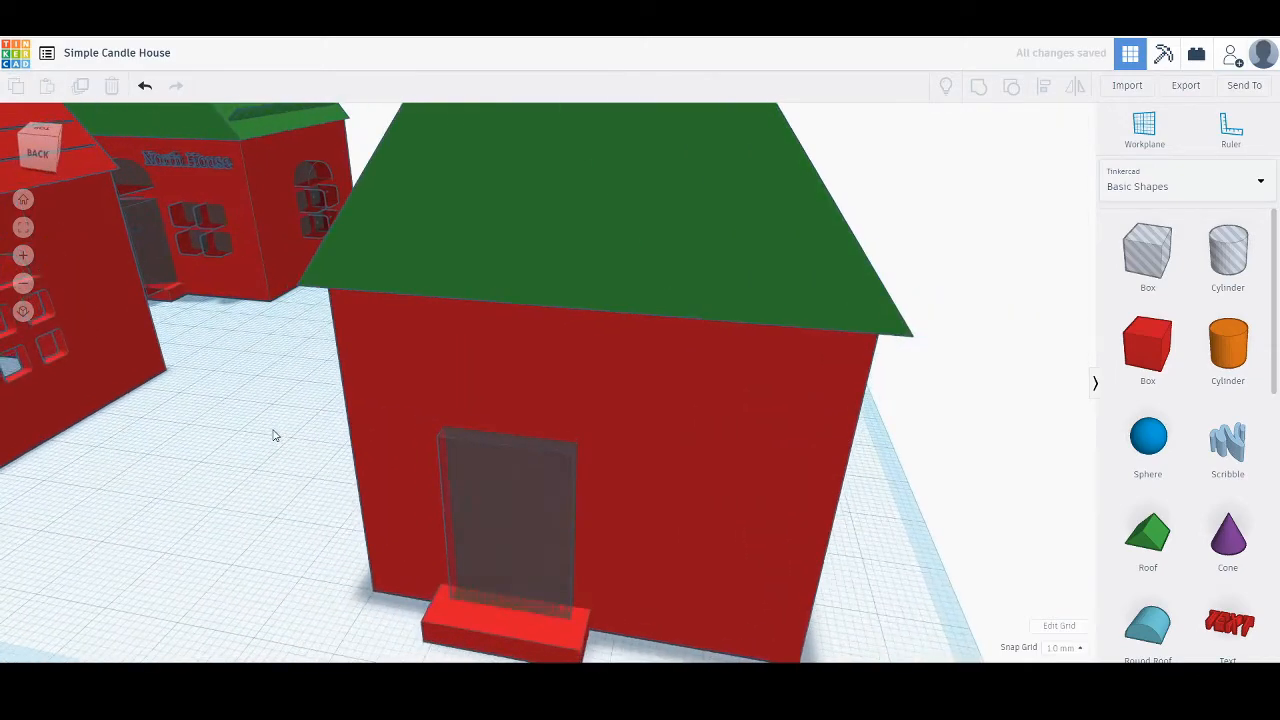
scroll(150, 355, down, 4)
right_drag(157, 363, 327, 519)
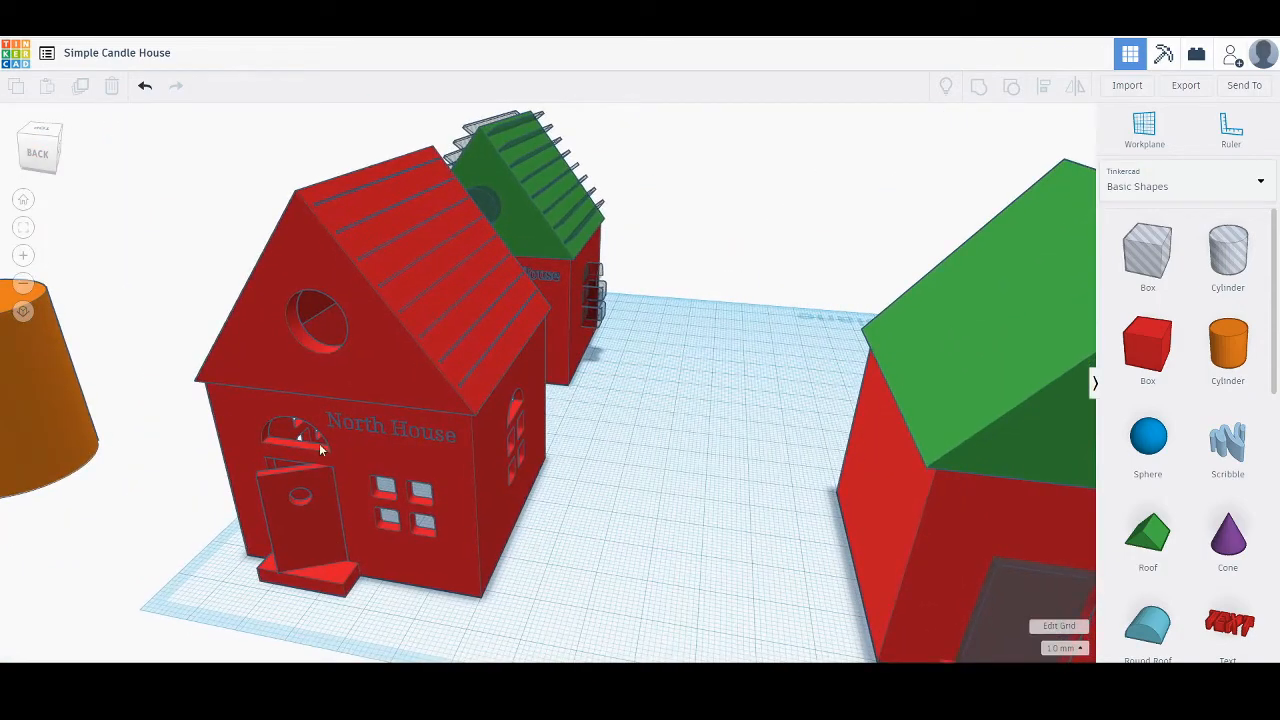
right_drag(593, 508, 114, 459)
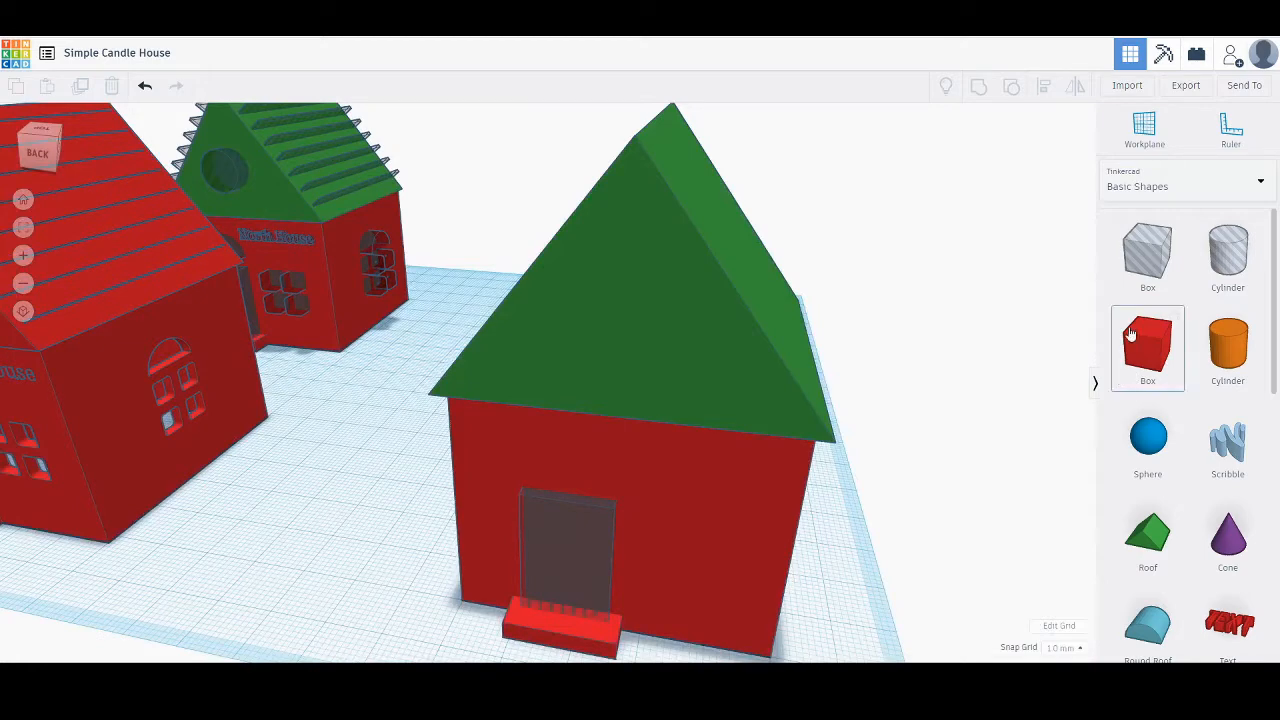
click(1144, 138)
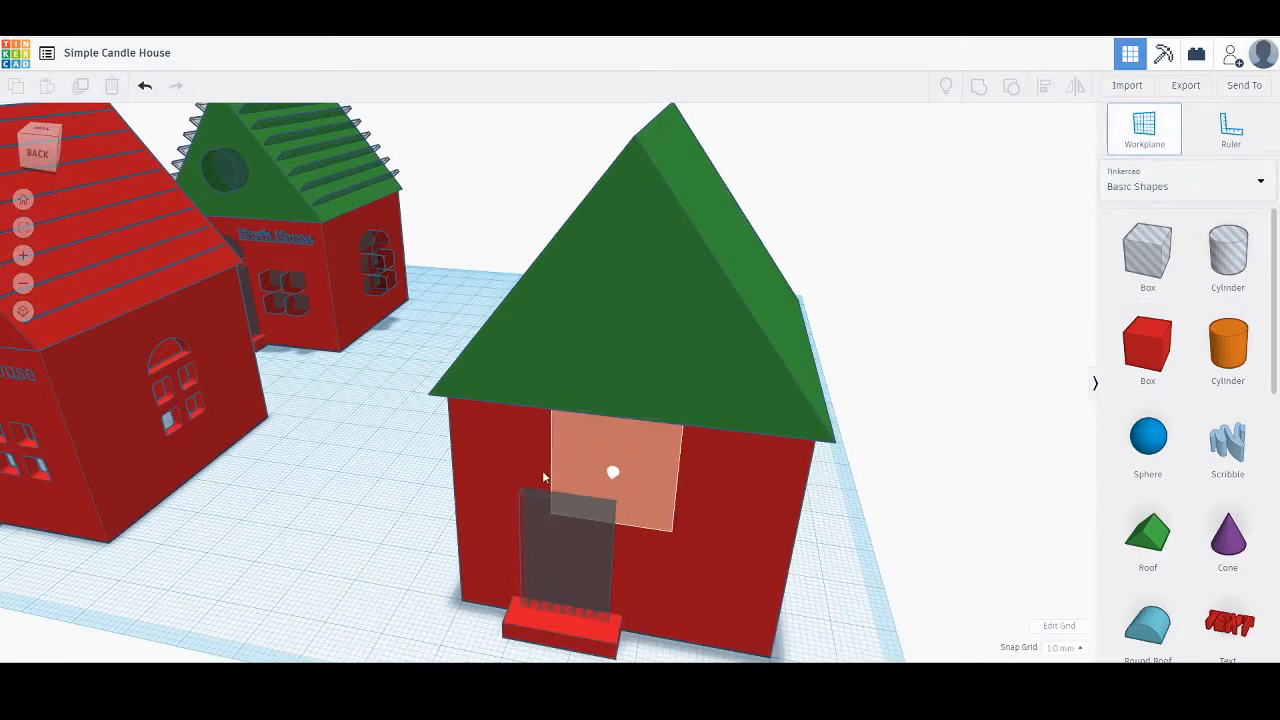
click(610, 484)
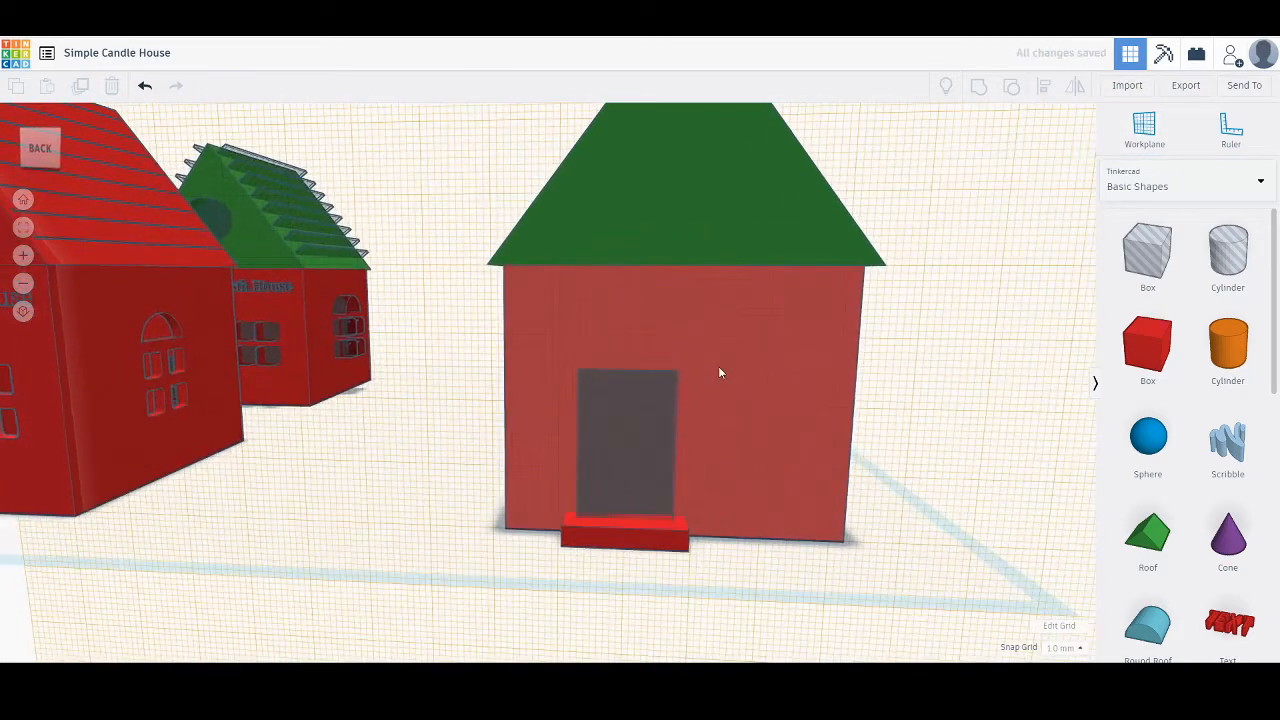
drag(1162, 630, 665, 350)
right_drag(929, 380, 862, 388)
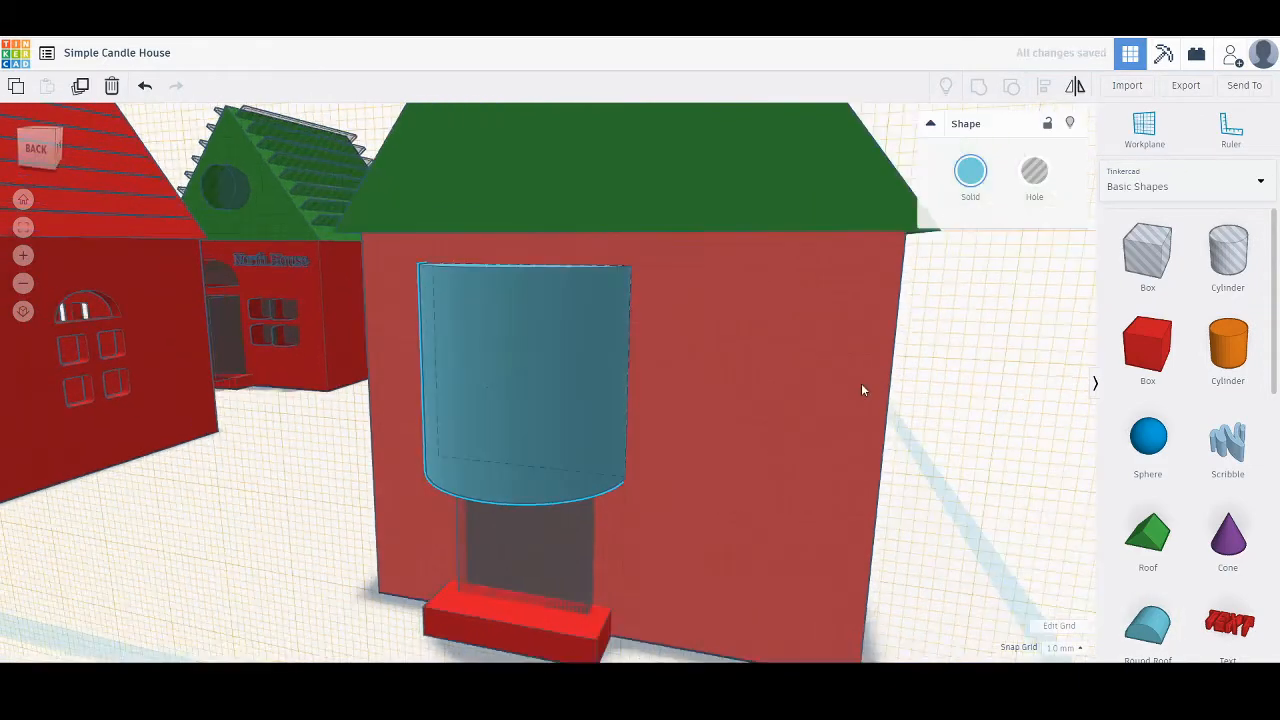
Rotate the round roof by -90° so it stands as an arch with its flat side down over the door.
drag(290, 398, 354, 238)
drag(331, 292, 355, 318)
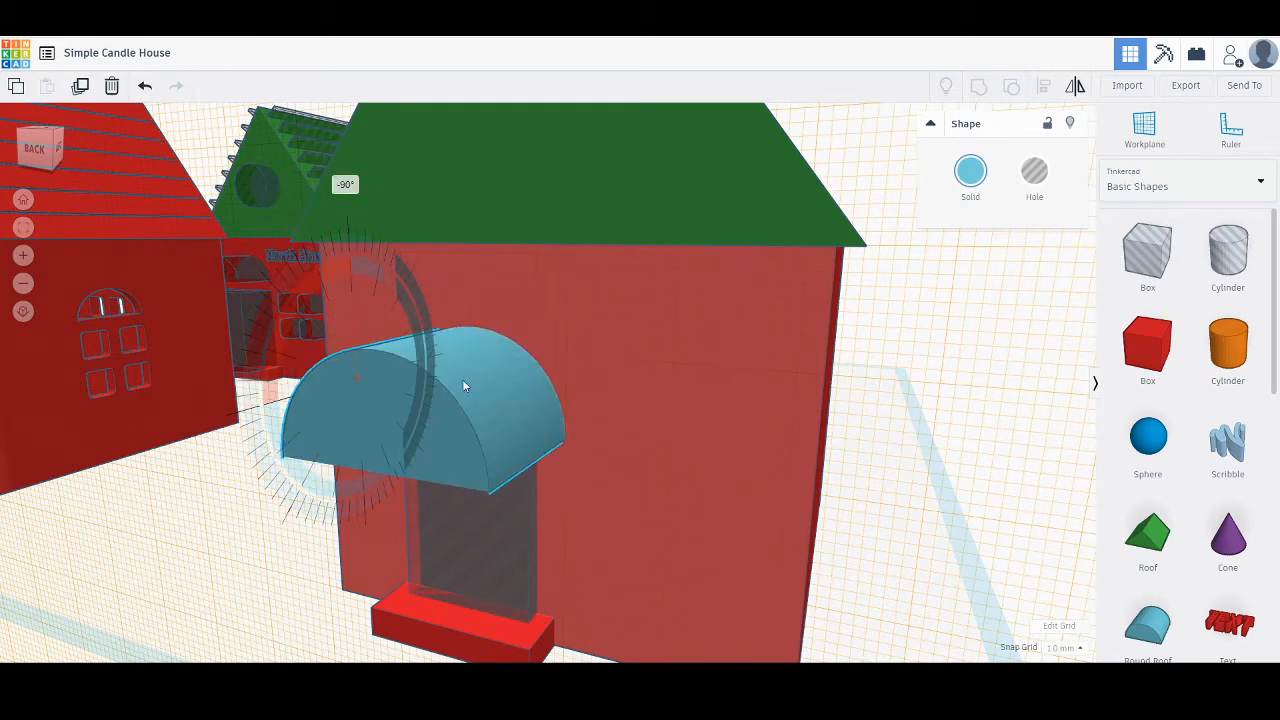
right_drag(676, 487, 793, 432)
Scale the round roof proportionally to a width of 14 mm to match the door hole.
click(659, 531)
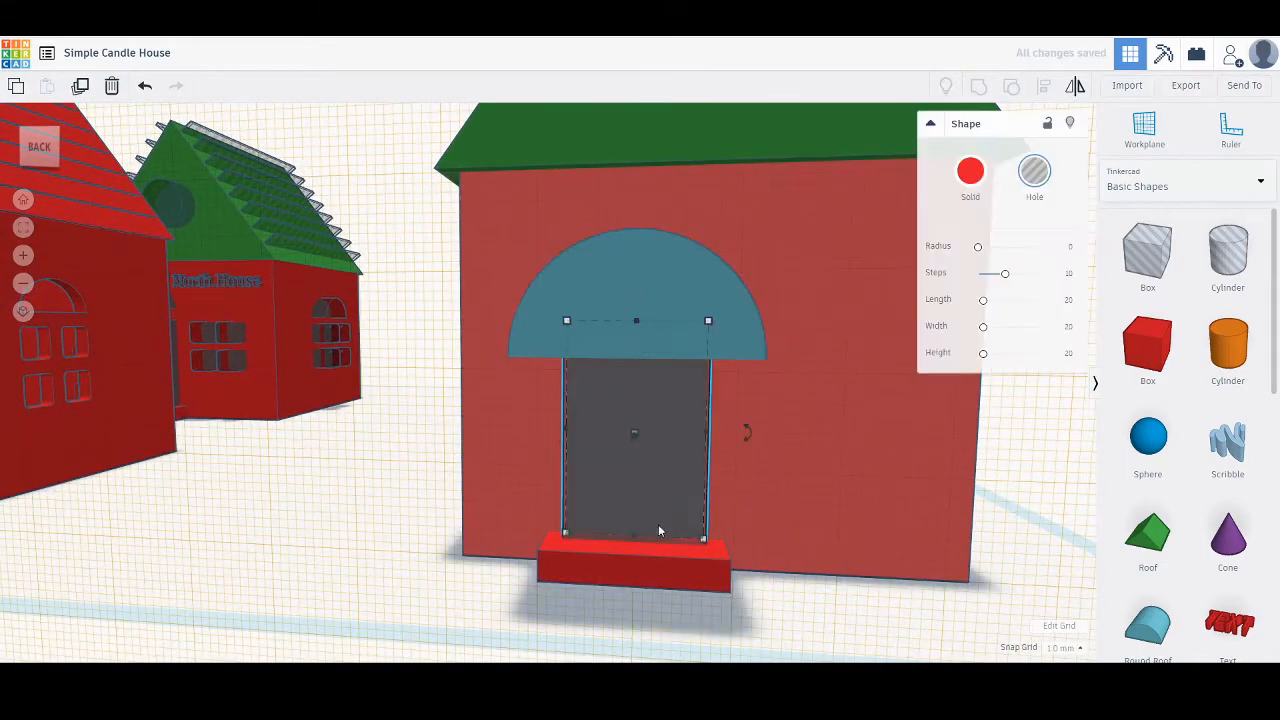
right_drag(652, 468, 602, 479)
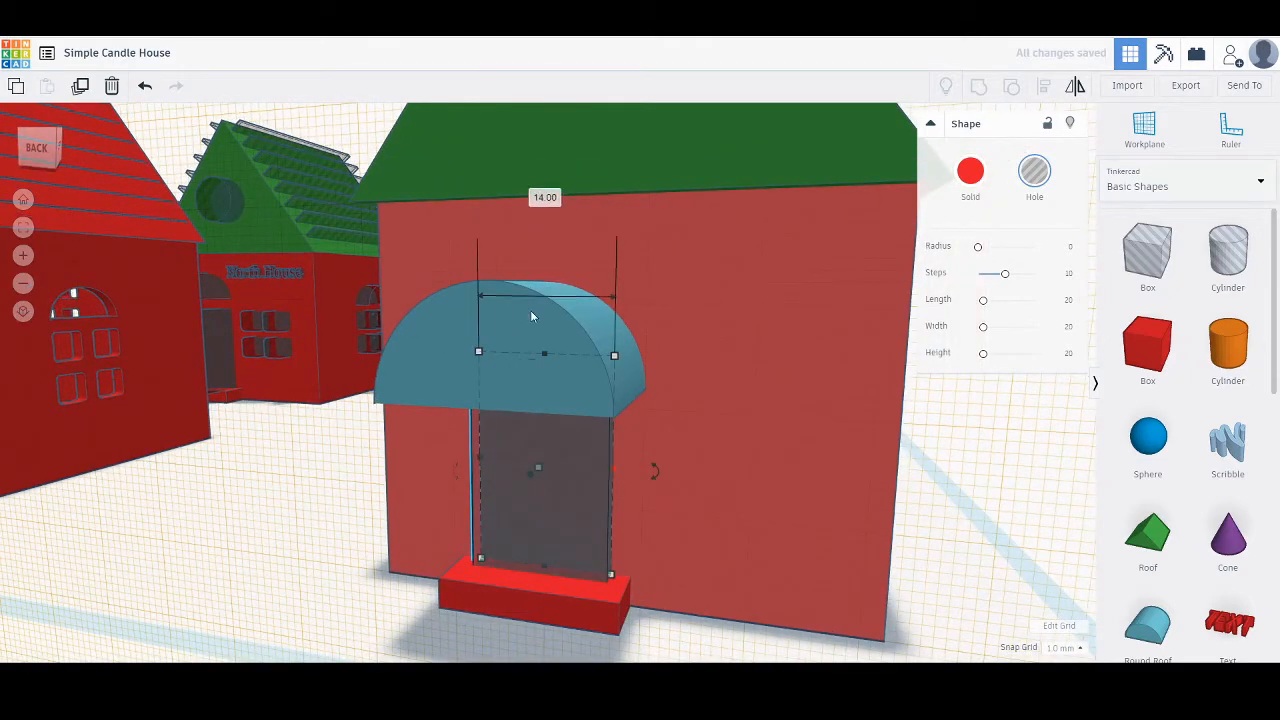
click(432, 349)
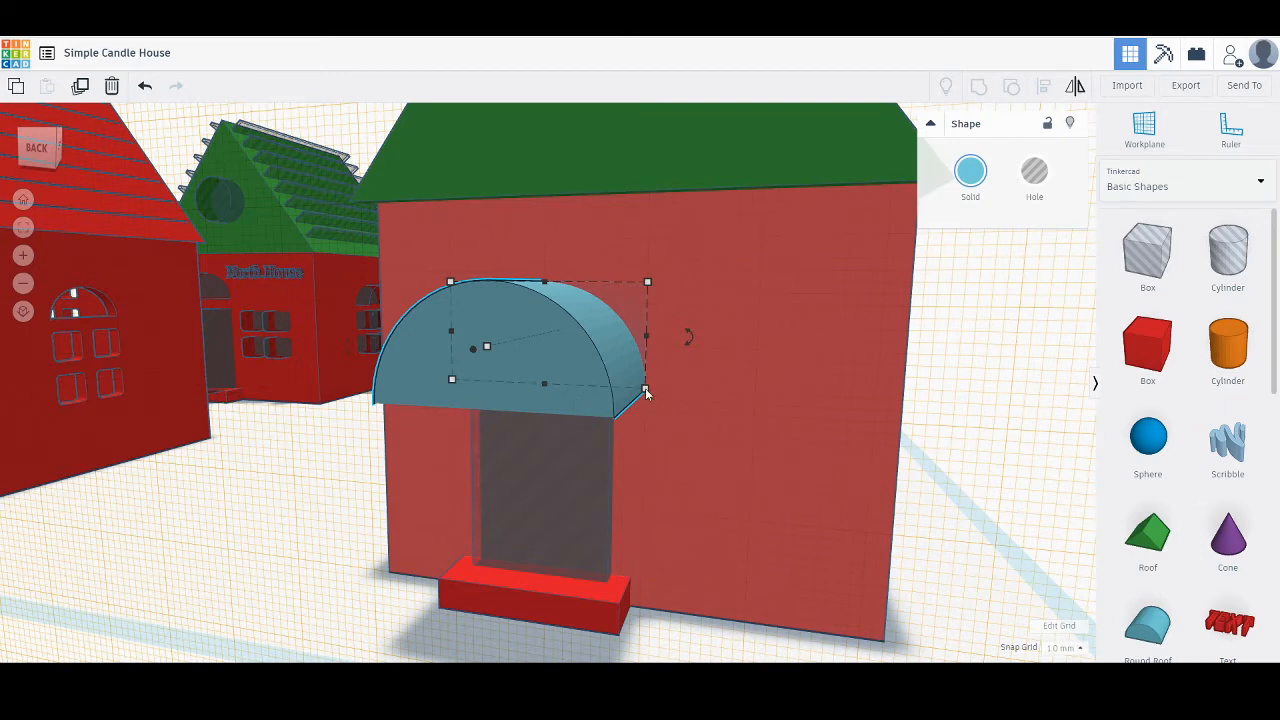
mouse_move(645, 388)
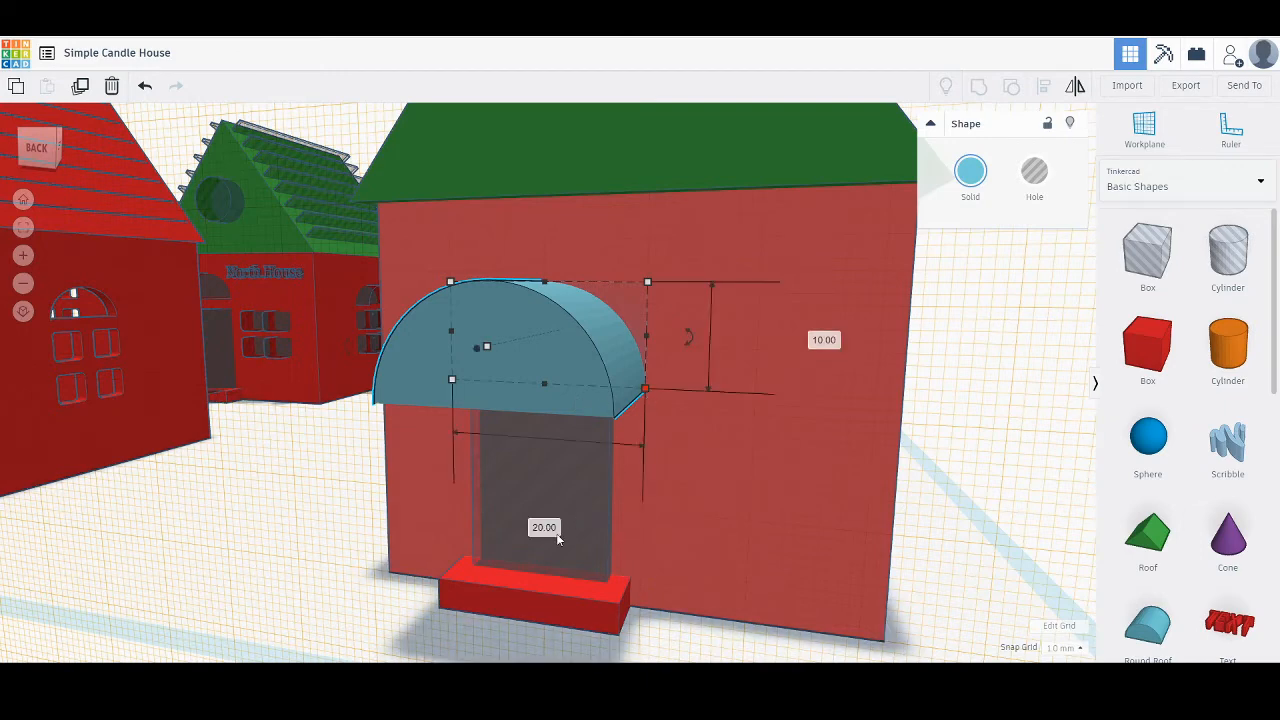
key(Return)
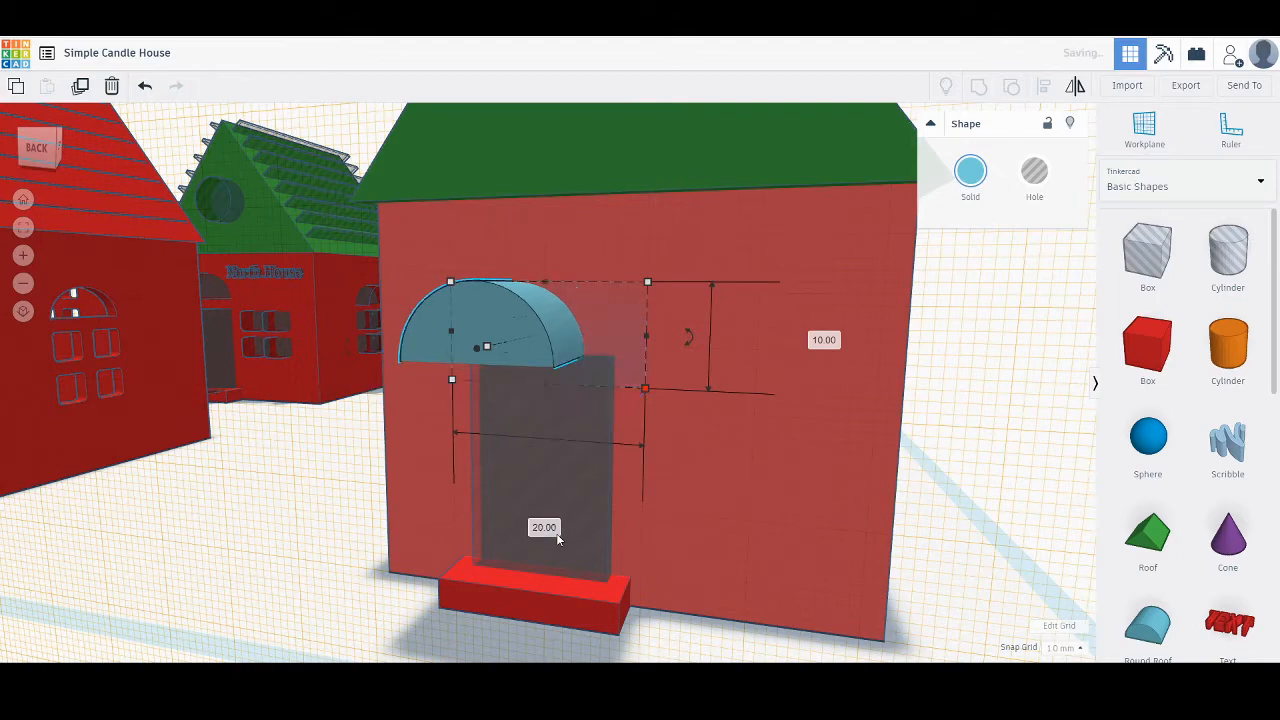
right_drag(400, 430, 454, 431)
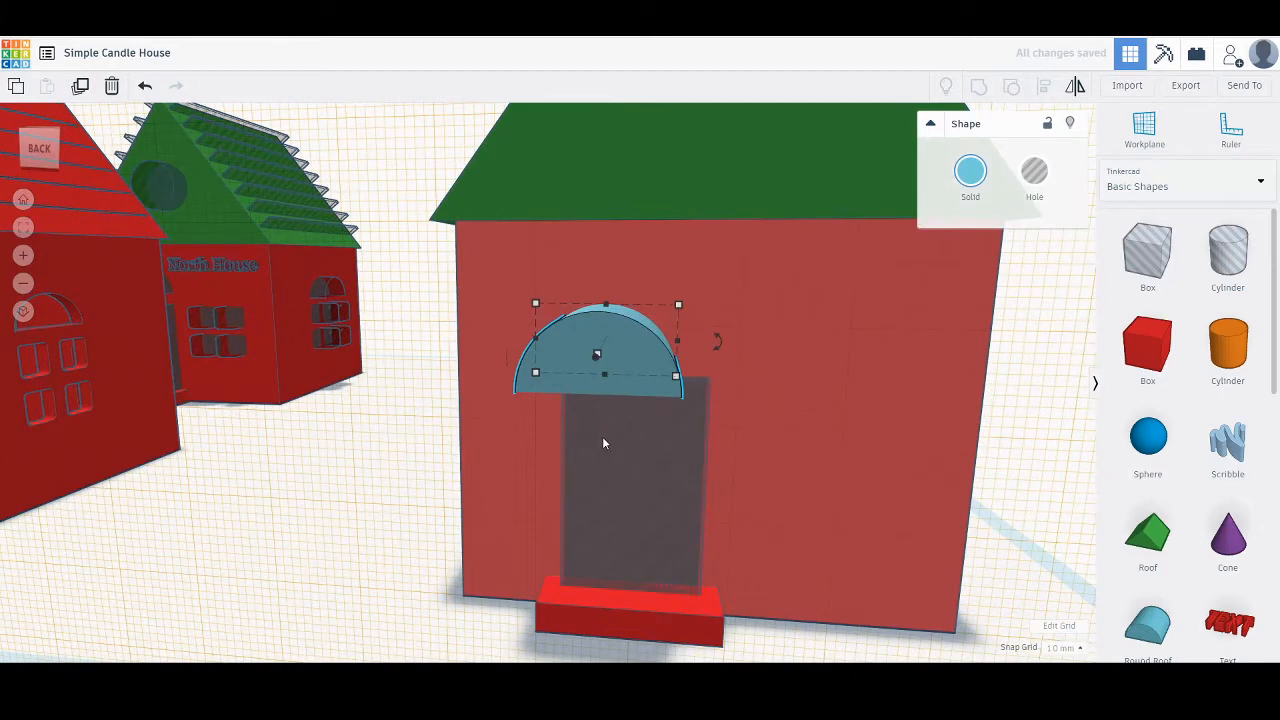
Align the arch shape with the door hole so both share the same centre along the front wall's width.
shift+click(603, 443)
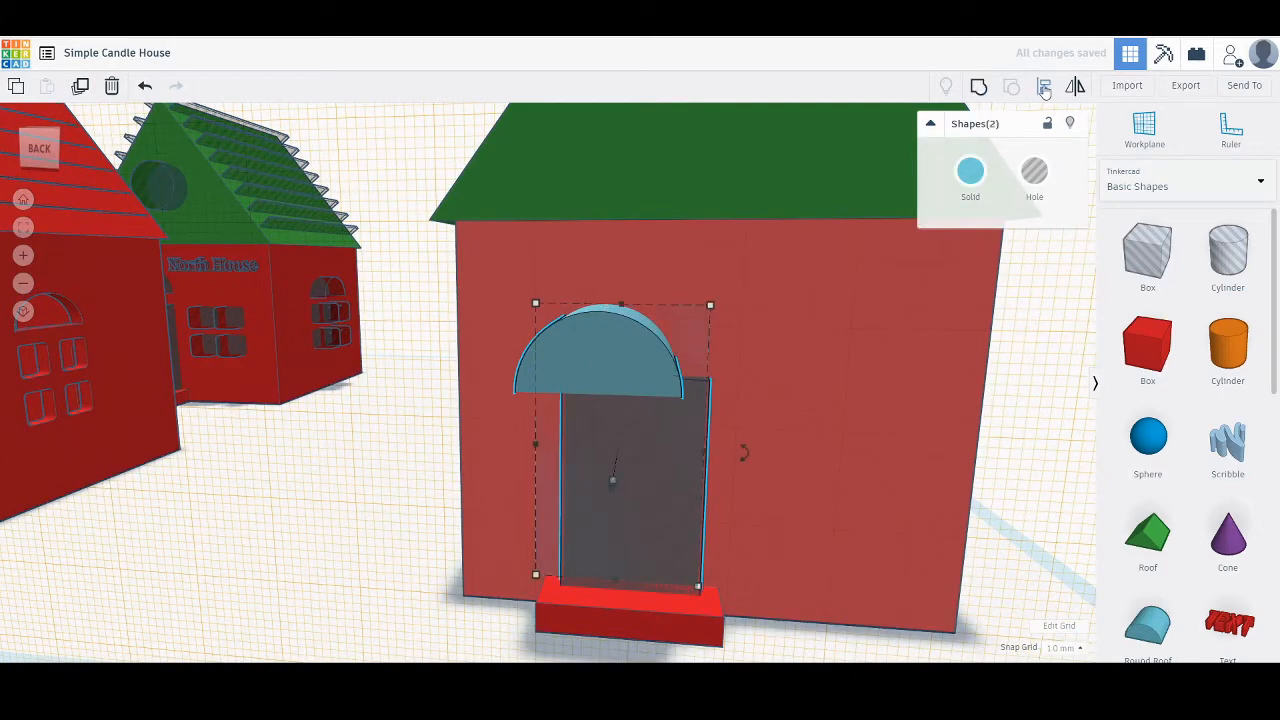
click(1043, 88)
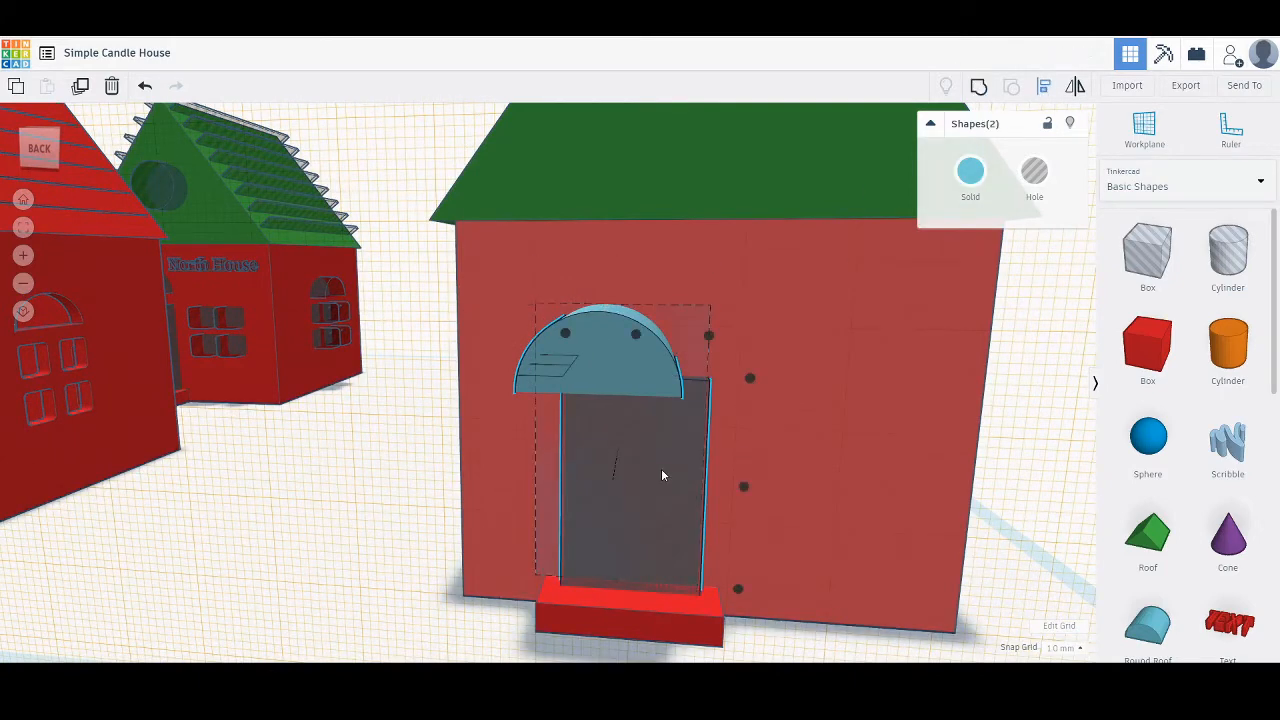
click(635, 335)
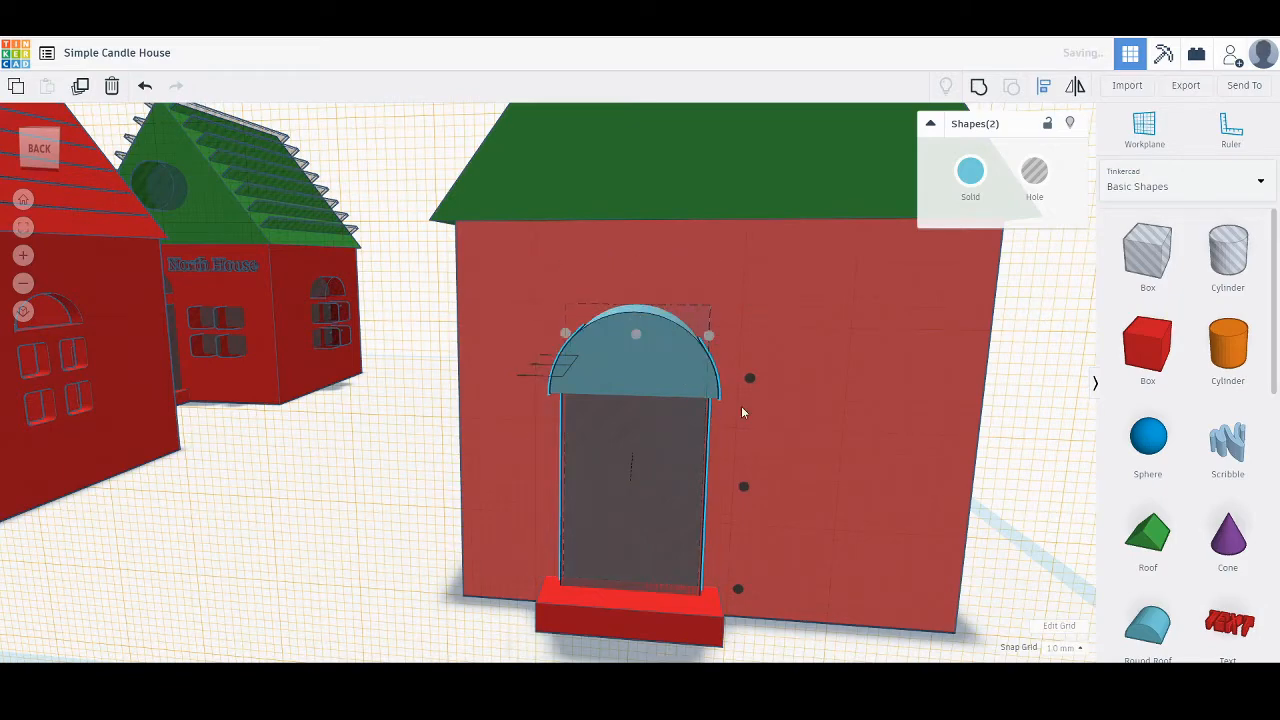
click(789, 467)
Reduce the arch's depth to 5.5 mm at the front wall and turn it into a hole.
right_drag(786, 470, 737, 517)
shift+click(388, 556)
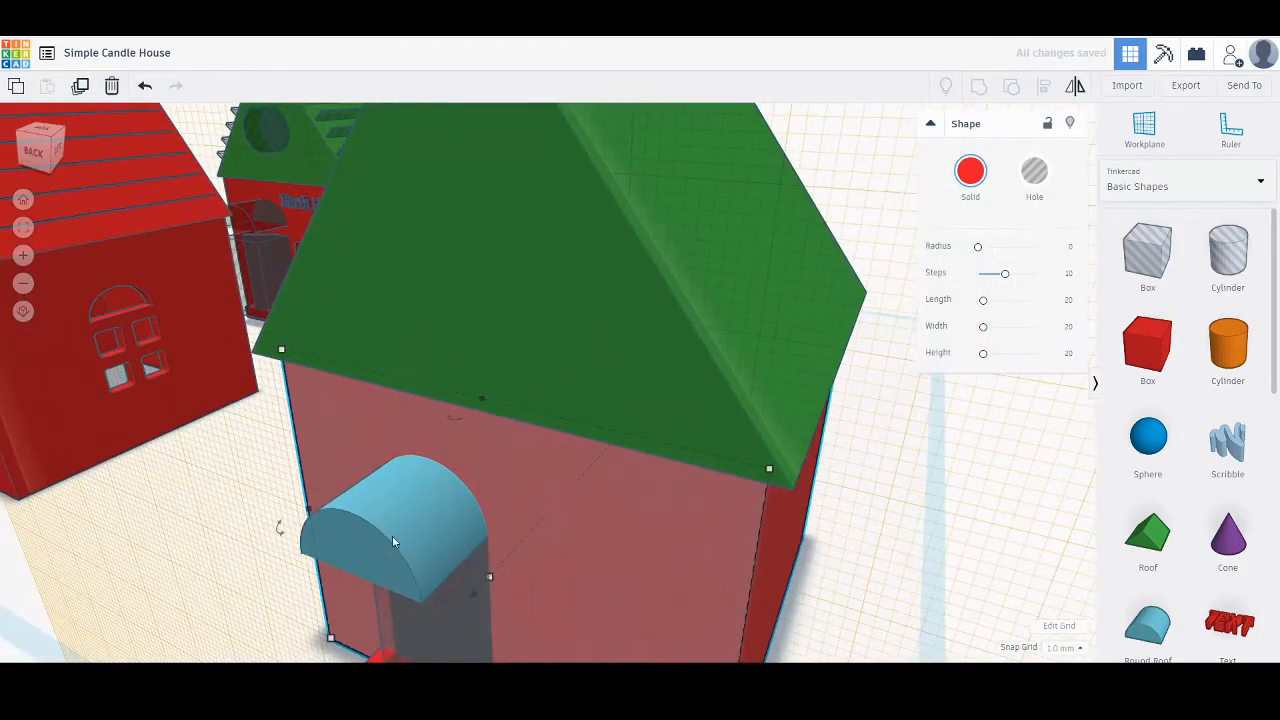
shift+click(347, 598)
drag(353, 547, 414, 493)
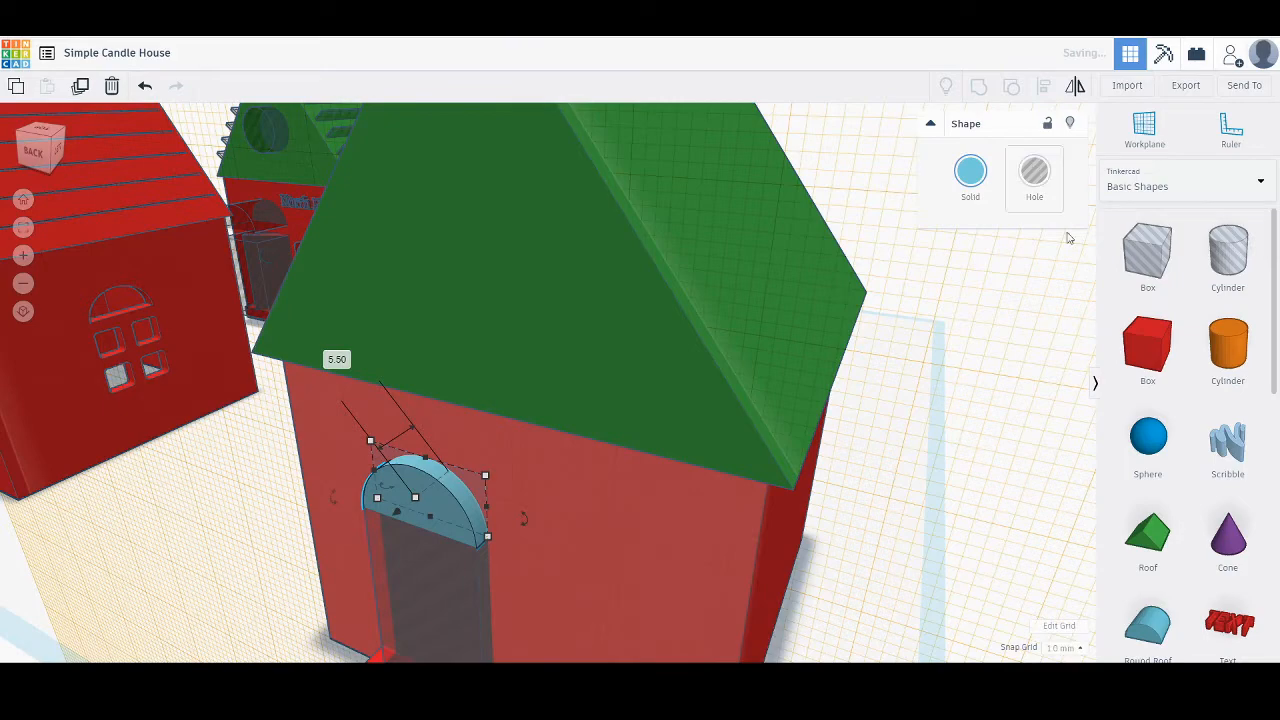
click(1034, 171)
key(f)
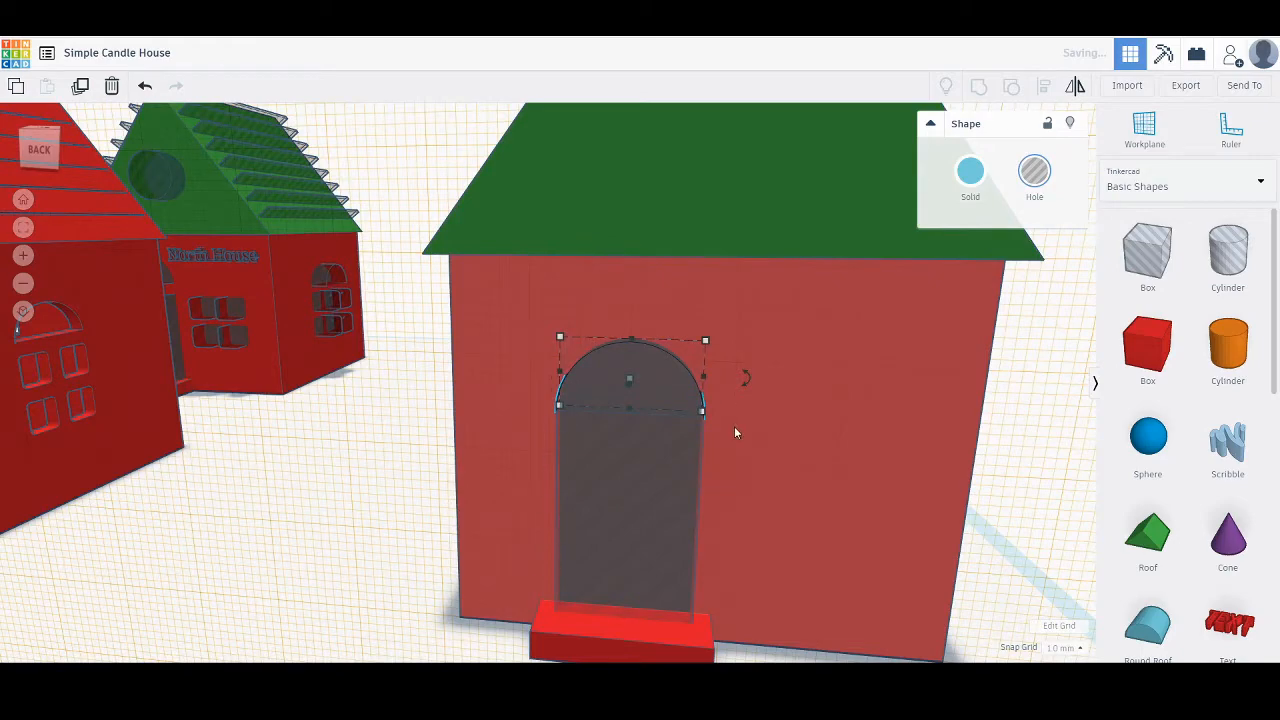
Raise the arch hole to leave a narrow strip of wall above the door hole, as on the example house.
right_drag(269, 398, 232, 498)
right_drag(286, 442, 361, 221)
right_drag(430, 287, 425, 286)
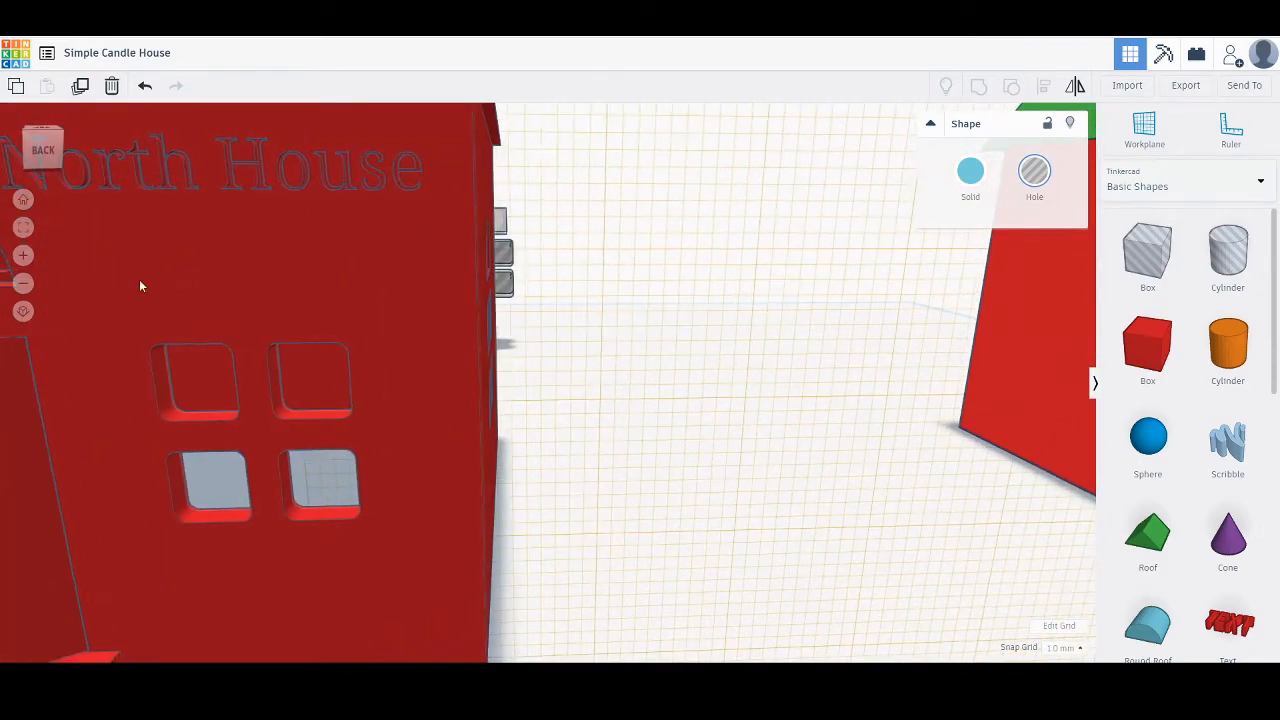
scroll(454, 325, down, 4)
right_drag(560, 371, 279, 469)
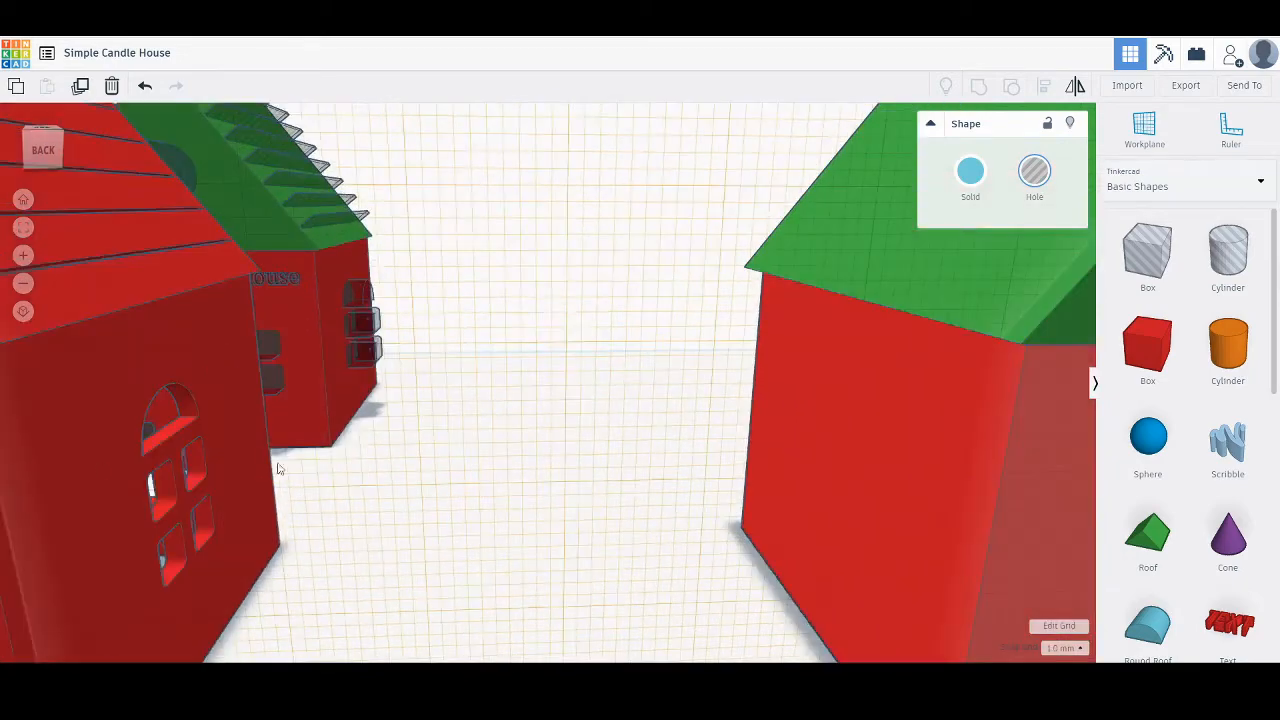
right_drag(880, 457, 380, 447)
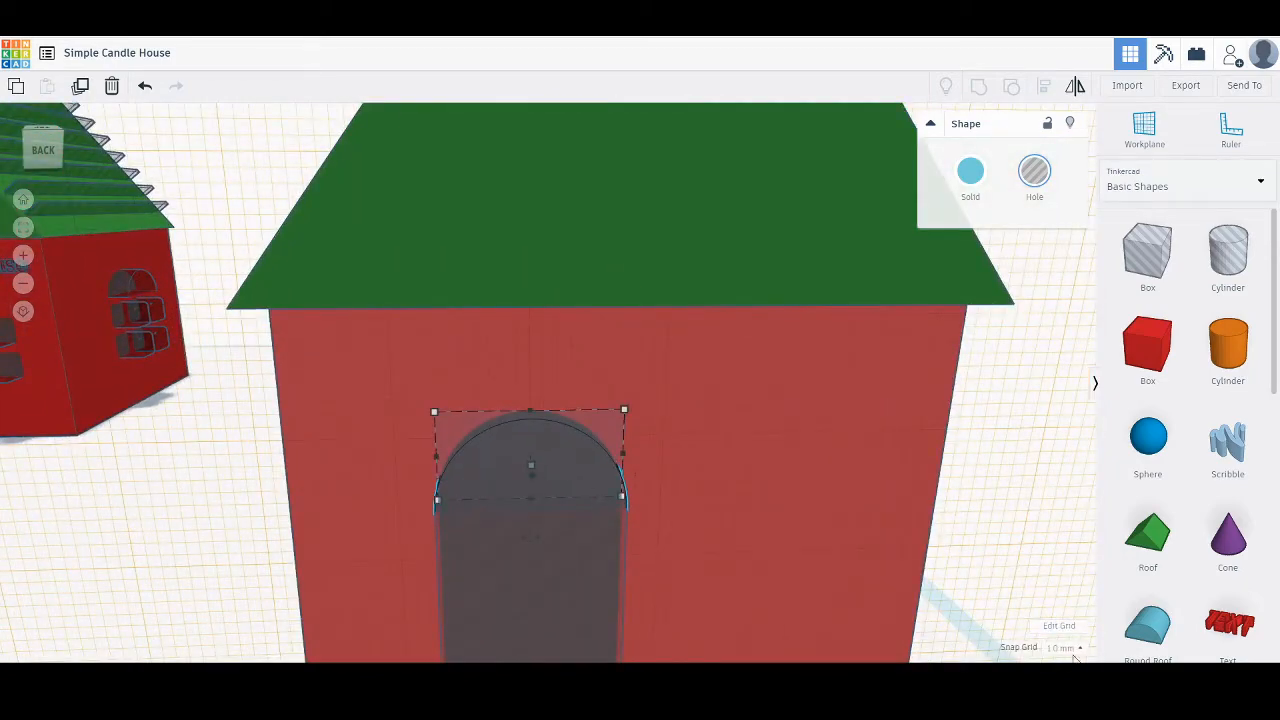
key(ctrl+Up)
key(ctrl+Up)
key(ctrl+Up)
key(ctrl+Up)
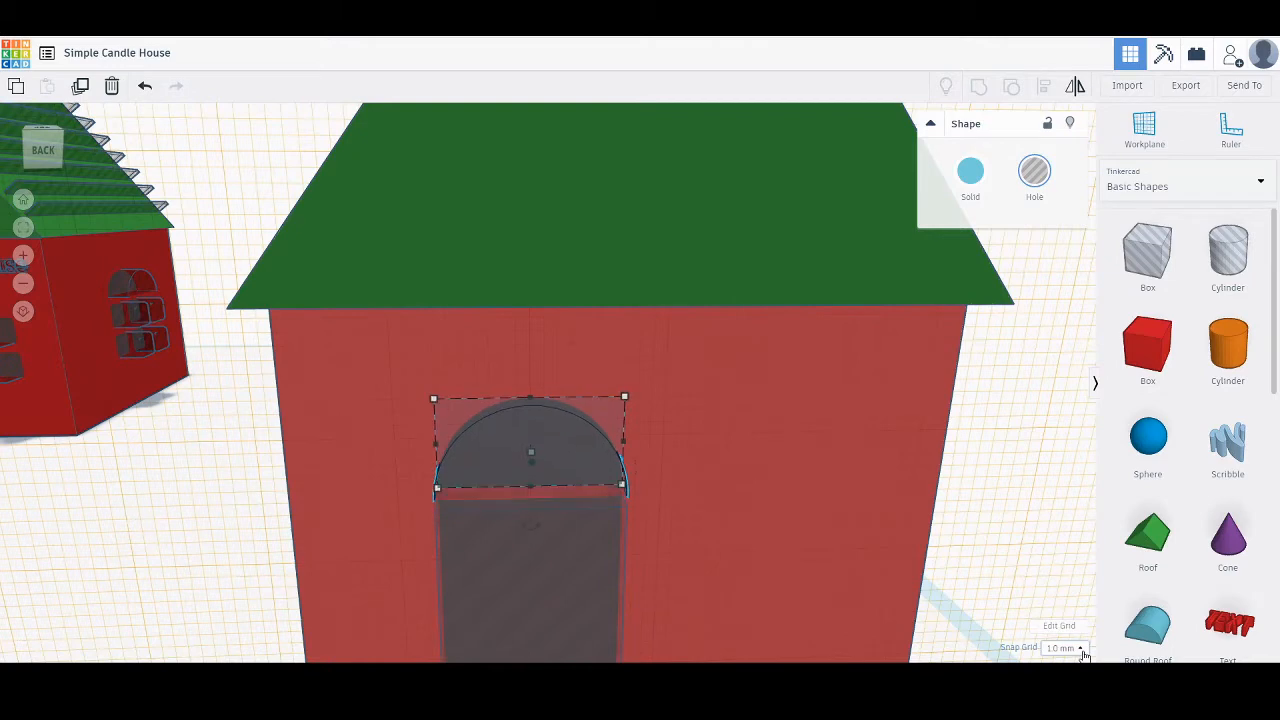
click(1024, 477)
Compare the door and arch openings with the entrance of the North House example.
scroll(685, 460, down, 3)
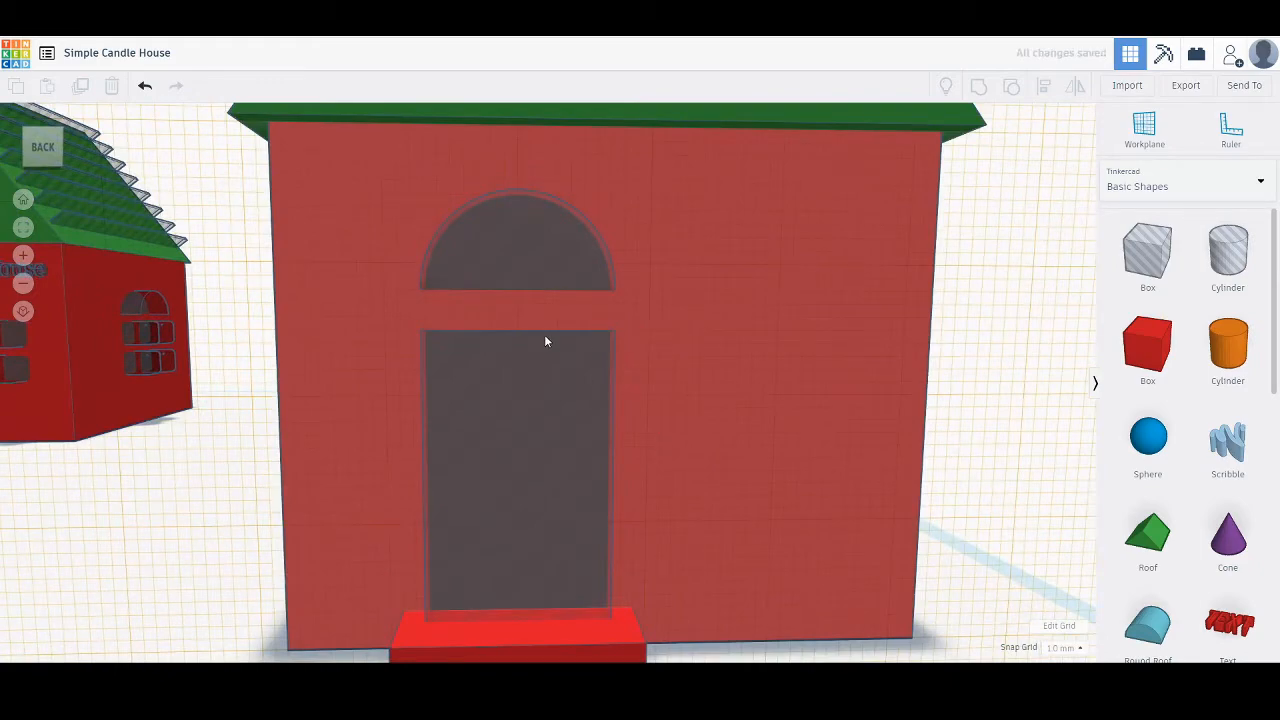
scroll(560, 356, down, 4)
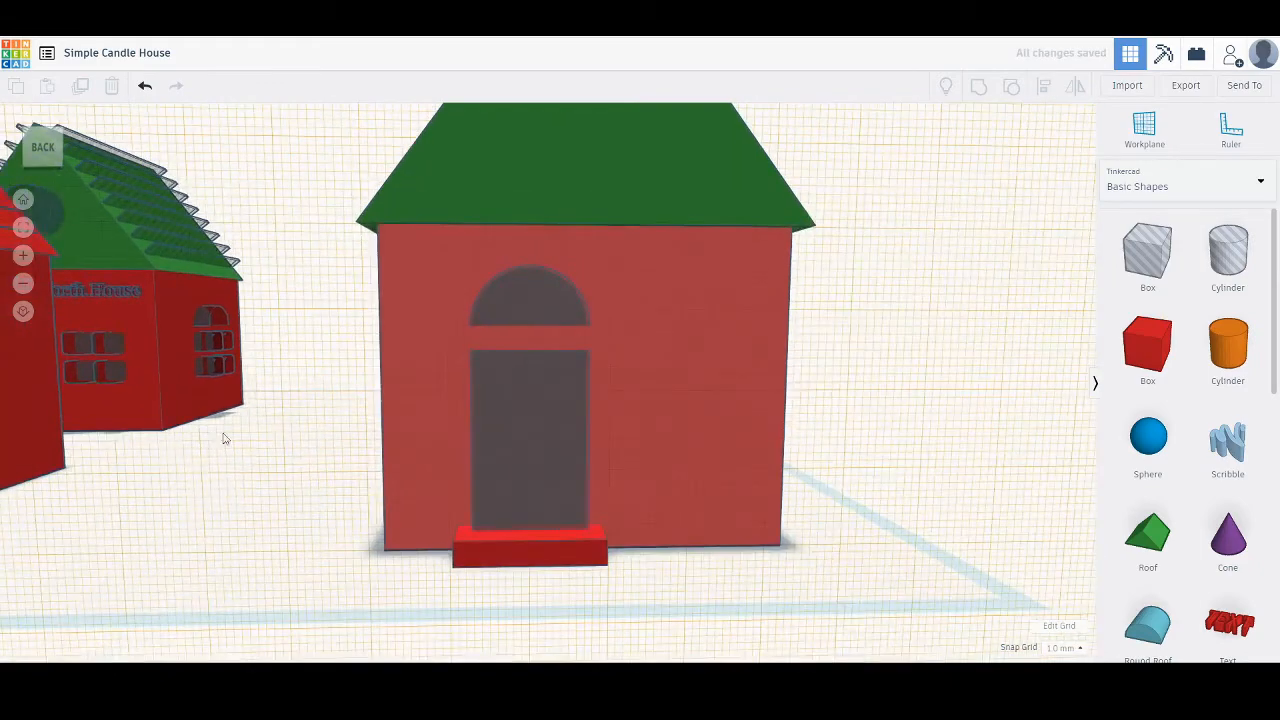
scroll(211, 382, down, 3)
middle_drag(211, 382, 637, 434)
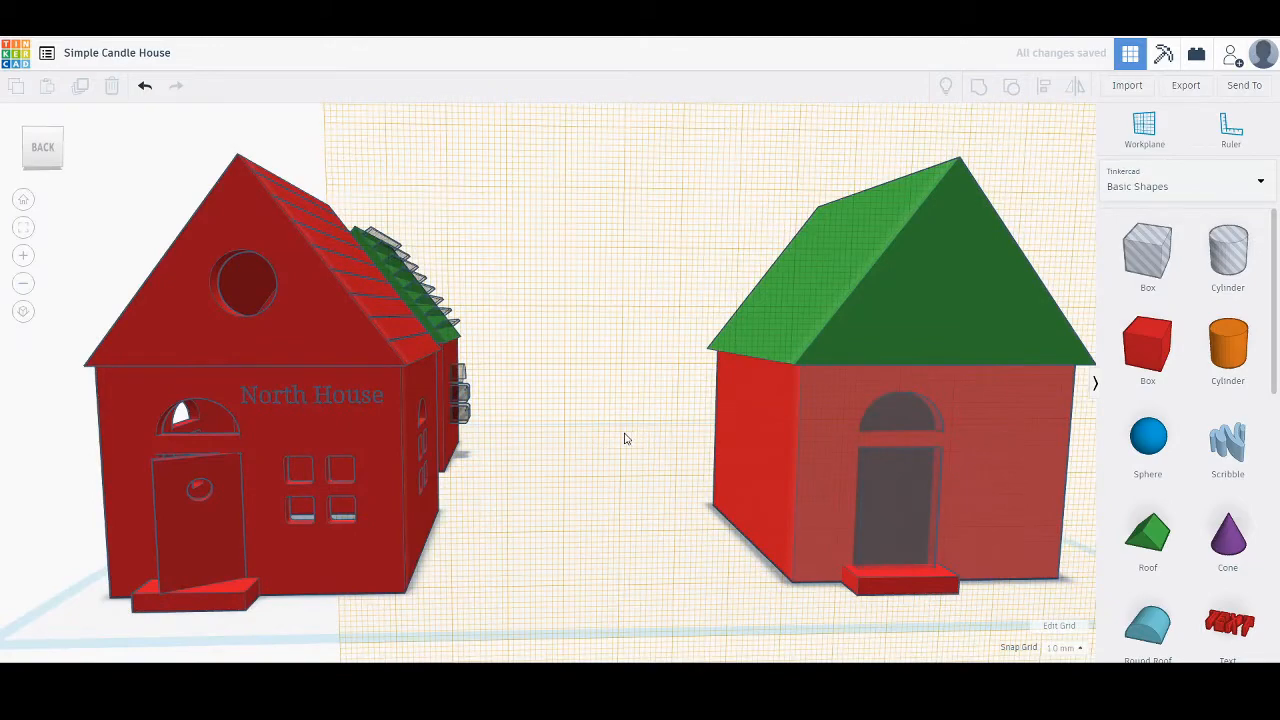
right_drag(624, 438, 284, 463)
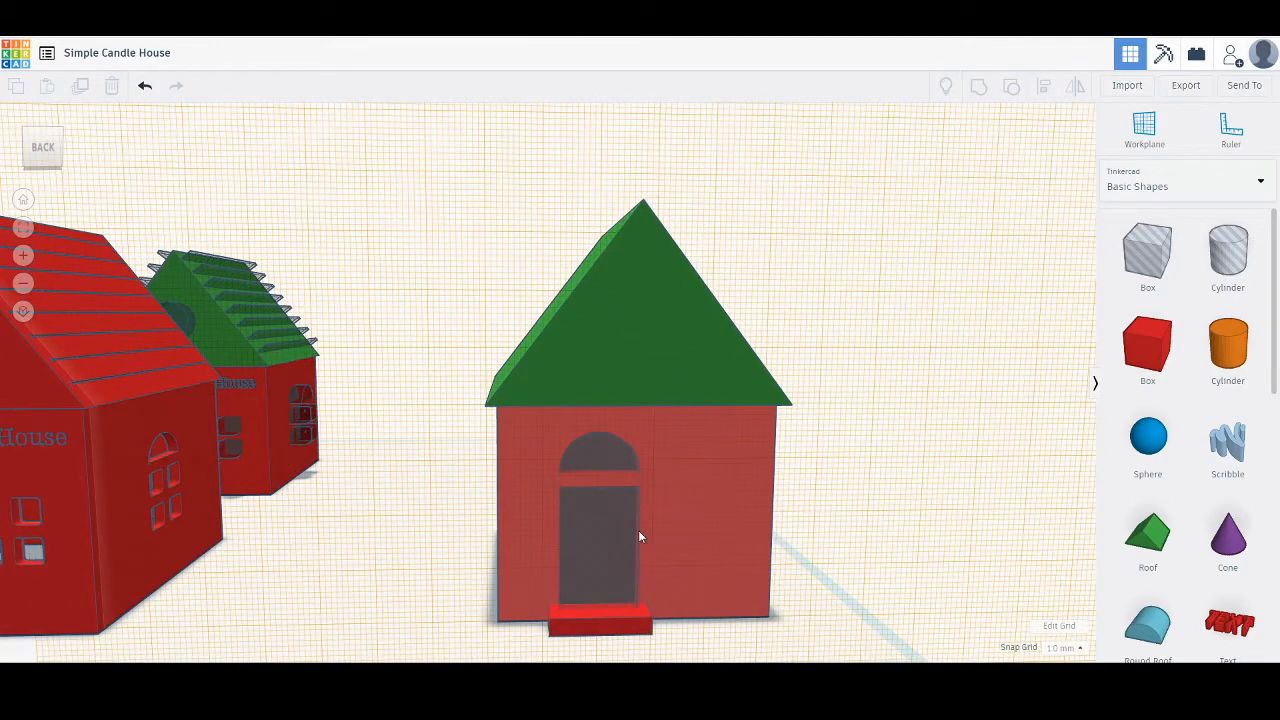
right_drag(650, 585, 369, 528)
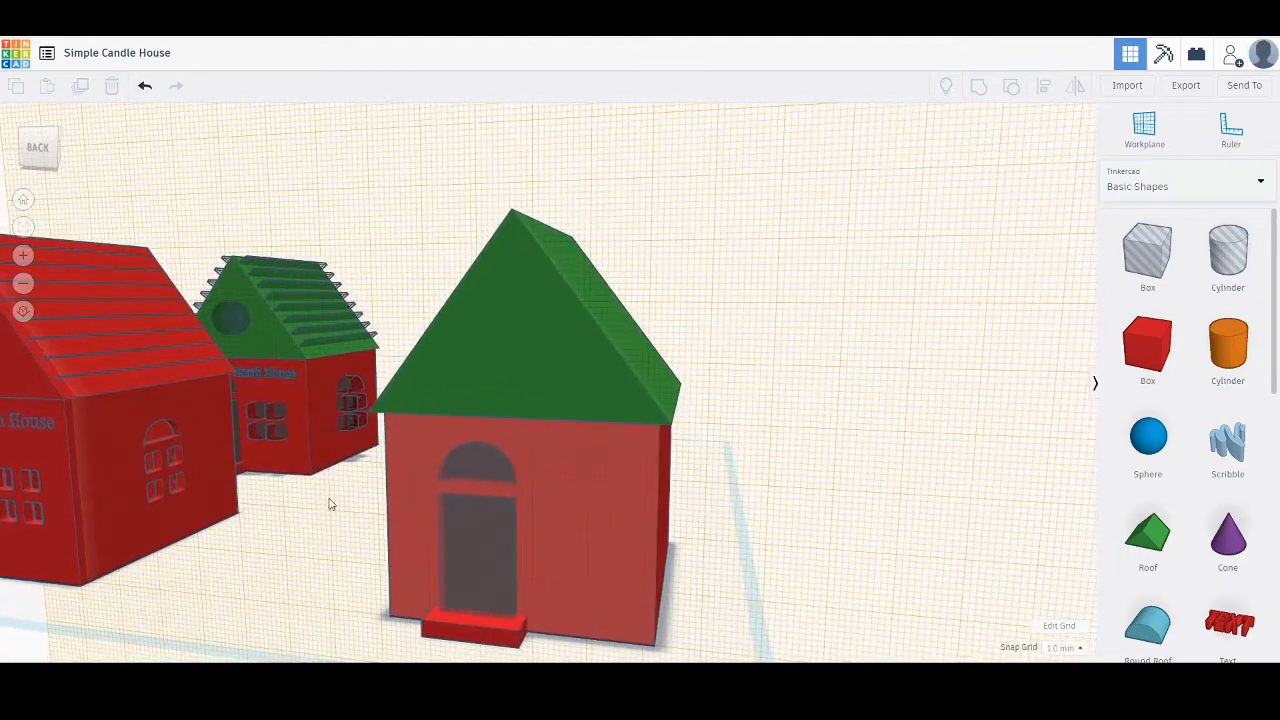
middle_drag(333, 505, 481, 478)
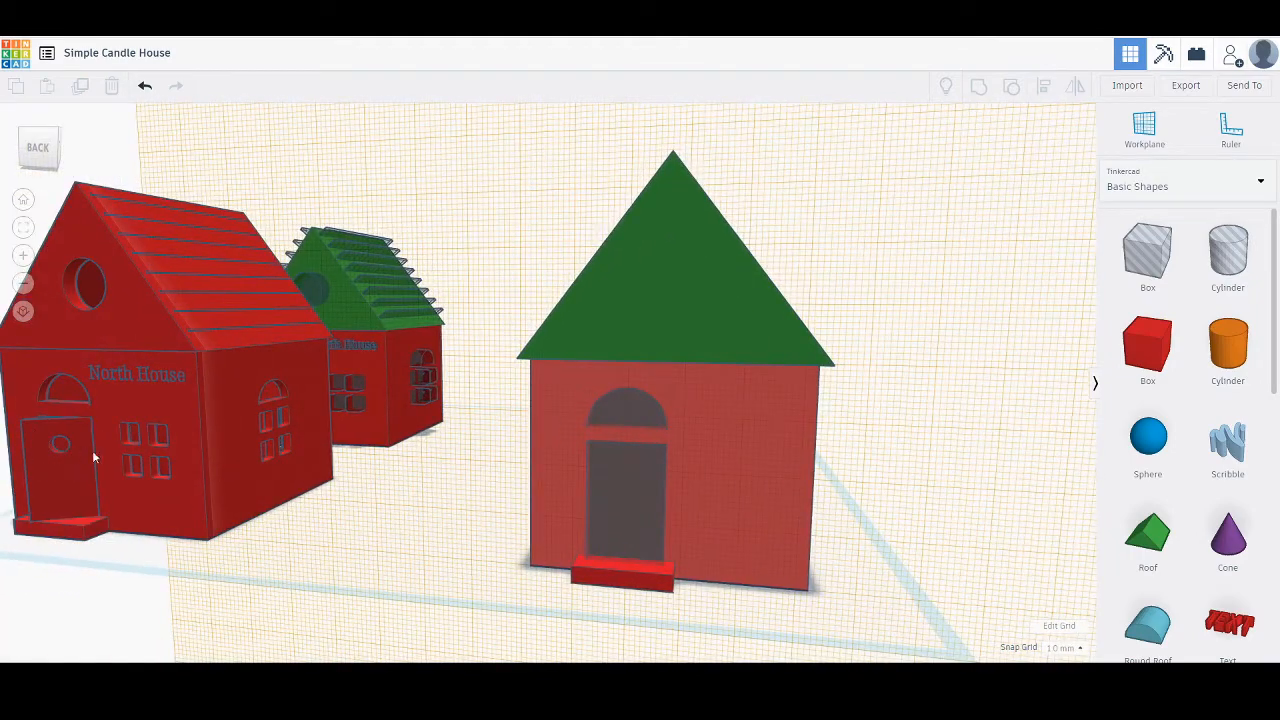
Examine the four-pane and arched windows on the North House example's front and side walls alongside the new house.
right_drag(92, 450, 158, 474)
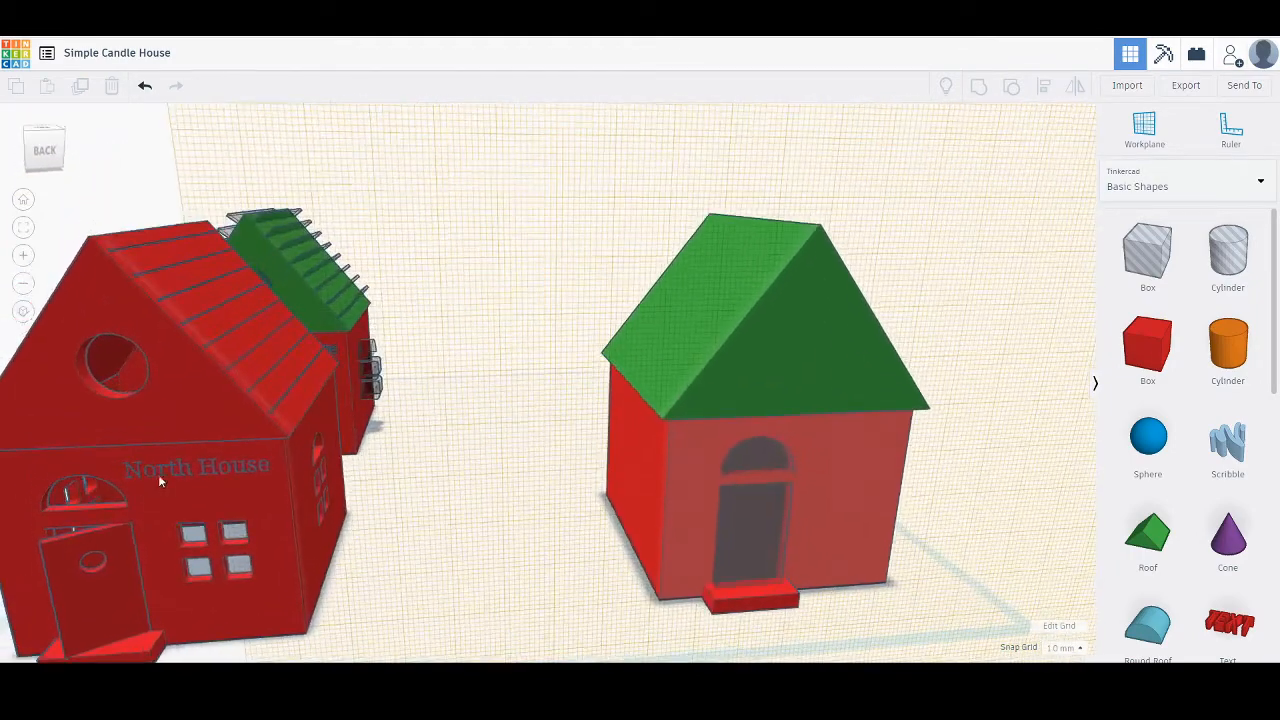
right_drag(197, 521, 248, 437)
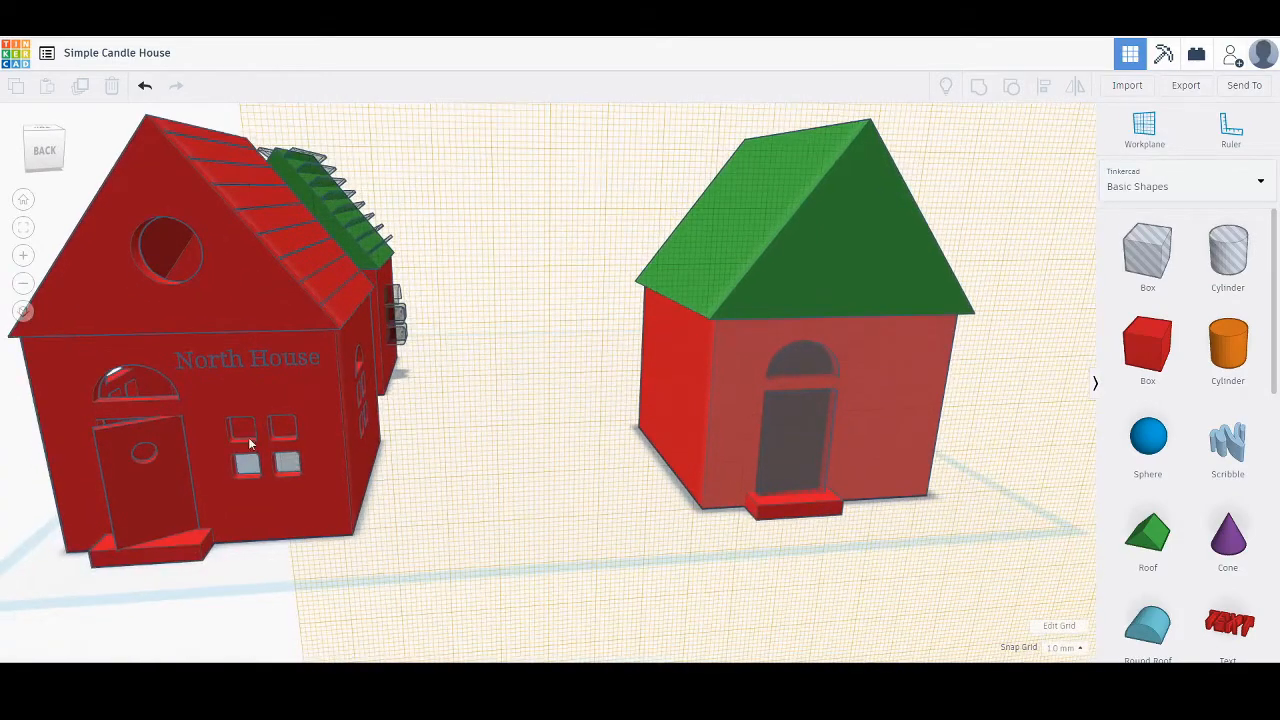
scroll(243, 434, up, 3)
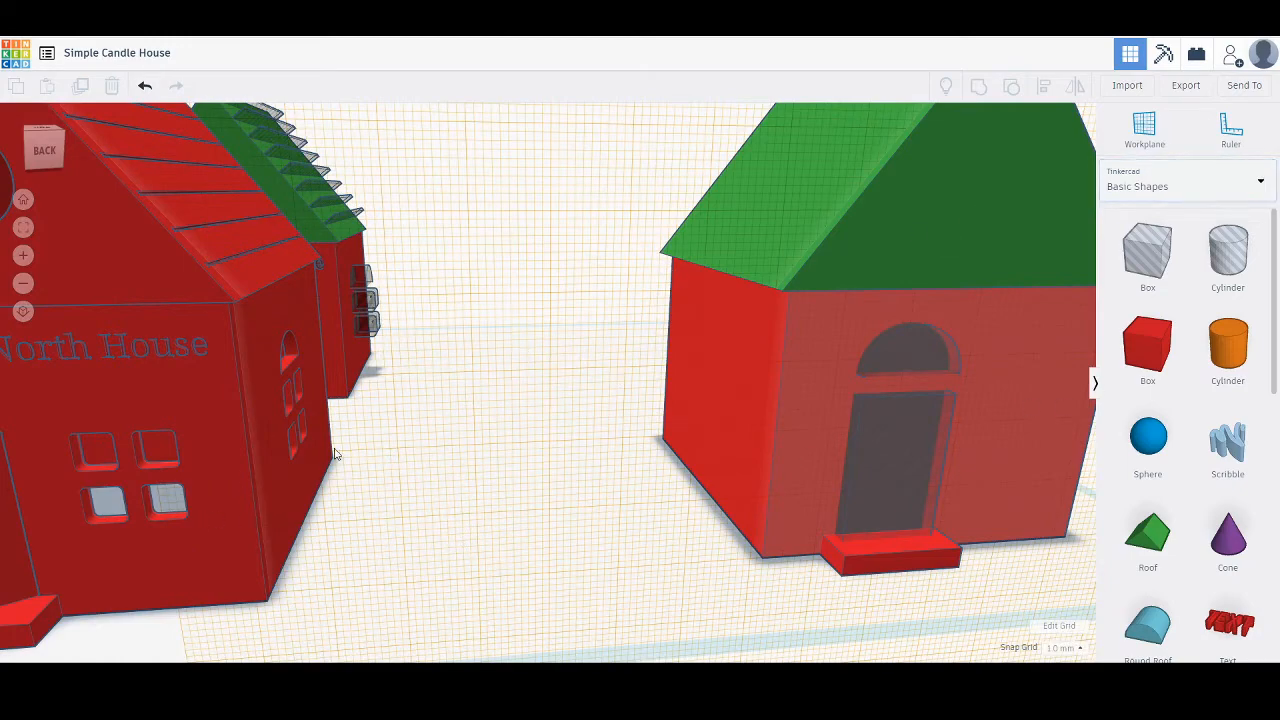
scroll(217, 470, down, 4)
scroll(242, 449, up, 2)
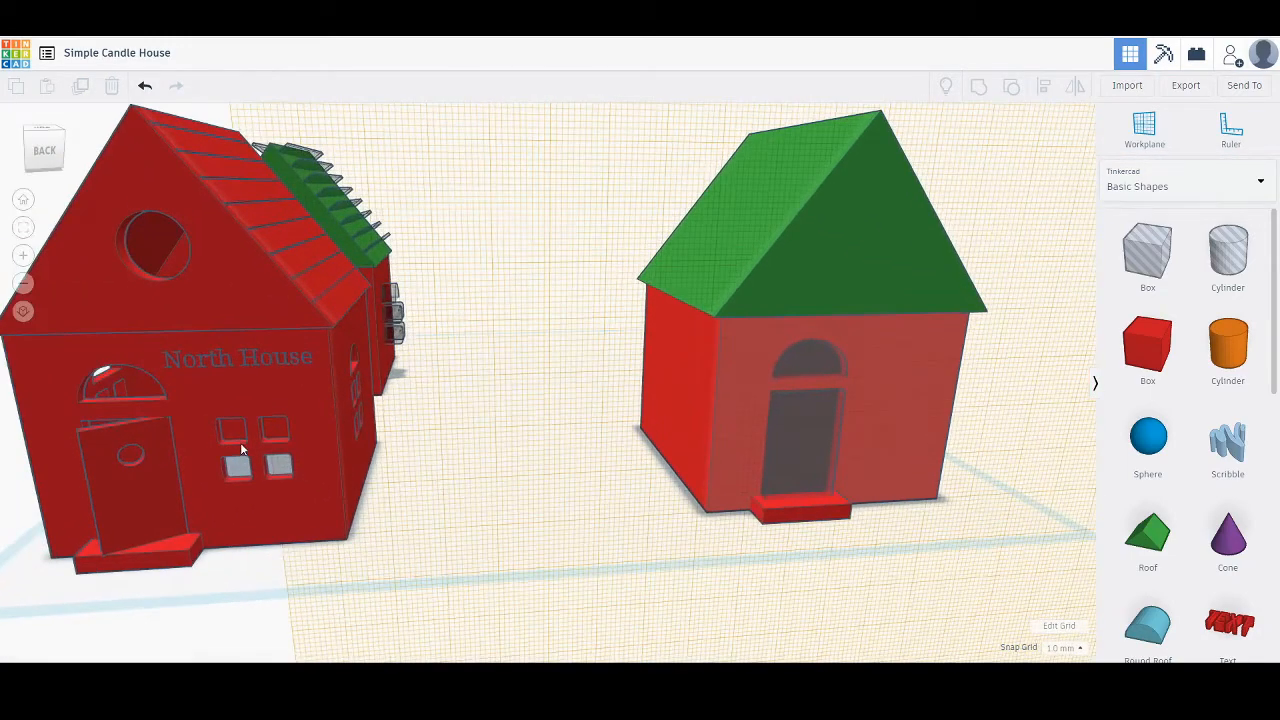
scroll(242, 449, up, 3)
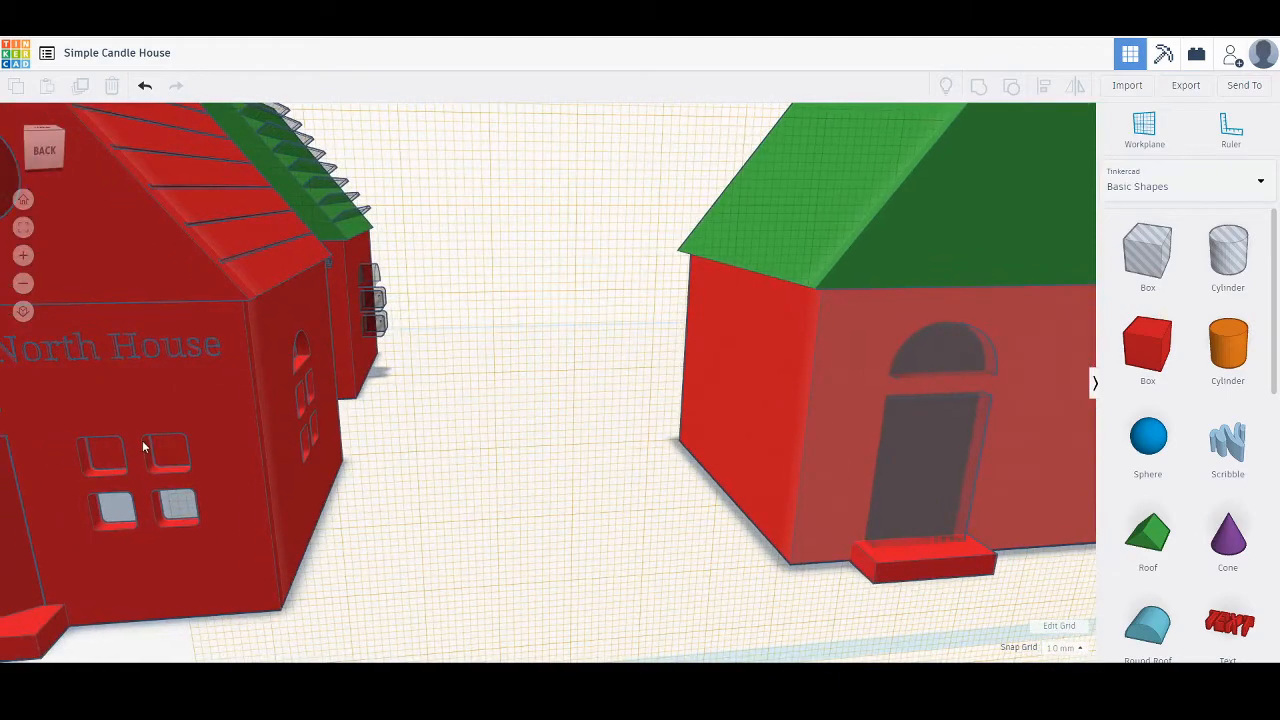
right_drag(143, 449, 2, 497)
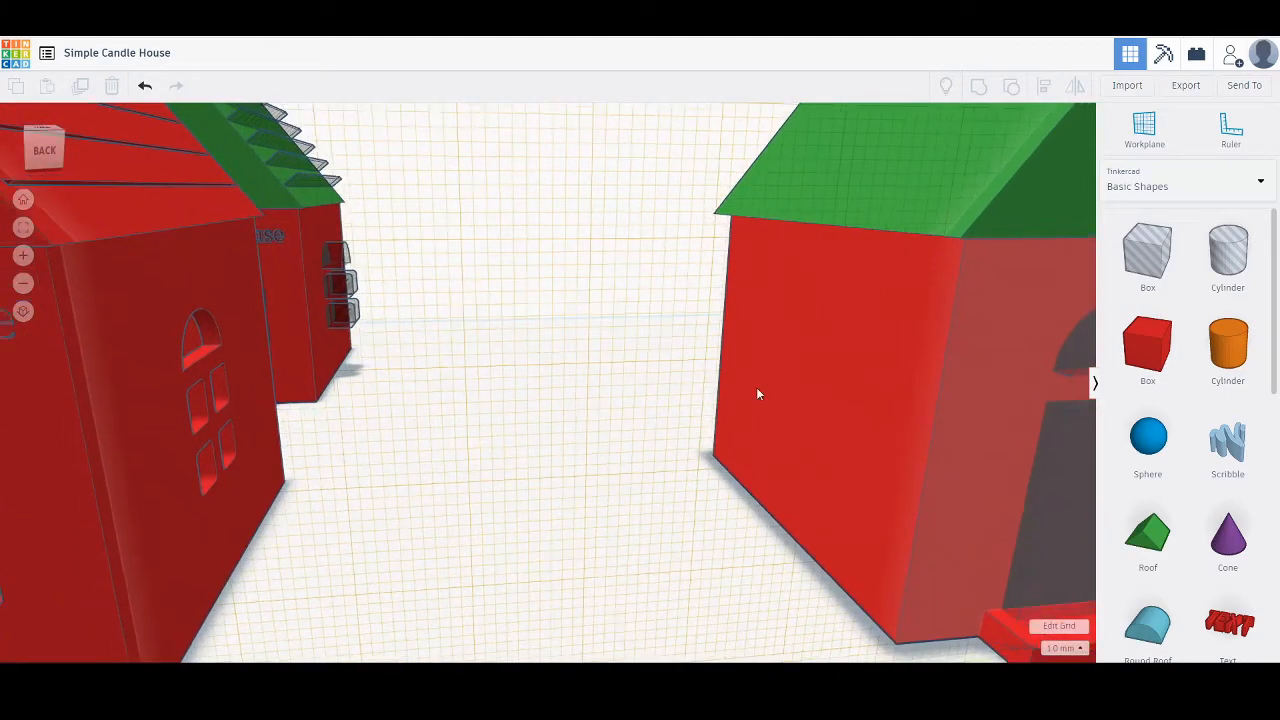
scroll(757, 393, down, 5)
right_drag(836, 403, 757, 408)
scroll(700, 432, up, 5)
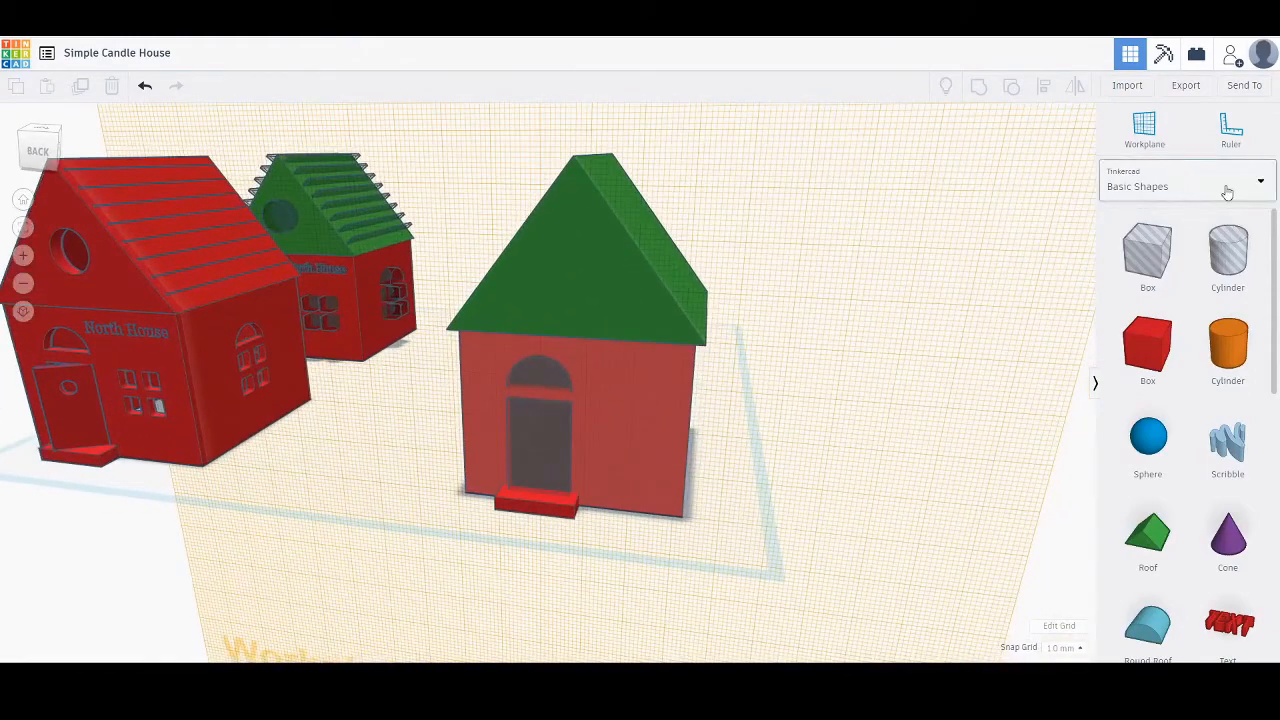
Switch the shape library to the complete collection of shape generators.
click(1188, 190)
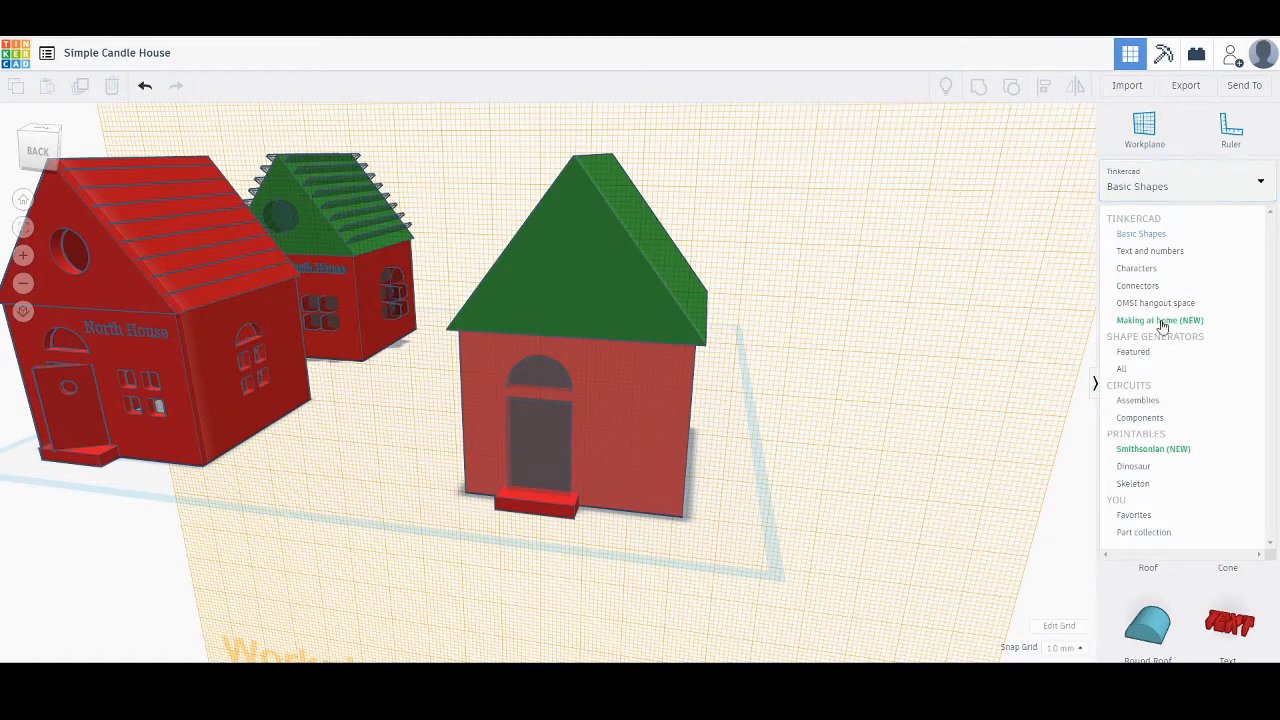
click(1138, 367)
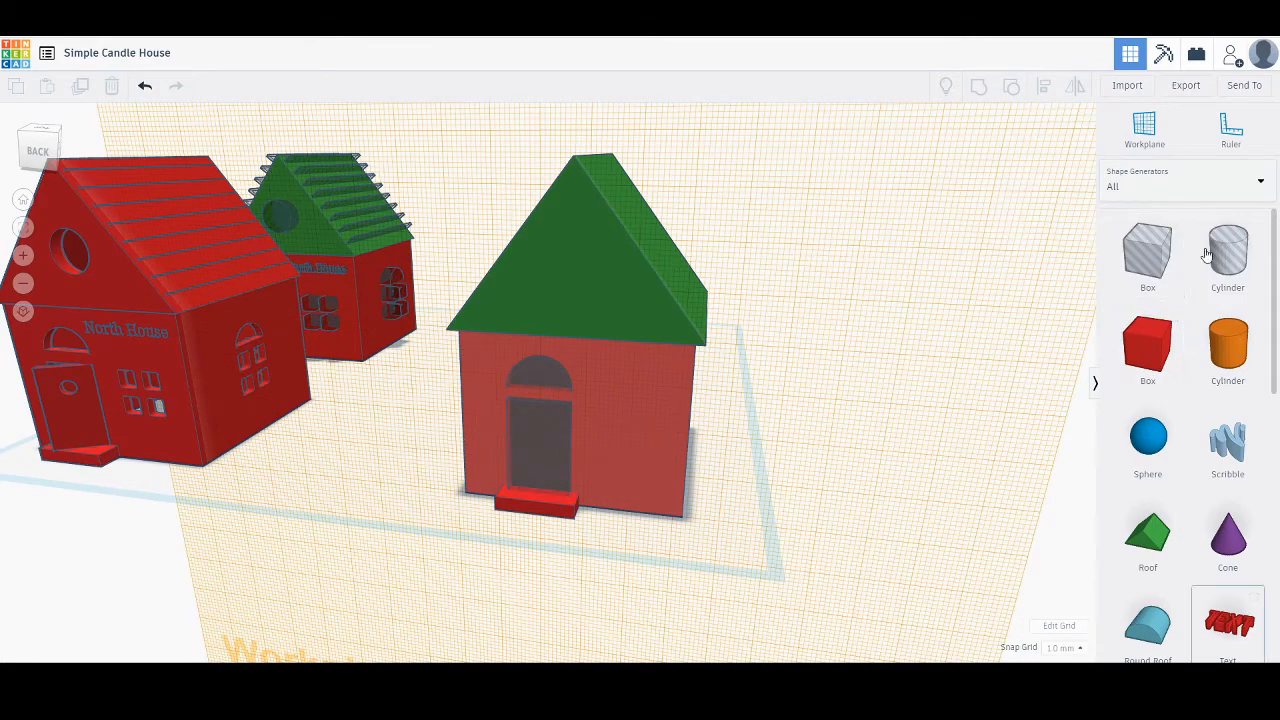
click(1185, 196)
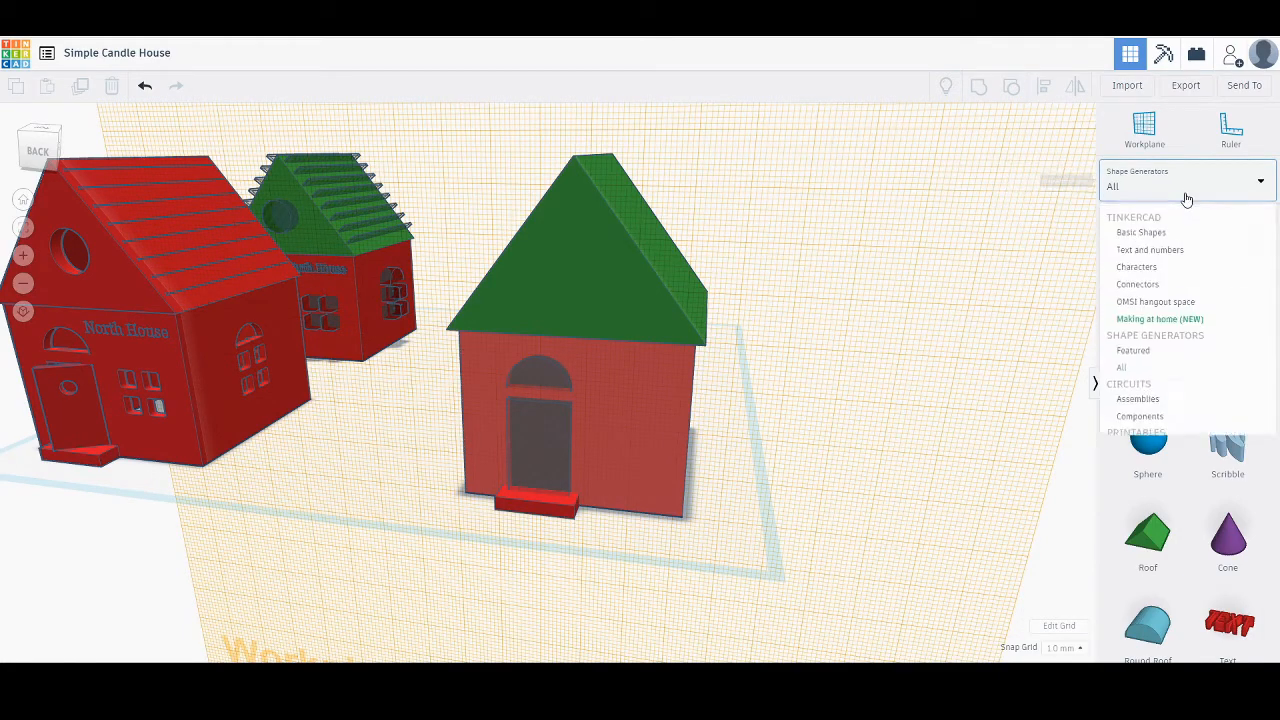
click(1131, 374)
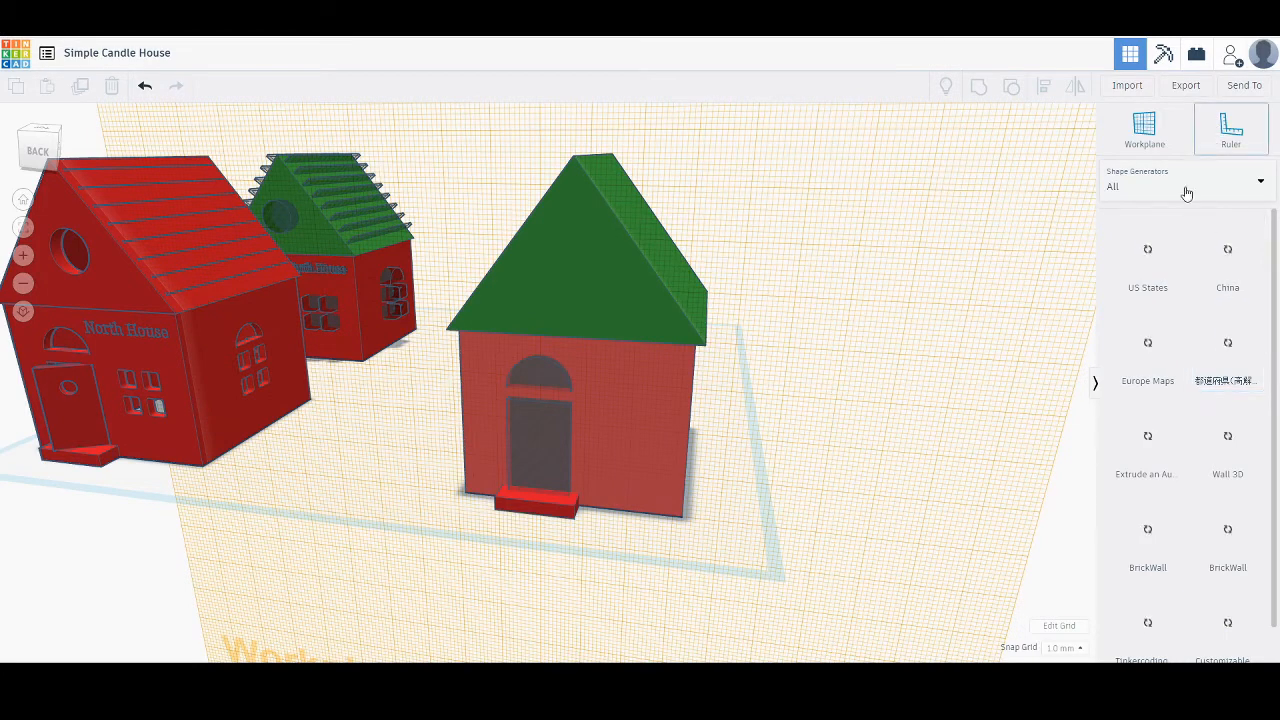
scroll(1276, 268, down, 2)
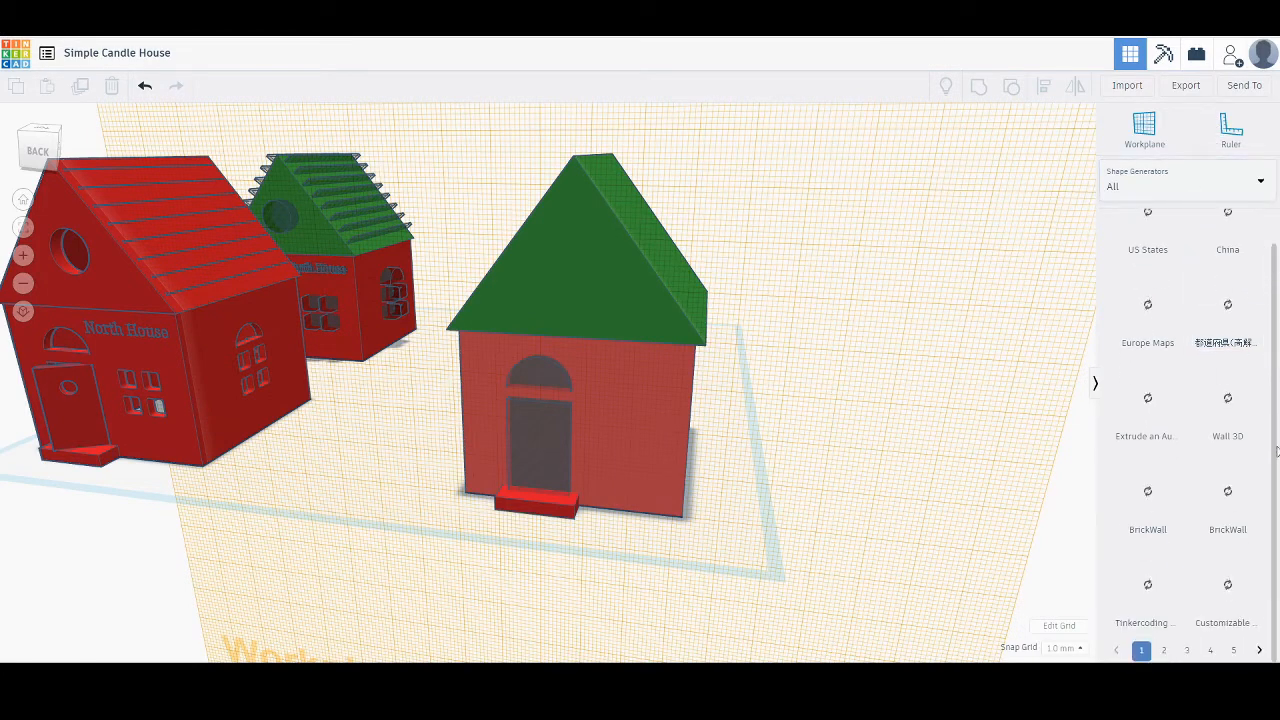
Find the rounded cube on page 10 of the shape generators and place one against the front wall beside the doorway.
click(1210, 651)
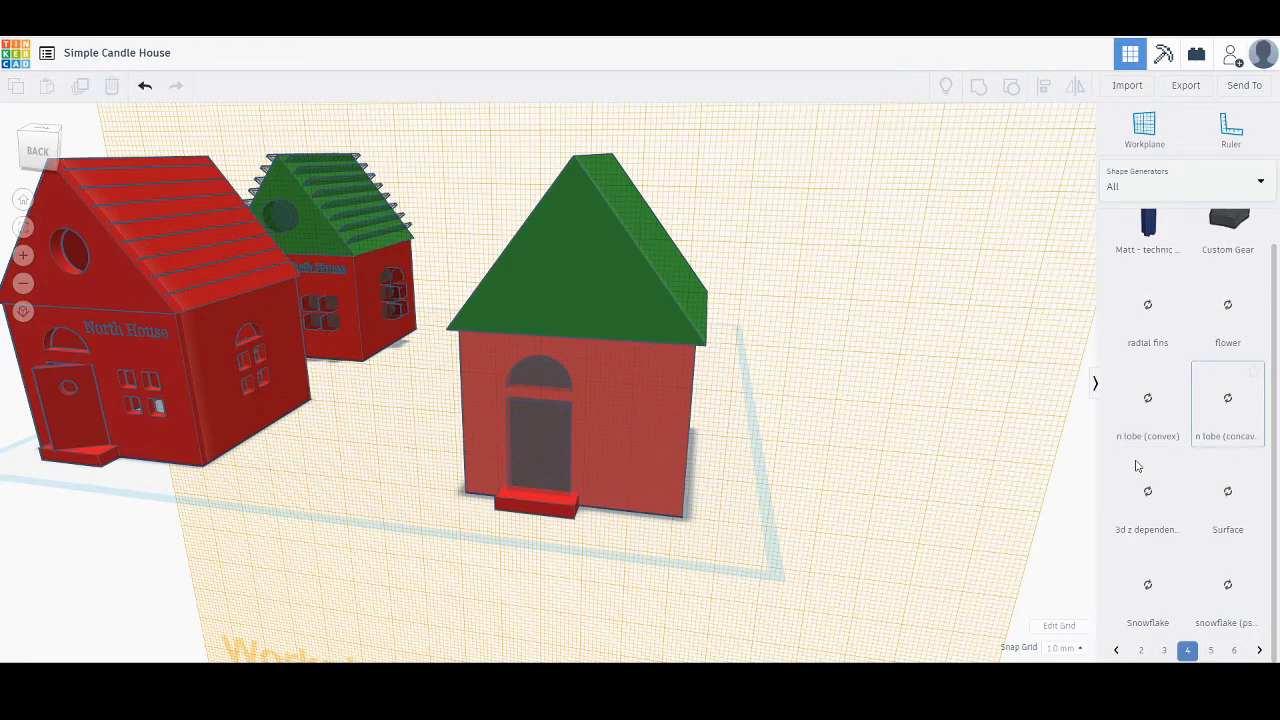
scroll(1200, 408, up, 1)
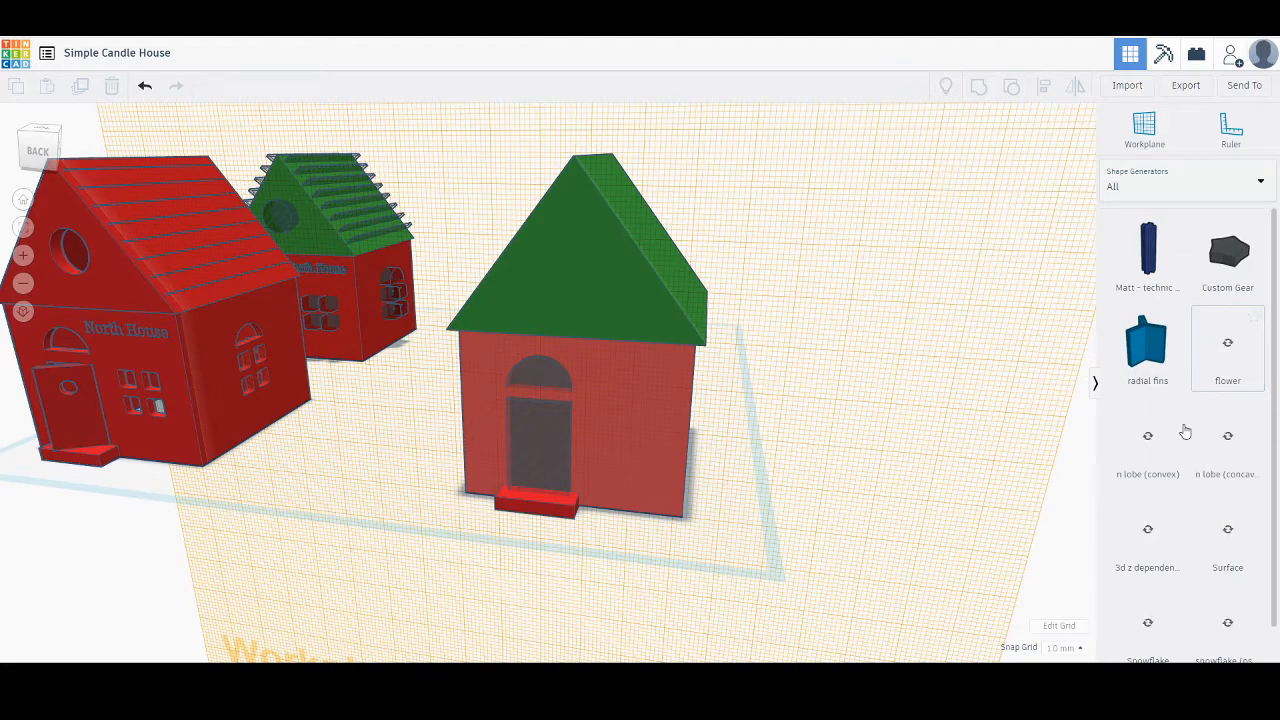
scroll(1170, 400, down, 1)
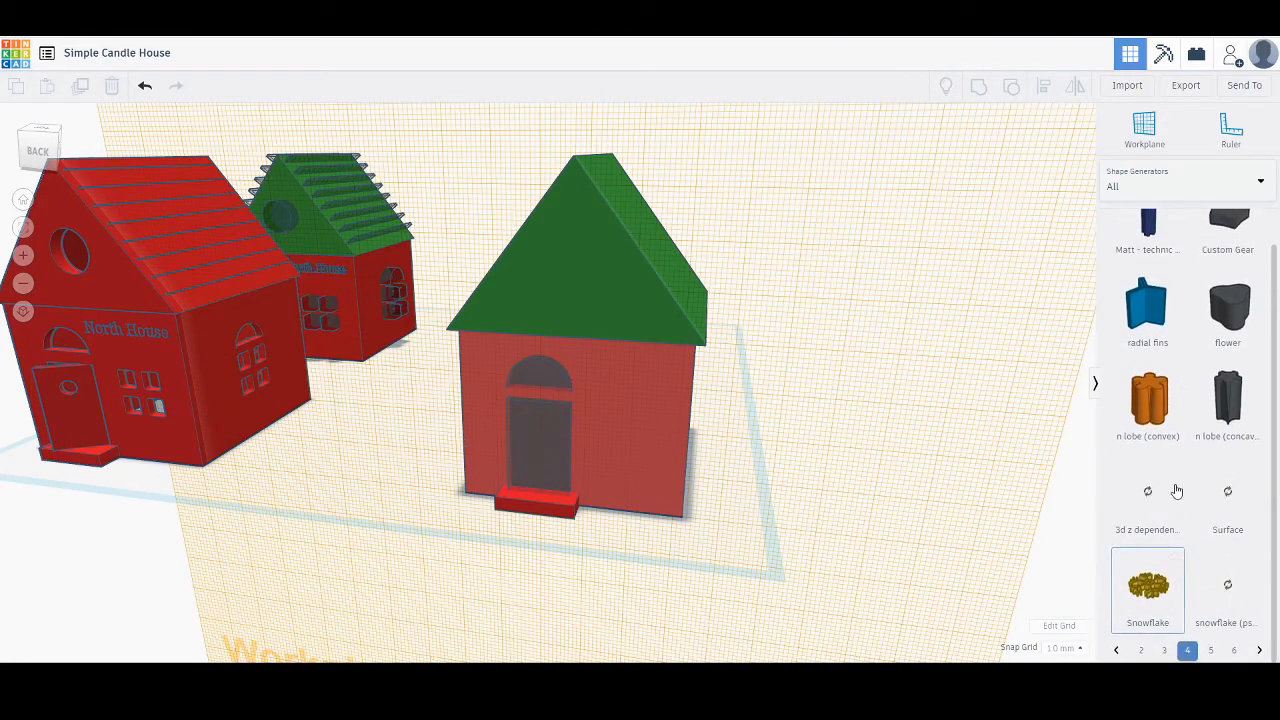
click(1212, 651)
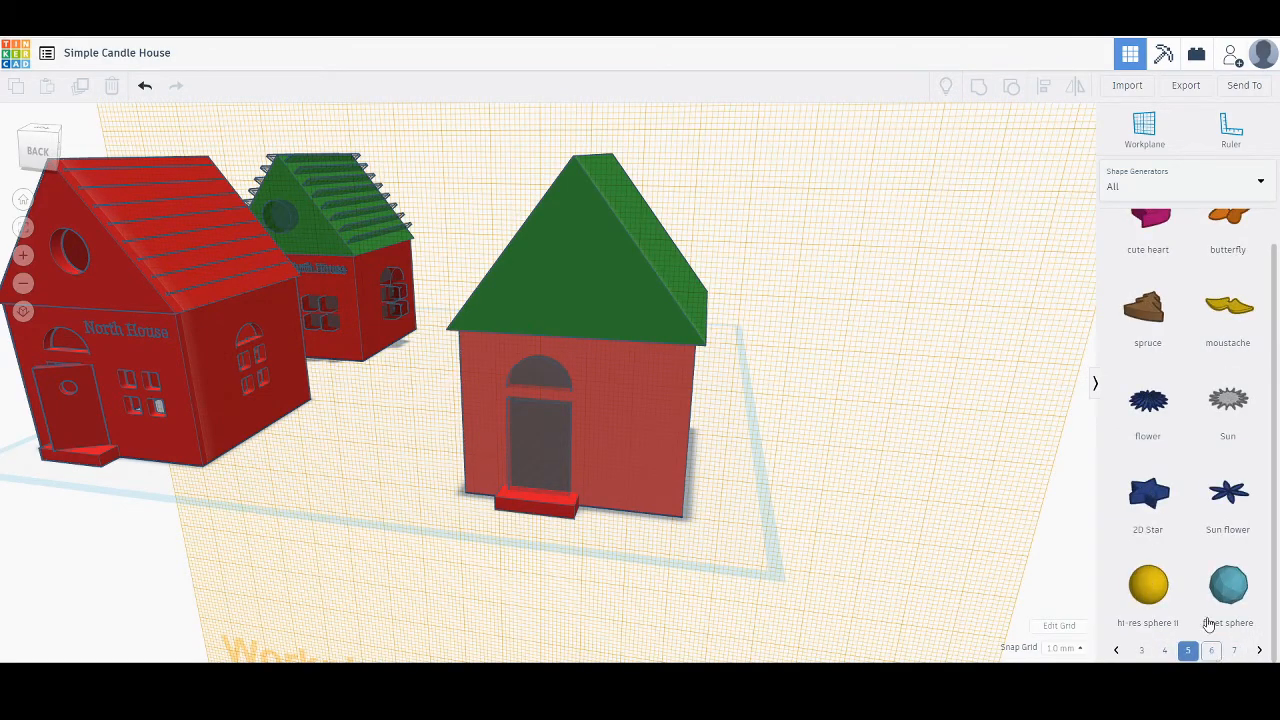
scroll(1180, 560, up, 1)
scroll(1188, 583, down, 1)
click(1211, 651)
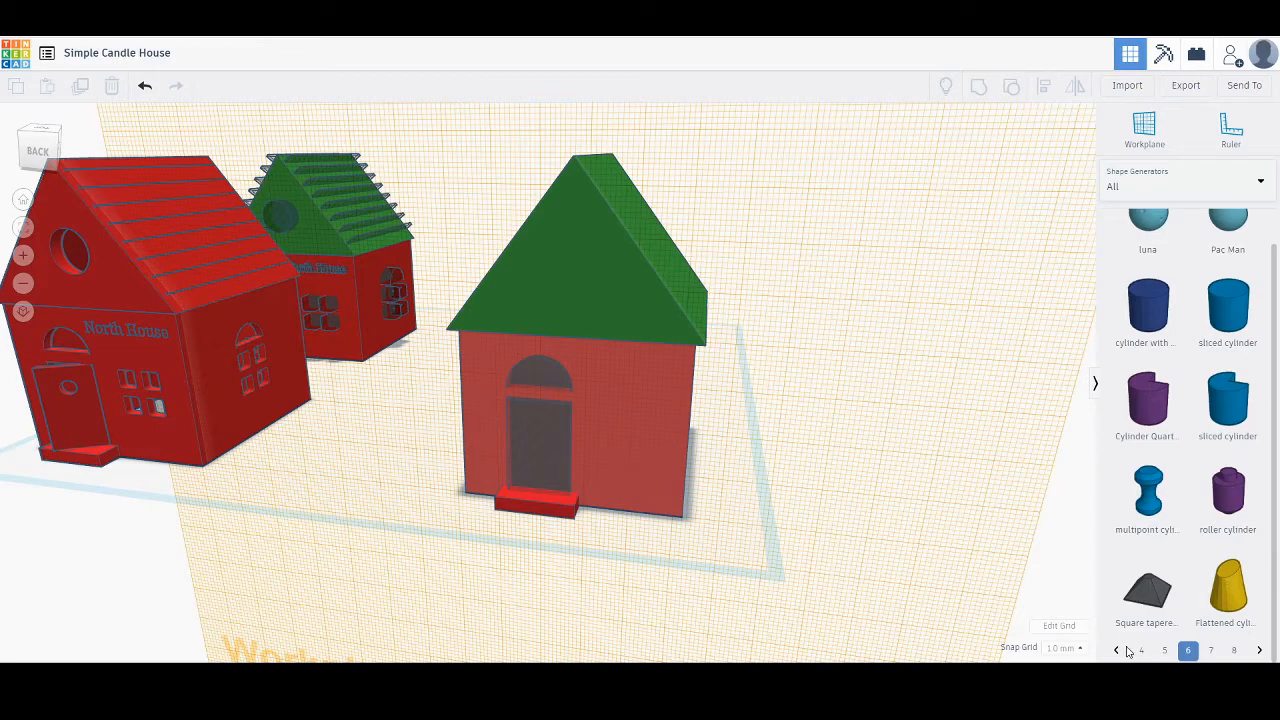
click(1210, 651)
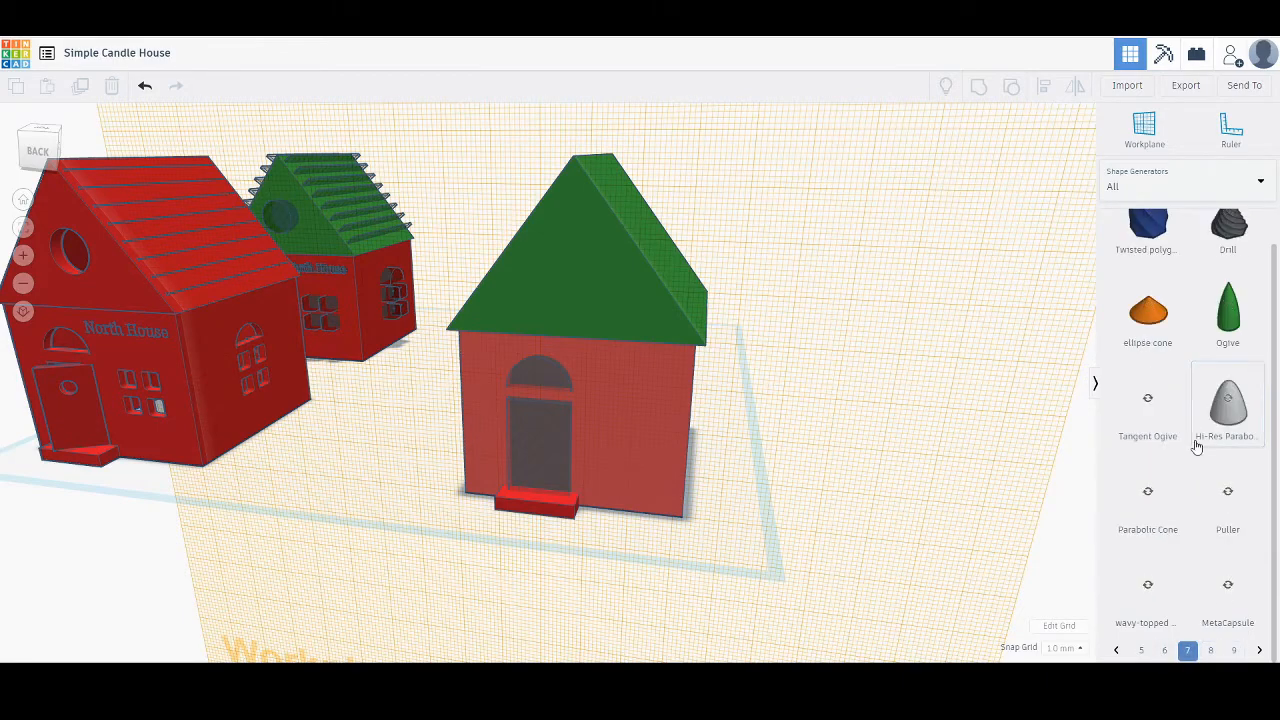
scroll(1197, 449, down, 1)
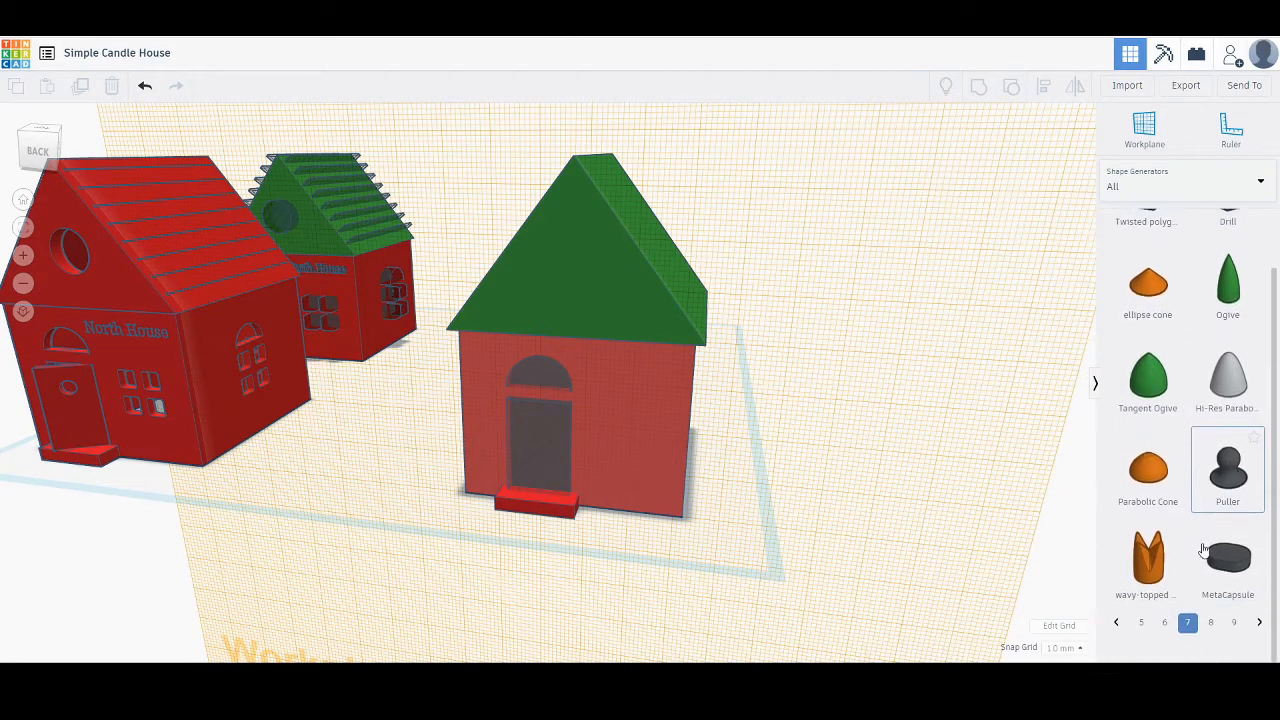
click(1211, 651)
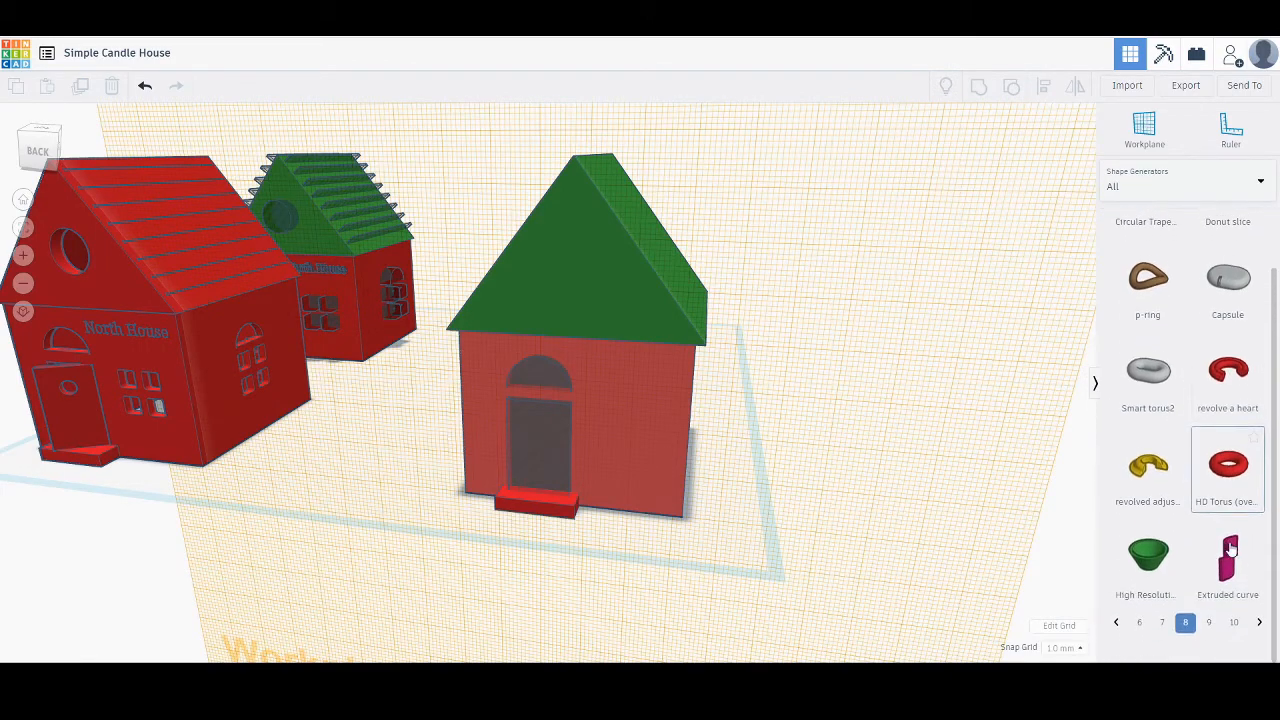
click(1209, 651)
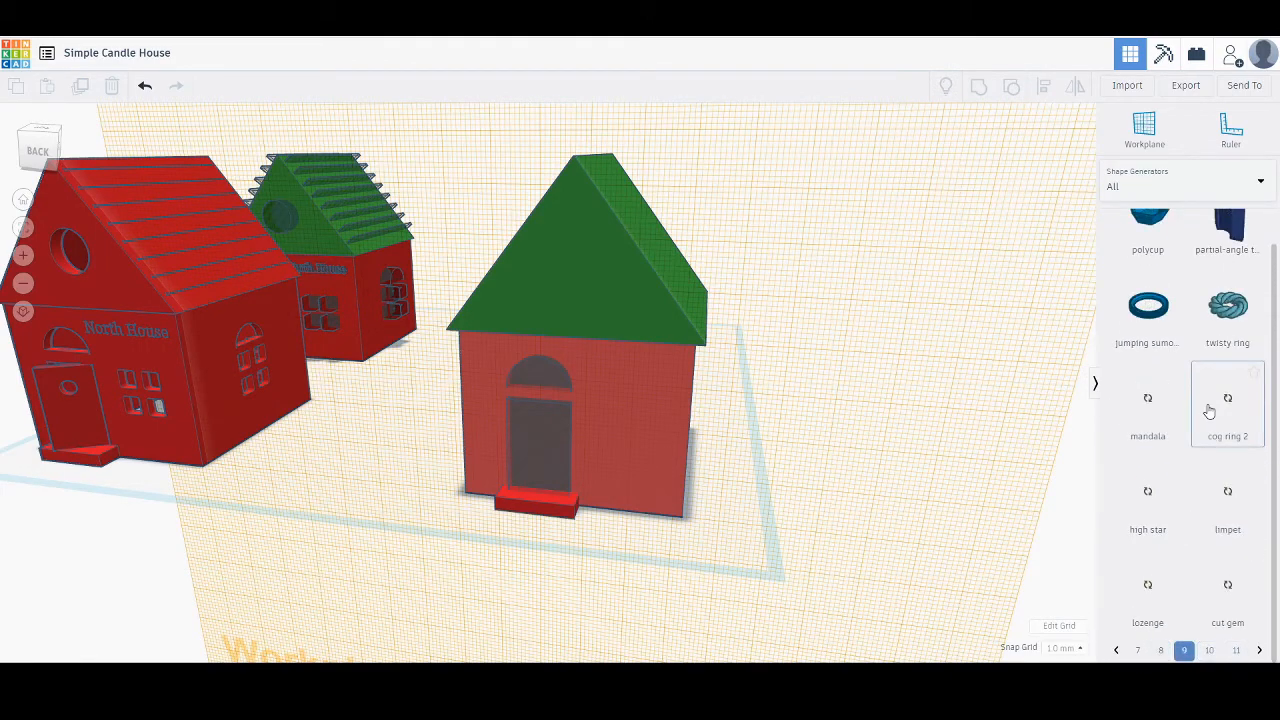
scroll(1201, 540, down, 1)
scroll(1201, 540, up, 1)
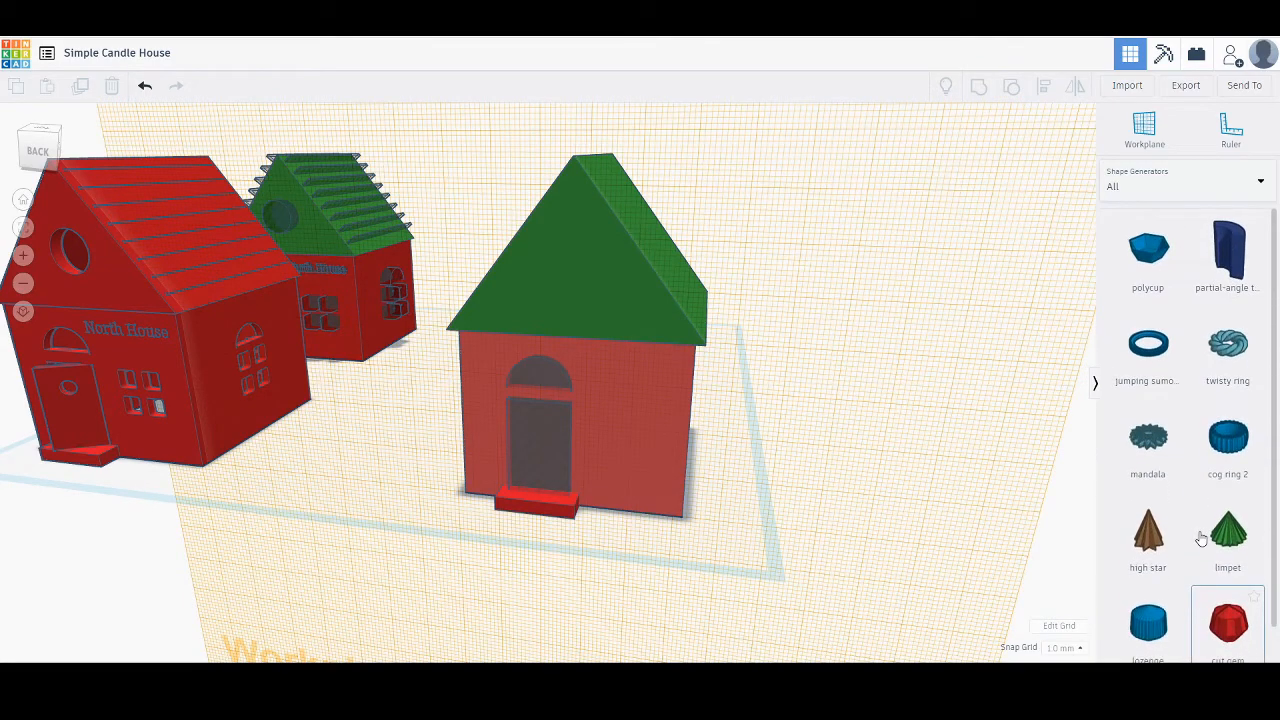
click(1211, 651)
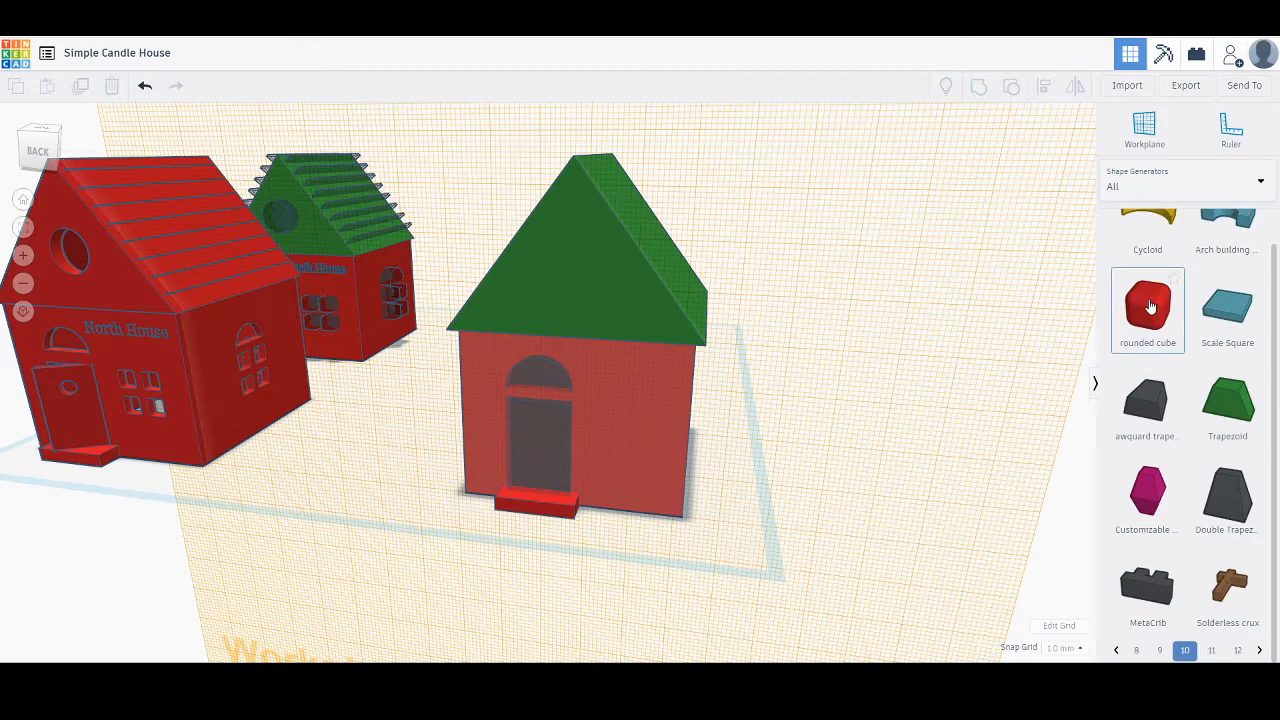
drag(743, 525, 644, 462)
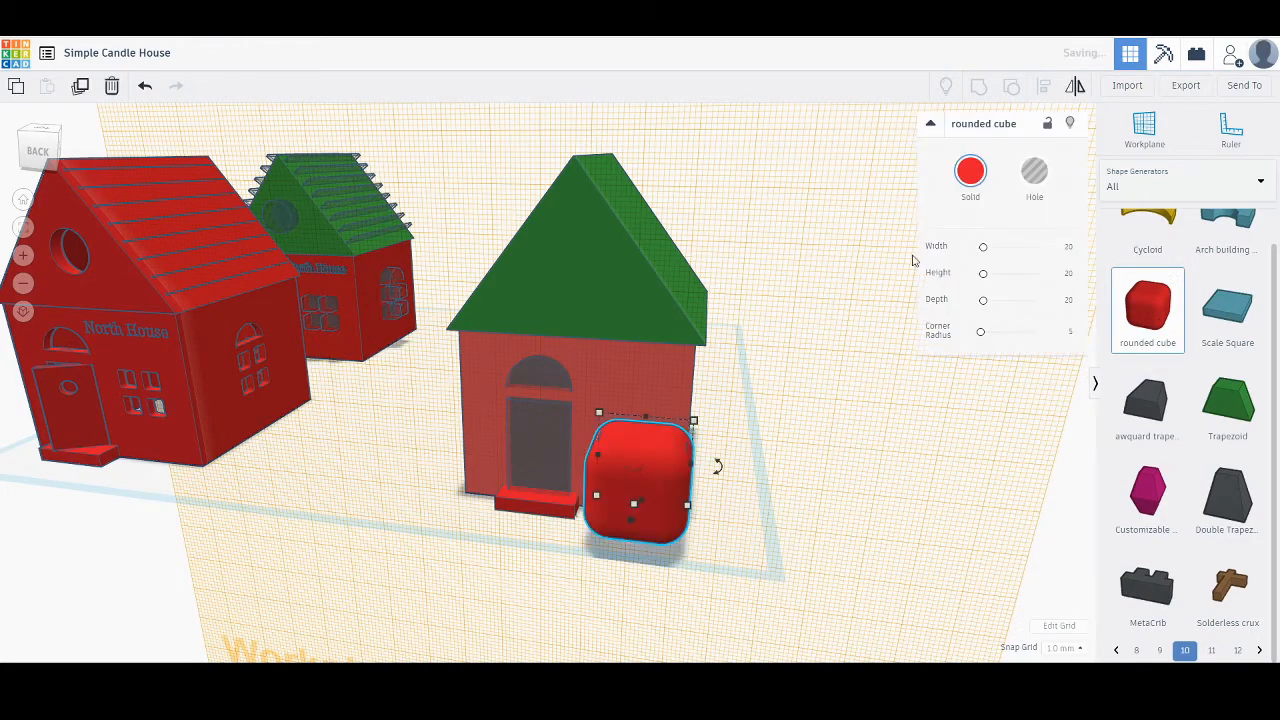
Return the workplane from the house's front wall to the base grid.
click(1144, 128)
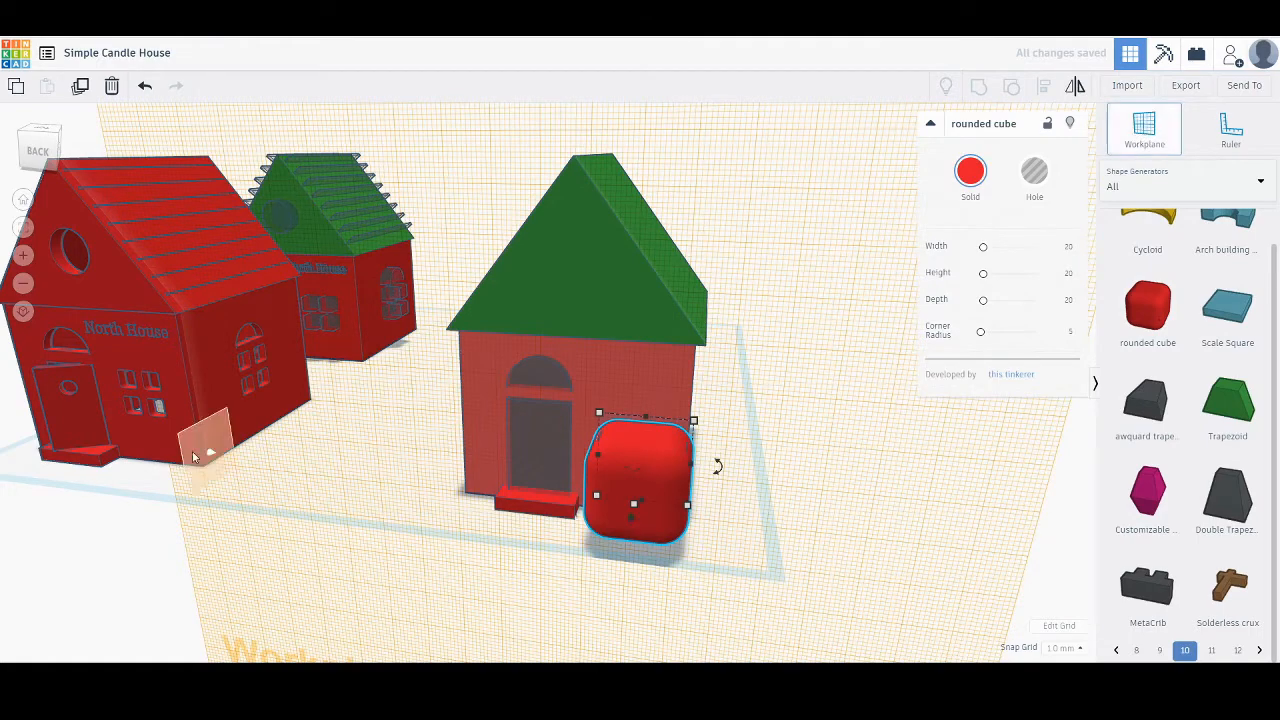
click(146, 555)
right_drag(228, 346, 317, 280)
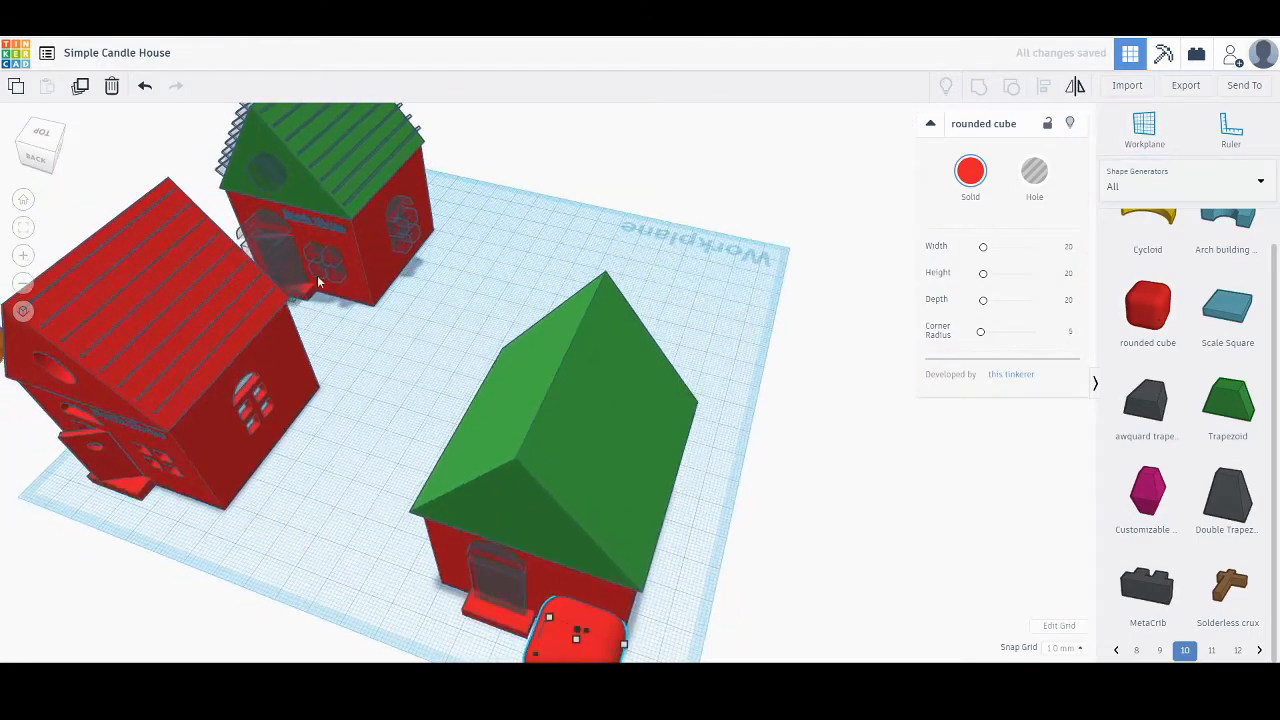
right_drag(578, 508, 363, 609)
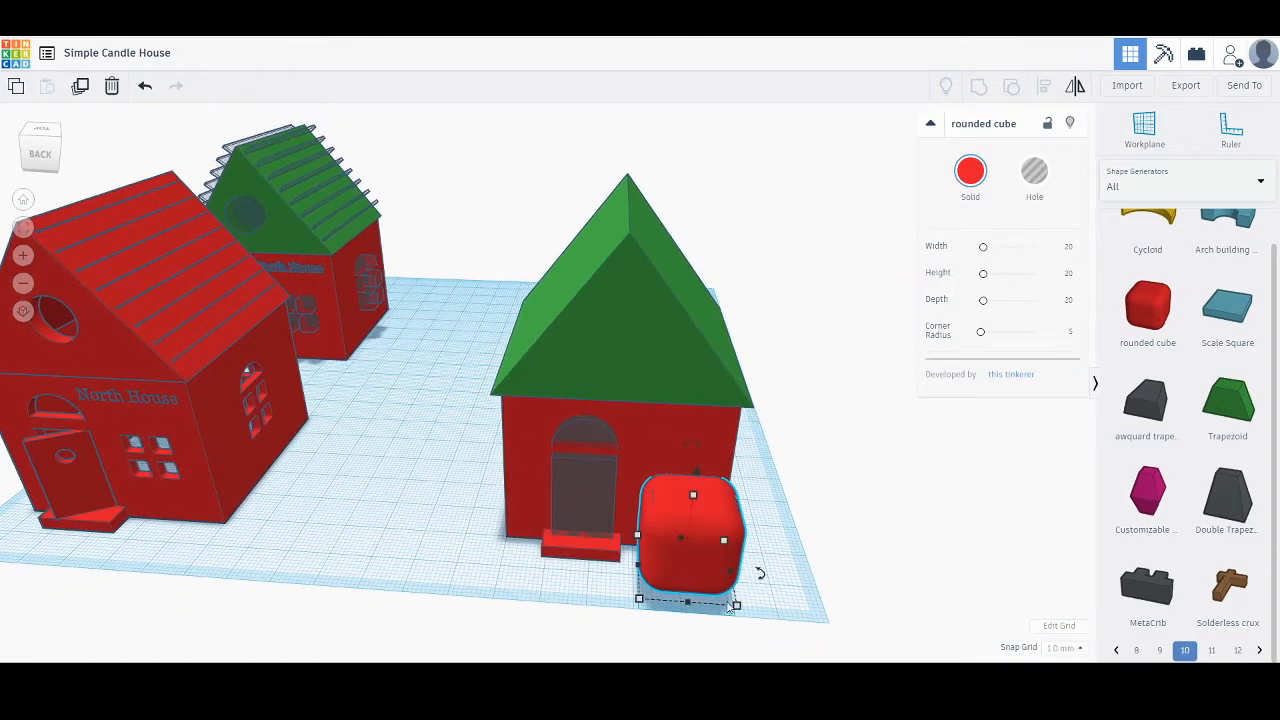
Scale the rounded cube down uniformly to 5 mm.
mouse_move(737, 607)
click(737, 607)
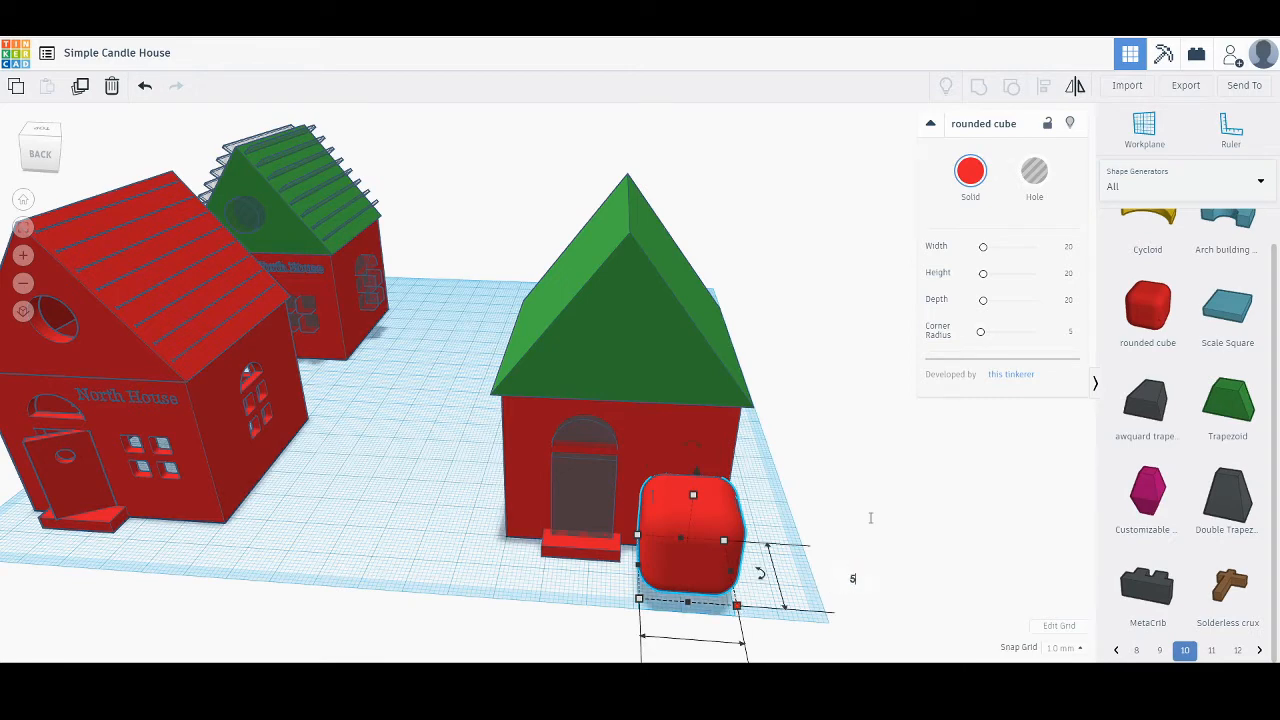
text(5)
key(Return)
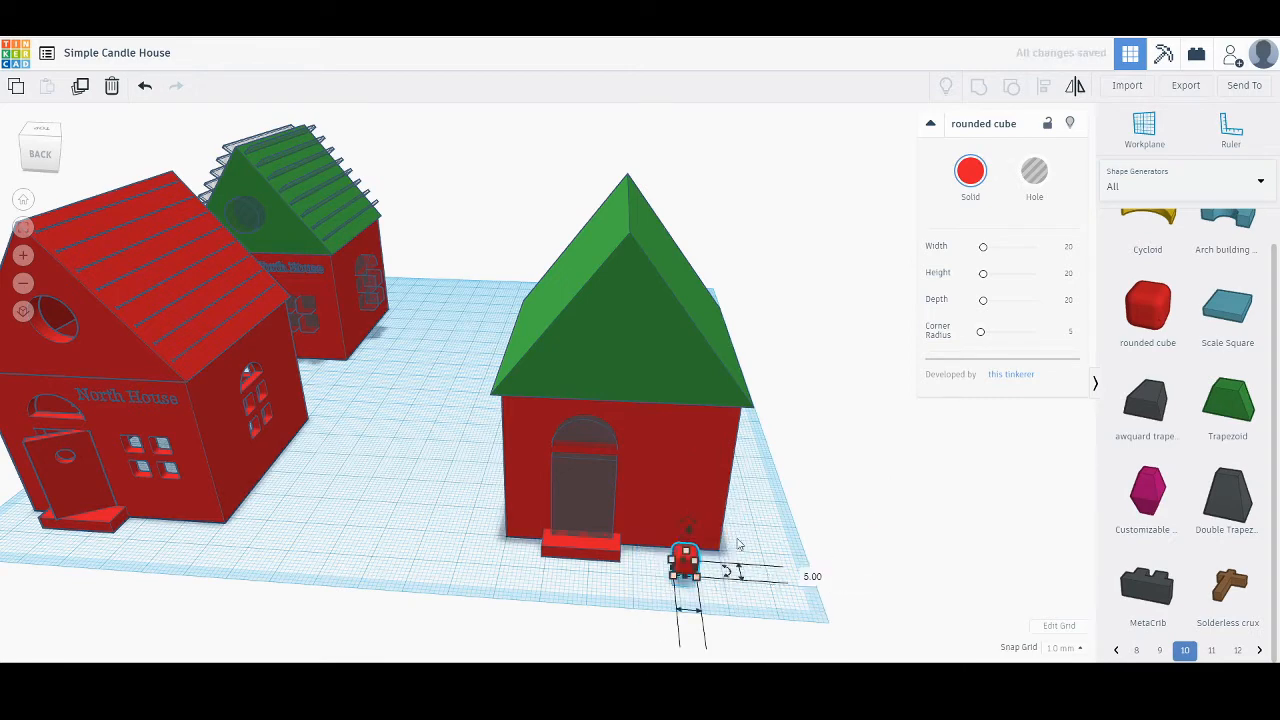
click(666, 603)
Set the small rounded cube's corner radius to 3 for sharper window-pane corners.
scroll(688, 573, up, 4)
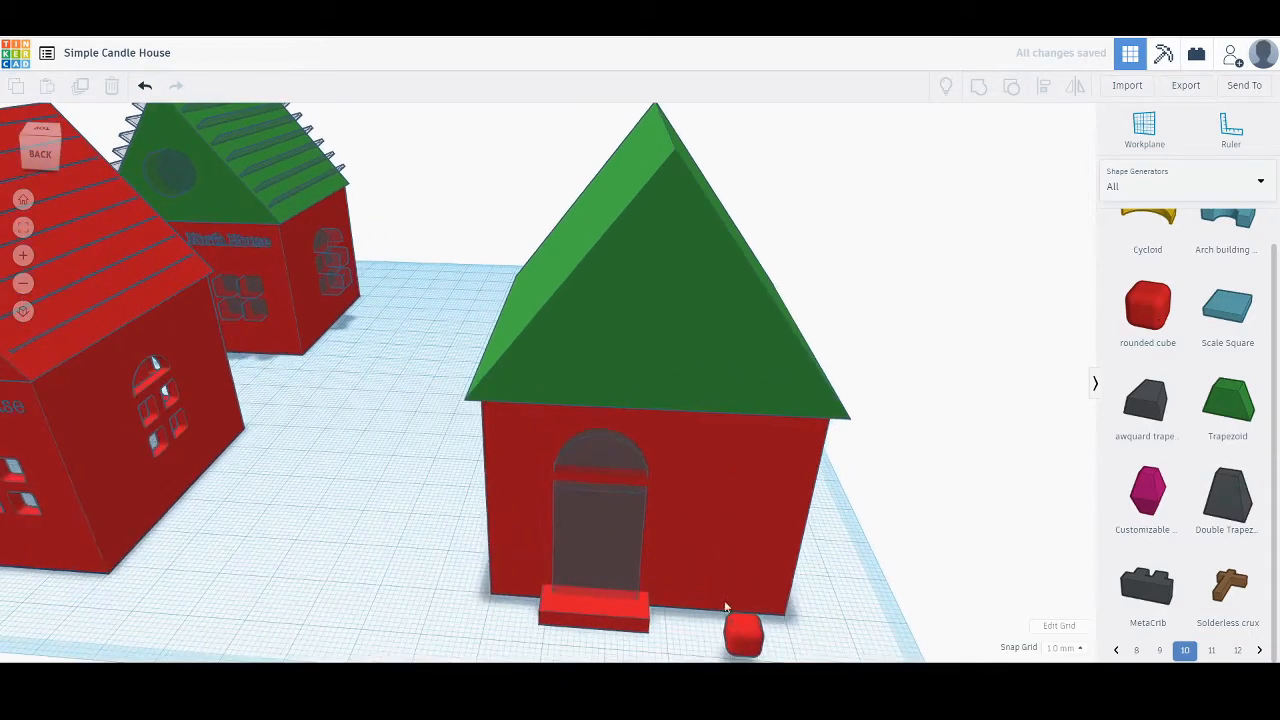
click(727, 606)
click(745, 640)
right_drag(823, 603, 769, 533)
scroll(708, 421, up, 5)
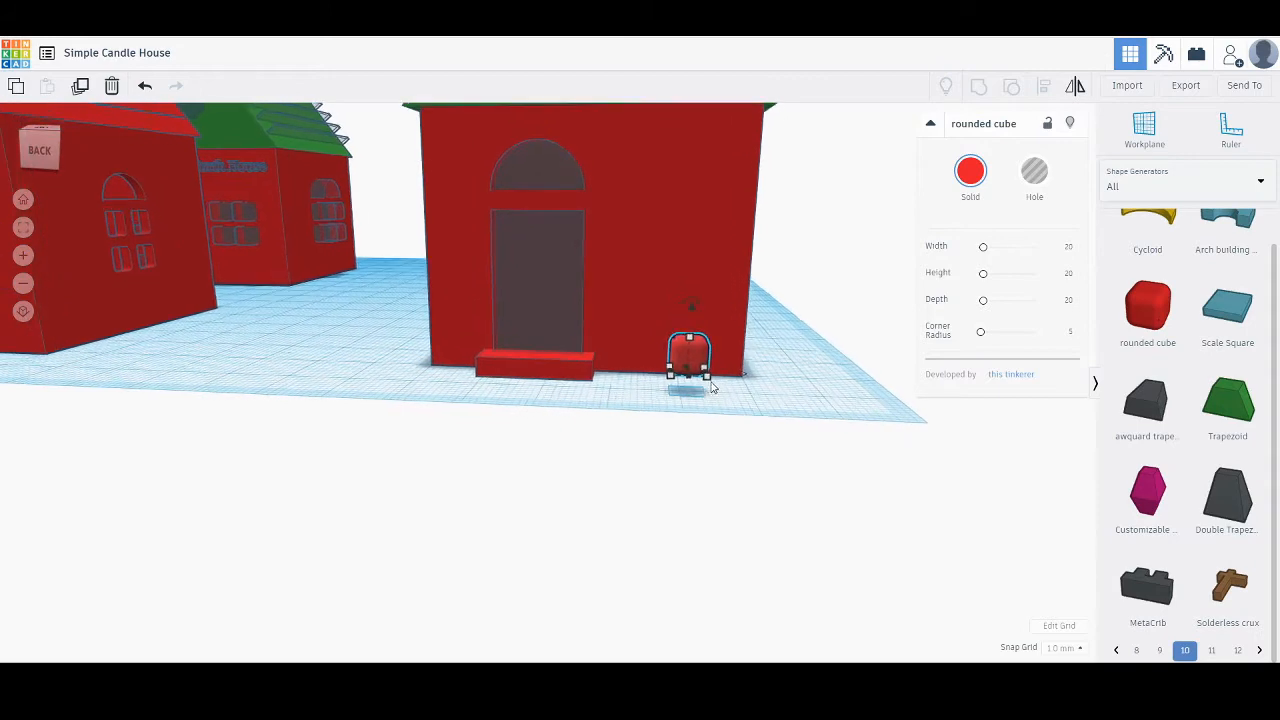
scroll(679, 438, up, 4)
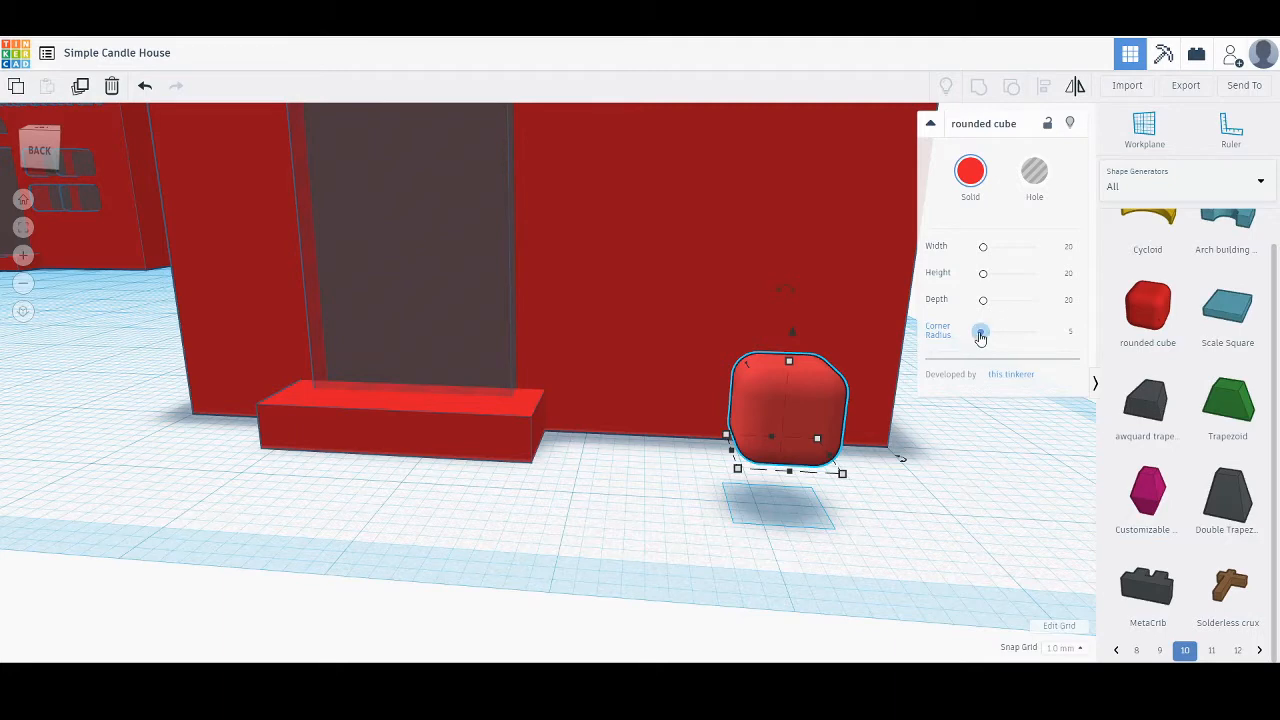
drag(980, 336, 981, 337)
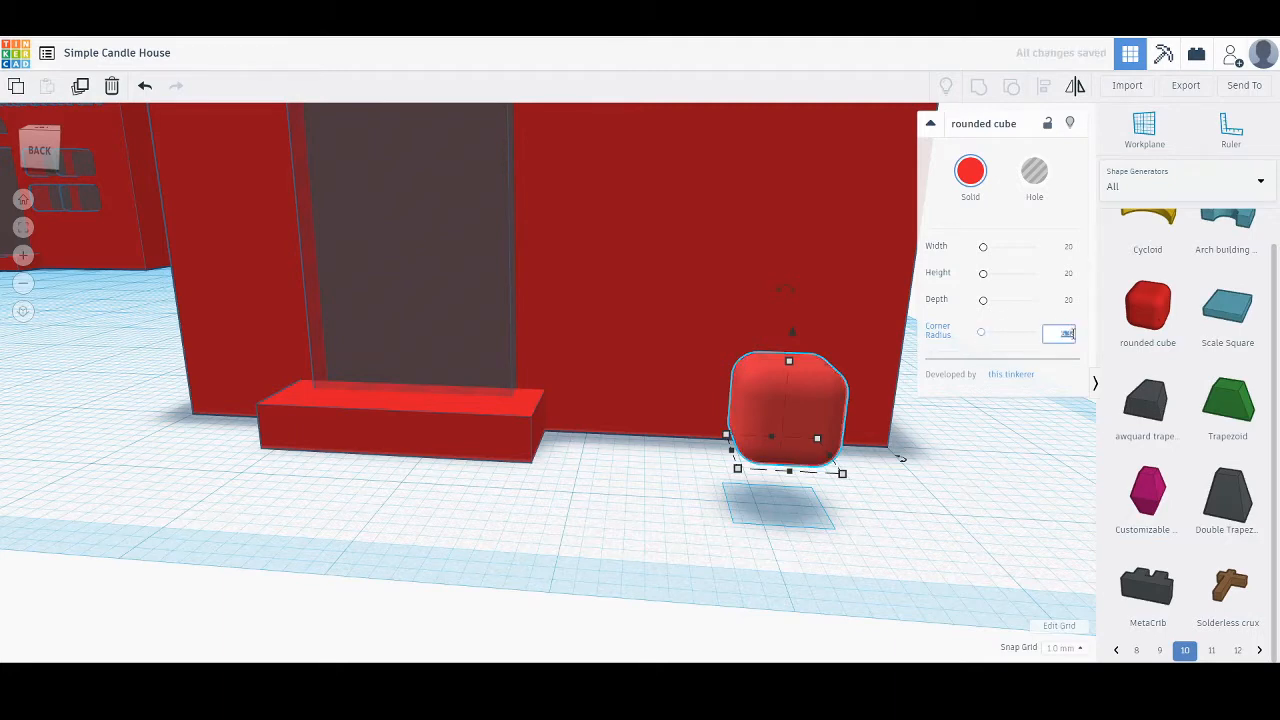
text(3)
key(Return)
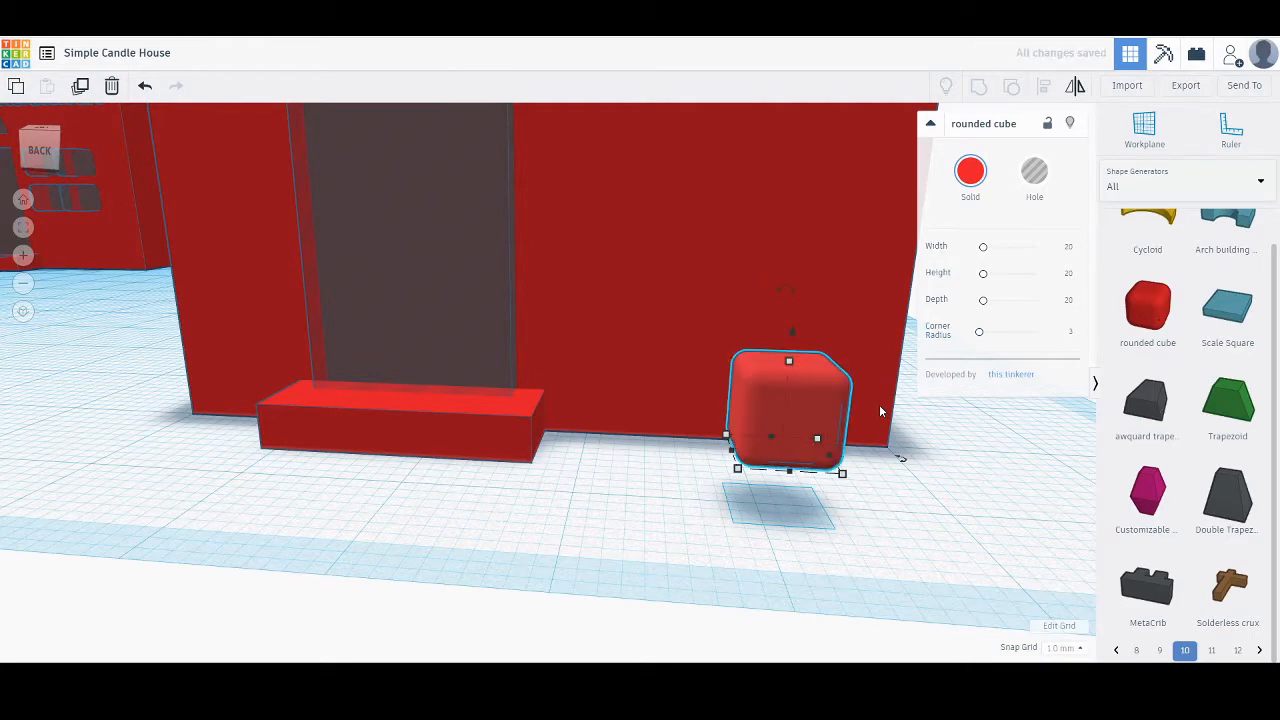
key(f)
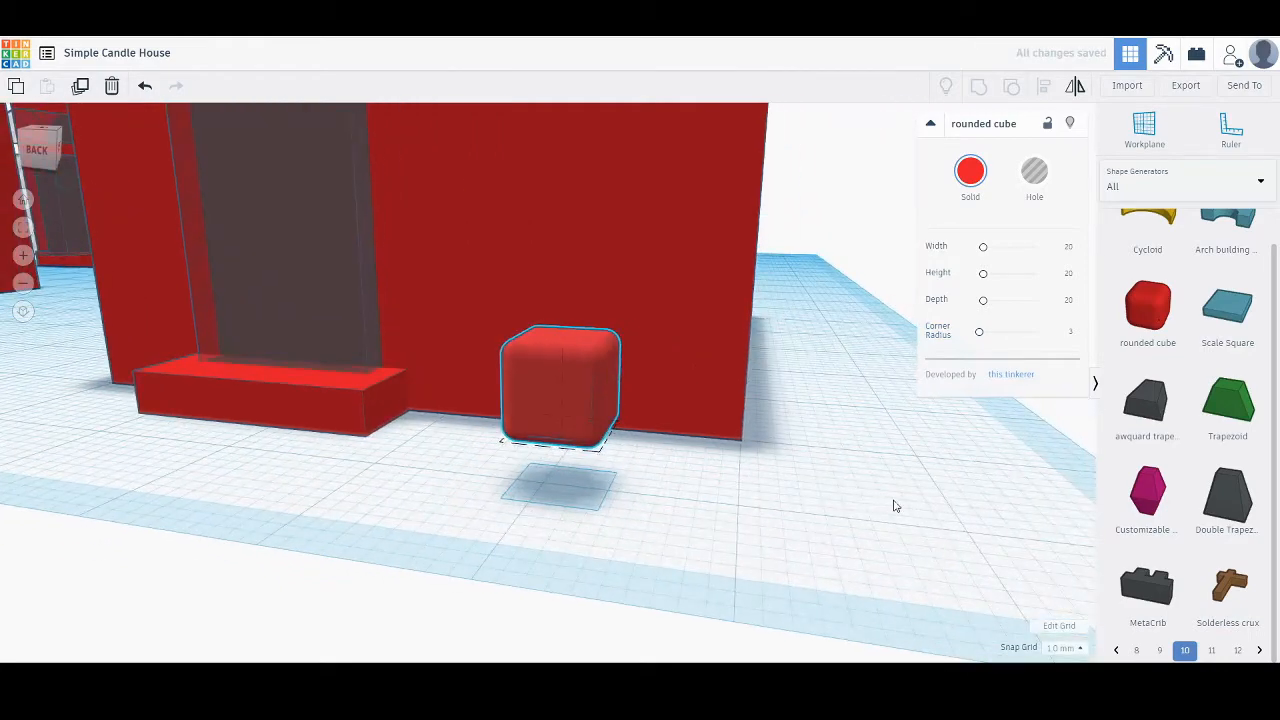
Lower the small rounded cube 3 mm so it rests on the base workplane.
right_drag(894, 501, 909, 558)
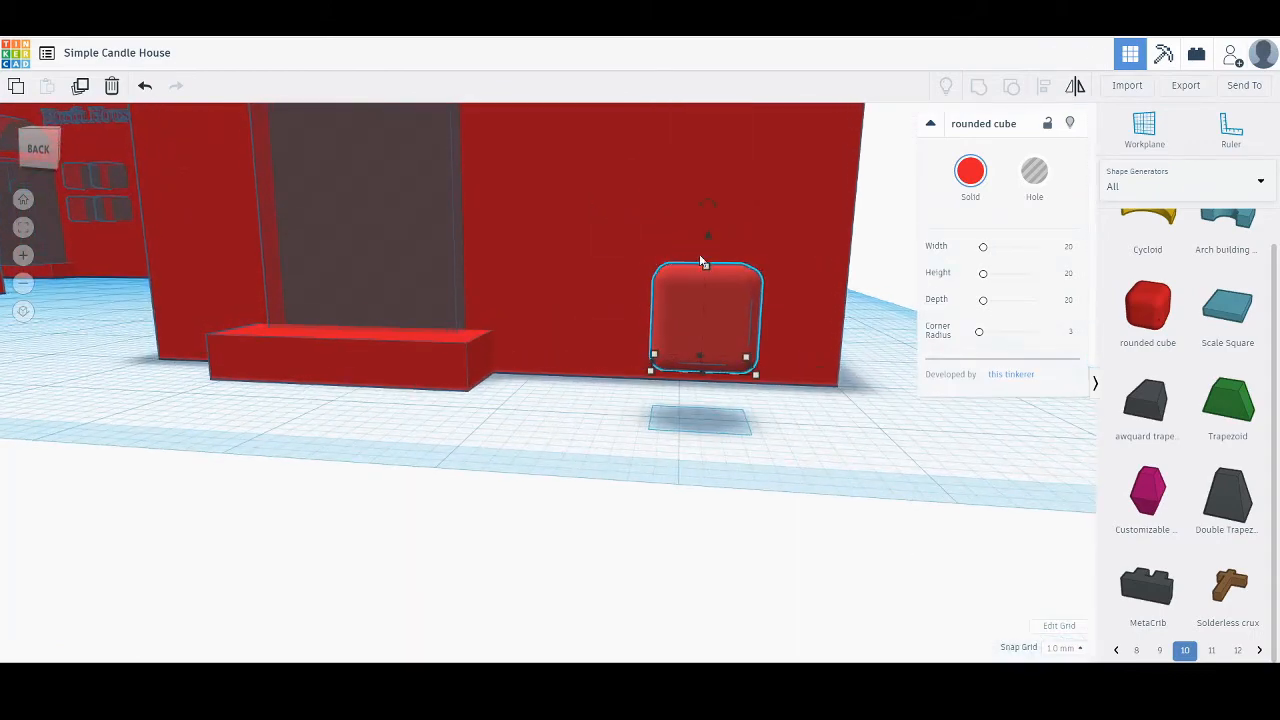
drag(706, 241, 695, 294)
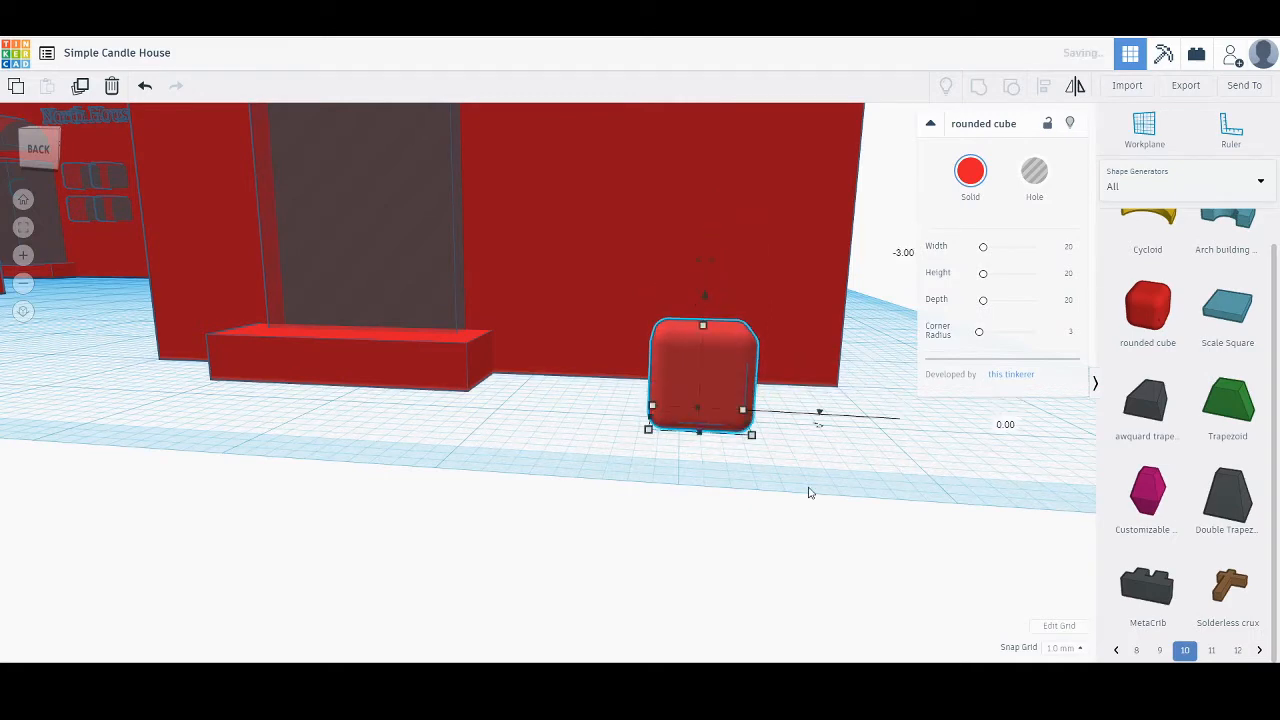
click(768, 480)
Duplicate the rounded cube and shift the copy sideways, away from the doorstep, clear of the original.
scroll(832, 465, up, 5)
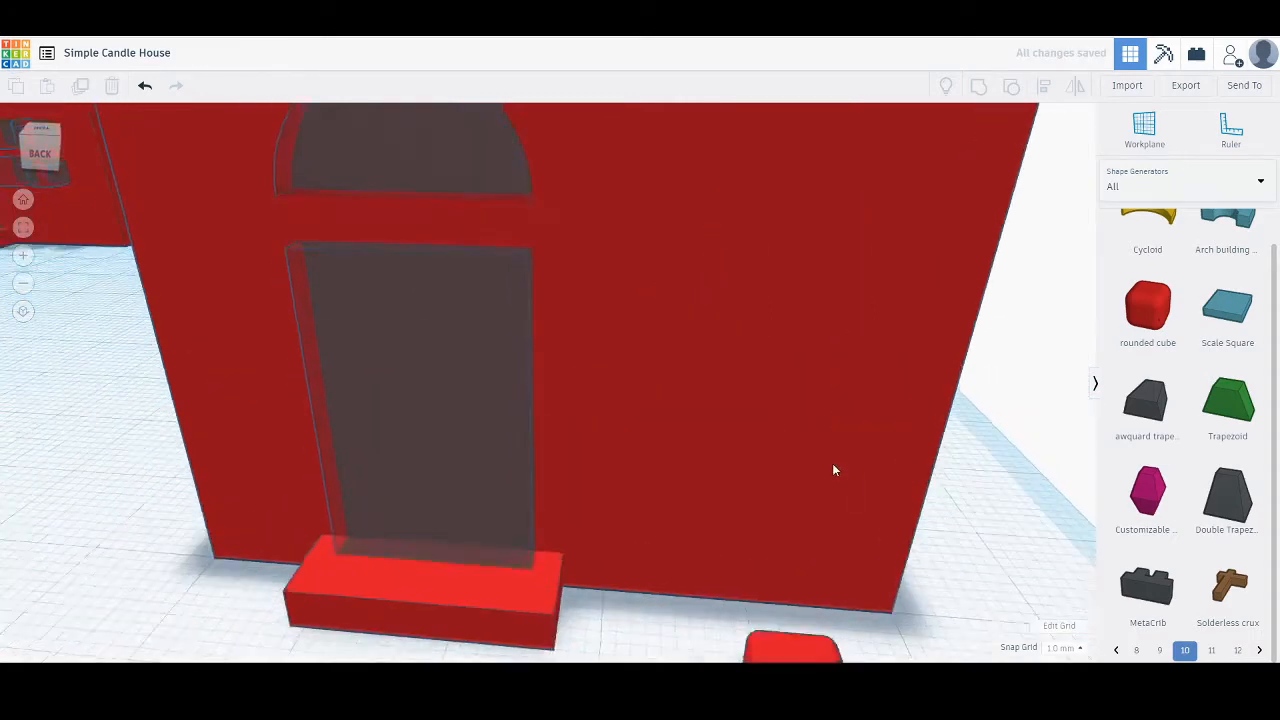
scroll(368, 343, down, 5)
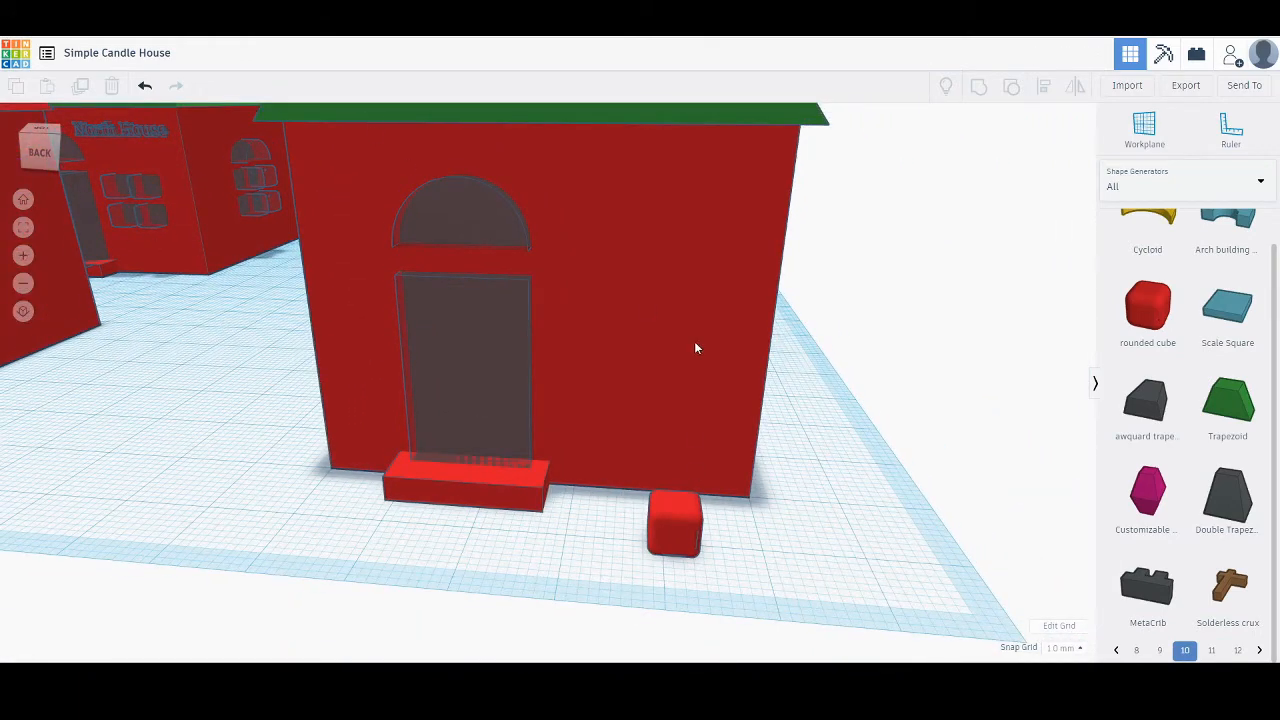
middle_drag(710, 516, 692, 514)
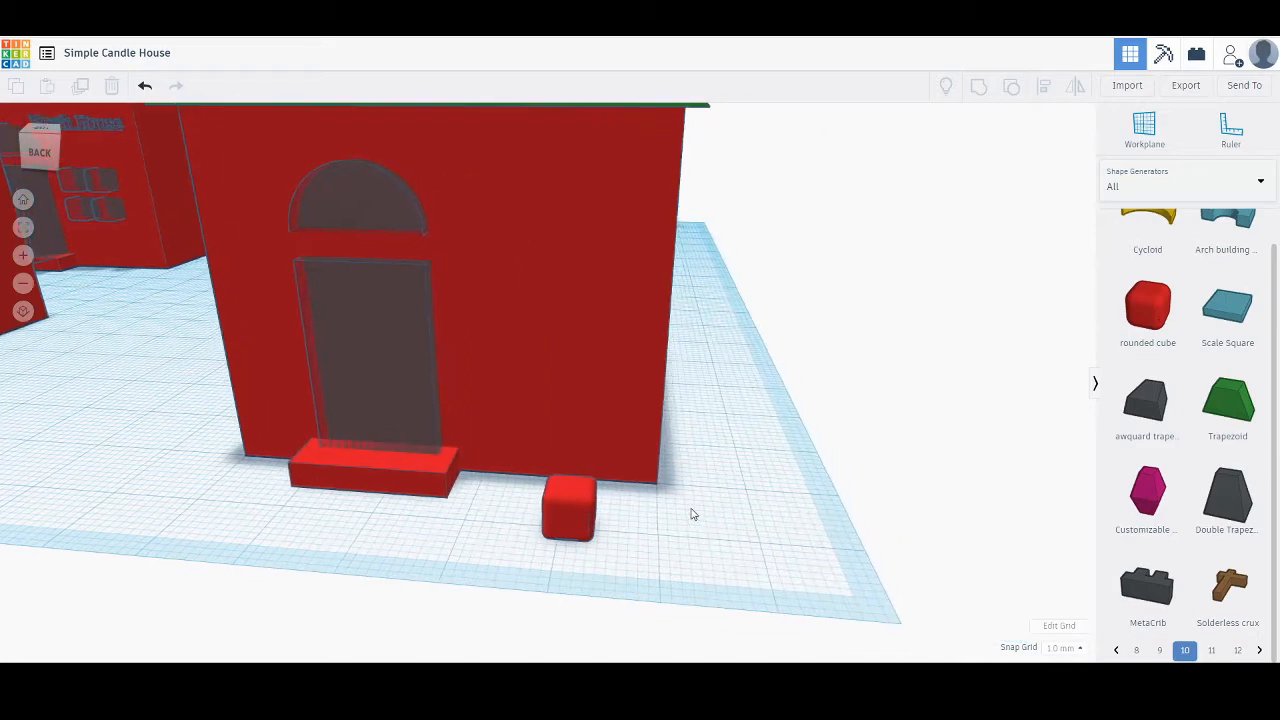
click(563, 521)
scroll(632, 573, up, 3)
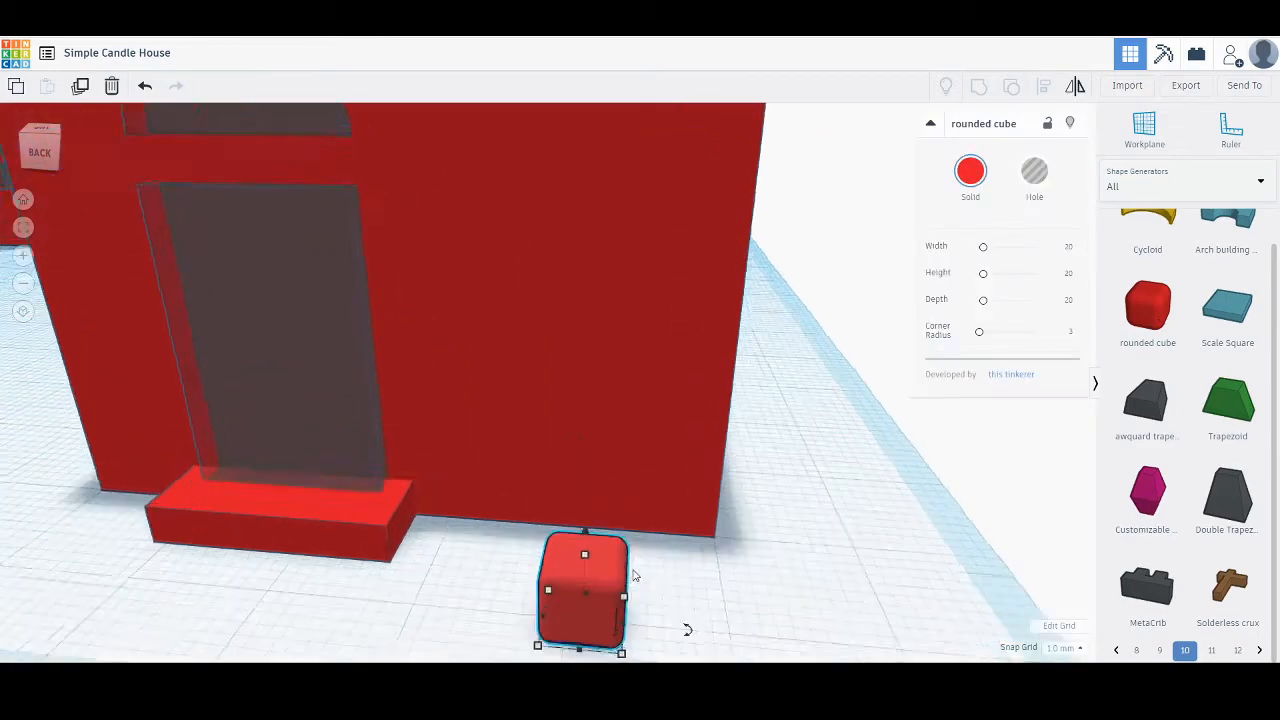
scroll(640, 580, down, 3)
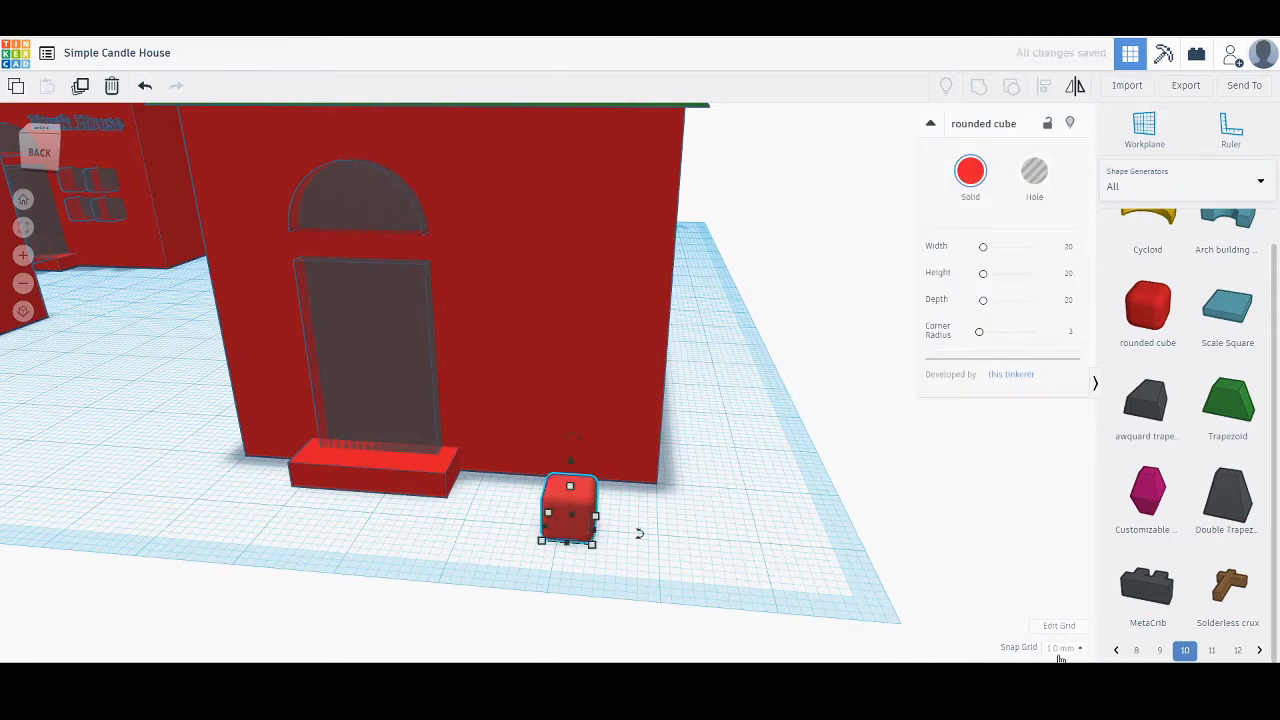
key(ctrl+d)
key(Right)
key(Right)
key(Right)
key(Right)
key(Right)
key(Right)
key(Right)
key(Right)
key(Right)
key(Right)
key(Right)
key(Right)
key(Right)
key(Right)
key(Right)
key(Right)
key(Right)
key(Right)
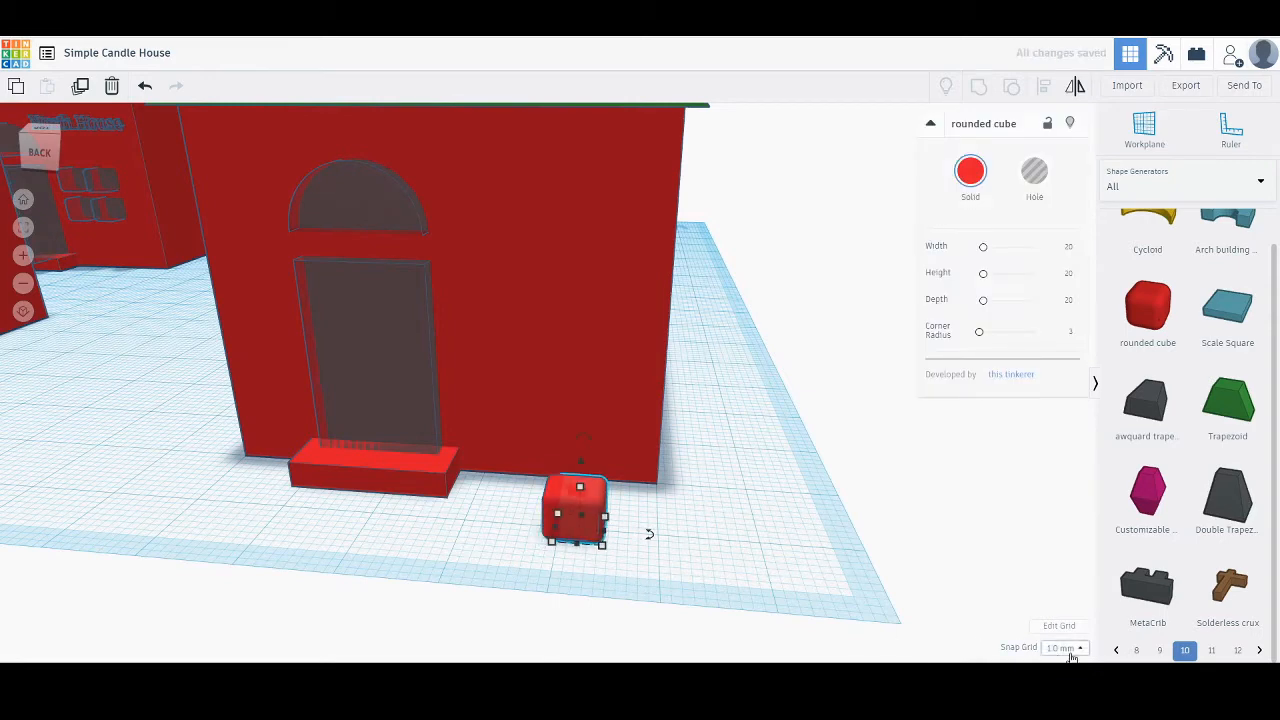
key(Right)
key(Right)
key(Right)
key(Right)
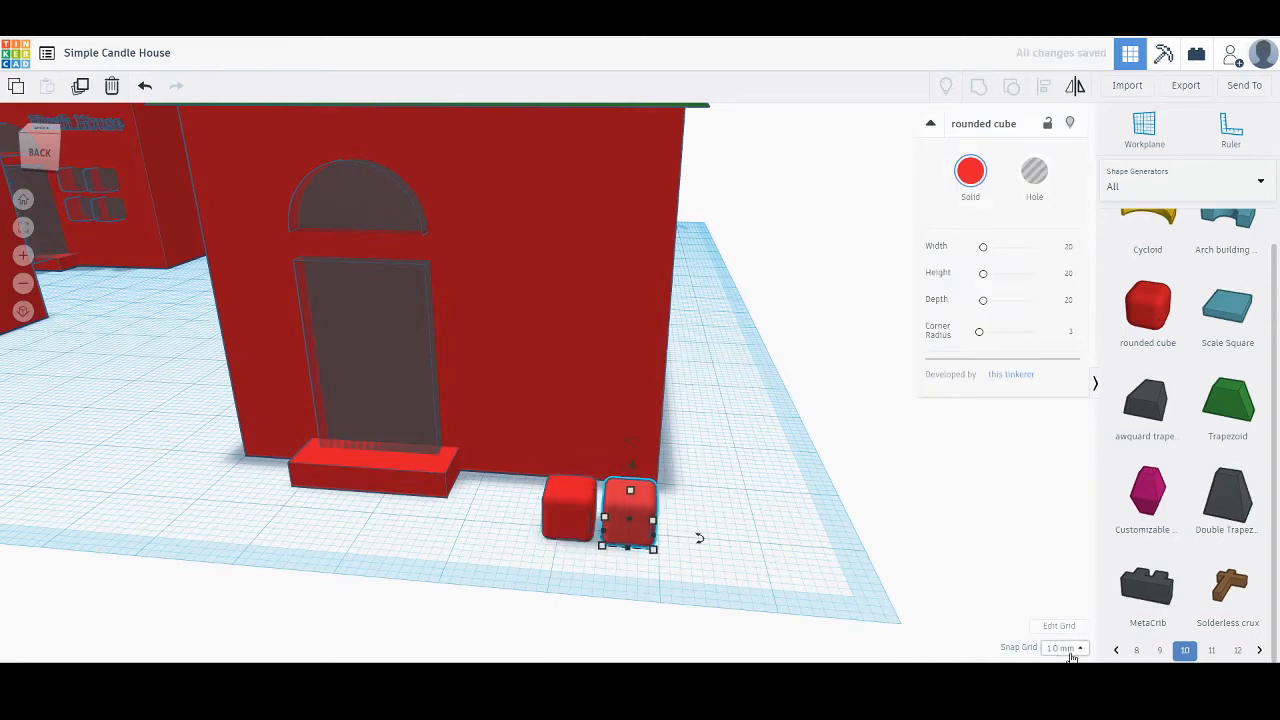
Bring the copied cube up against the original and move it 3 mm away to leave a gap.
key(Left)
key(Left)
key(Left)
key(Left)
right_drag(782, 624, 771, 587)
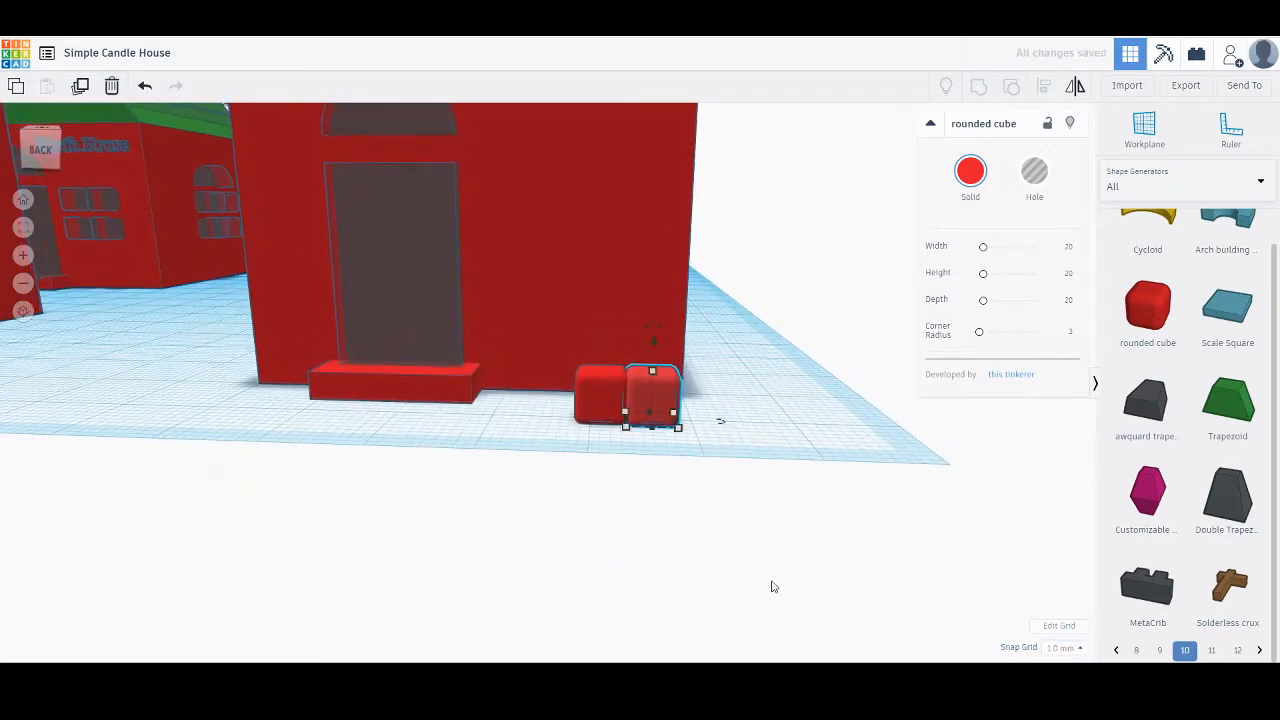
key(Right)
key(Right)
key(Right)
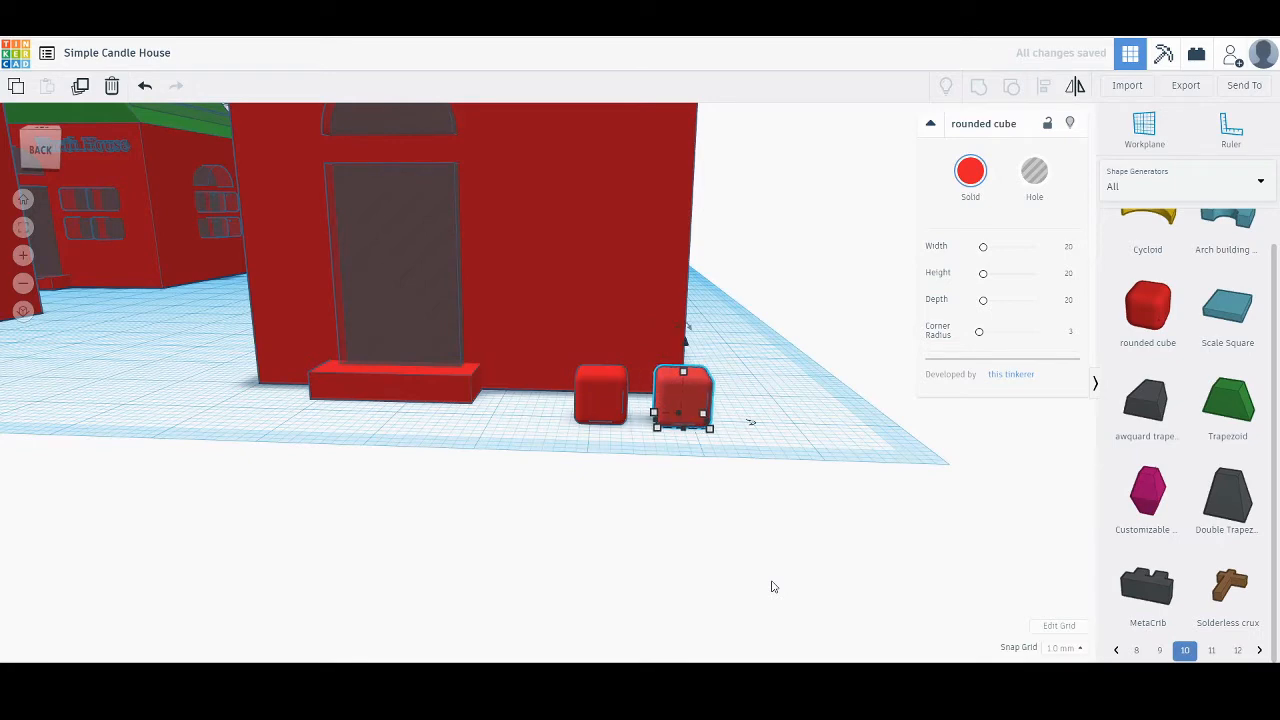
Nudge the copied cube 1 mm closer to the original to narrow the gap between them.
click(763, 437)
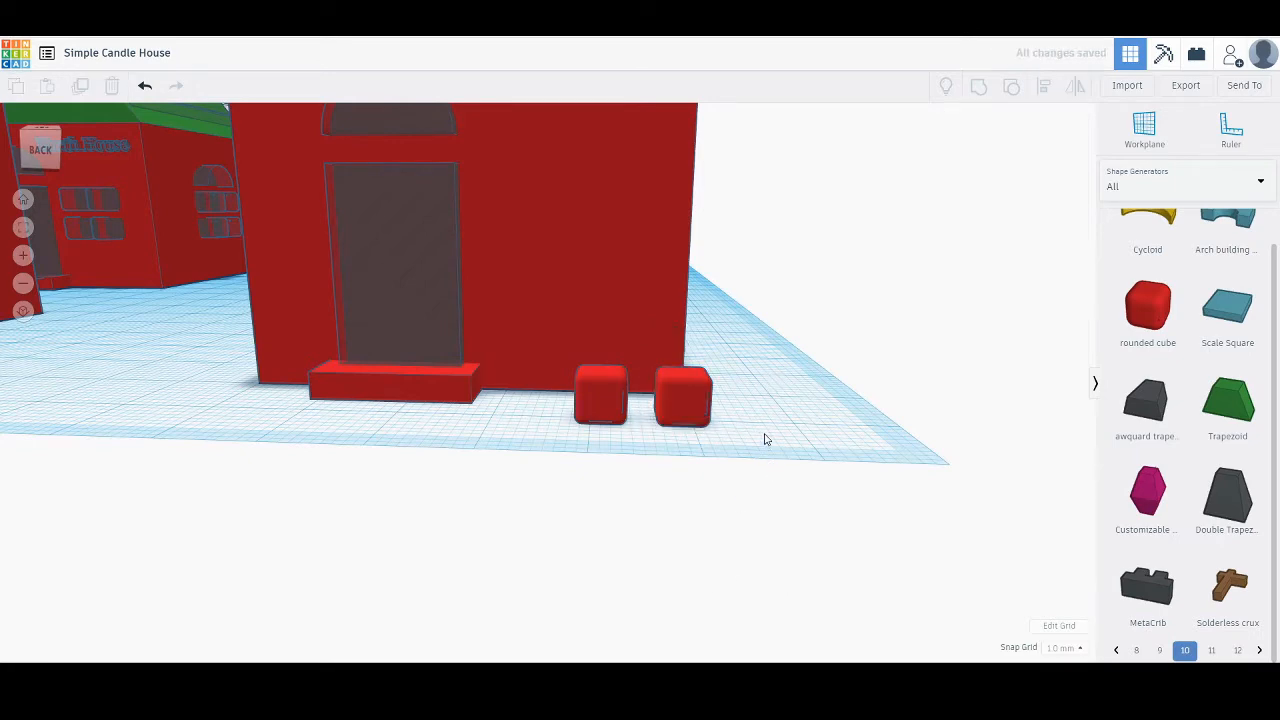
mouse_move(763, 437)
right_down()
mouse_move(751, 437)
mouse_move(764, 447)
right_up()
scroll(764, 447, up, 3)
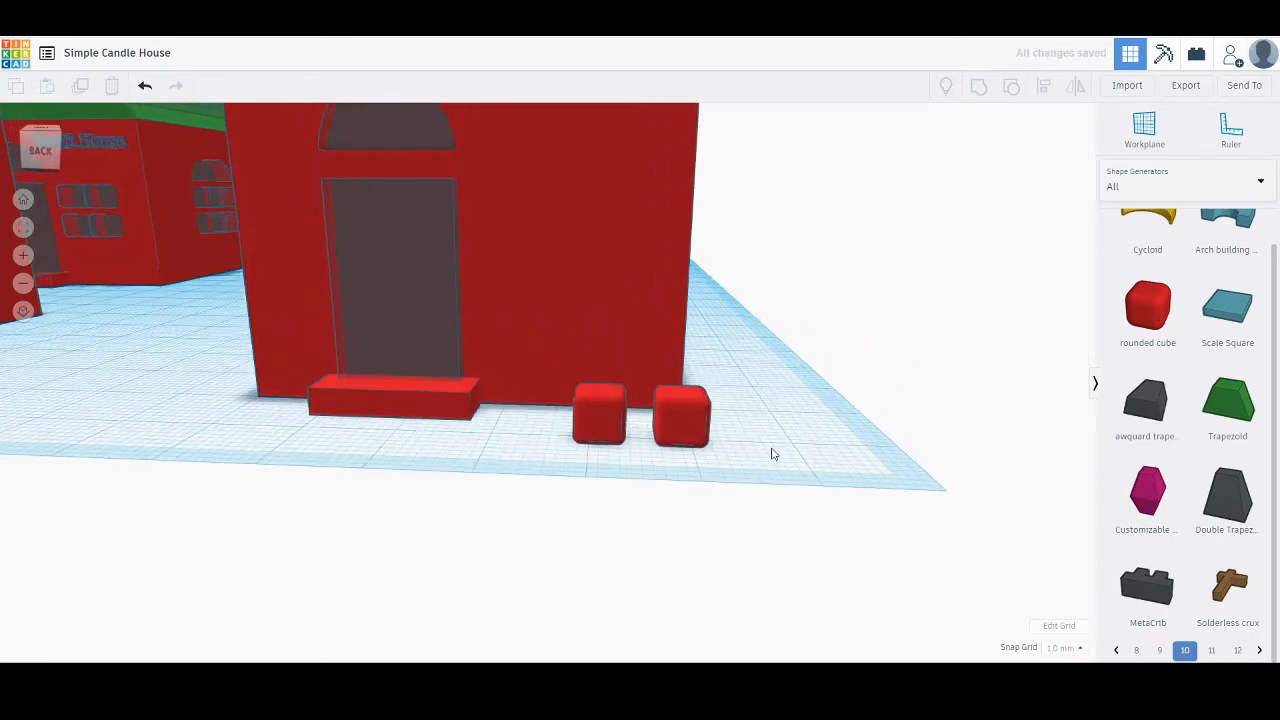
click(723, 480)
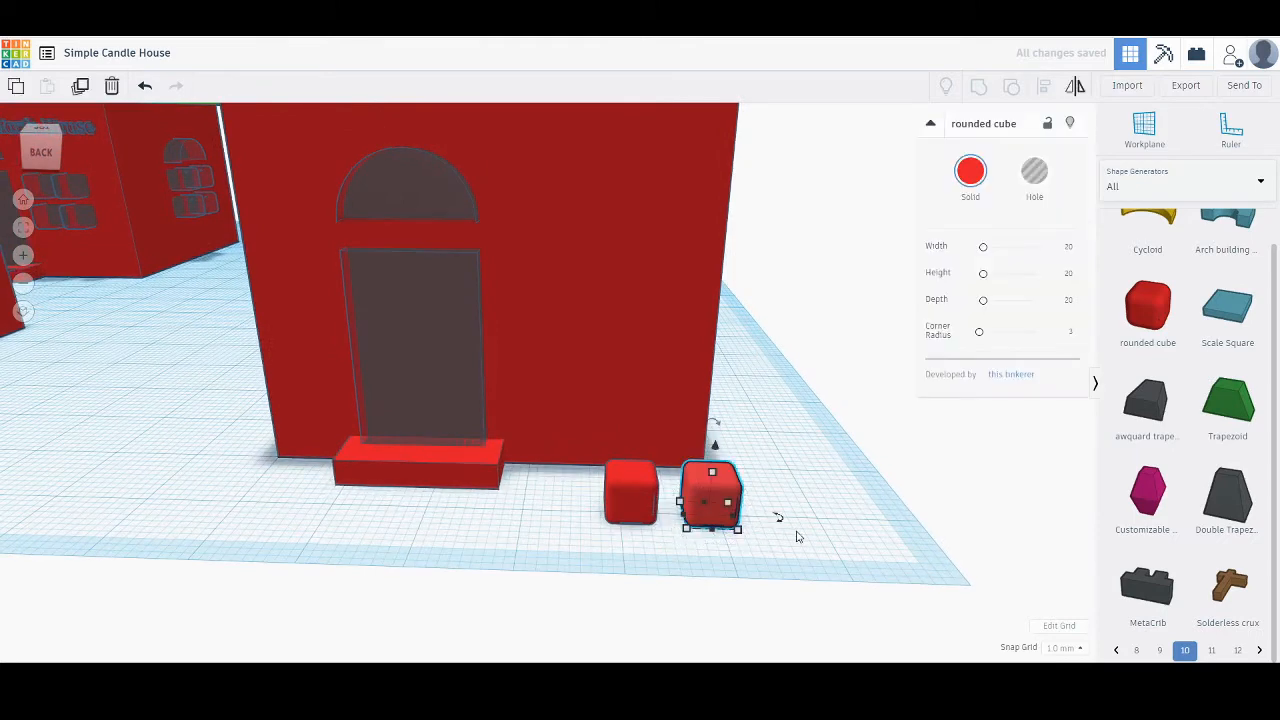
key(Left)
click(803, 535)
right_drag(803, 535, 783, 515)
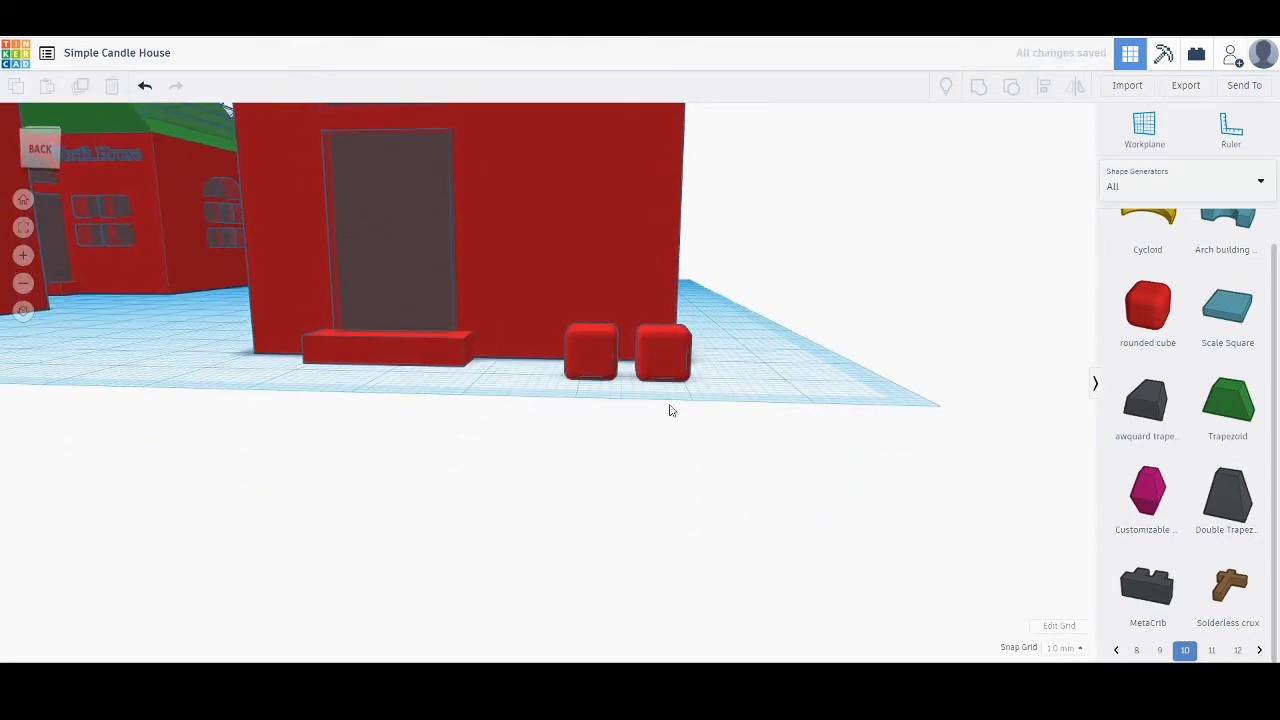
scroll(670, 410, up, 4)
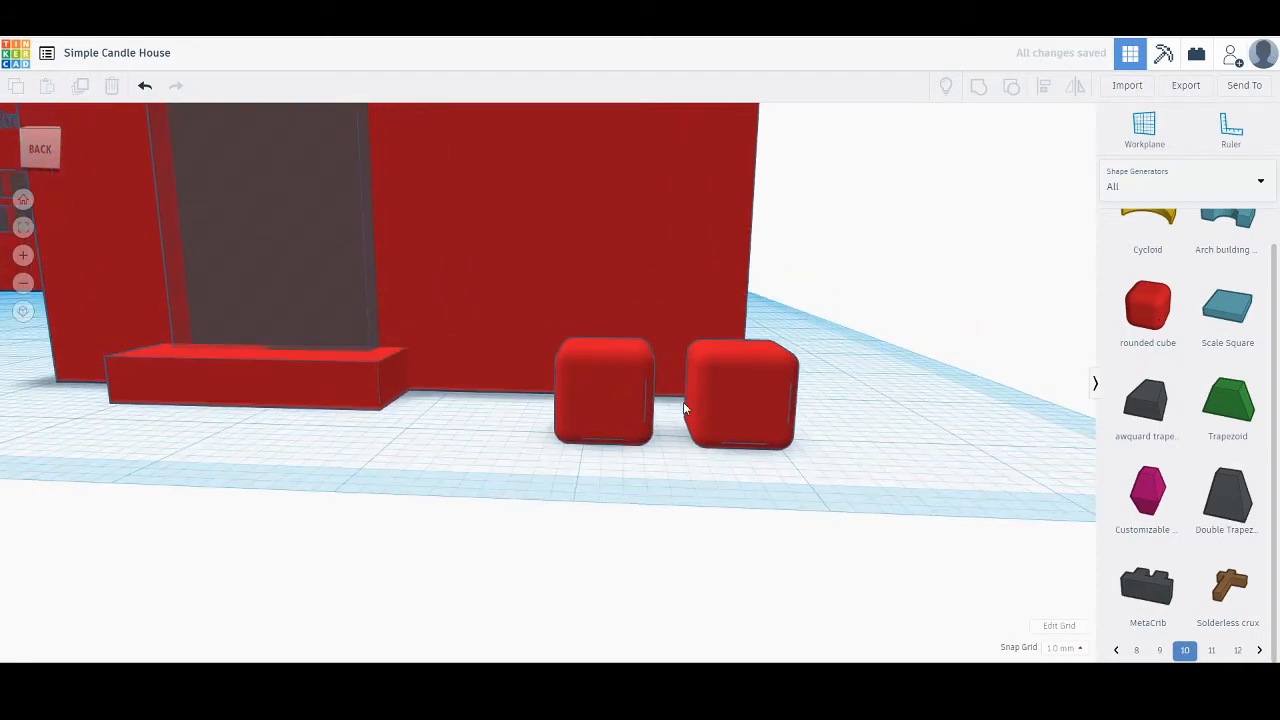
right_drag(684, 403, 677, 410)
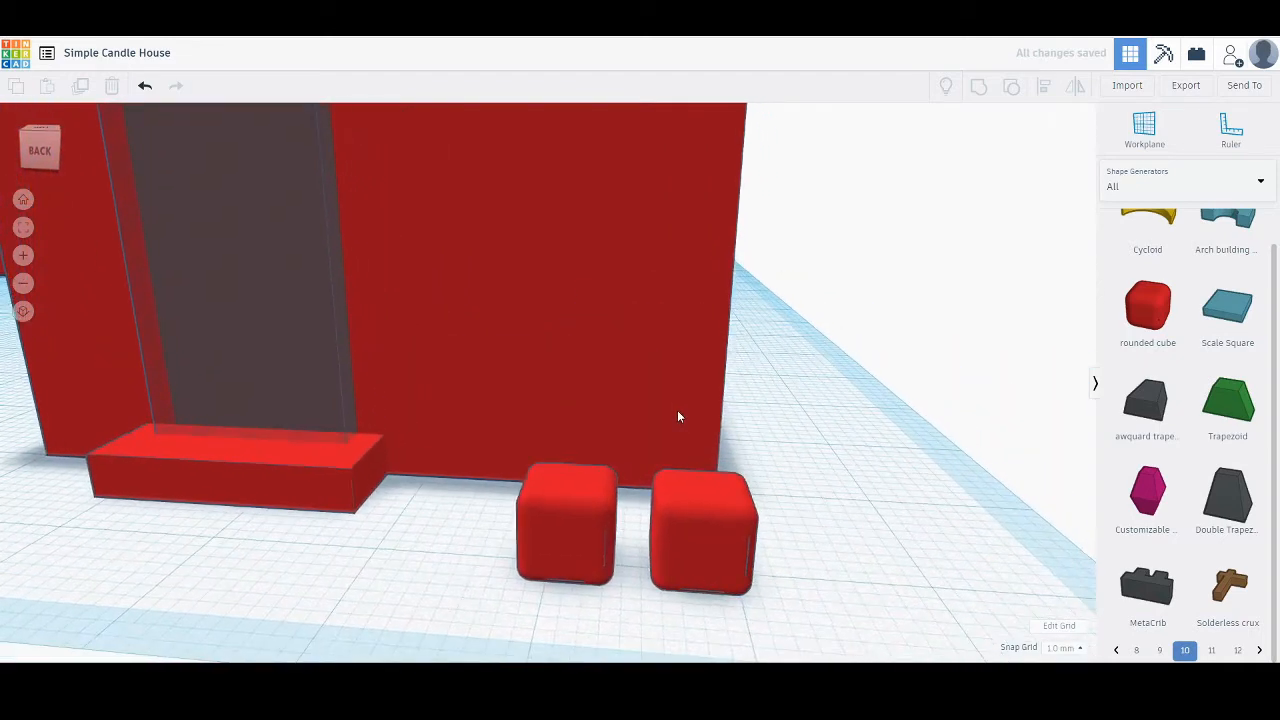
click(706, 535)
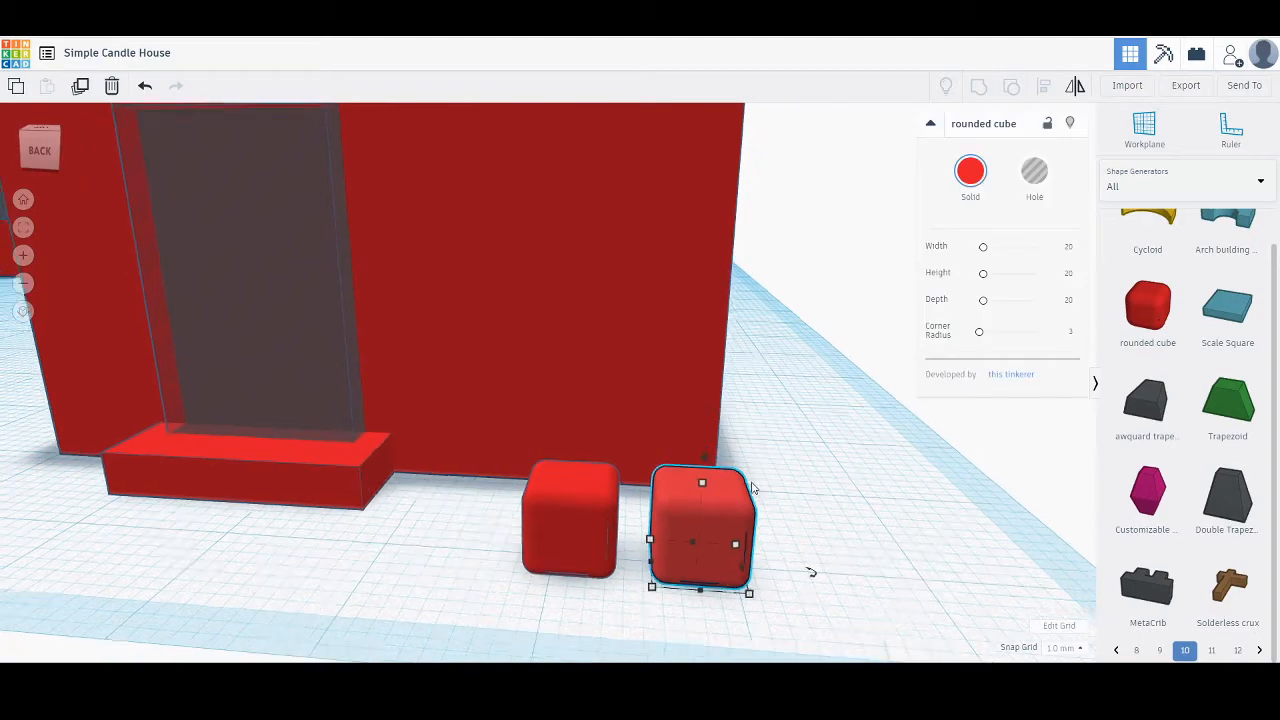
scroll(703, 491, down, 3)
click(714, 486)
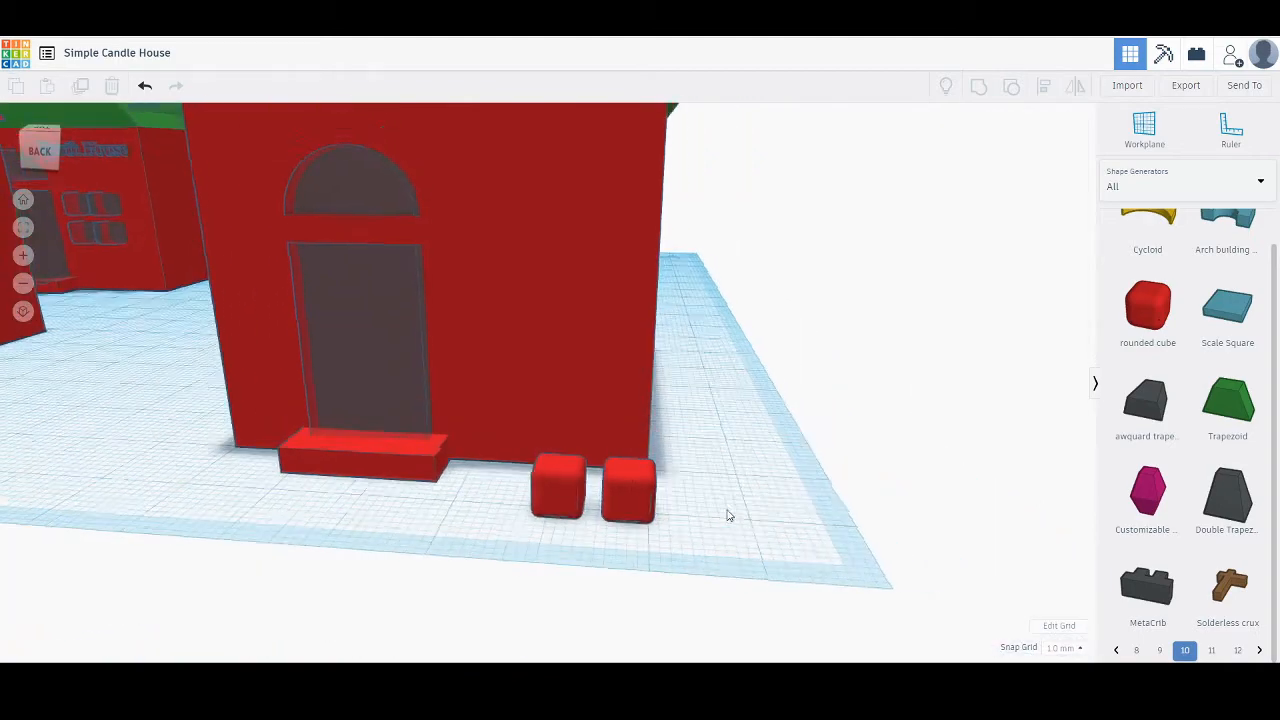
Duplicate both rounded cubes together and raise the copies 7 mm to form a second row of panes.
right_drag(728, 515, 686, 588)
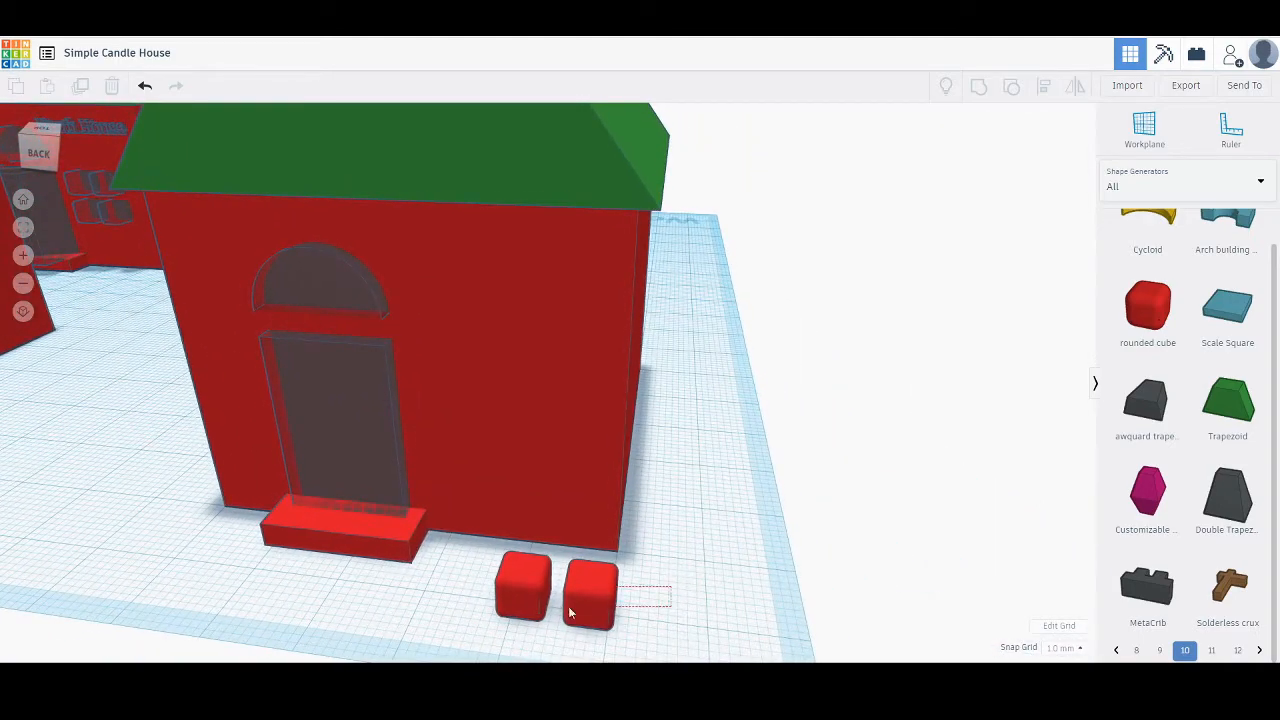
drag(518, 632, 530, 636)
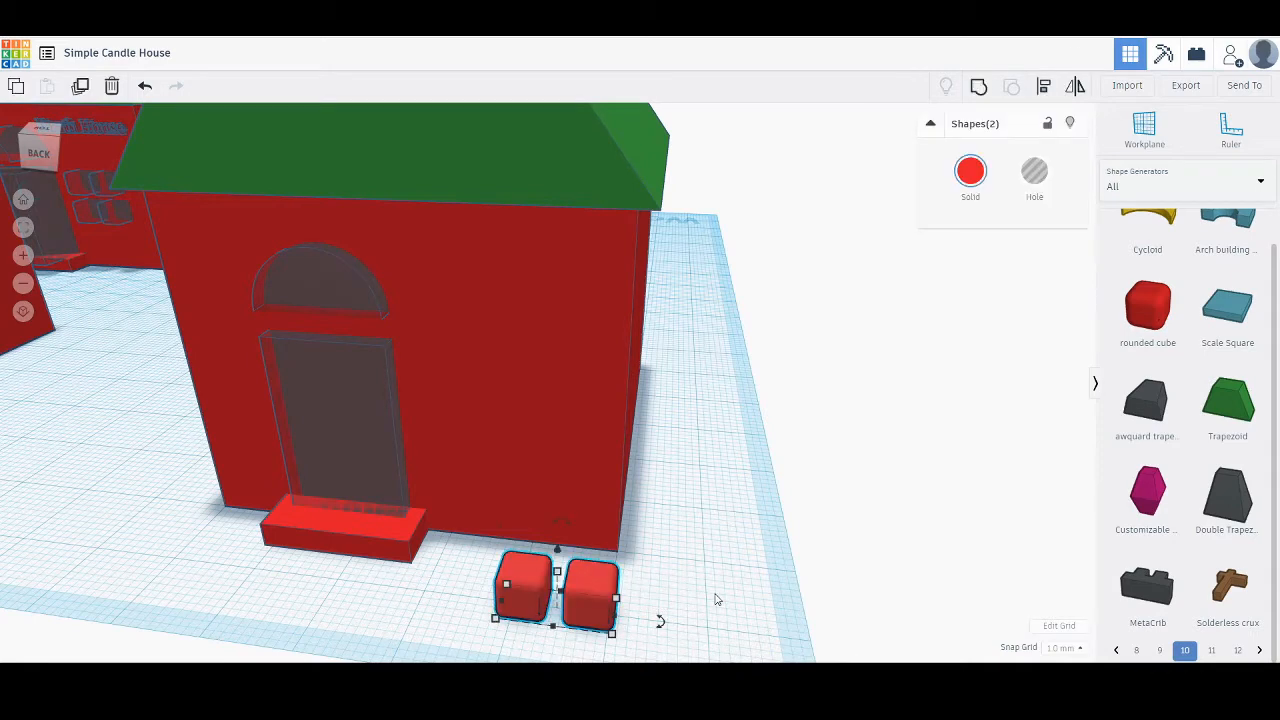
key(ctrl+d)
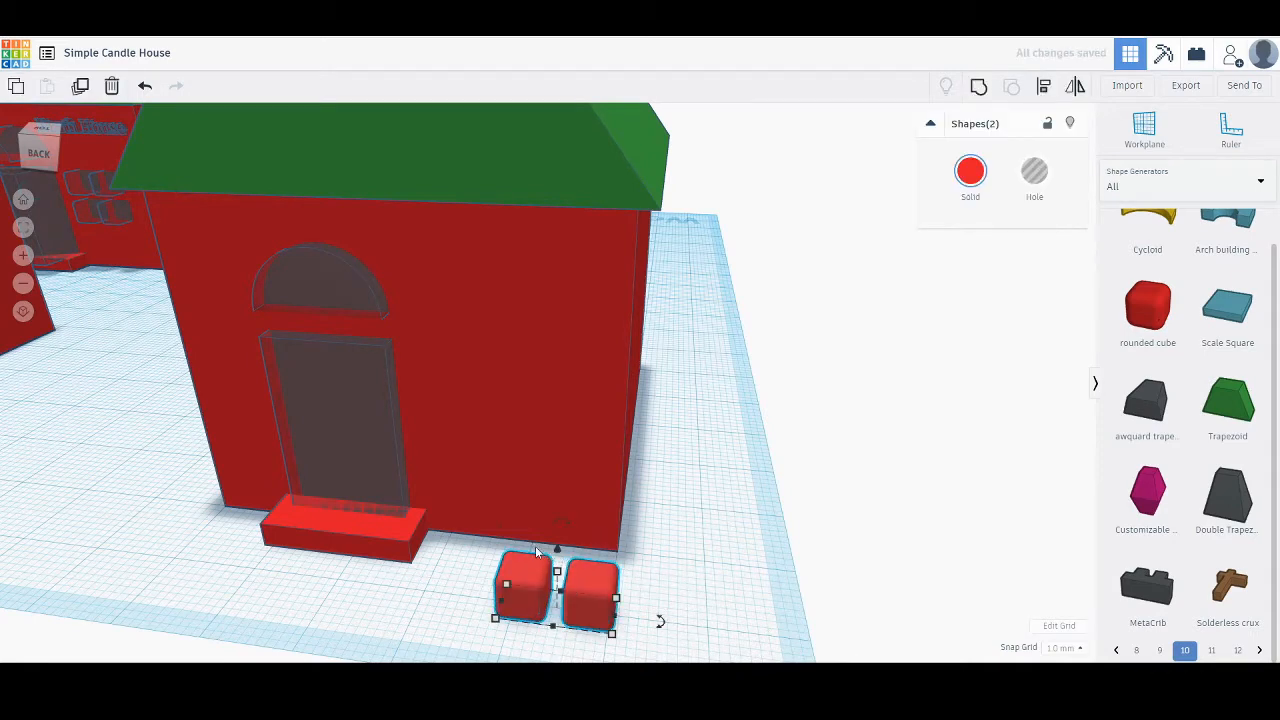
drag(558, 553, 551, 514)
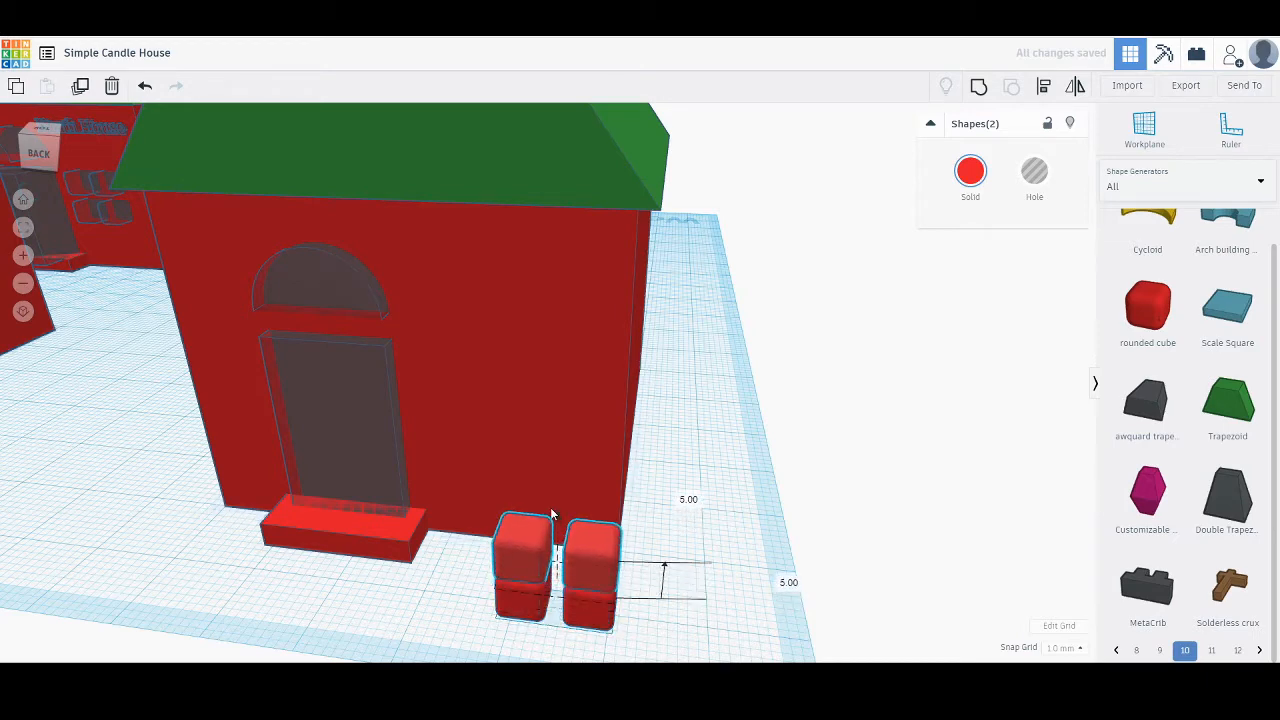
right_drag(724, 636, 749, 606)
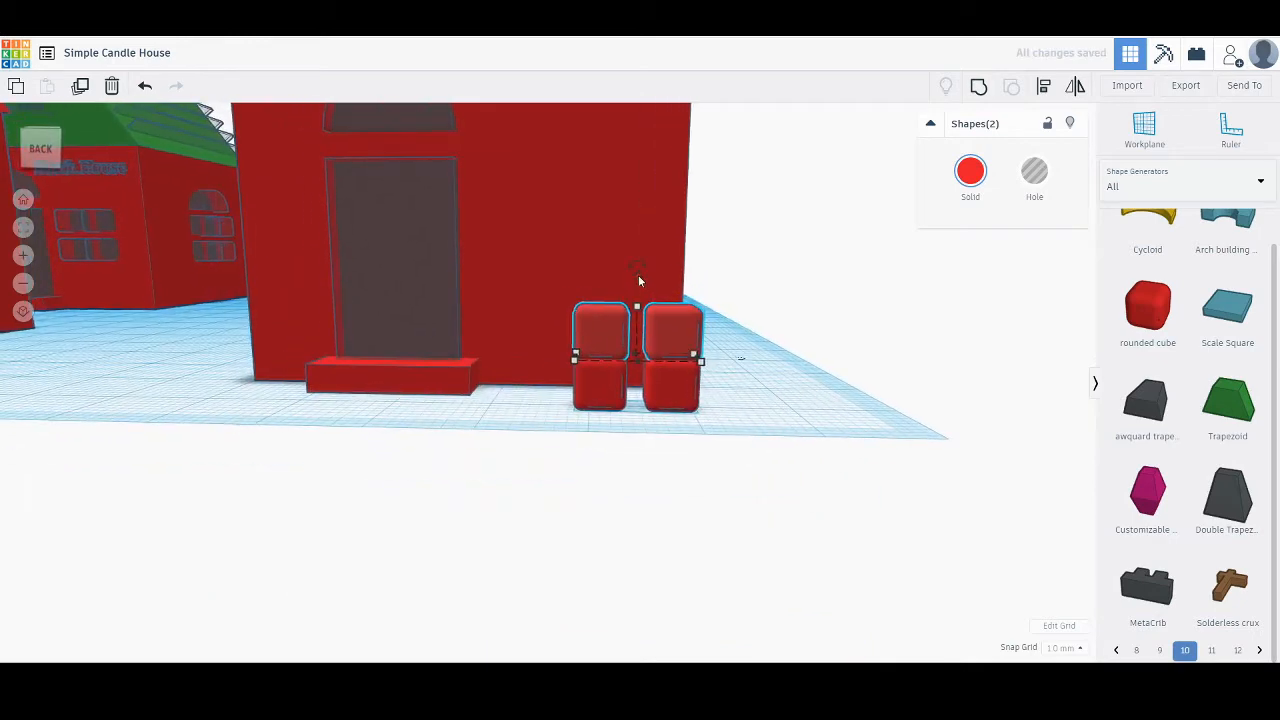
drag(638, 277, 636, 257)
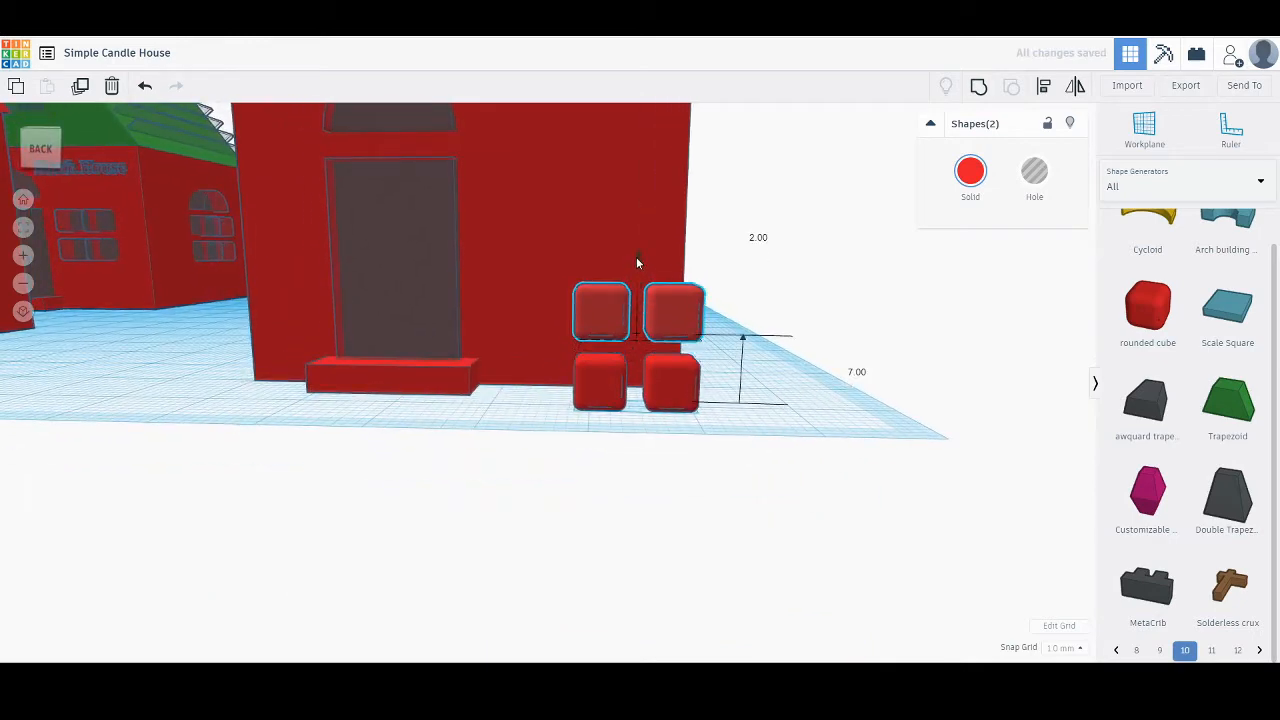
click(838, 432)
right_drag(838, 432, 404, 434)
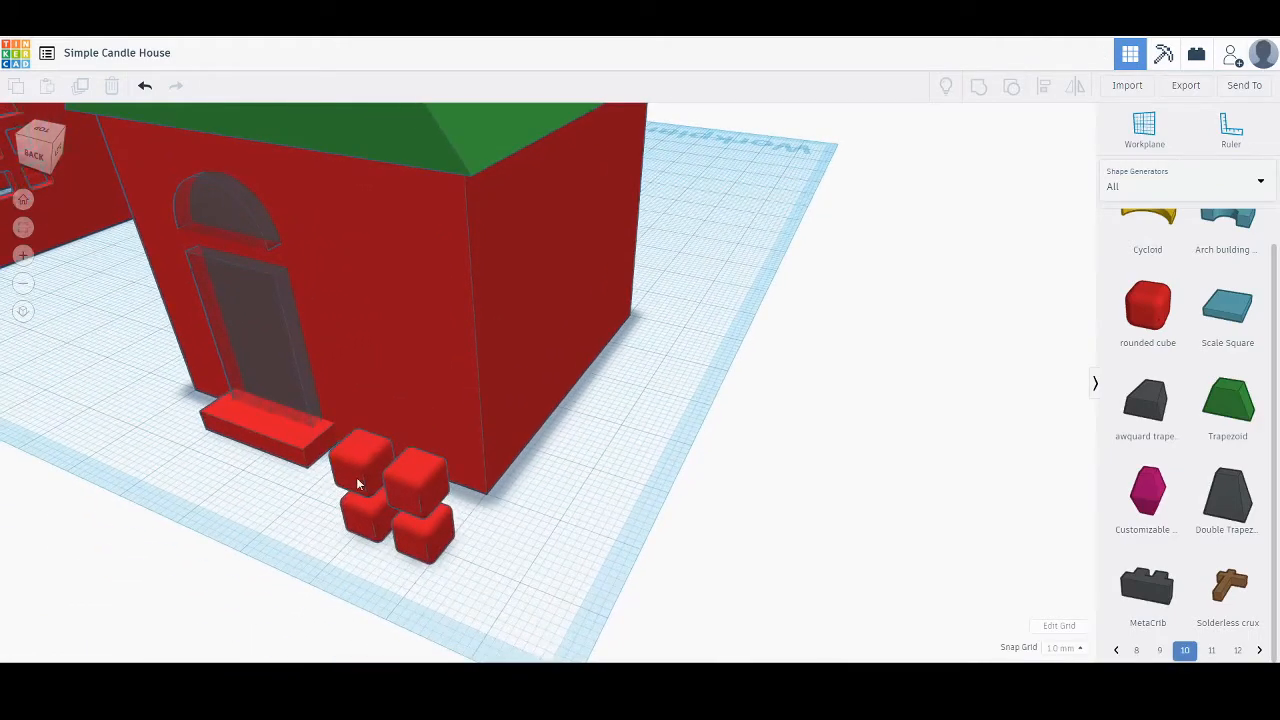
right_drag(551, 533, 534, 478)
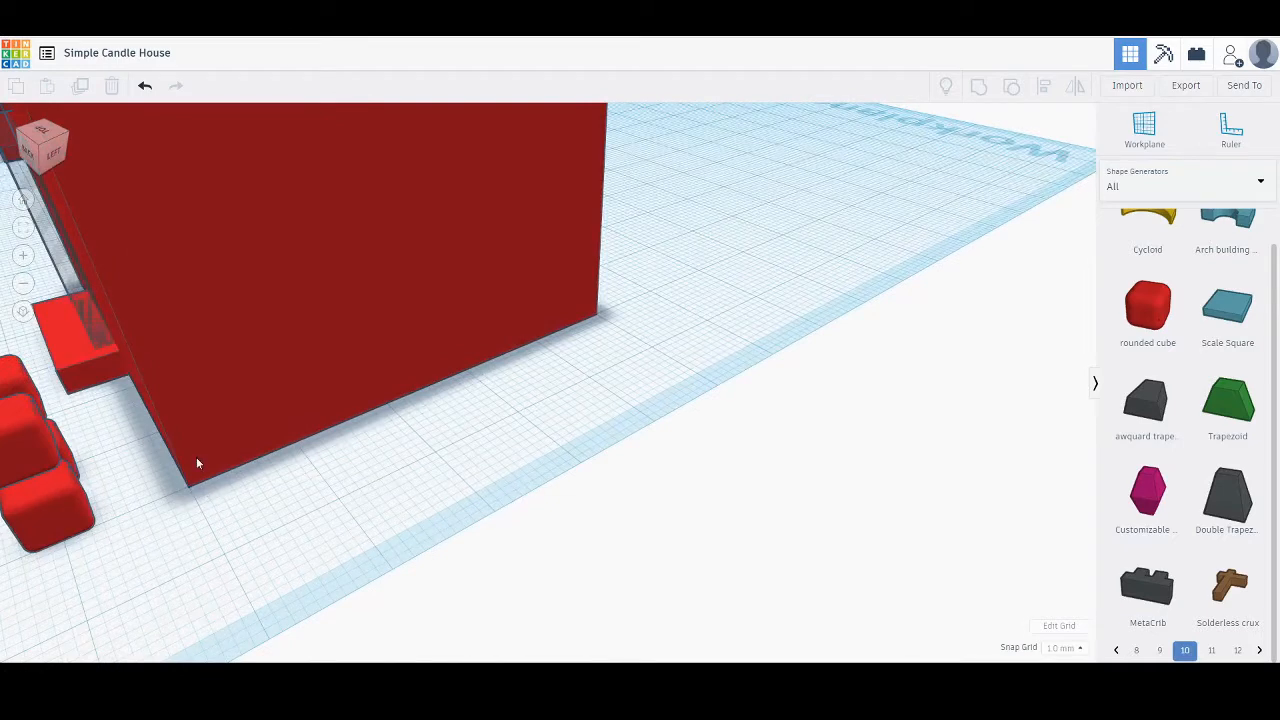
right_drag(196, 457, 145, 390)
right_drag(285, 488, 126, 353)
drag(126, 384, 173, 479)
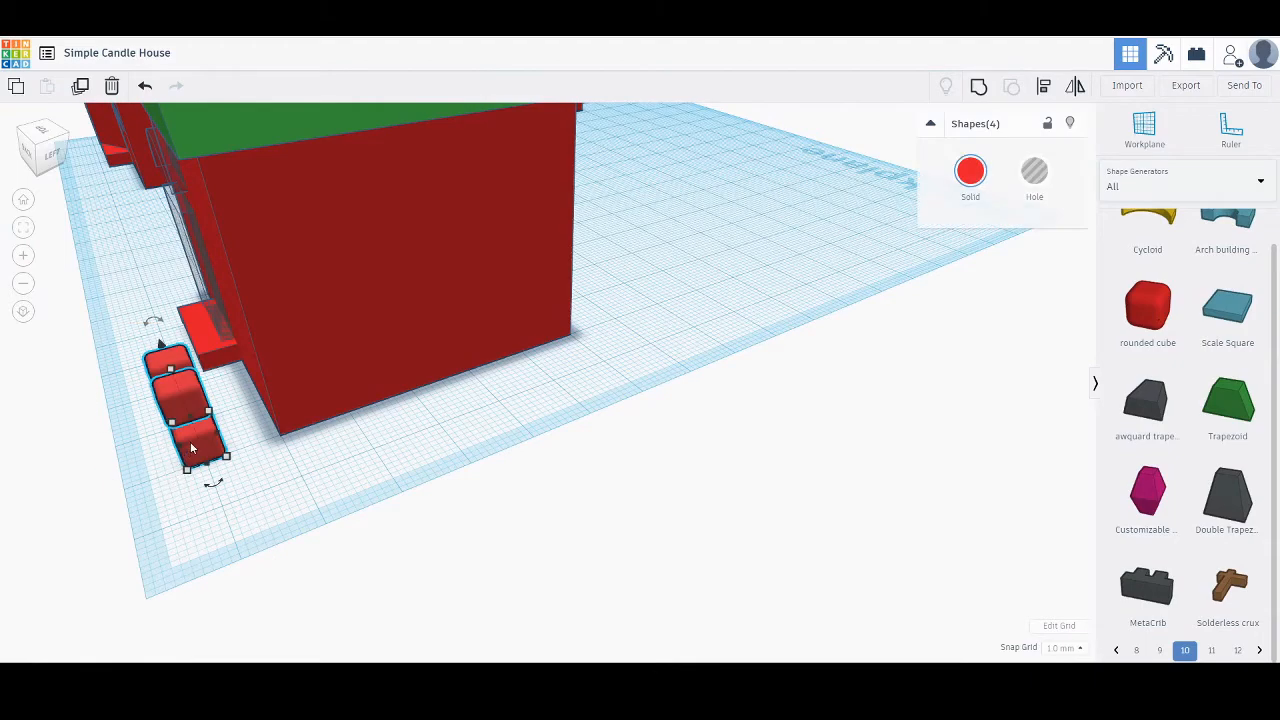
shift+click(191, 448)
right_drag(189, 521, 332, 512)
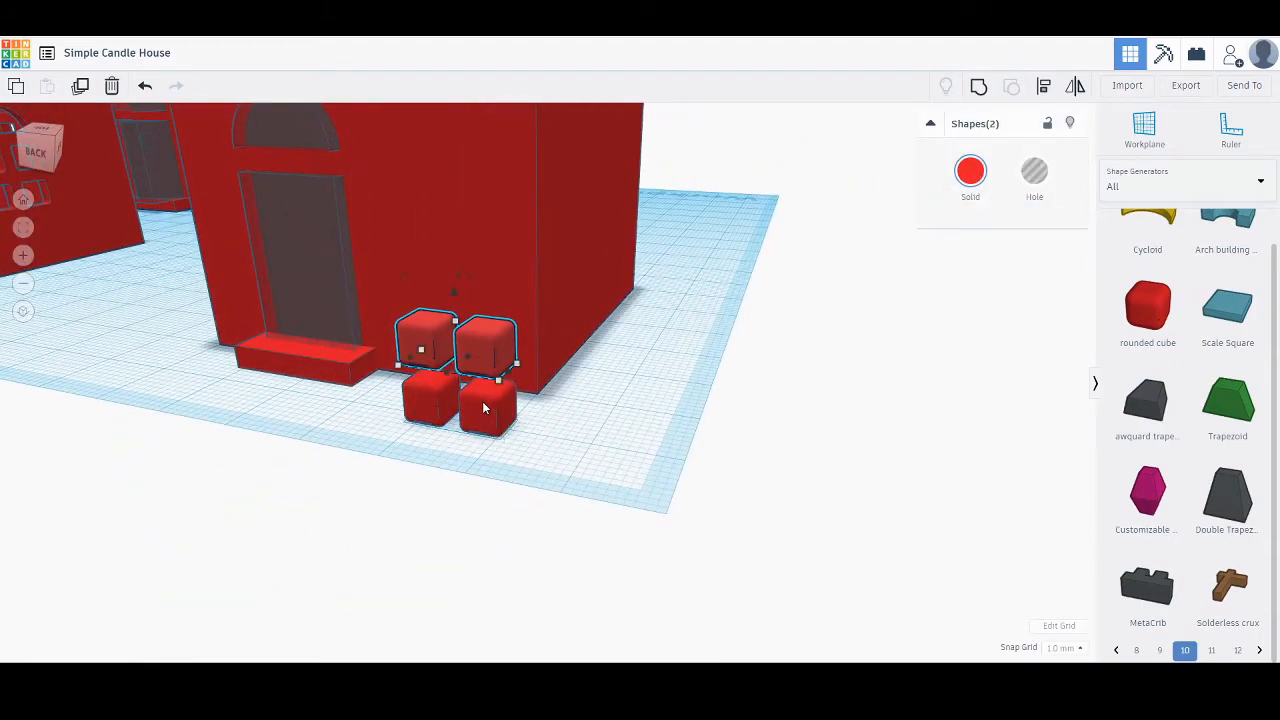
click(600, 410)
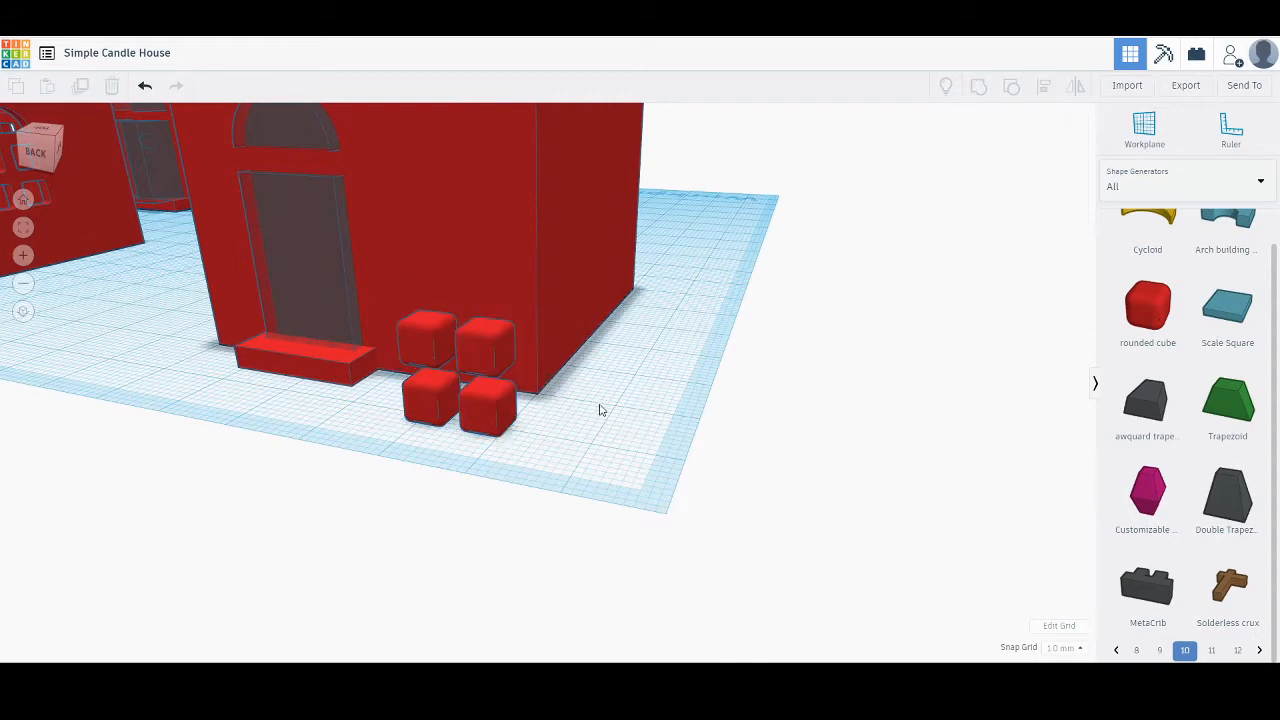
Select all four rounded cubes and stretch their depth outward, away from the house's front wall.
click(418, 352)
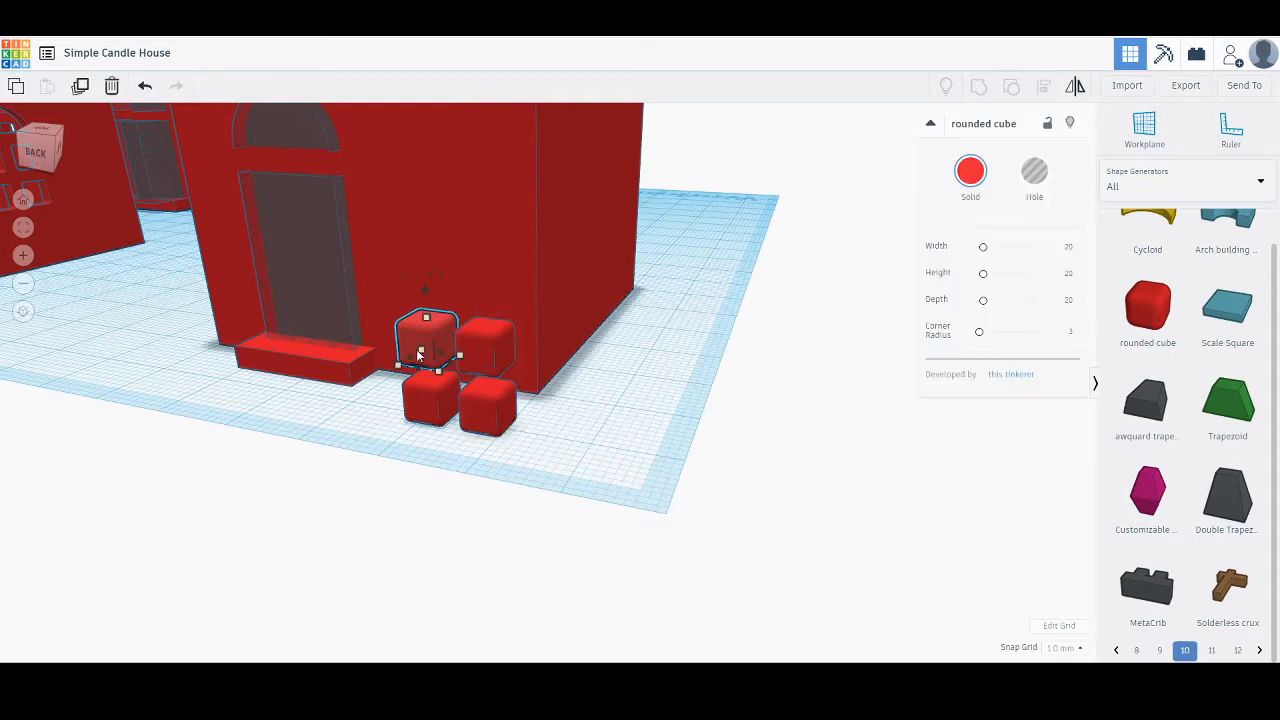
shift+click(478, 350)
shift+click(474, 408)
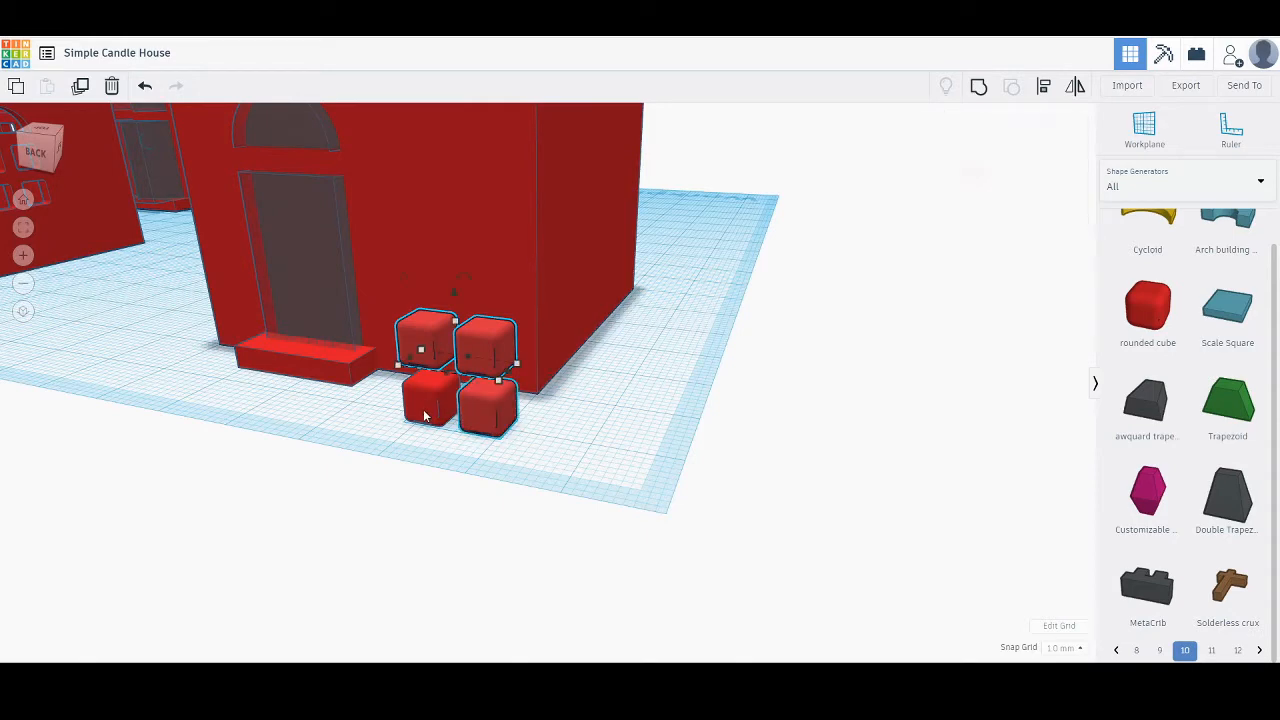
shift+click(426, 383)
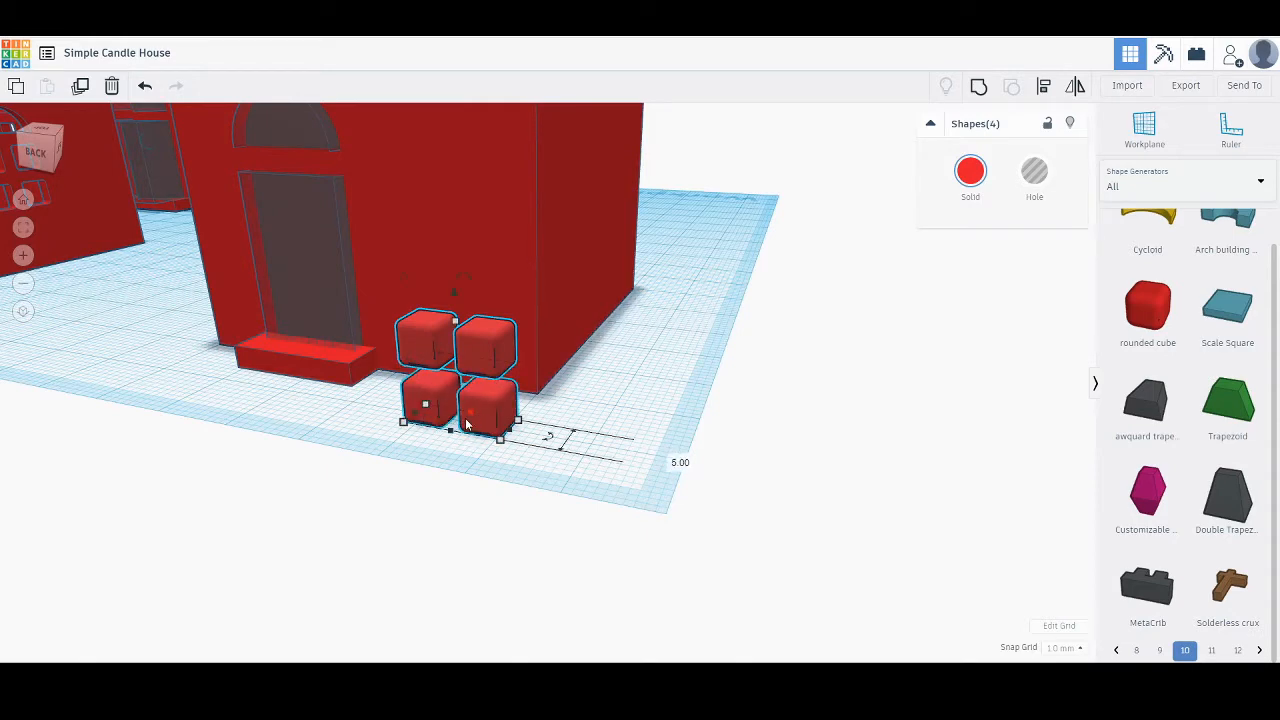
drag(449, 434, 418, 466)
click(646, 380)
Select all four rounded cubes and group them into a single window shape.
right_drag(646, 380, 569, 454)
right_drag(420, 337, 567, 347)
click(540, 318)
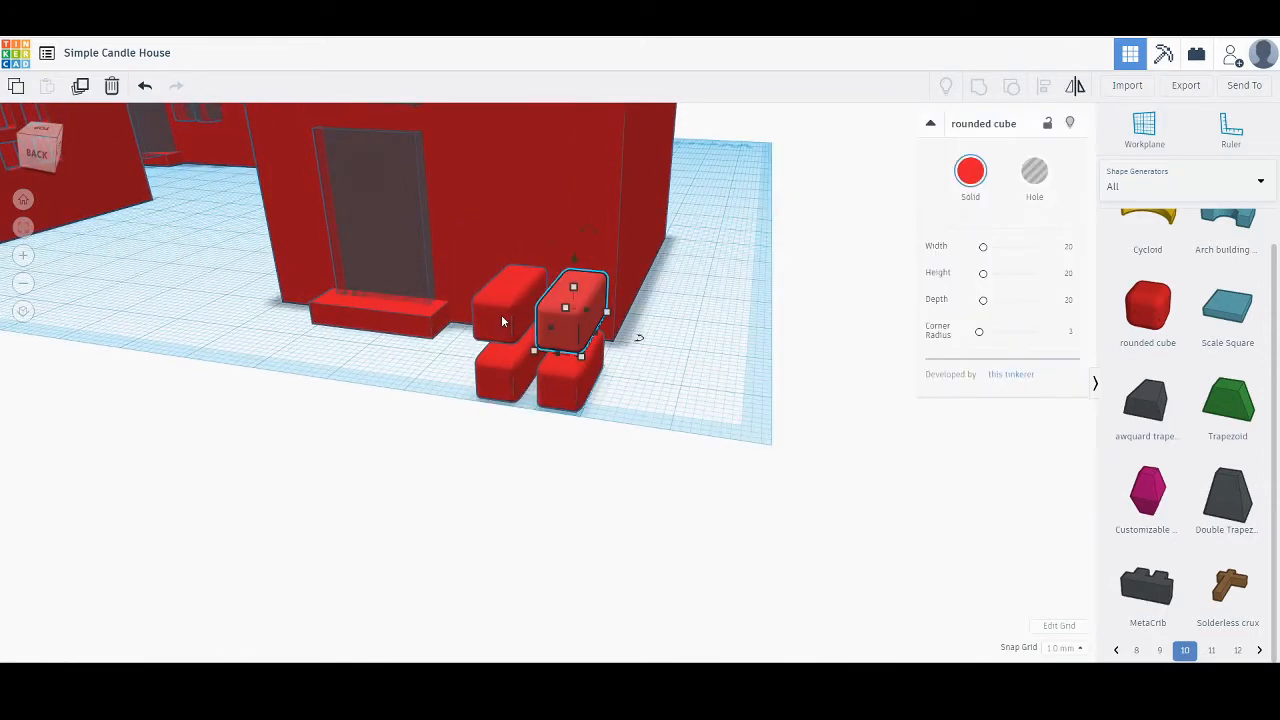
shift+click(501, 314)
shift+click(560, 395)
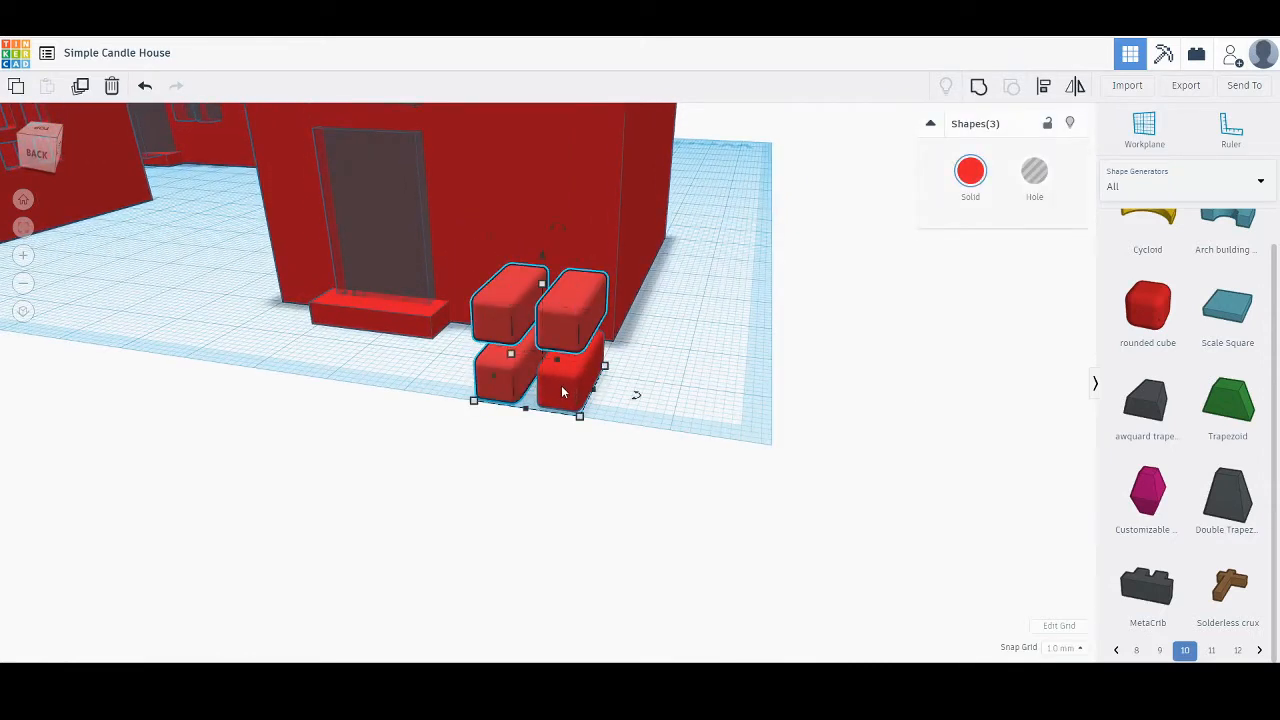
shift+click(488, 383)
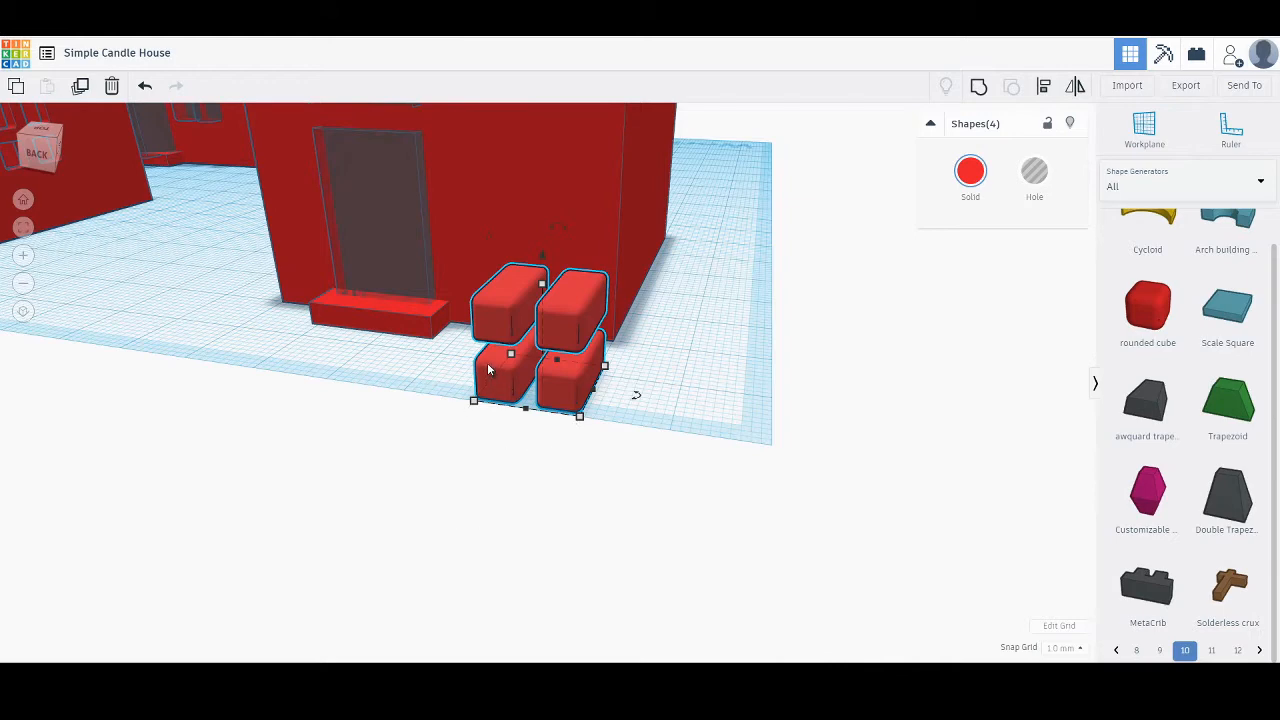
click(979, 86)
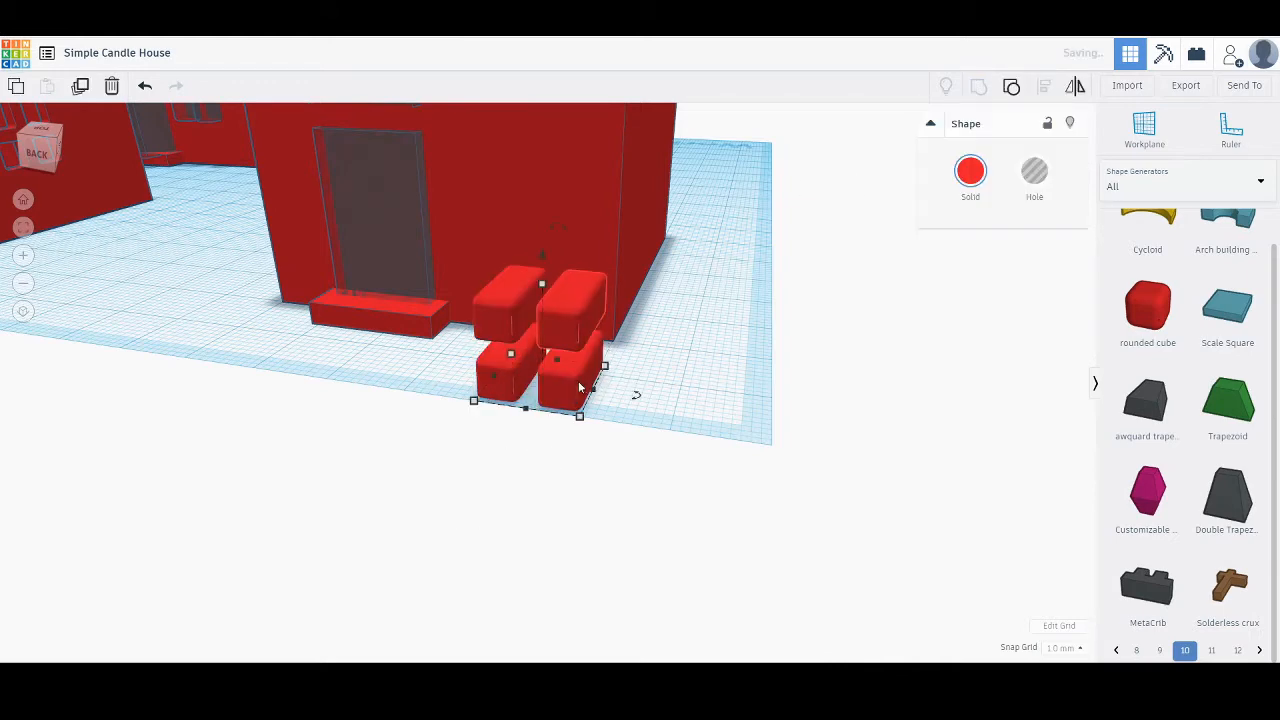
Shift the grouped panes slightly toward the doorstep and turn the group into a hole.
drag(559, 391, 533, 384)
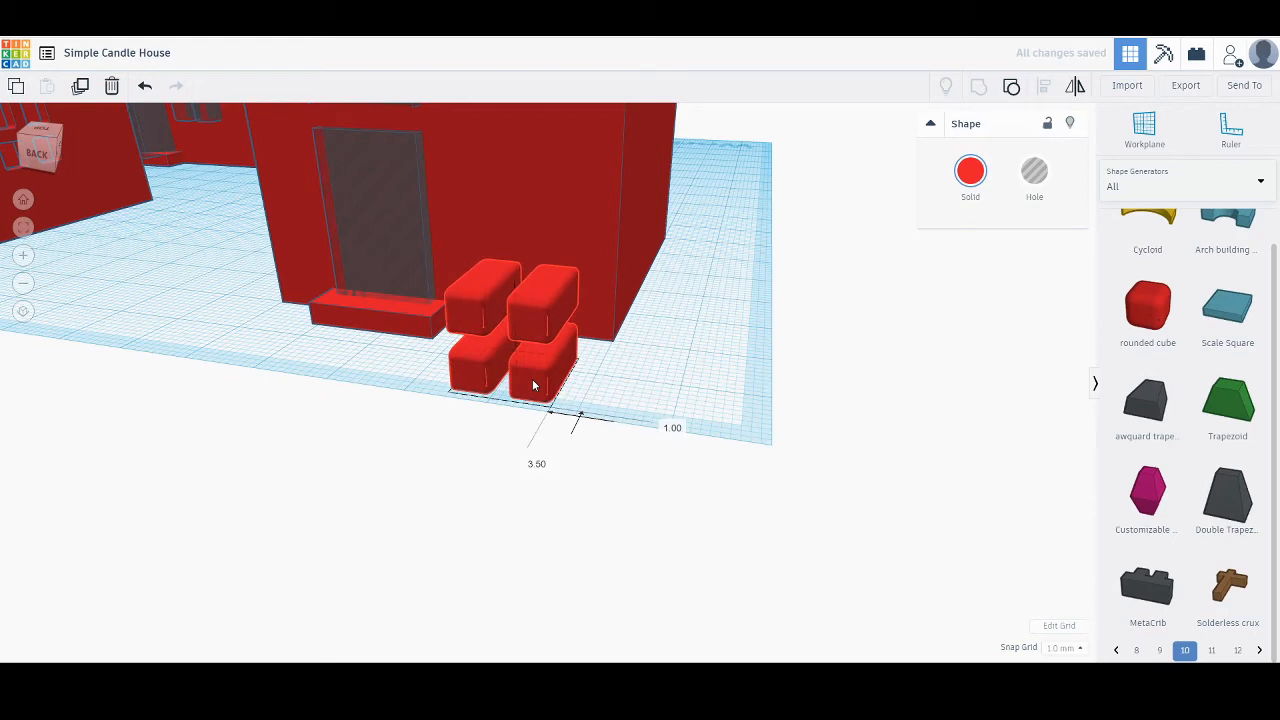
click(1034, 171)
click(663, 404)
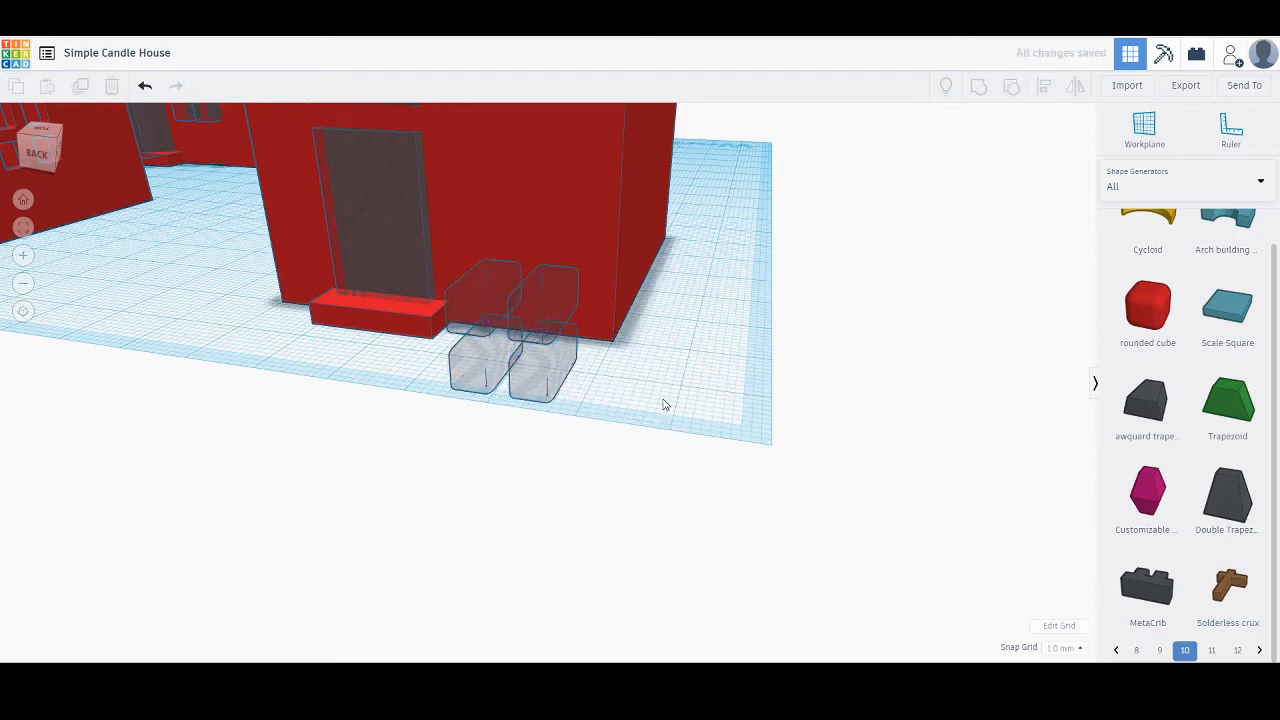
right_drag(402, 404, 398, 424)
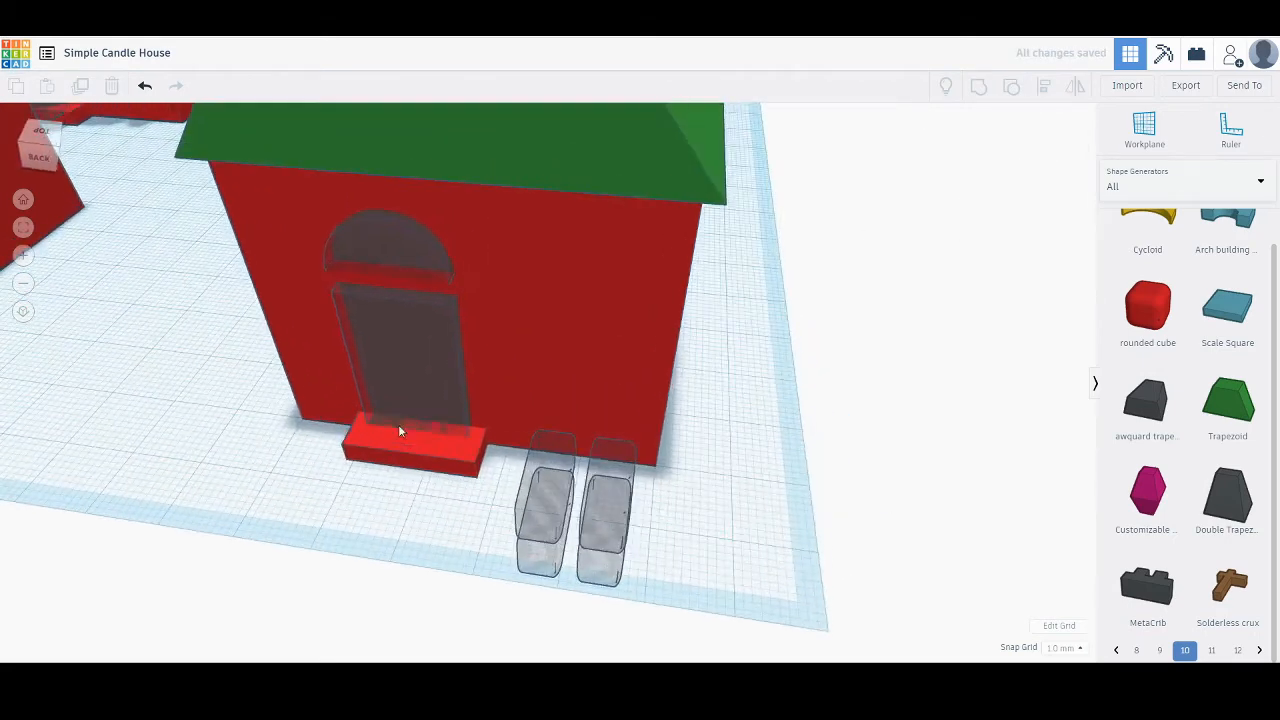
Raise the four-pane window hole 8 mm beside the doorway.
click(613, 473)
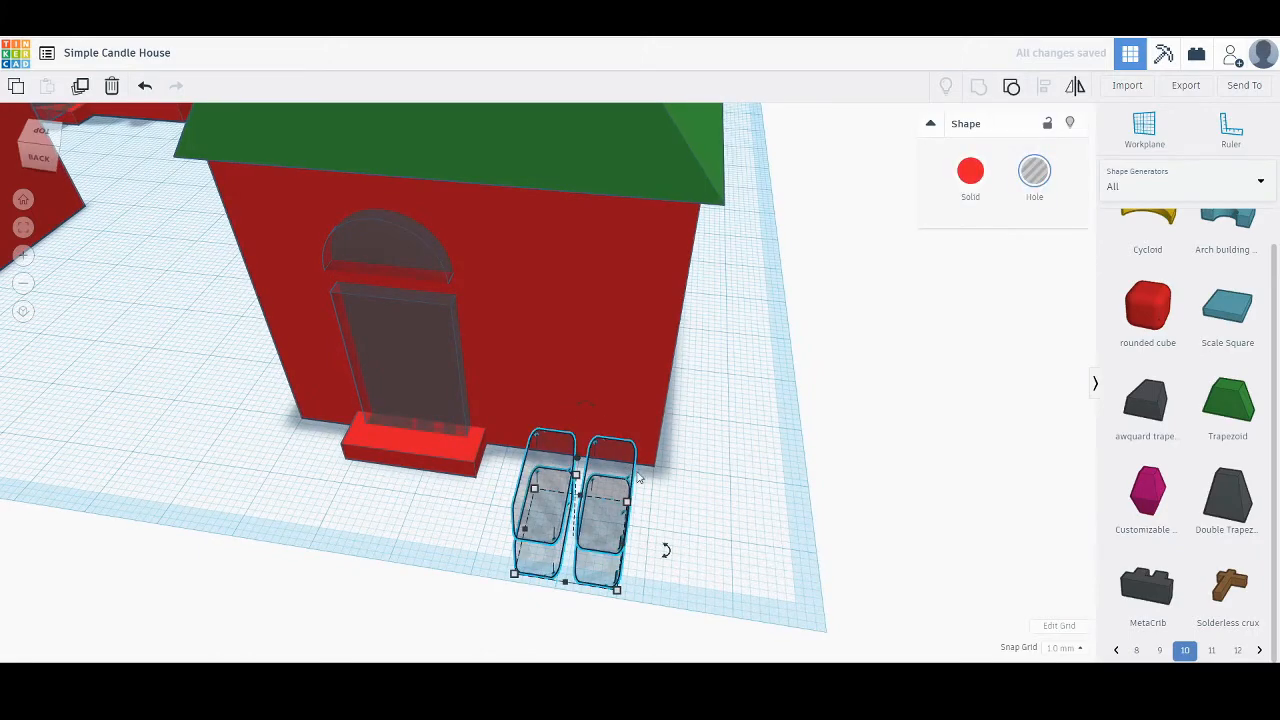
right_drag(639, 478, 663, 250)
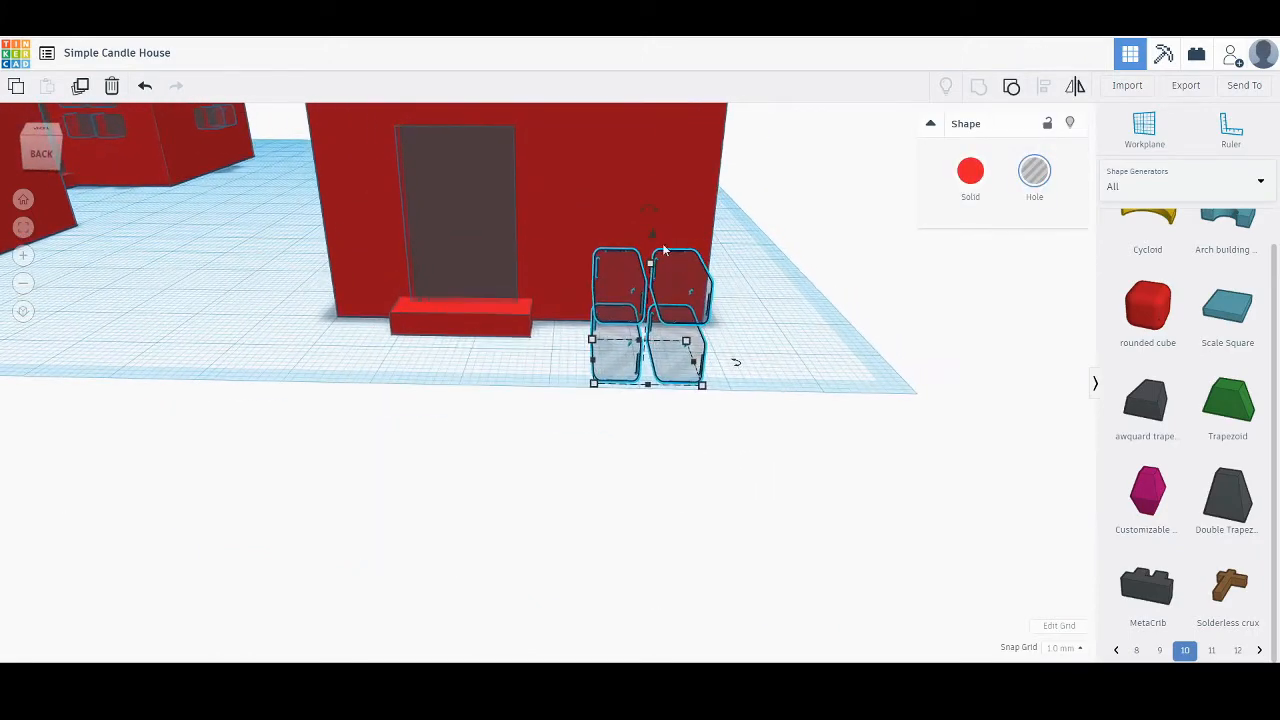
drag(651, 243, 643, 160)
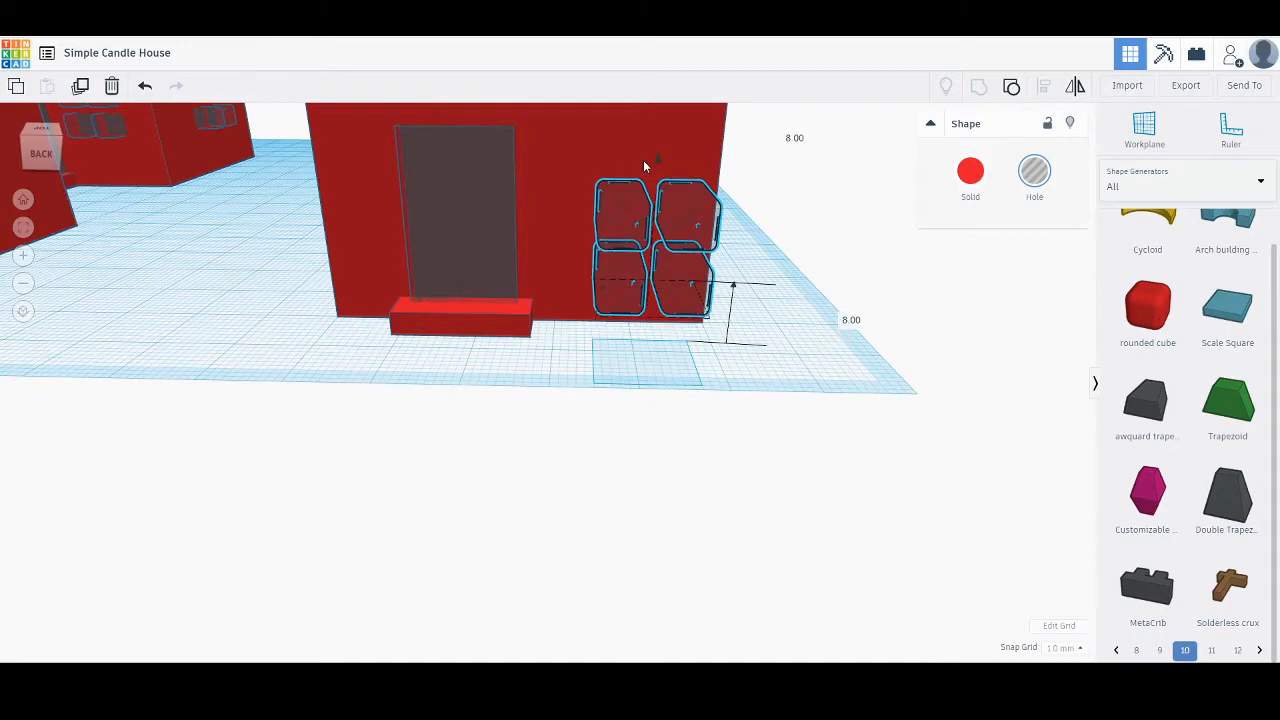
right_drag(851, 383, 628, 320)
drag(628, 320, 568, 217)
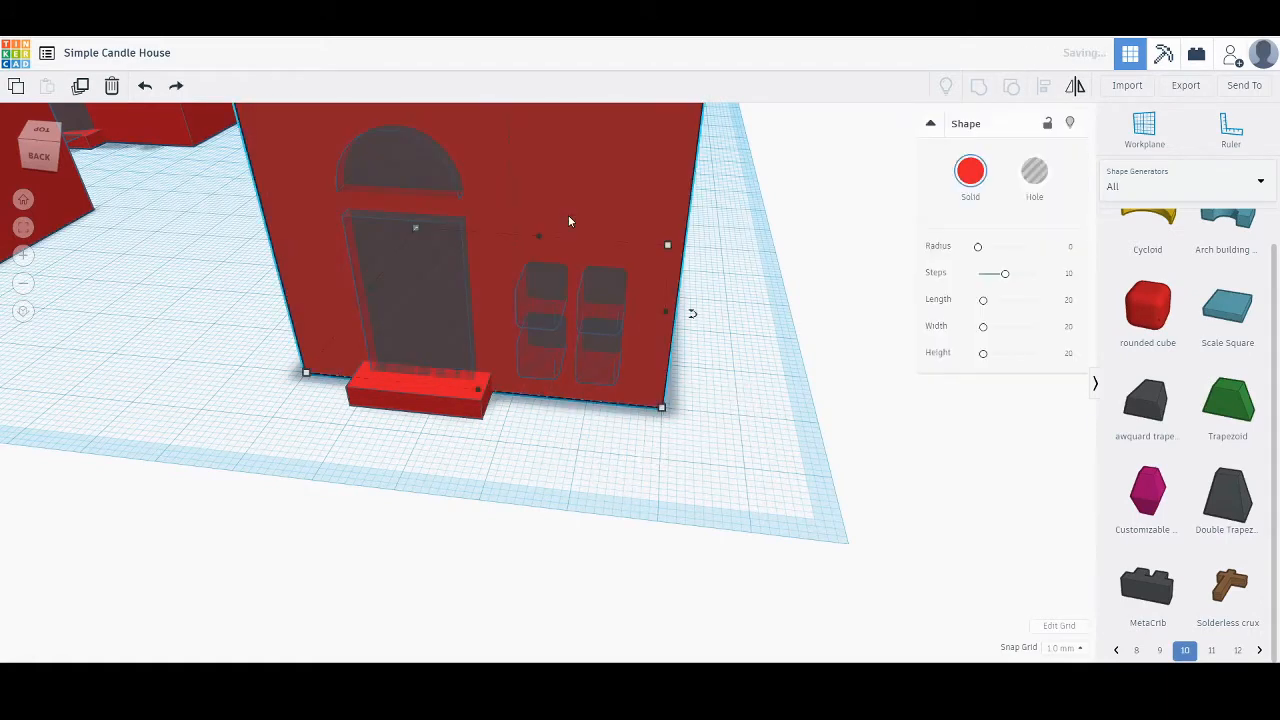
key(ctrl+z)
Raise the four-pane window hole another 6 mm, to 14 mm above the workplane.
click(527, 369)
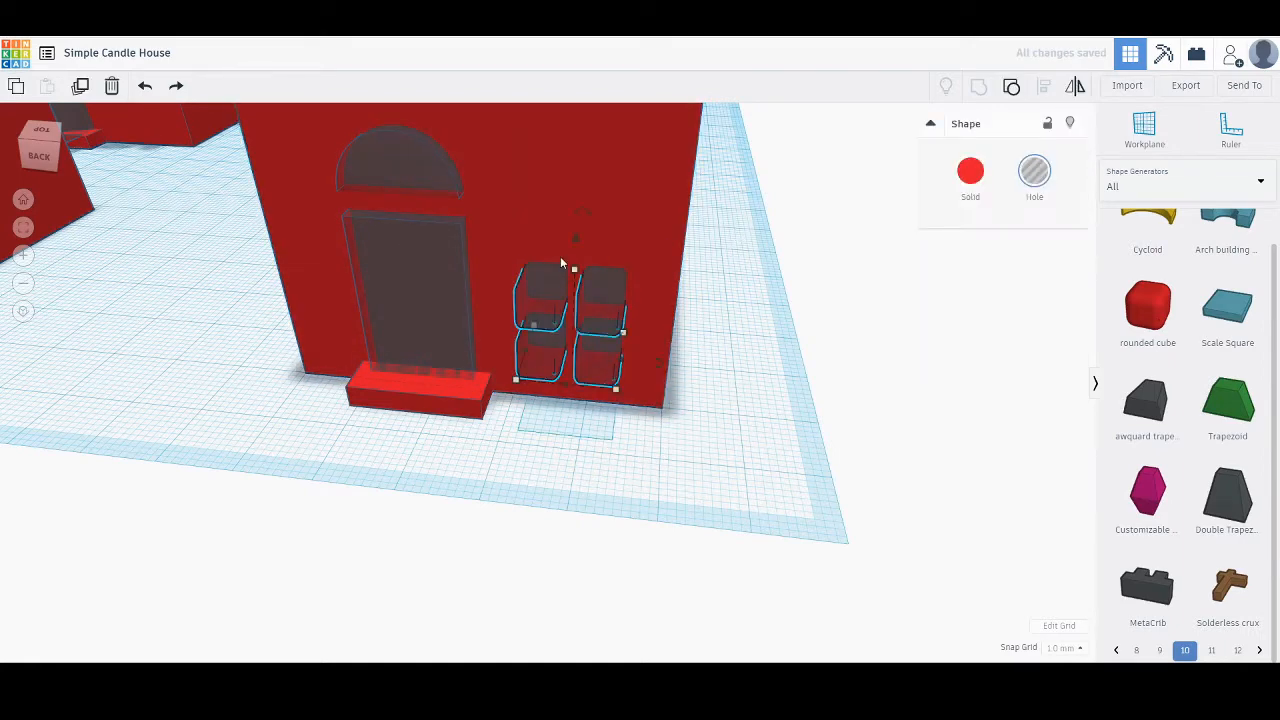
drag(576, 241, 571, 192)
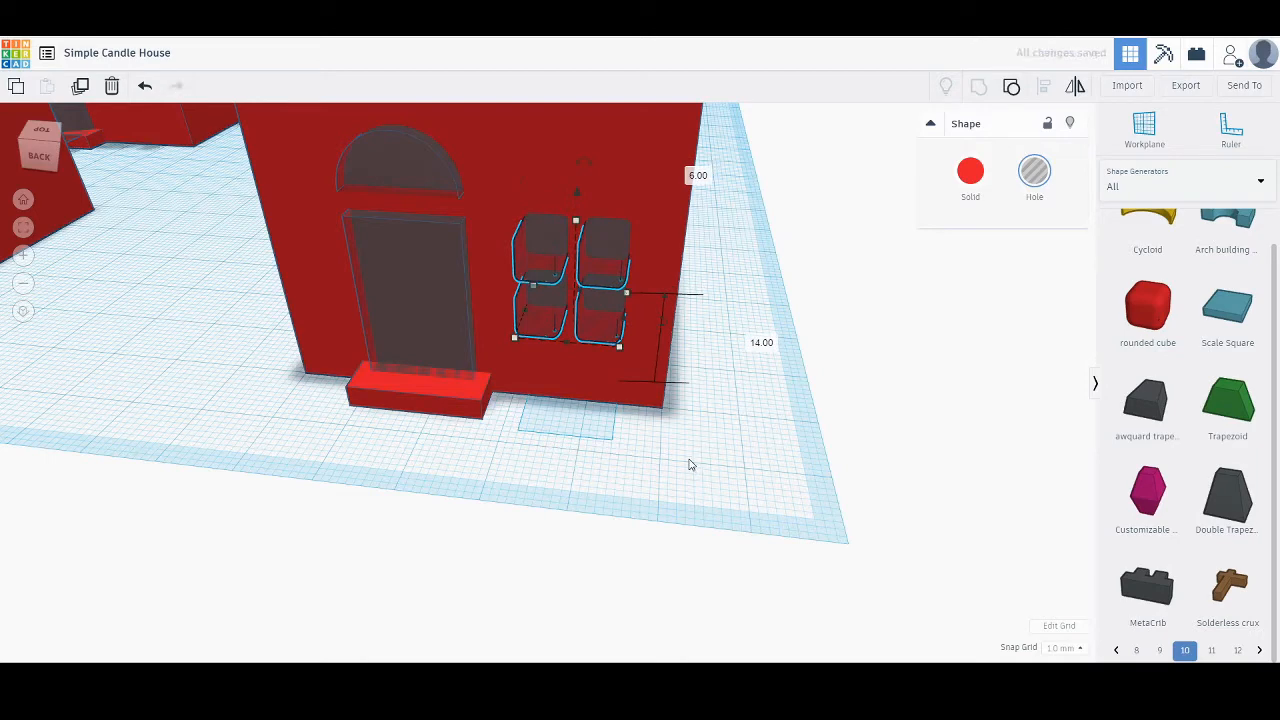
click(616, 484)
right_drag(571, 503, 620, 489)
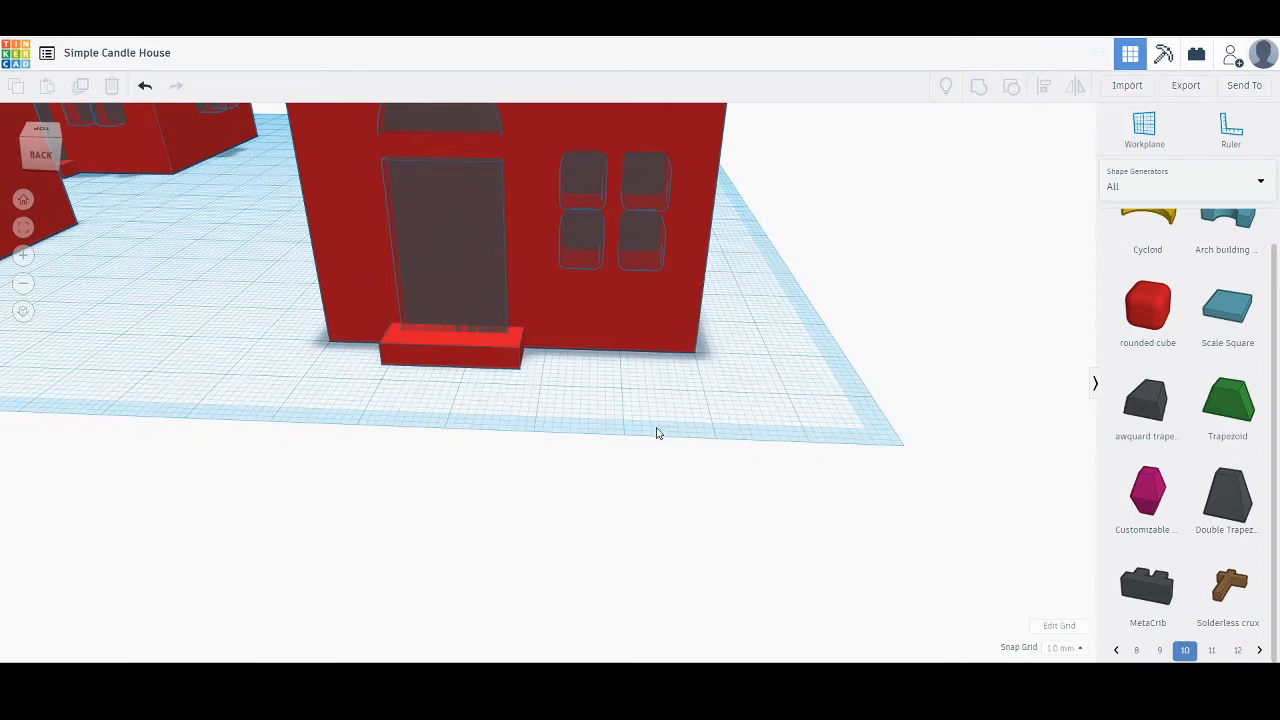
scroll(600, 405, down, 2)
right_drag(583, 400, 581, 290)
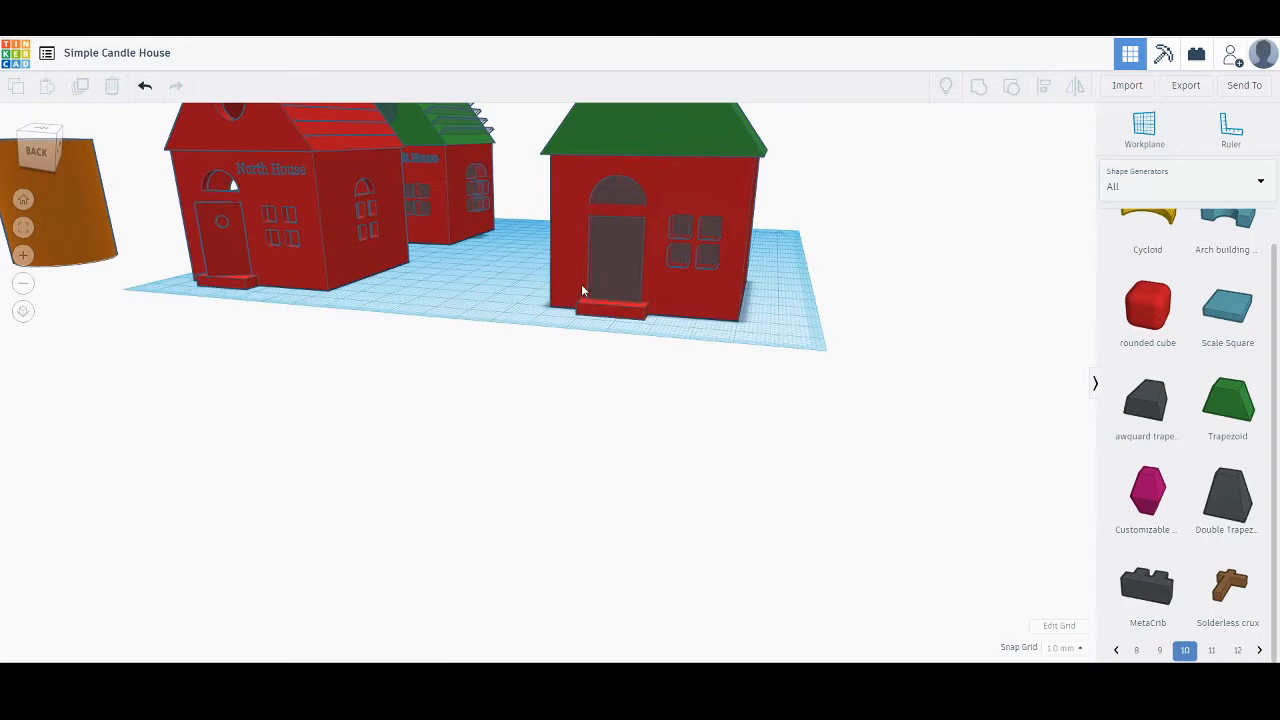
Lower the four-pane window hole by 1 mm, to 13 mm above the workplane.
click(711, 232)
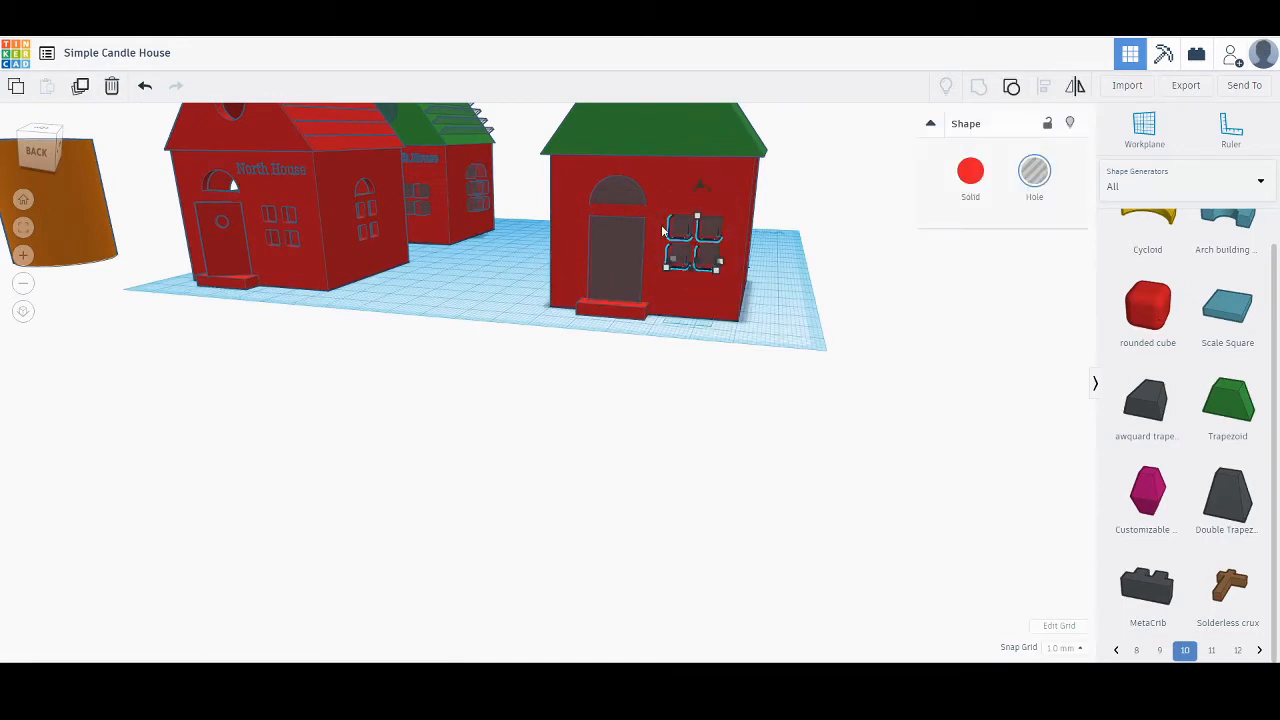
scroll(662, 232, up, 3)
middle_drag(669, 187, 588, 256)
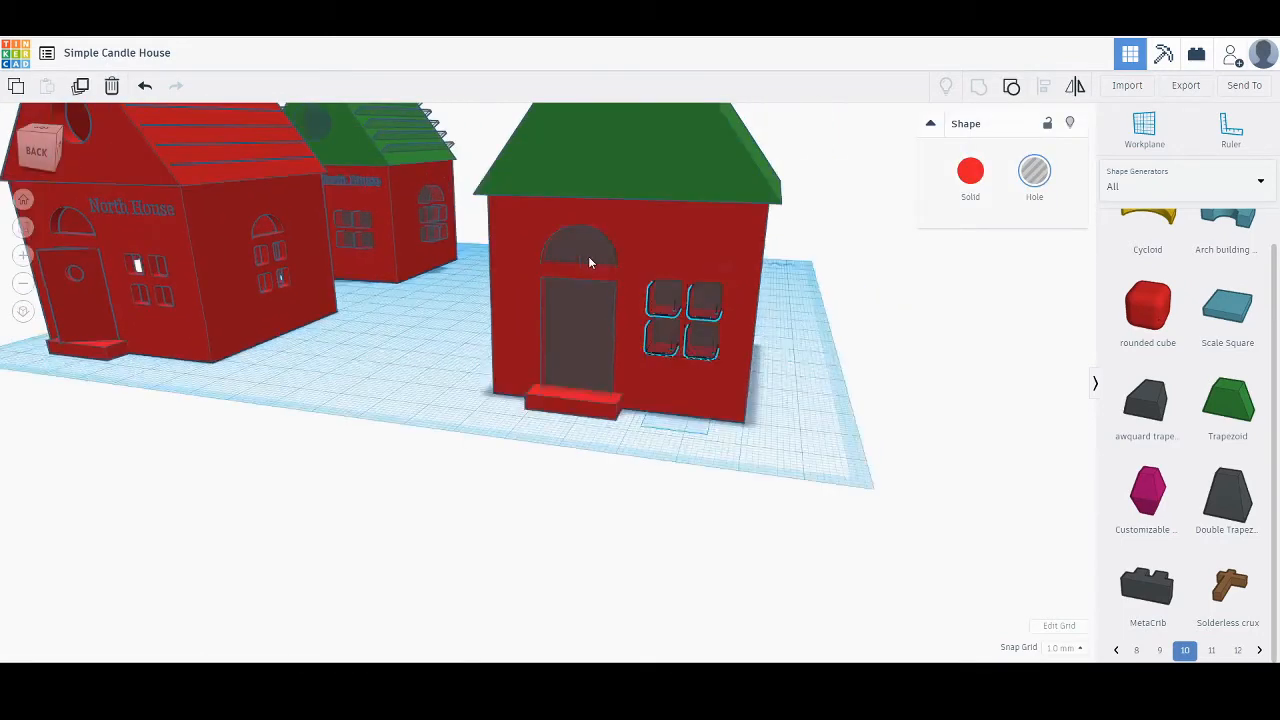
scroll(693, 250, up, 3)
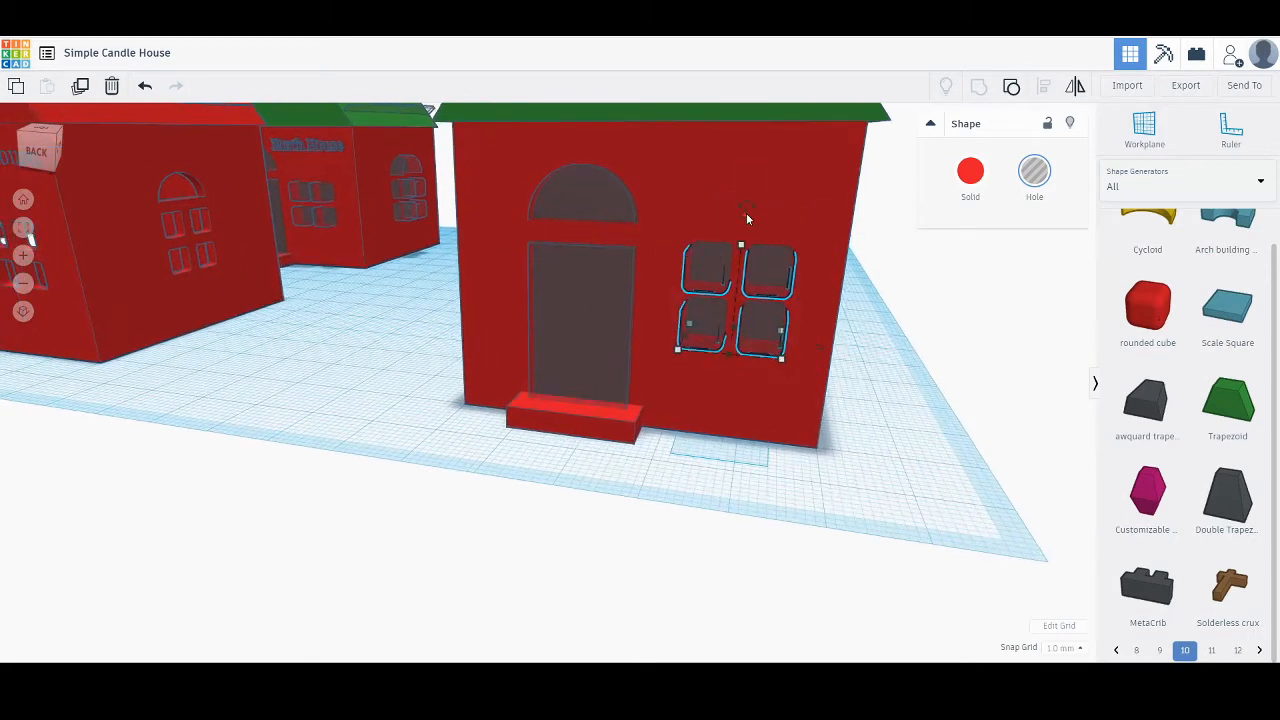
drag(744, 213, 741, 227)
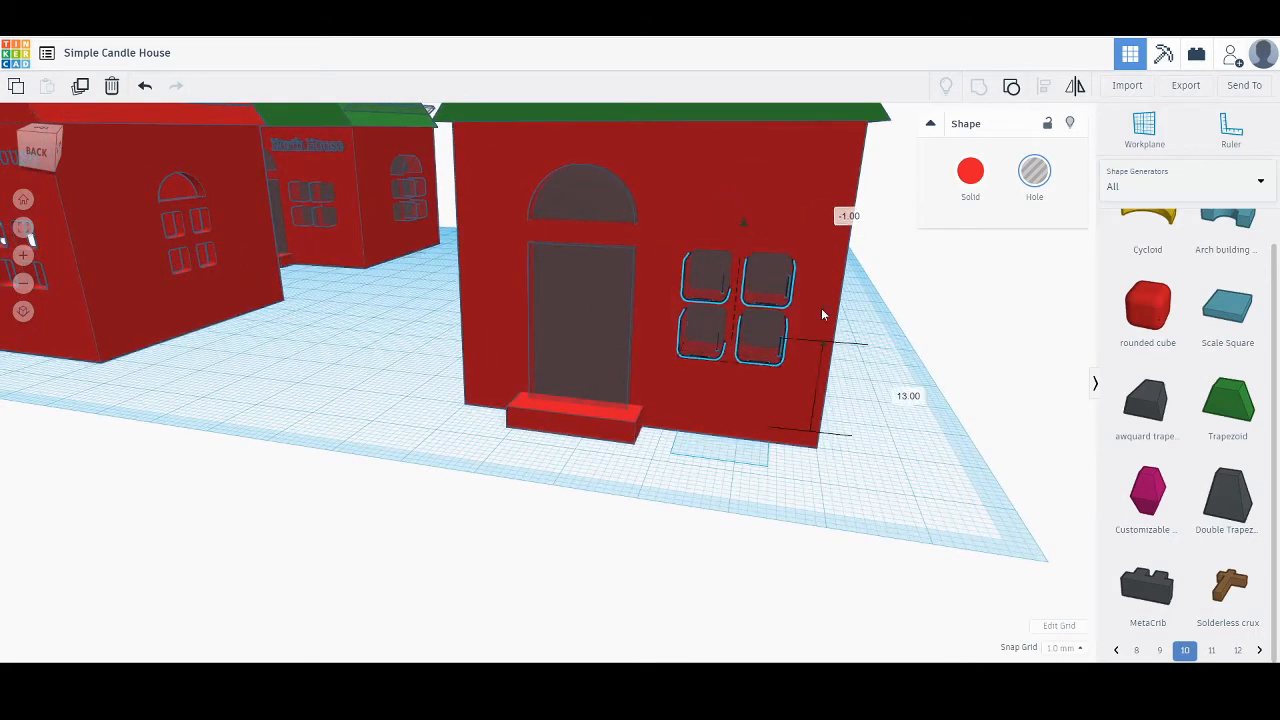
click(971, 314)
right_drag(433, 374, 369, 376)
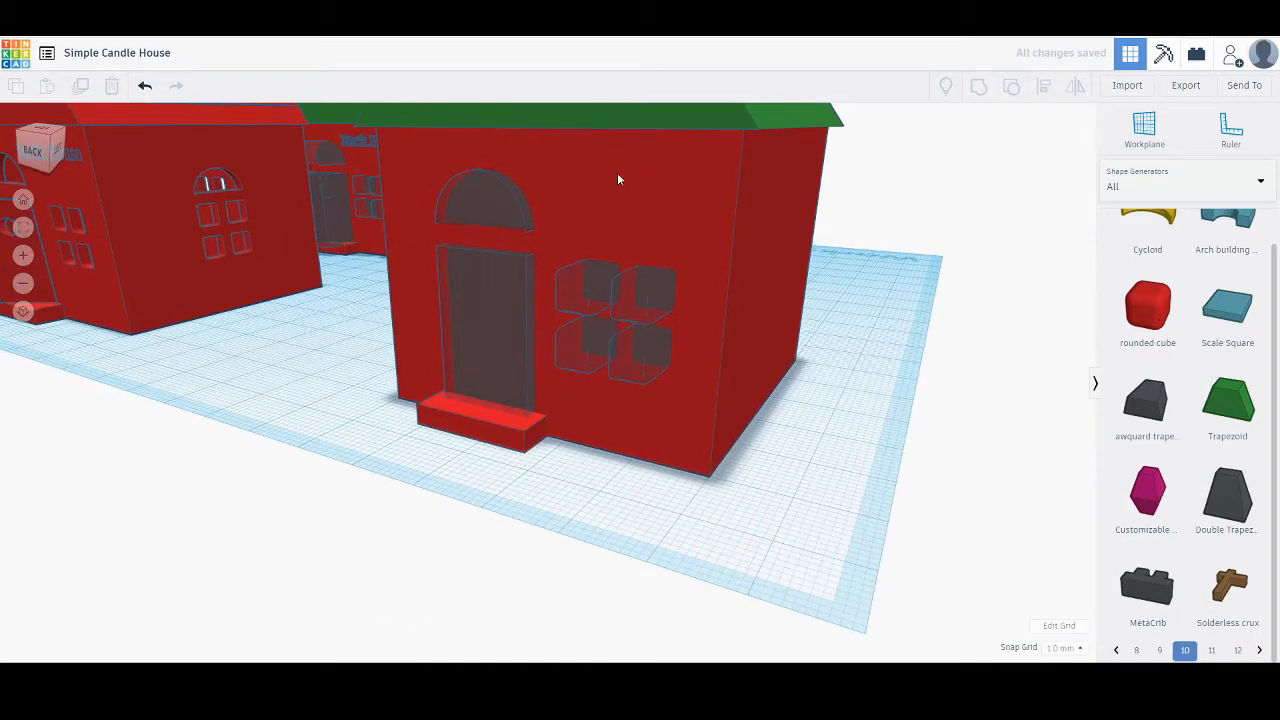
Set a workplane on the new house's front wall and place a Text shape from the text and numbers collection on it.
right_drag(165, 202, 242, 218)
middle_drag(242, 218, 309, 236)
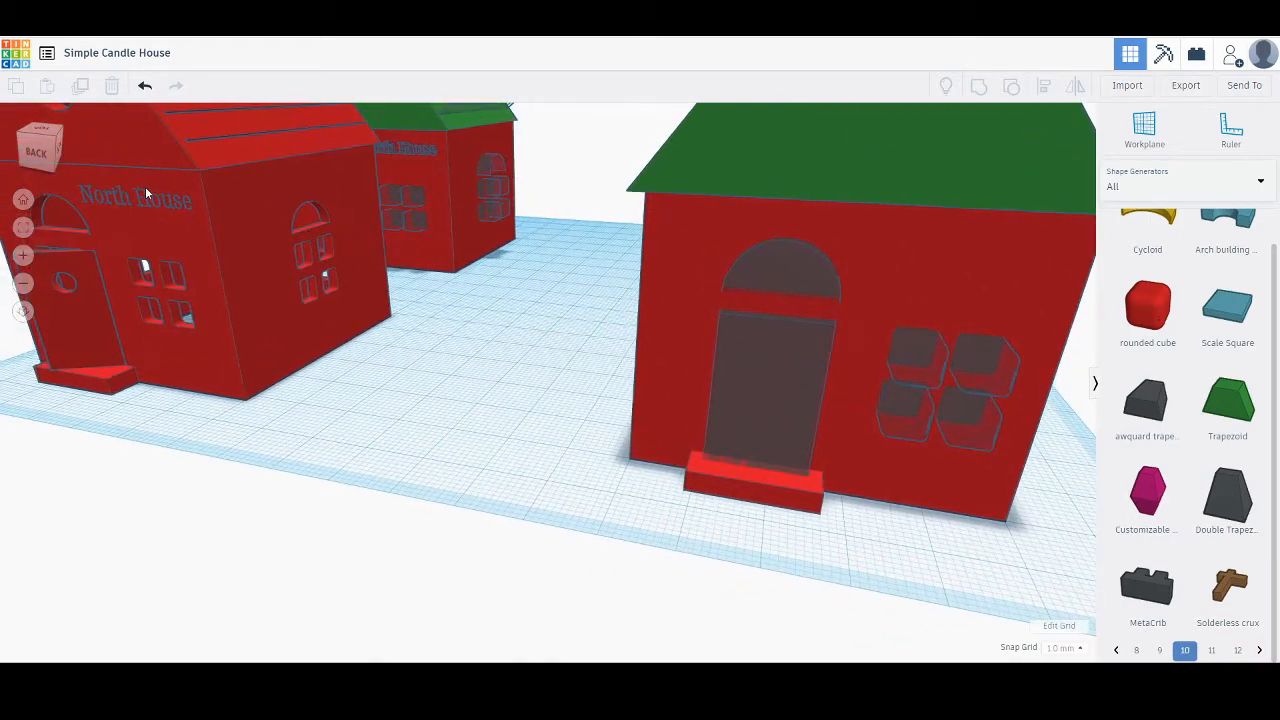
middle_drag(1003, 273, 742, 303)
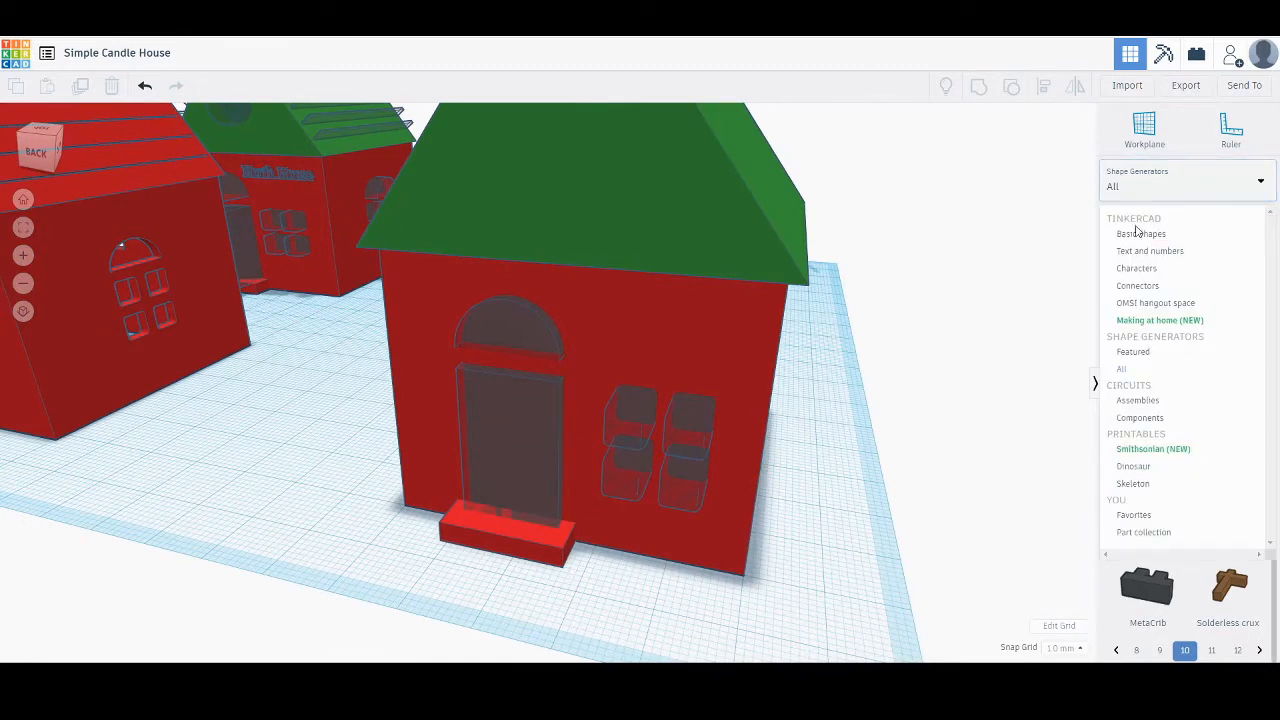
click(1148, 250)
scroll(1177, 257, up, 8)
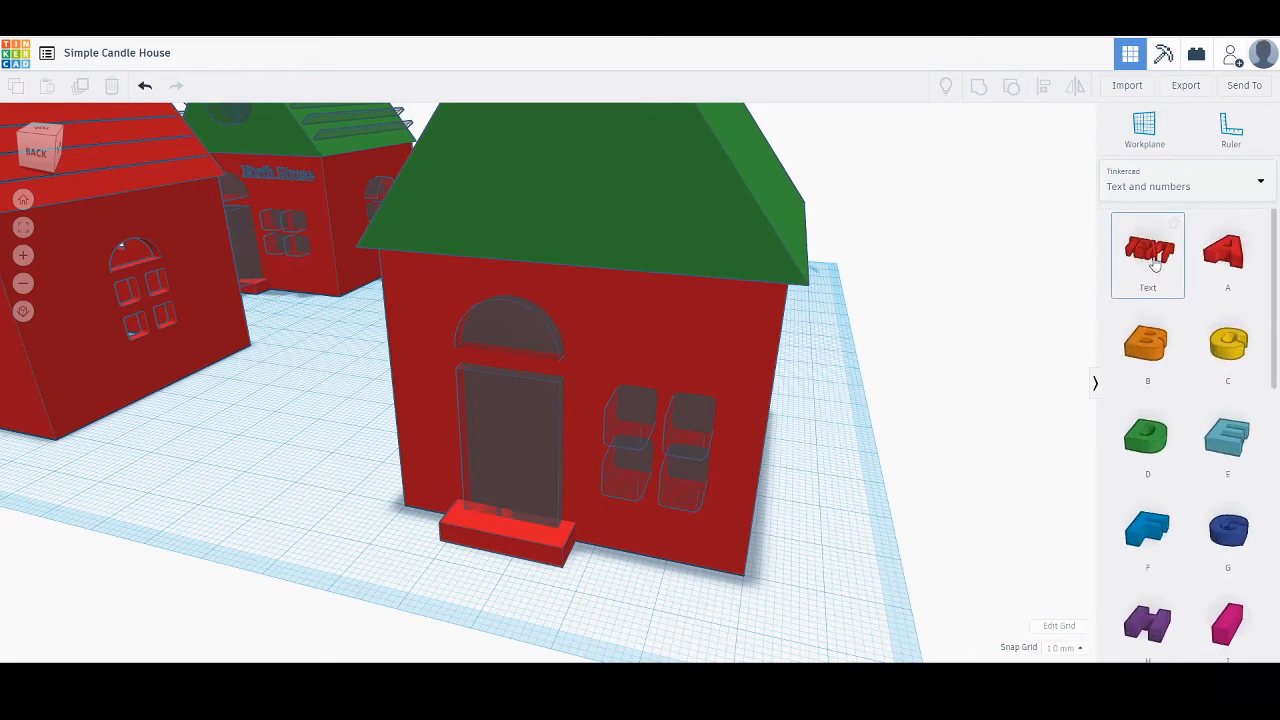
click(1144, 128)
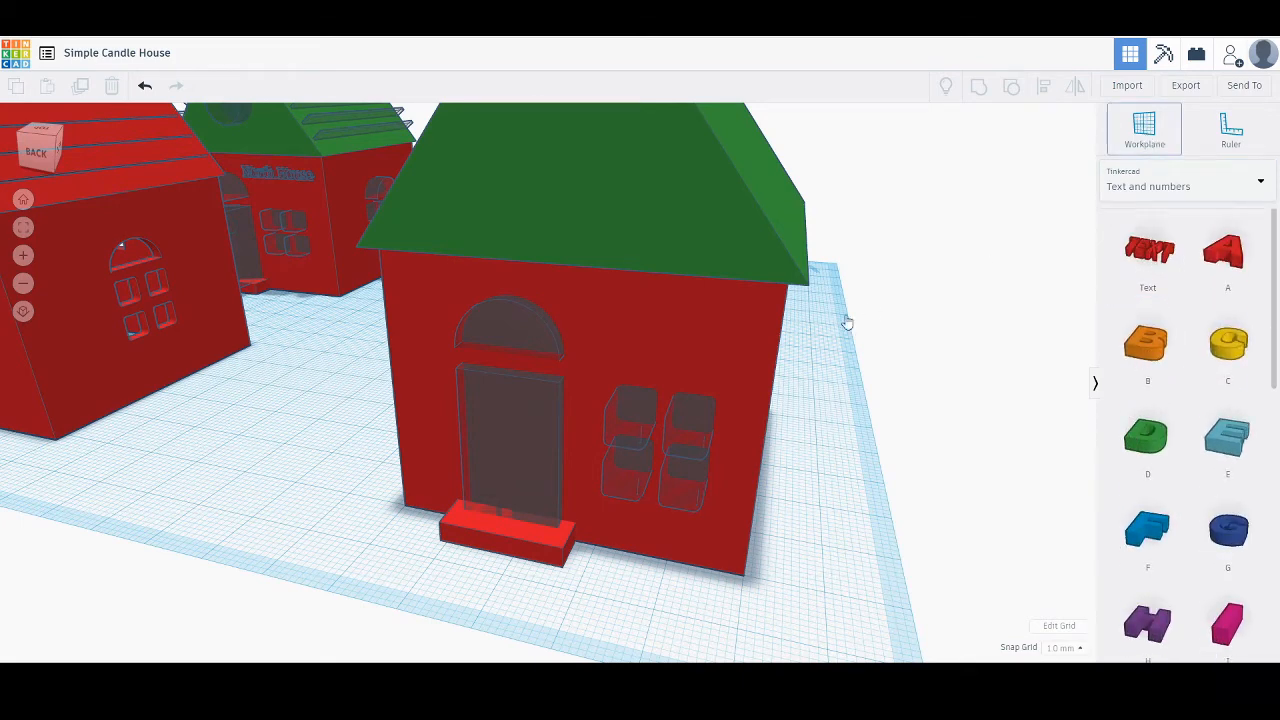
click(688, 343)
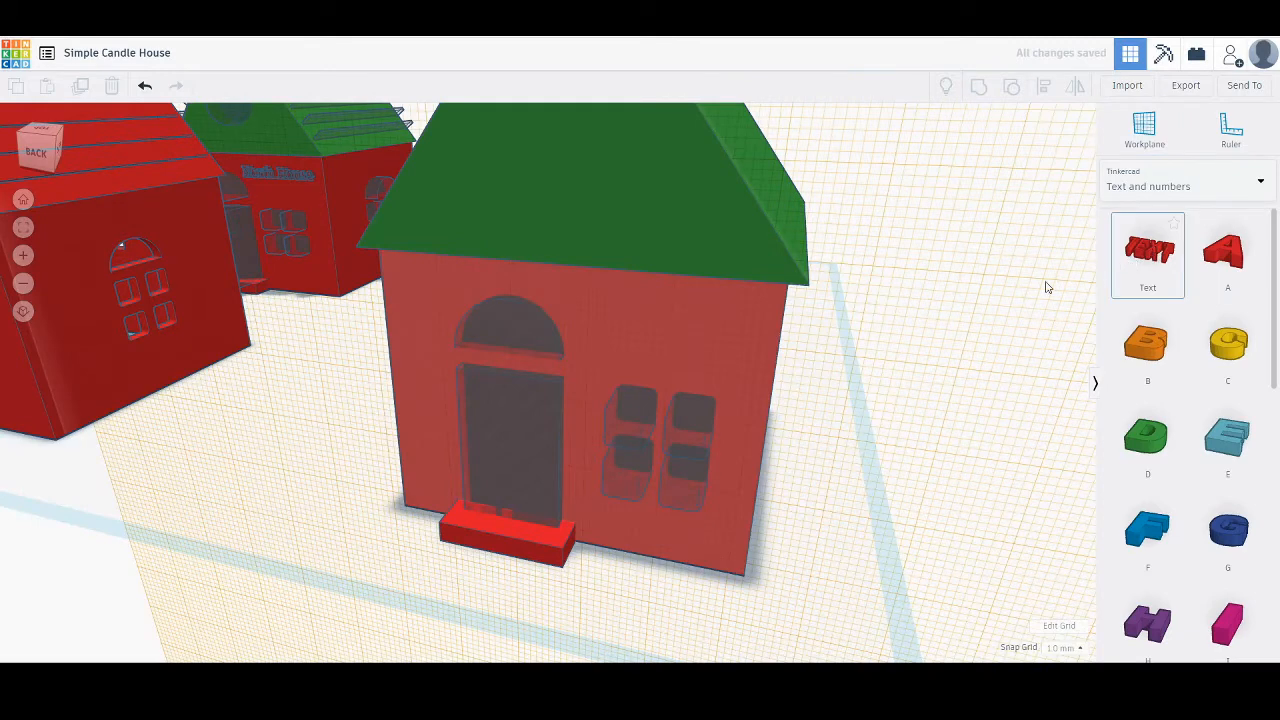
click(646, 335)
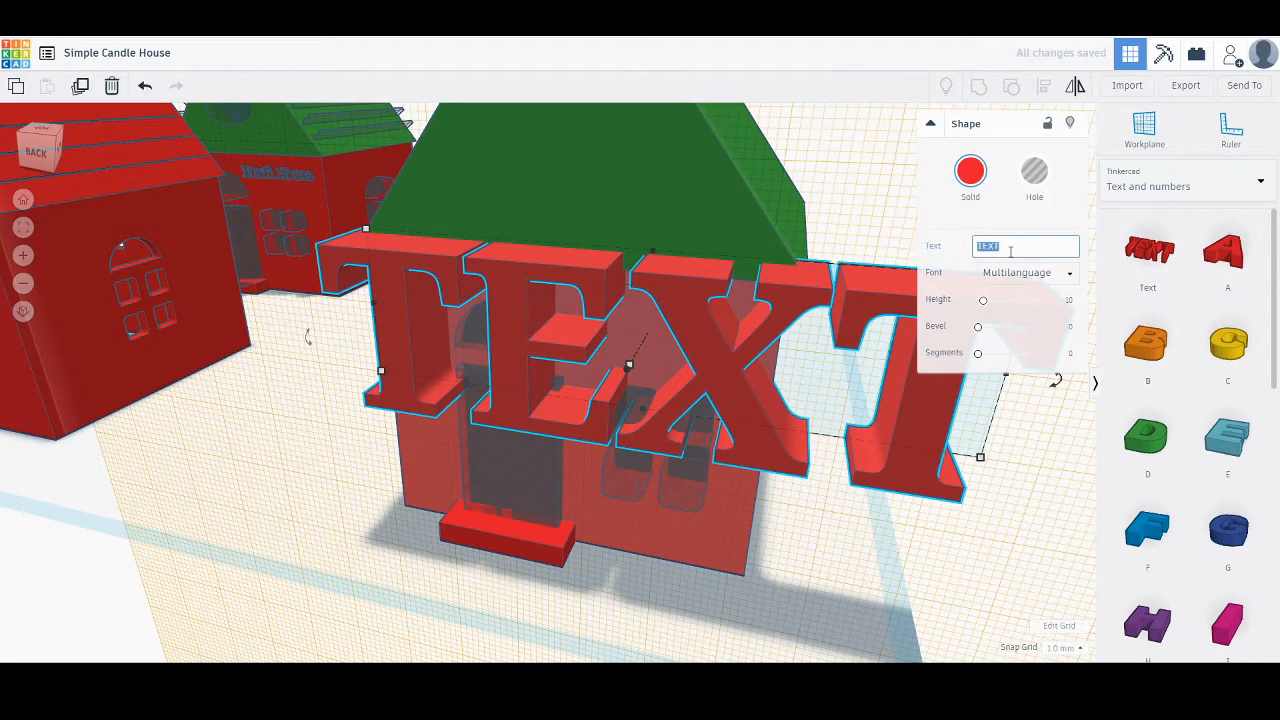
Change the lettering of the Text shape to "North House".
click(1010, 251)
text(North H)
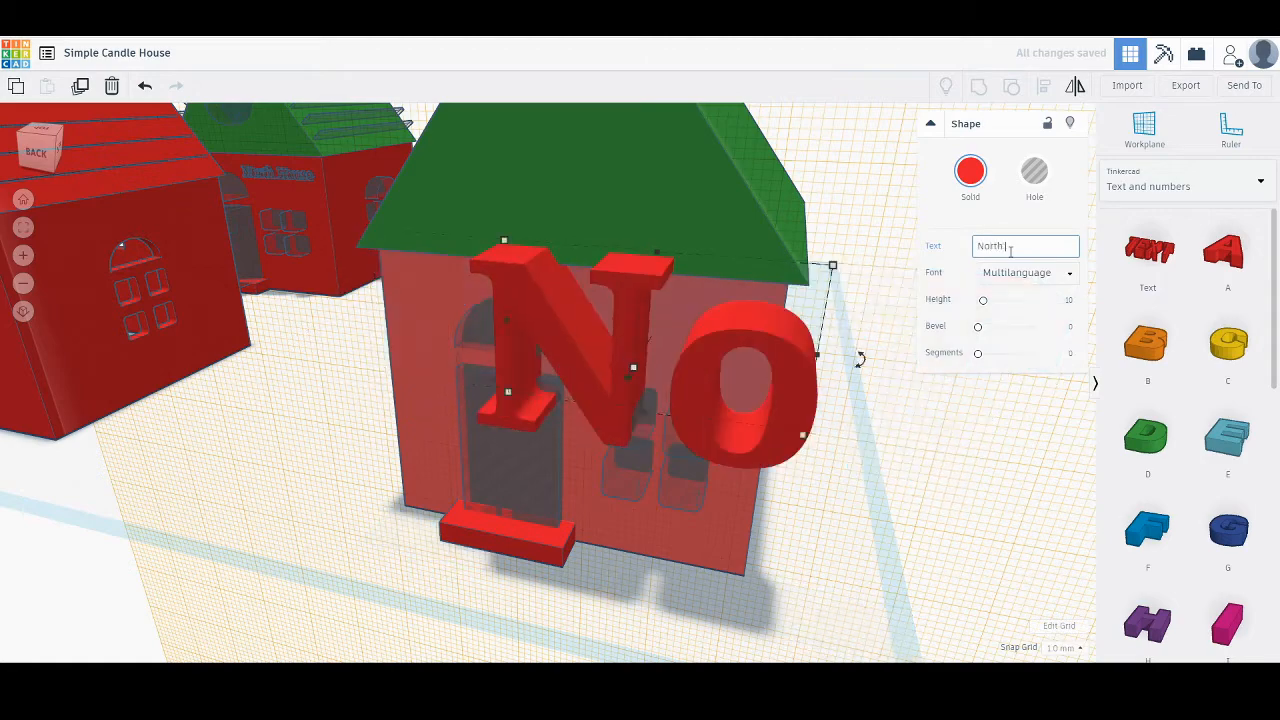
text(orse)
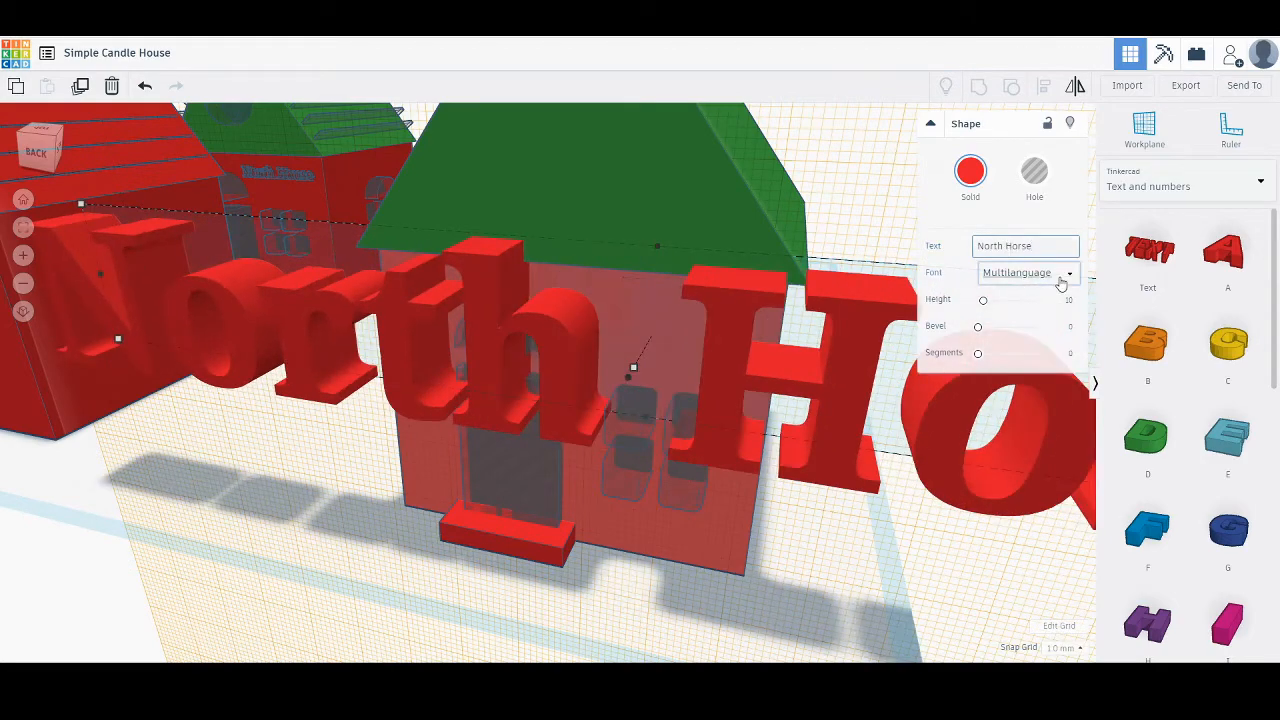
key(BackSpace)
key(BackSpace)
key(BackSpace)
text(use)
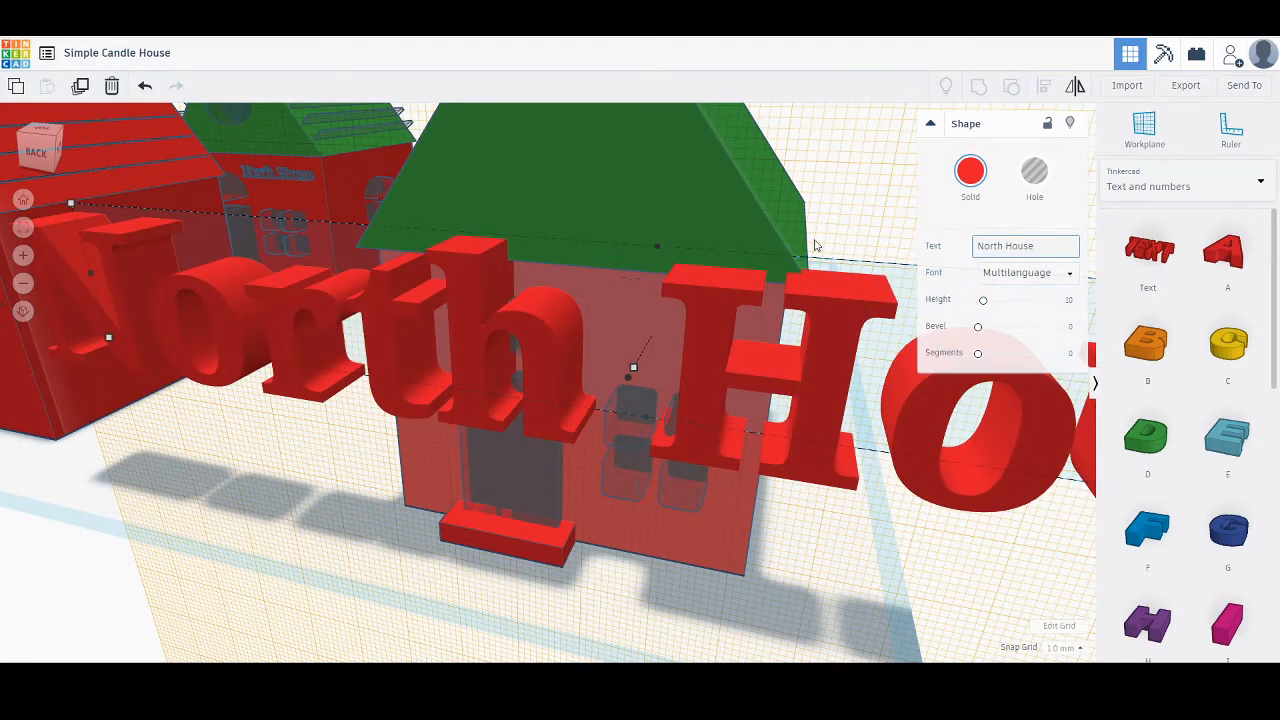
click(843, 210)
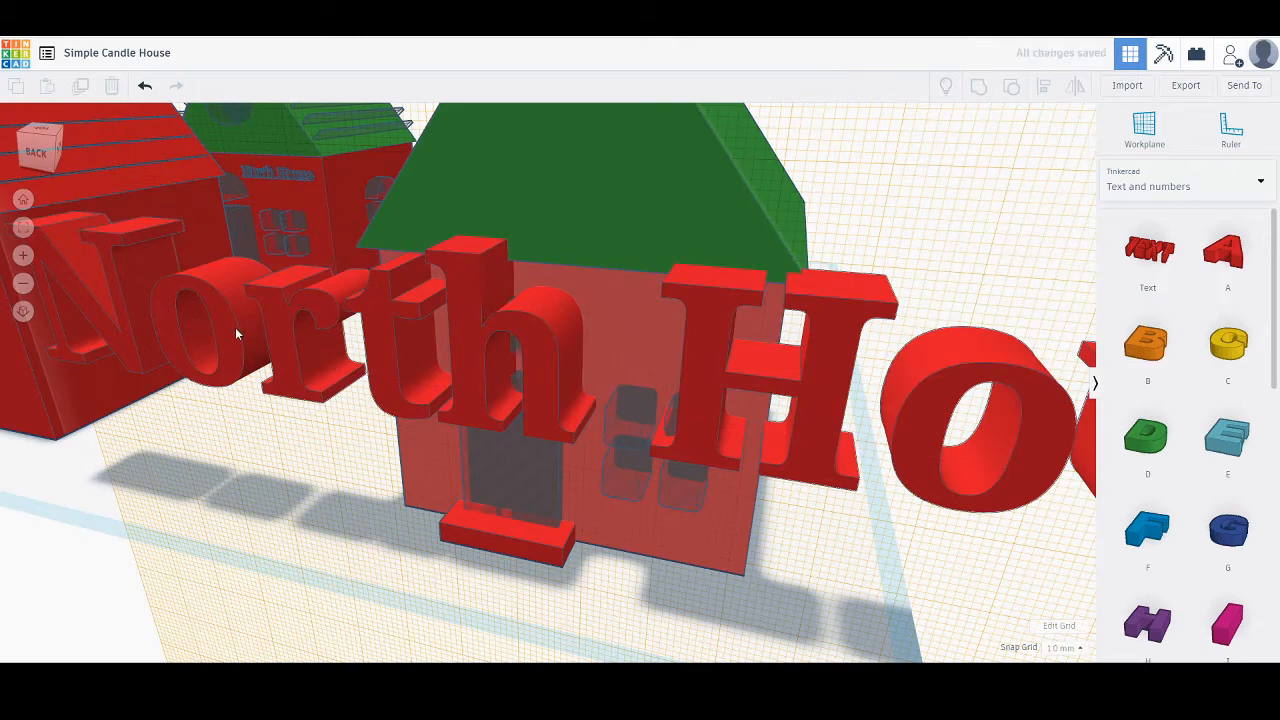
Shrink the "North House" lettering by its corners toward a size that fits the front wall above the window.
click(235, 327)
scroll(577, 451, down, 2)
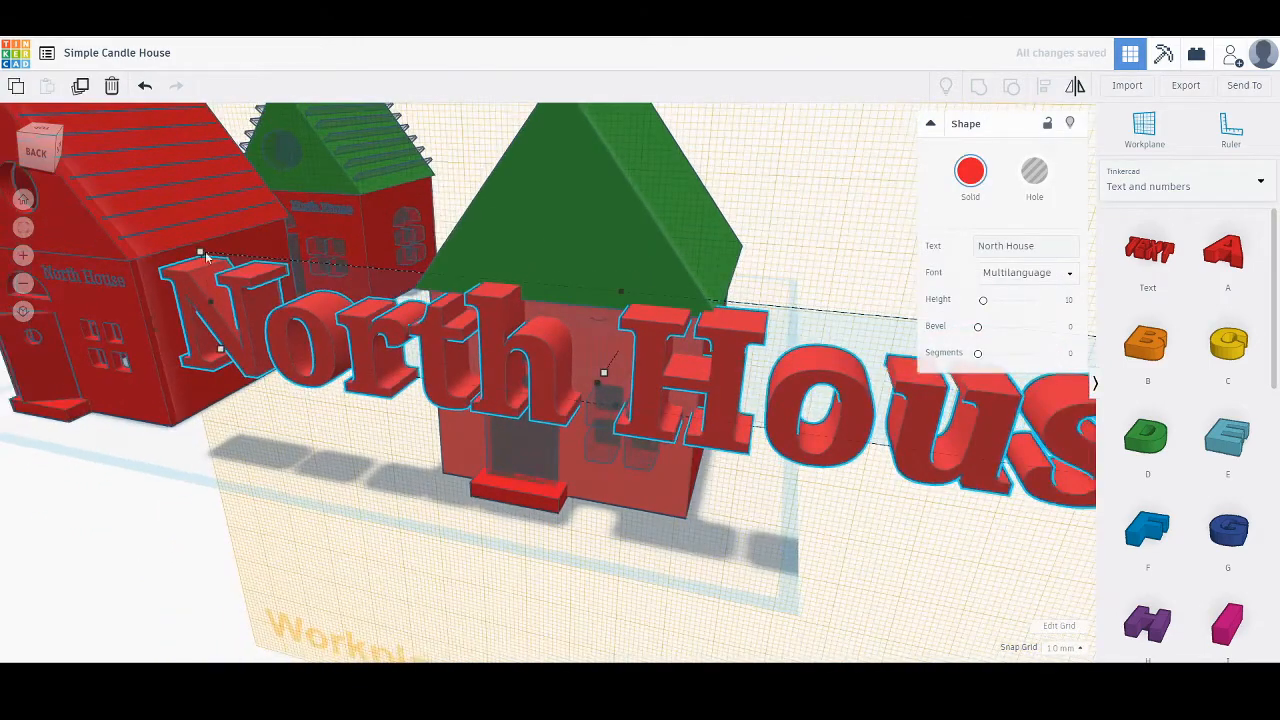
mouse_move(200, 257)
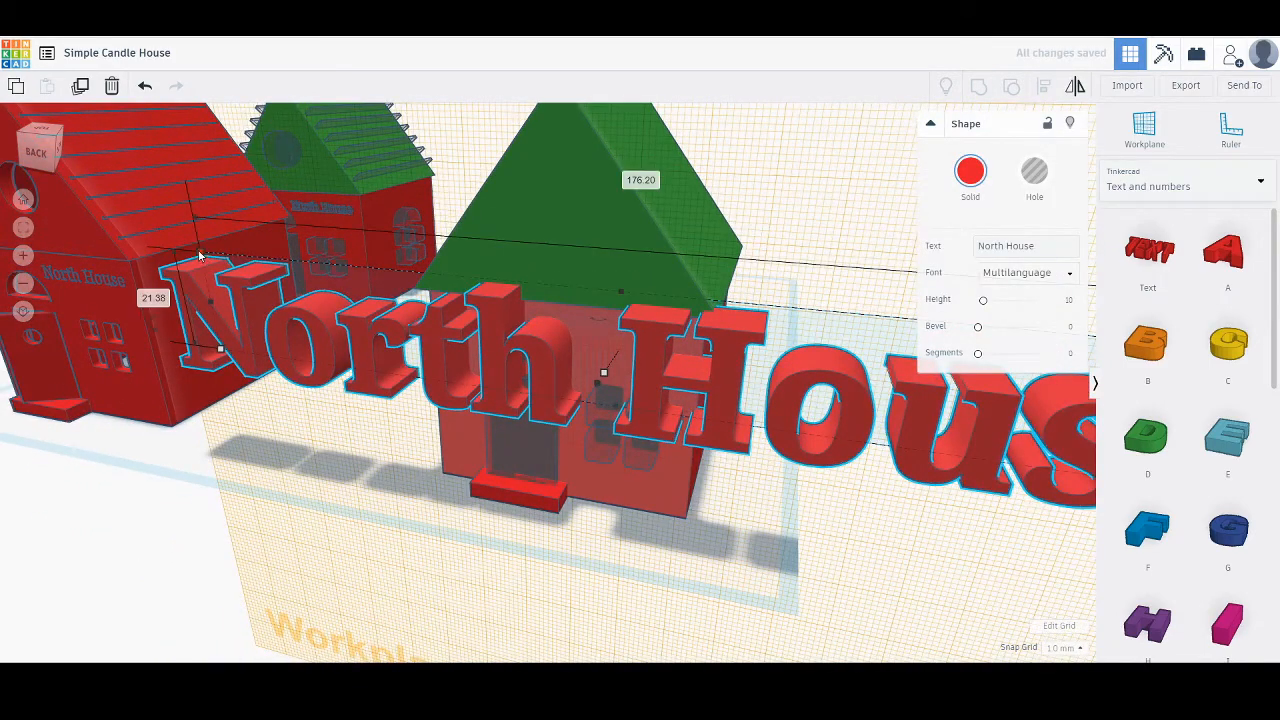
drag(200, 257, 572, 326)
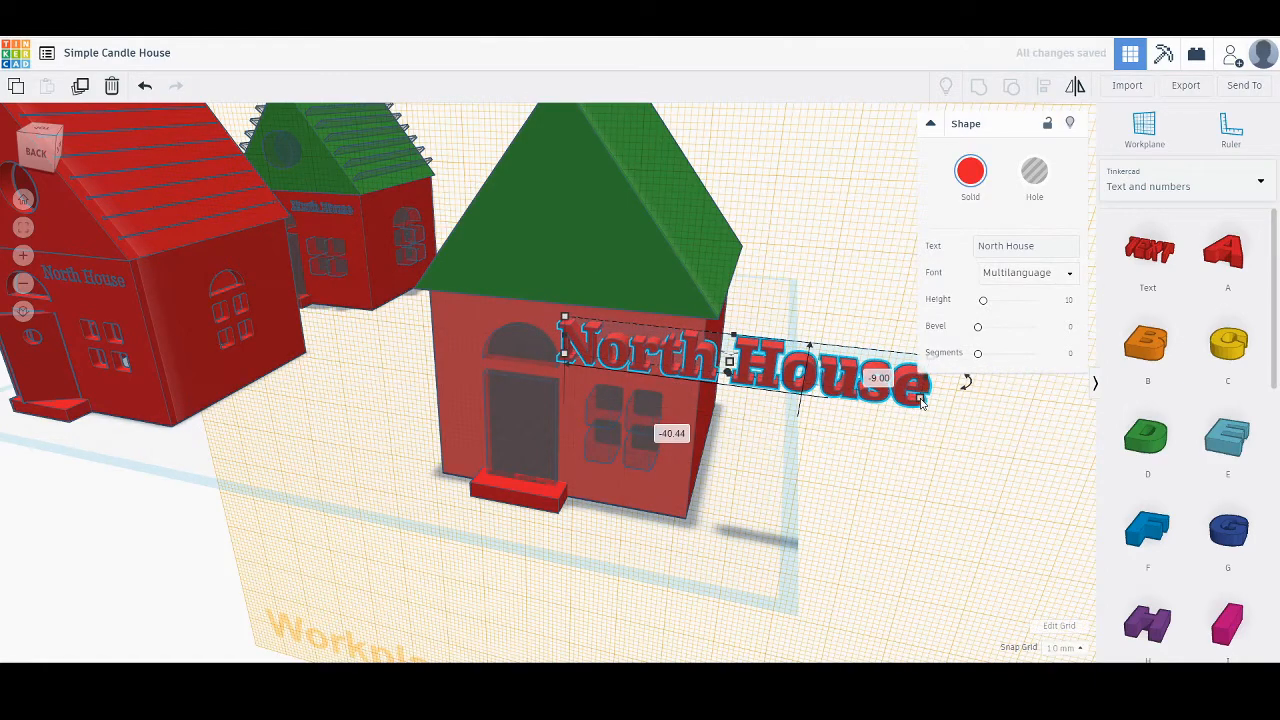
Shrink the North House text to 21 mm wide so it fits above the front window, refining with a 0.5 mm snap grid.
drag(921, 400, 708, 343)
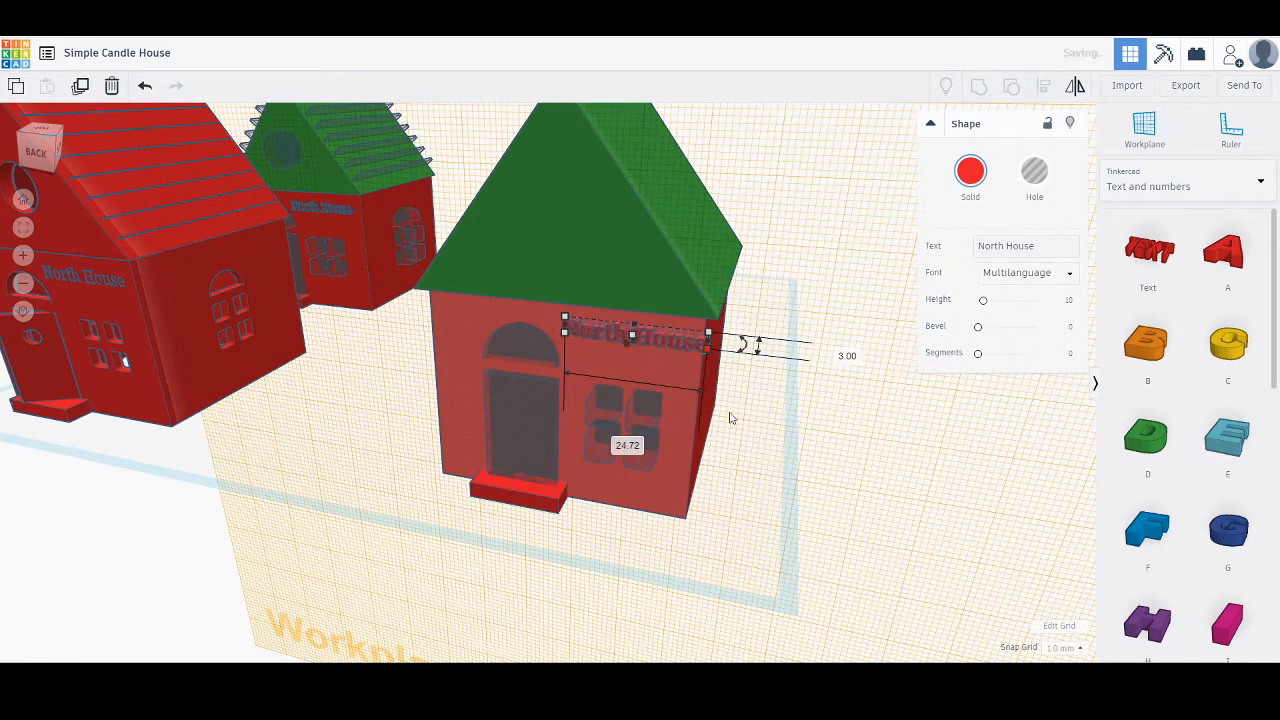
click(1062, 648)
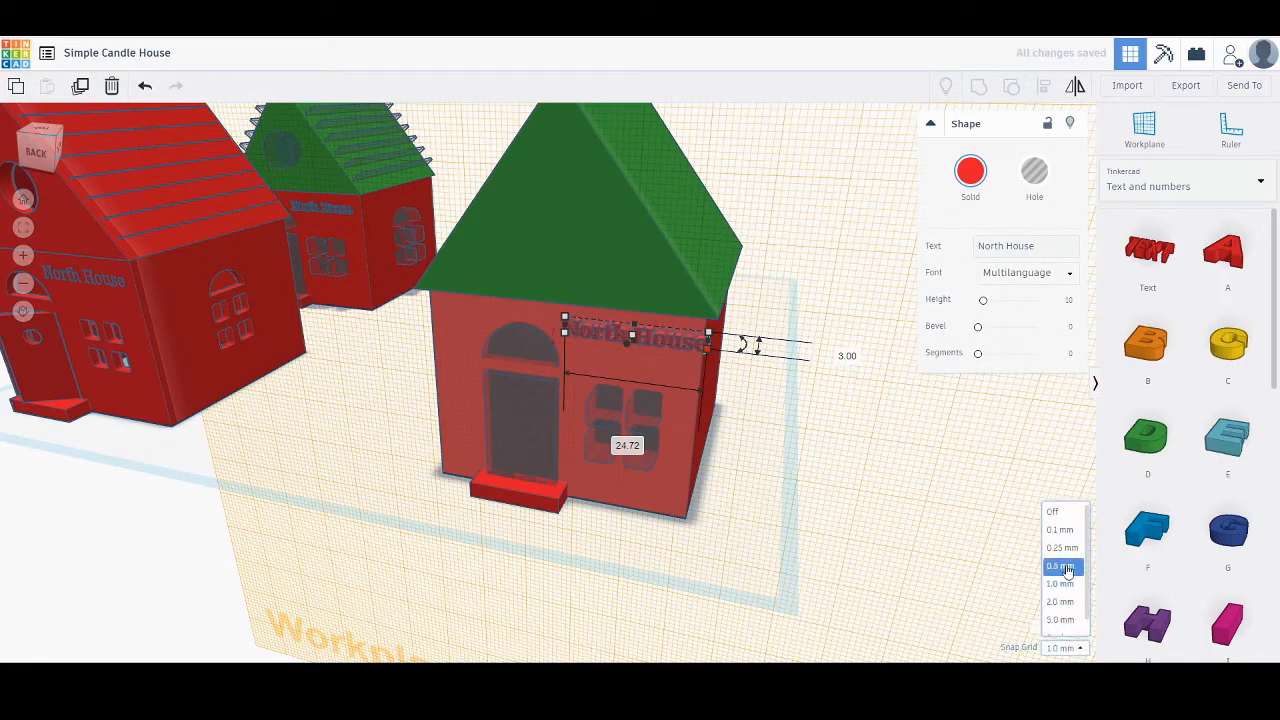
click(1057, 566)
scroll(681, 341, up, 3)
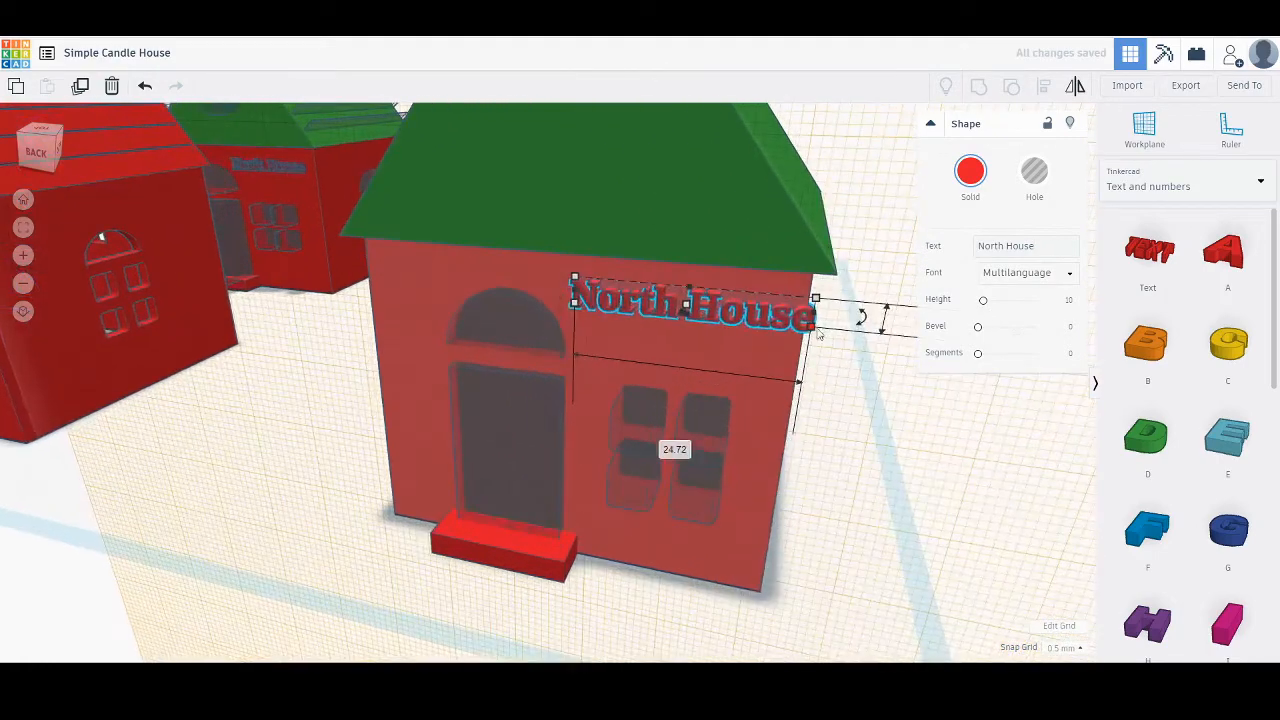
drag(790, 308, 778, 308)
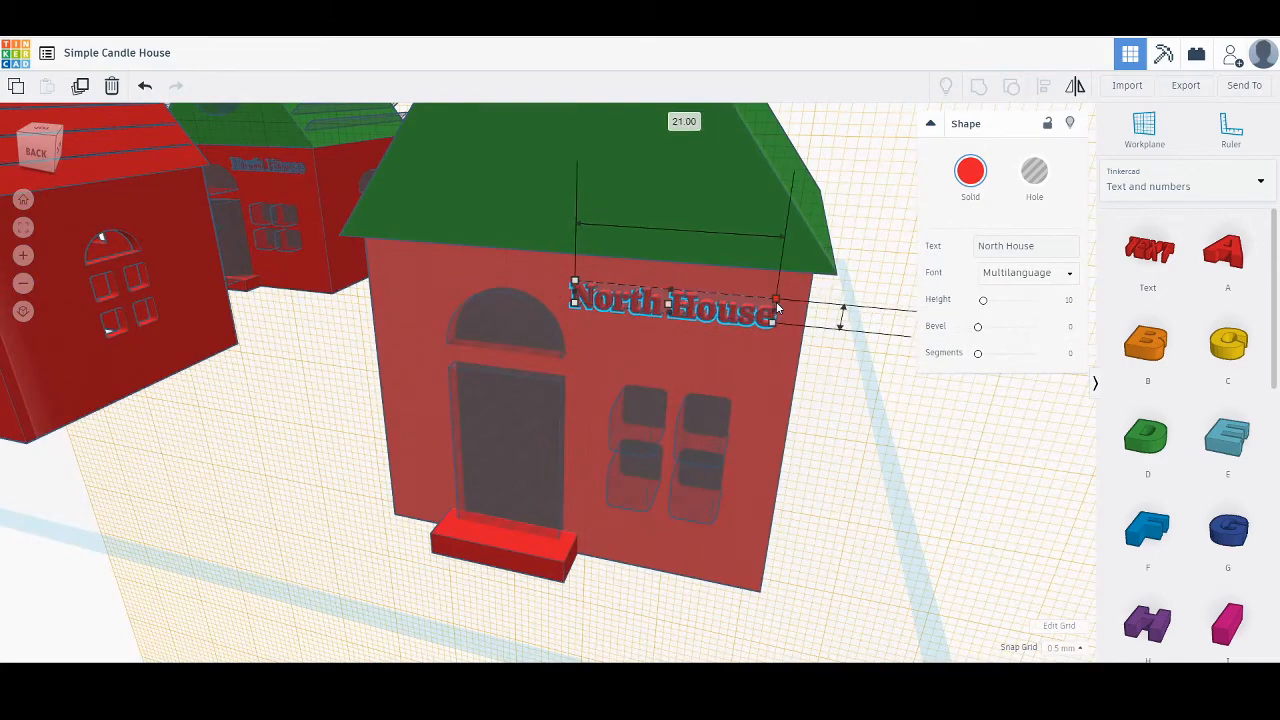
click(841, 459)
Turn the North House text into a hole and sink it 0.5 mm into the front wall.
right_drag(814, 386, 409, 404)
middle_drag(409, 398, 567, 354)
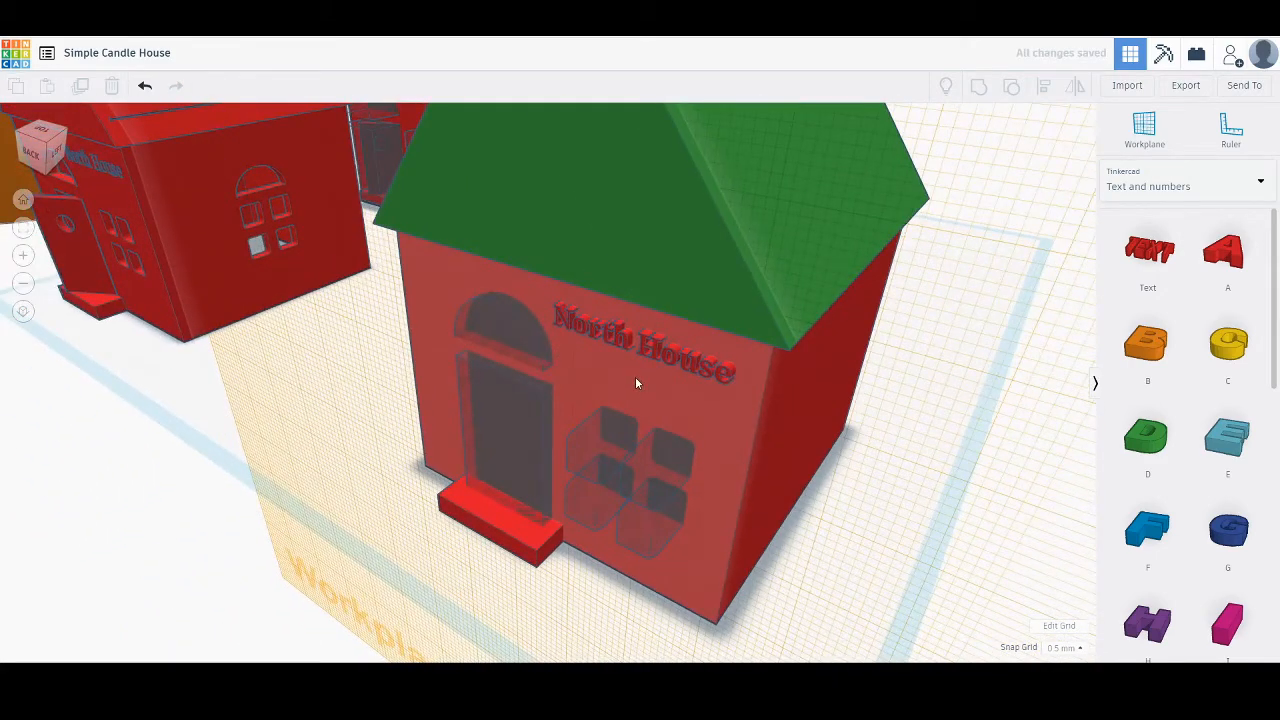
scroll(636, 378, up, 3)
scroll(636, 383, up, 1)
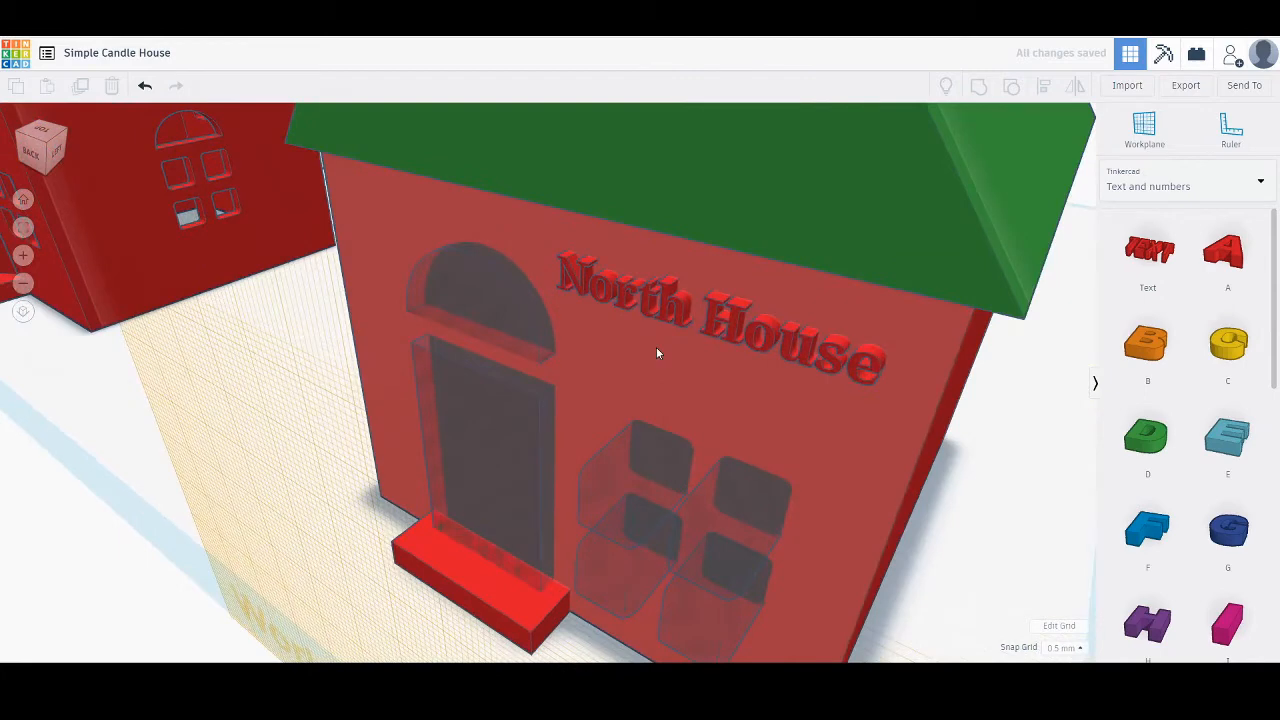
click(731, 323)
right_drag(775, 460, 855, 448)
key(Right)
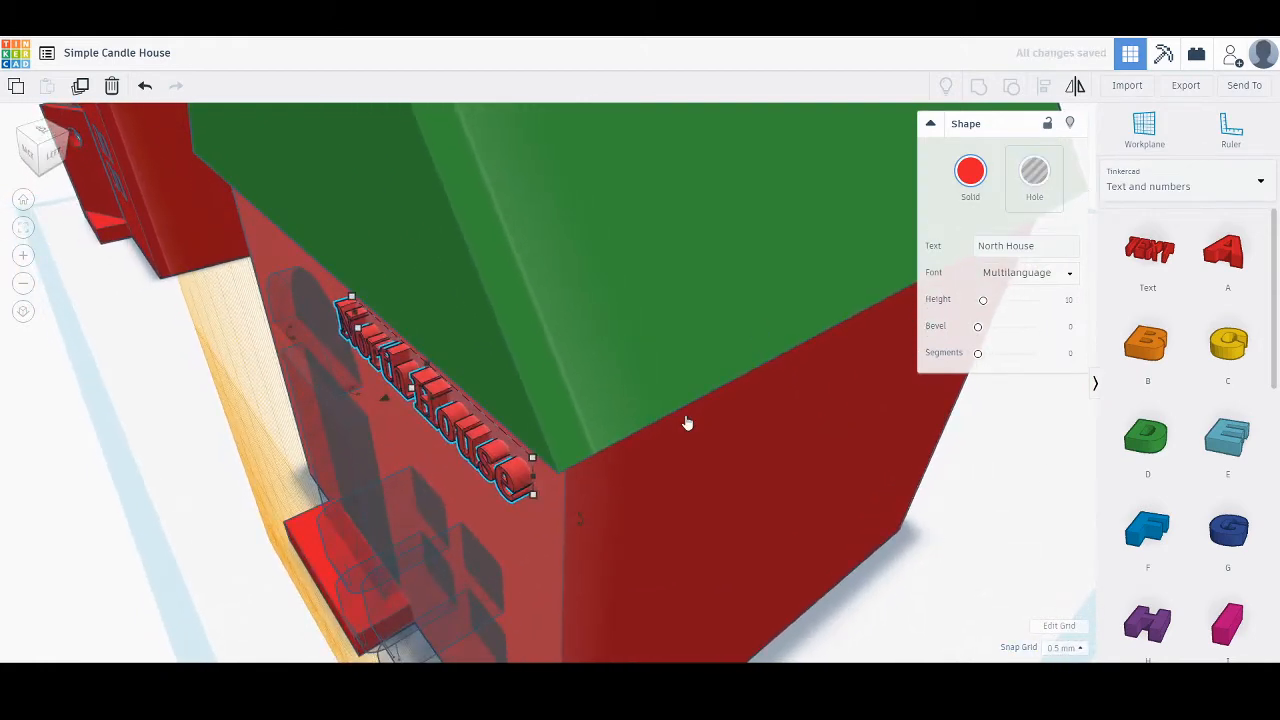
key(h)
drag(384, 397, 393, 400)
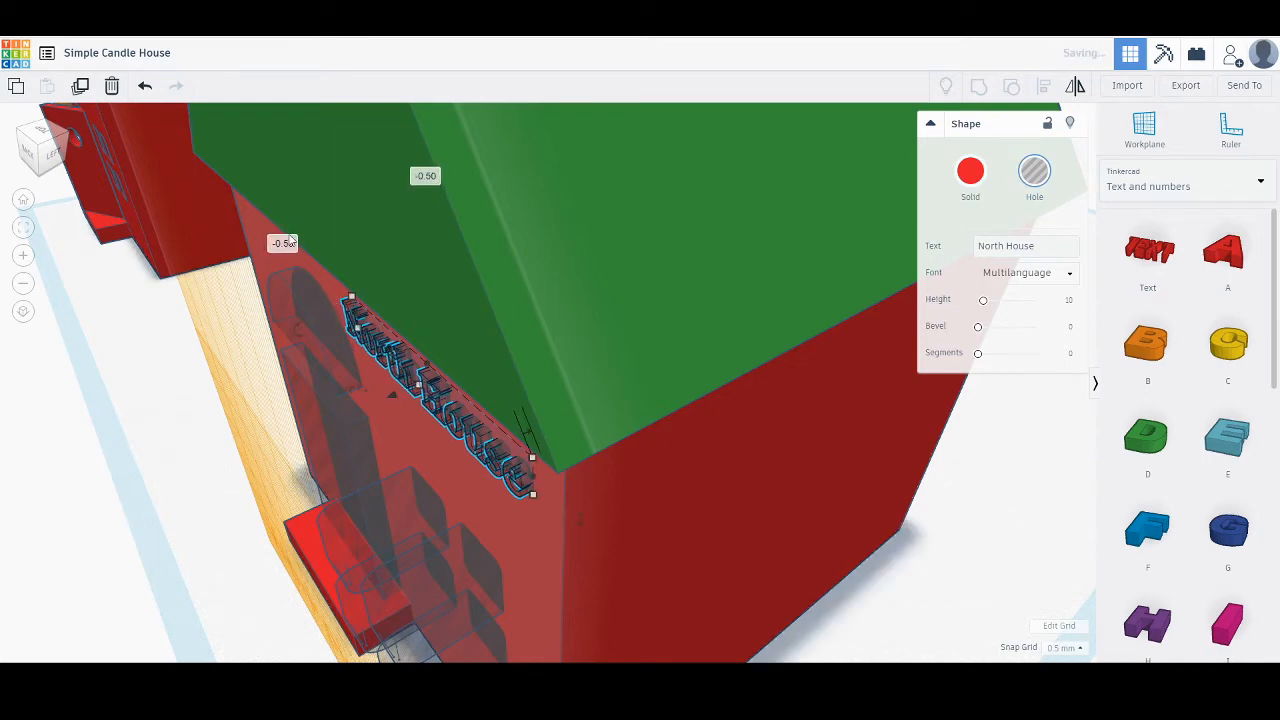
click(895, 593)
Return the workplane from the front wall to the default ground plane.
scroll(437, 460, down, 10)
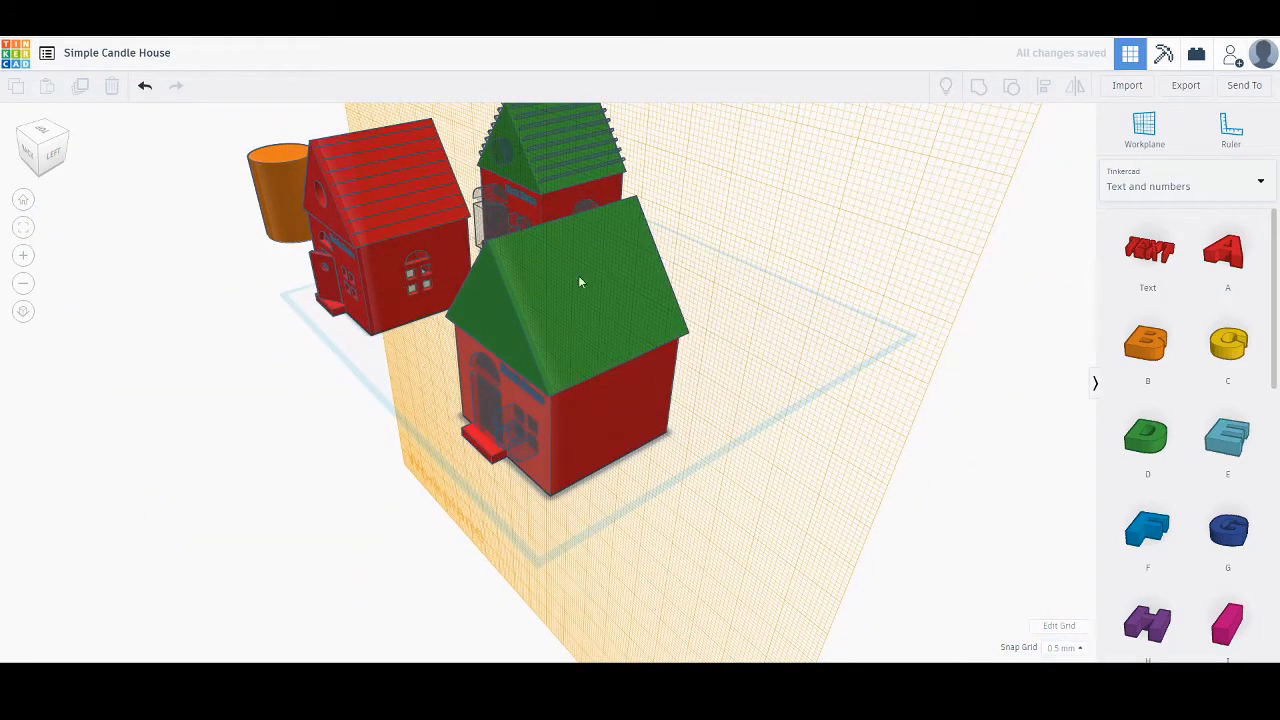
right_drag(580, 282, 376, 297)
right_drag(895, 363, 543, 416)
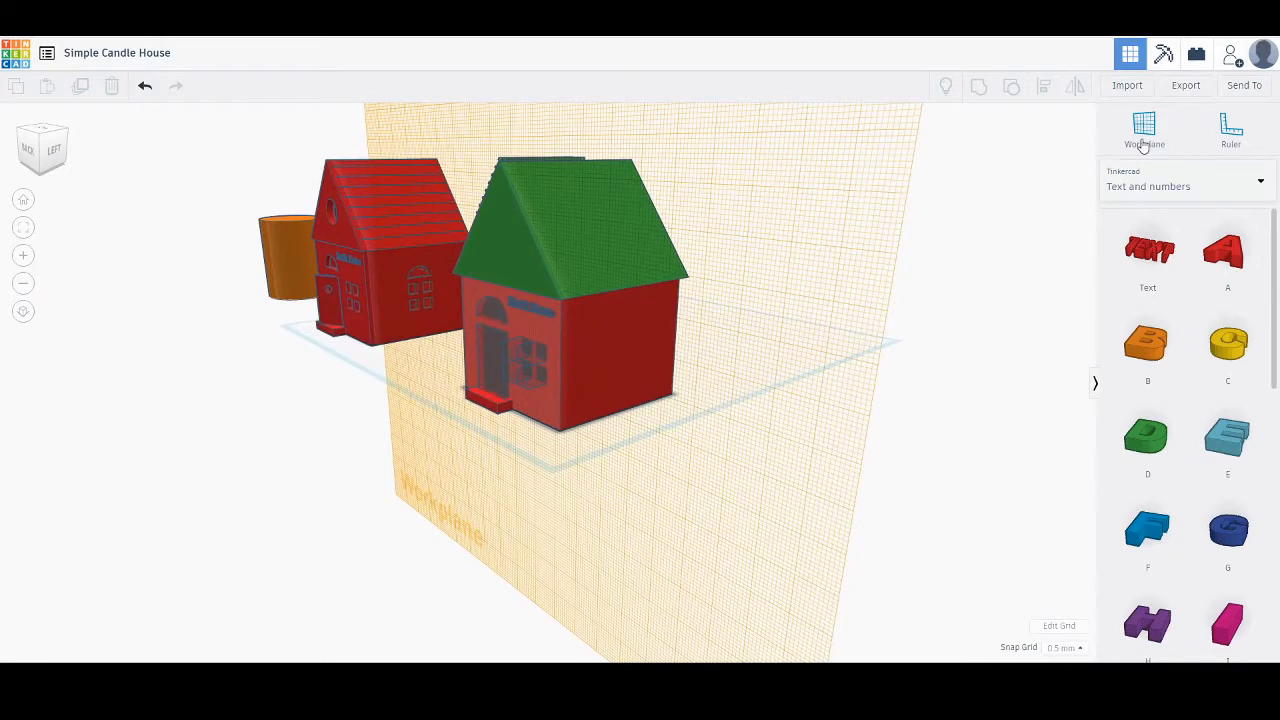
click(1143, 140)
click(969, 374)
Duplicate the four-pane window hole on the front wall.
click(524, 356)
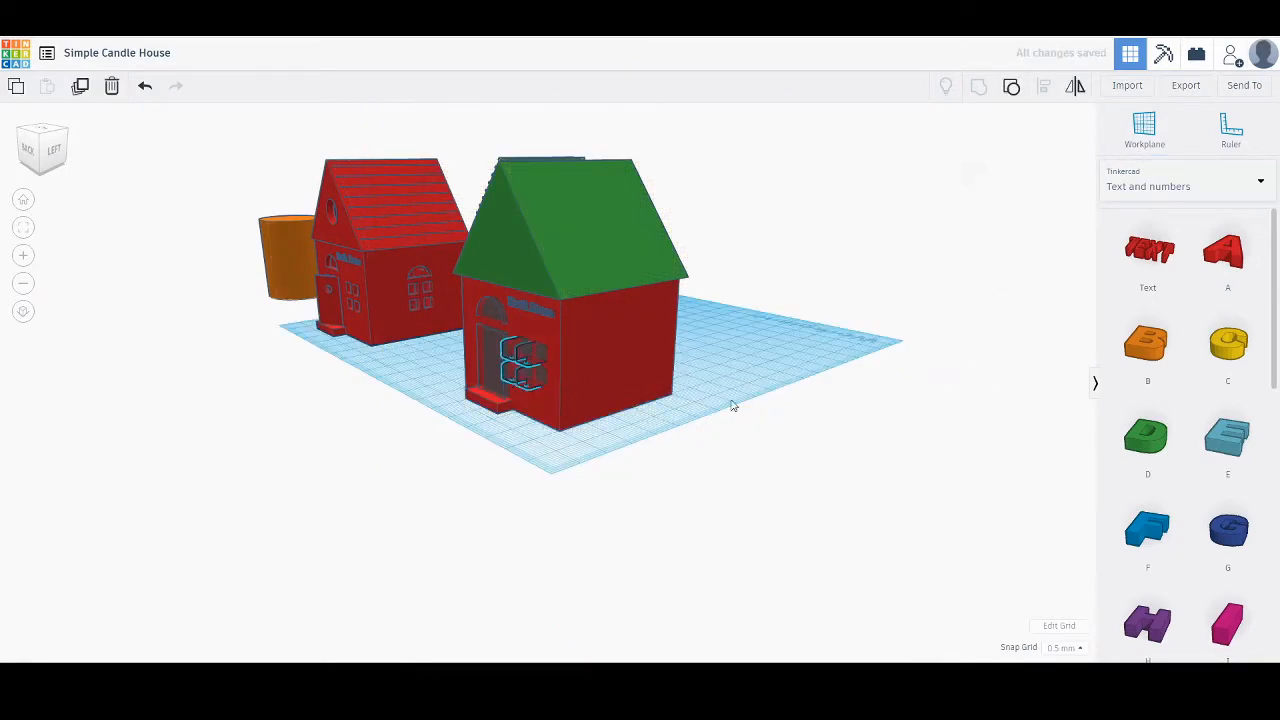
scroll(584, 367, up, 5)
scroll(654, 362, up, 5)
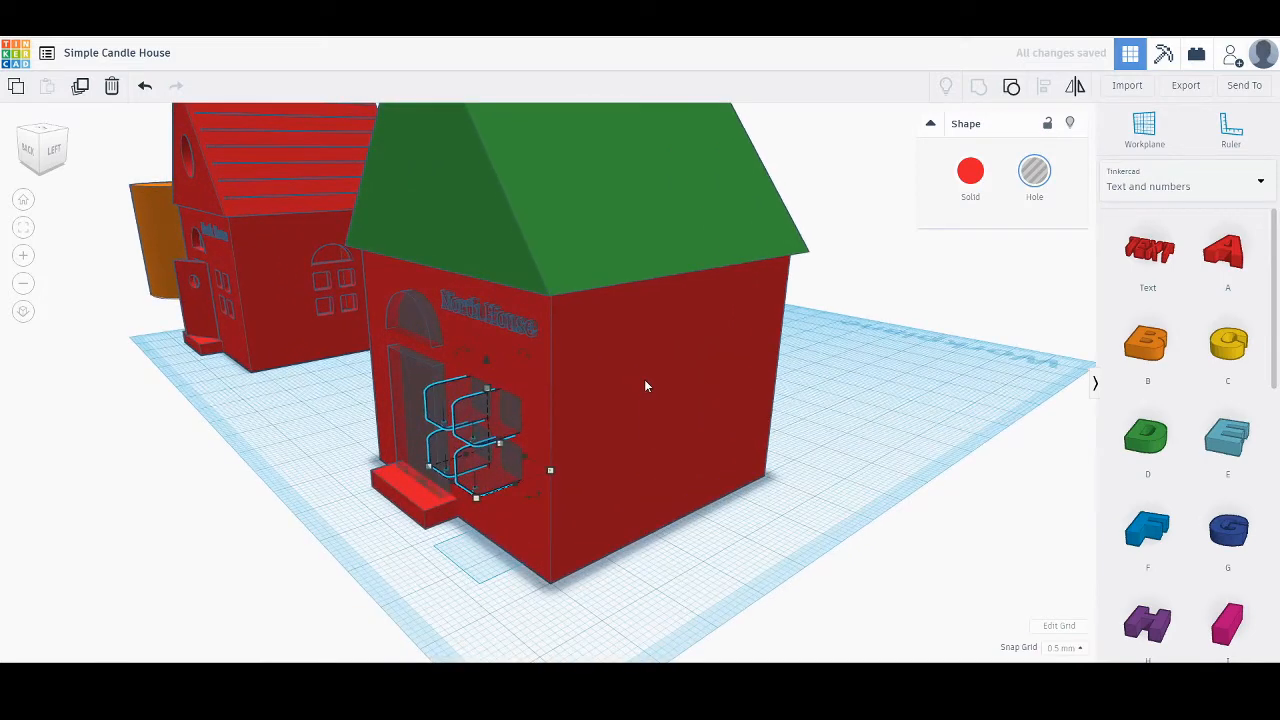
key(h)
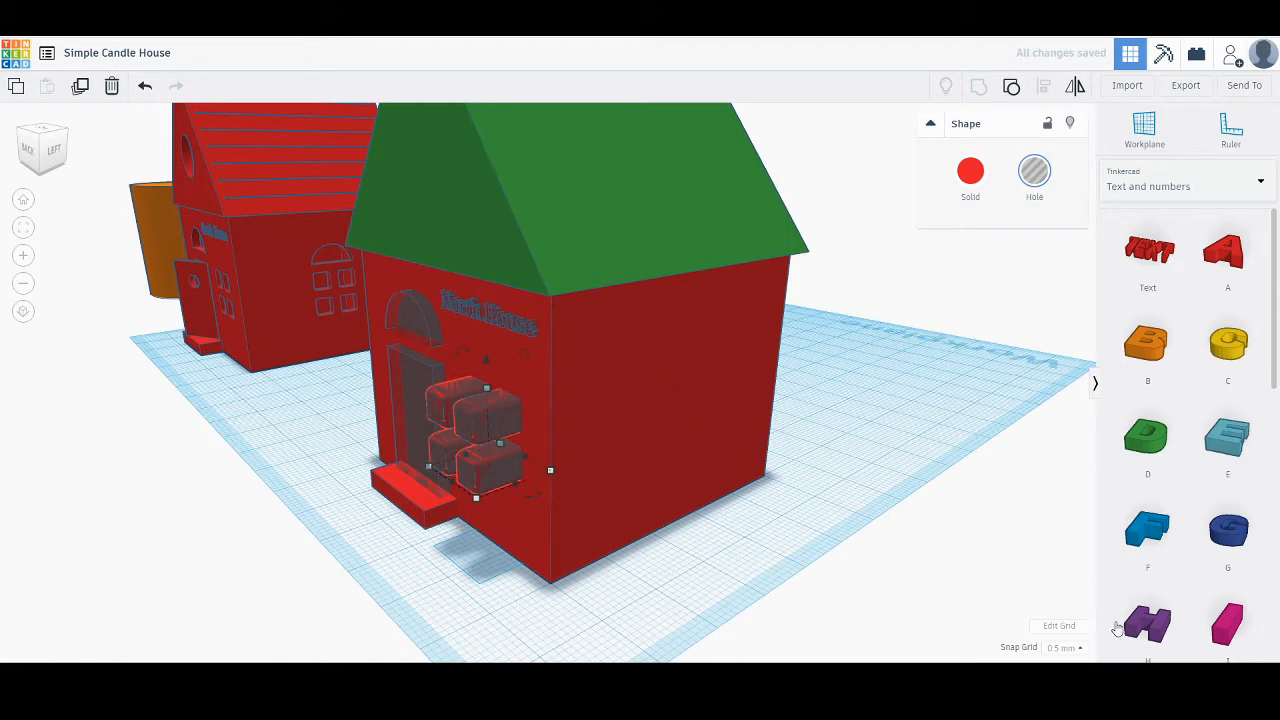
Set the snap grid to 5 mm and move the window copy over to the house's side wall.
click(1066, 648)
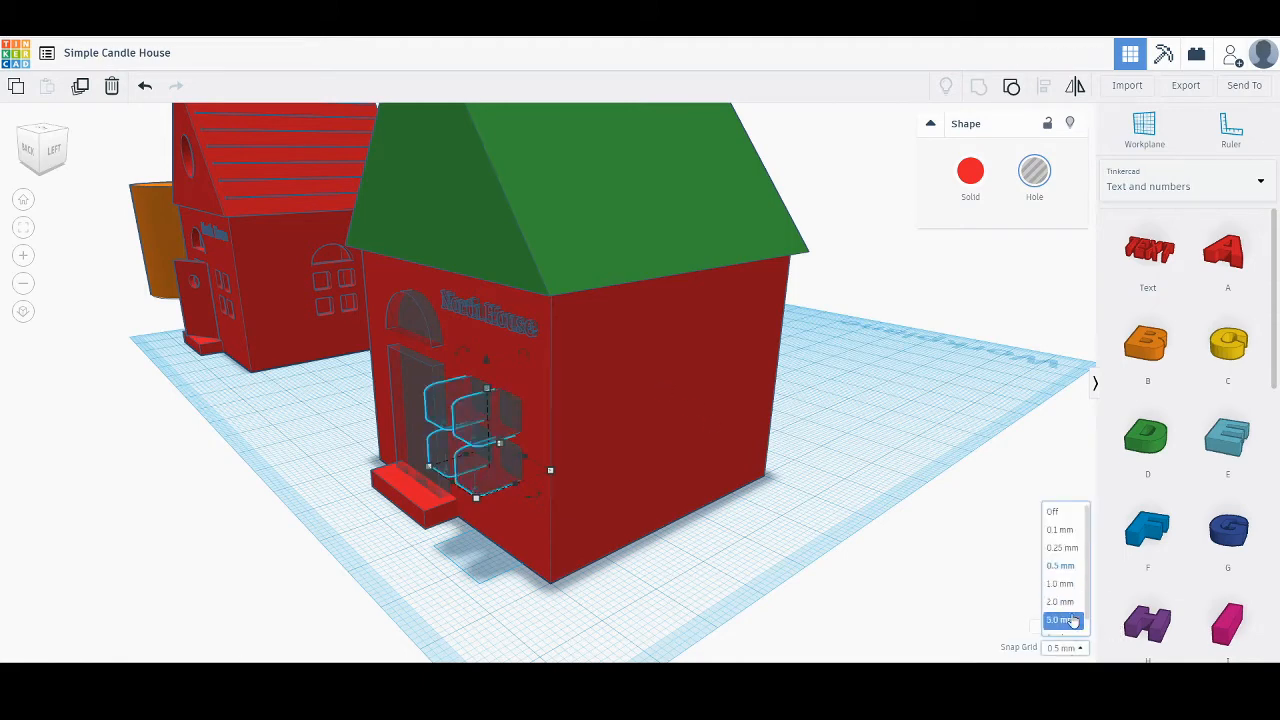
click(1072, 621)
key(Right)
key(Right)
key(Right)
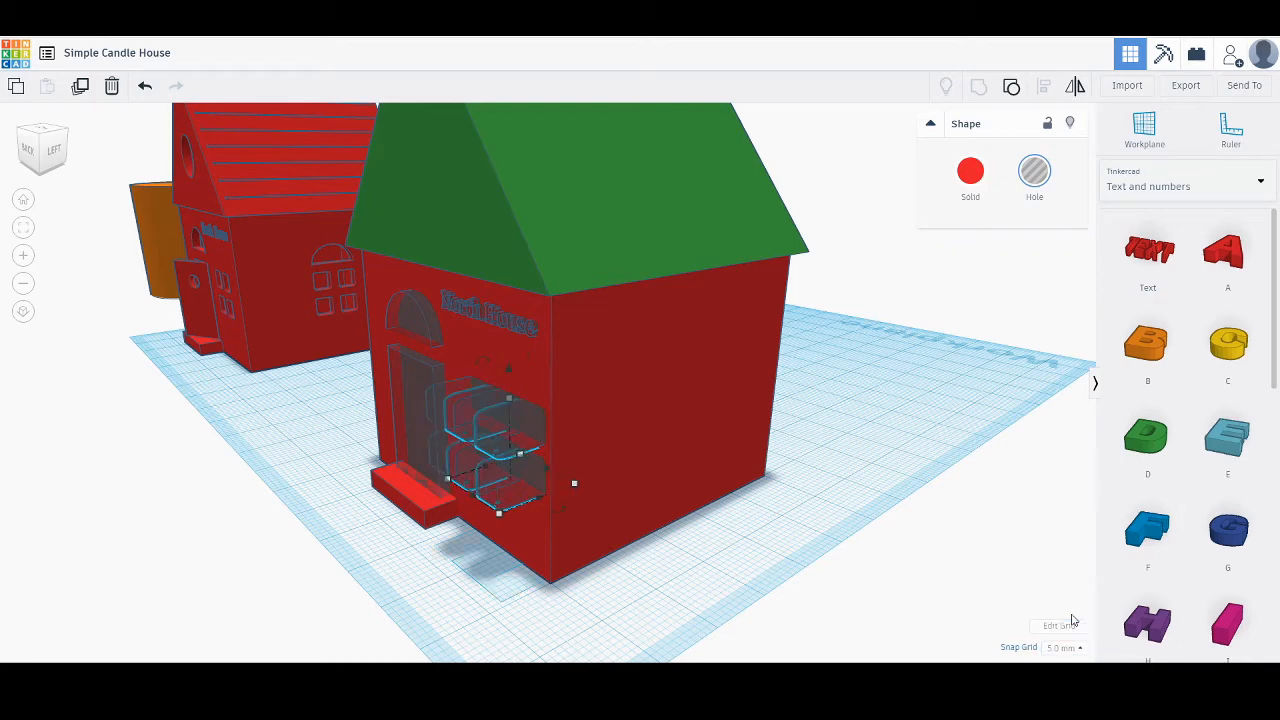
key(Up)
key(Up)
key(Up)
key(Up)
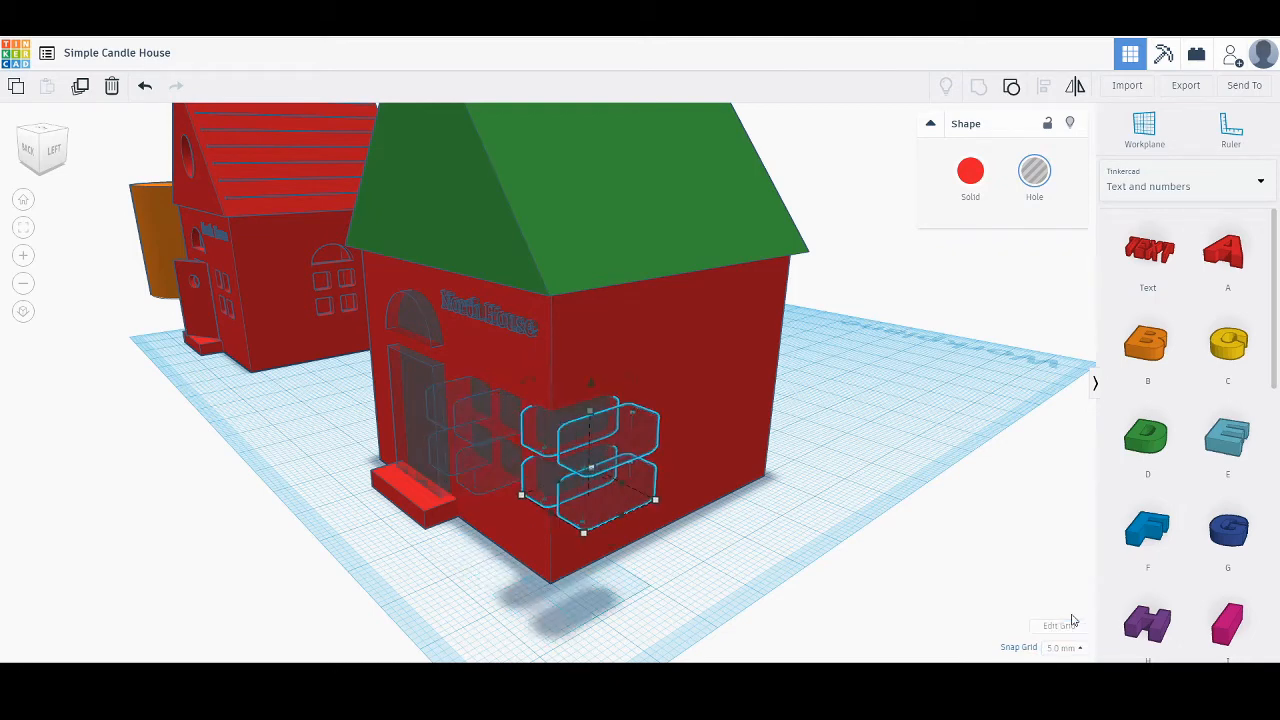
key(Up)
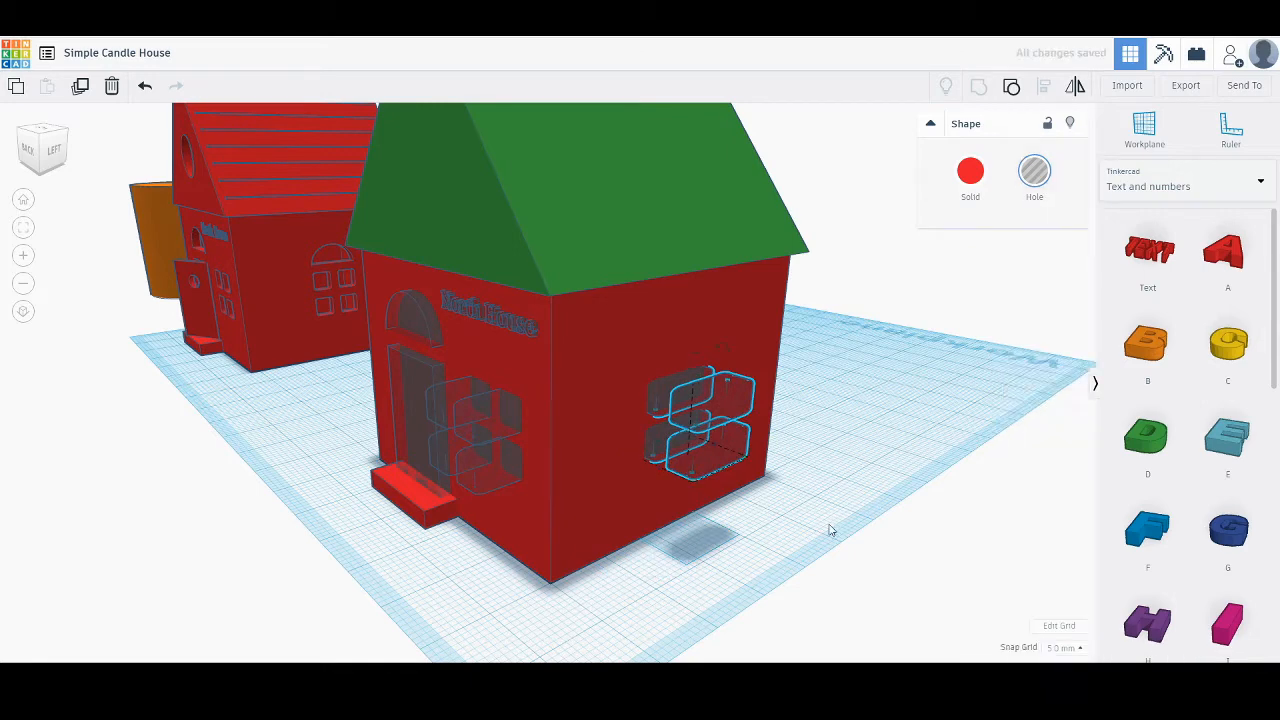
Rotate the window copy 90° so that it faces the side wall.
right_drag(831, 528, 603, 637)
drag(598, 627, 592, 566)
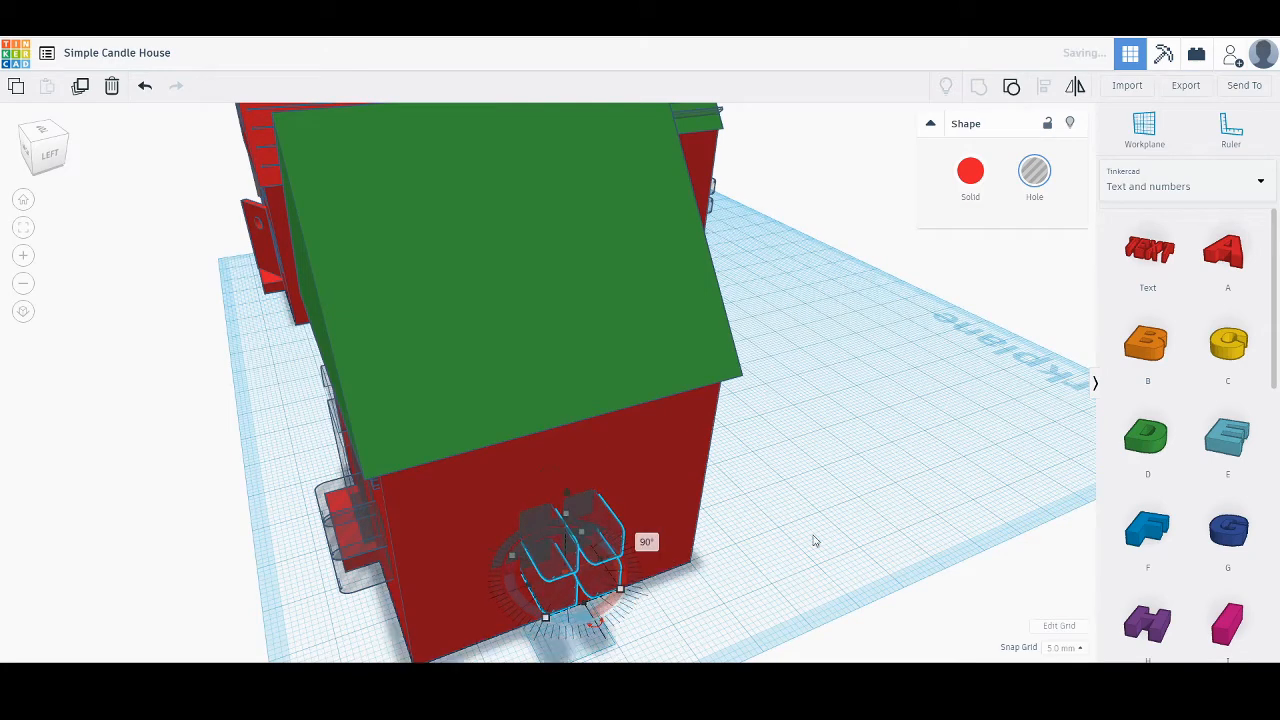
click(763, 606)
Align the window copy with the house body so it is centred along the side wall.
right_drag(763, 606, 692, 523)
click(524, 408)
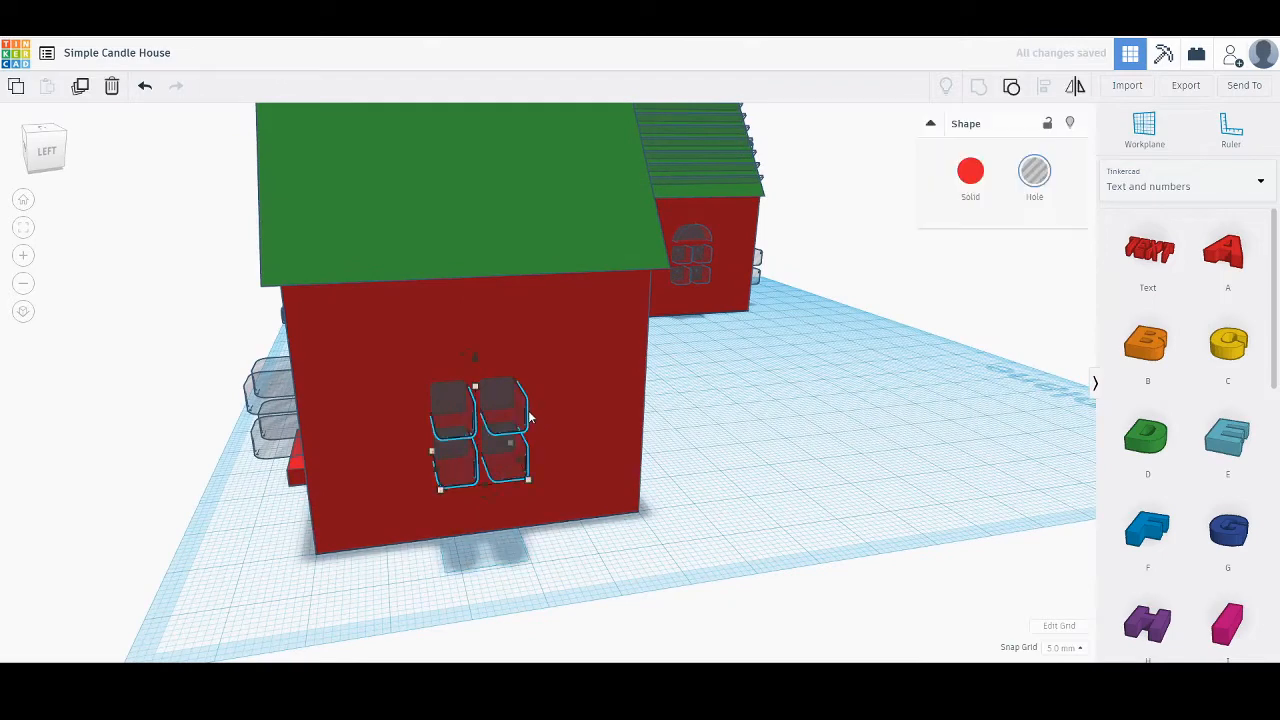
shift+click(577, 449)
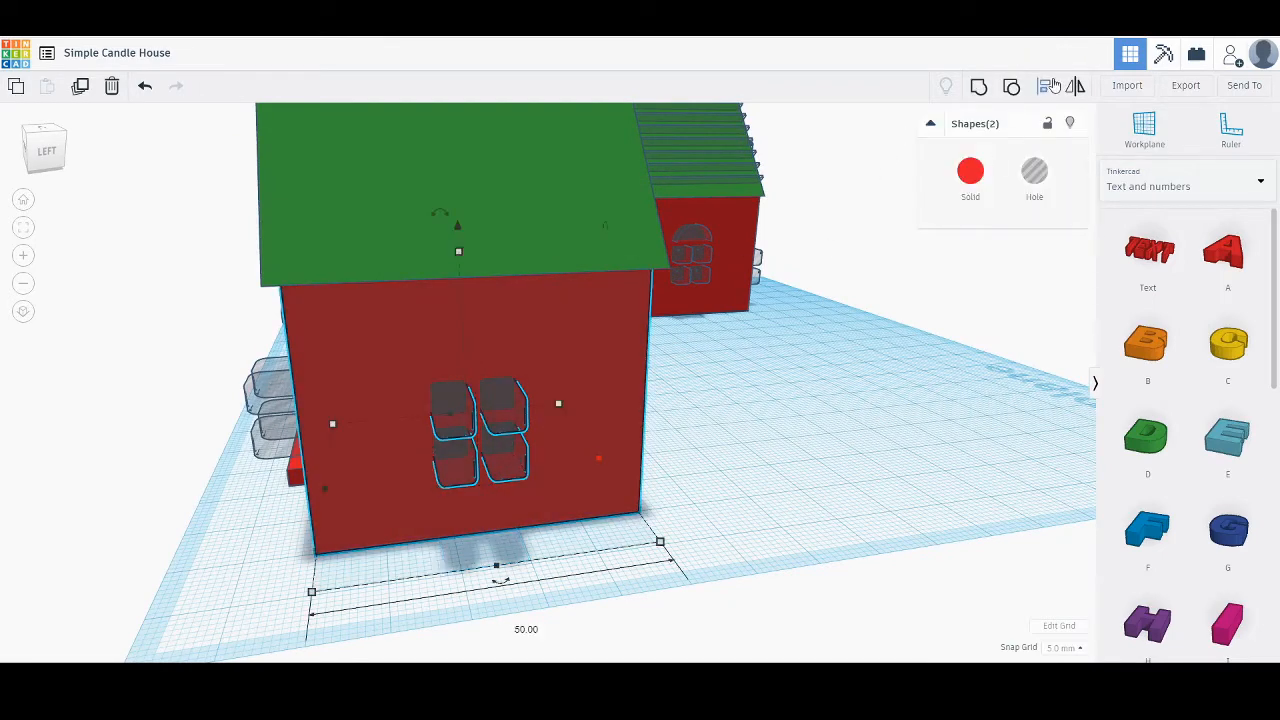
click(1048, 86)
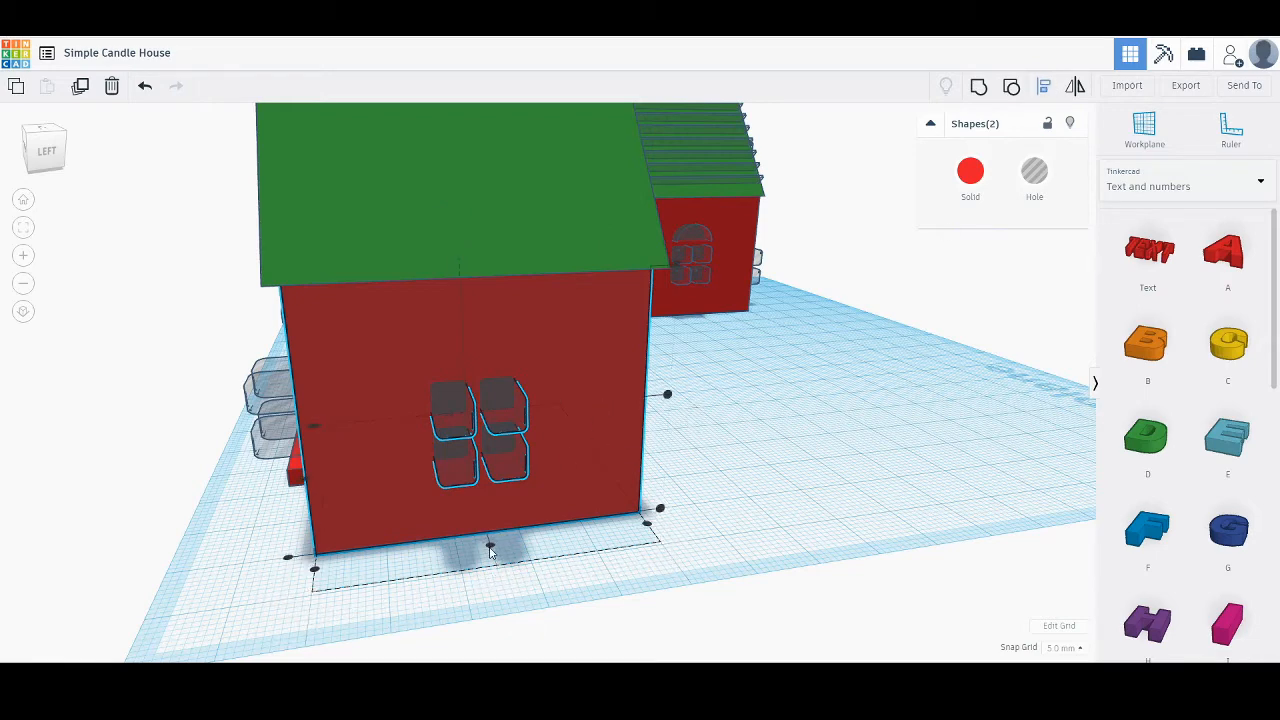
click(490, 548)
click(884, 421)
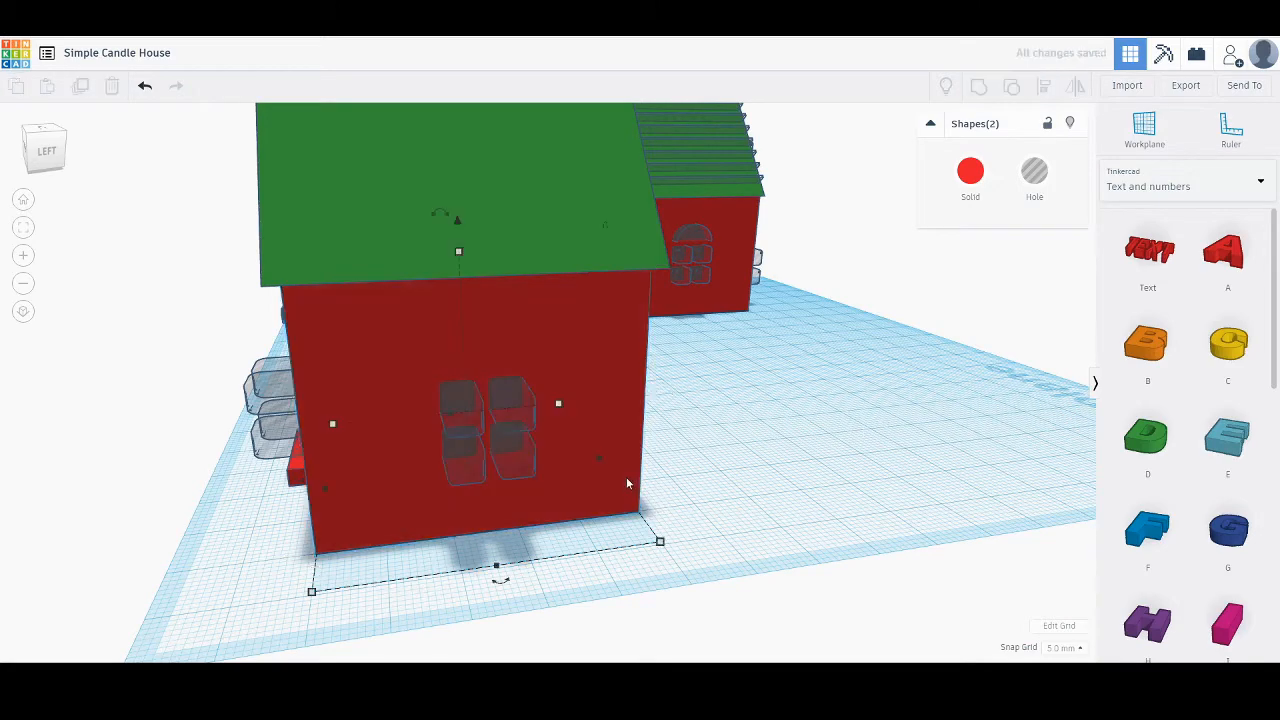
Place the workplane on the side wall and set the window copy 5 mm deep behind that plane.
right_drag(637, 496, 795, 500)
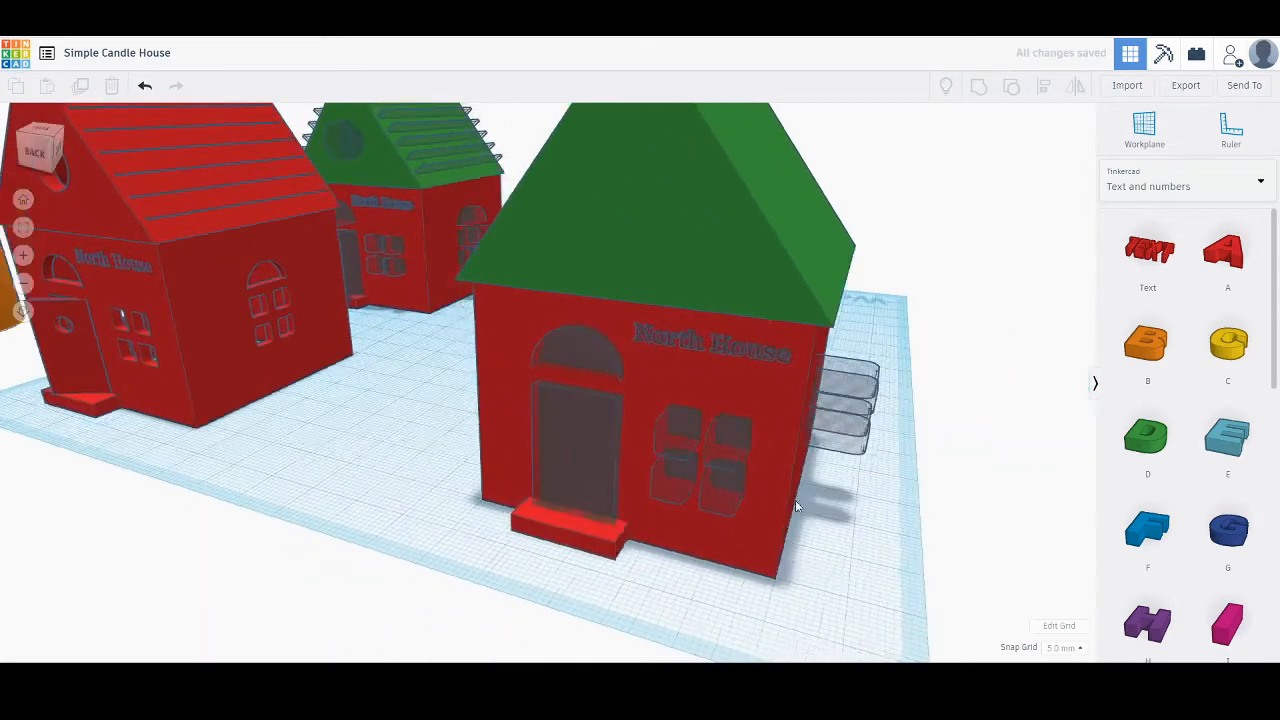
click(874, 400)
right_drag(890, 440, 834, 341)
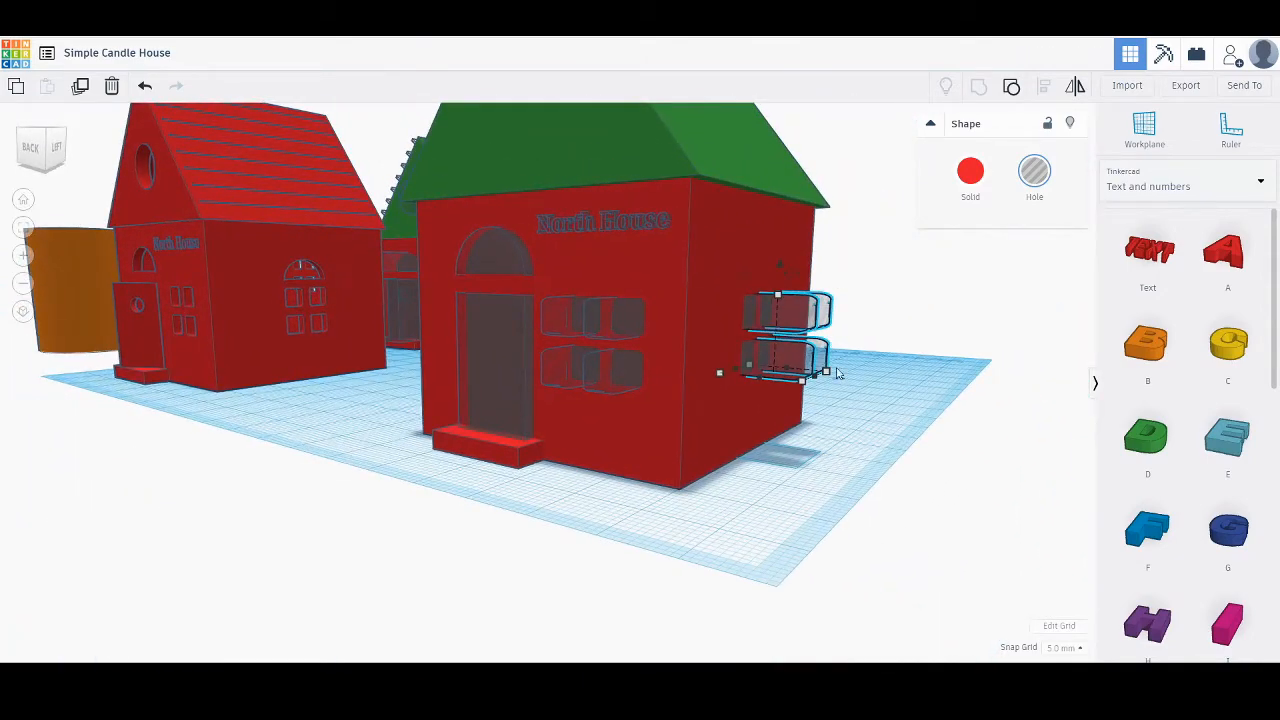
right_drag(871, 380, 712, 468)
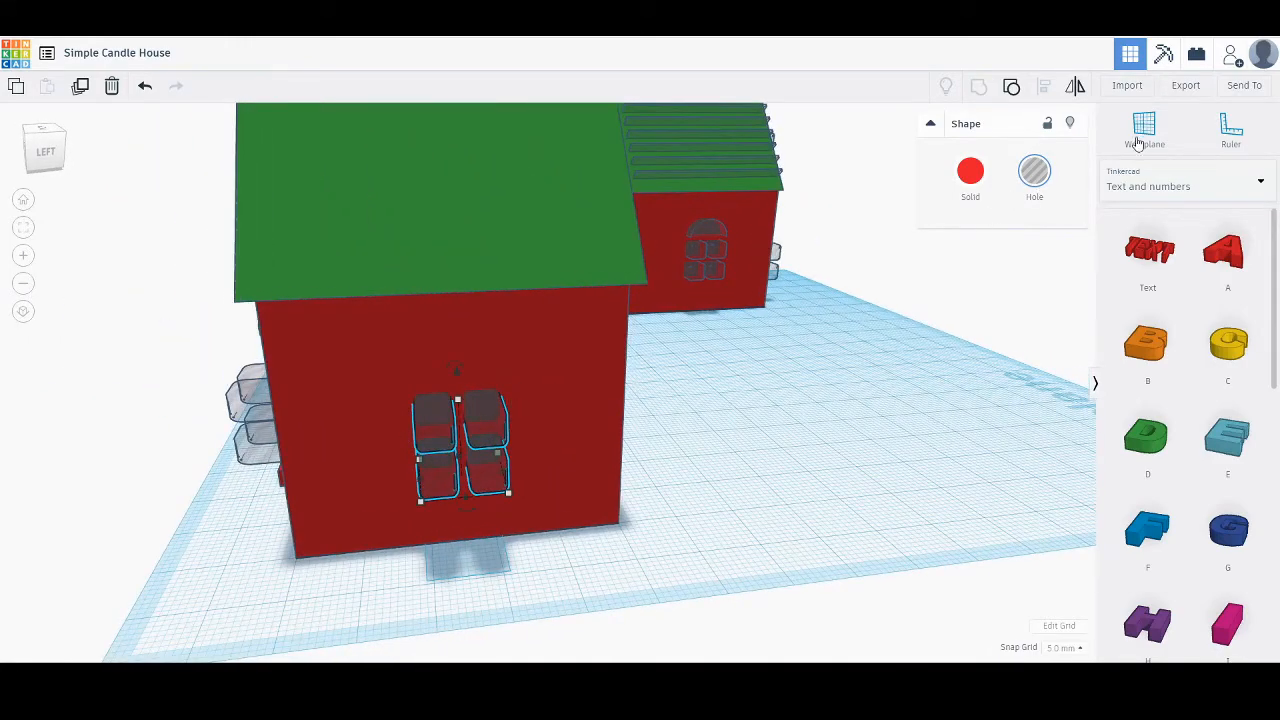
right_drag(551, 426, 569, 438)
right_drag(352, 509, 870, 415)
mouse_move(860, 472)
mouse_down()
mouse_move(826, 462)
mouse_move(860, 472)
mouse_up()
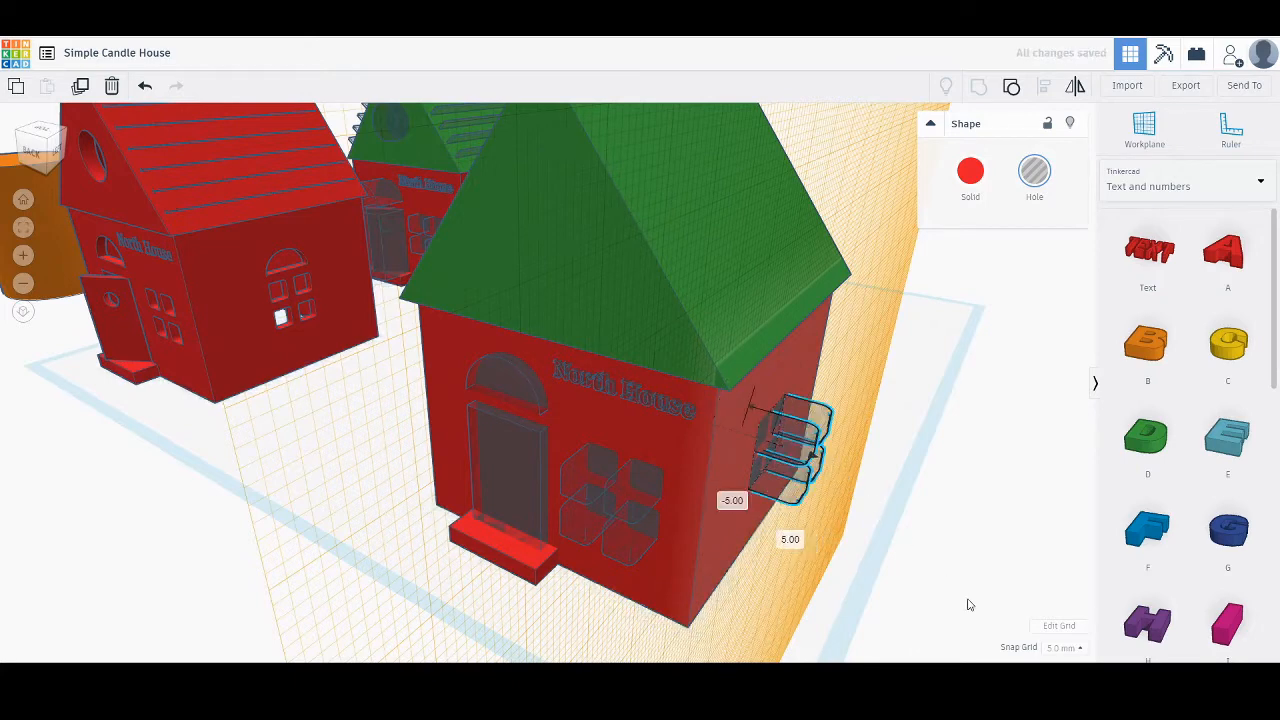
Set the snap grid to 1 mm and push the side window another 2 mm into the wall.
click(1070, 648)
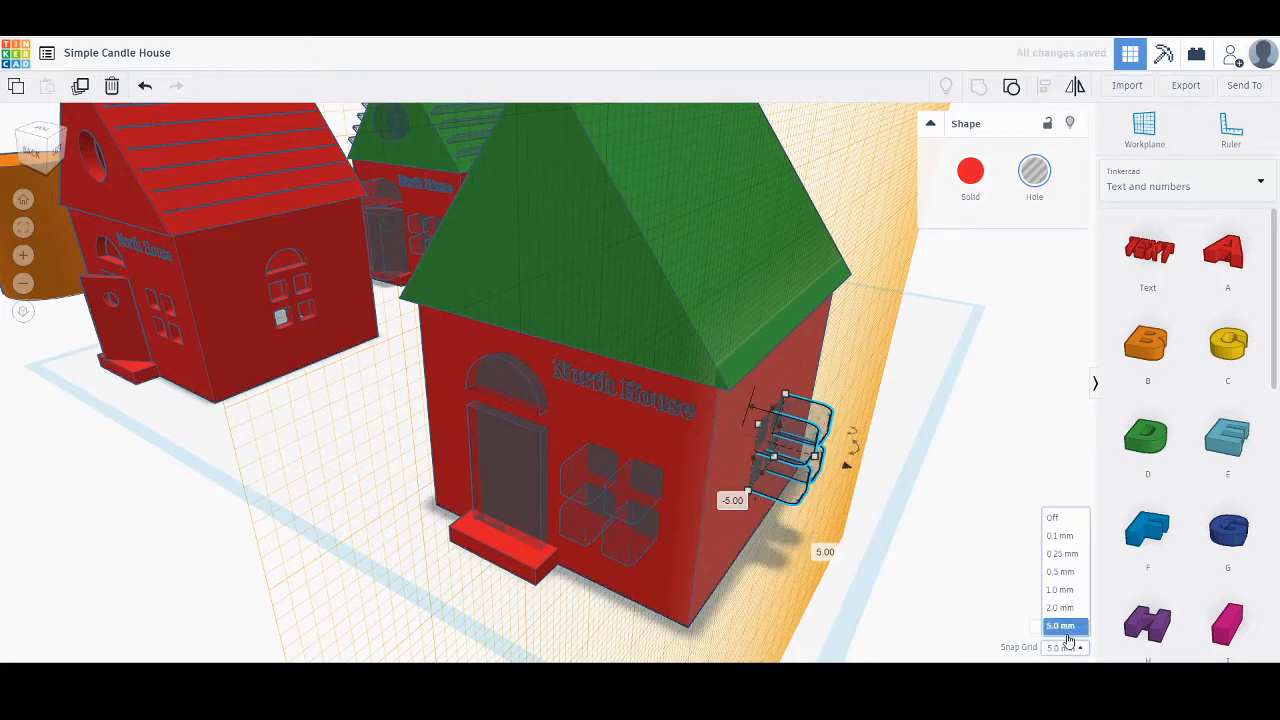
click(1060, 584)
drag(846, 466, 833, 466)
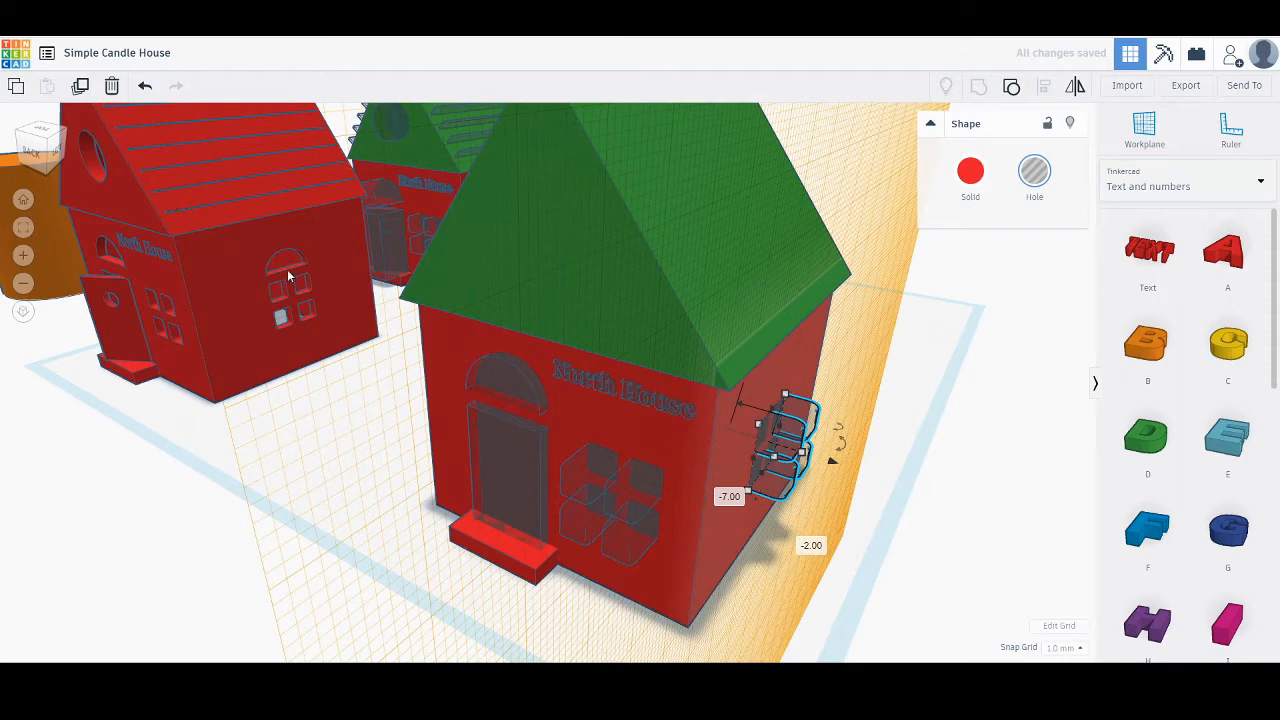
click(960, 534)
mouse_move(960, 534)
right_down()
mouse_move(894, 534)
mouse_move(958, 536)
right_up()
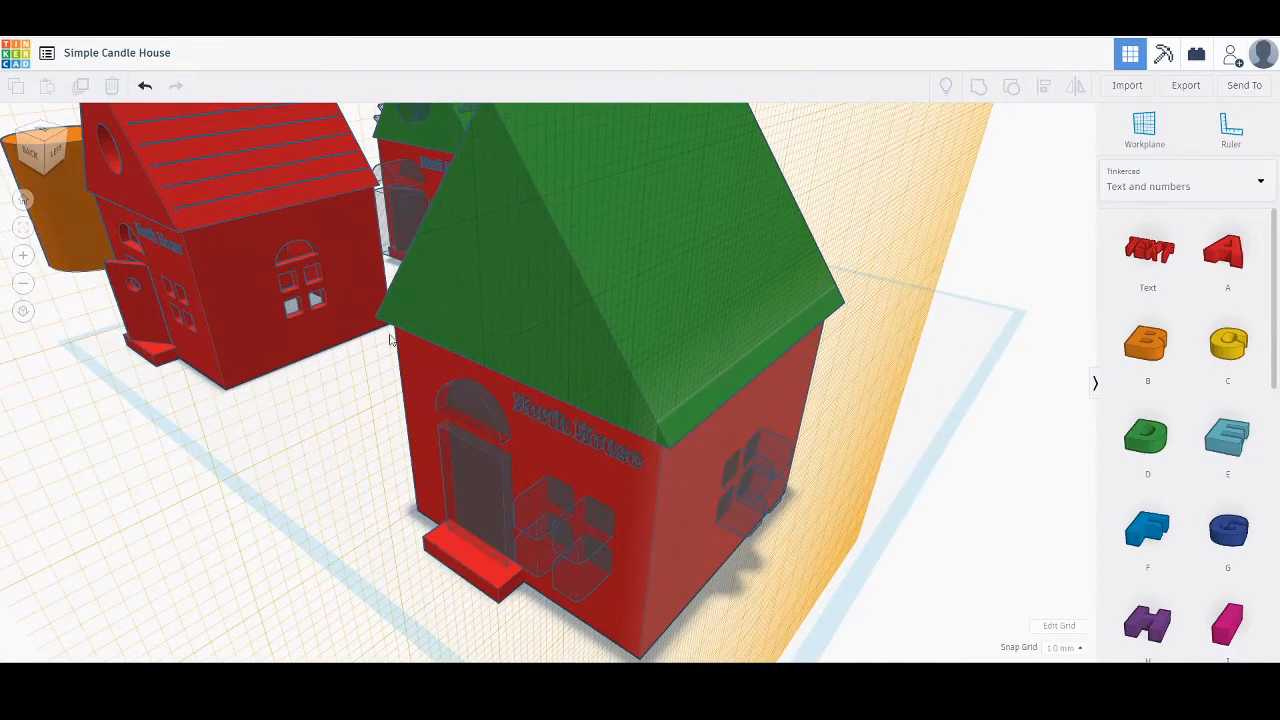
click(538, 448)
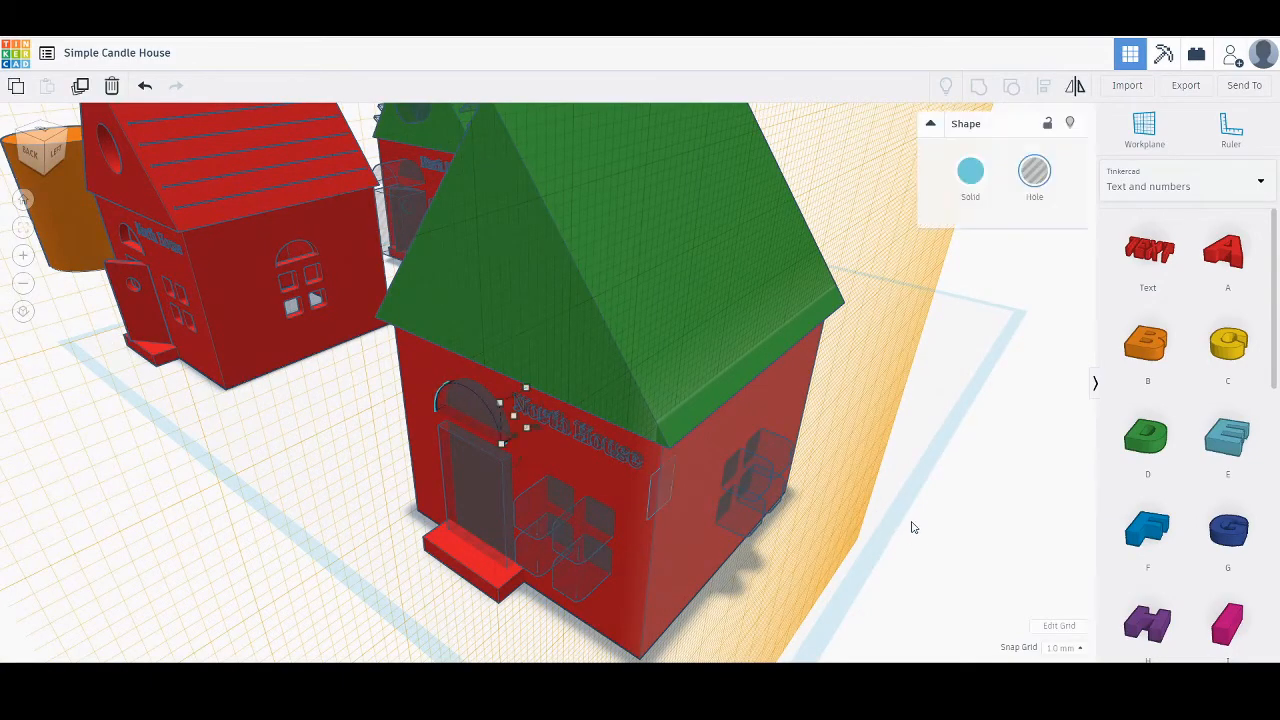
right_drag(911, 523, 858, 531)
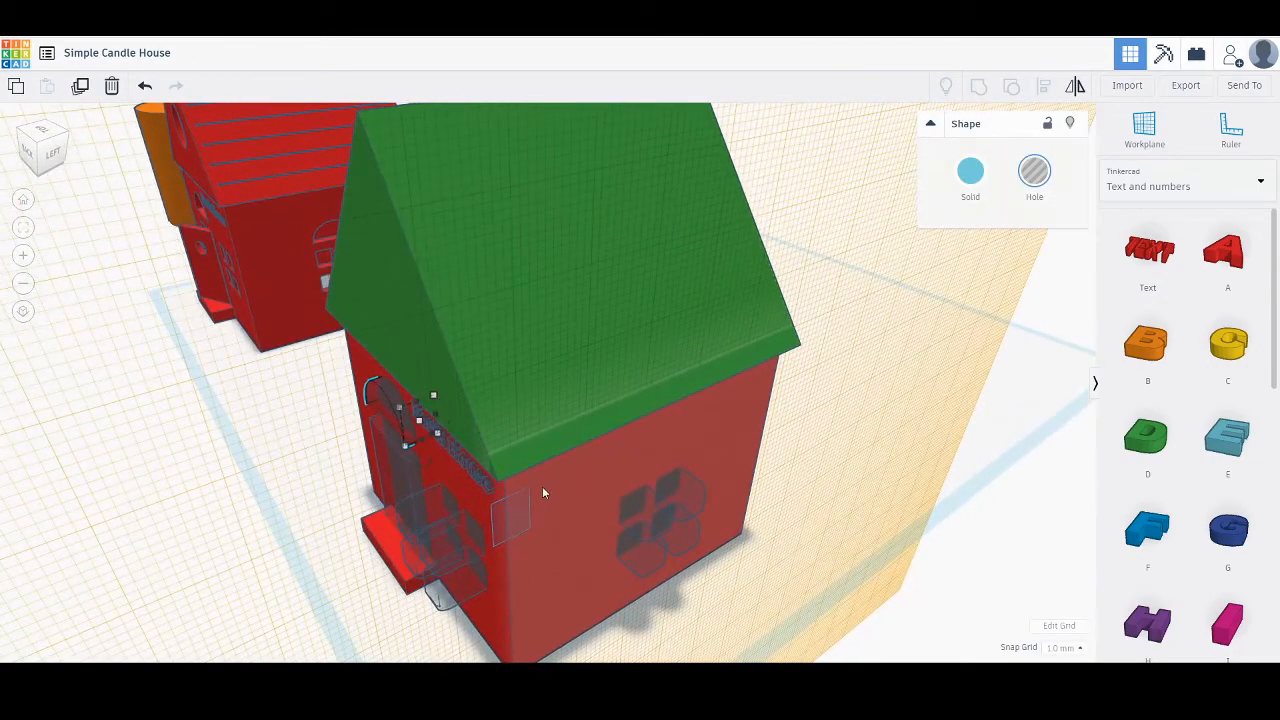
key(Delete)
click(394, 410)
drag(388, 398, 848, 520)
key(ctrl+z)
Return the workplane from the side wall to the default ground plane.
click(1062, 649)
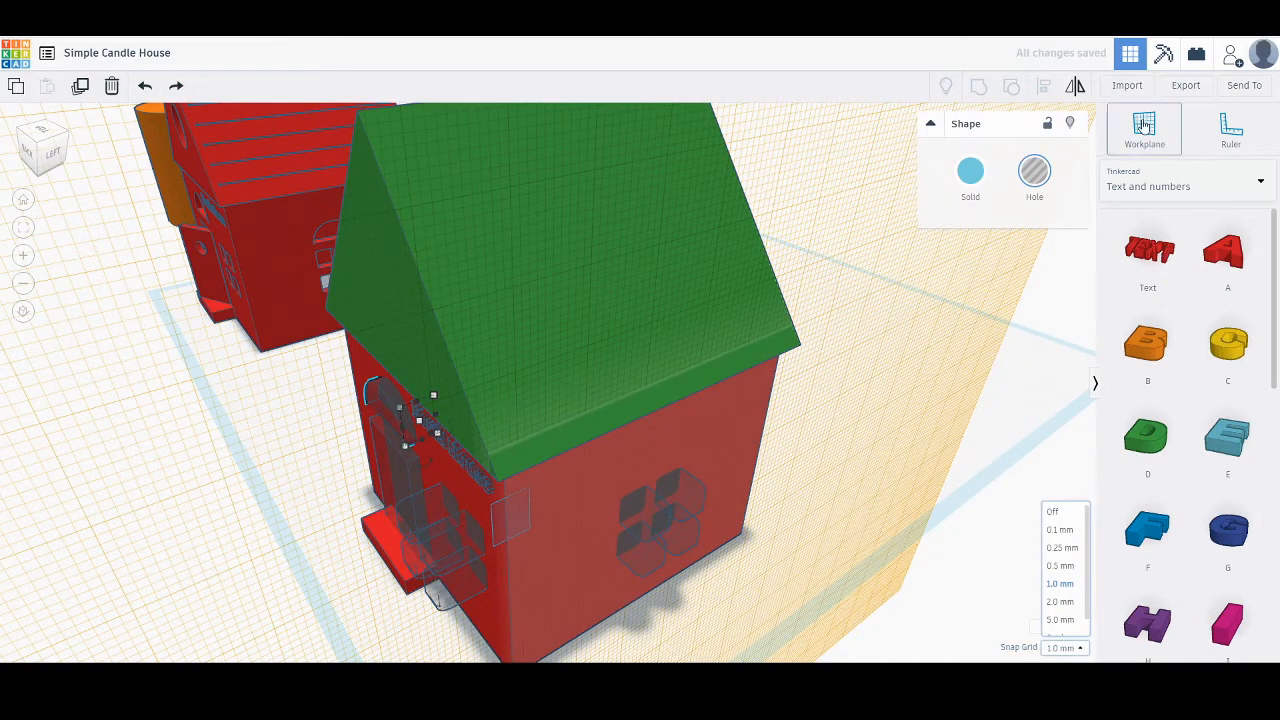
click(1143, 123)
click(1035, 468)
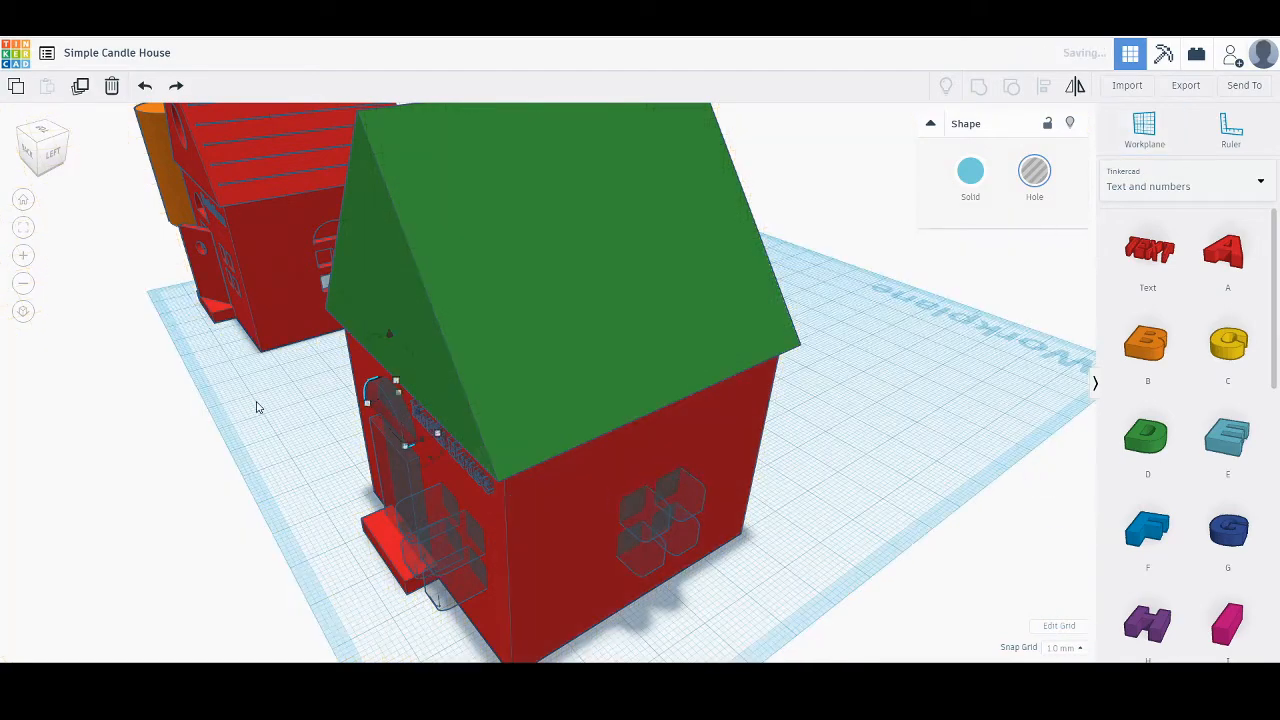
Set the snap grid to 5 mm, move the door arch copy over to the side wall above the window, and rotate it 90°.
click(1068, 649)
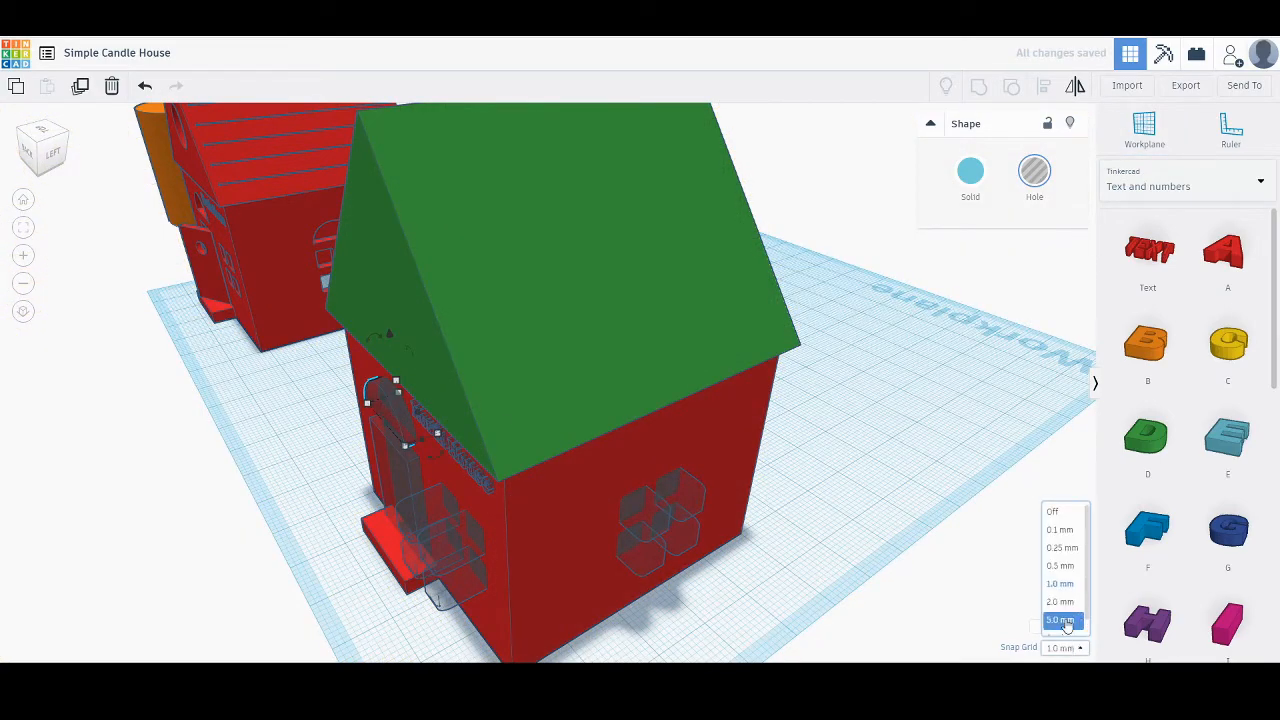
click(1066, 622)
key(Right)
key(Right)
key(Right)
key(Right)
key(Right)
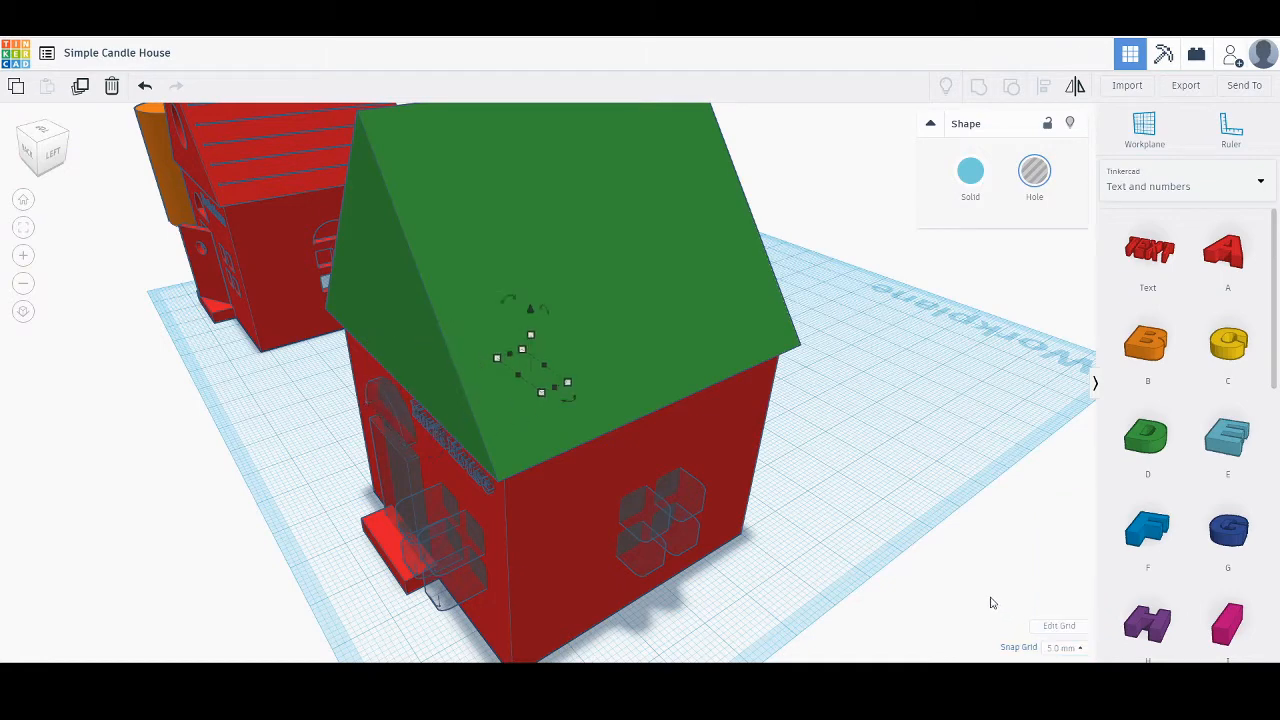
key(Down)
key(Down)
key(Down)
key(Down)
key(Down)
key(Down)
key(Down)
key(Down)
key(Down)
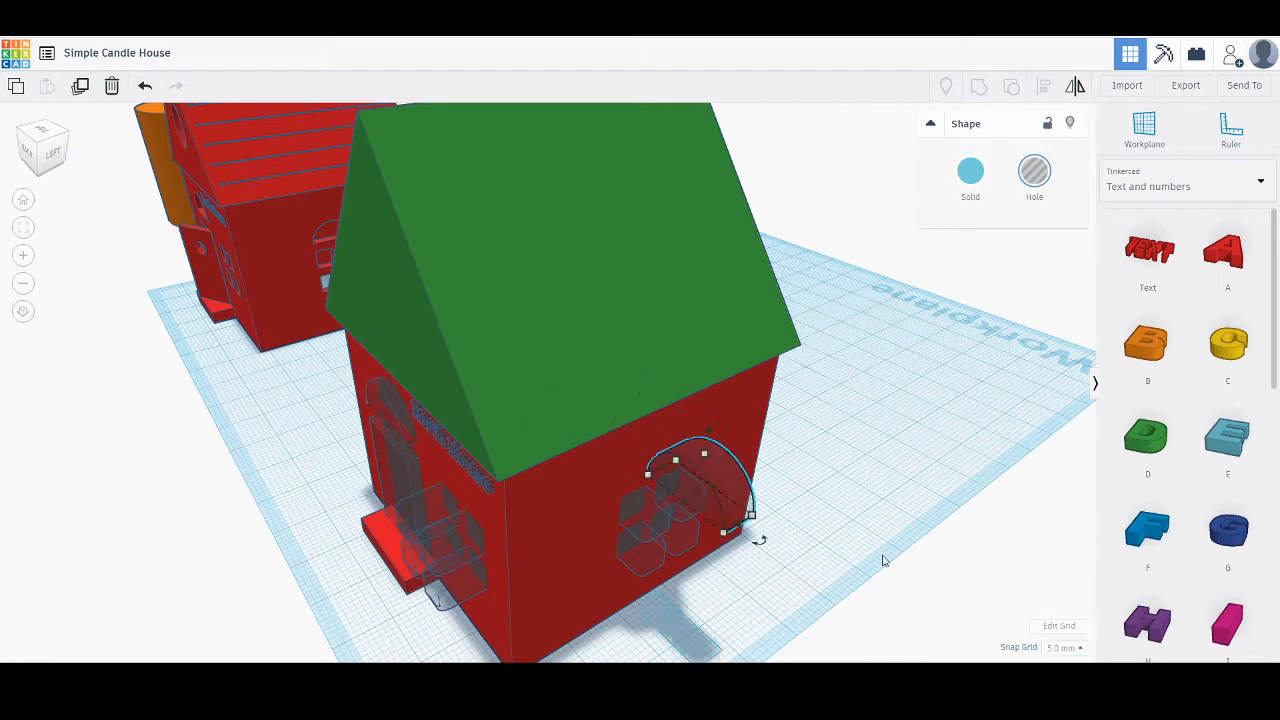
drag(758, 503, 723, 490)
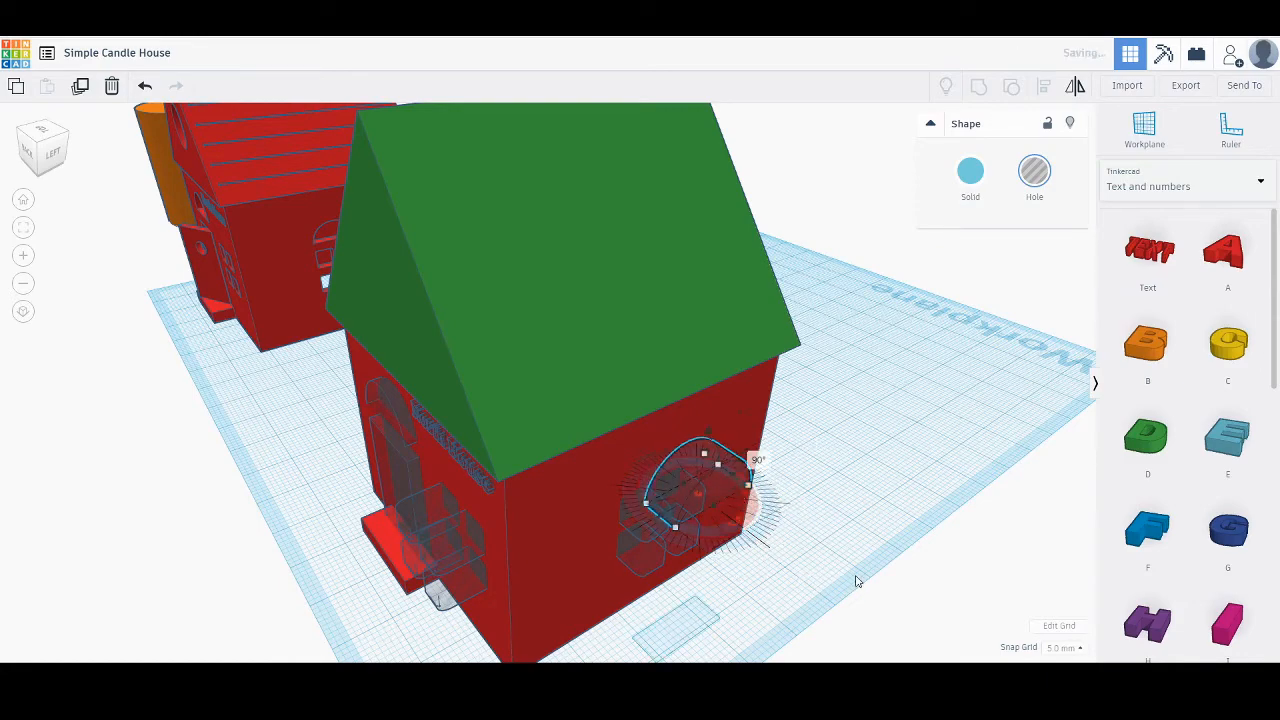
Place the workplane on the side wall and push the arch about 5.25 mm into that wall.
right_drag(880, 497, 720, 520)
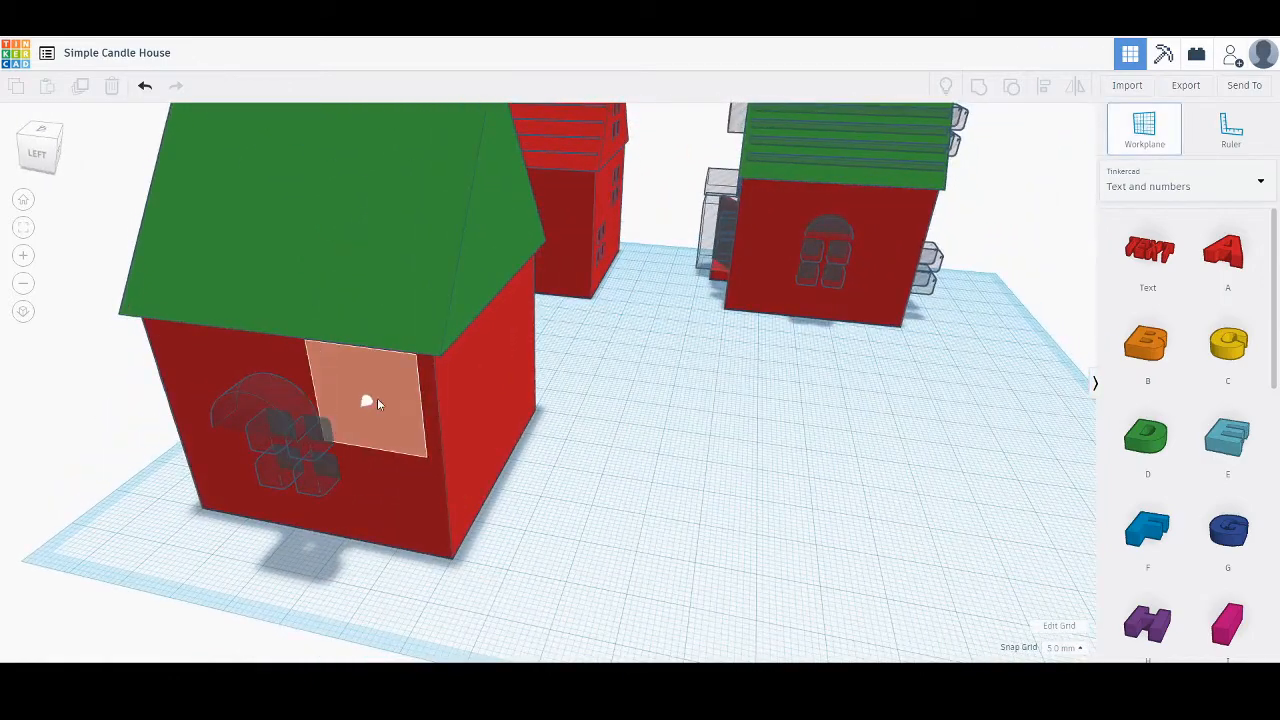
click(377, 401)
right_drag(355, 450, 228, 385)
click(180, 370)
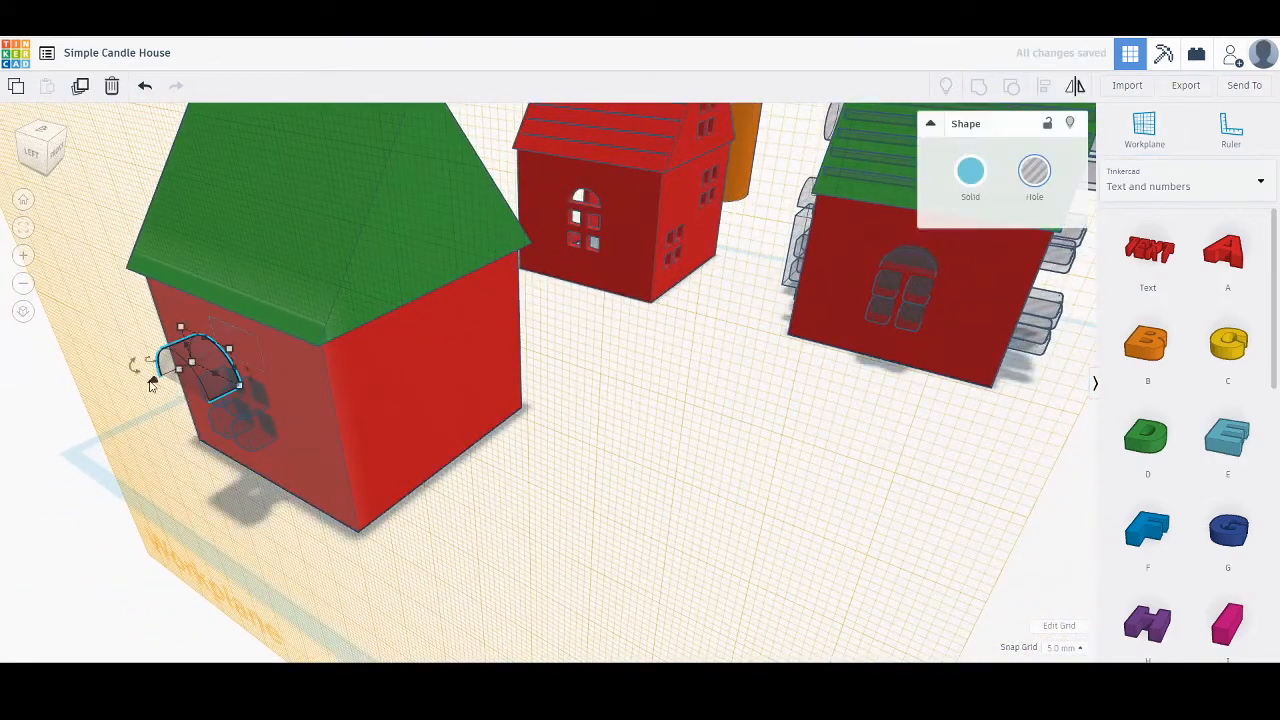
drag(157, 385, 184, 380)
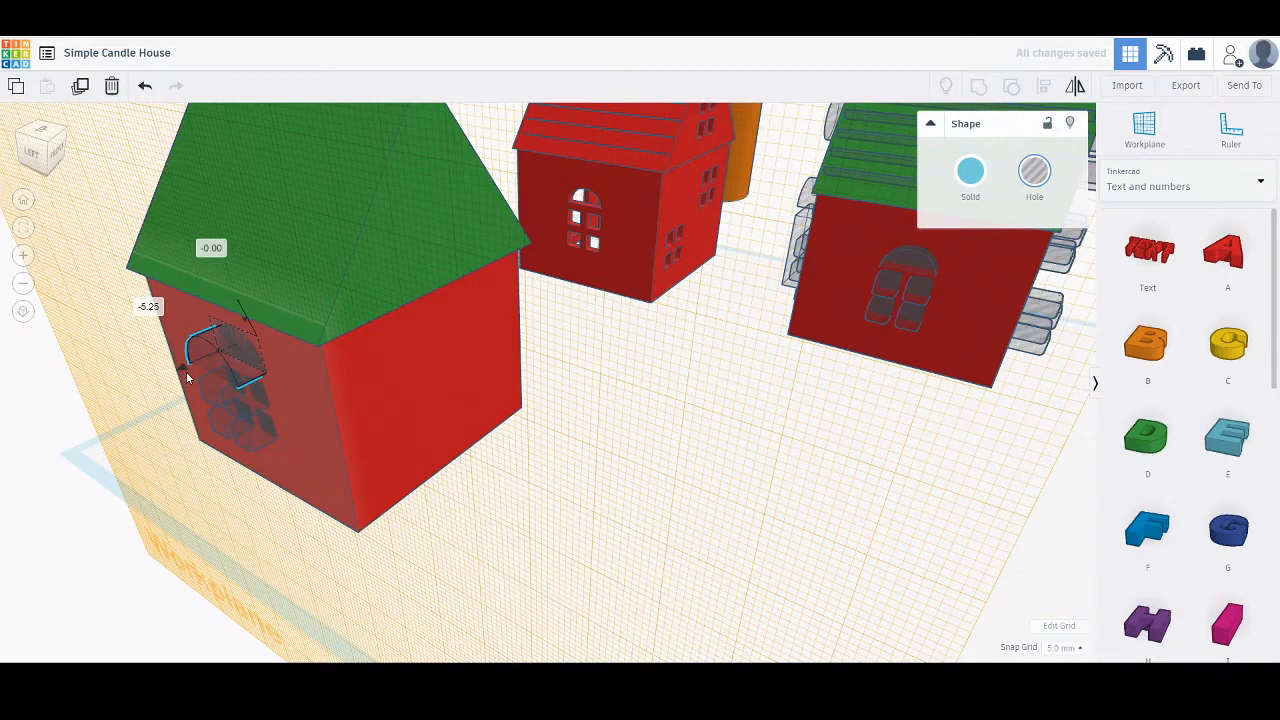
Reduce the arch's width so it matches the four window panes below it.
right_drag(255, 422, 428, 412)
scroll(428, 412, up, 3)
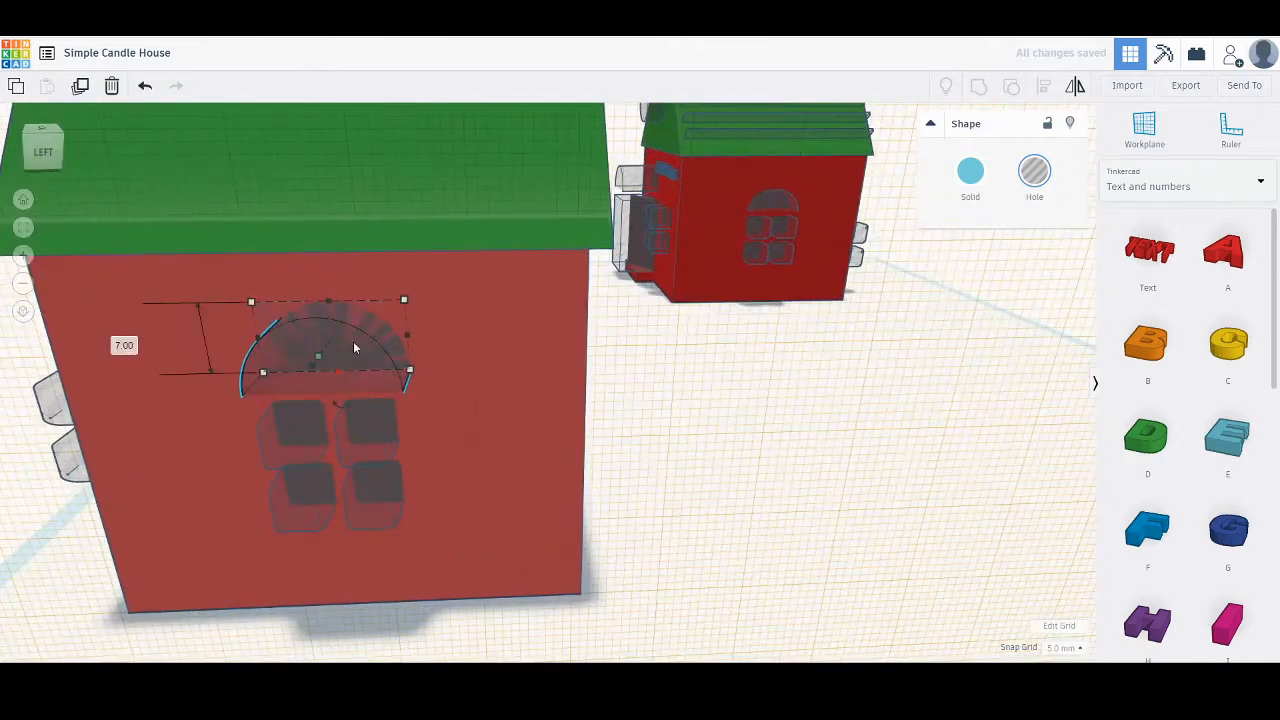
middle_drag(354, 347, 475, 341)
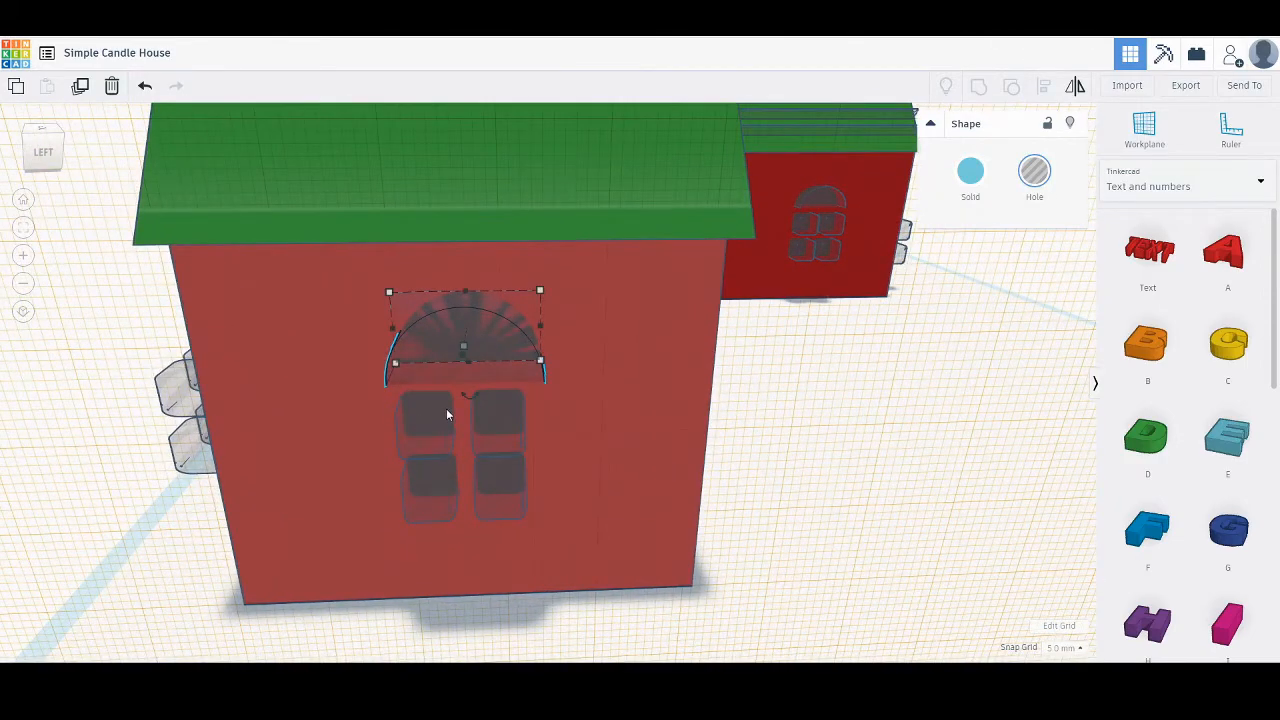
mouse_move(541, 358)
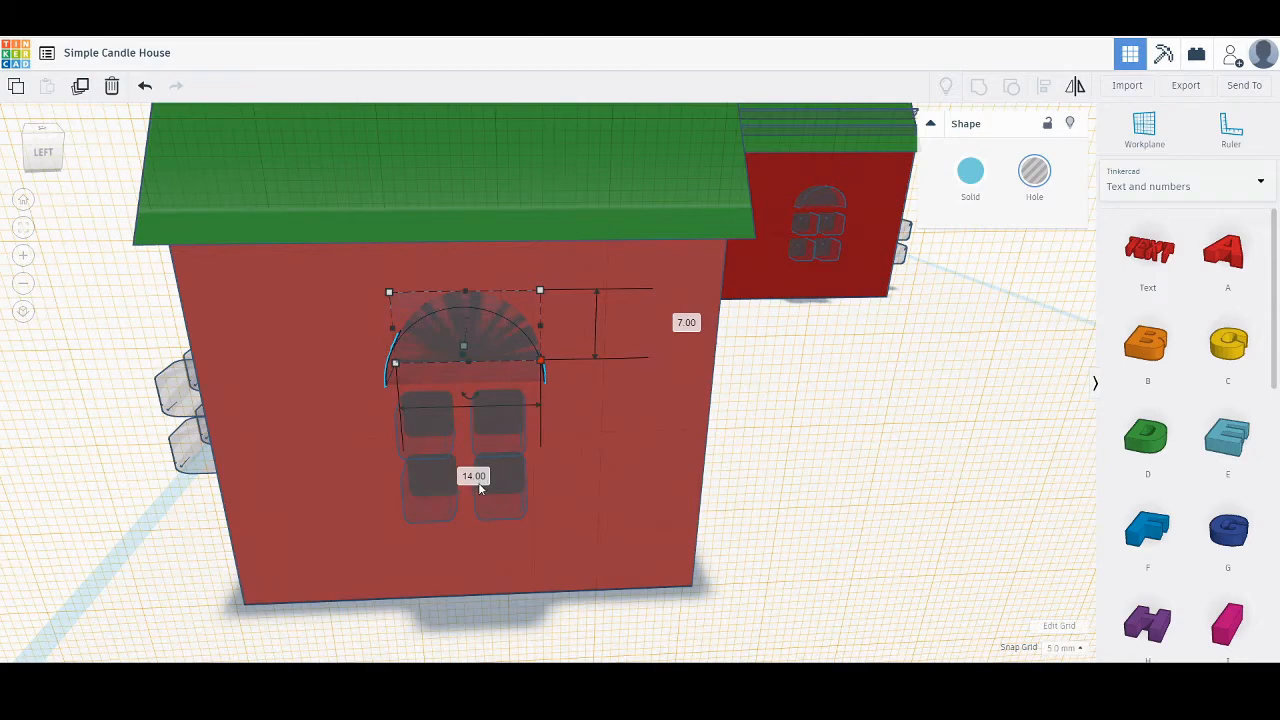
key(Return)
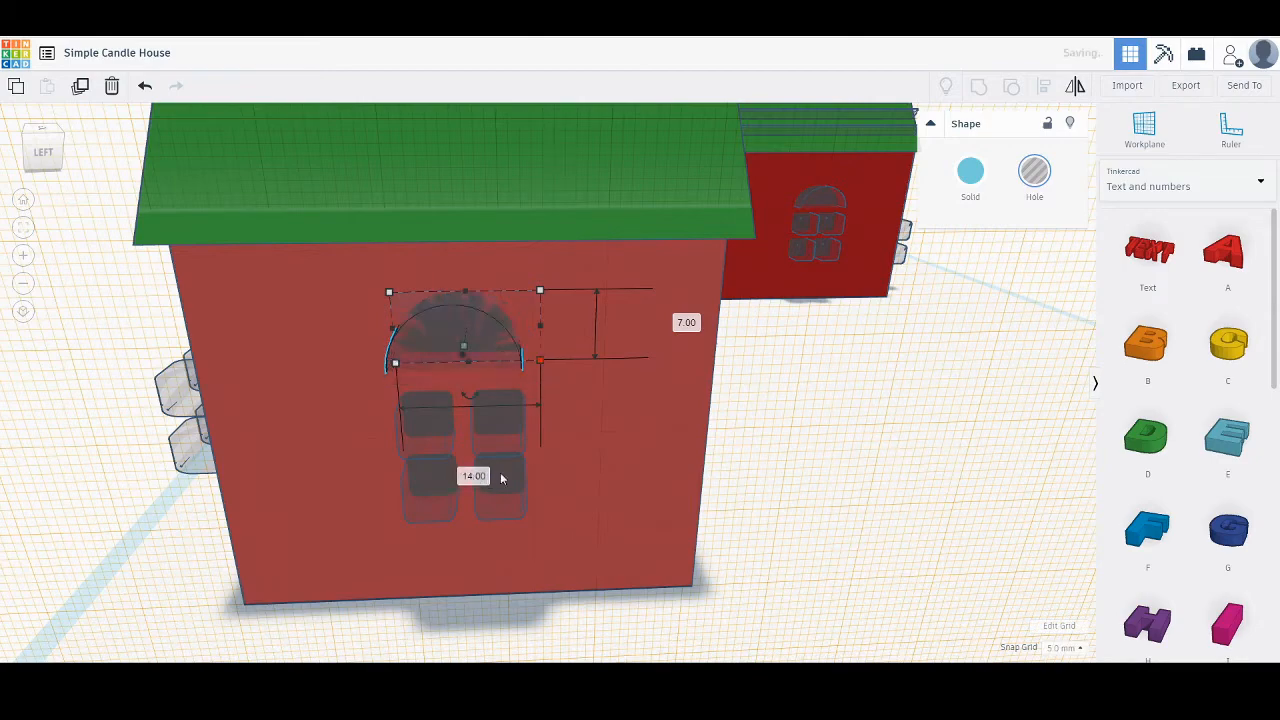
click(901, 388)
right_drag(671, 468, 672, 439)
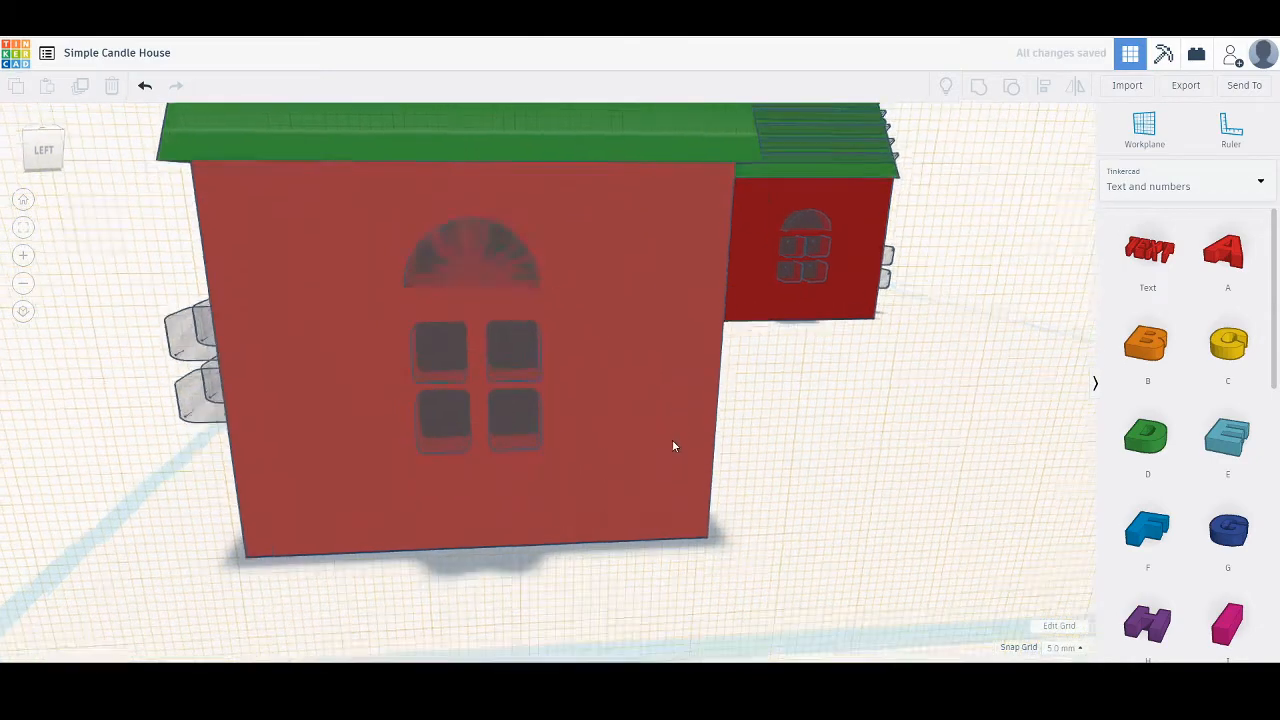
click(508, 264)
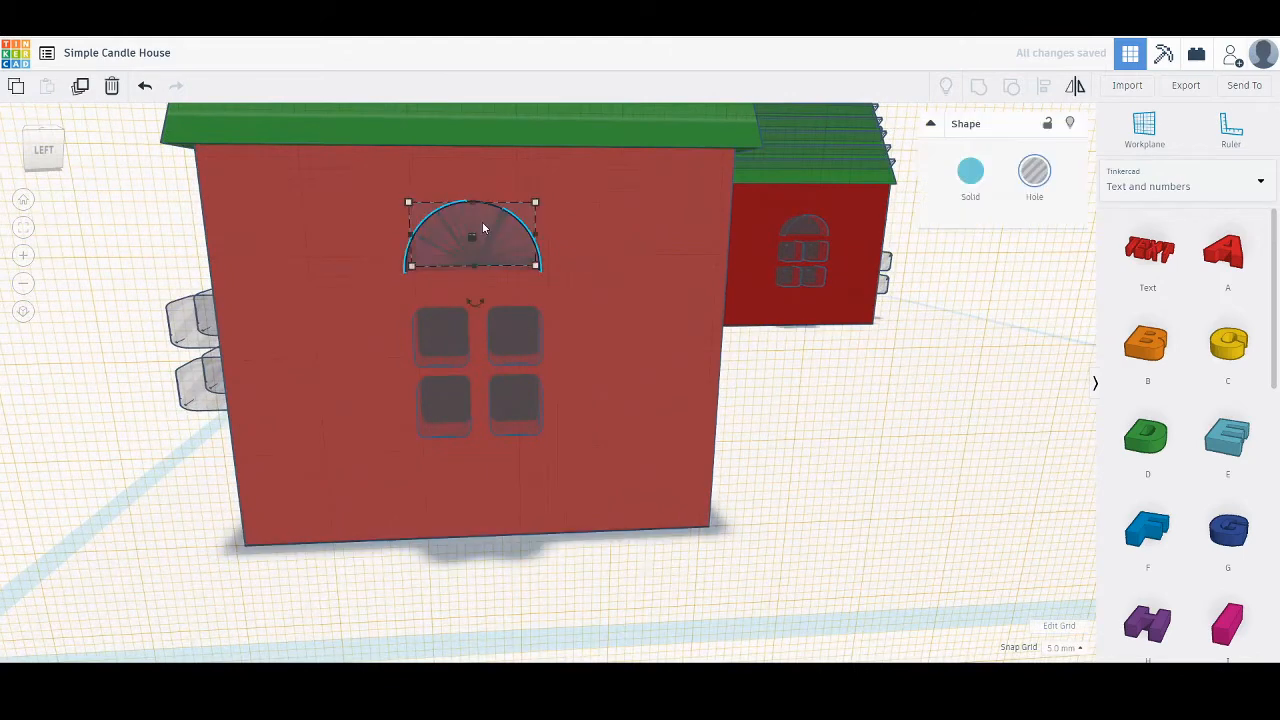
key(ctrl+Down)
key(Right)
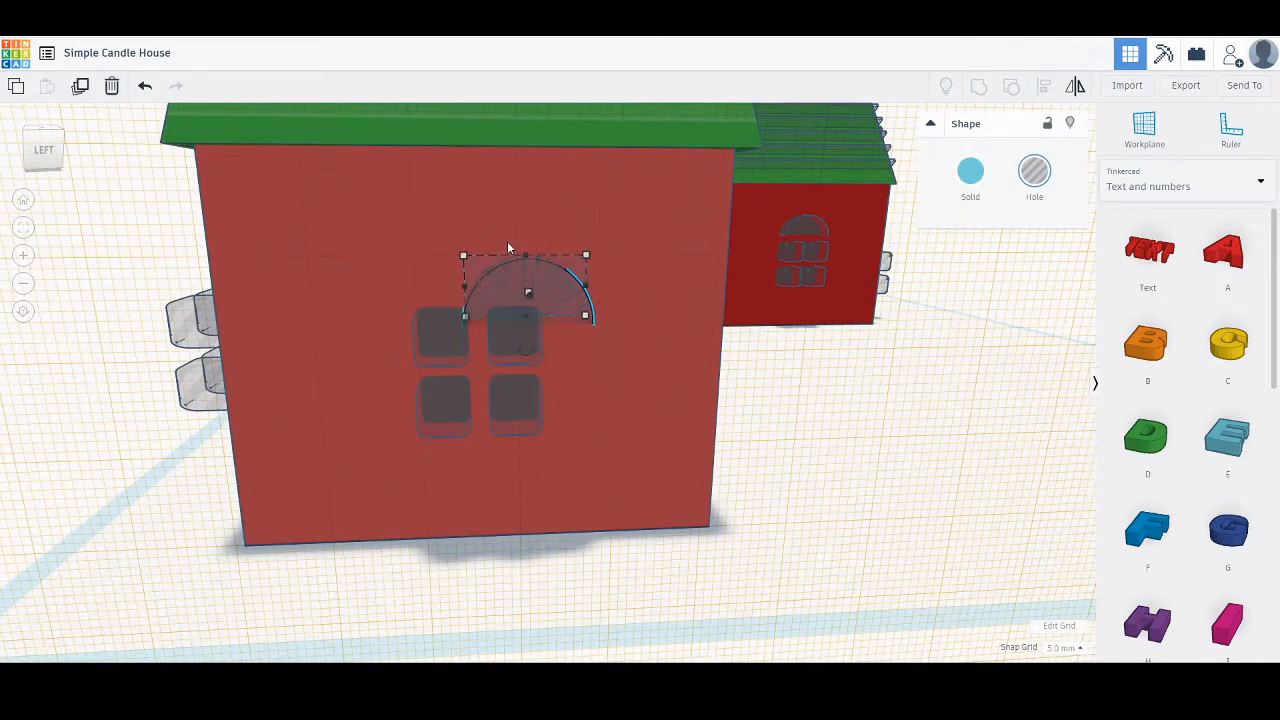
key(Left)
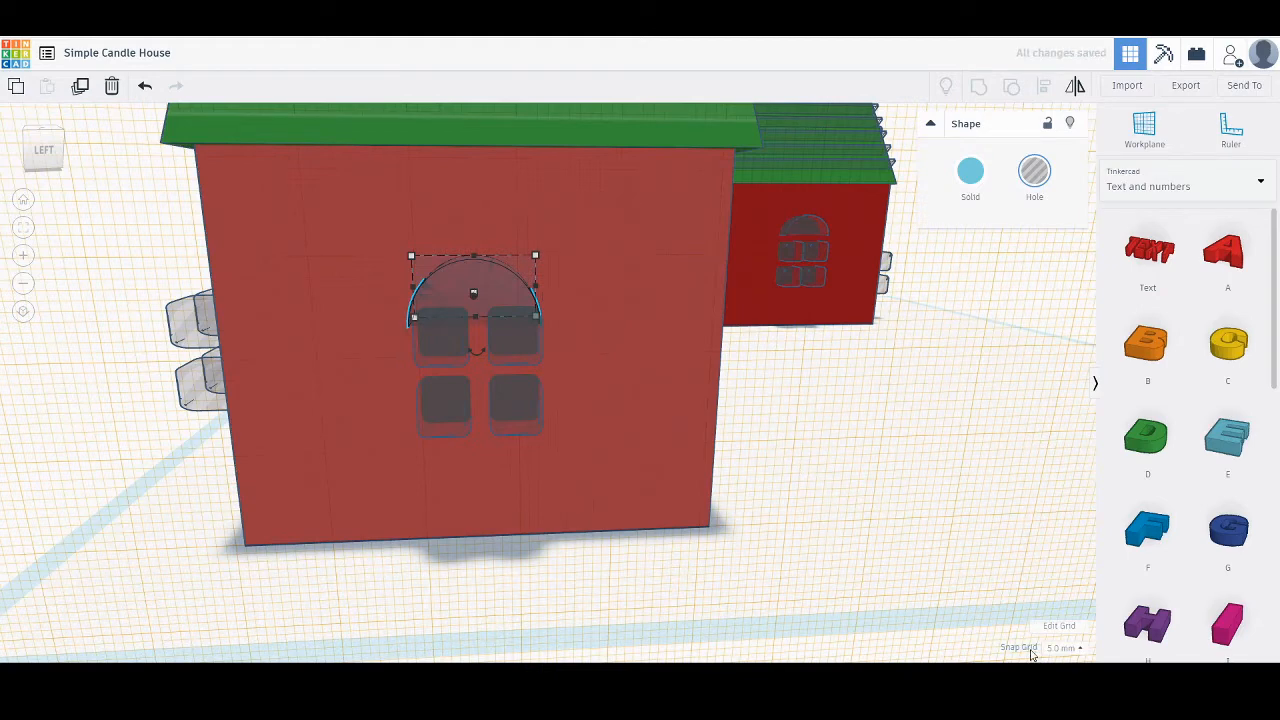
key(ctrl+z)
key(ctrl+z)
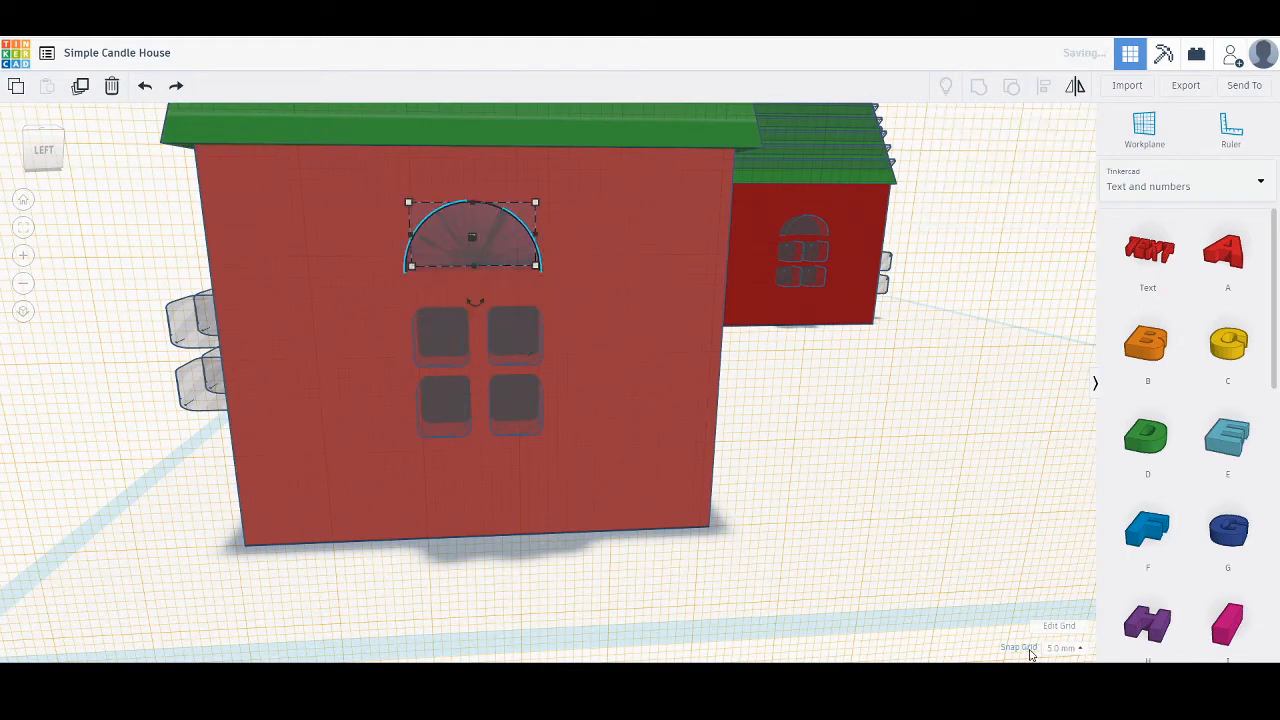
Set the snap grid to 1 mm and lower the arch 2 mm towards the window panes.
click(1065, 649)
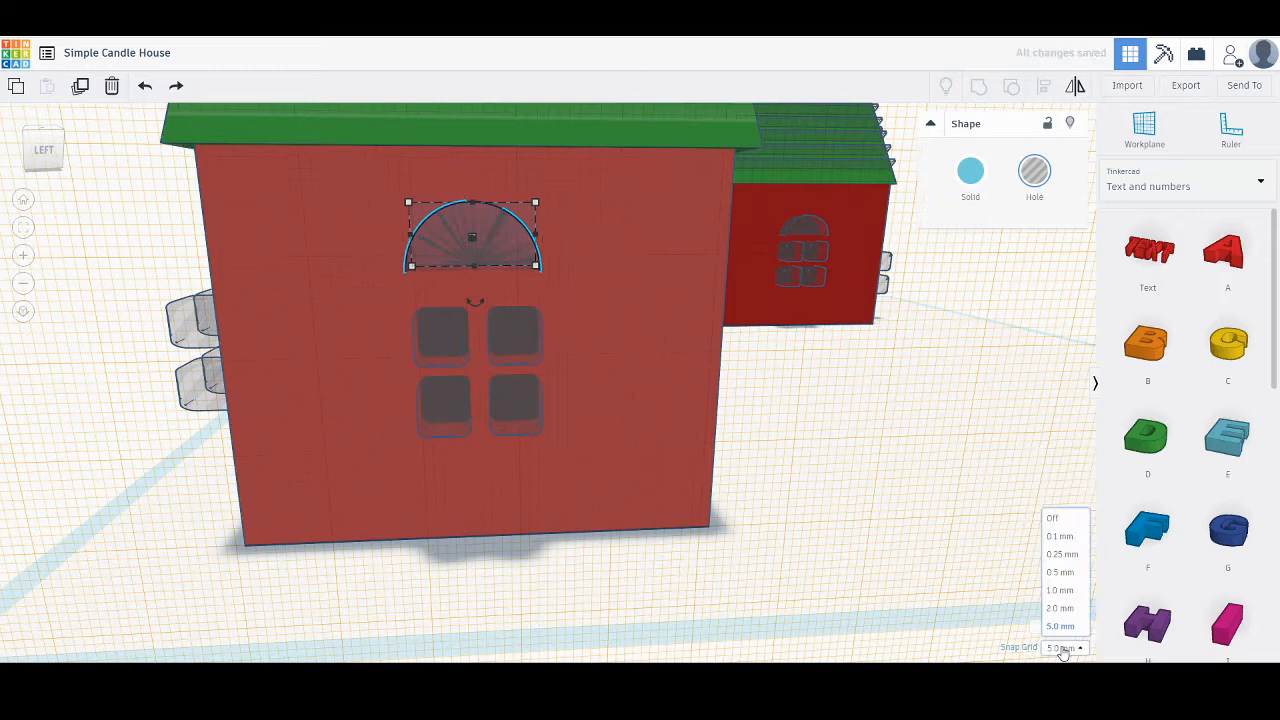
click(1063, 585)
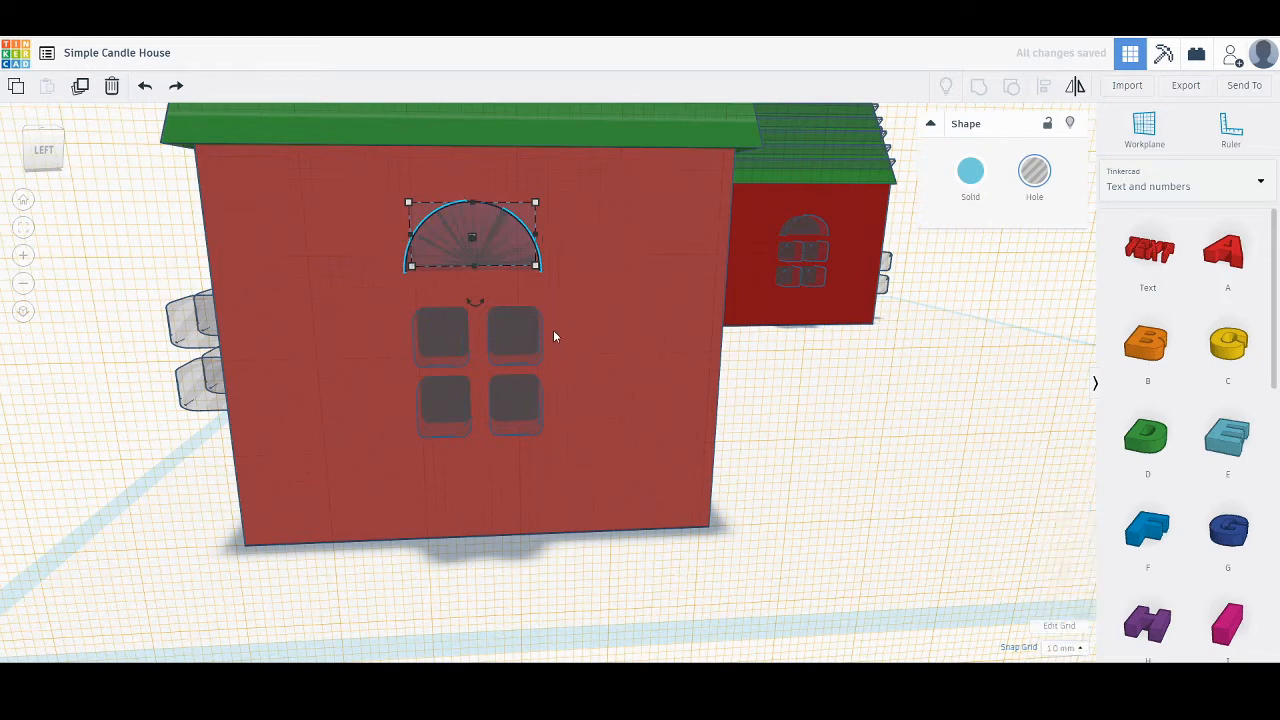
key(ctrl+Down)
key(ctrl+Down)
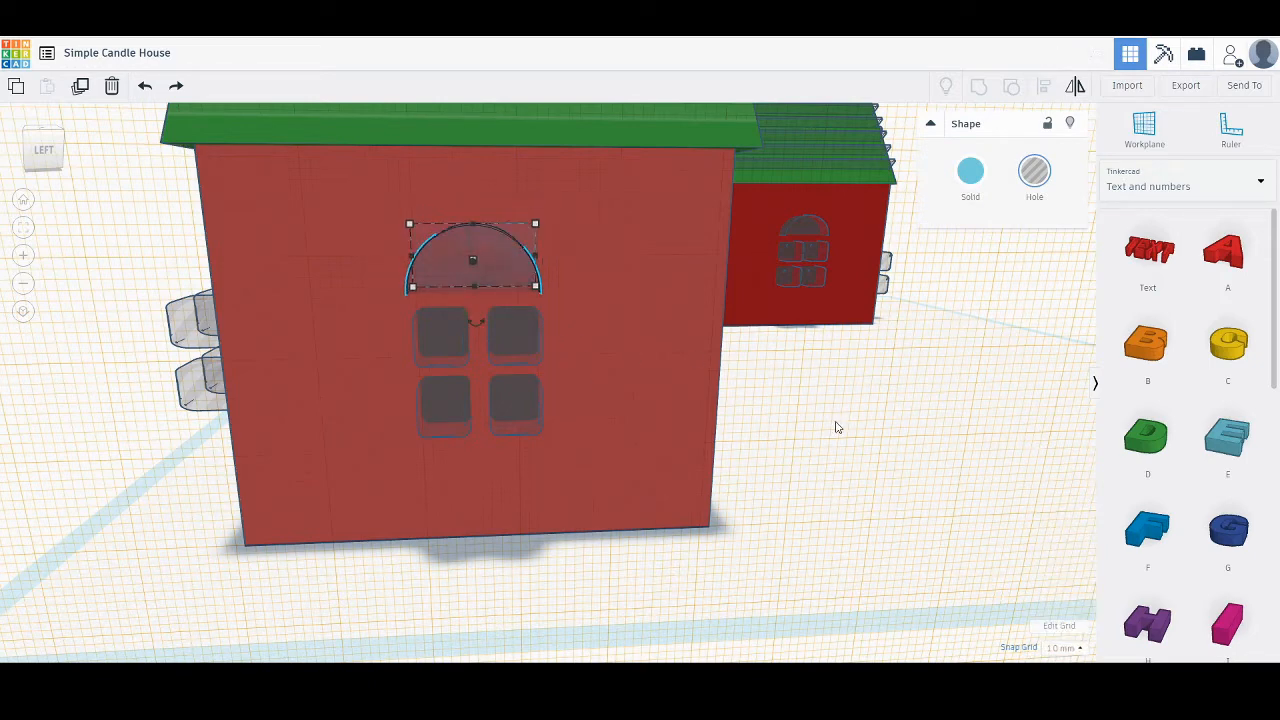
click(737, 433)
right_drag(737, 433, 717, 406)
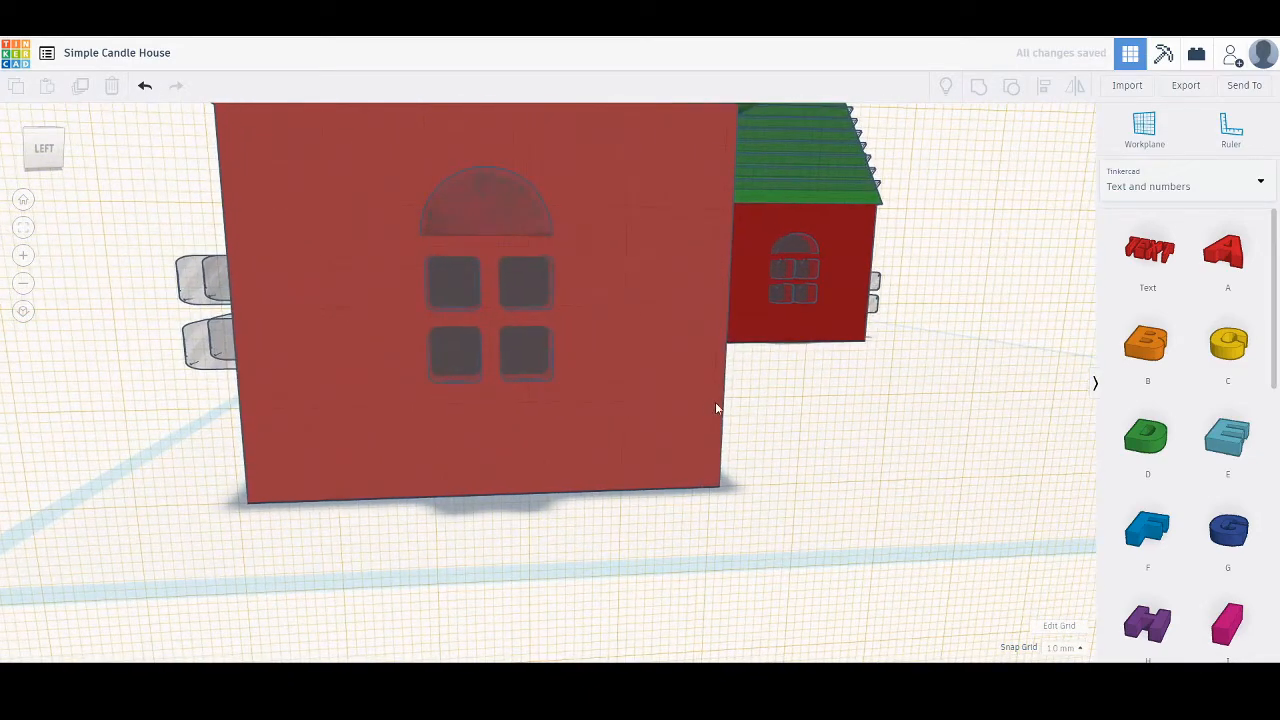
Align the arch horizontally so it is centred over the four window panes.
click(502, 209)
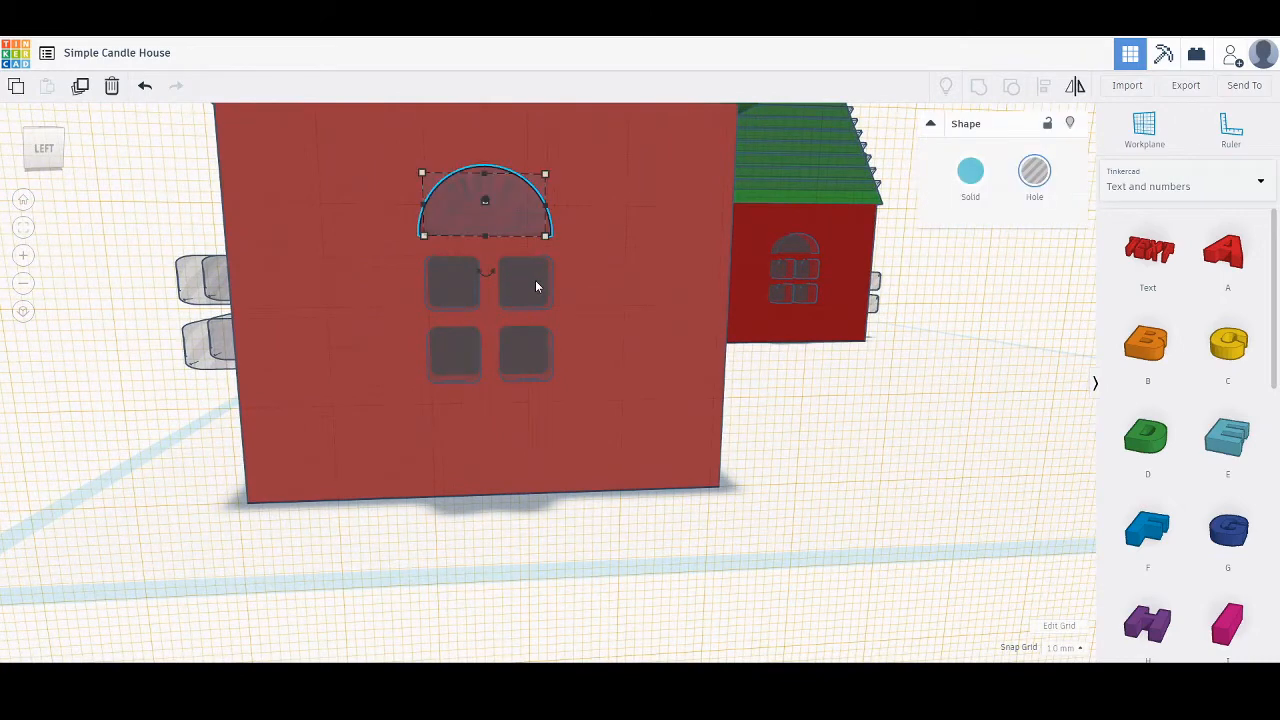
shift+click(535, 287)
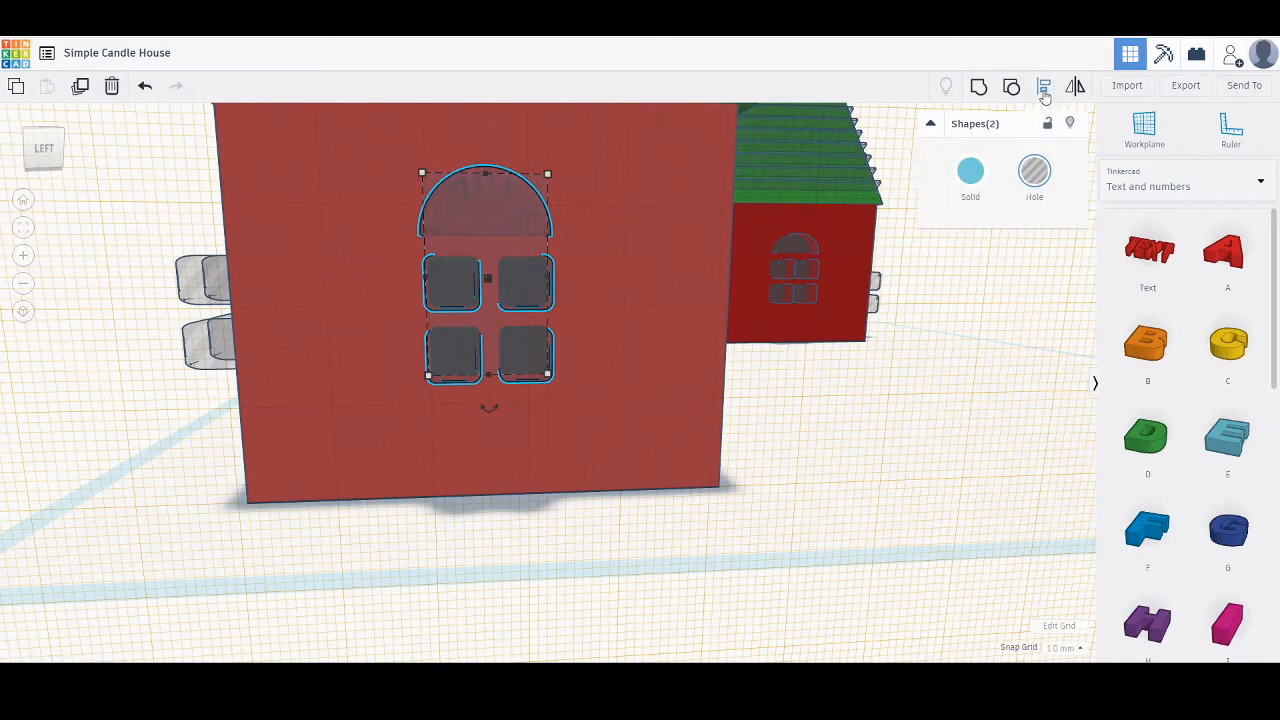
click(1044, 88)
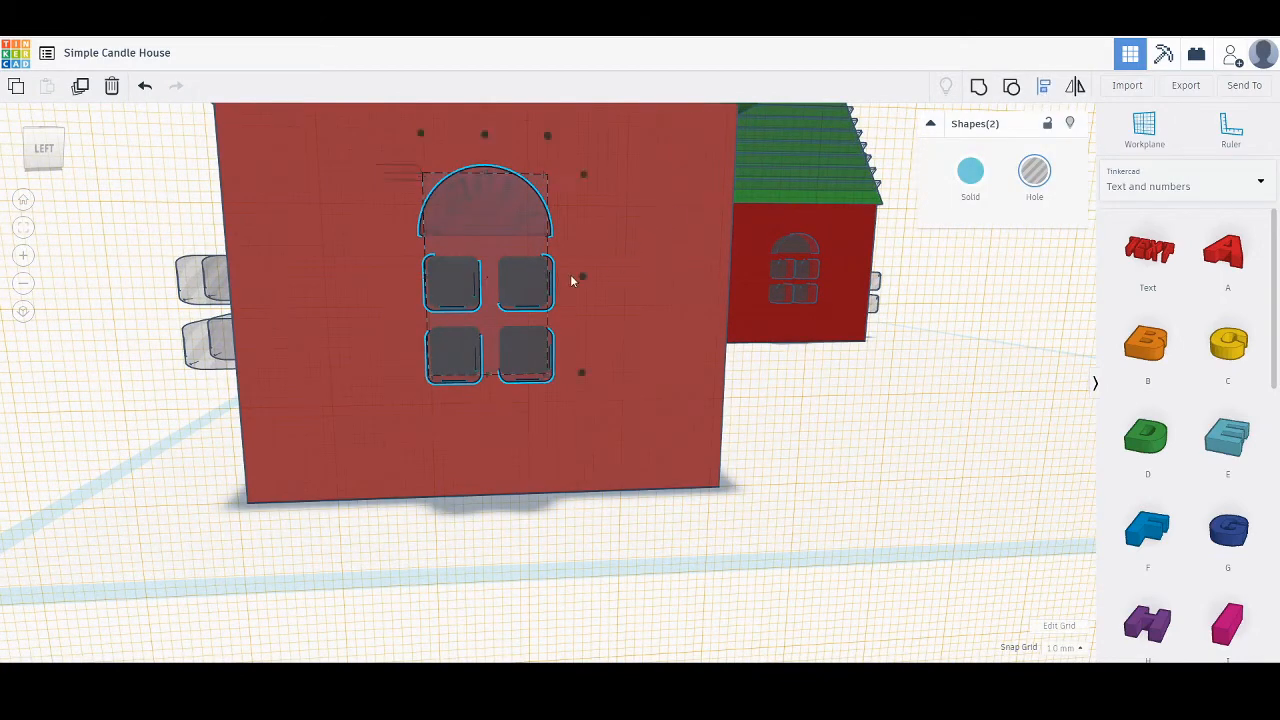
click(487, 220)
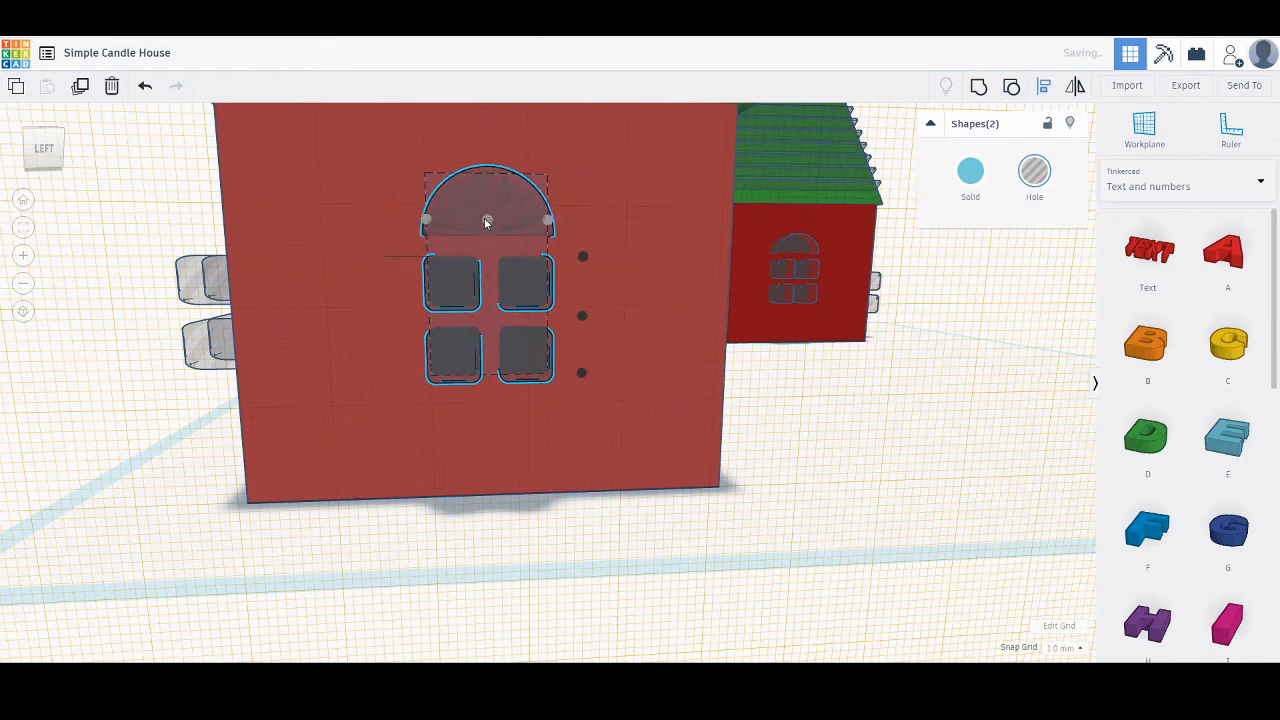
click(839, 425)
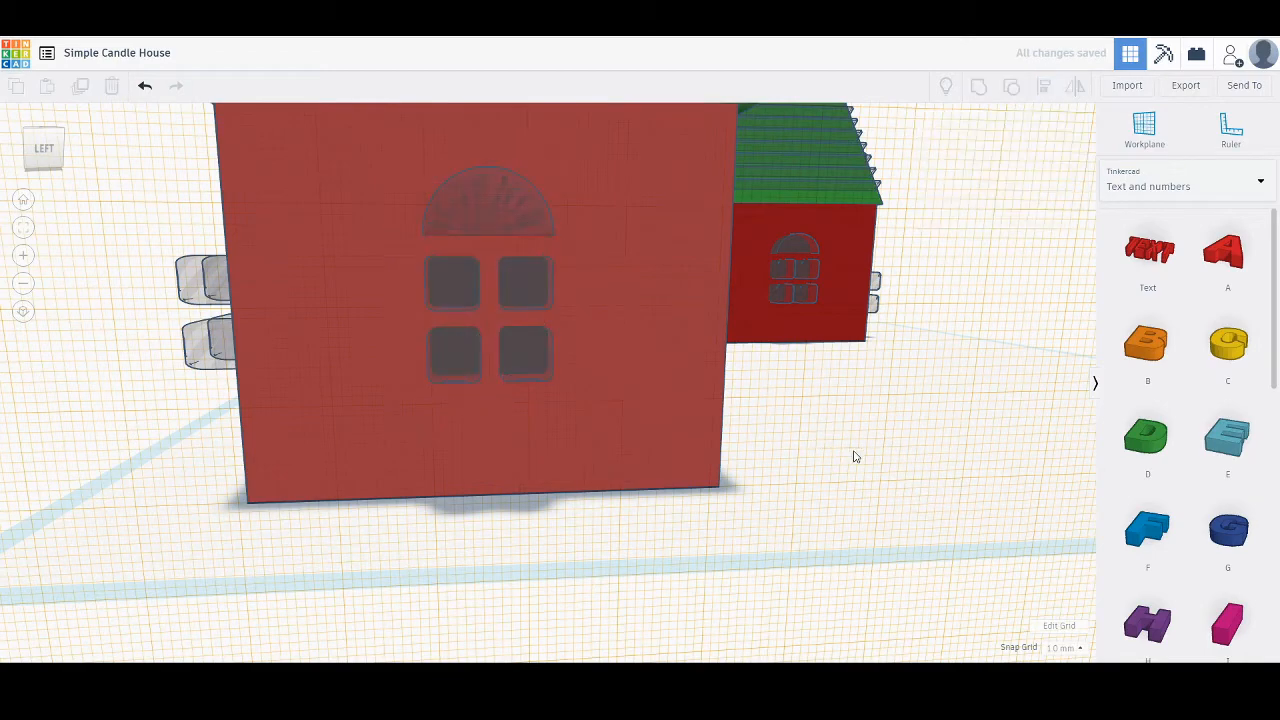
Extend the arch's depth to 8 mm and position it so it cuts into the side wall like the panes.
right_drag(855, 457, 909, 459)
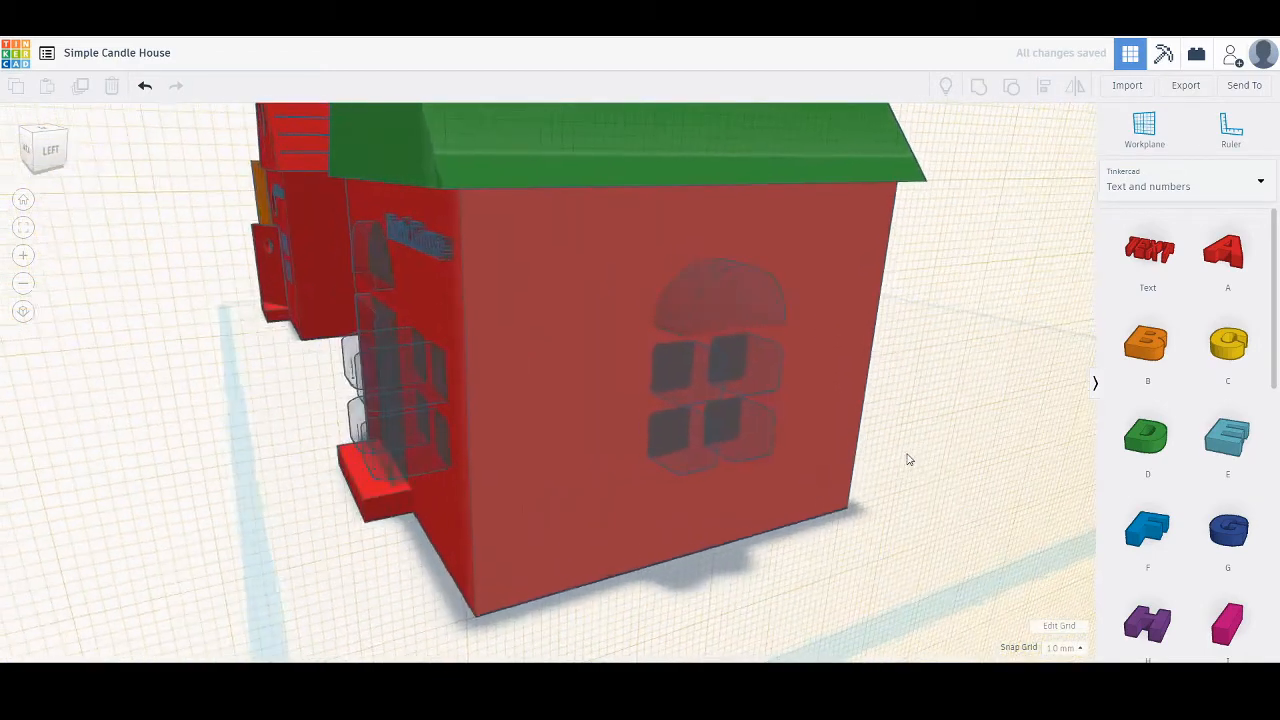
click(763, 294)
right_drag(873, 364, 863, 363)
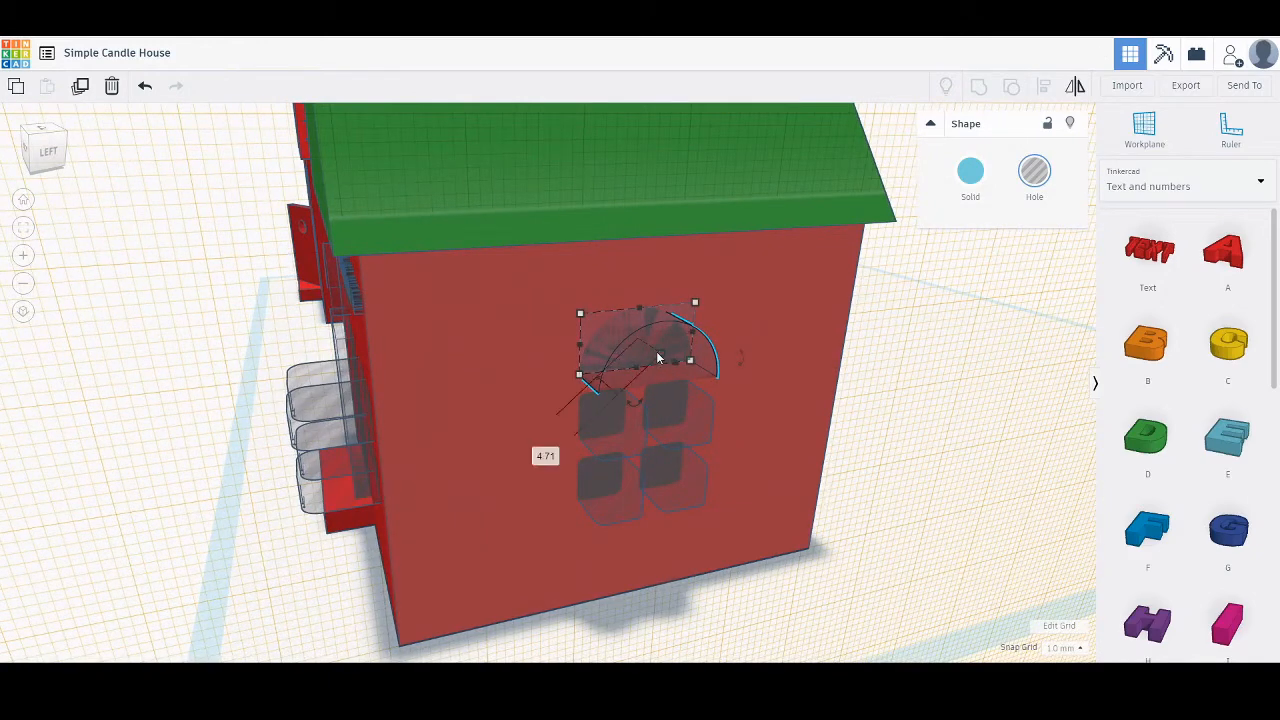
mouse_move(658, 351)
mouse_down()
mouse_move(636, 342)
mouse_move(662, 361)
mouse_up()
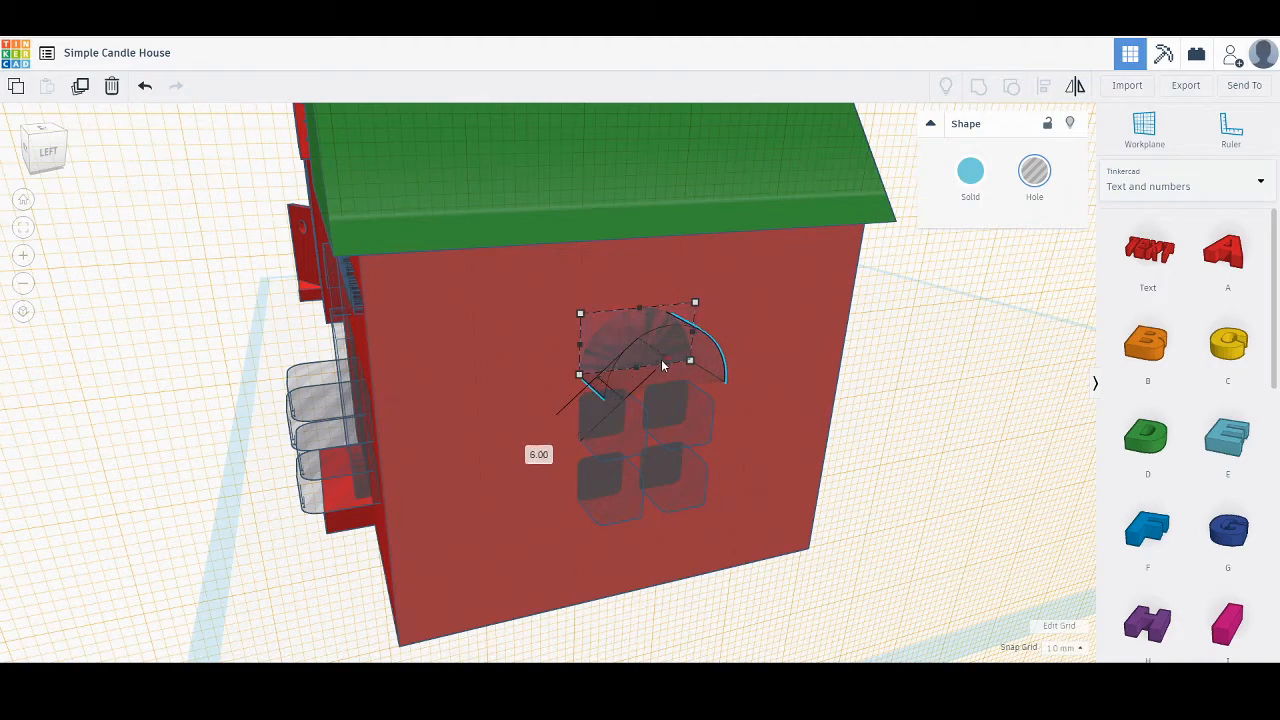
right_drag(782, 468, 883, 436)
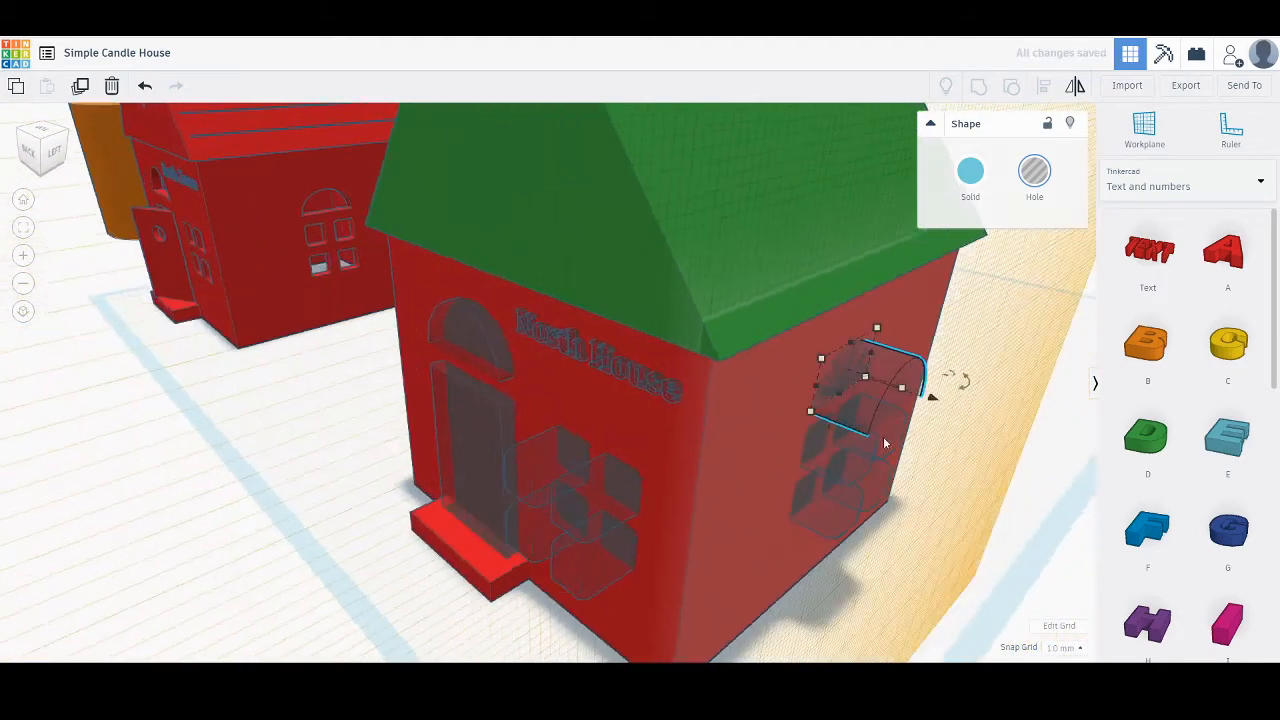
drag(935, 407, 890, 386)
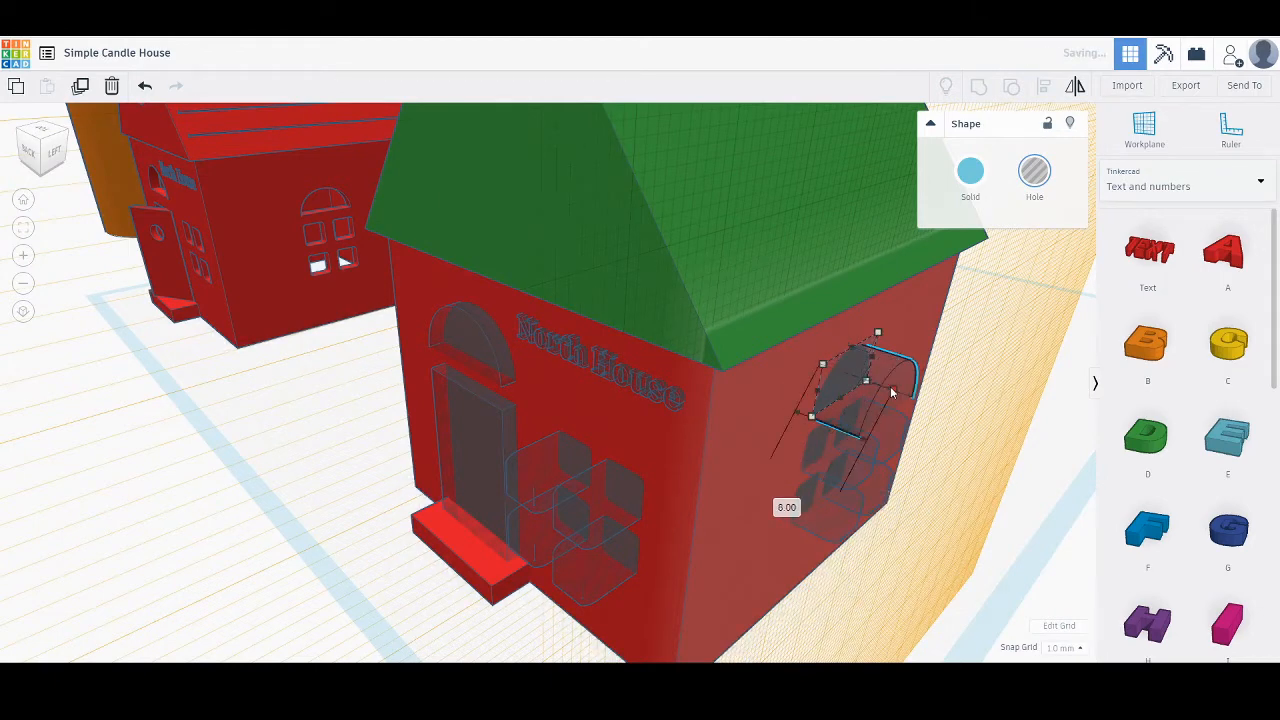
Duplicate the side window's arch and panes together and move the copy across the house to the opposite side wall.
right_drag(1018, 360, 874, 520)
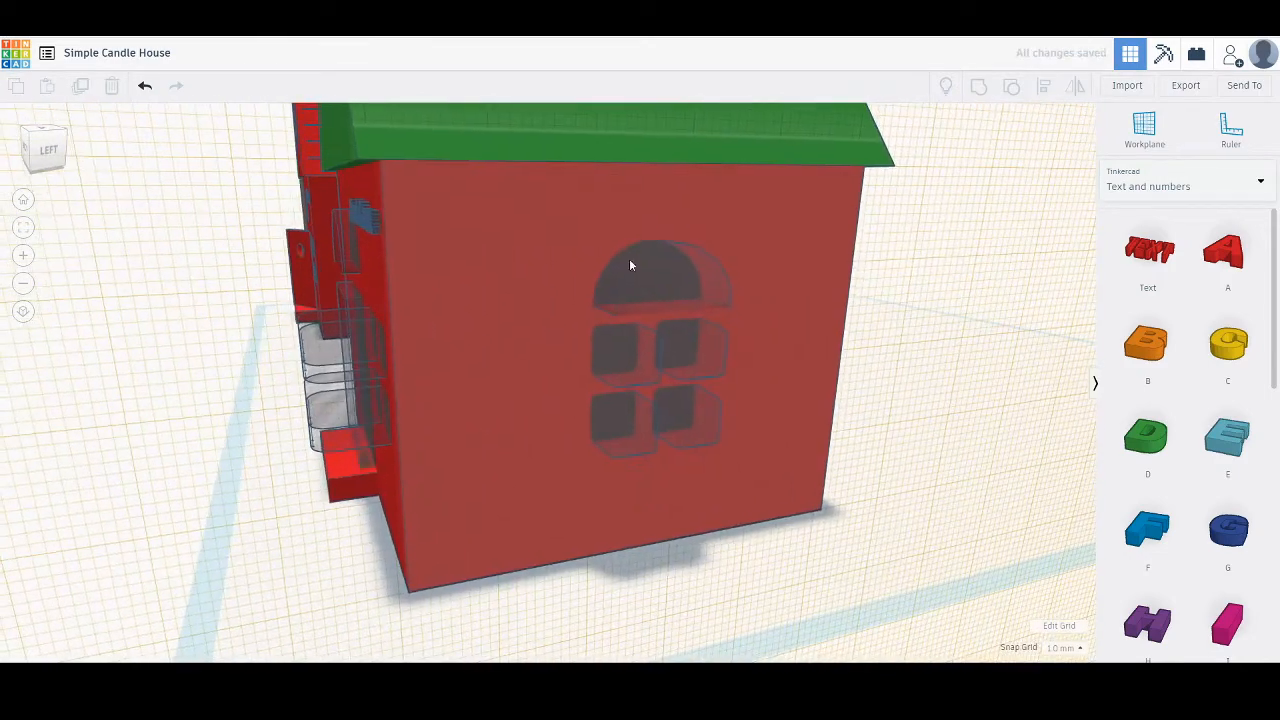
click(640, 273)
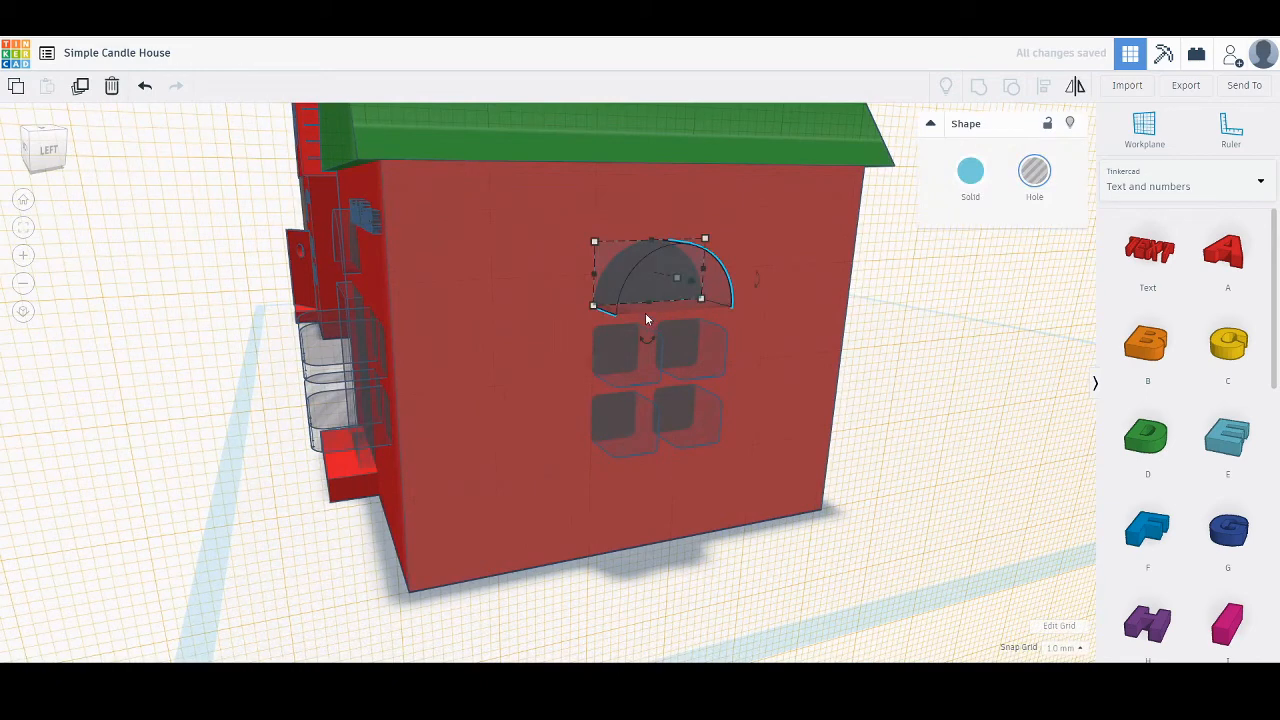
shift+click(615, 357)
right_drag(560, 350, 655, 391)
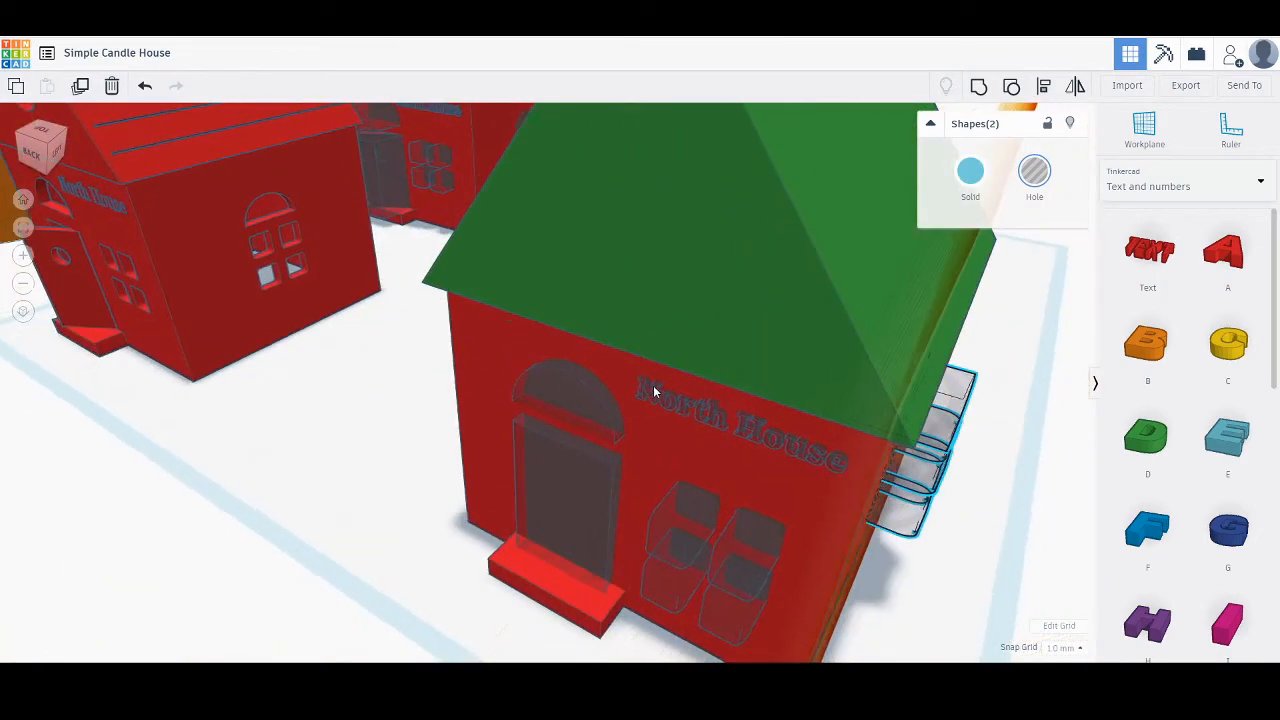
key(ctrl+d)
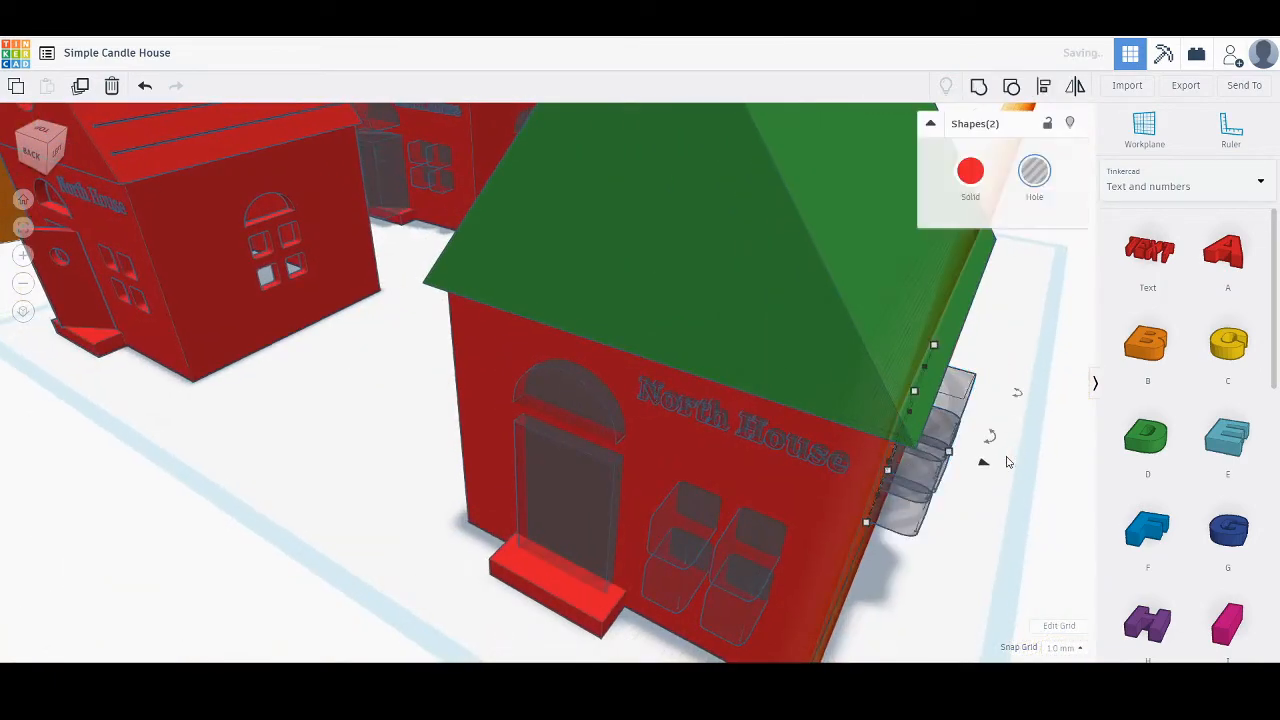
drag(984, 468, 534, 360)
right_drag(407, 485, 604, 500)
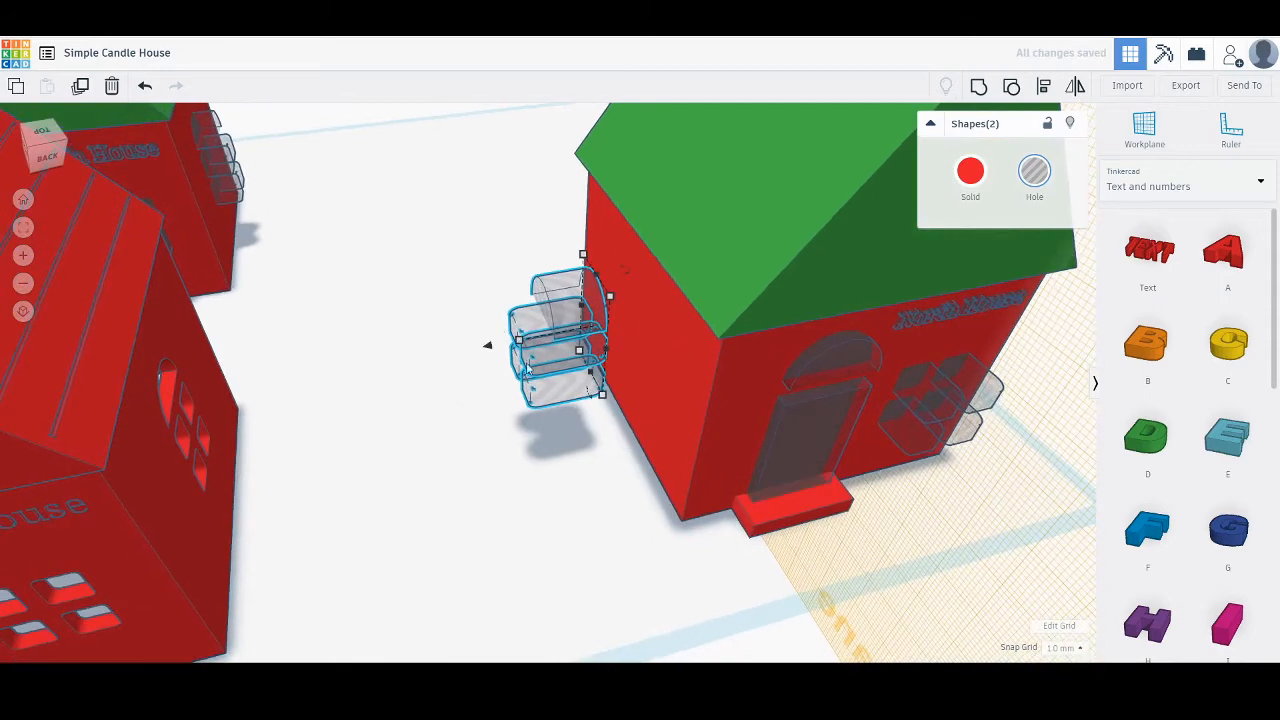
Move the copied arched window inward so it cuts into the opposite side wall of the house.
drag(487, 348, 559, 332)
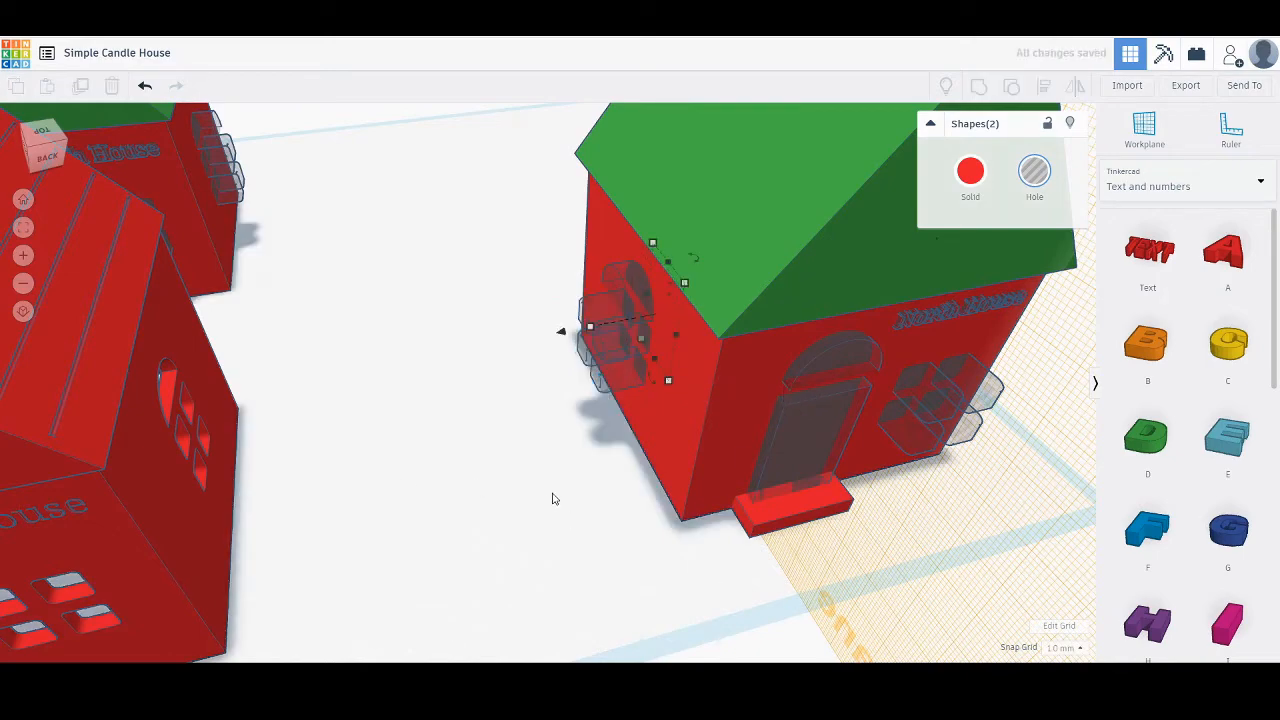
right_drag(551, 497, 693, 381)
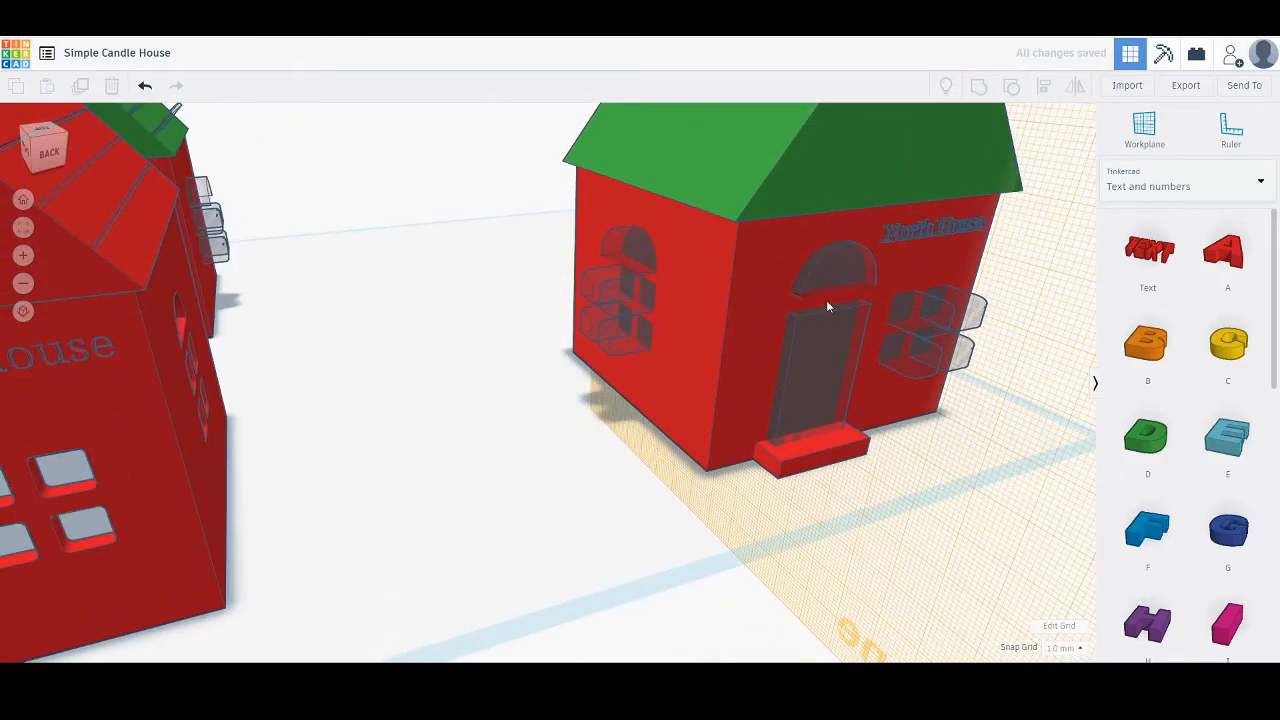
right_drag(922, 288, 291, 314)
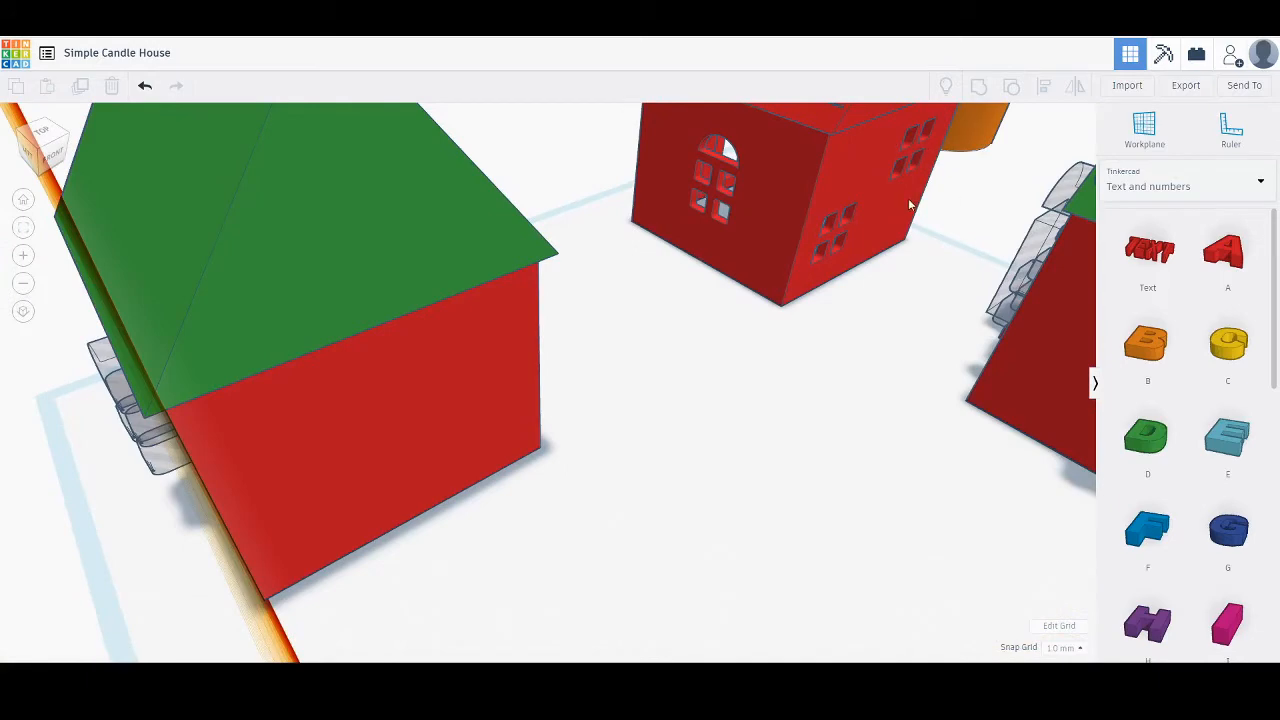
right_drag(768, 372, 478, 251)
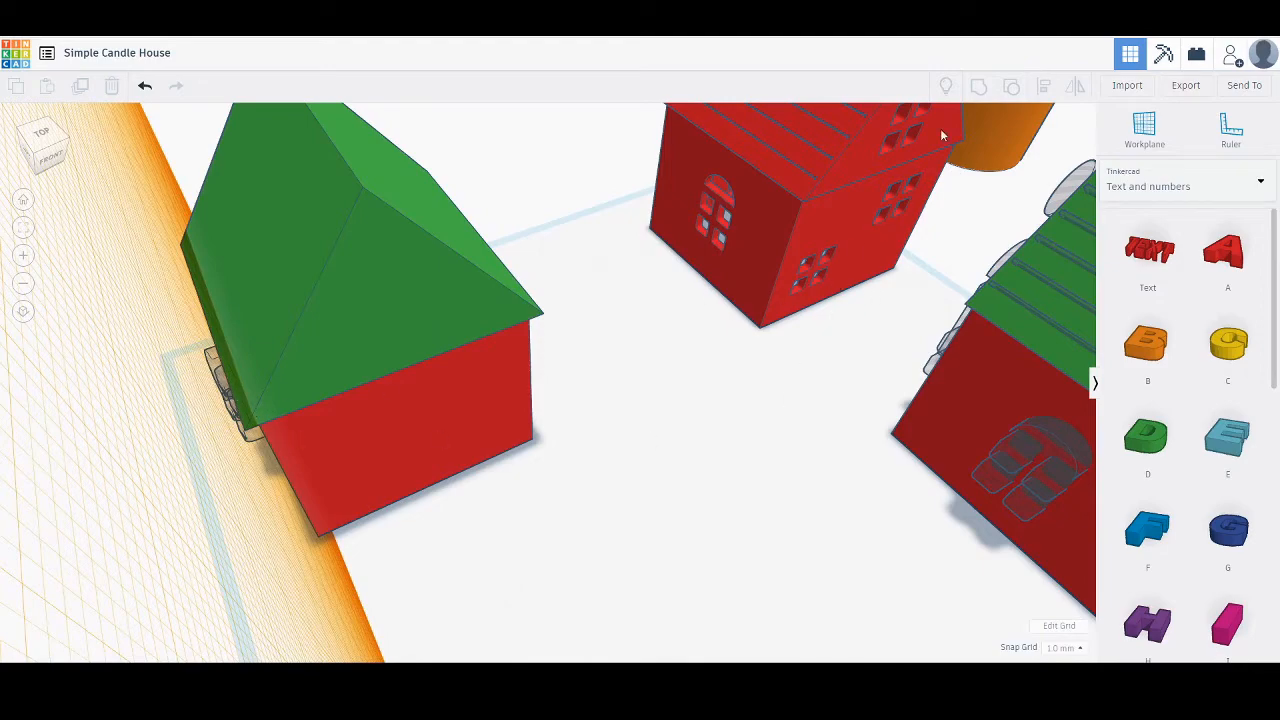
right_drag(670, 539, 351, 429)
Try to move the side window's four panes with the workplane set on the adjoining blank gable wall.
click(406, 486)
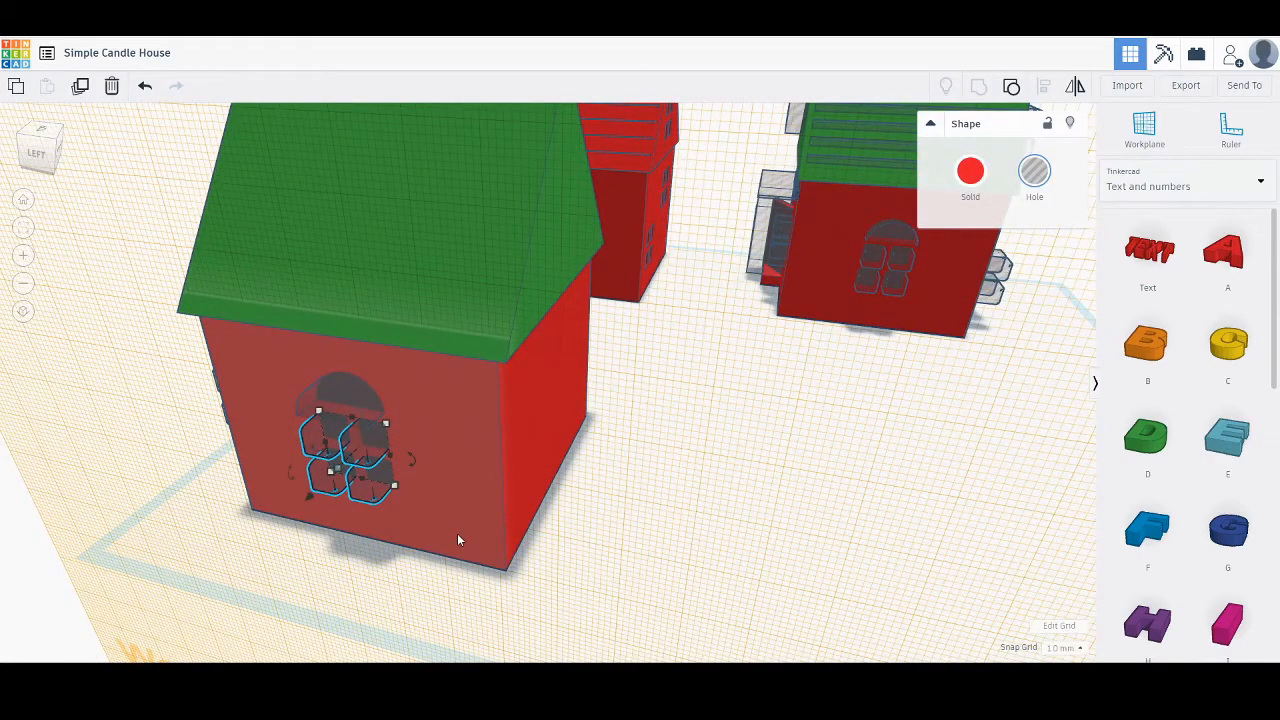
click(1144, 130)
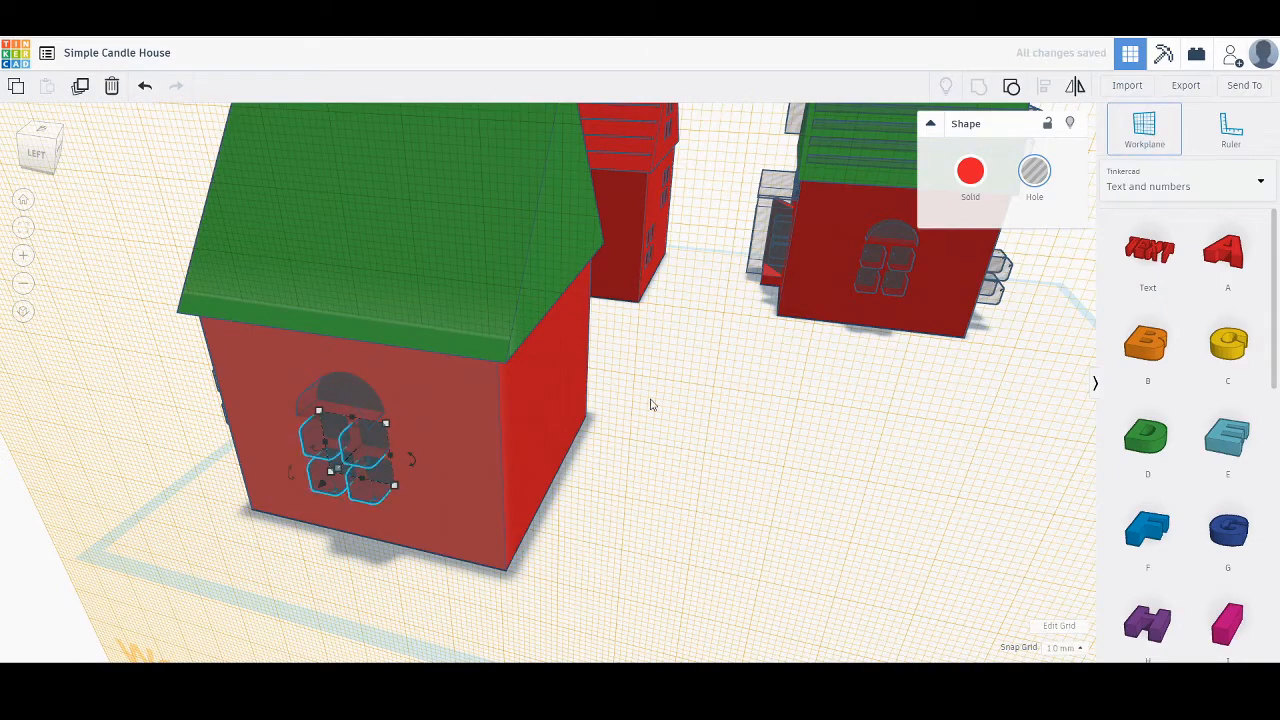
click(537, 398)
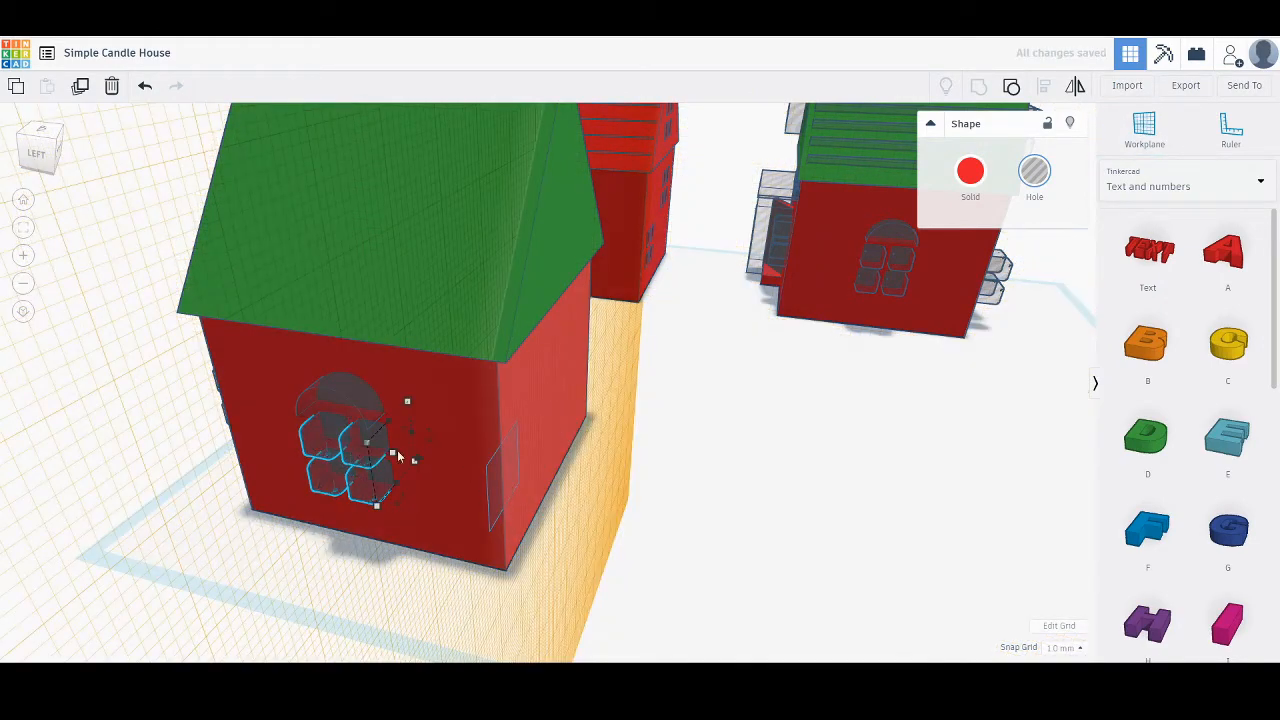
drag(398, 456, 531, 436)
key(ctrl+z)
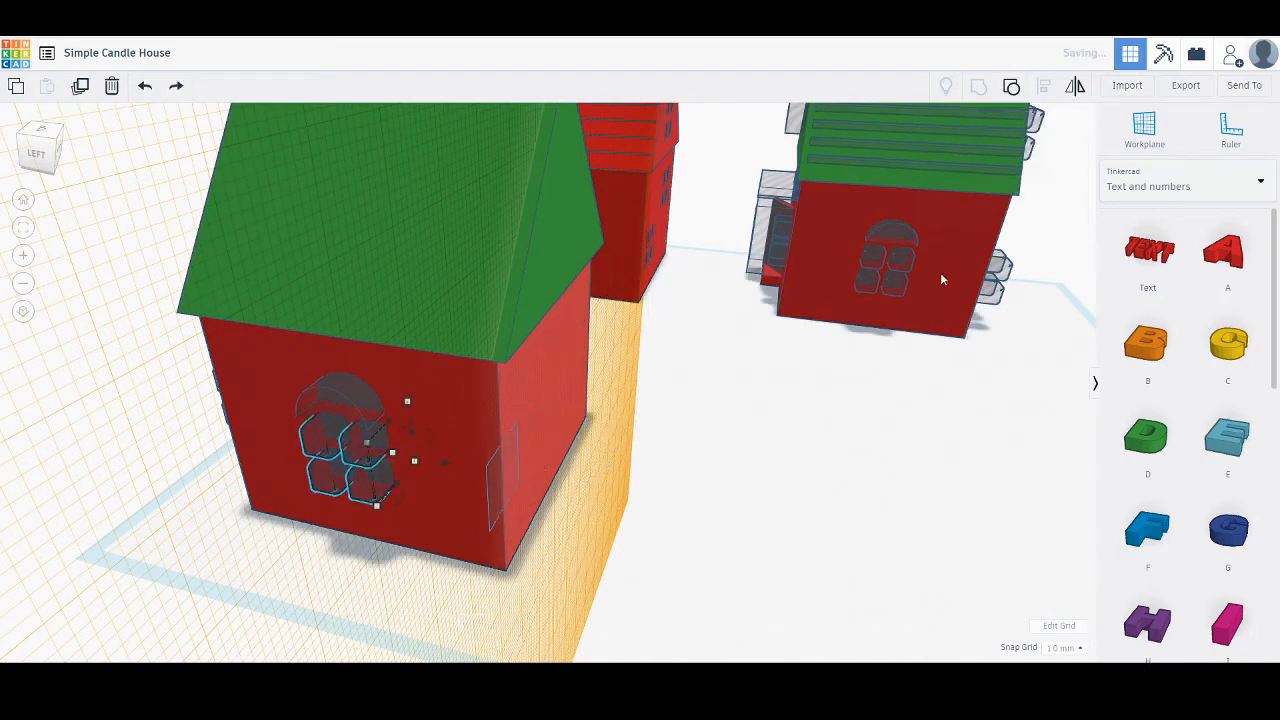
click(1144, 128)
click(792, 558)
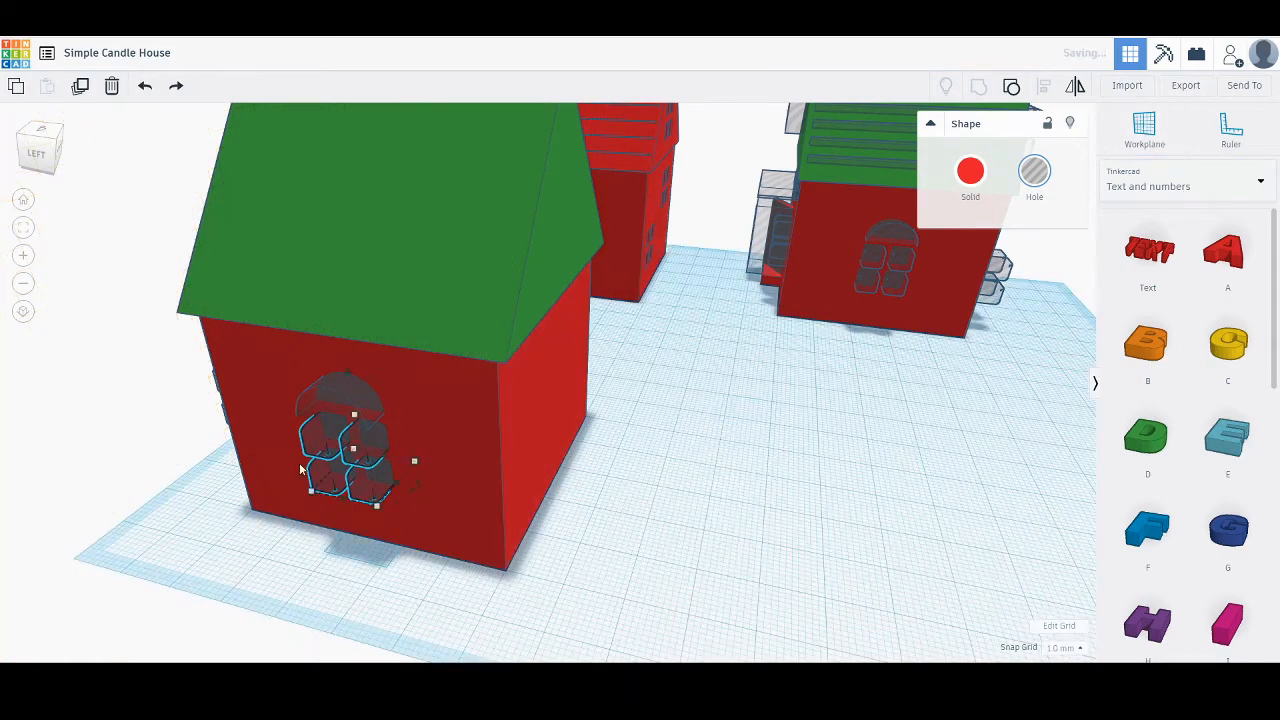
Duplicate the side window's four panes, move the copy to the blank gable wall and rotate it to face that wall.
drag(414, 452, 607, 423)
right_drag(653, 505, 523, 518)
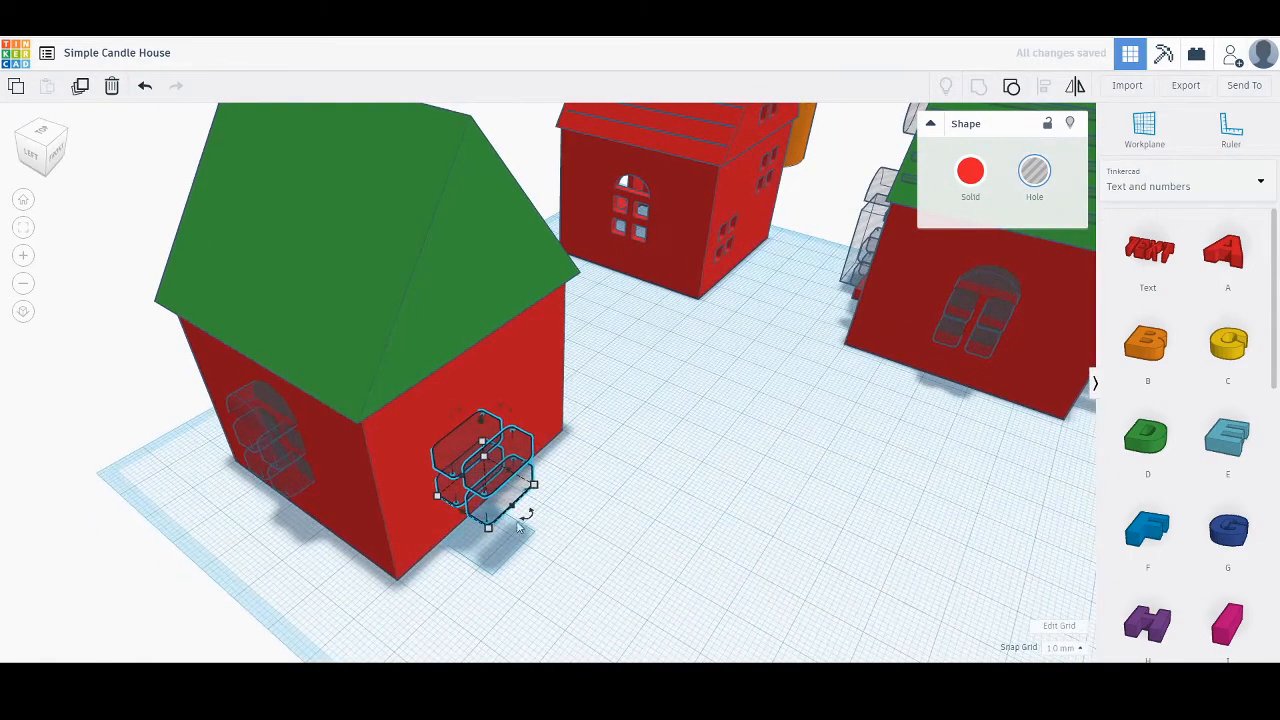
mouse_move(529, 489)
mouse_down()
mouse_move(490, 490)
mouse_move(504, 486)
mouse_up()
click(503, 607)
right_drag(503, 607, 393, 371)
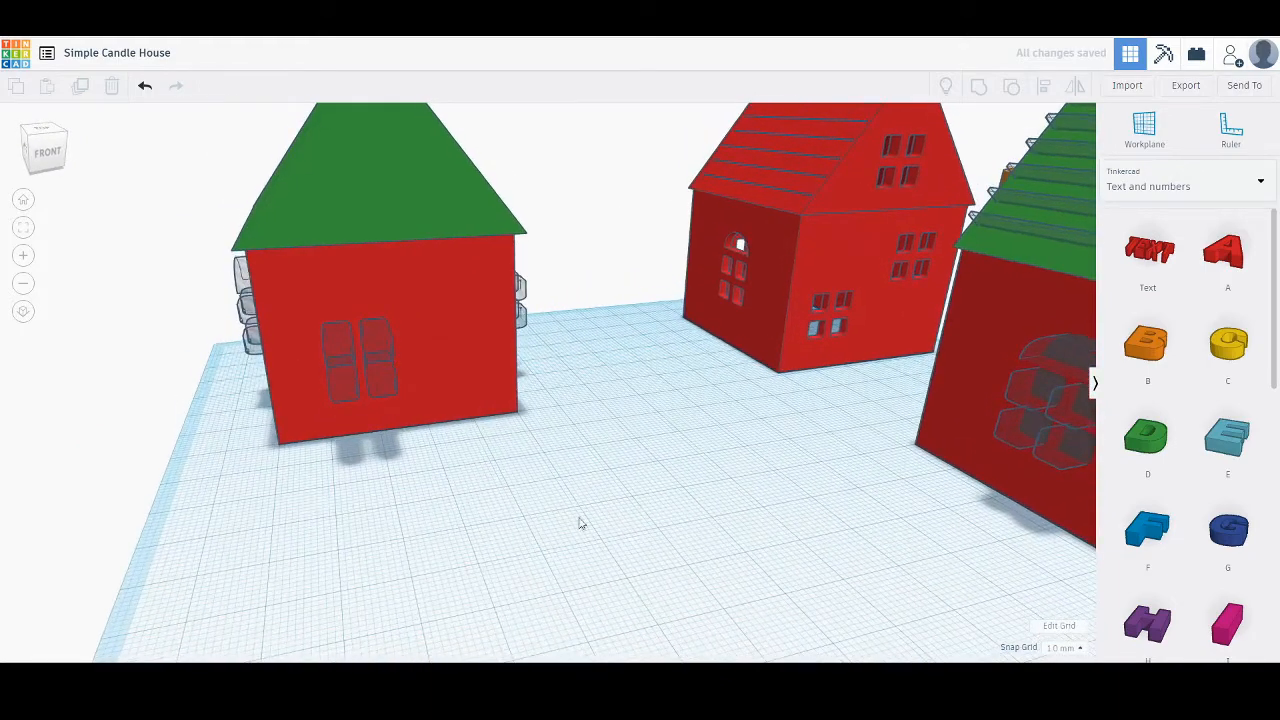
Push the rotated four-pane window deeper into the blank gable wall.
click(379, 358)
right_drag(457, 471, 630, 418)
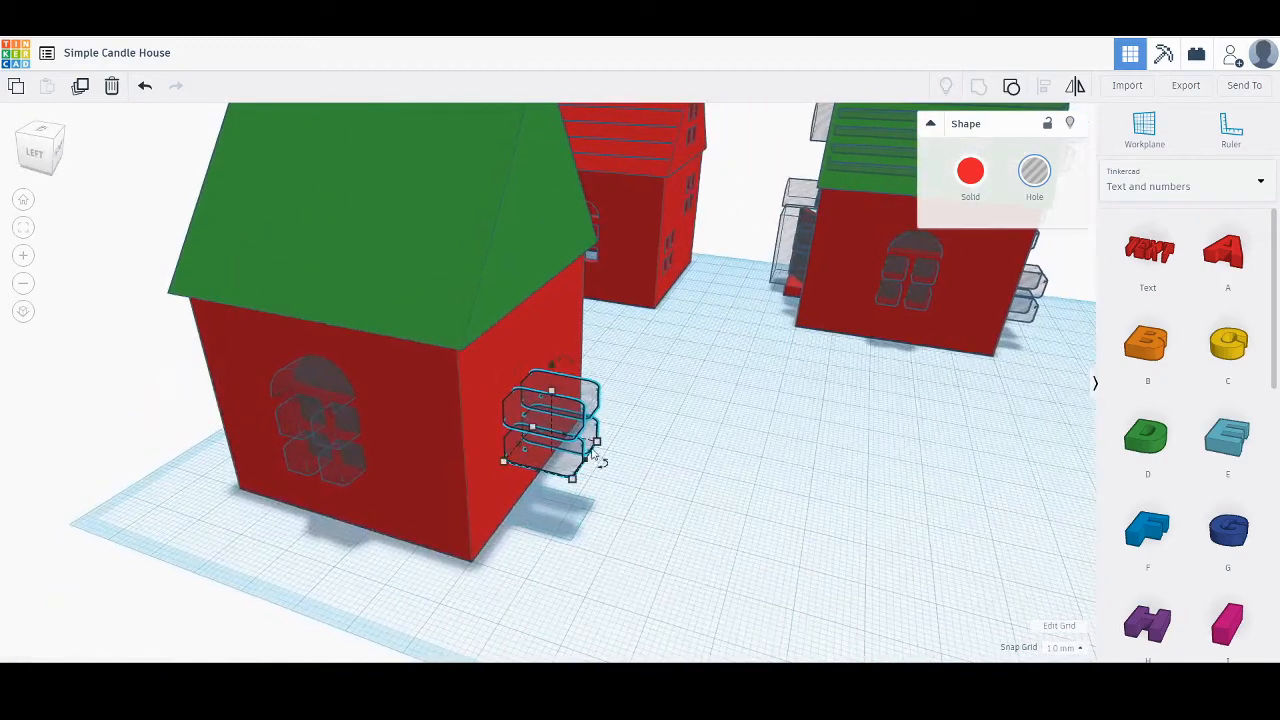
click(1157, 130)
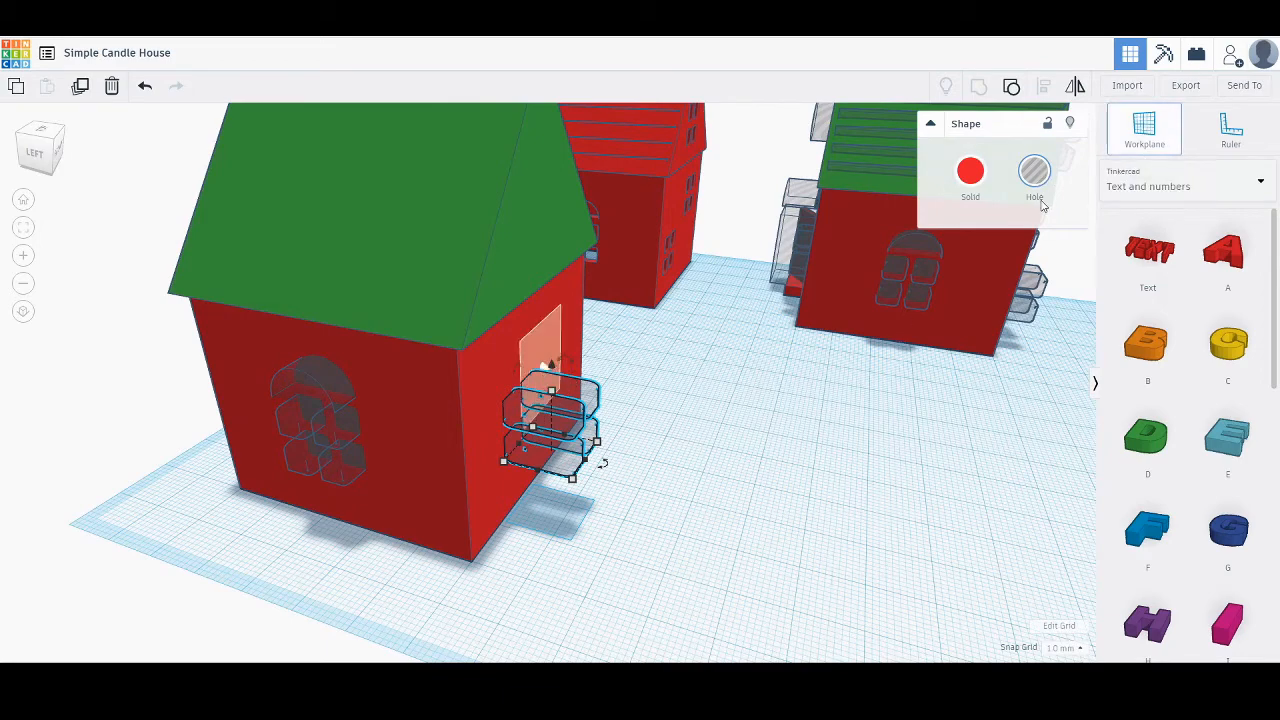
click(1131, 143)
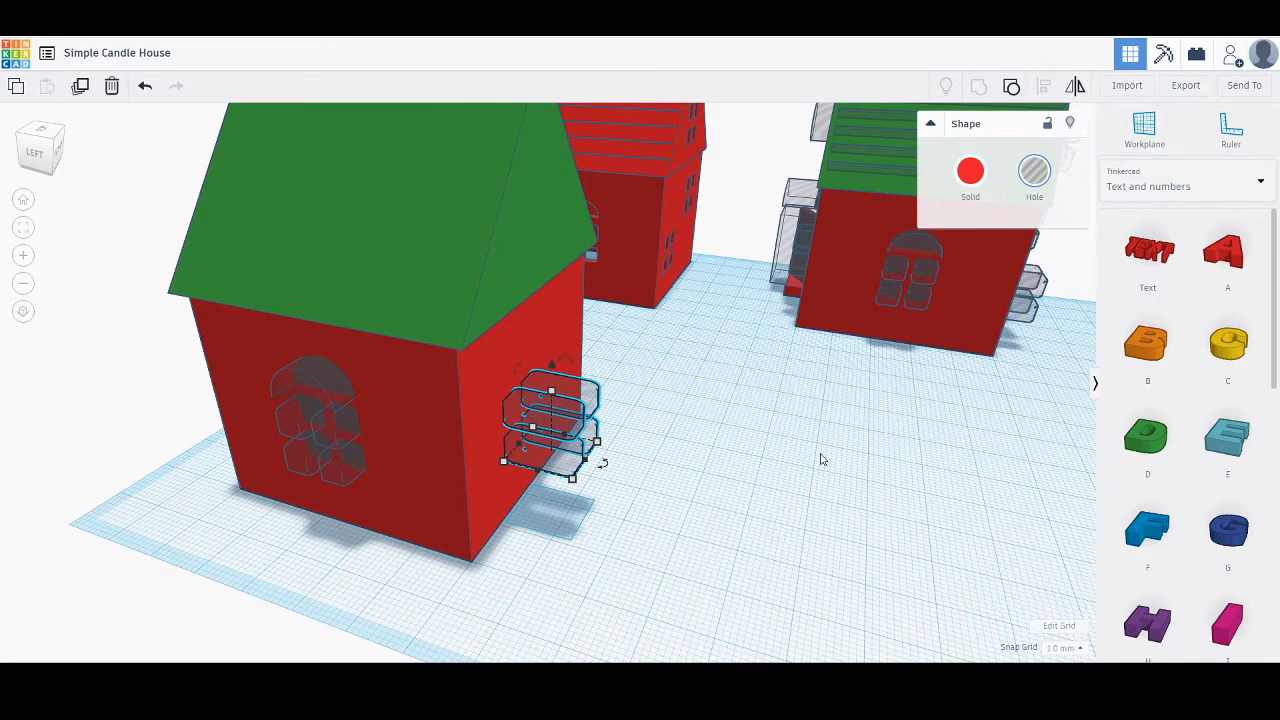
mouse_move(820, 459)
right_down()
mouse_move(843, 460)
mouse_move(823, 460)
right_up()
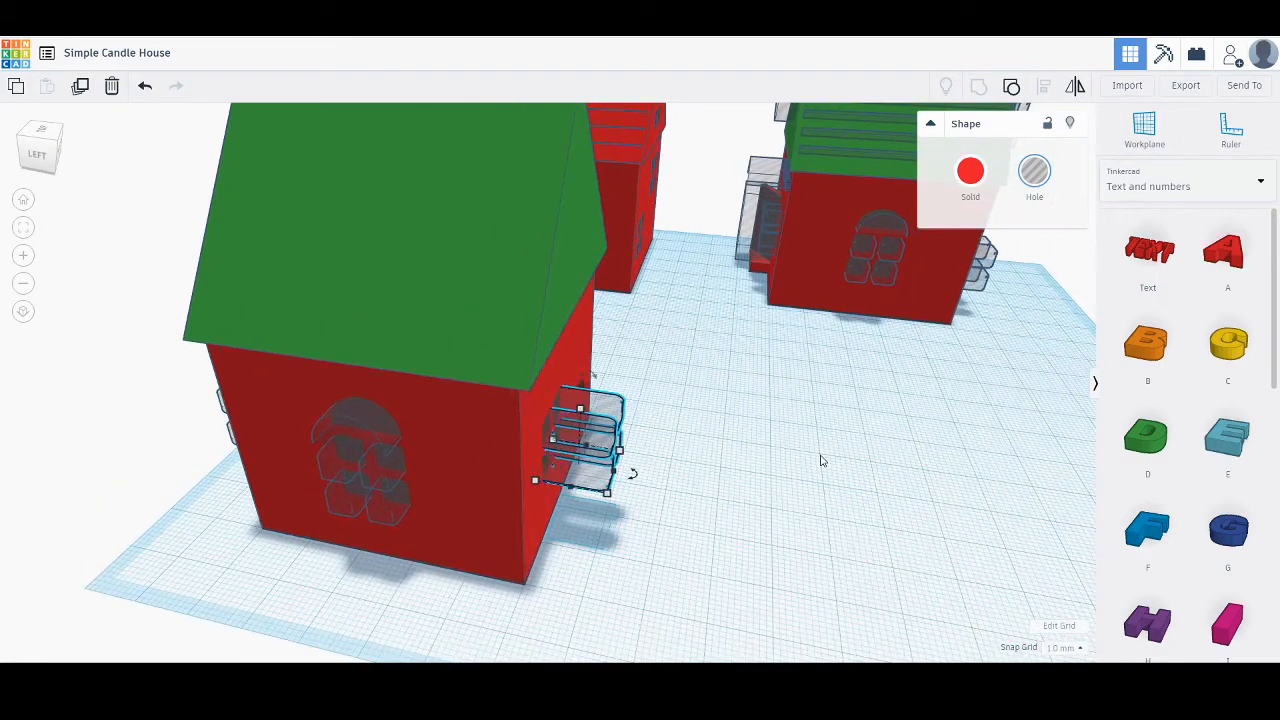
key(Left)
key(Left)
key(Left)
key(Left)
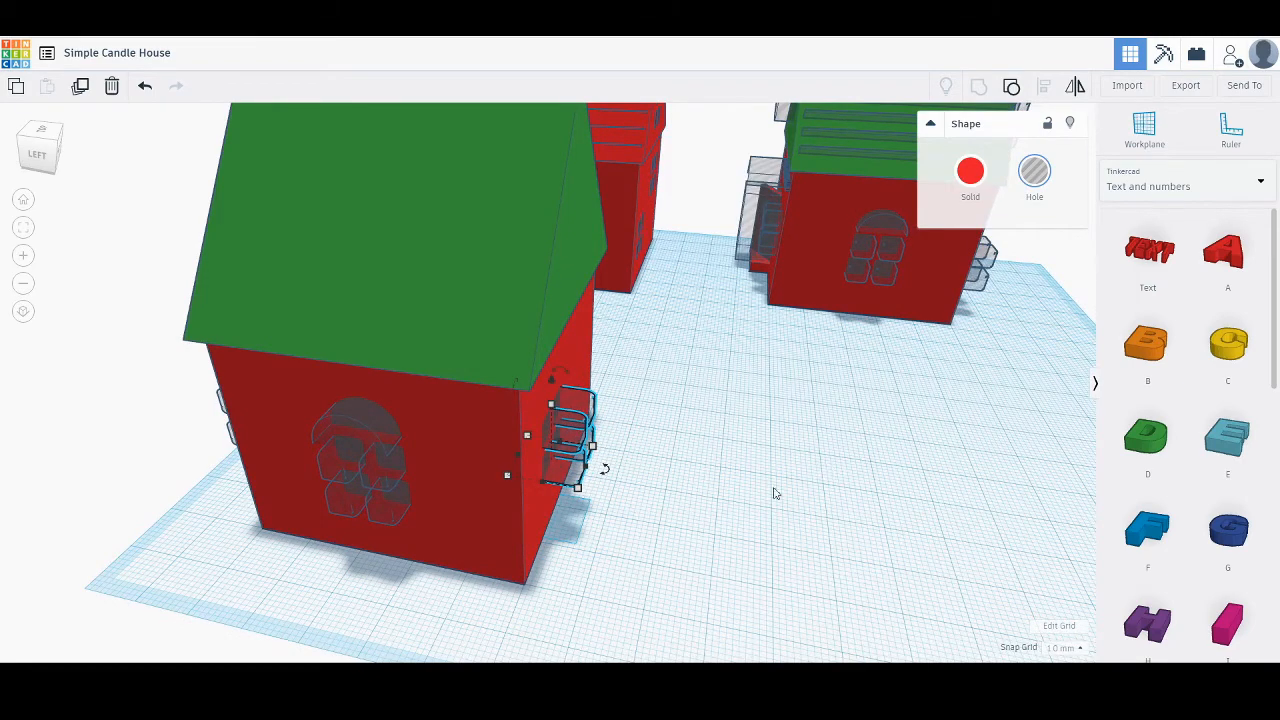
Place the four-pane window in the lower left area of the gable wall, using a workplane on that wall for the final nudges.
right_drag(773, 493, 673, 420)
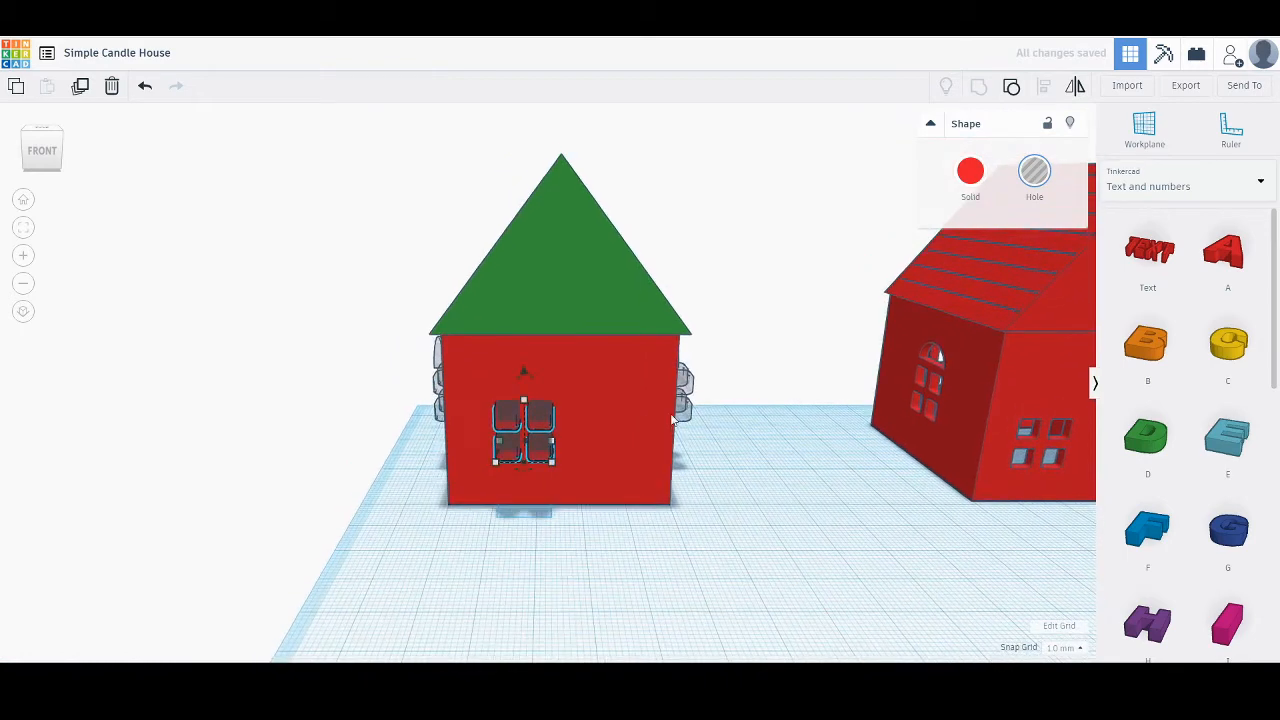
scroll(530, 440, up, 5)
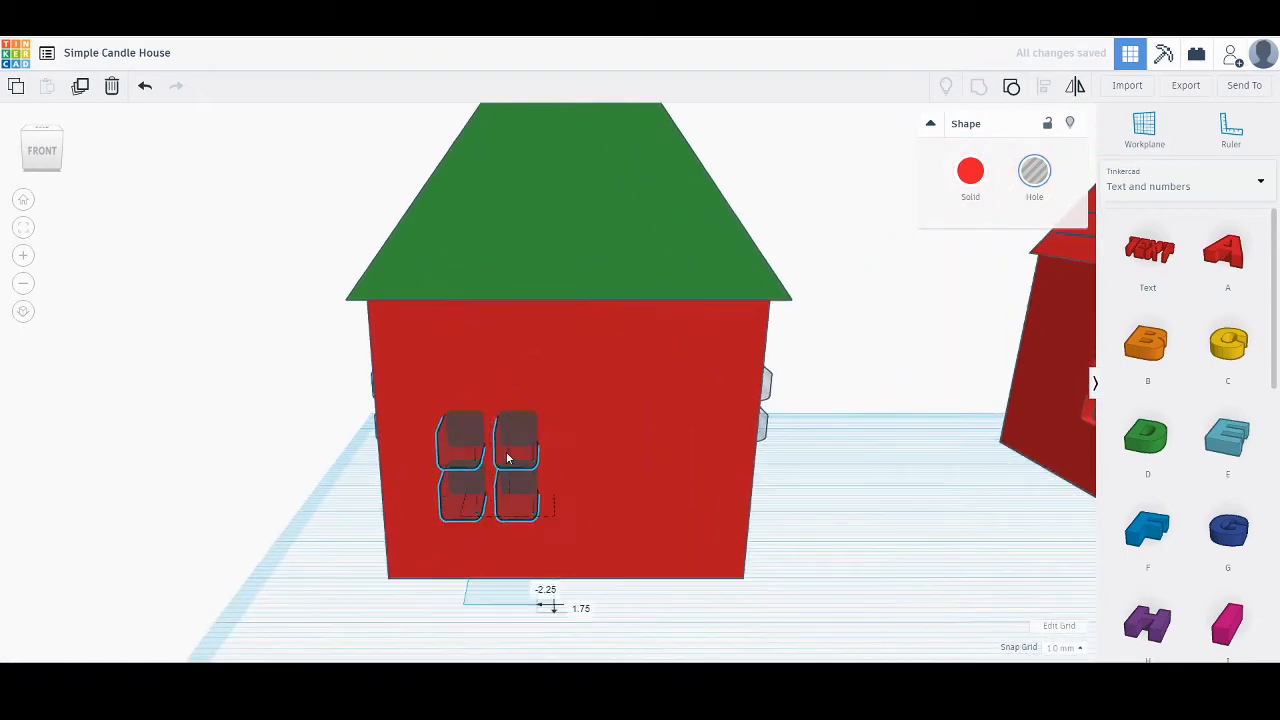
mouse_move(507, 457)
mouse_down()
mouse_move(491, 462)
mouse_move(492, 451)
mouse_up()
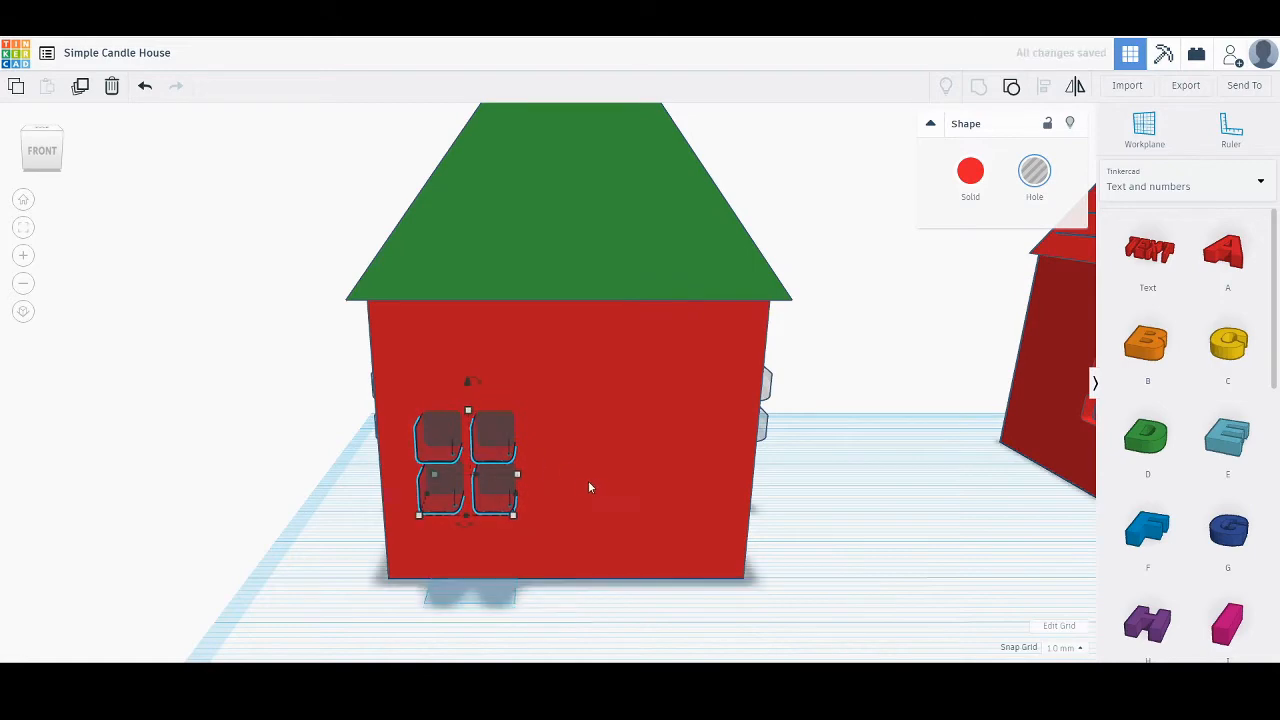
right_drag(671, 548, 679, 548)
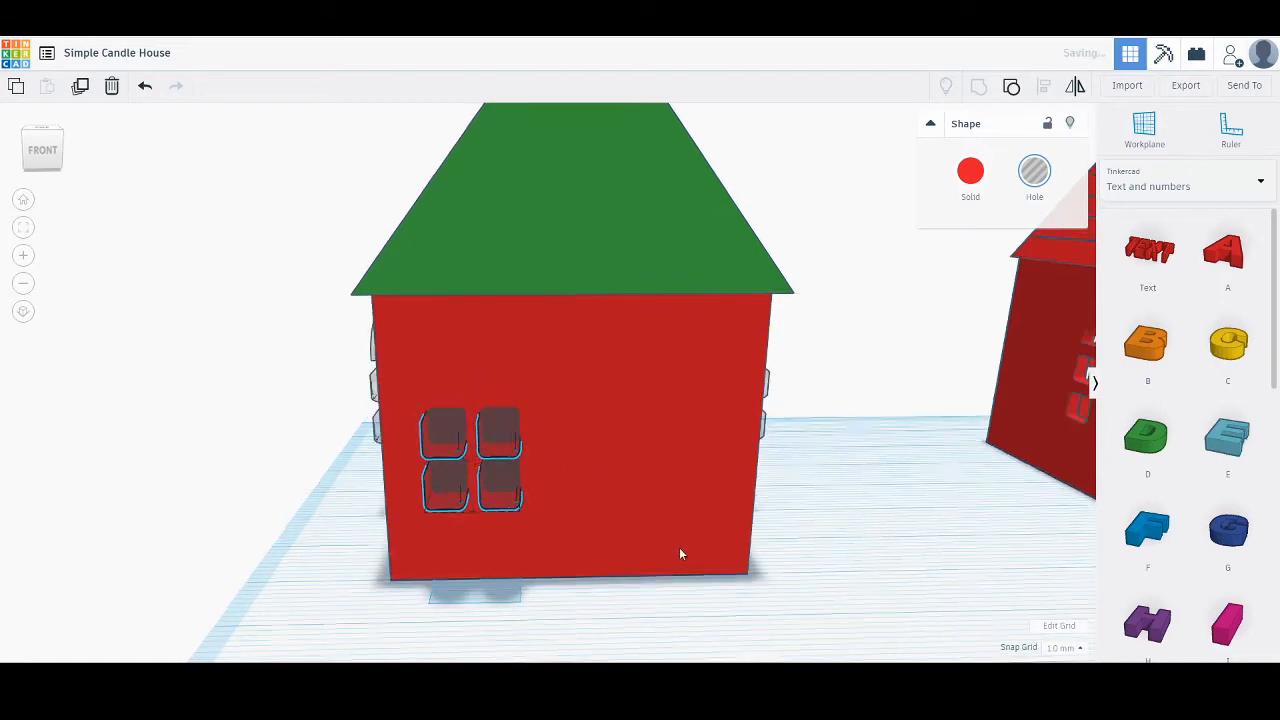
click(1163, 137)
click(654, 400)
right_drag(644, 515, 652, 468)
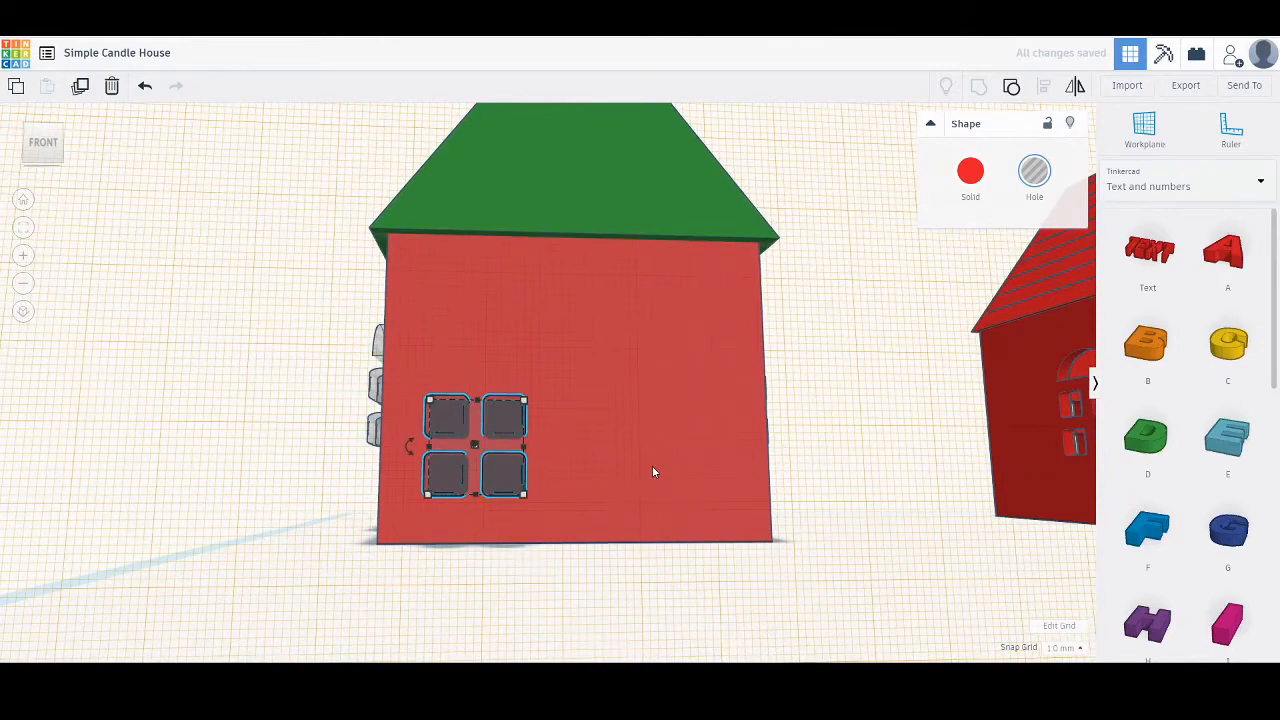
key(Right)
key(ctrl+Up)
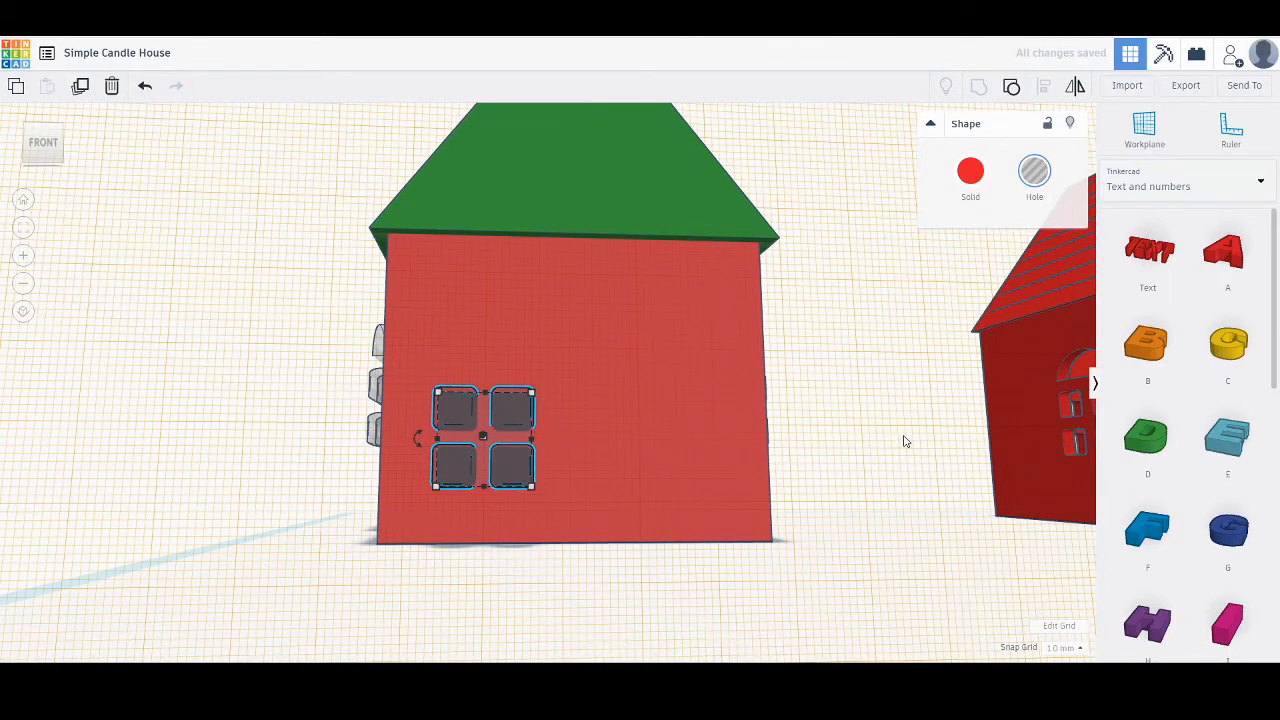
Duplicate the four-pane window and move the copy to the upper right area of the same wall.
key(ctrl+d)
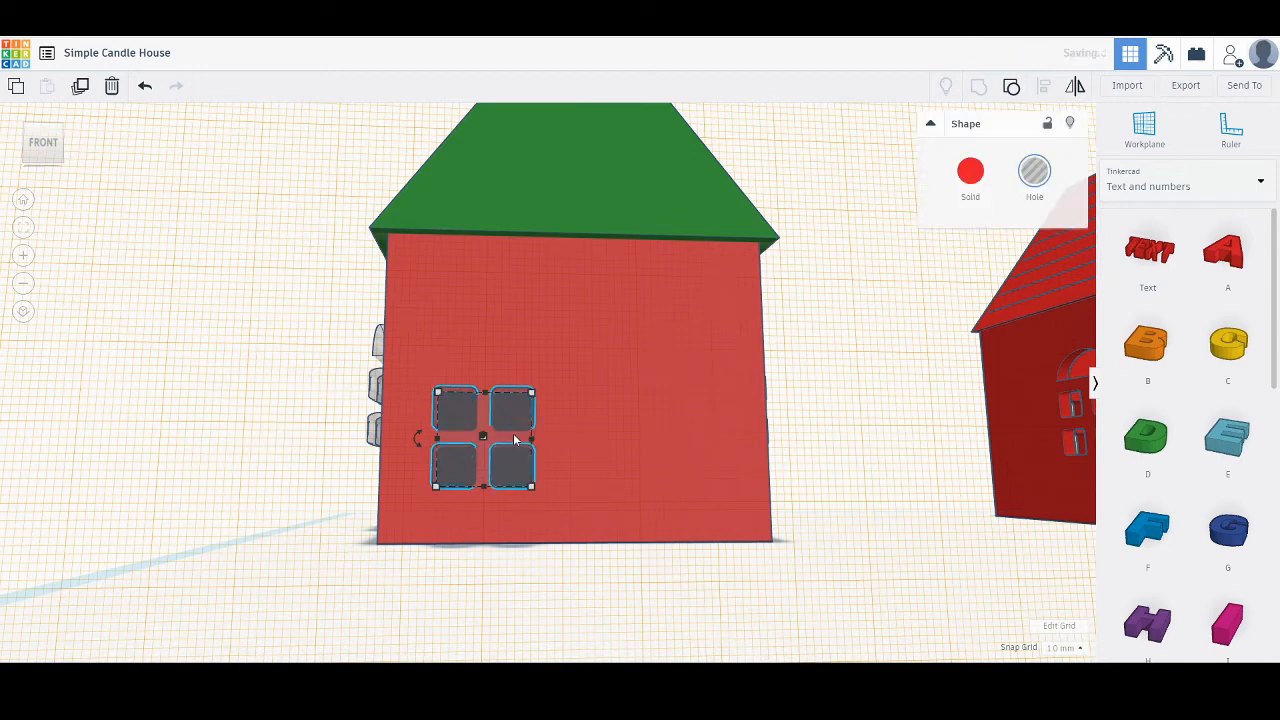
key(Right)
key(Right)
key(Right)
key(Right)
key(Right)
key(Right)
key(Right)
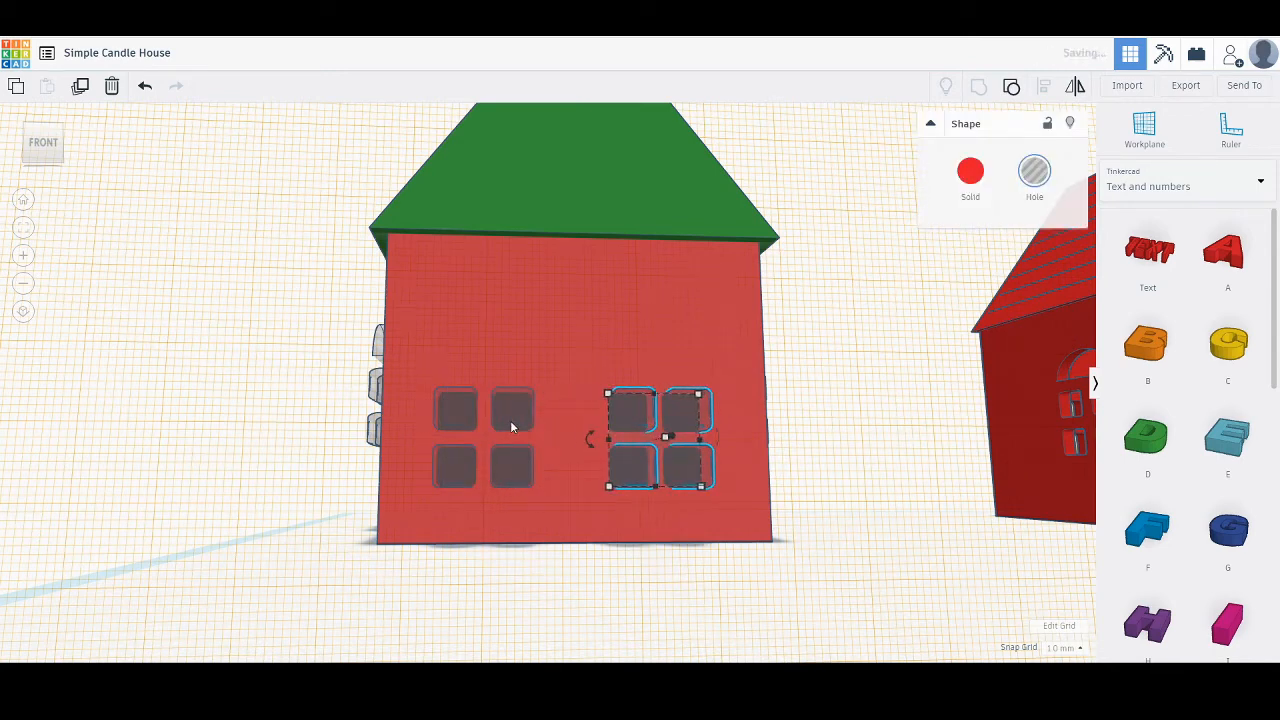
key(ctrl+Up)
key(ctrl+Up)
key(ctrl+Up)
key(ctrl+Up)
key(ctrl+Up)
key(ctrl+Up)
key(ctrl+Up)
key(ctrl+Up)
key(ctrl+Up)
key(ctrl+Up)
key(ctrl+Up)
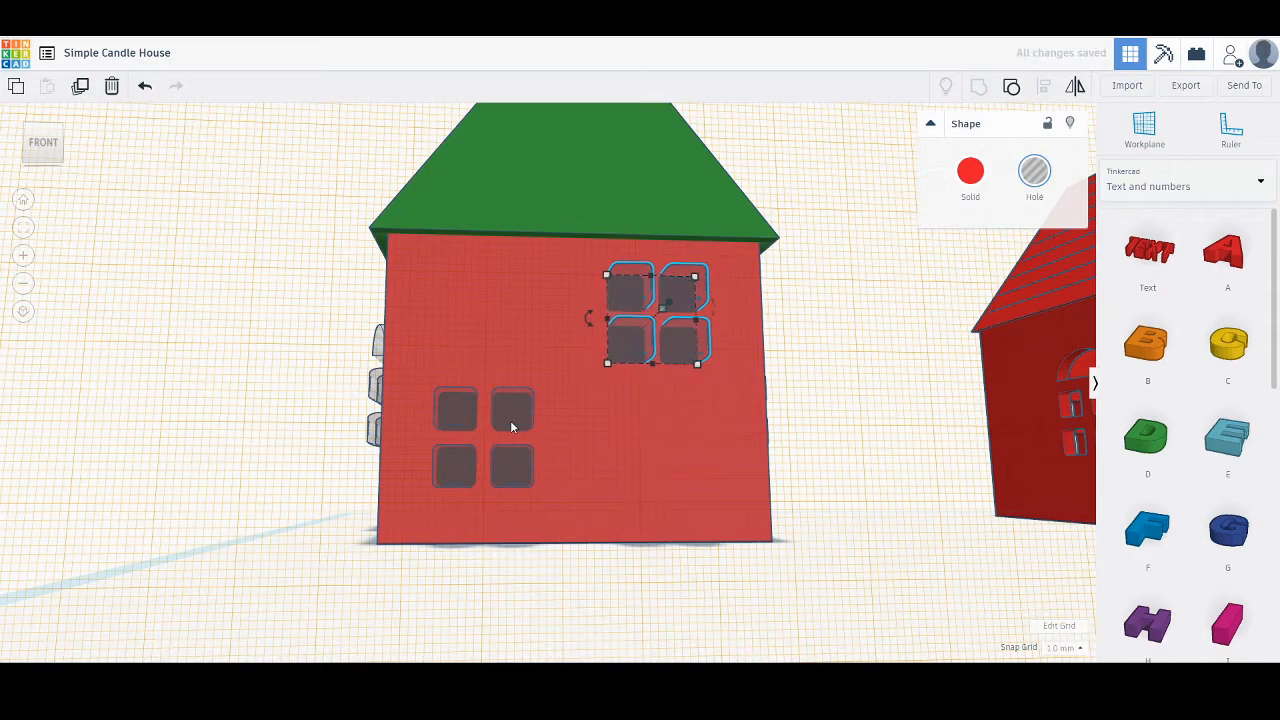
click(871, 434)
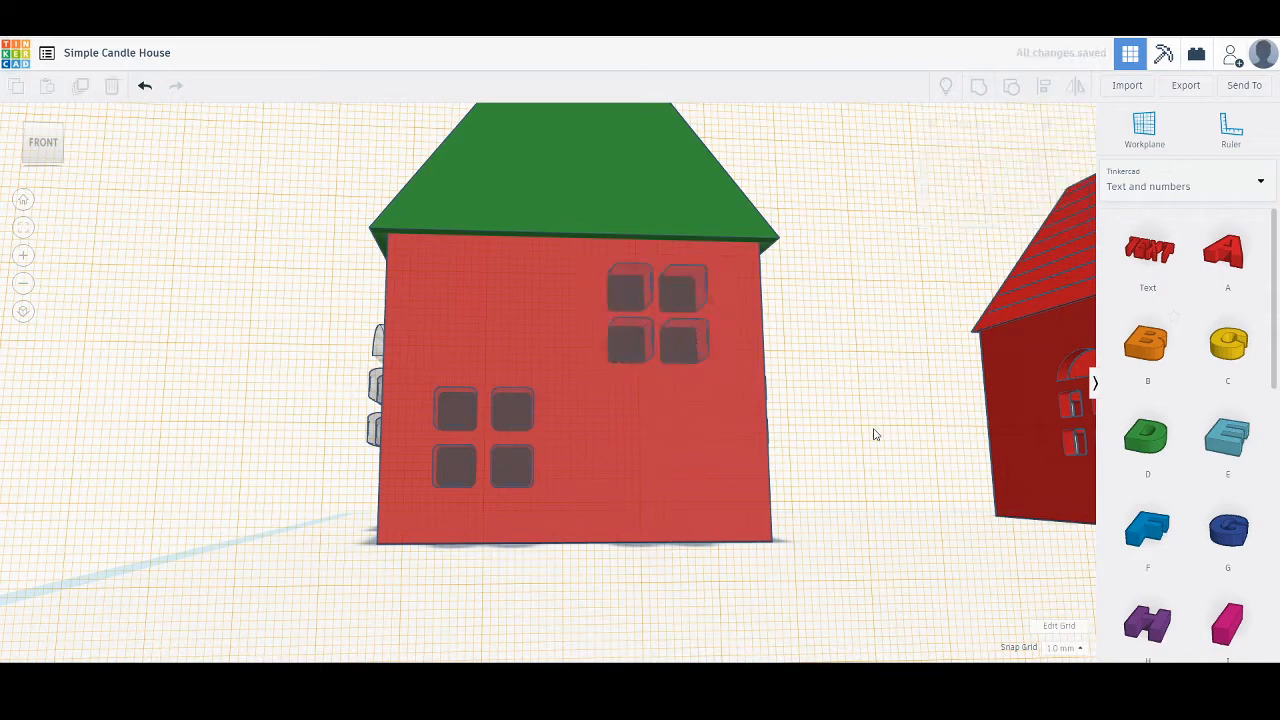
right_drag(871, 434, 841, 443)
scroll(841, 405, down, 3)
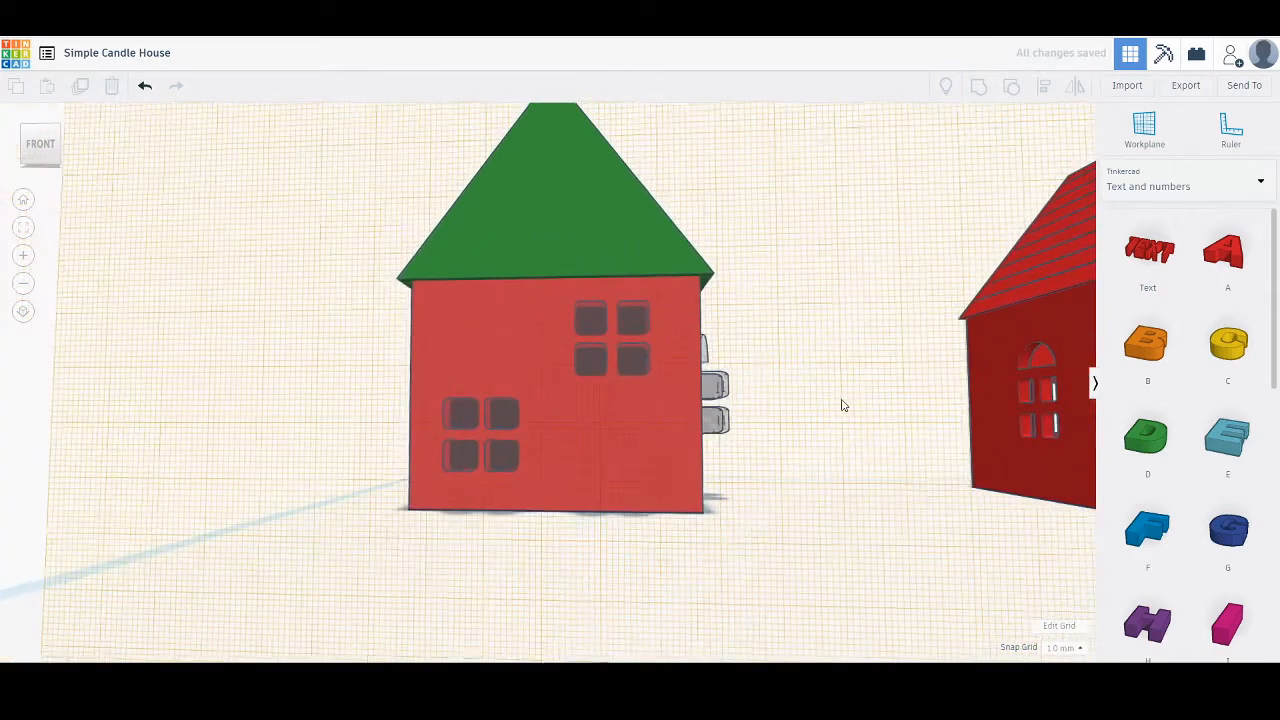
right_drag(843, 403, 790, 316)
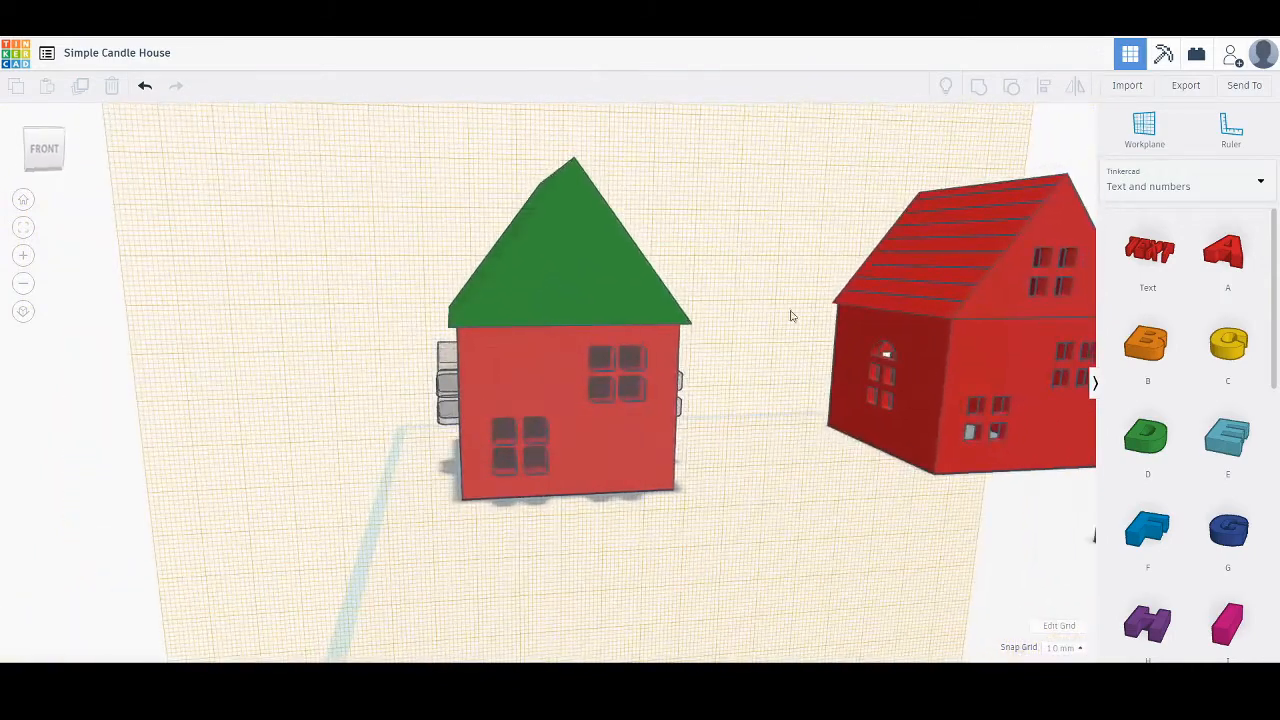
Duplicate the upper right window and move the copy up into the middle of the green roof gable.
click(633, 370)
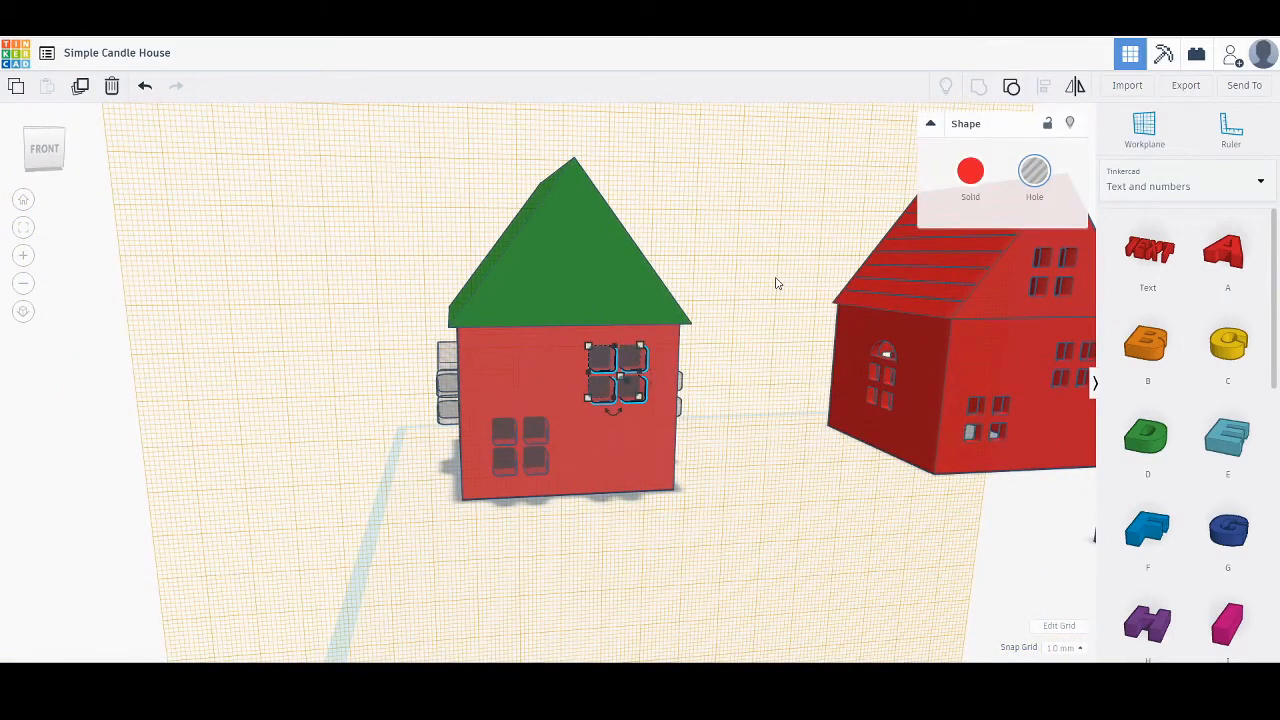
key(Up)
key(Up)
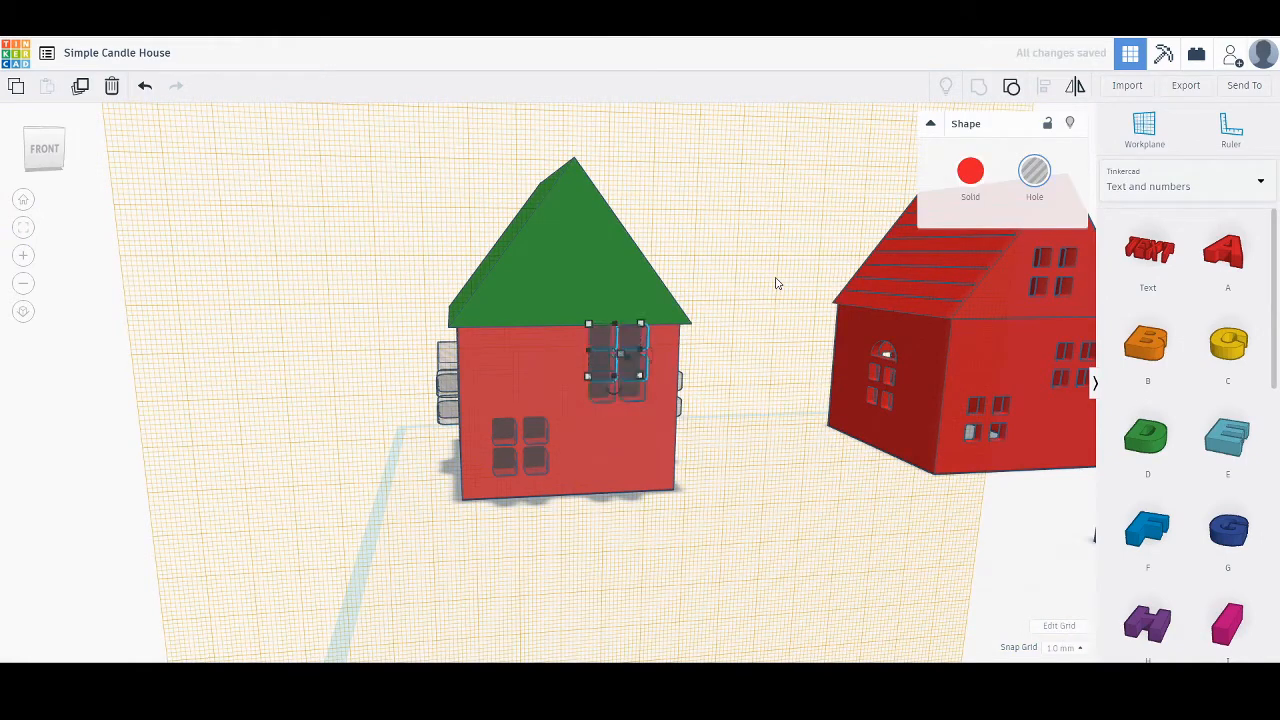
key(Up)
key(Up)
key(Left)
key(Left)
key(Left)
key(Left)
key(Left)
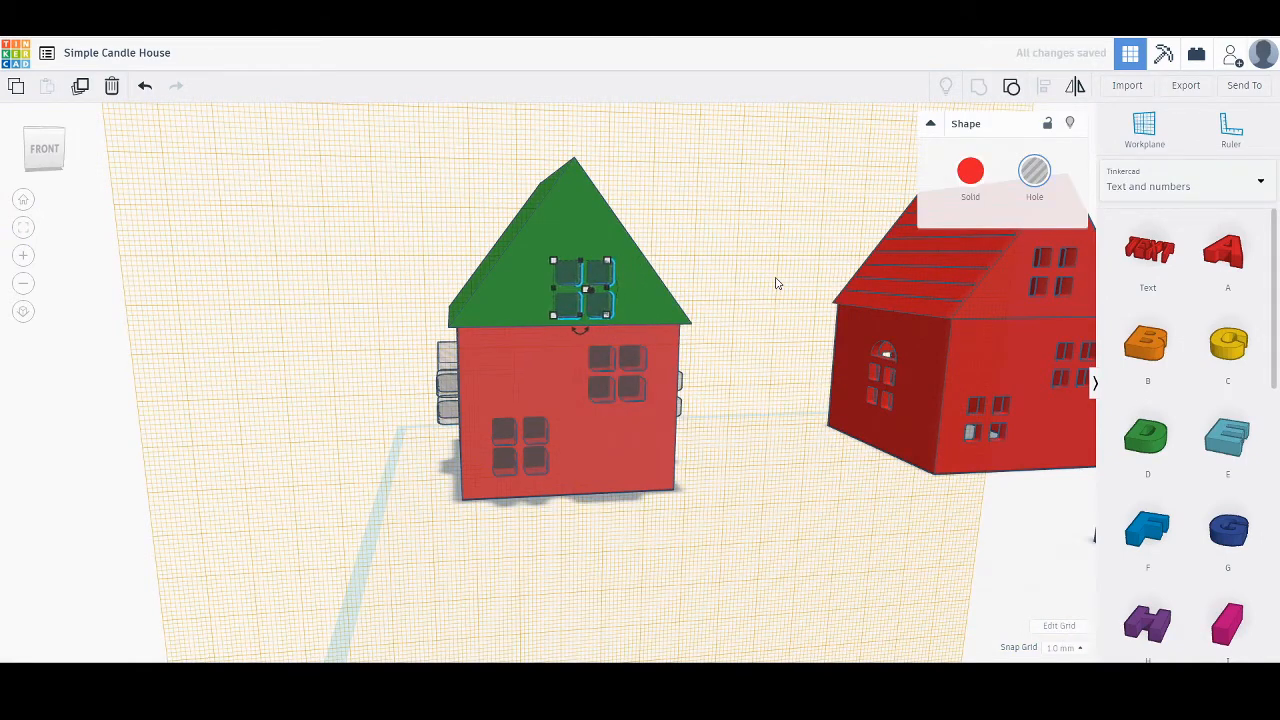
key(Left)
key(Left)
key(Up)
key(Up)
key(Up)
key(Up)
key(Up)
key(Up)
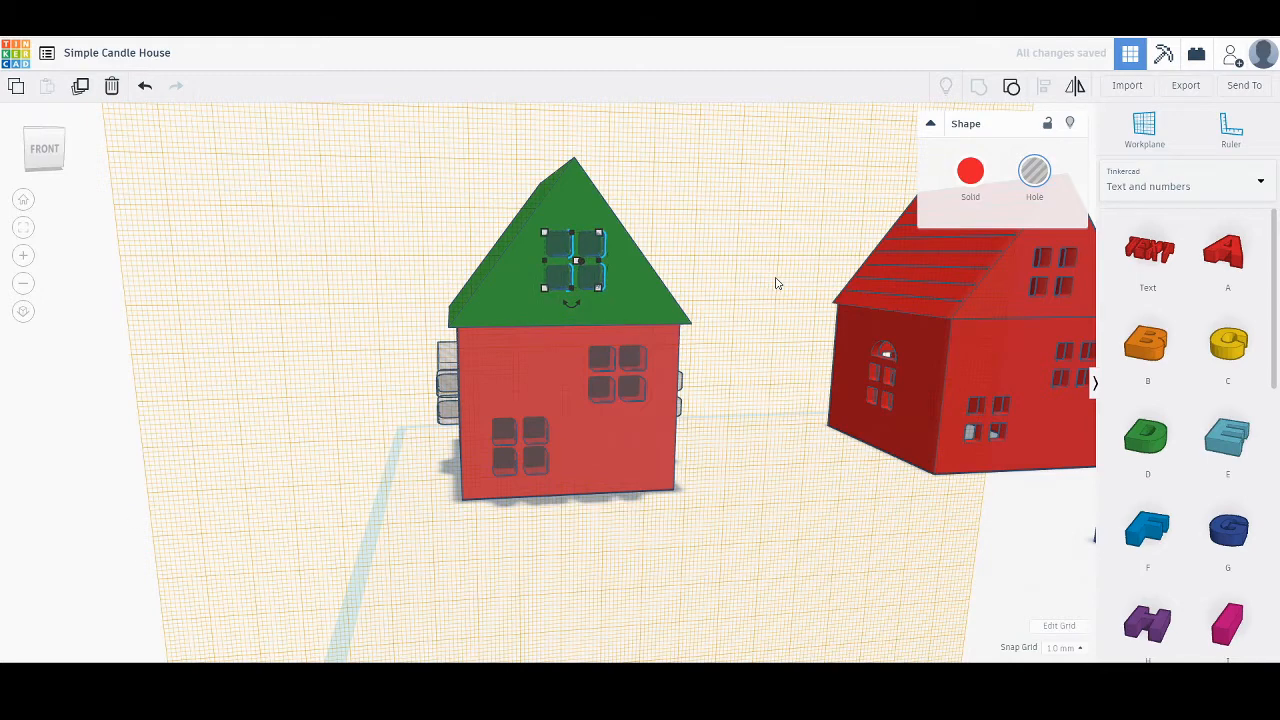
Centre the four-pane window in the green roof gable horizontally on the house body by nudging and aligning it.
drag(829, 258, 791, 308)
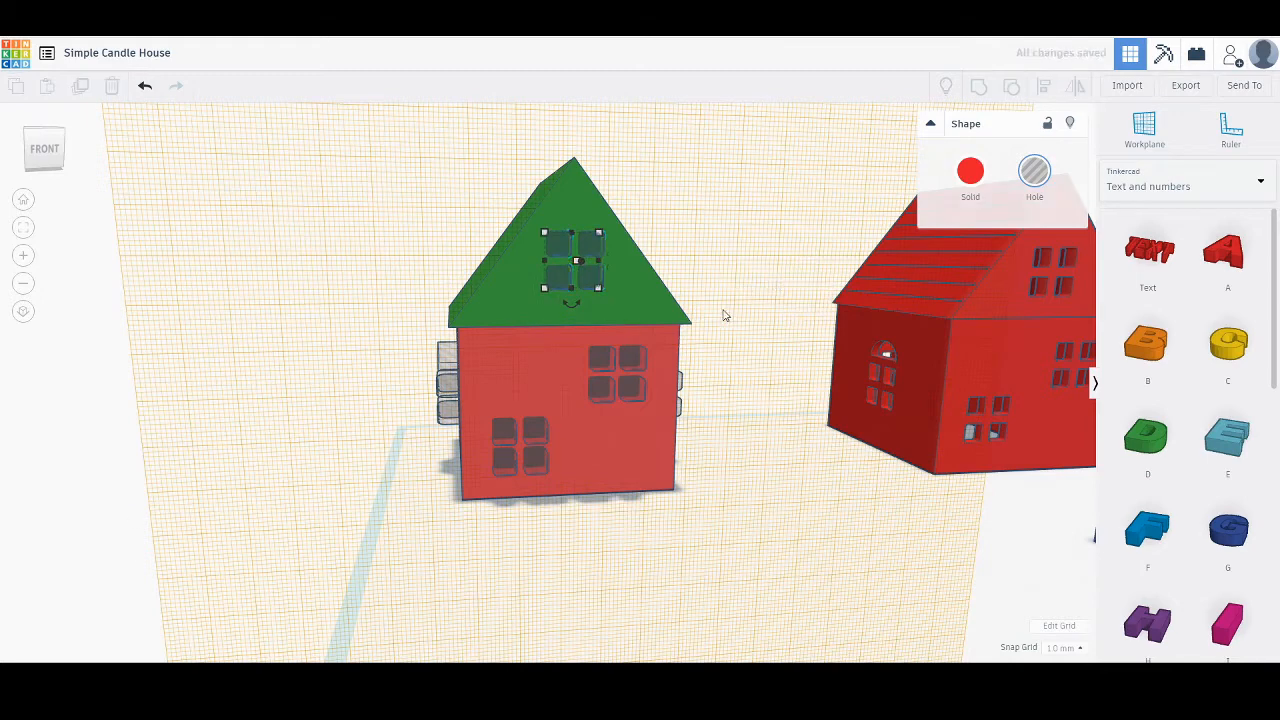
drag(588, 281, 607, 288)
key(Left)
key(Left)
key(Left)
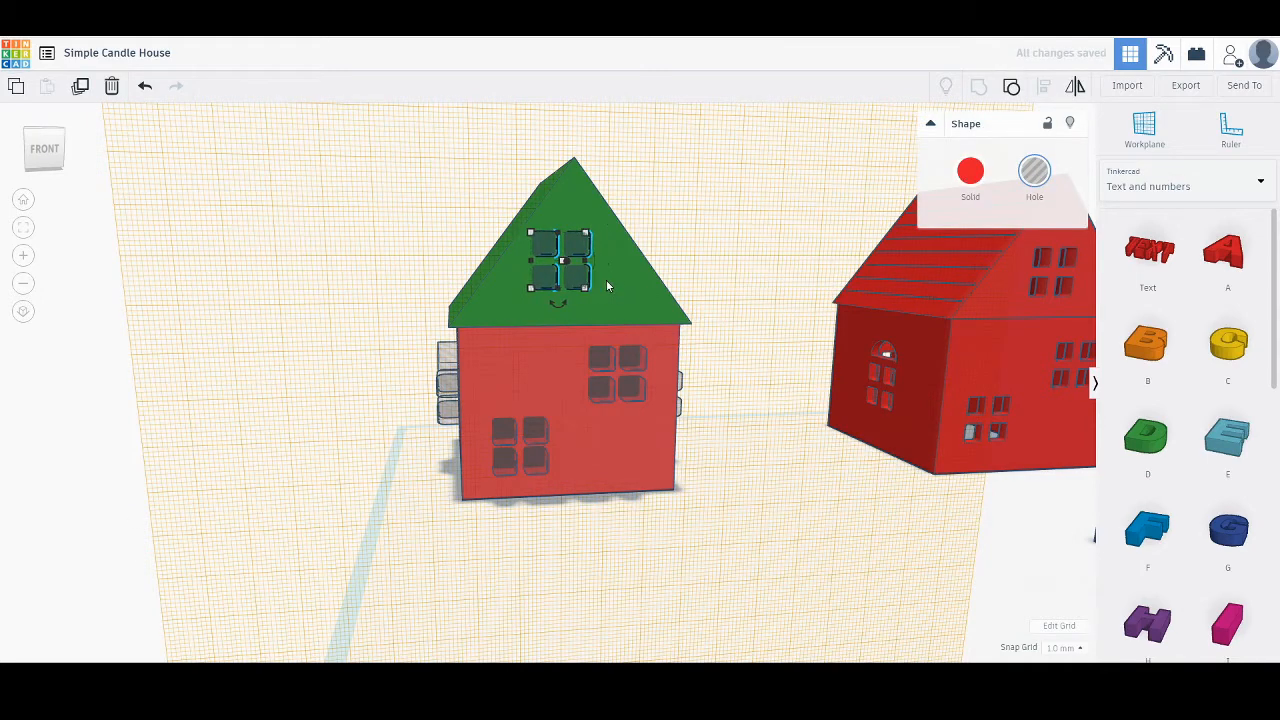
shift+click(544, 352)
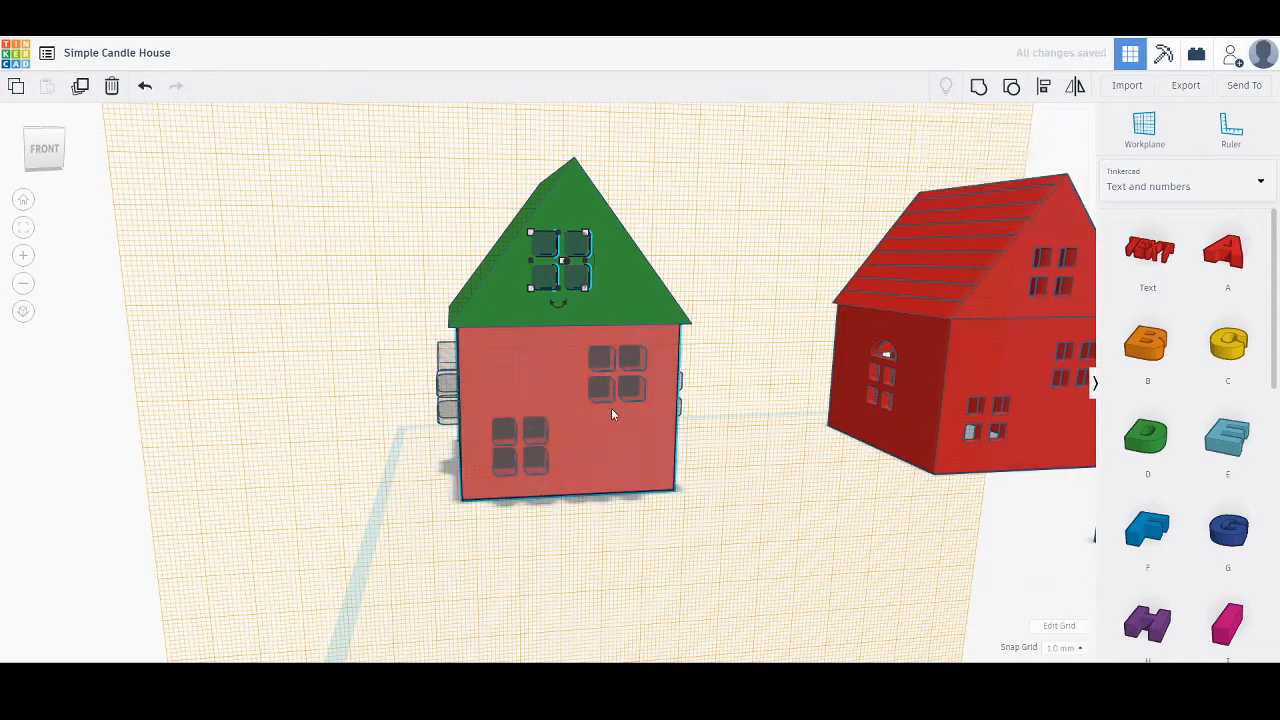
click(1042, 87)
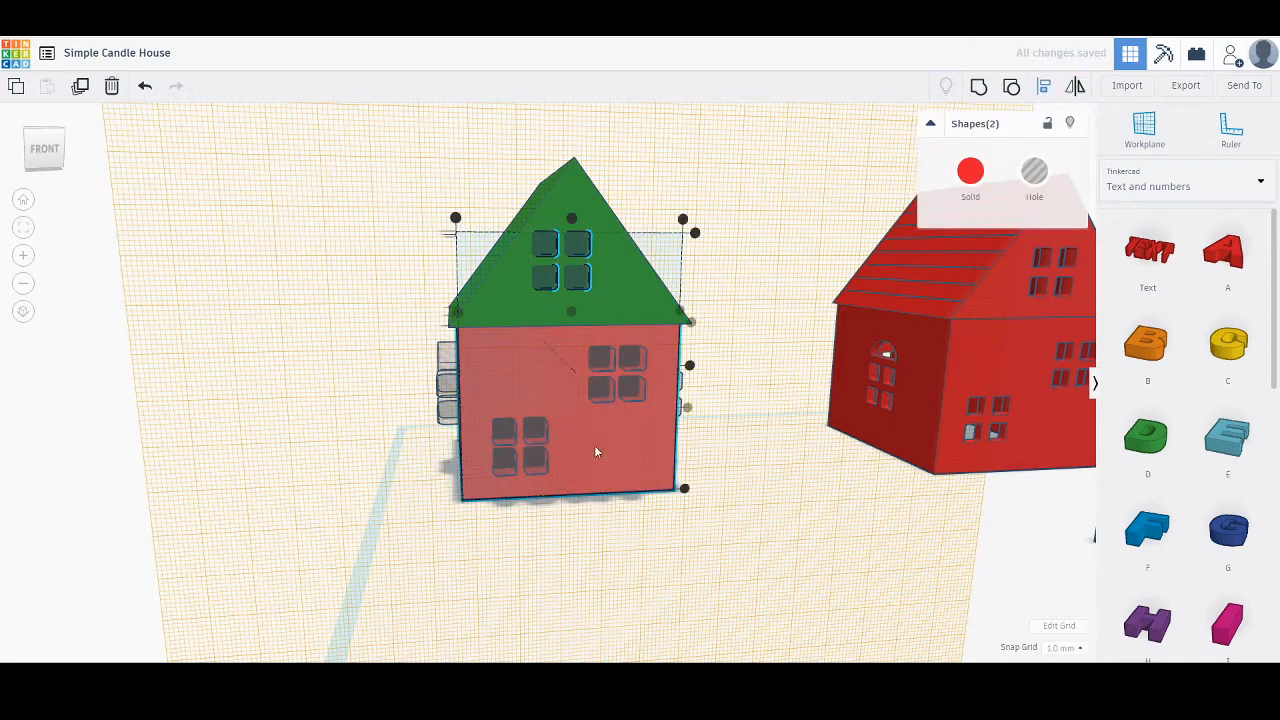
click(571, 314)
click(788, 318)
right_drag(786, 324, 729, 323)
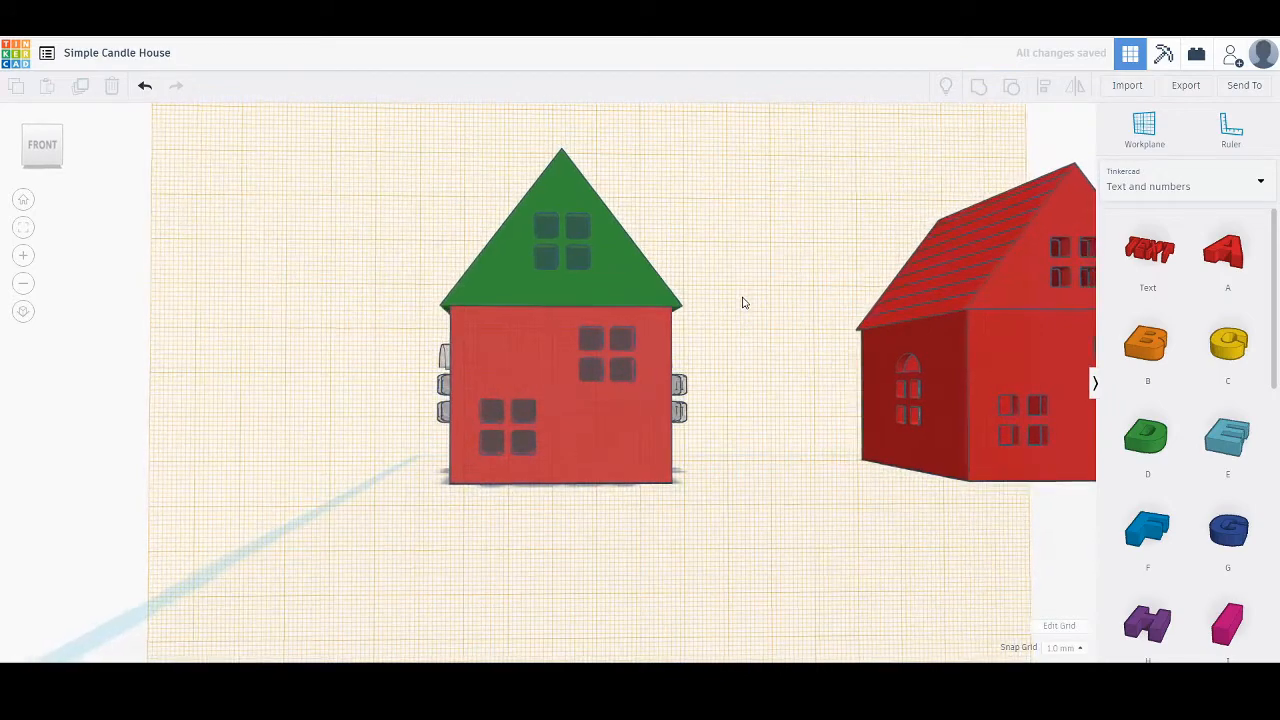
Nudge the upper right four-pane window on the gable wall slightly further right.
click(628, 342)
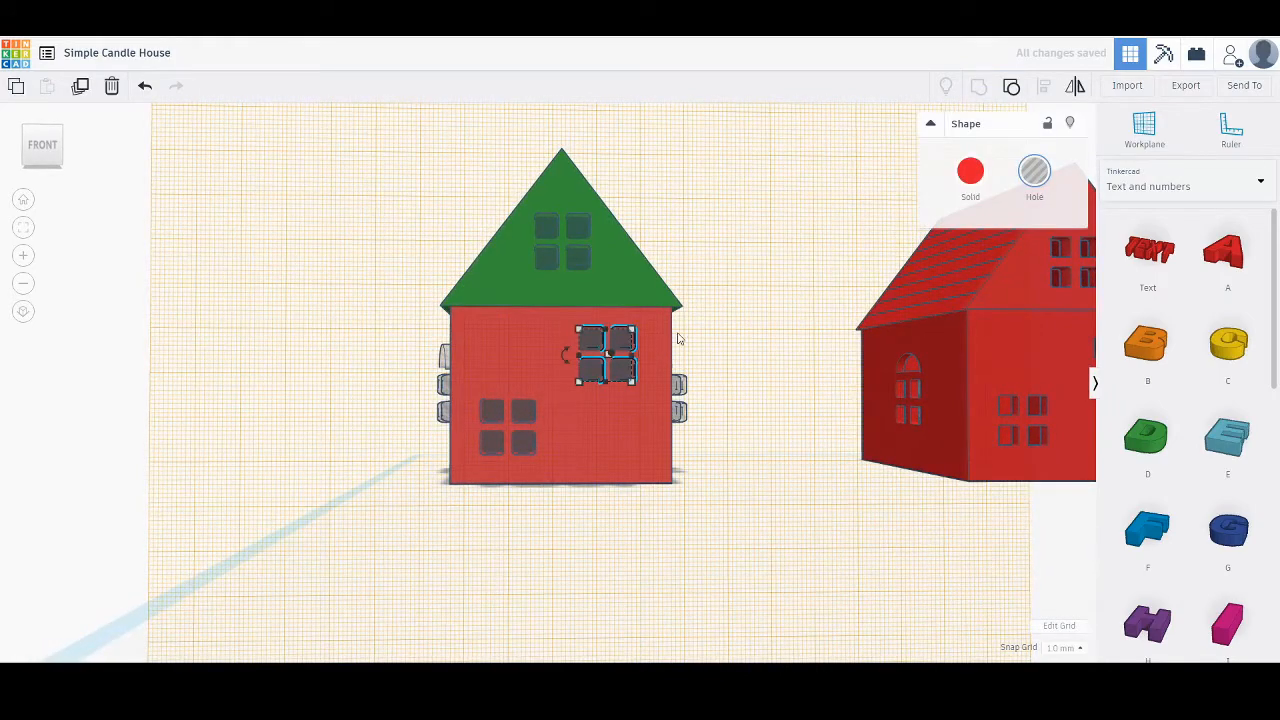
key(Right)
click(783, 320)
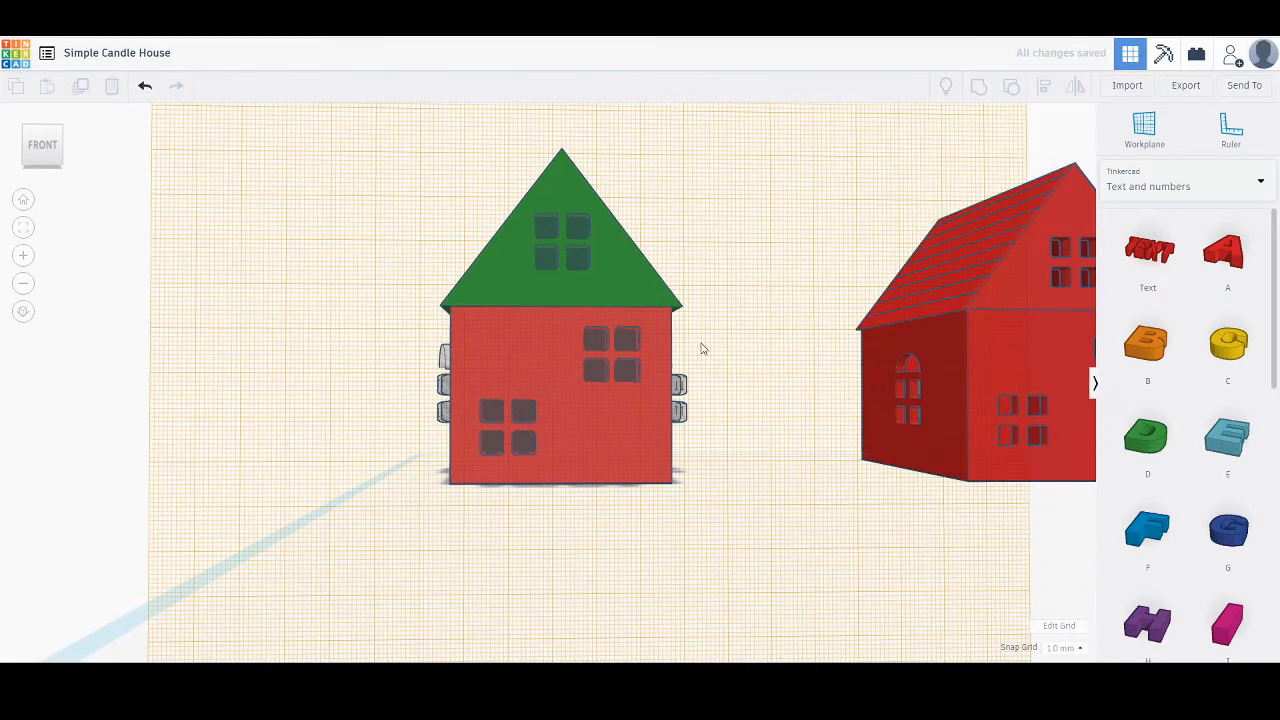
Set a workplane on the green gable above the front door and place a cylinder hole from Basic Shapes there.
right_drag(703, 346, 666, 398)
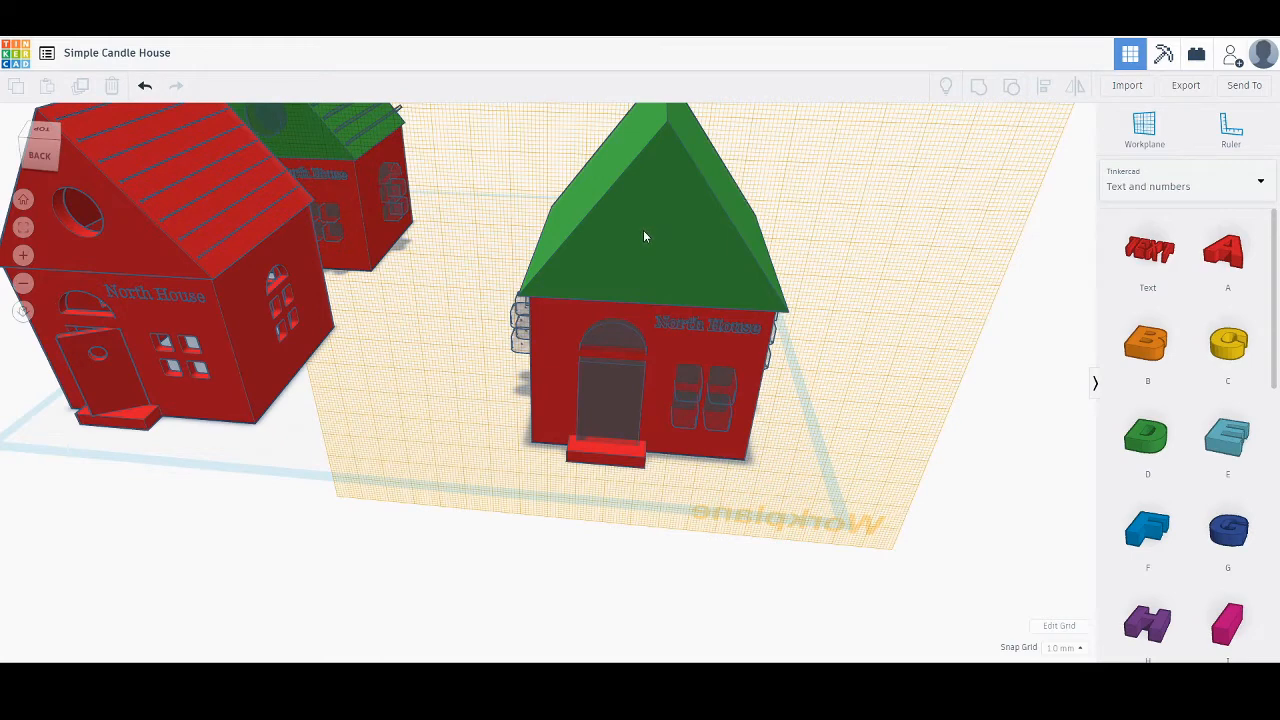
click(1192, 192)
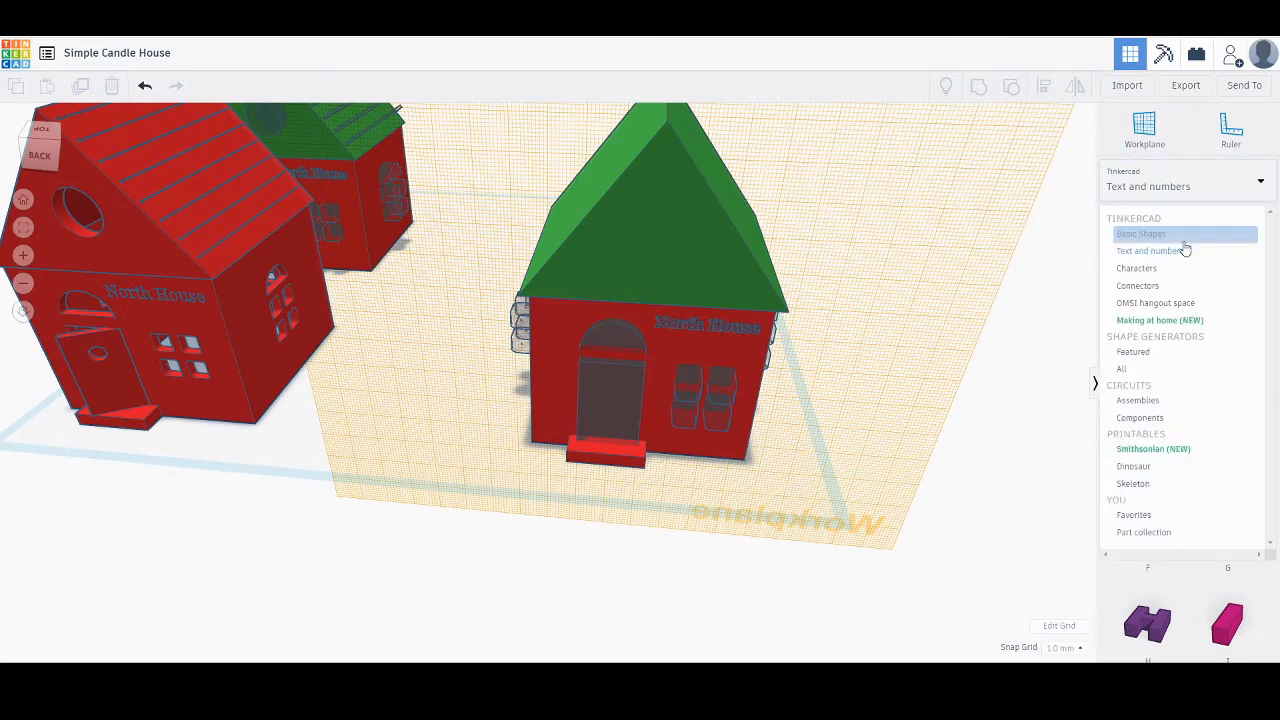
click(1144, 130)
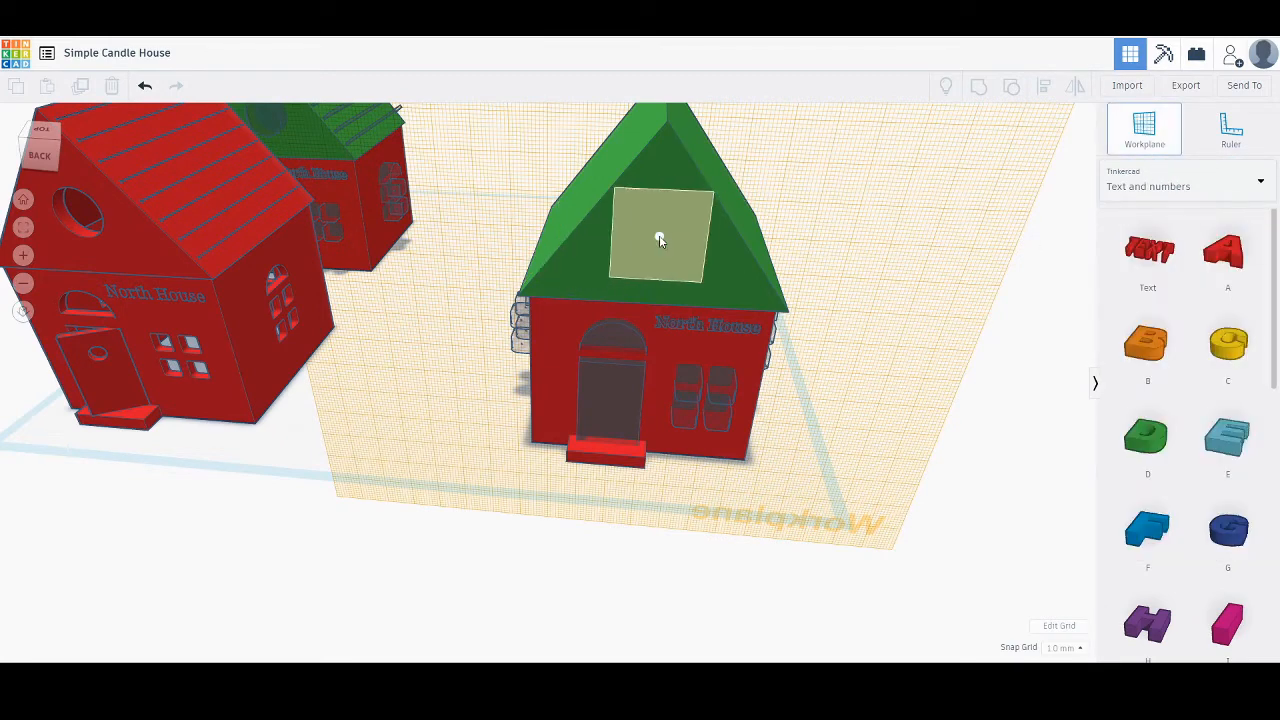
click(659, 236)
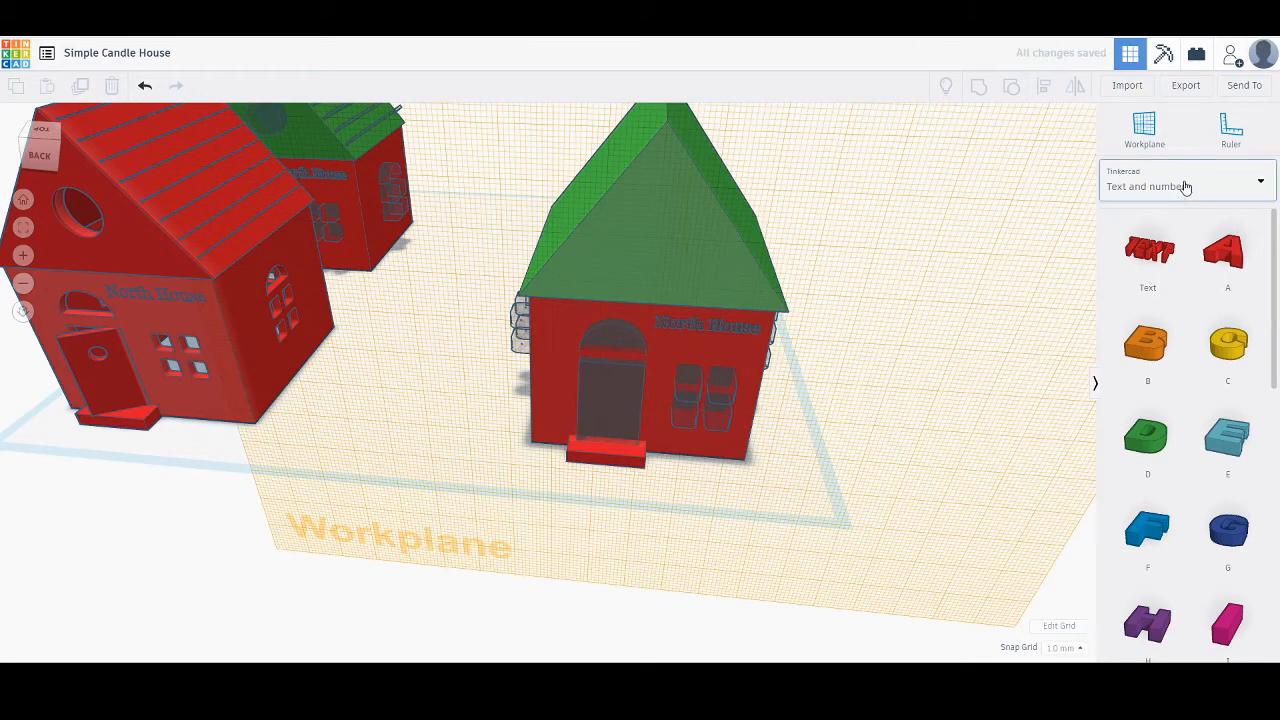
click(1260, 188)
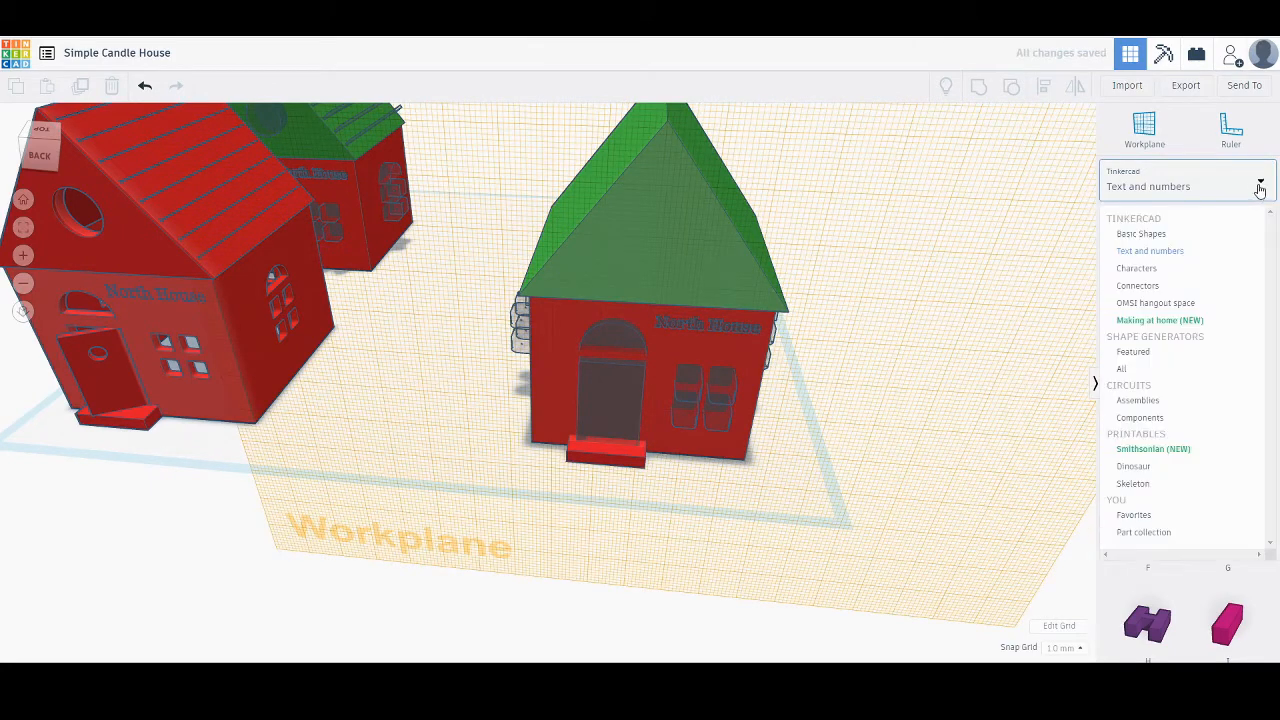
click(1145, 233)
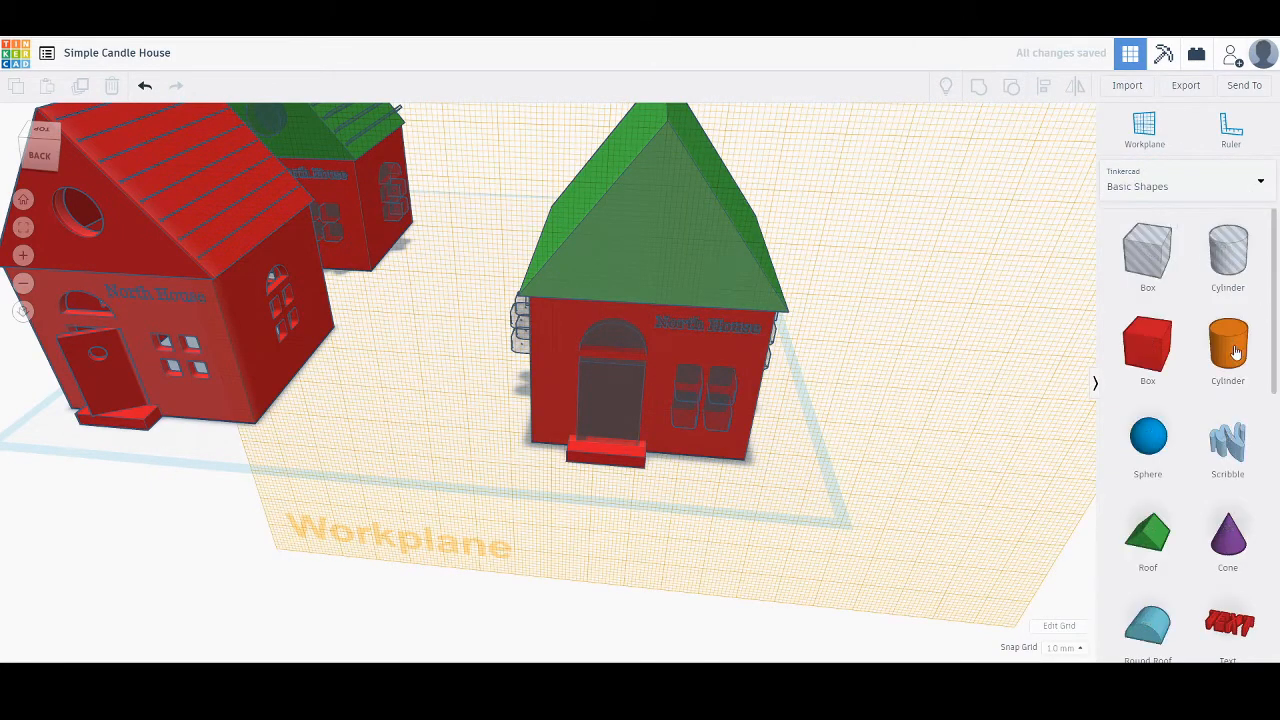
drag(1233, 266, 657, 240)
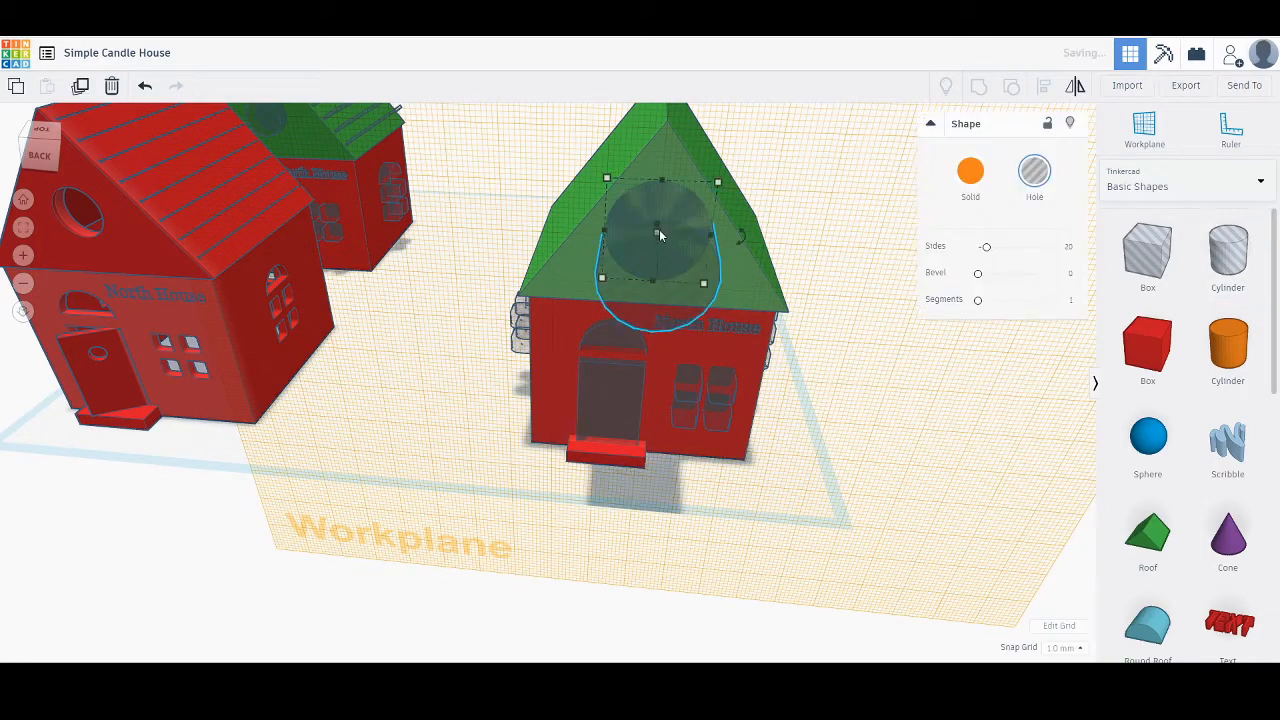
Set the cylinder hole to 48 sides and shrink it to an 11 mm diameter.
scroll(683, 262, up, 2)
middle_drag(677, 273, 588, 430)
right_drag(643, 496, 641, 440)
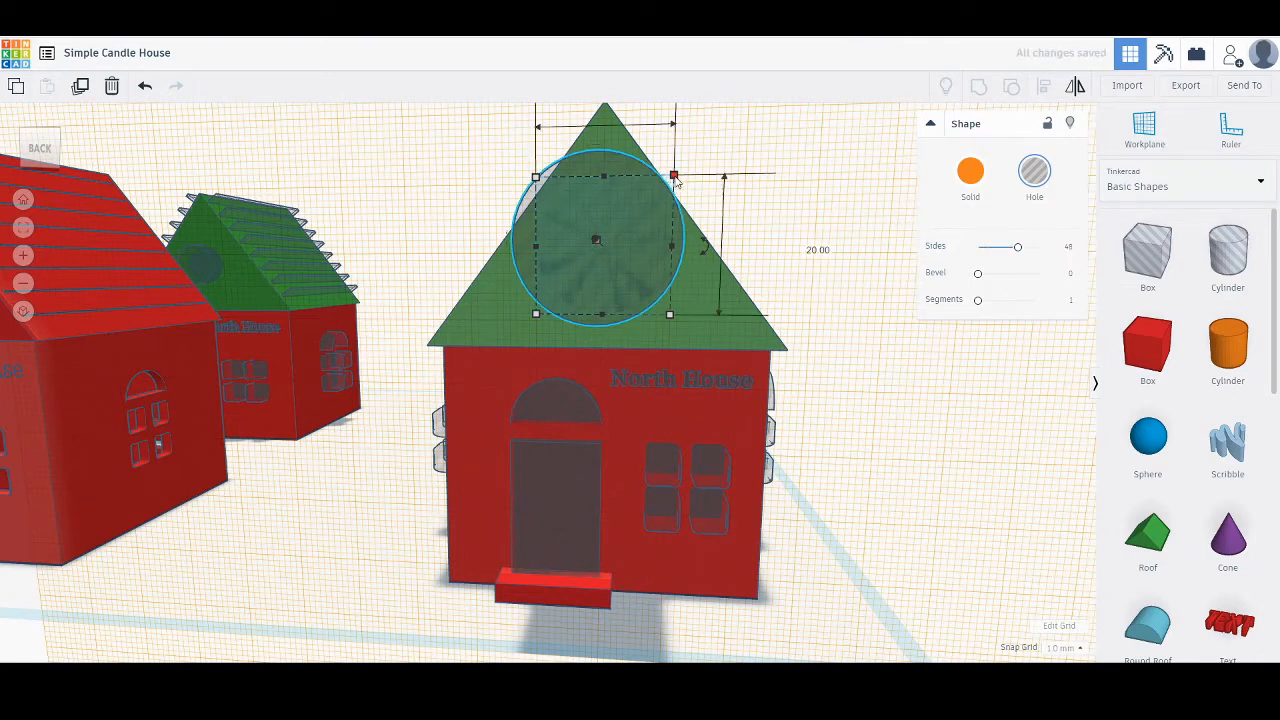
drag(667, 185, 638, 211)
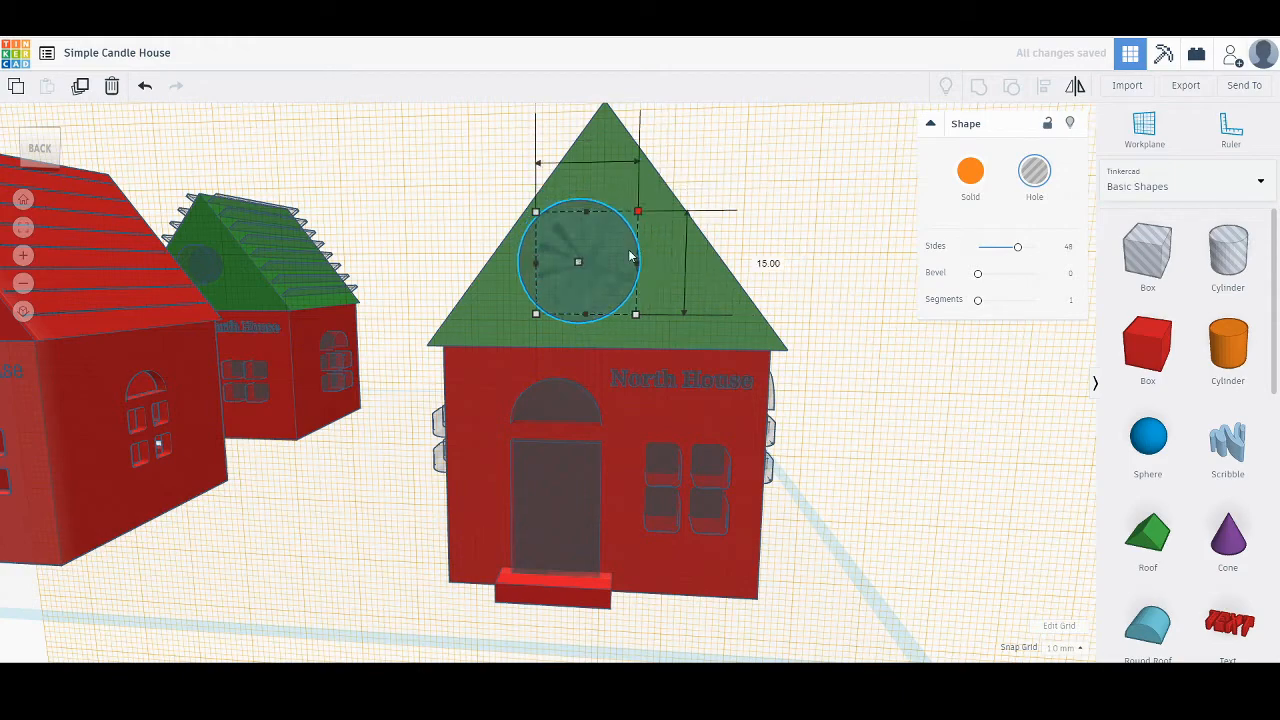
shift+drag(623, 256, 614, 273)
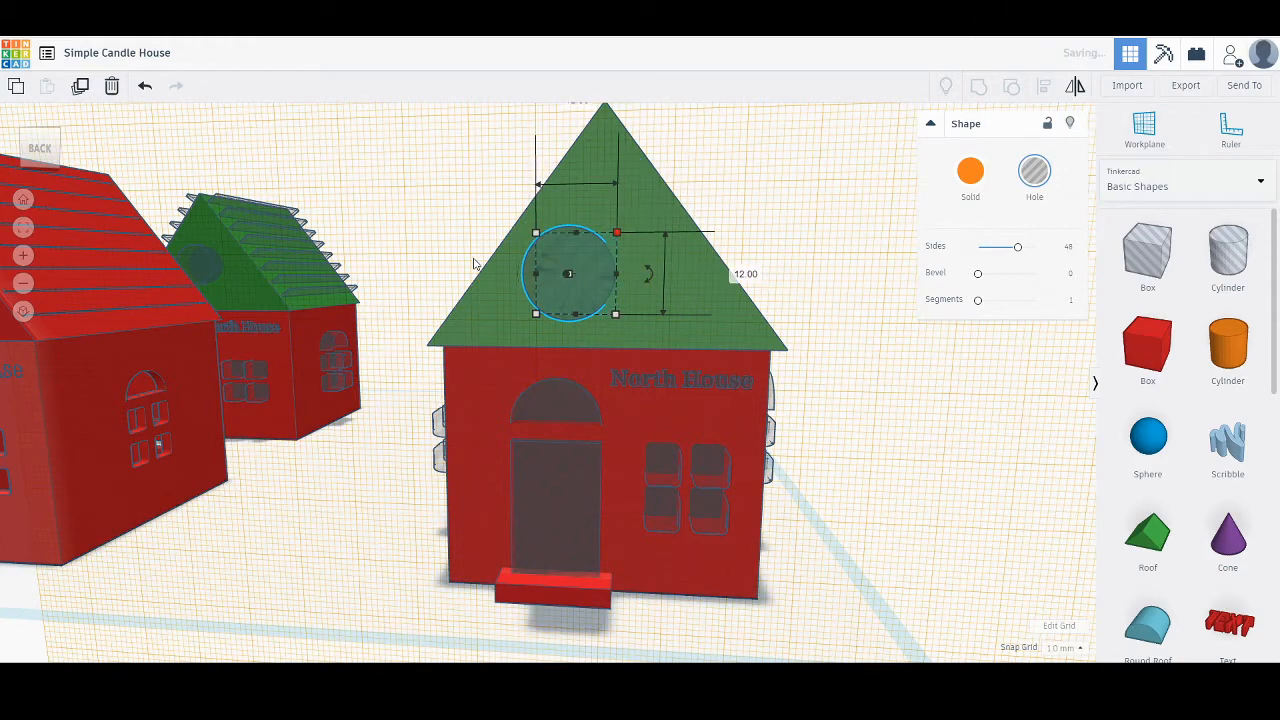
right_drag(474, 246, 674, 249)
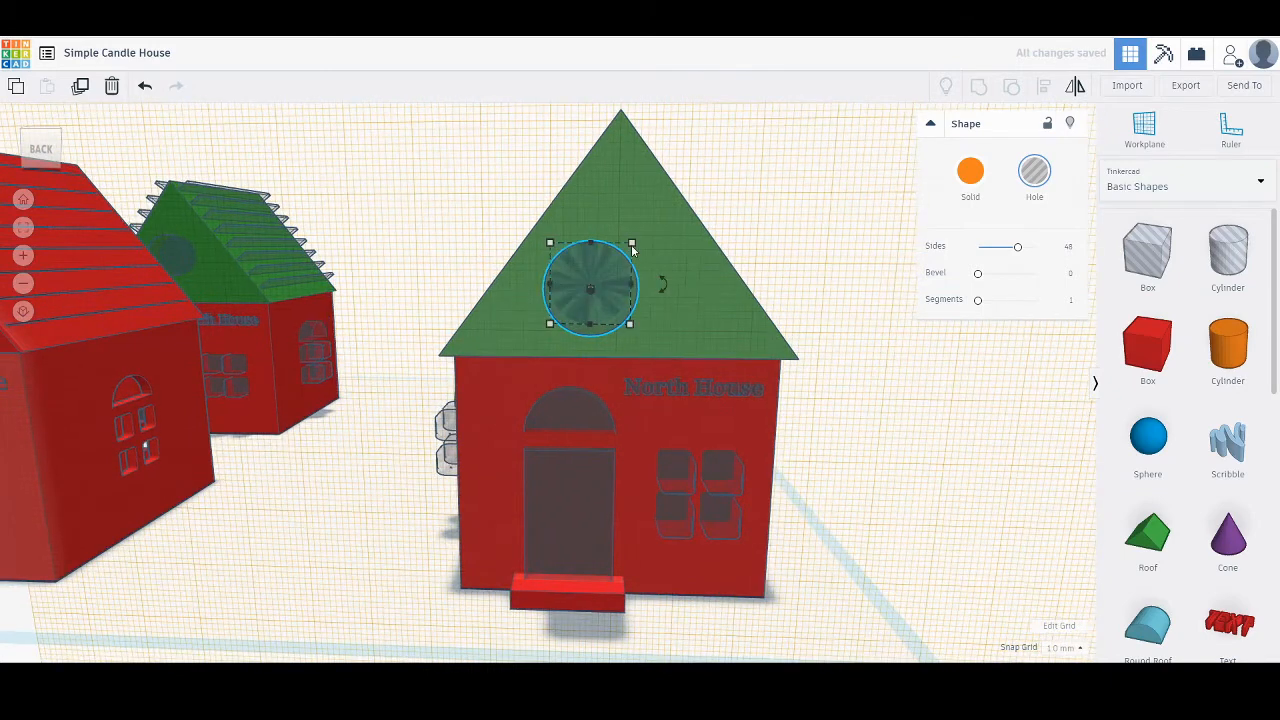
shift+drag(632, 248, 641, 277)
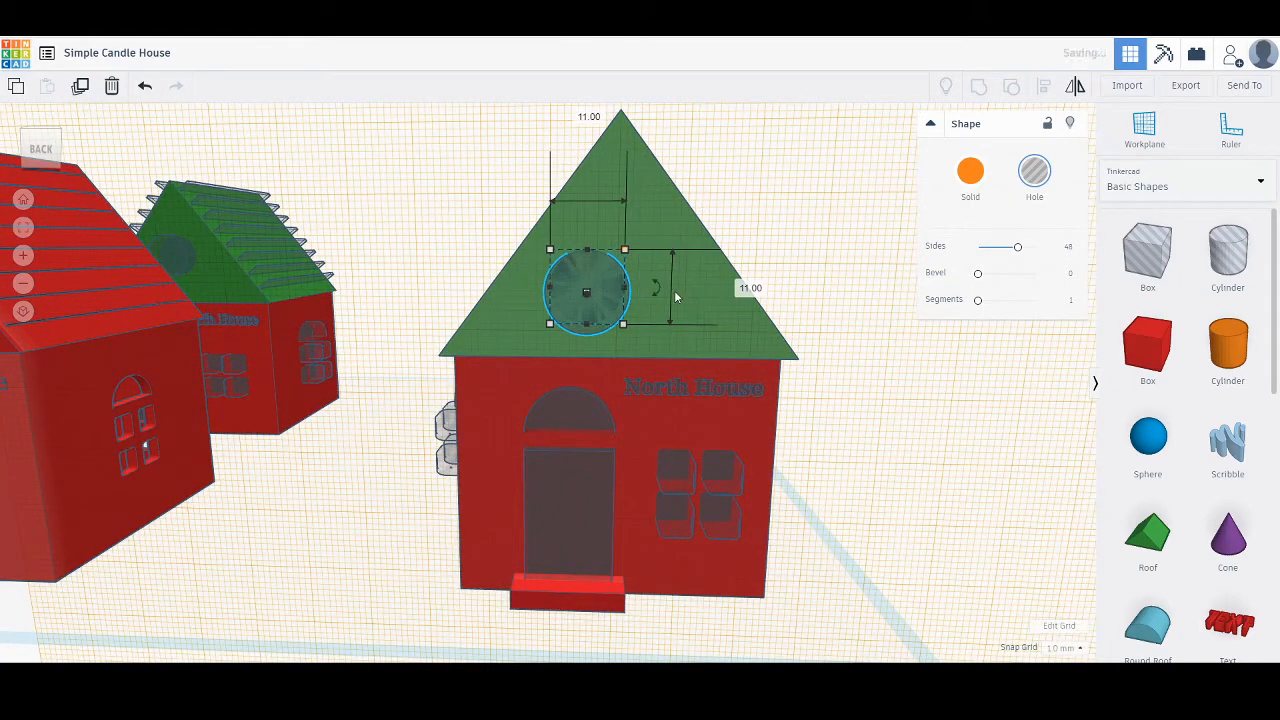
click(777, 197)
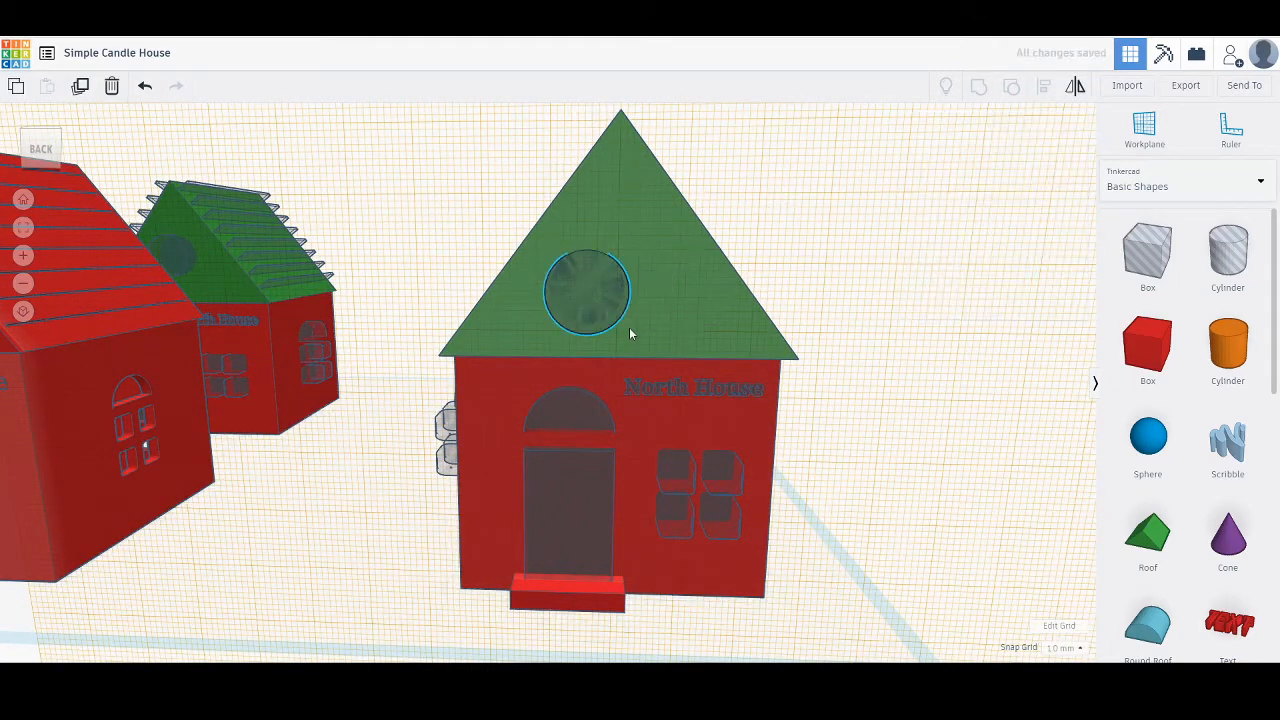
Align the round hole to the horizontal centre of the house body and raise it slightly in the front gable.
click(627, 329)
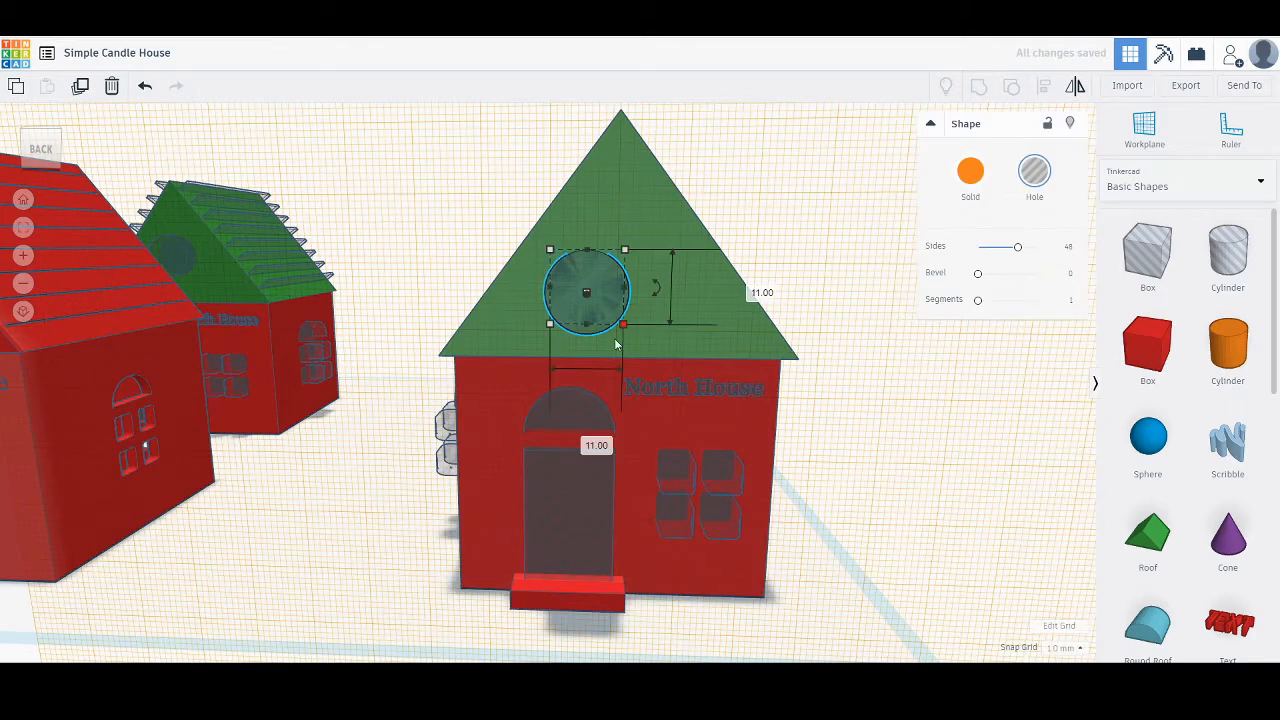
shift+click(648, 416)
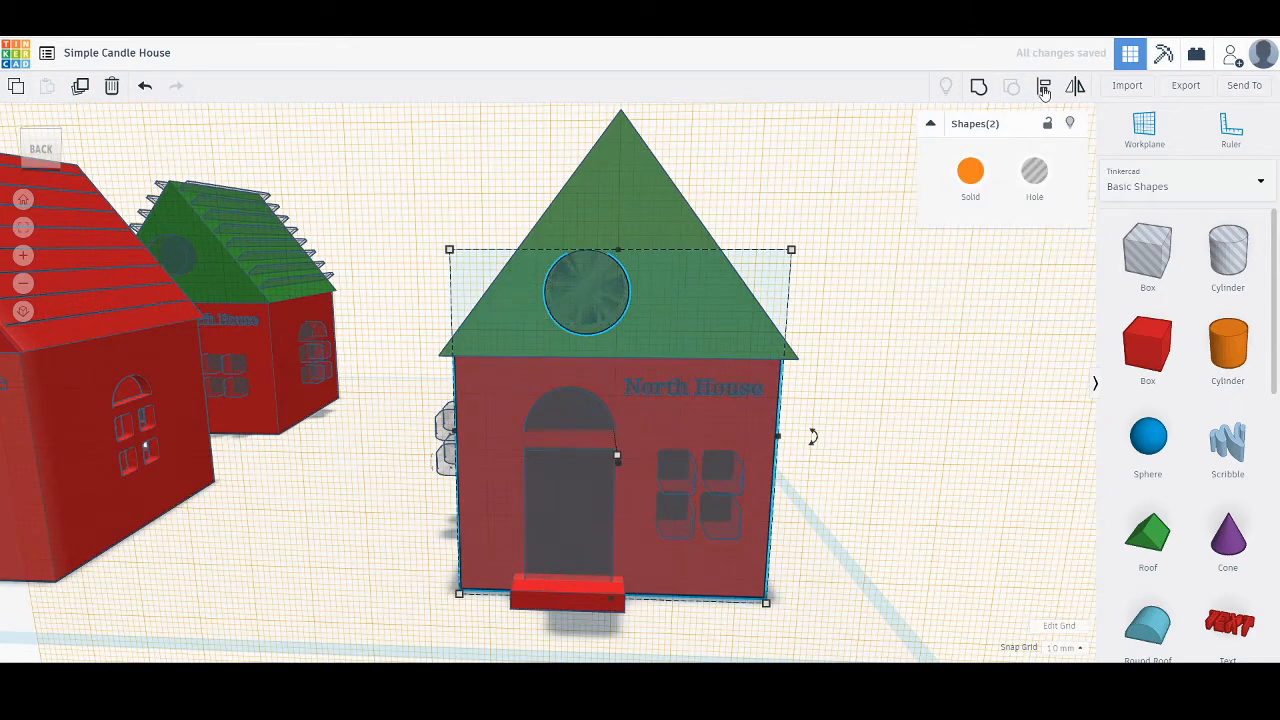
click(1043, 88)
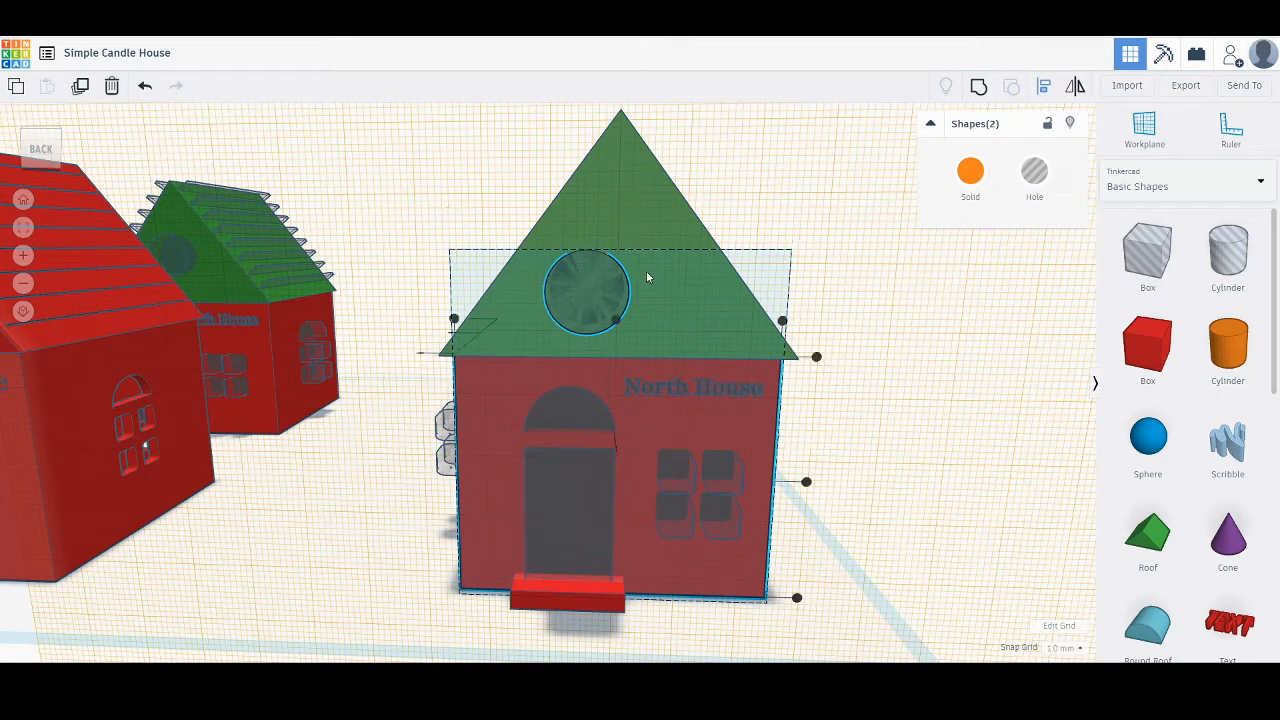
click(619, 321)
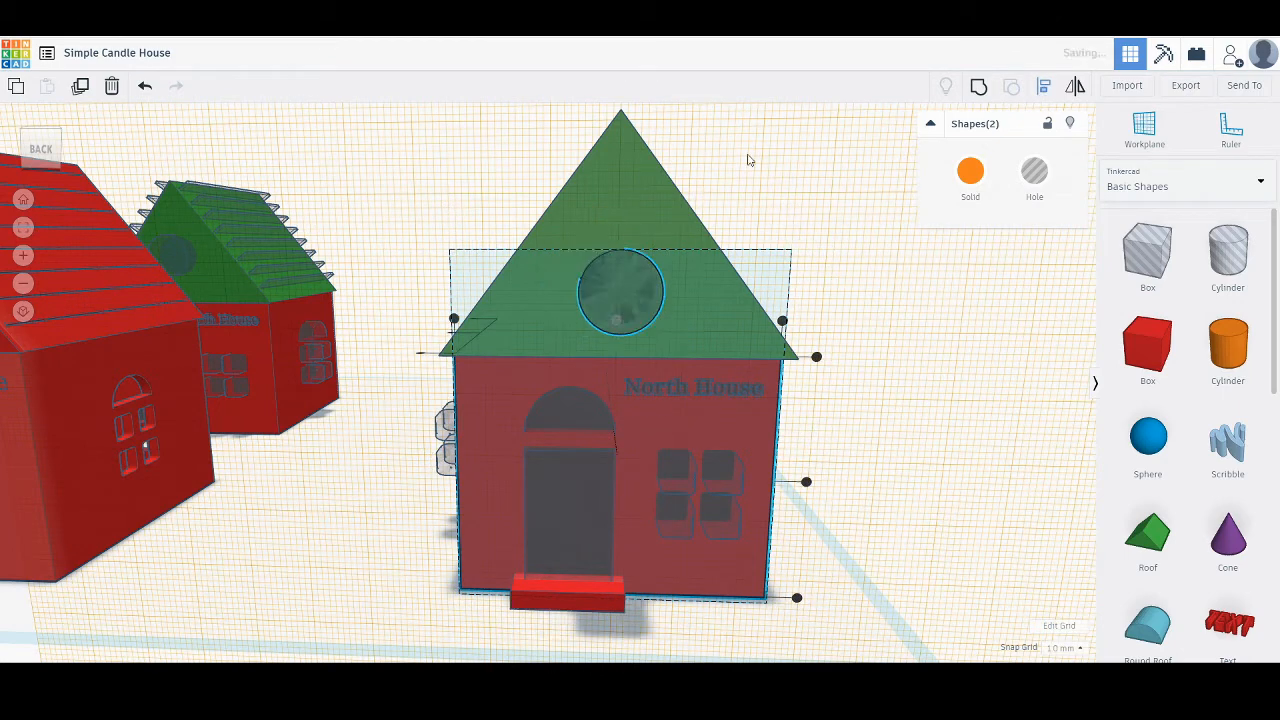
click(634, 291)
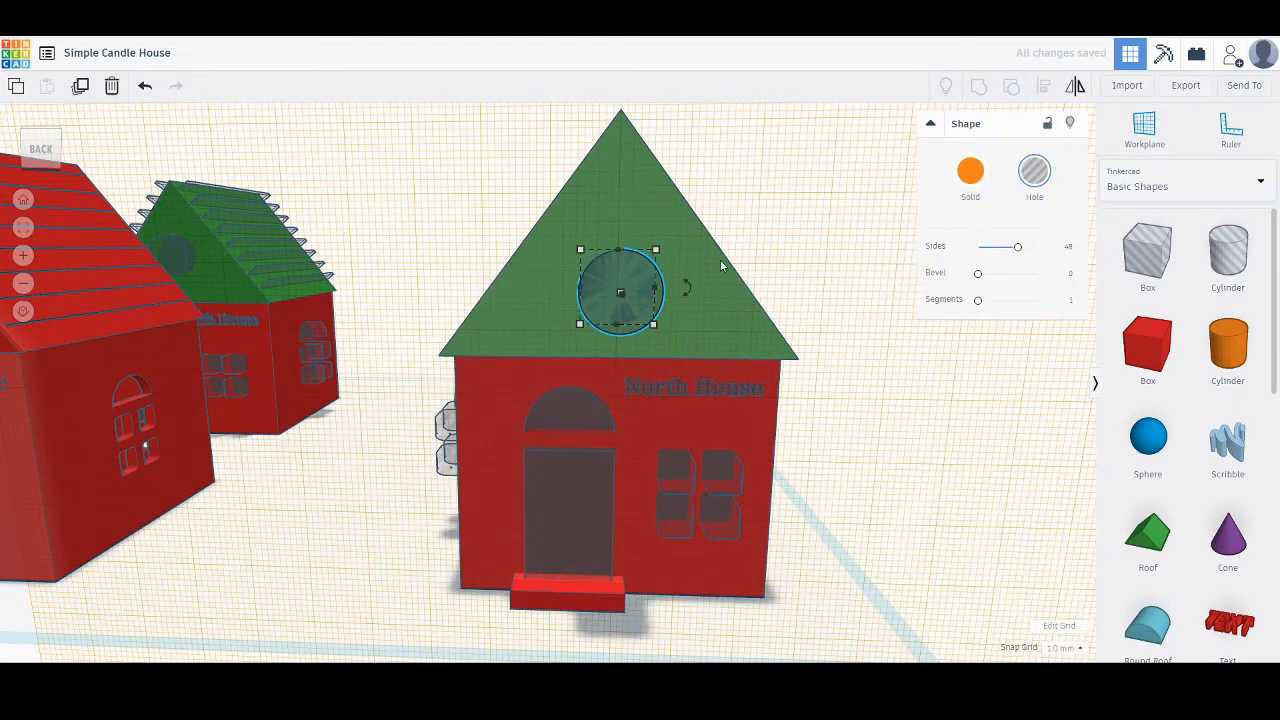
key(ctrl+Up)
key(ctrl+Up)
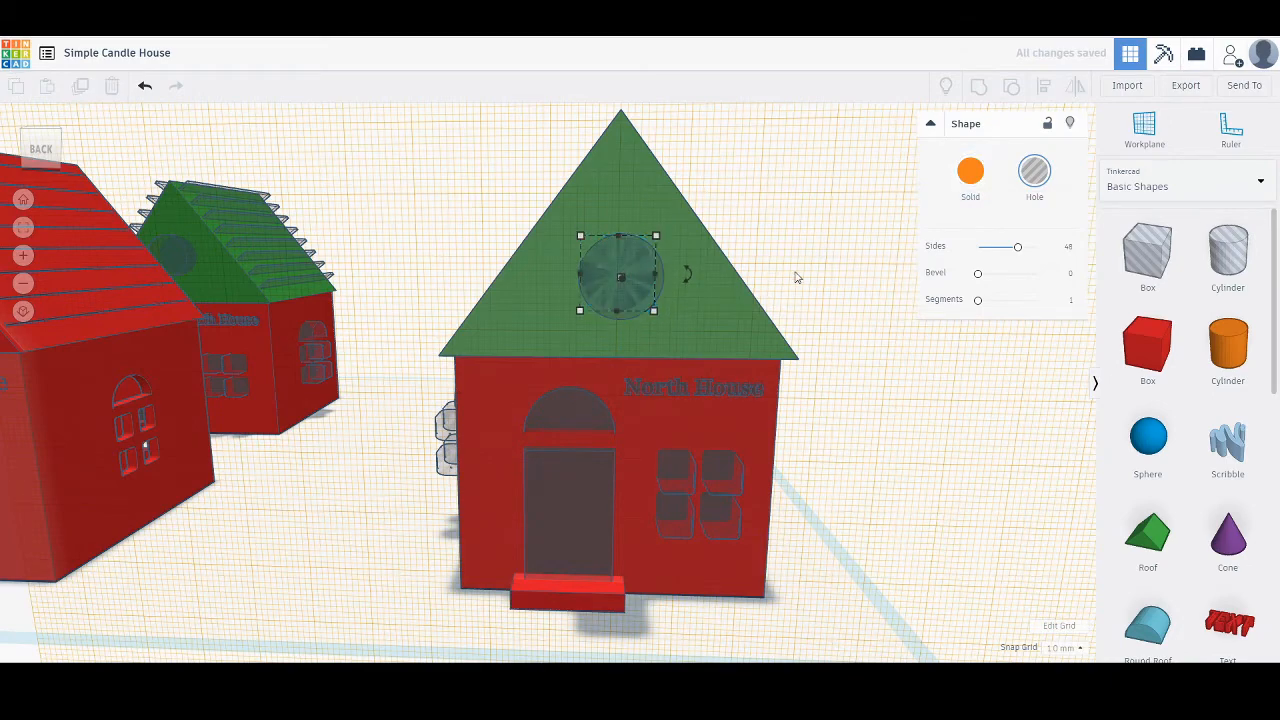
click(765, 305)
Push the round hole about 4 mm deeper into the front gable.
right_drag(765, 305, 501, 308)
click(497, 321)
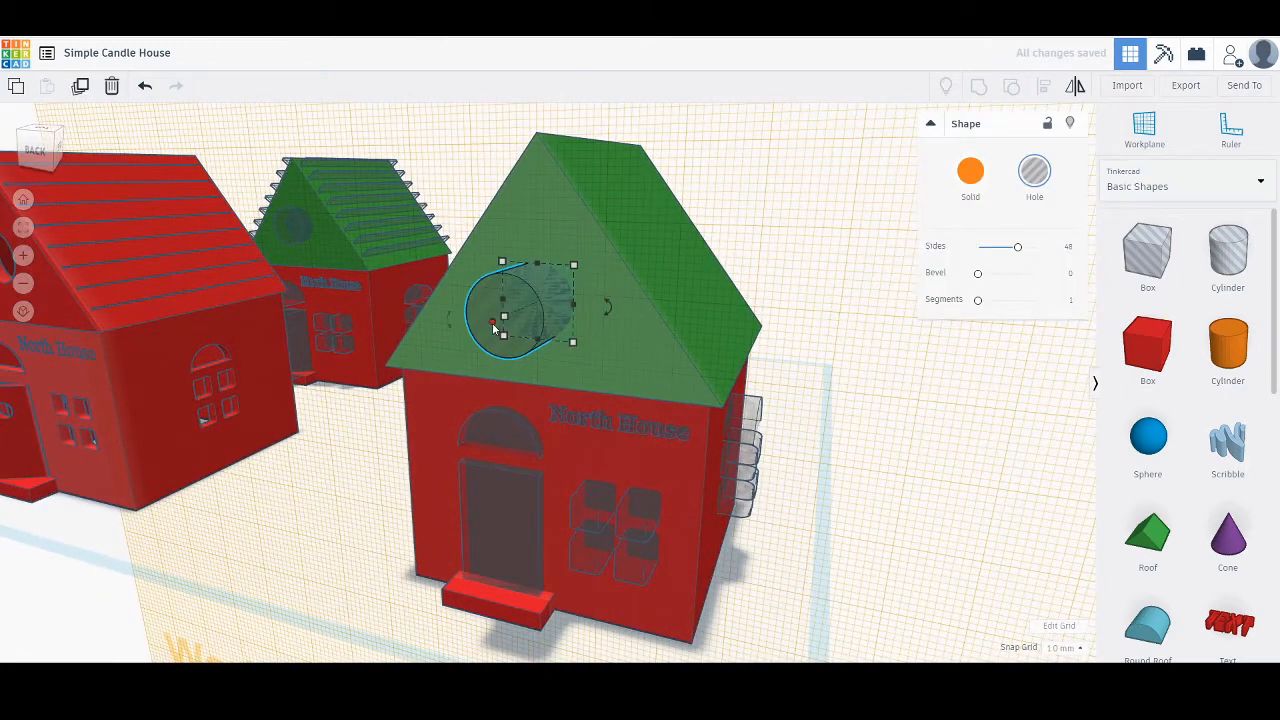
drag(510, 317, 512, 316)
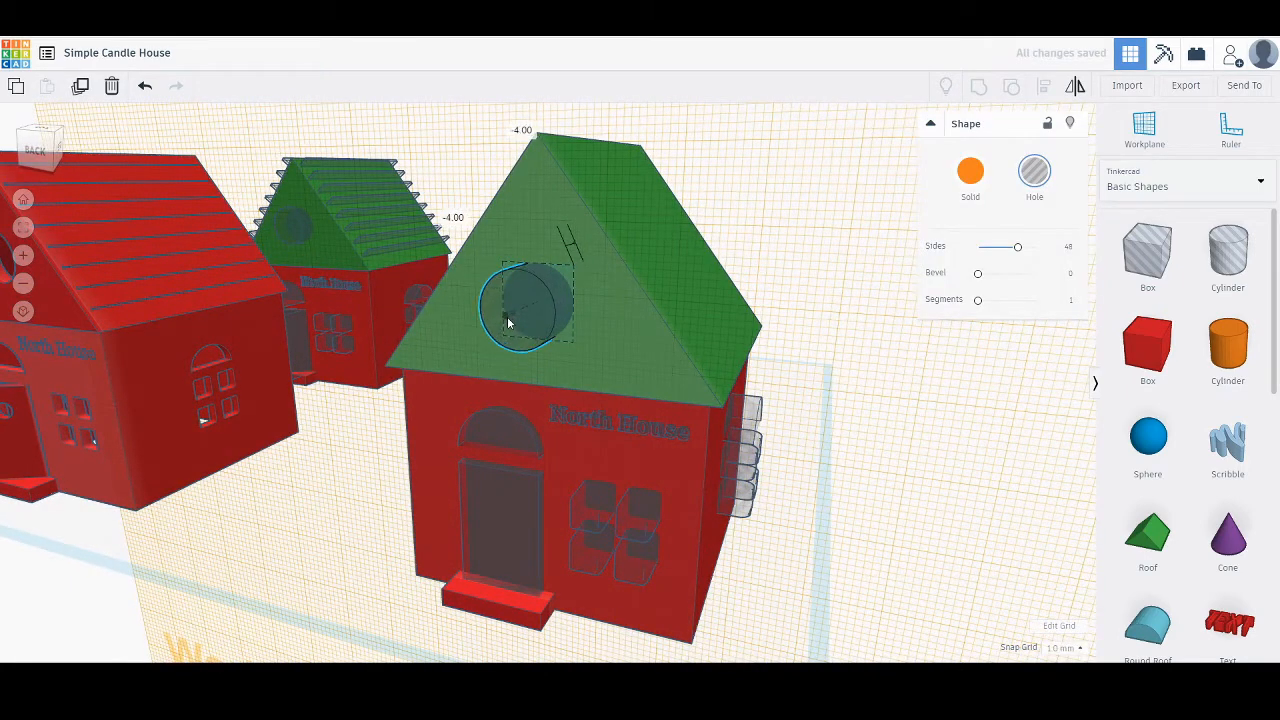
click(362, 494)
Return to the default ground workplane and group the whole house with its hole shapes to cut out all openings.
right_drag(362, 494, 490, 501)
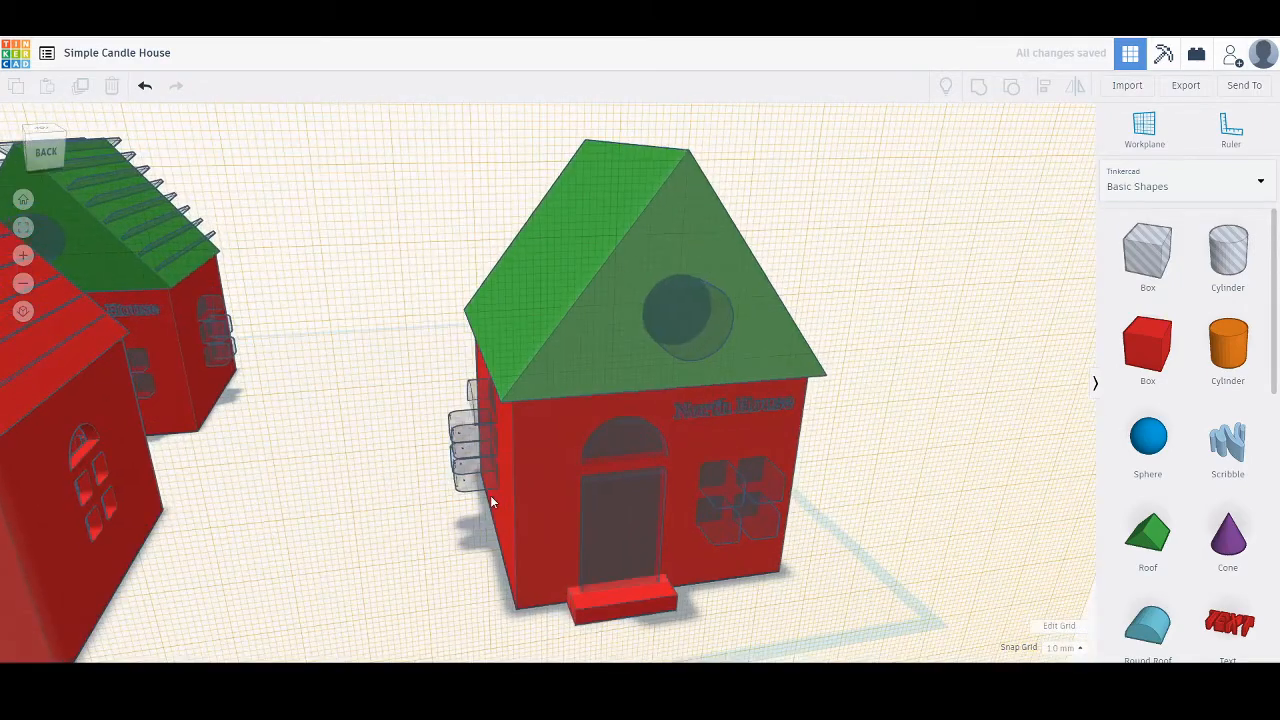
right_drag(467, 447, 208, 496)
right_drag(225, 559, 161, 480)
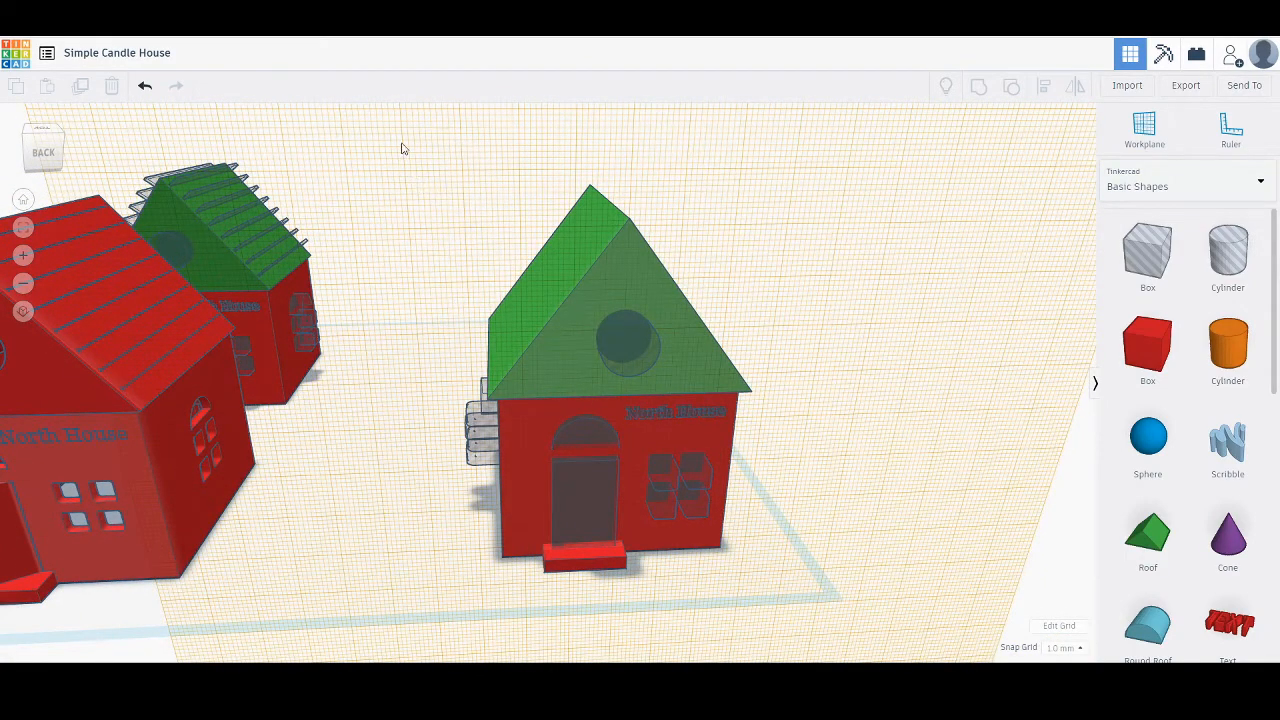
drag(570, 378, 874, 610)
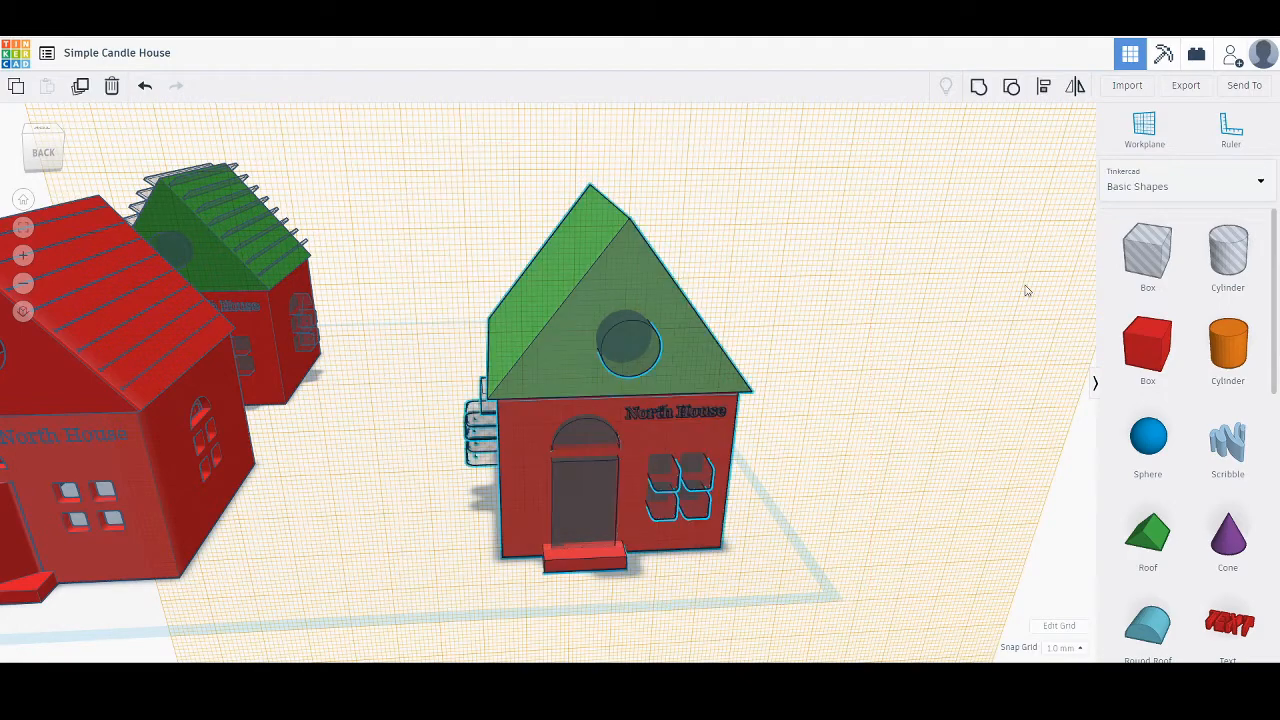
click(1058, 598)
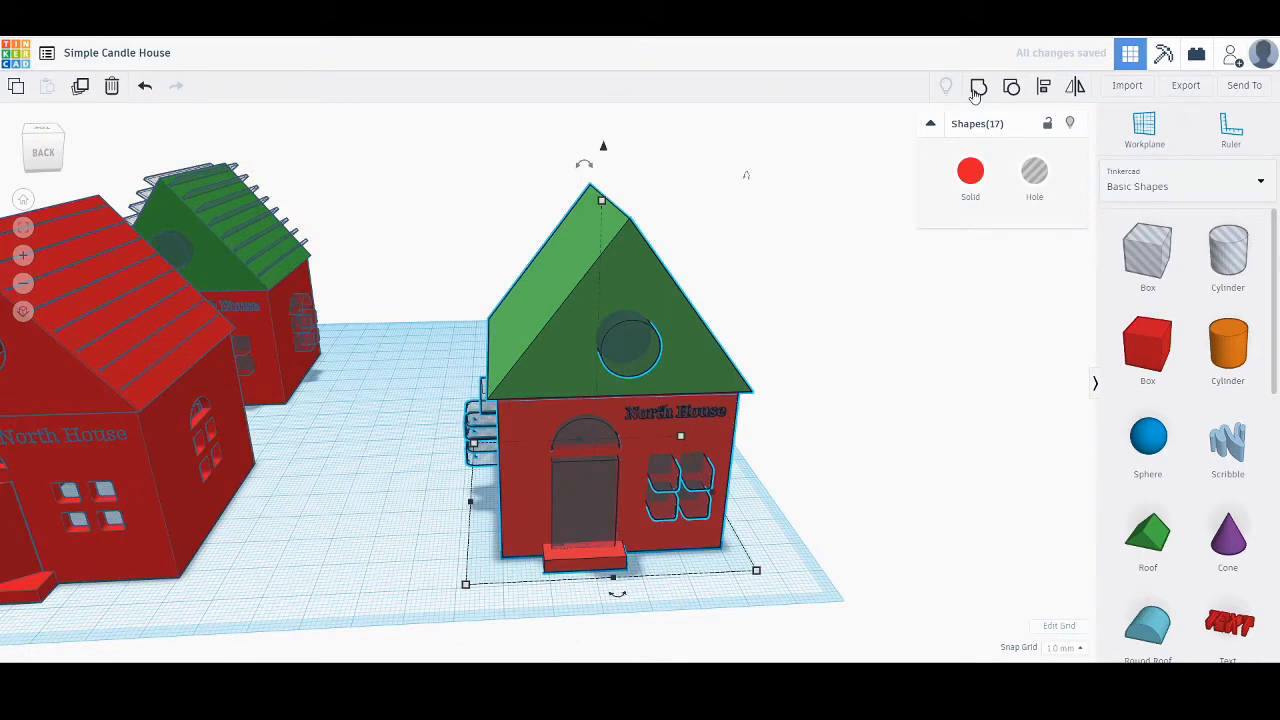
click(1011, 96)
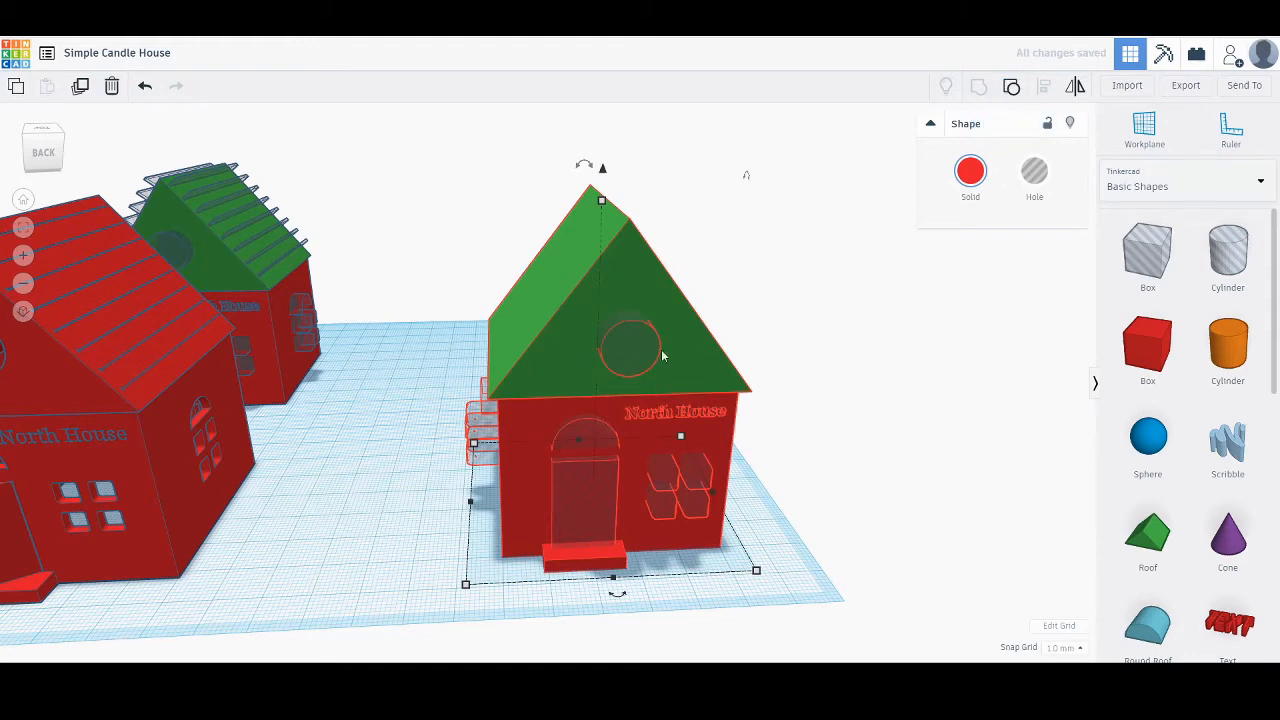
key(ctrl+g)
mouse_move(851, 523)
right_down()
mouse_move(790, 480)
mouse_move(766, 371)
mouse_move(723, 314)
mouse_move(690, 298)
mouse_move(649, 320)
mouse_move(614, 366)
mouse_move(701, 479)
mouse_move(760, 514)
mouse_move(840, 522)
right_up()
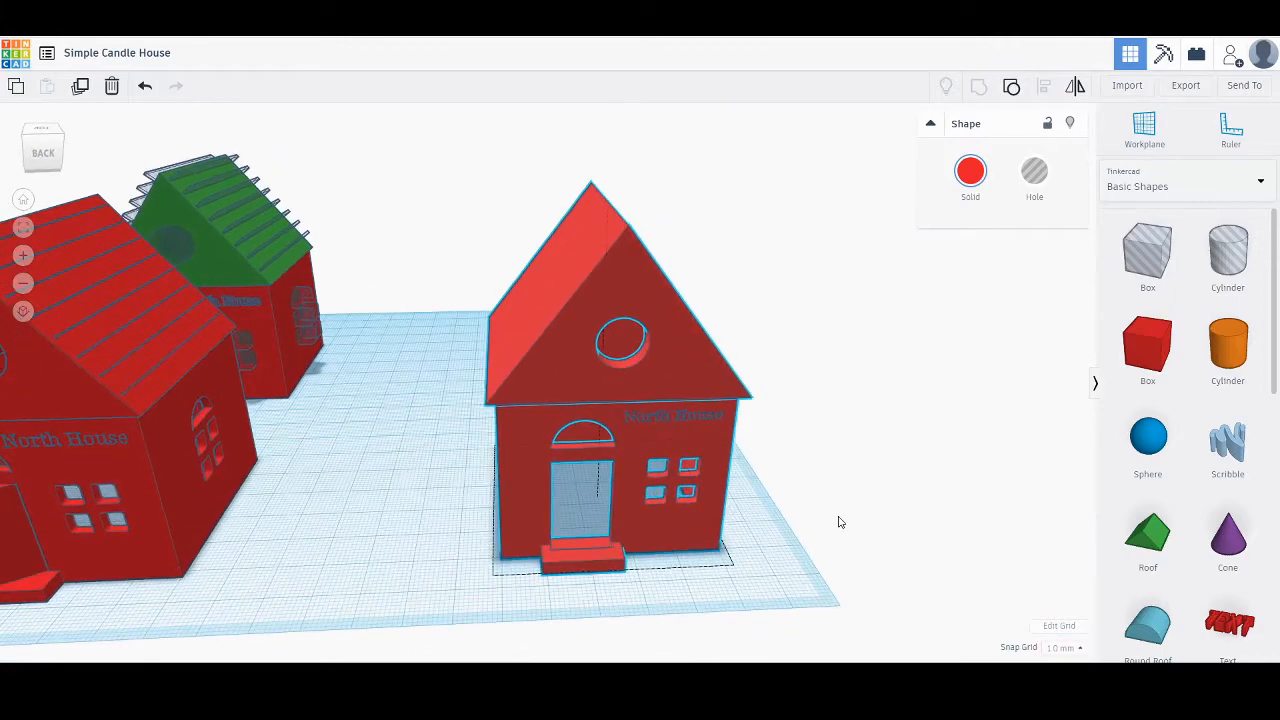
scroll(518, 556, up, 5)
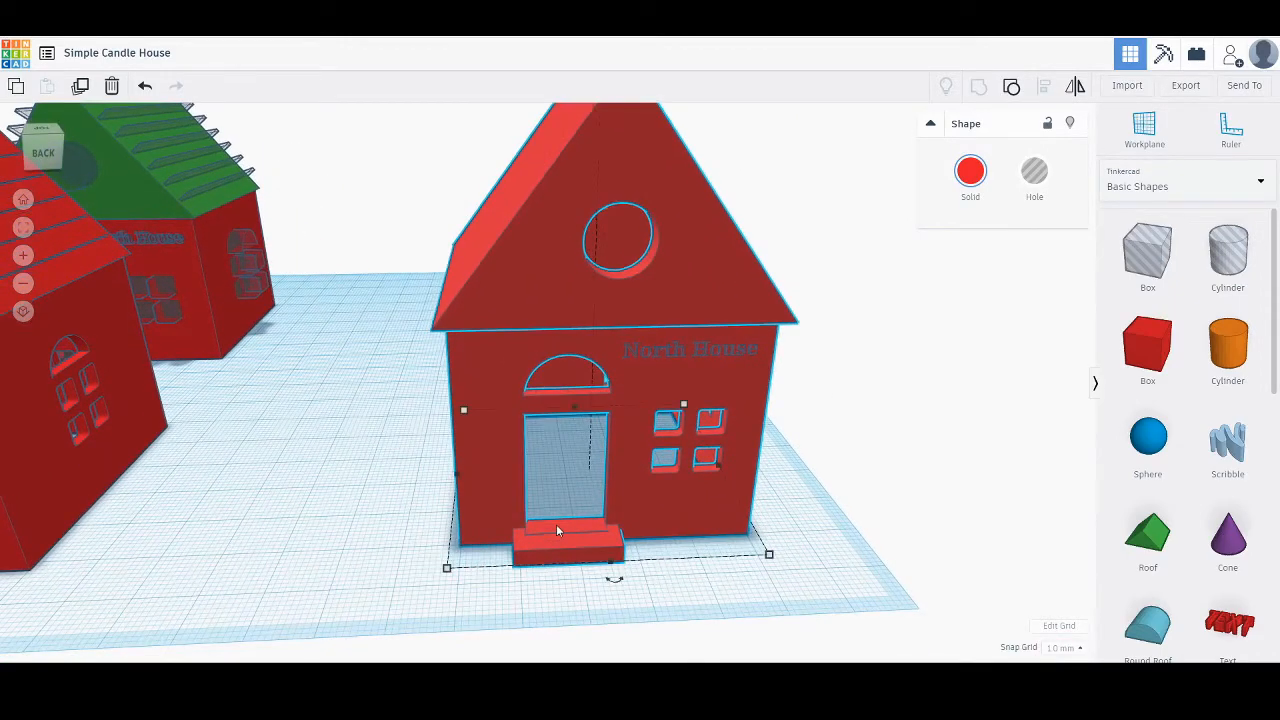
Examine the doorstep, door opening, arched window and round gable opening of the grouped house from several angles.
scroll(556, 524, up, 5)
middle_drag(578, 573, 494, 370)
scroll(494, 360, up, 3)
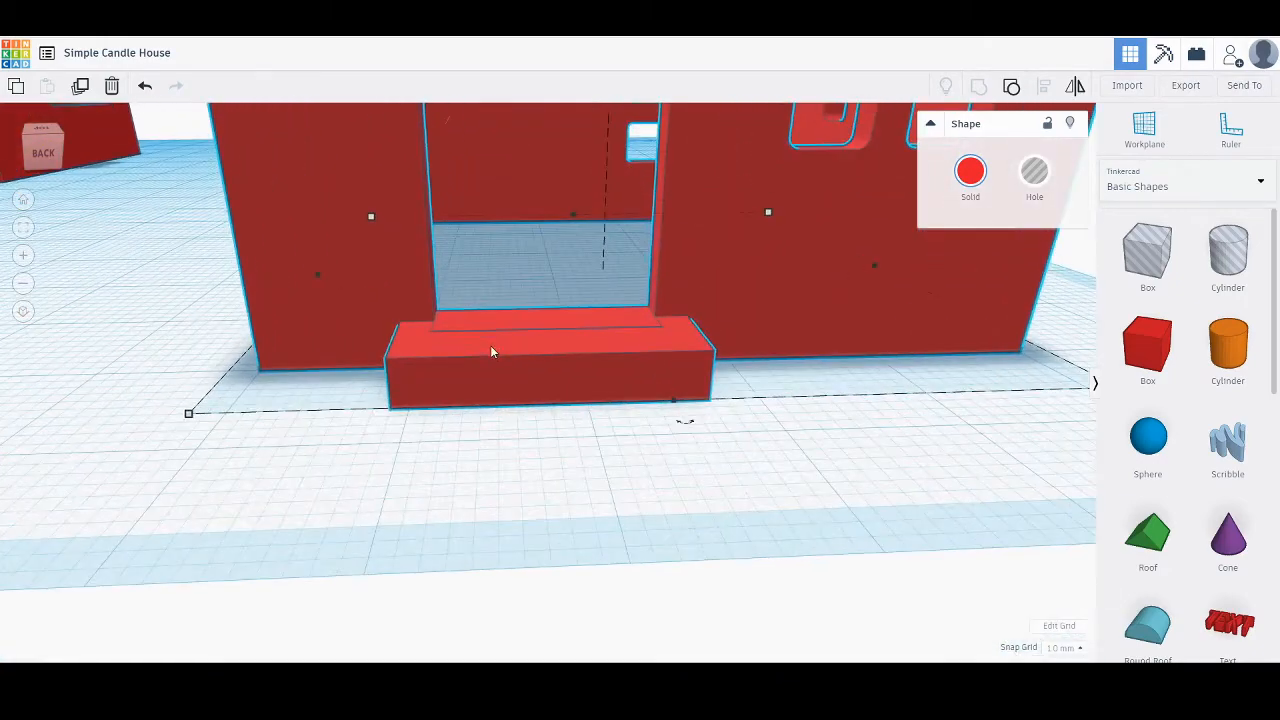
scroll(486, 390, up, 4)
scroll(527, 479, up, 5)
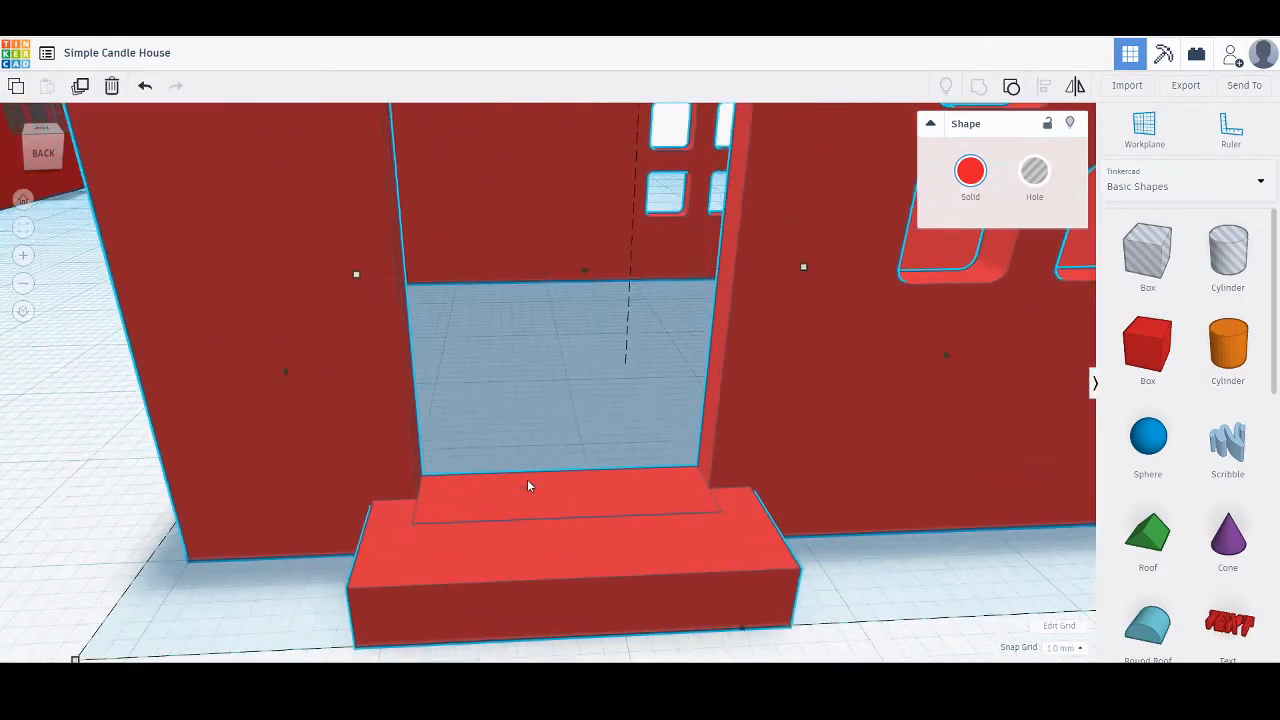
right_drag(527, 511, 535, 540)
scroll(535, 540, down, 8)
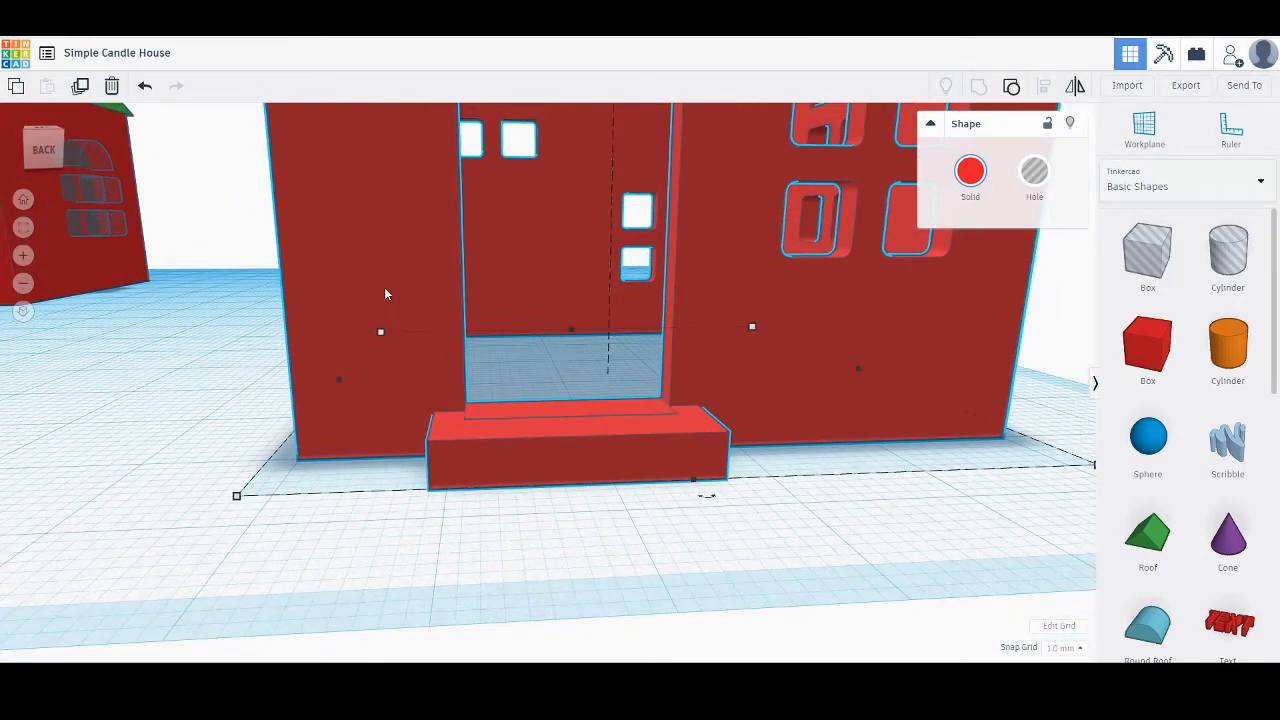
right_drag(389, 291, 101, 407)
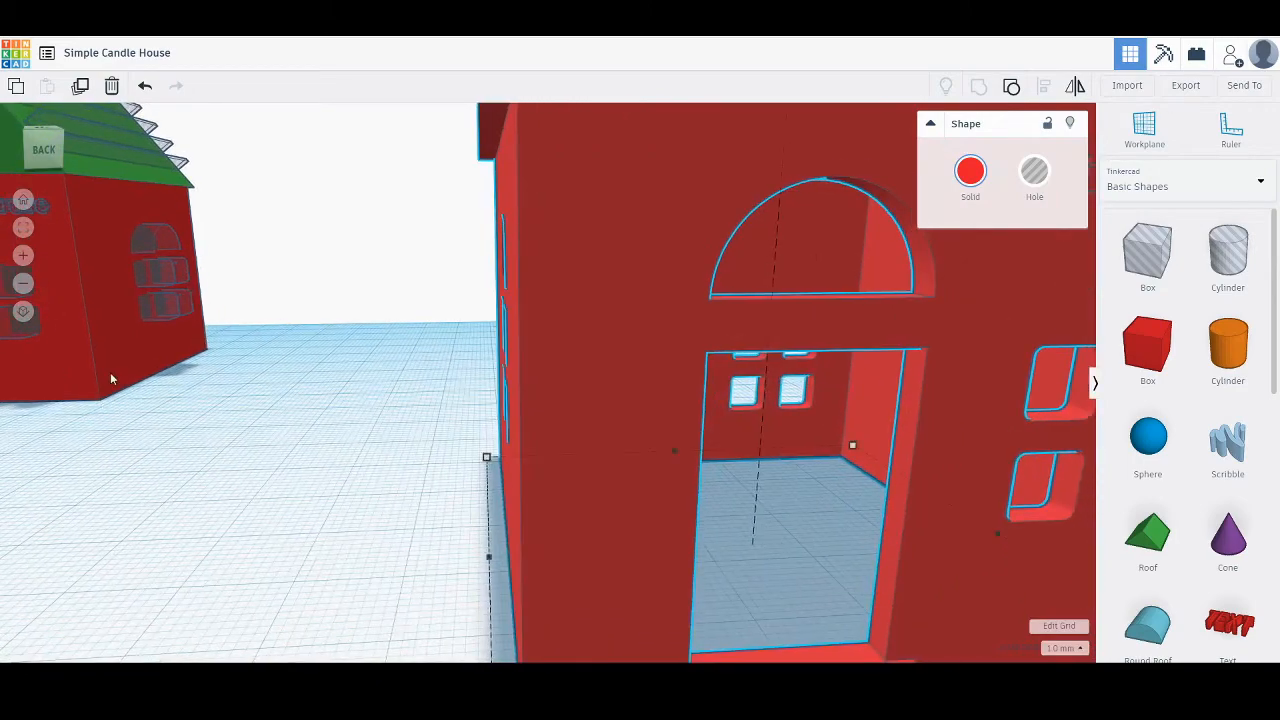
right_drag(331, 397, 541, 432)
right_drag(351, 434, 319, 186)
click(315, 136)
middle_drag(331, 245, 345, 450)
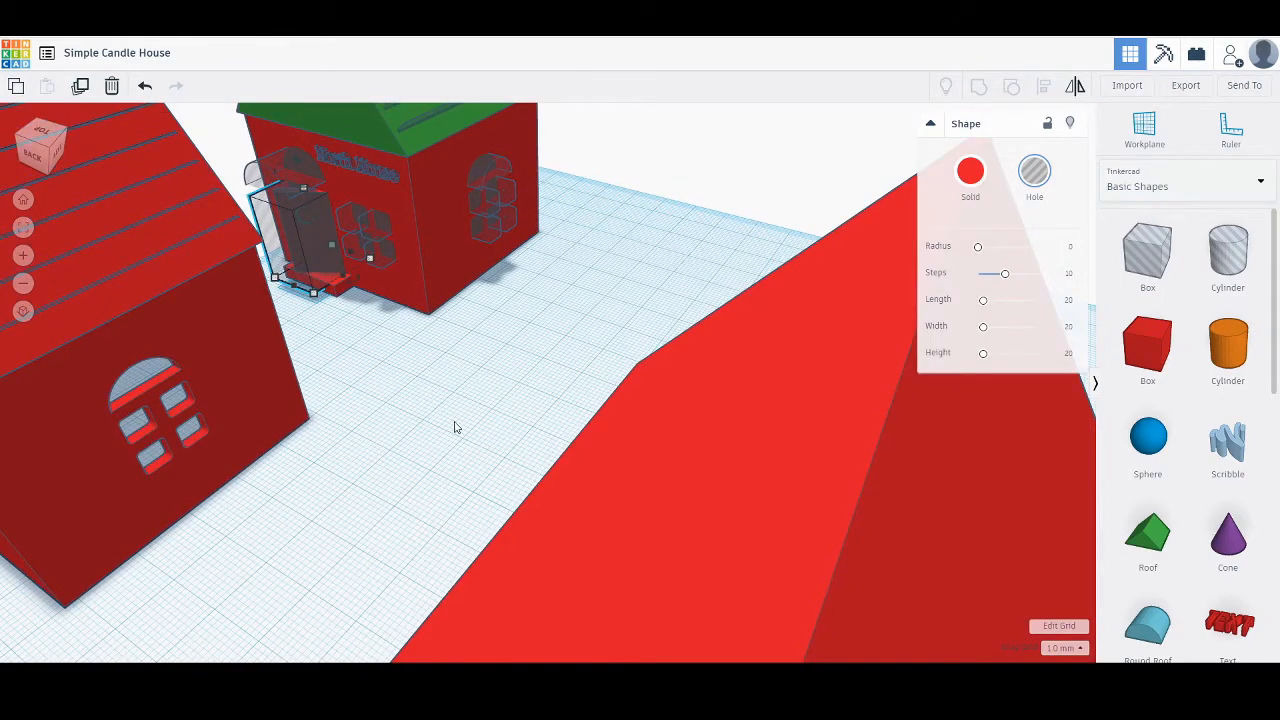
middle_drag(450, 364, 410, 281)
scroll(503, 618, down, 4)
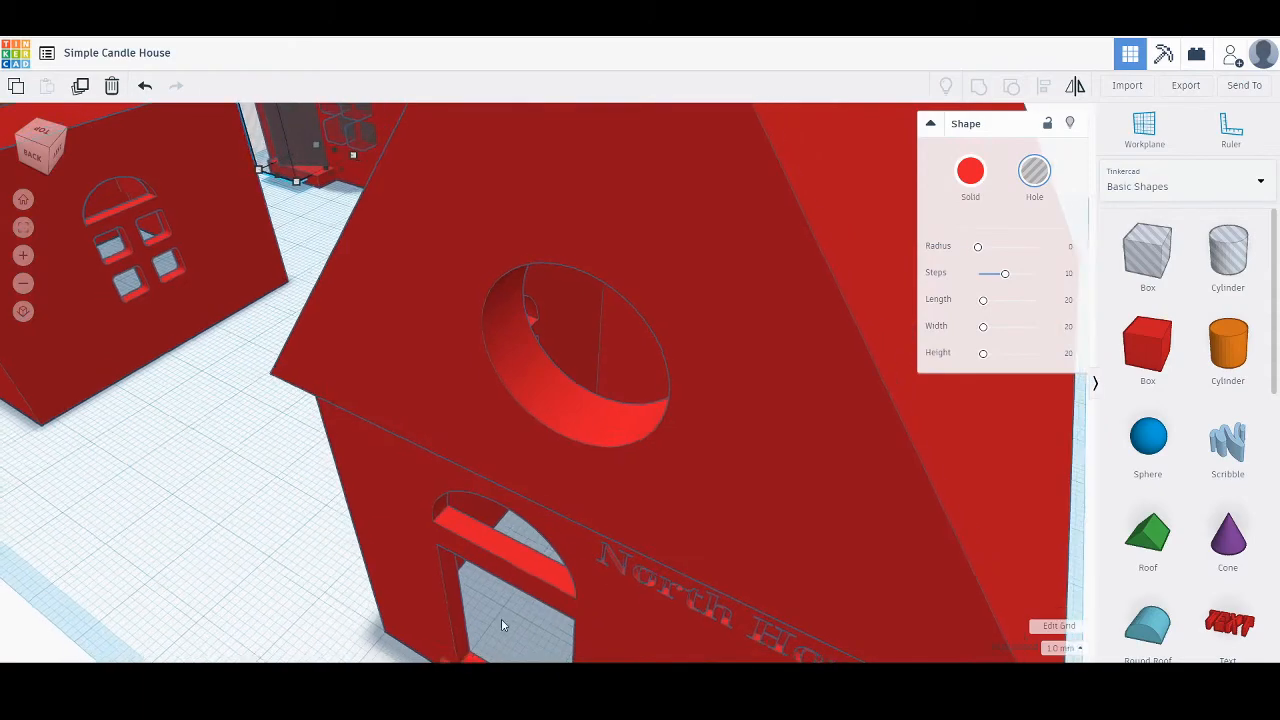
middle_drag(503, 618, 493, 562)
right_drag(493, 562, 568, 555)
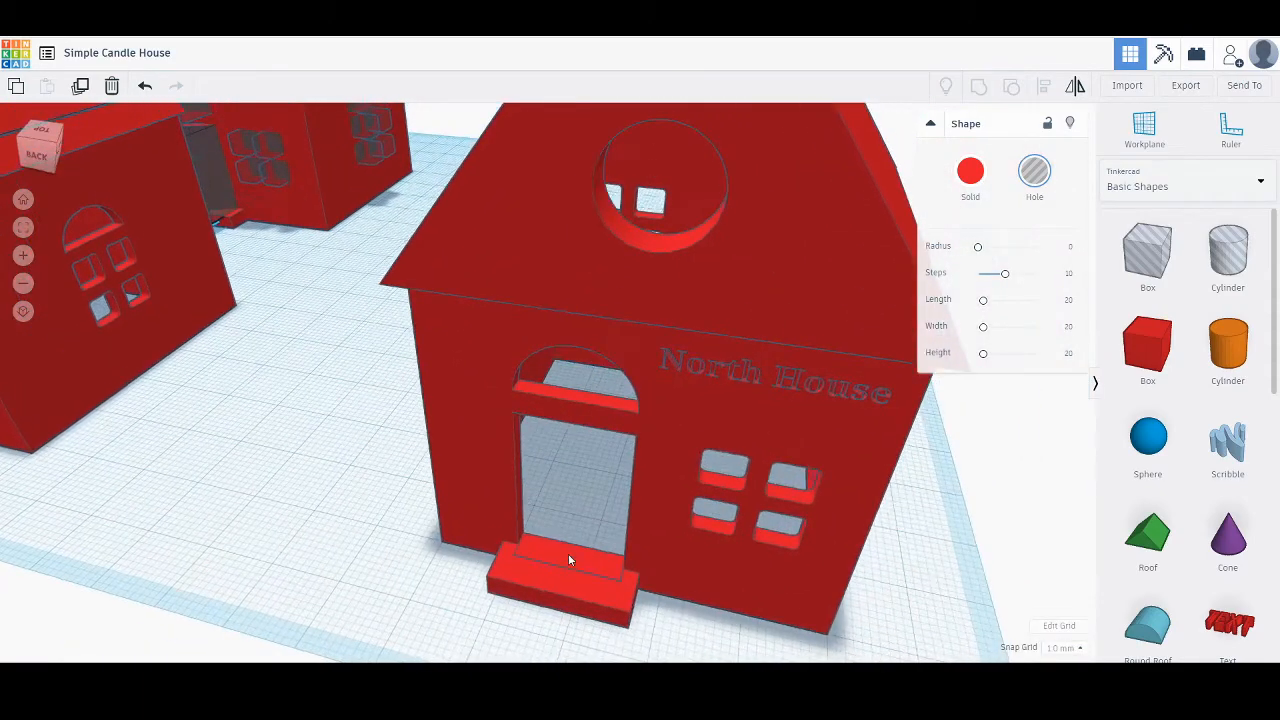
Place a solid box at the doorstep for the door and set it 22 mm high and 14 mm wide.
click(1037, 395)
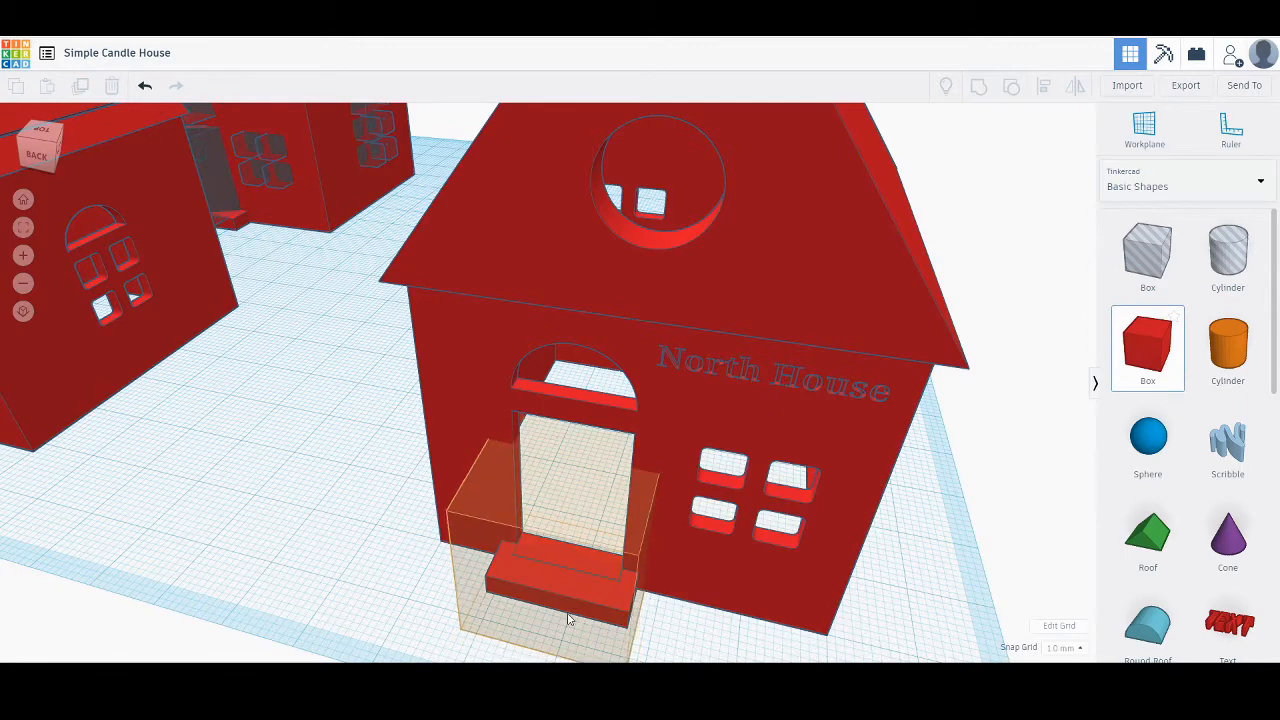
click(567, 593)
click(566, 468)
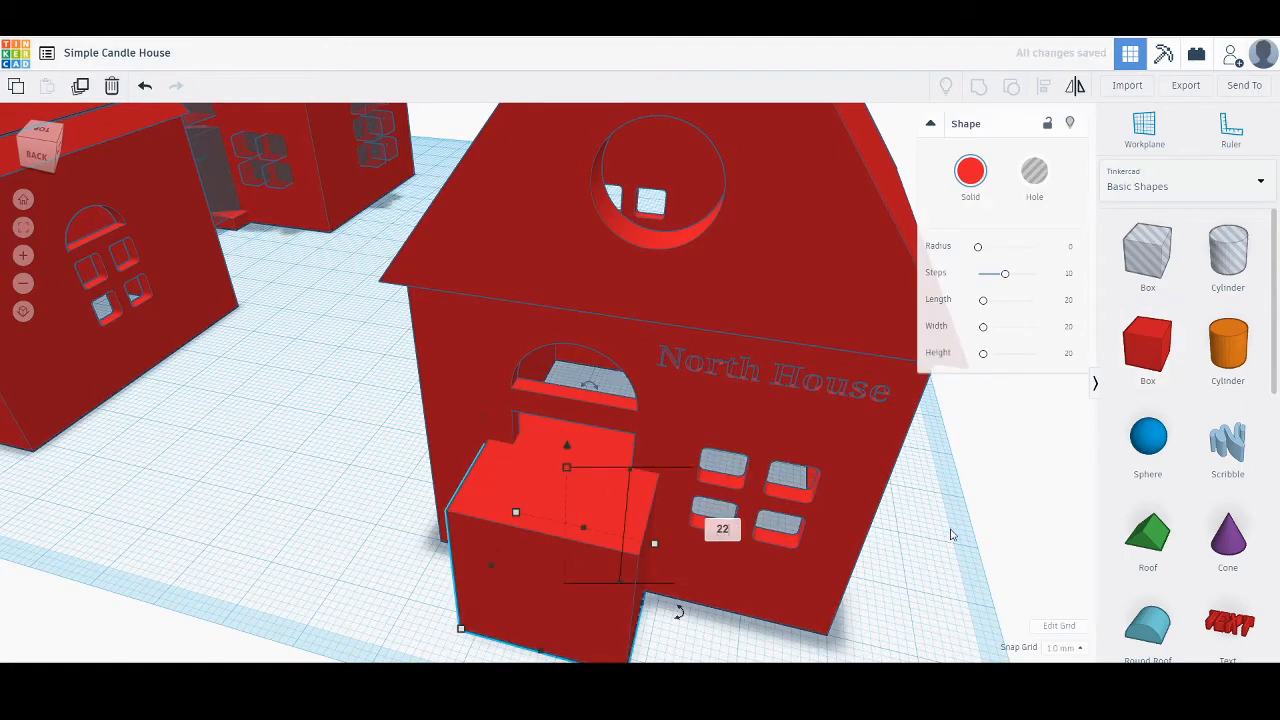
key(Return)
scroll(684, 563, down, 3)
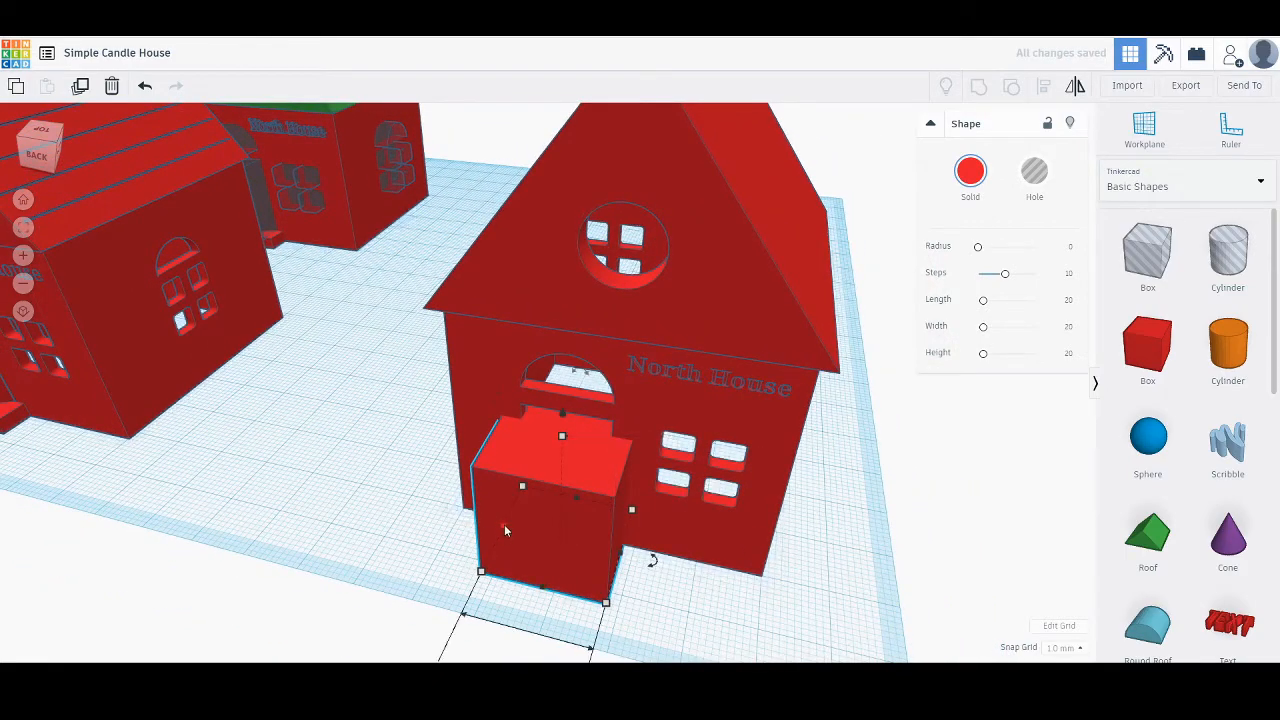
scroll(491, 507, down, 3)
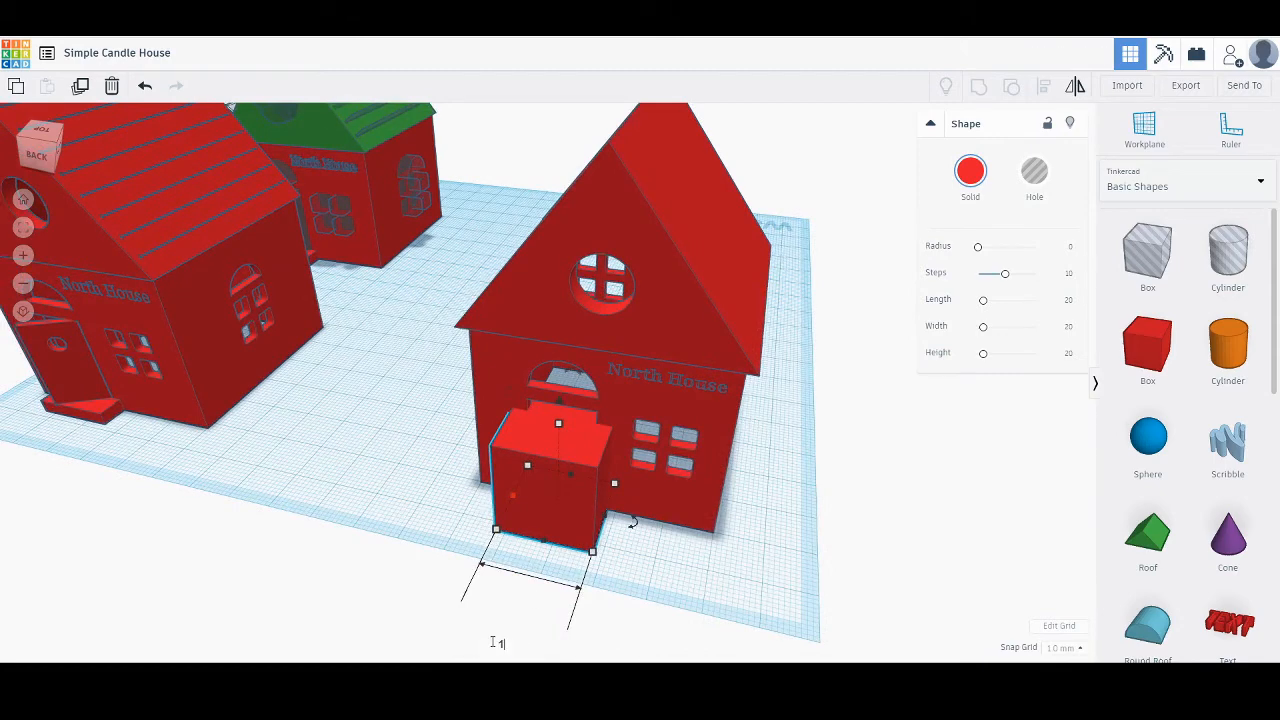
text(14)
key(Return)
Thin the door box to 2 mm and move it clear in front of the doorstep.
right_drag(727, 555, 541, 465)
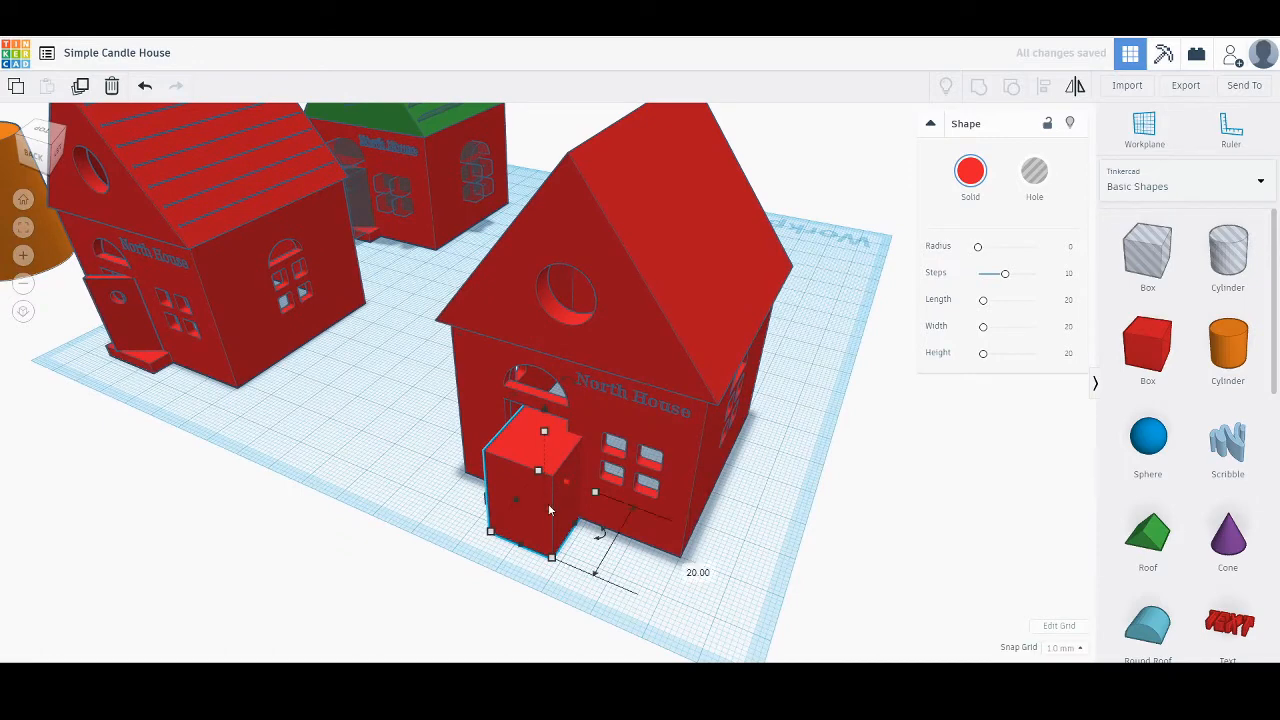
drag(520, 550, 508, 525)
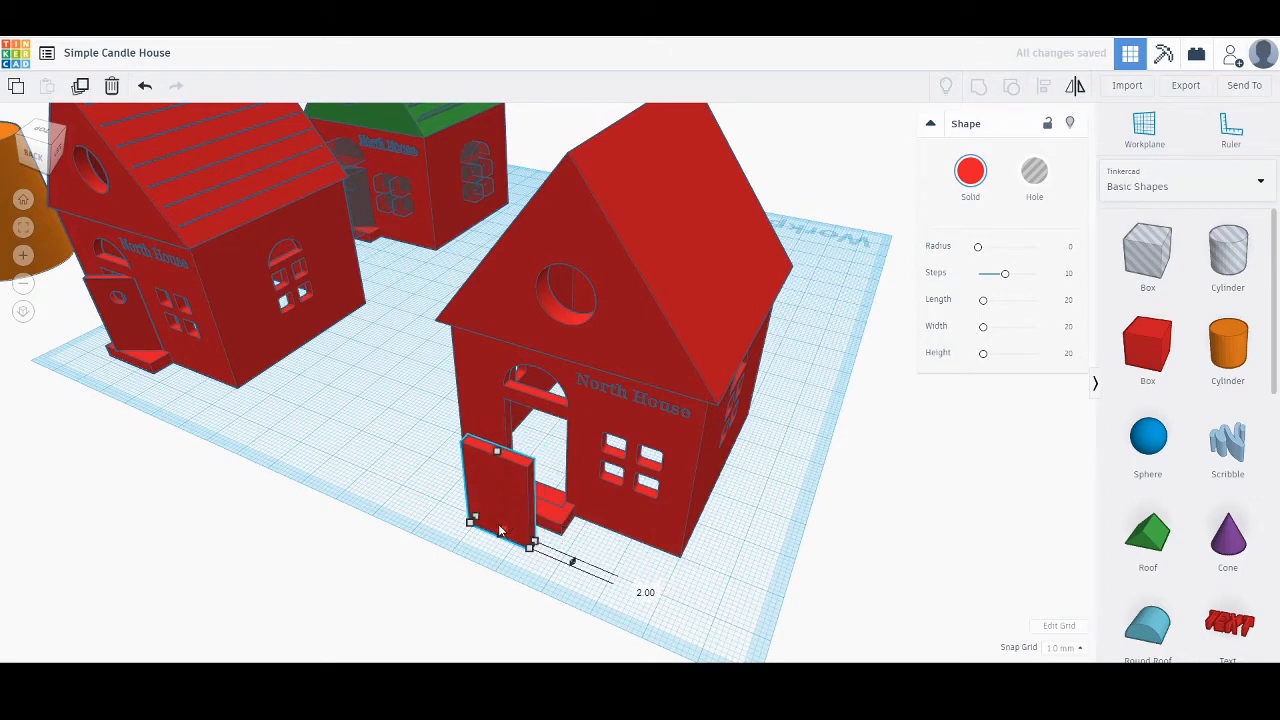
click(645, 592)
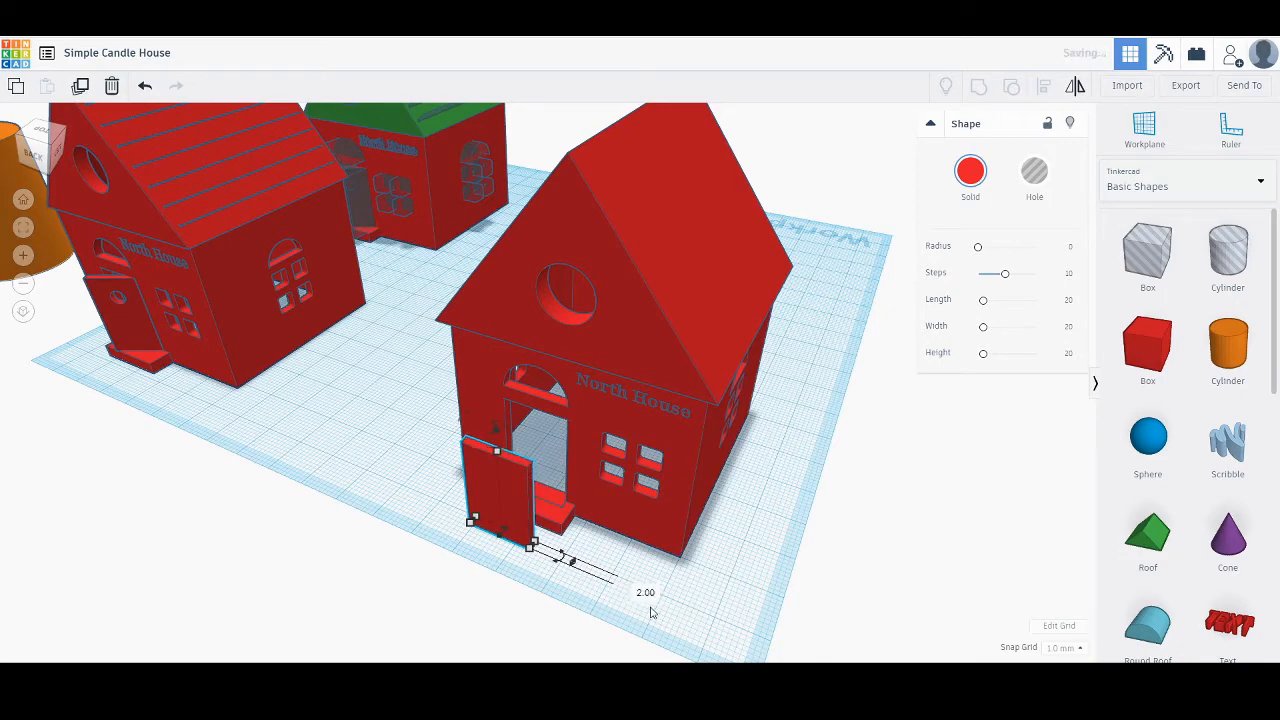
click(385, 463)
Set a workplane on the door's front face and add a cylinder hole, shrunk to fit in the door's upper half.
right_drag(386, 463, 566, 391)
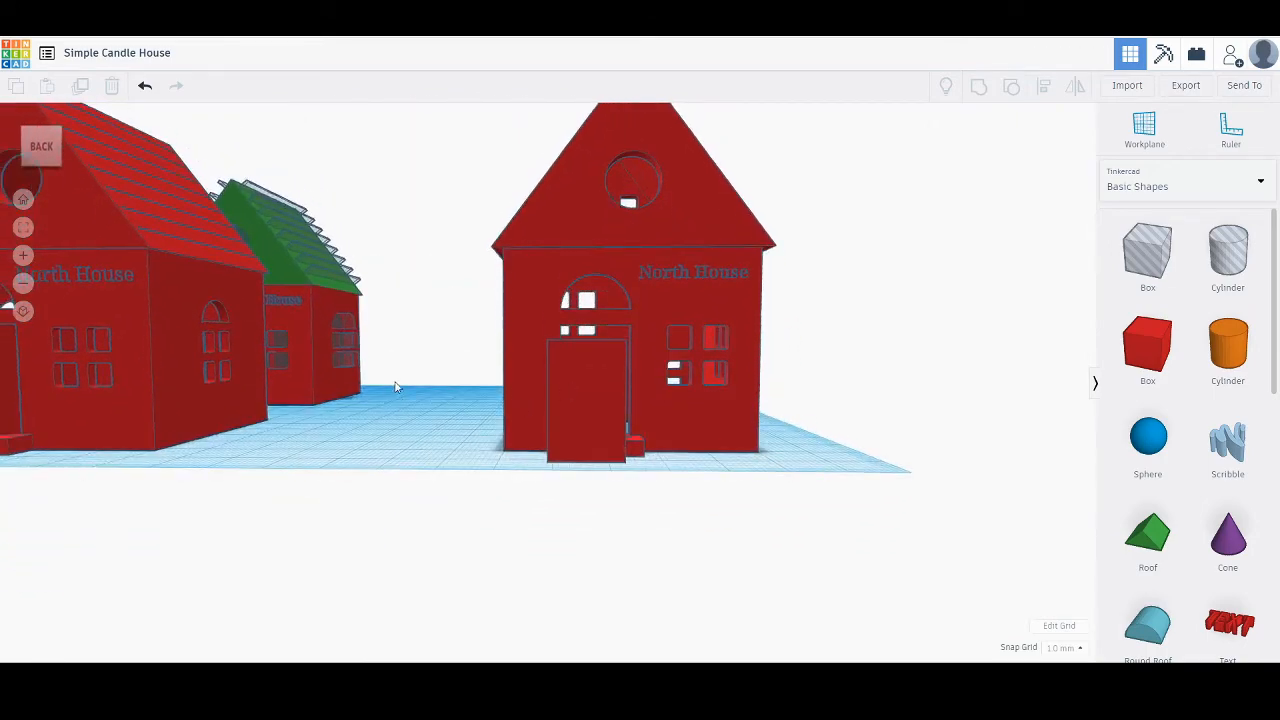
right_drag(395, 387, 285, 467)
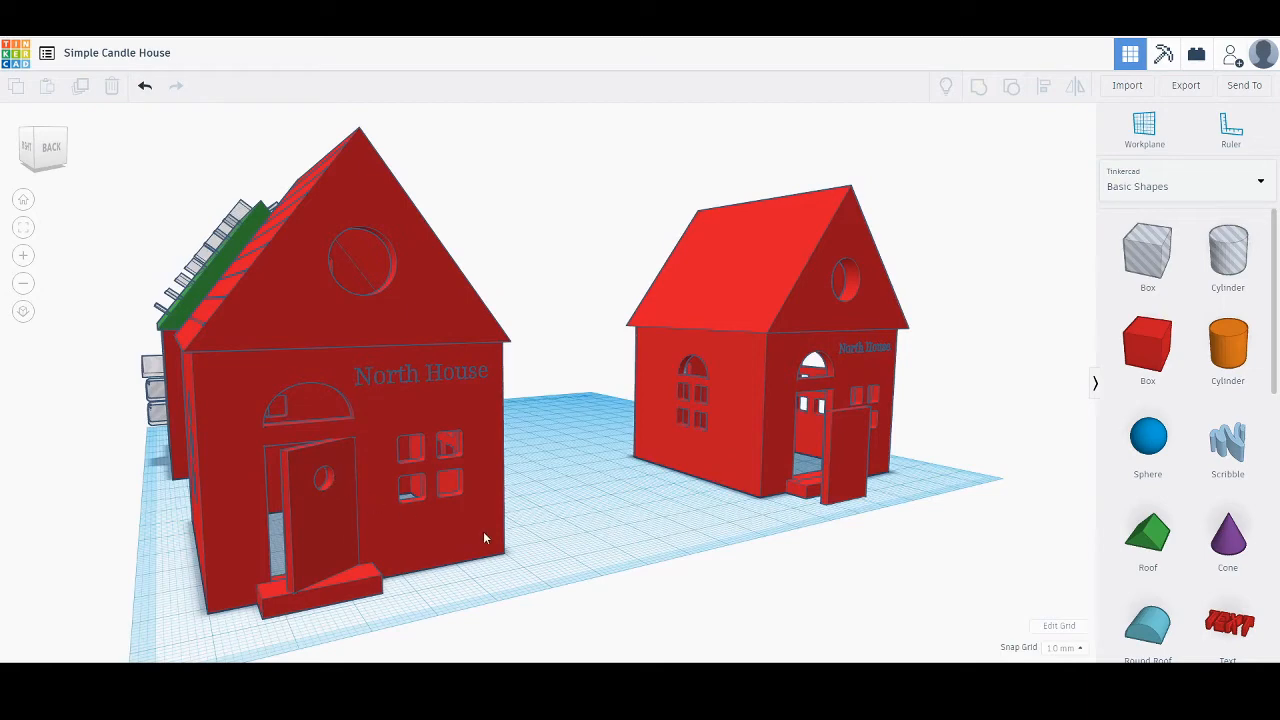
right_drag(484, 538, 563, 497)
click(1141, 145)
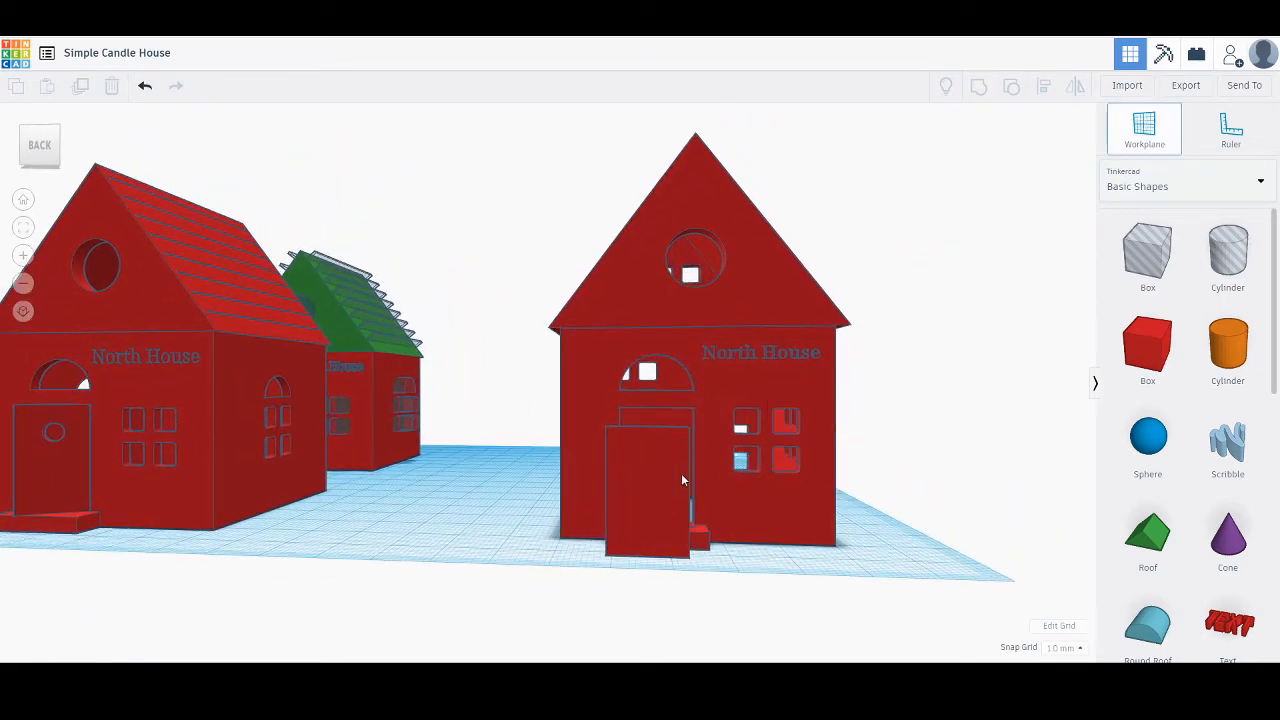
click(643, 488)
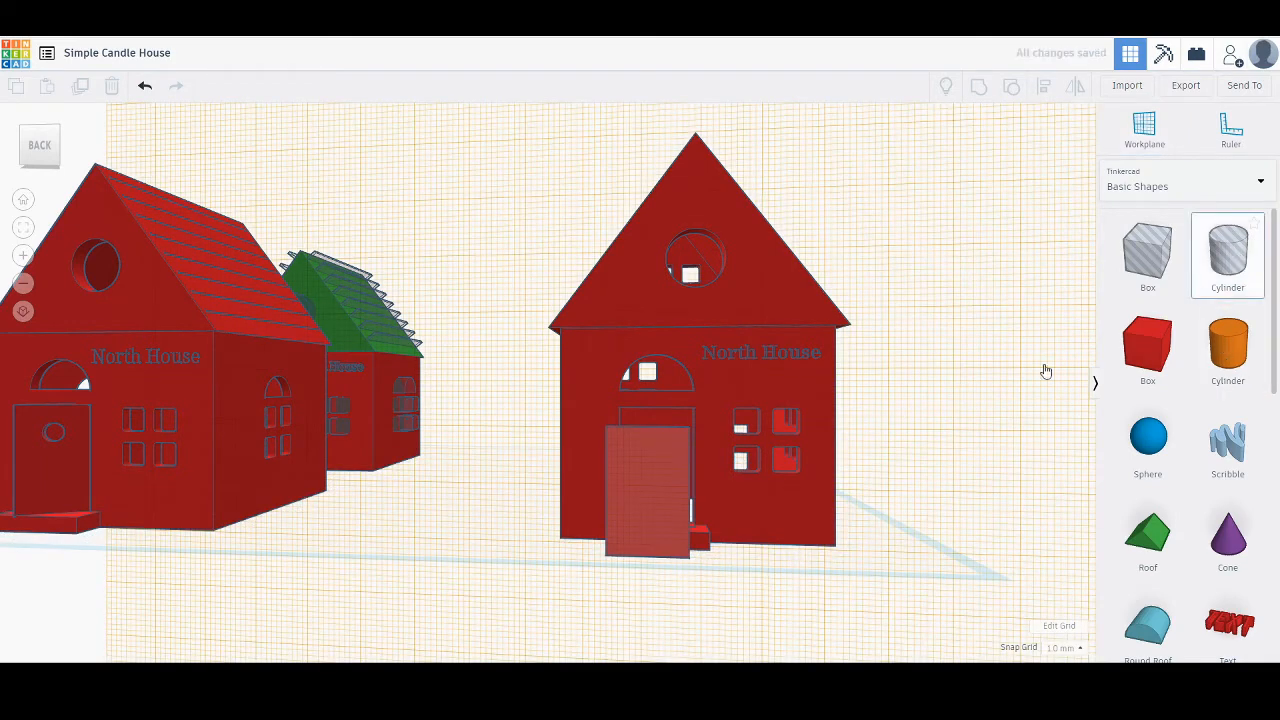
drag(1230, 264, 652, 480)
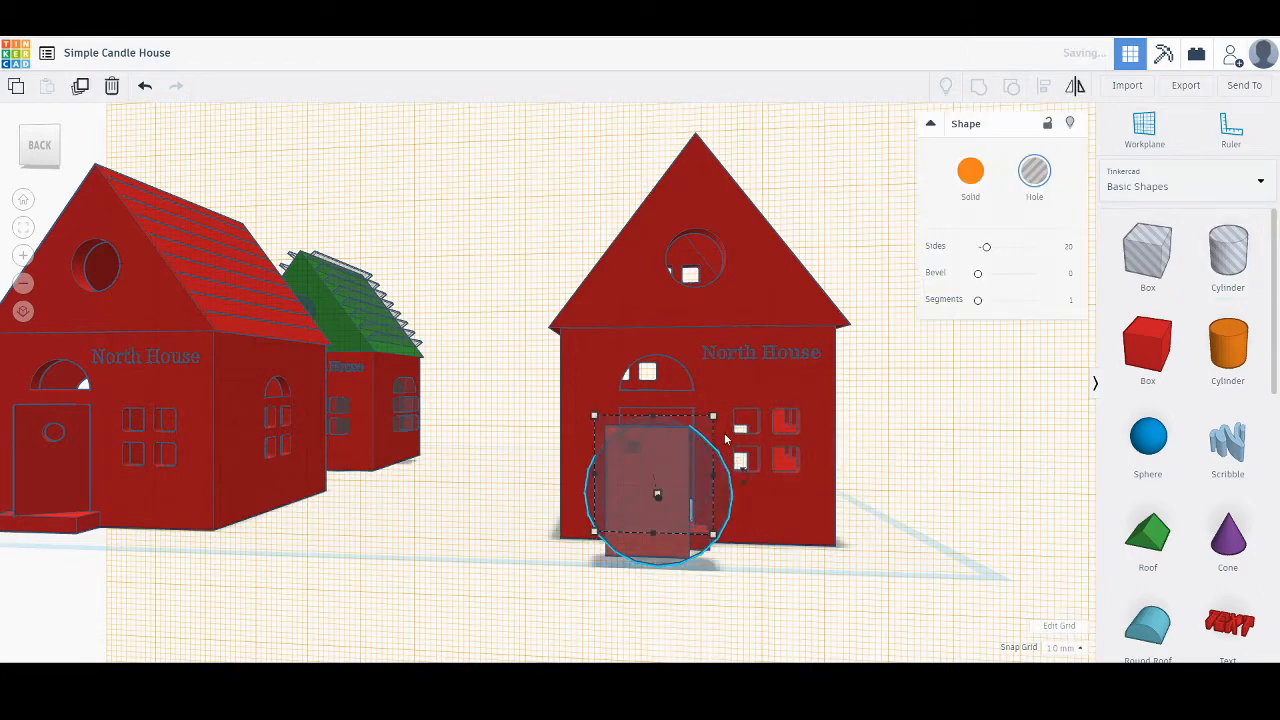
drag(702, 437, 650, 480)
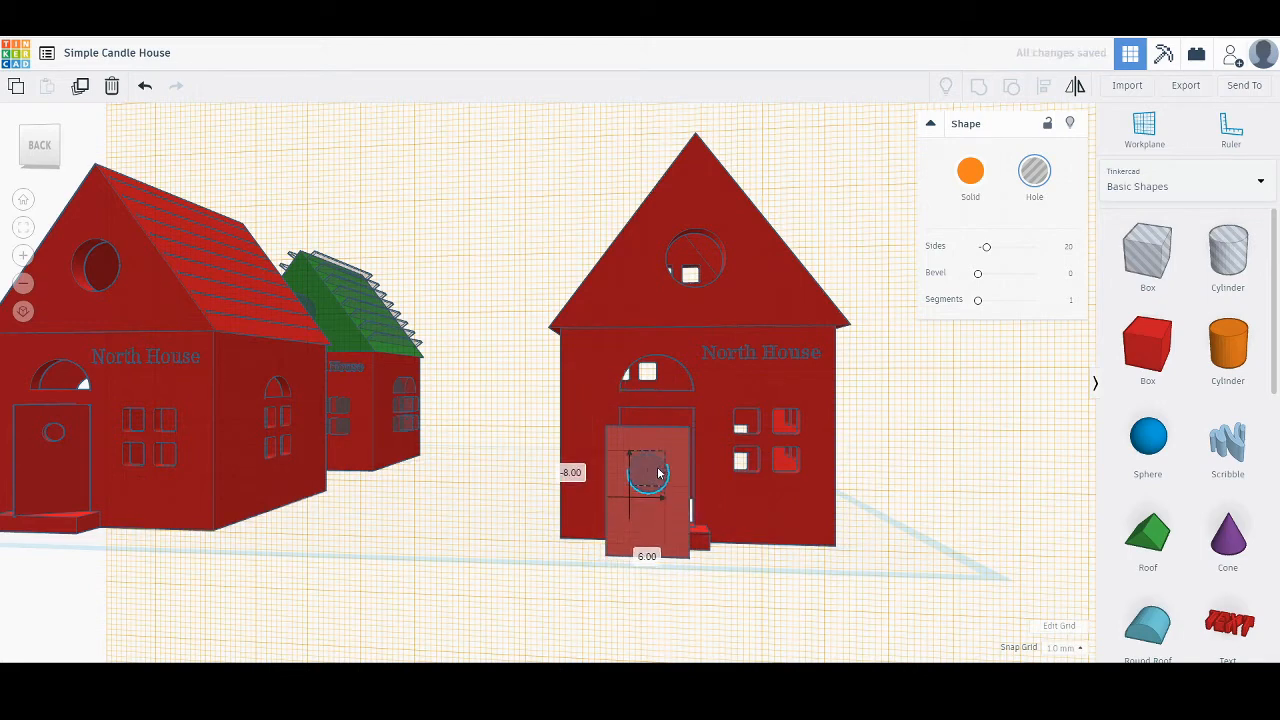
Shrink the cylinder hole slightly more and align it to the horizontal centre of the door.
click(983, 487)
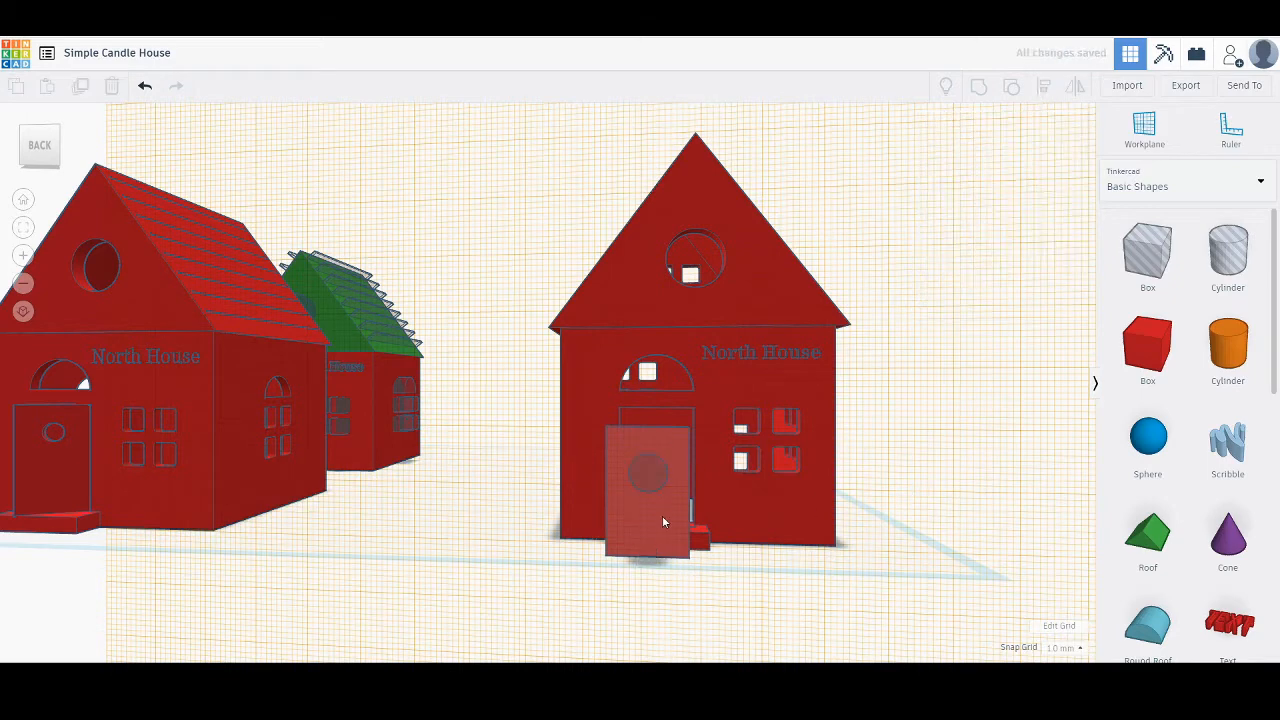
click(653, 472)
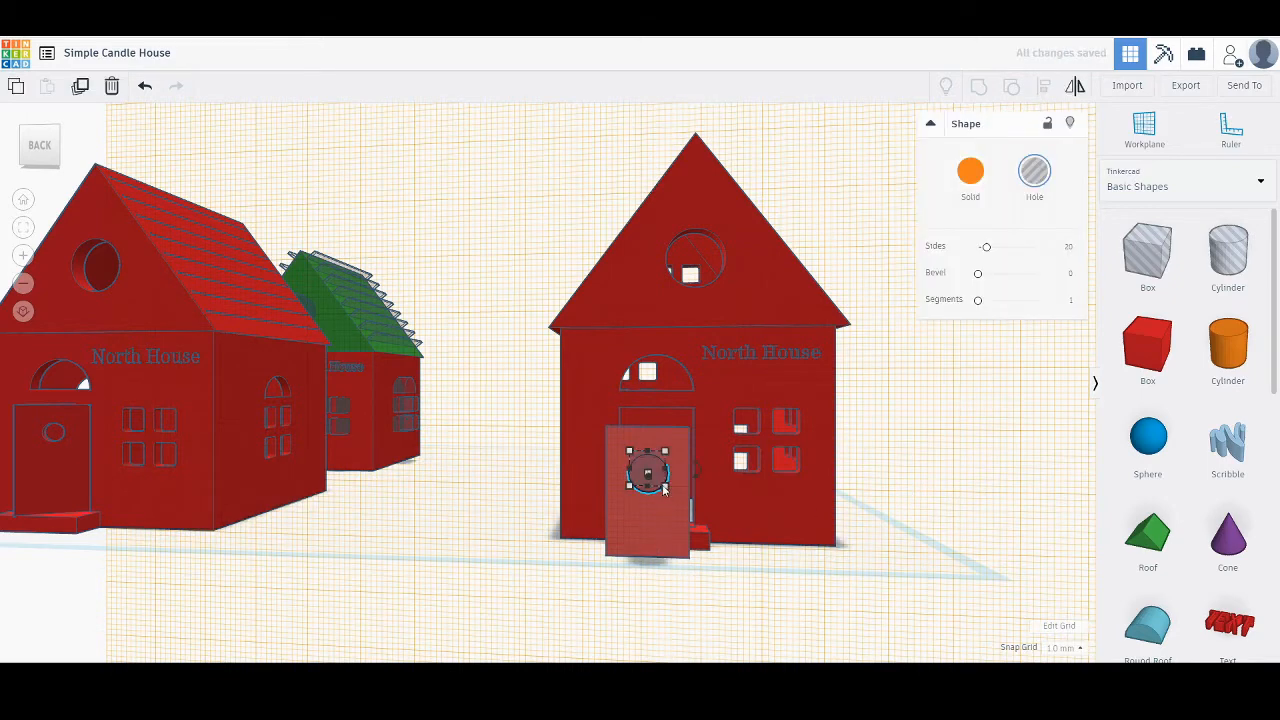
drag(663, 488, 657, 485)
click(913, 392)
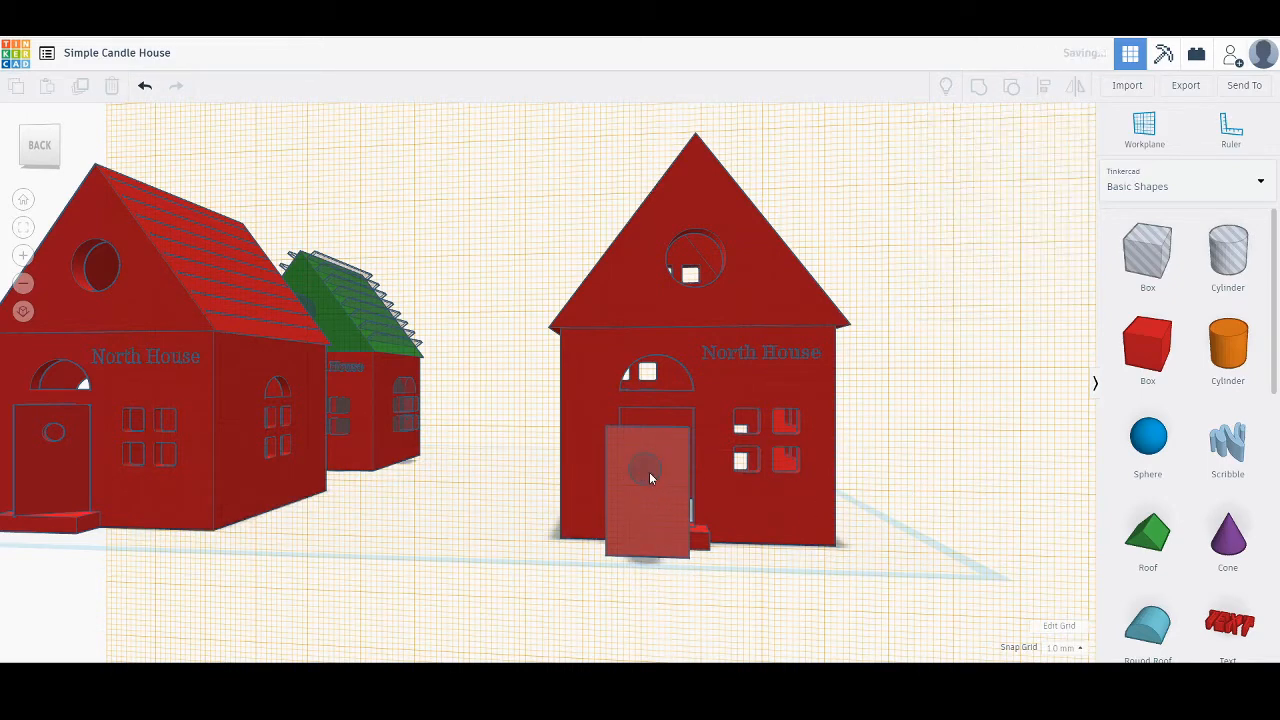
click(650, 474)
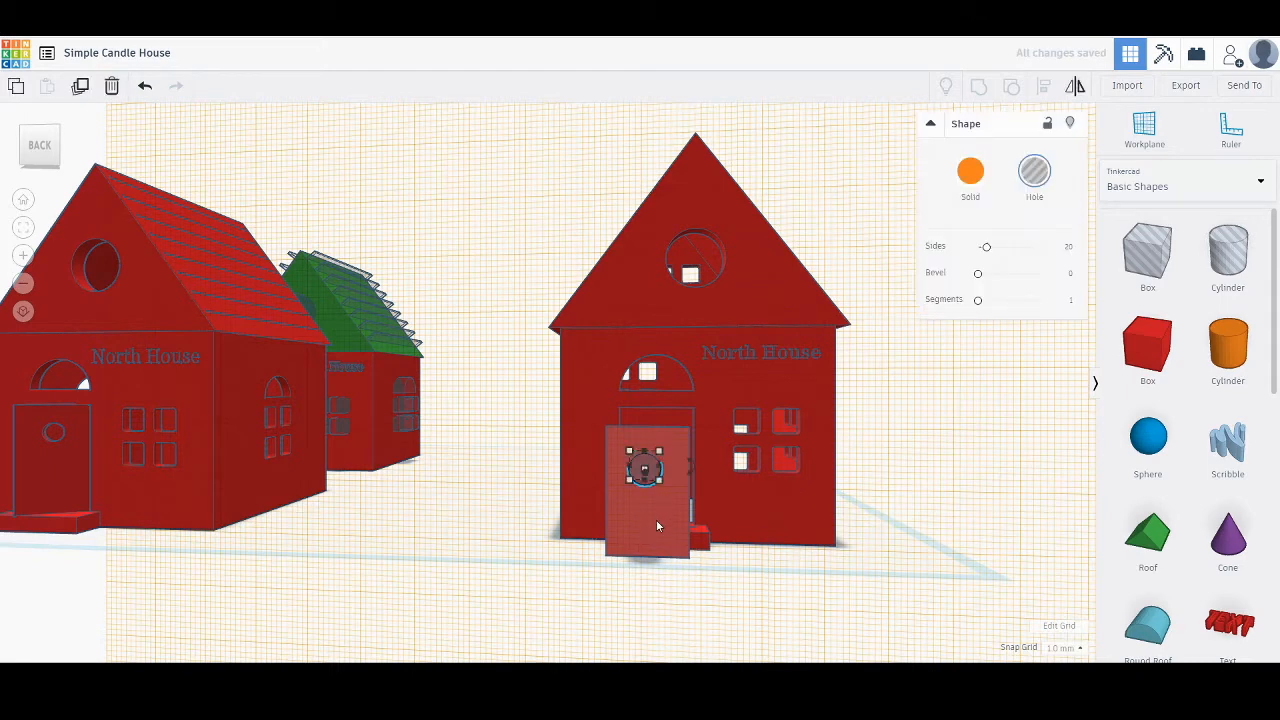
shift+click(656, 519)
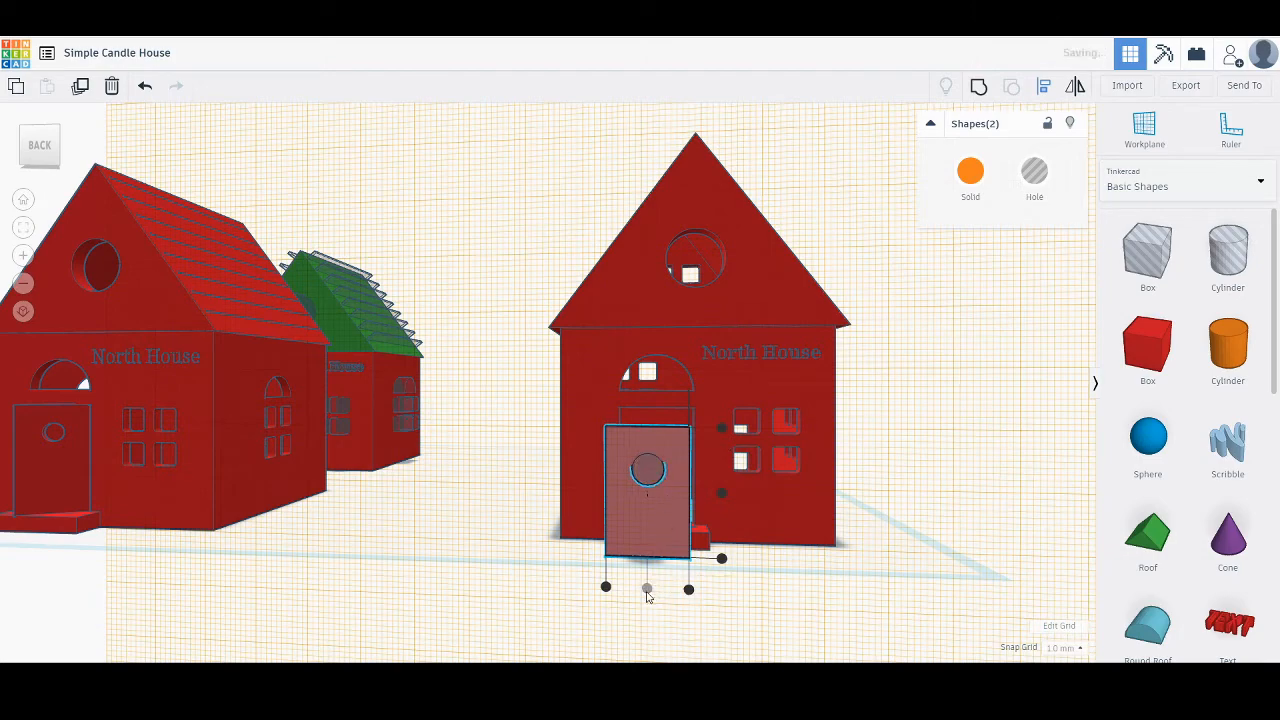
click(960, 417)
Push the cylinder hole 3 mm into the door and group both to cut the round door window.
right_drag(508, 497, 760, 462)
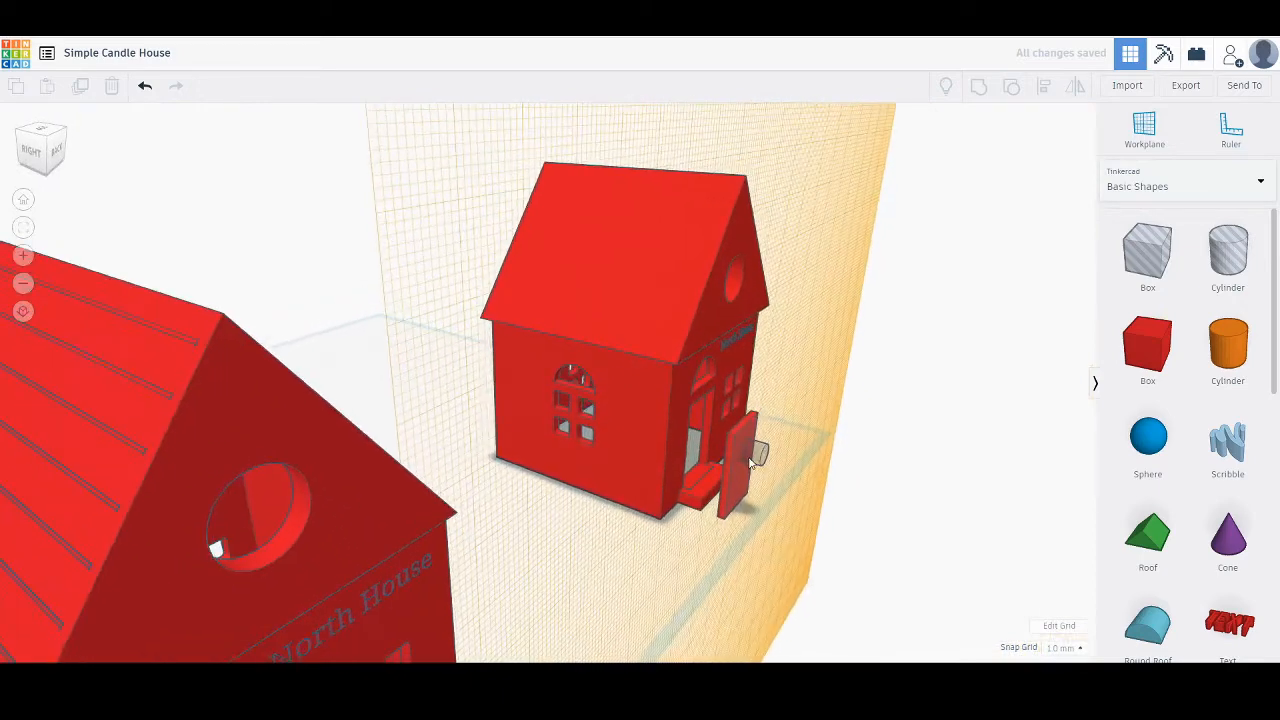
click(760, 458)
drag(796, 469, 789, 471)
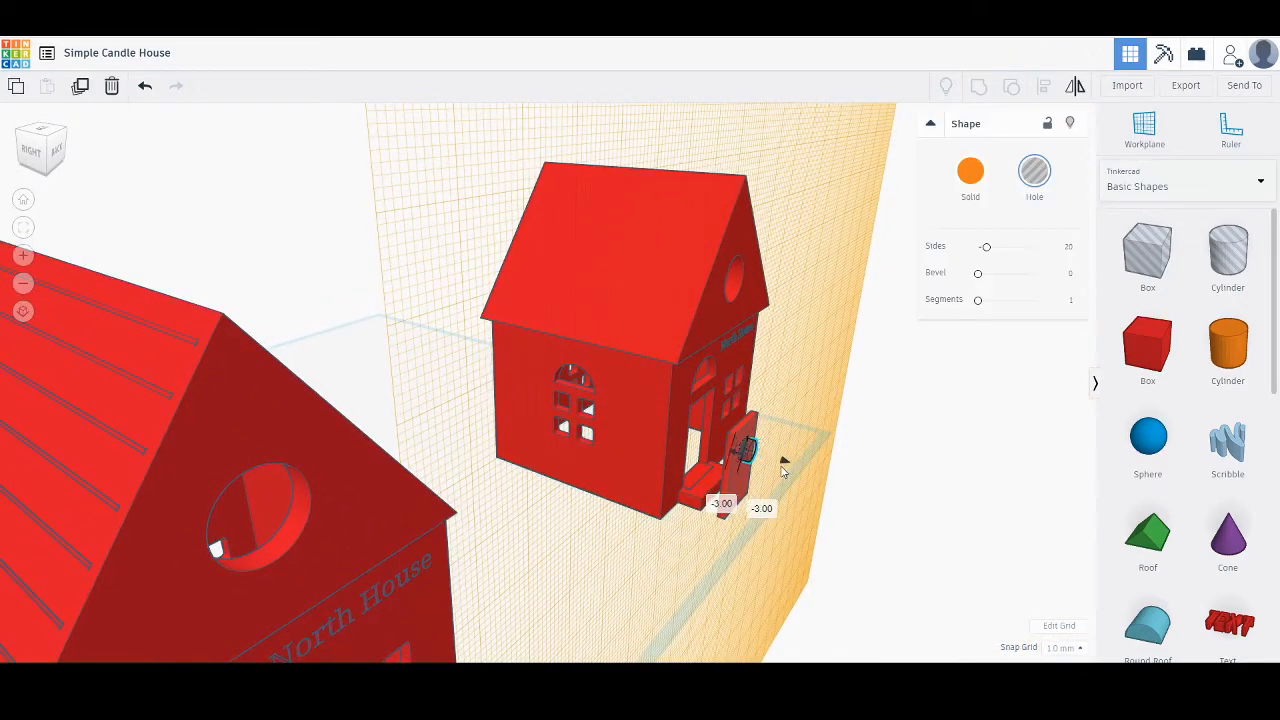
click(858, 484)
click(753, 456)
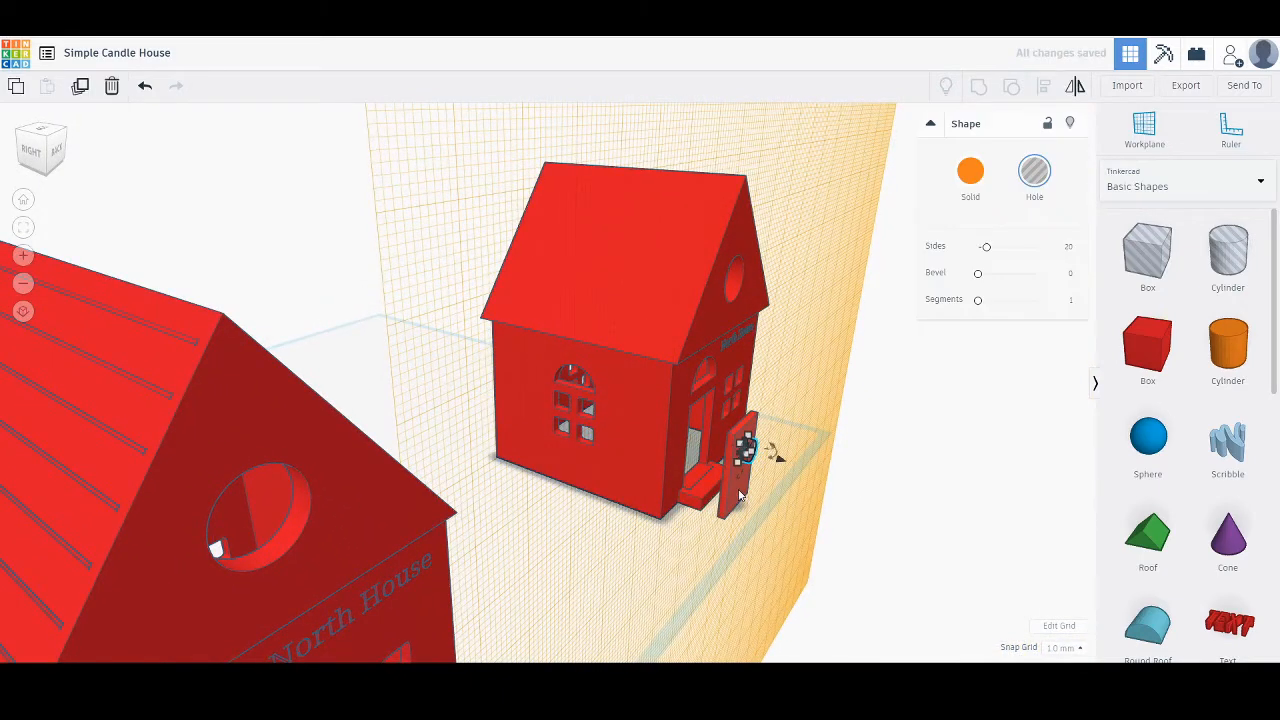
shift+click(748, 449)
click(980, 91)
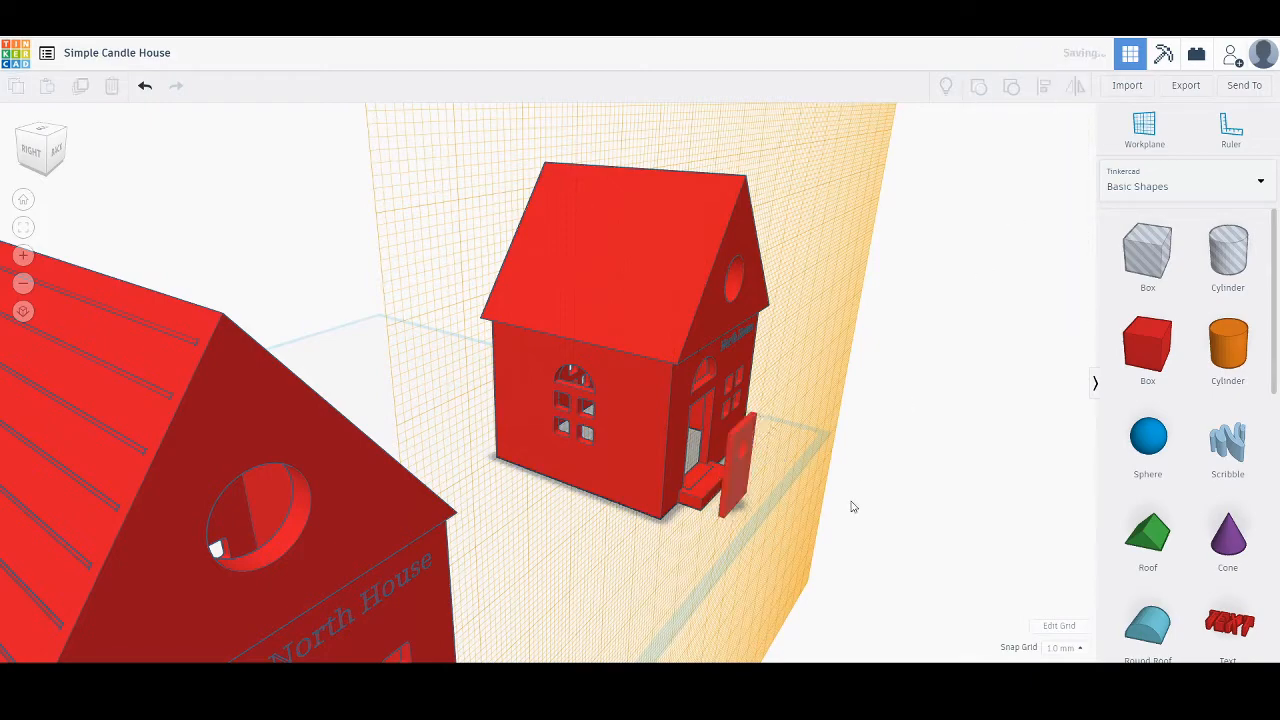
click(889, 498)
Return to the default ground workplane.
right_drag(889, 498, 703, 507)
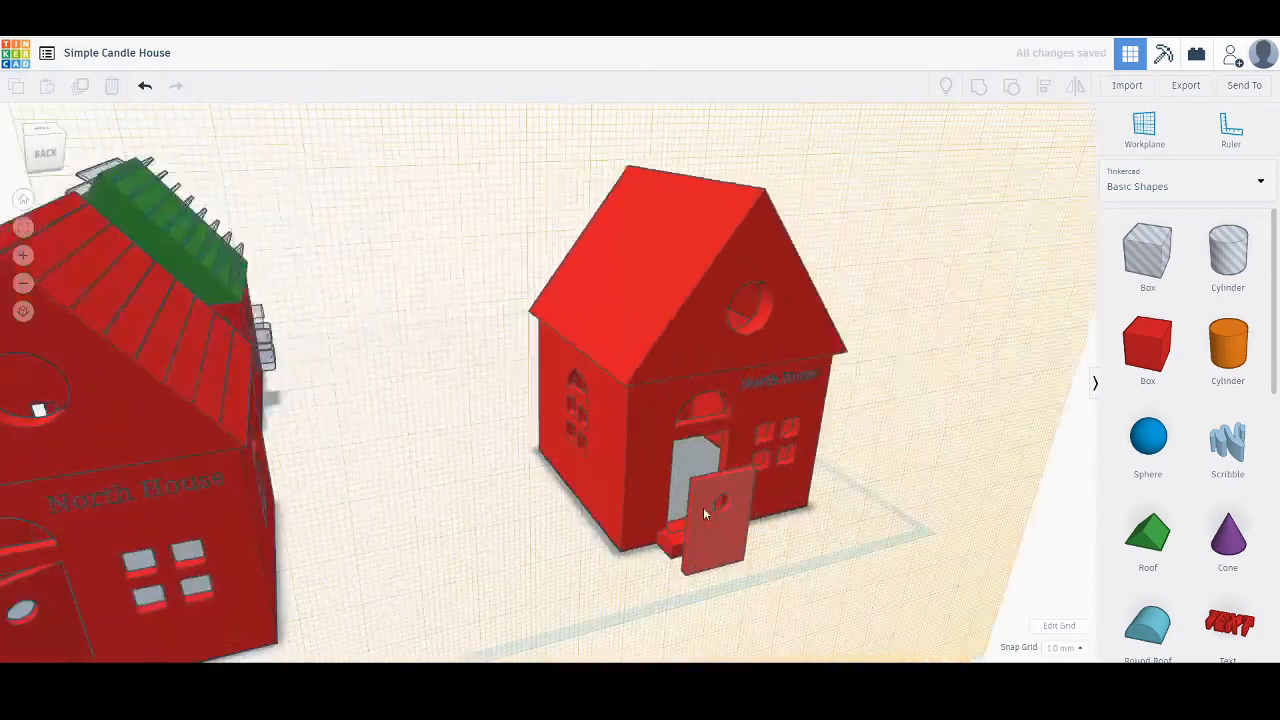
click(1144, 128)
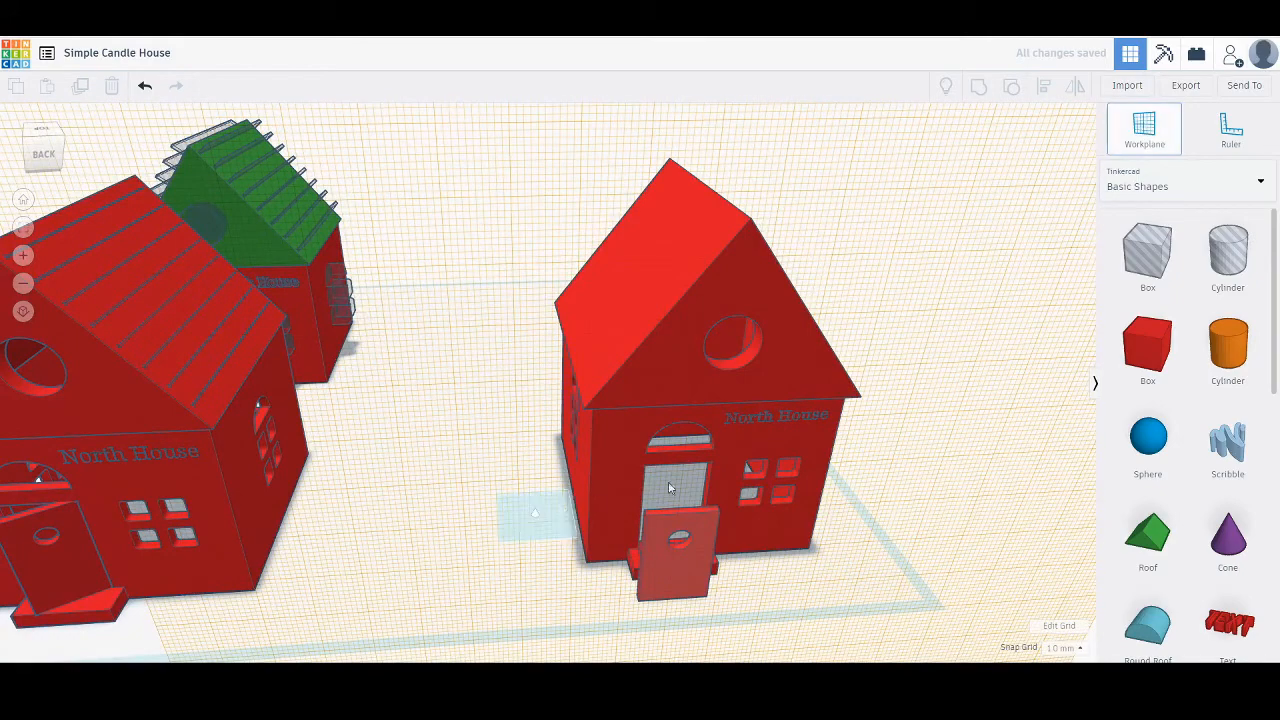
scroll(737, 480, down, 5)
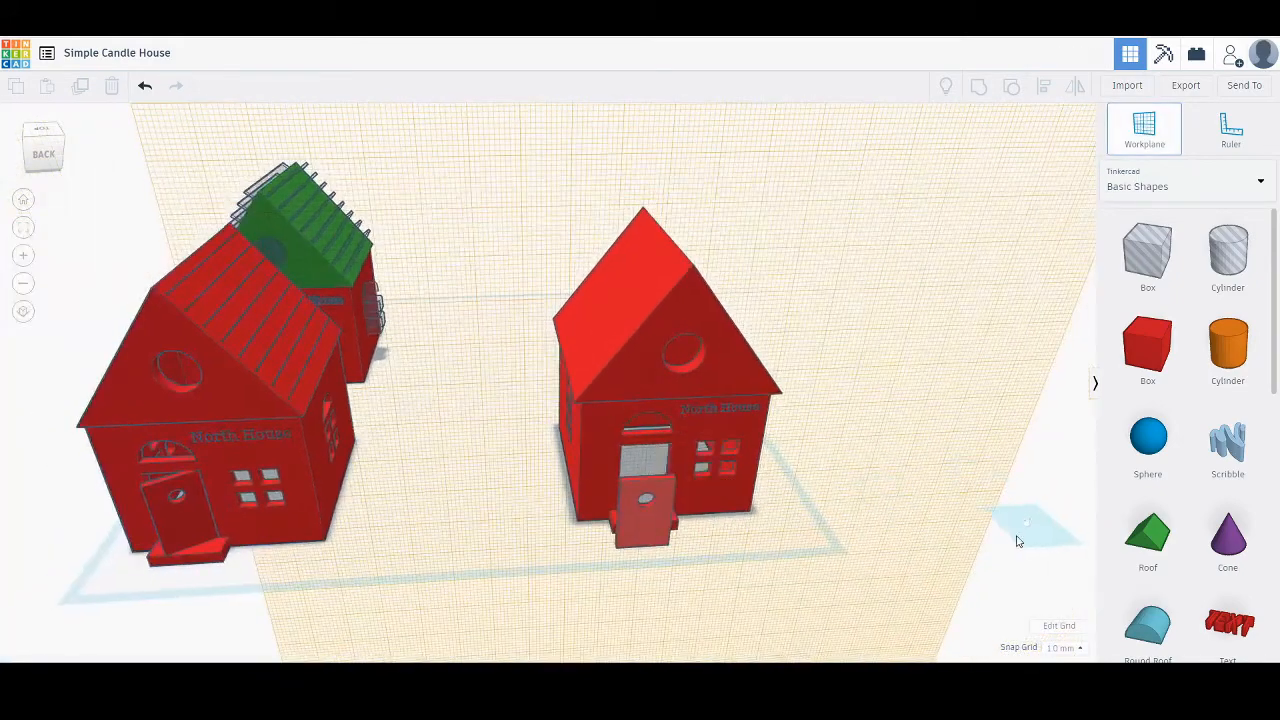
click(1016, 532)
Raise the door 3 mm to lift it toward doorstep height.
scroll(667, 536, up, 5)
middle_drag(663, 534, 584, 462)
scroll(630, 470, up, 3)
click(718, 500)
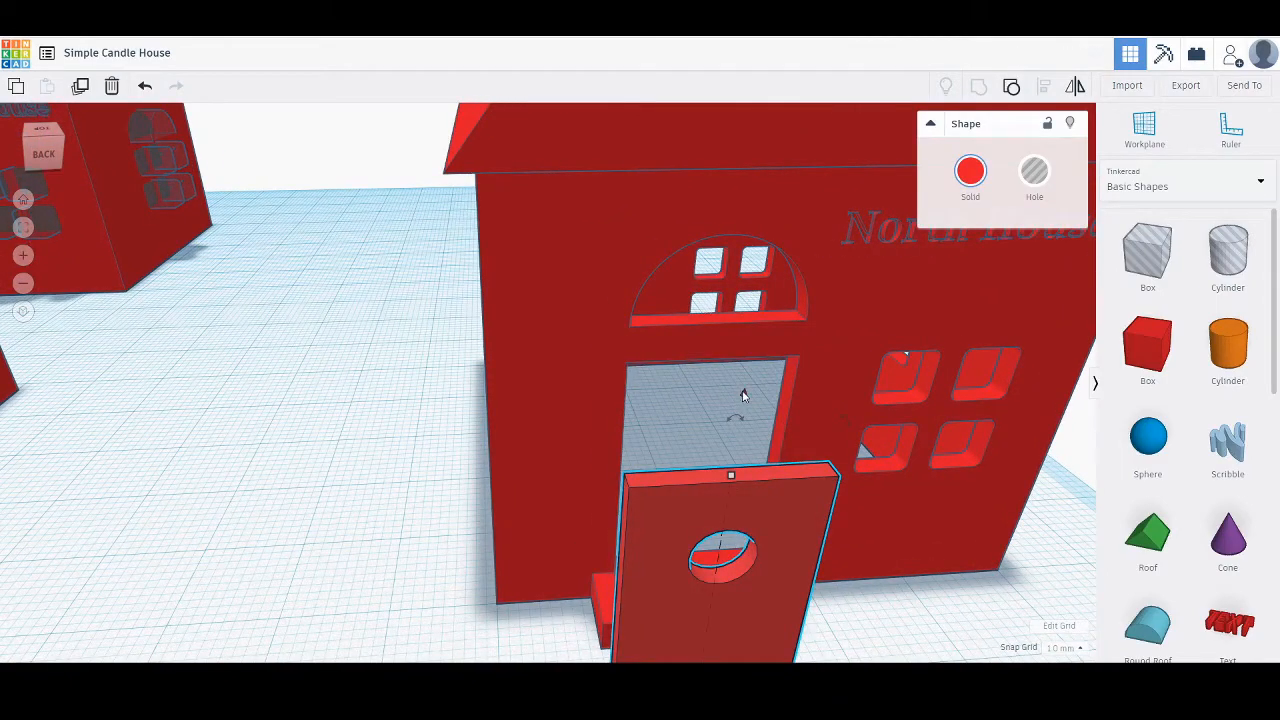
drag(743, 395, 741, 355)
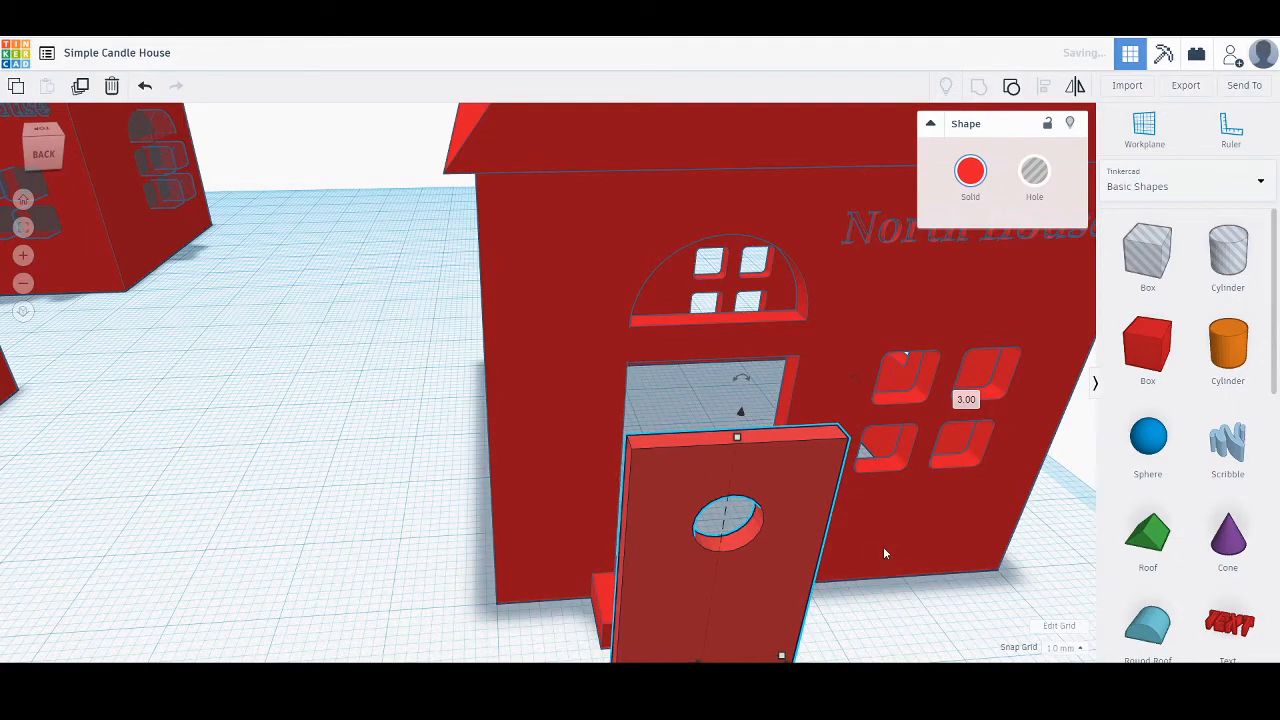
Move the door back in small nudges over the doorstep until it sits in the house's doorway opening.
right_drag(886, 551, 811, 503)
key(Up)
key(Up)
key(Up)
key(Up)
key(Up)
key(Up)
key(Up)
key(Up)
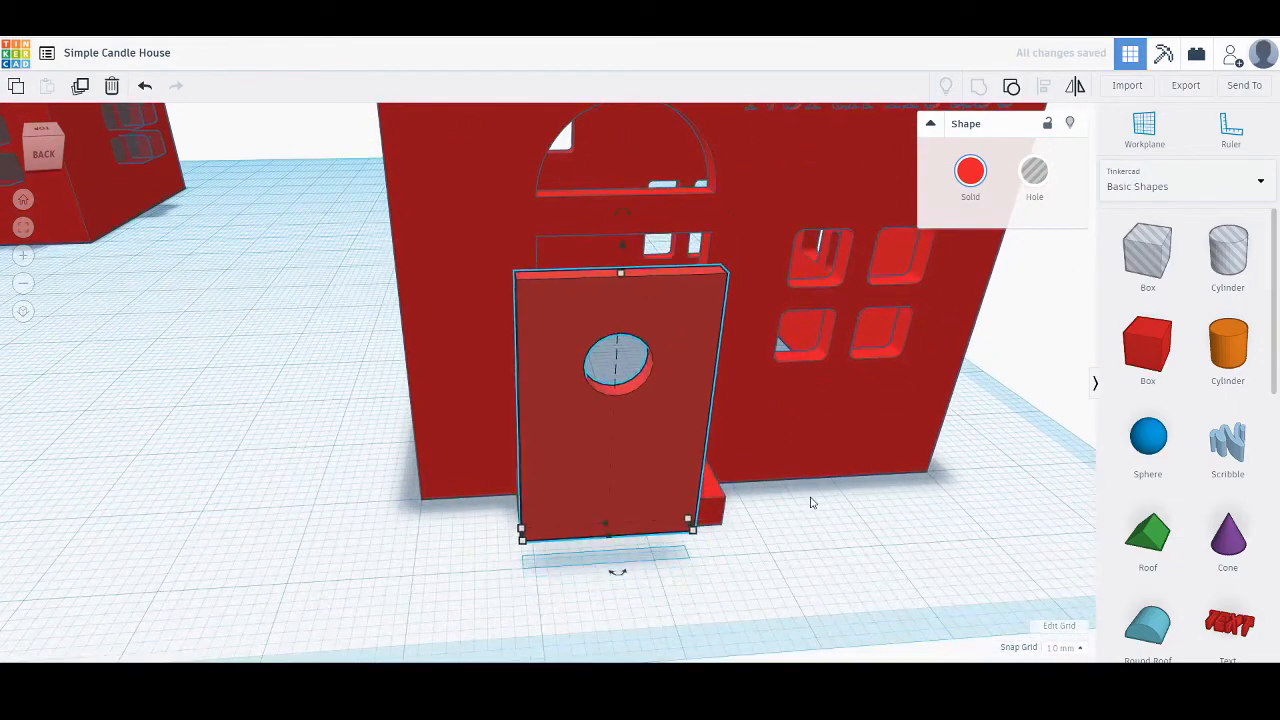
key(Up)
key(Up)
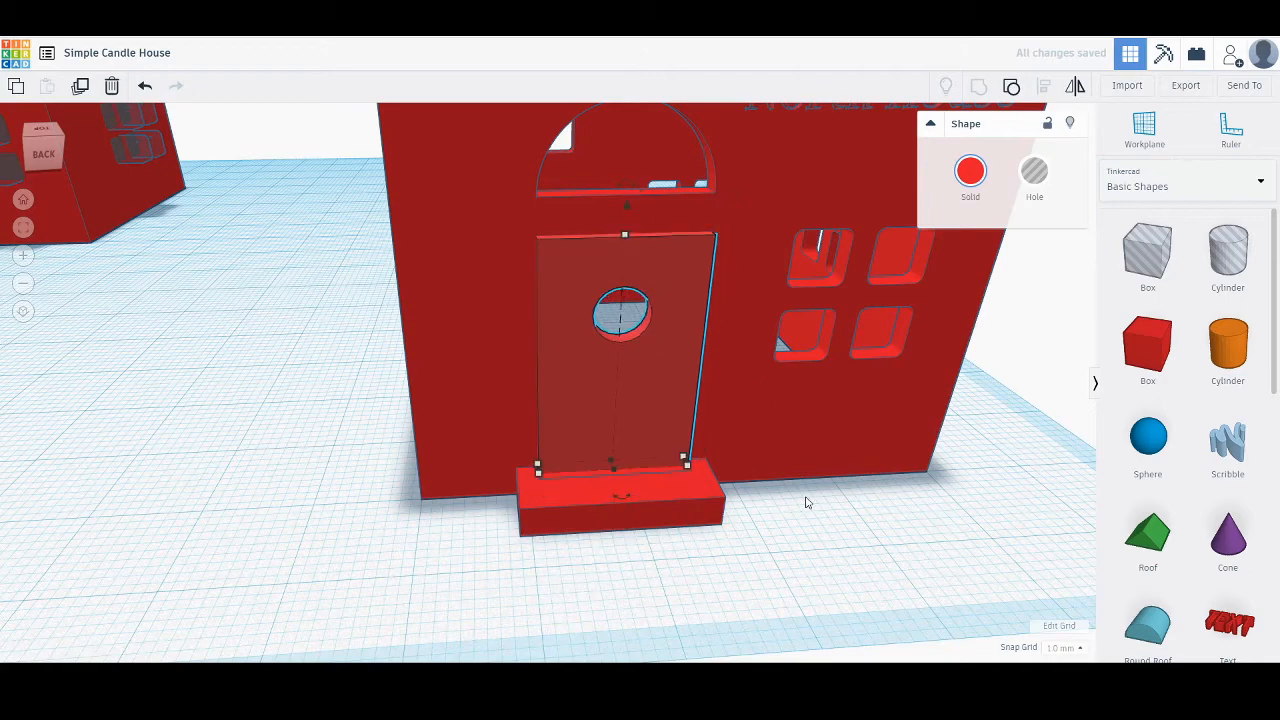
Test the door's sideways fit in the opening and nudge it one more step back, flush with the wall.
key(Right)
key(Left)
right_drag(817, 503, 824, 549)
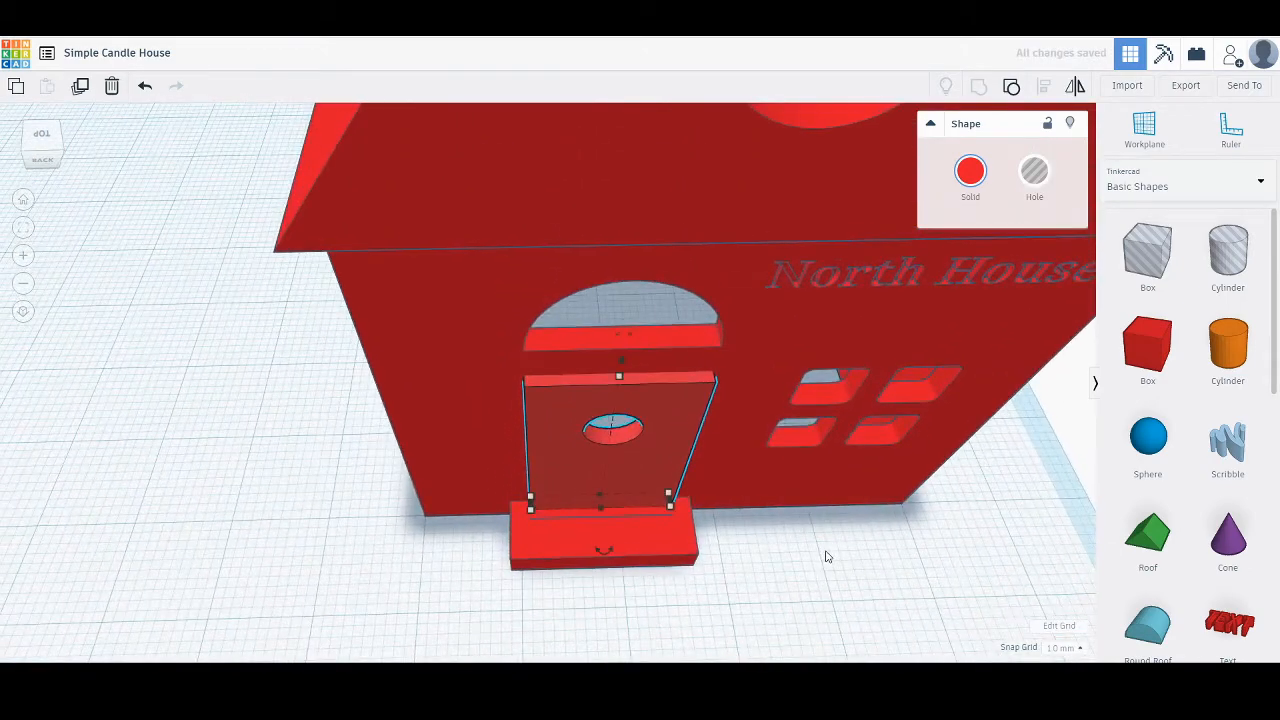
key(Up)
key(Right)
key(Left)
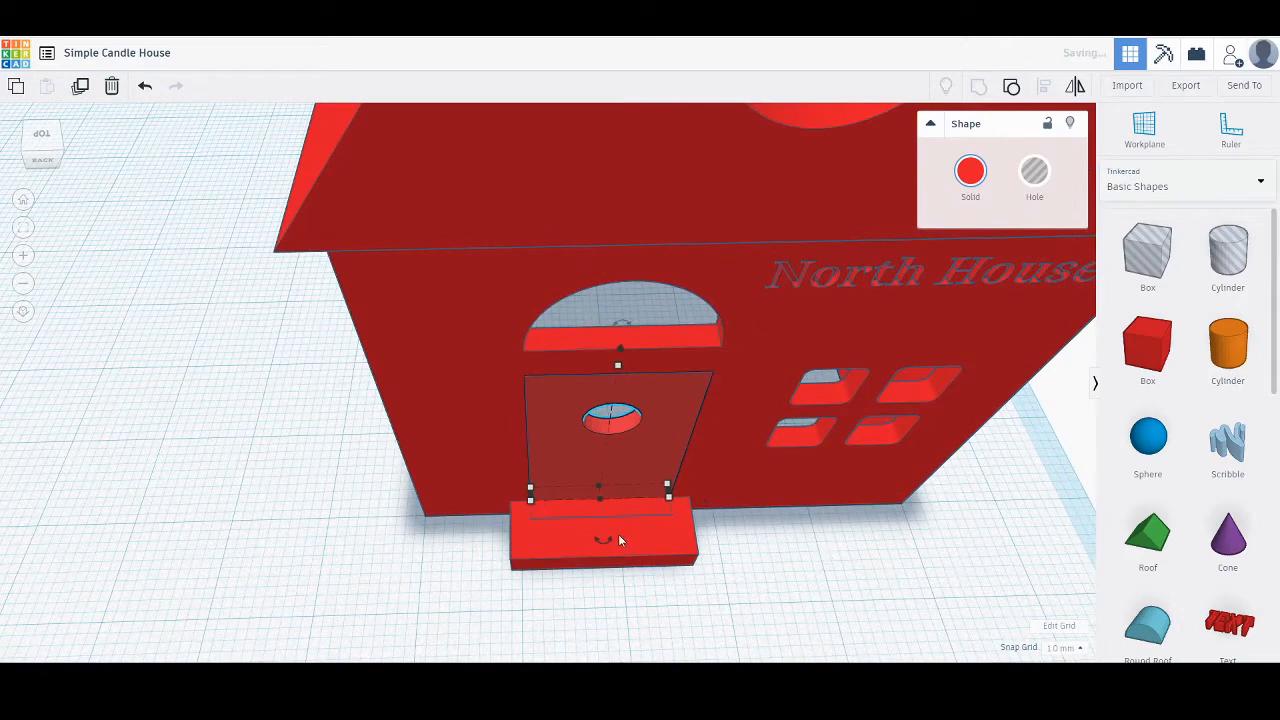
Rotate the door about its vertical axis so it stands partly open in the doorway.
drag(606, 539, 710, 590)
right_drag(771, 614, 883, 574)
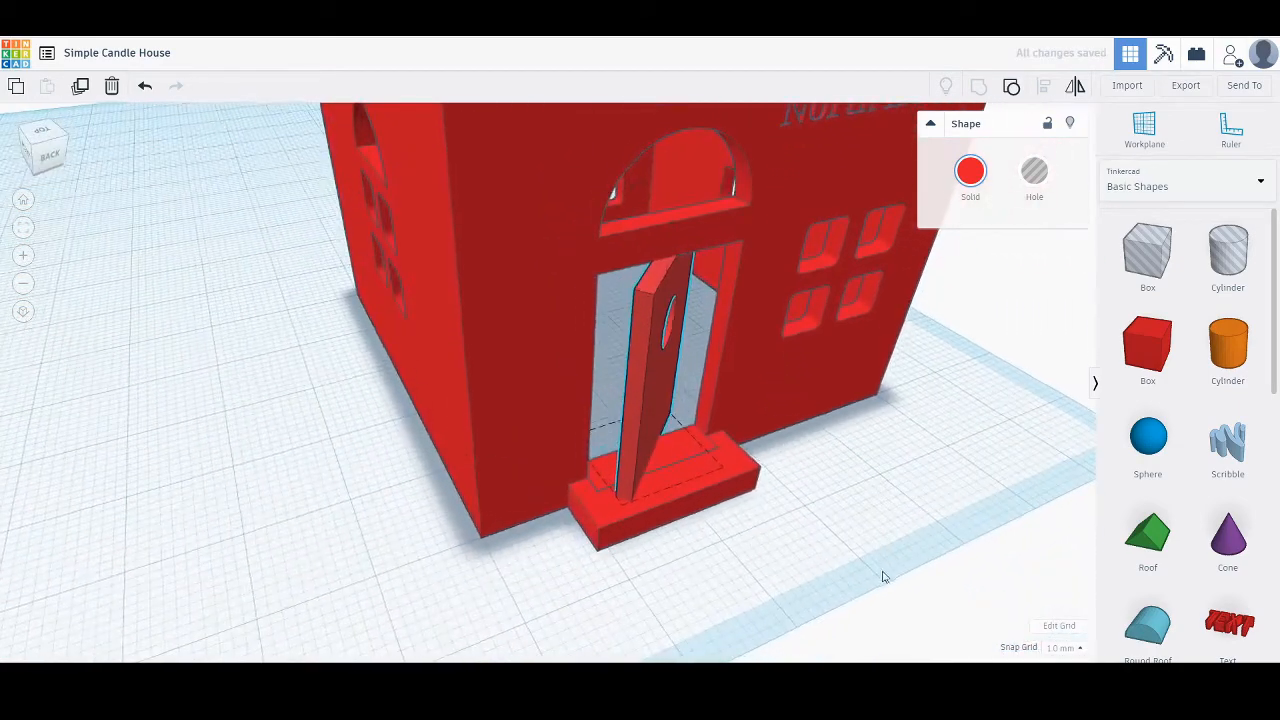
drag(701, 521, 716, 537)
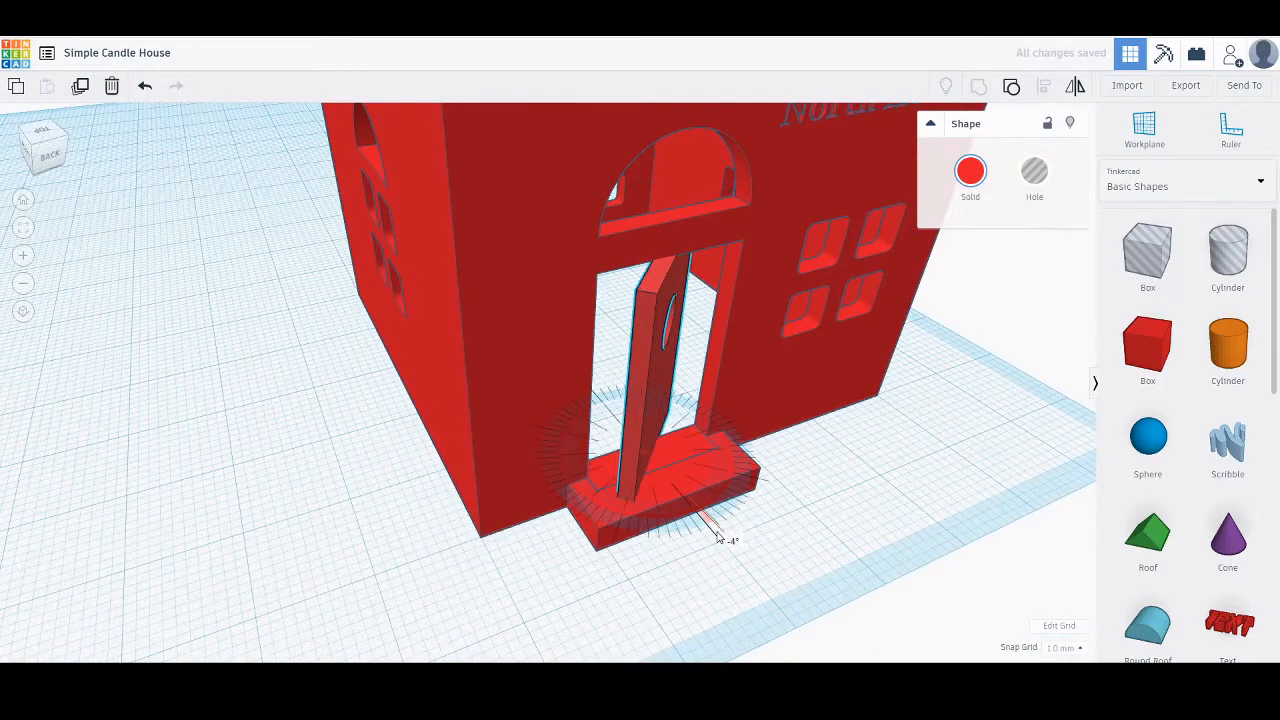
right_drag(846, 496, 697, 346)
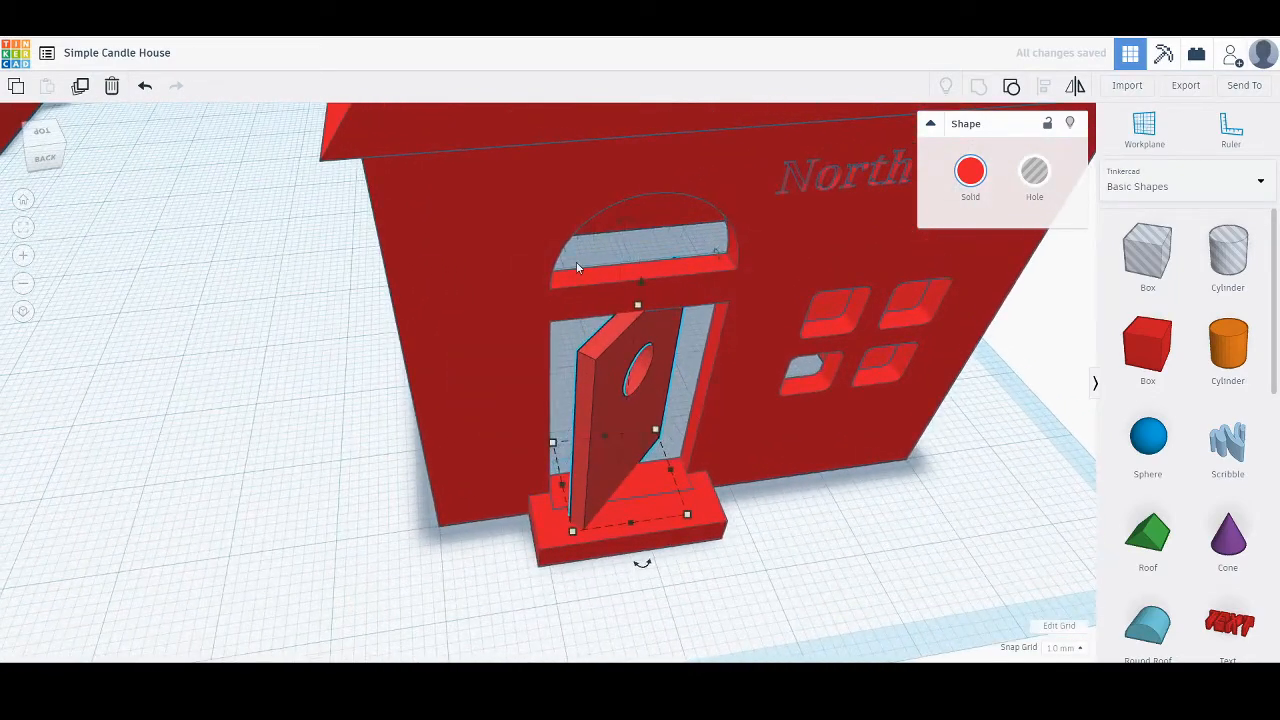
Nudge the open door outward and slightly sideways so its hinge edge meets the doorway's window-side jamb.
click(337, 409)
click(603, 406)
key(Down)
key(Down)
key(Down)
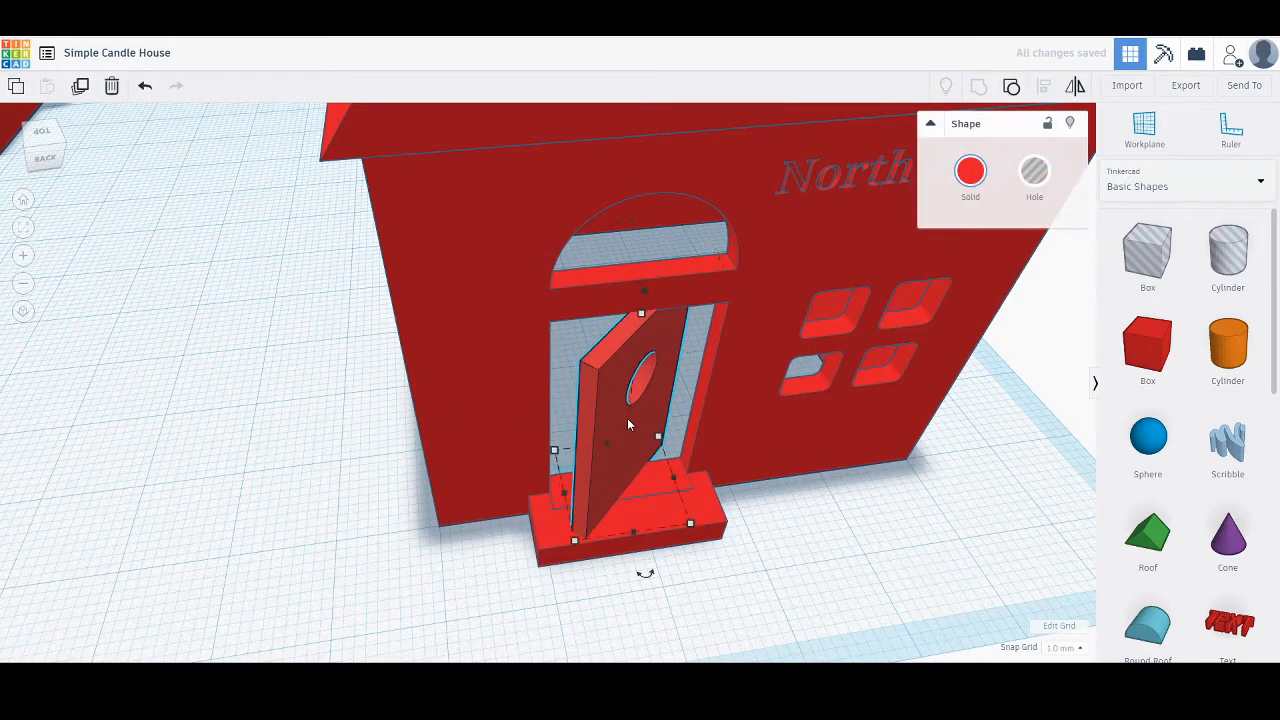
key(Down)
key(Down)
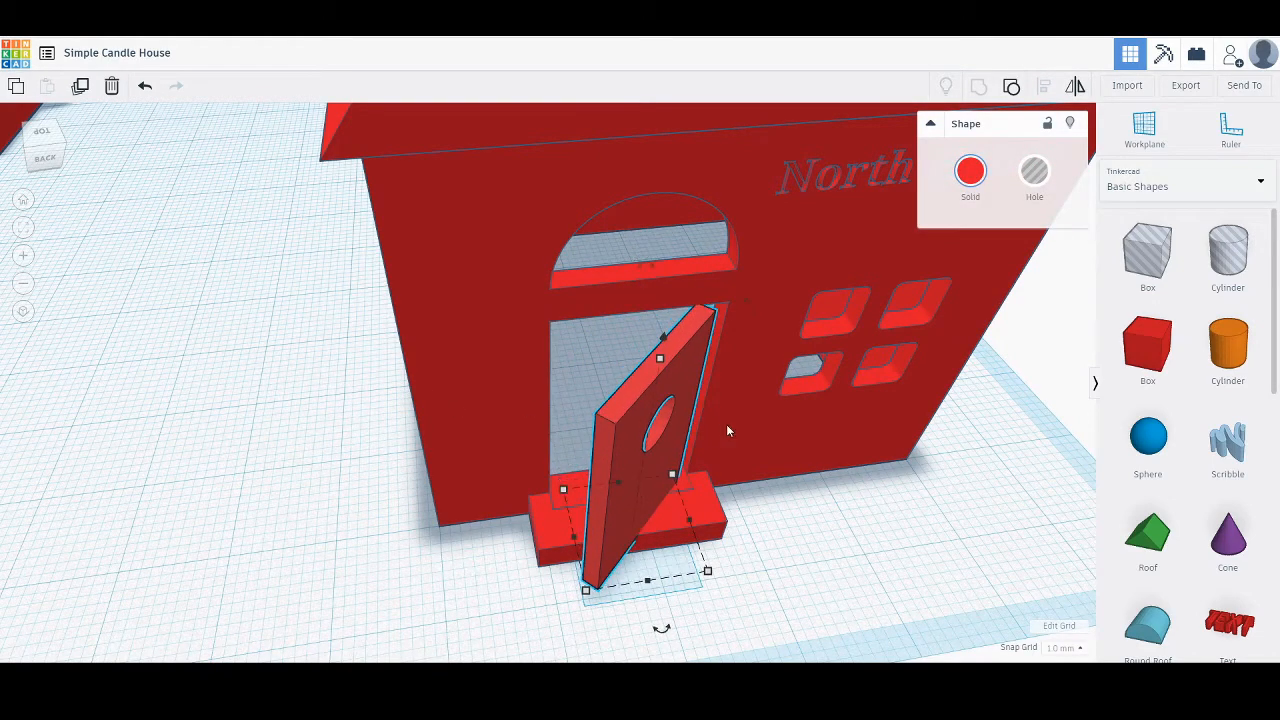
key(Right)
key(Up)
right_drag(816, 550, 676, 436)
scroll(684, 525, up, 3)
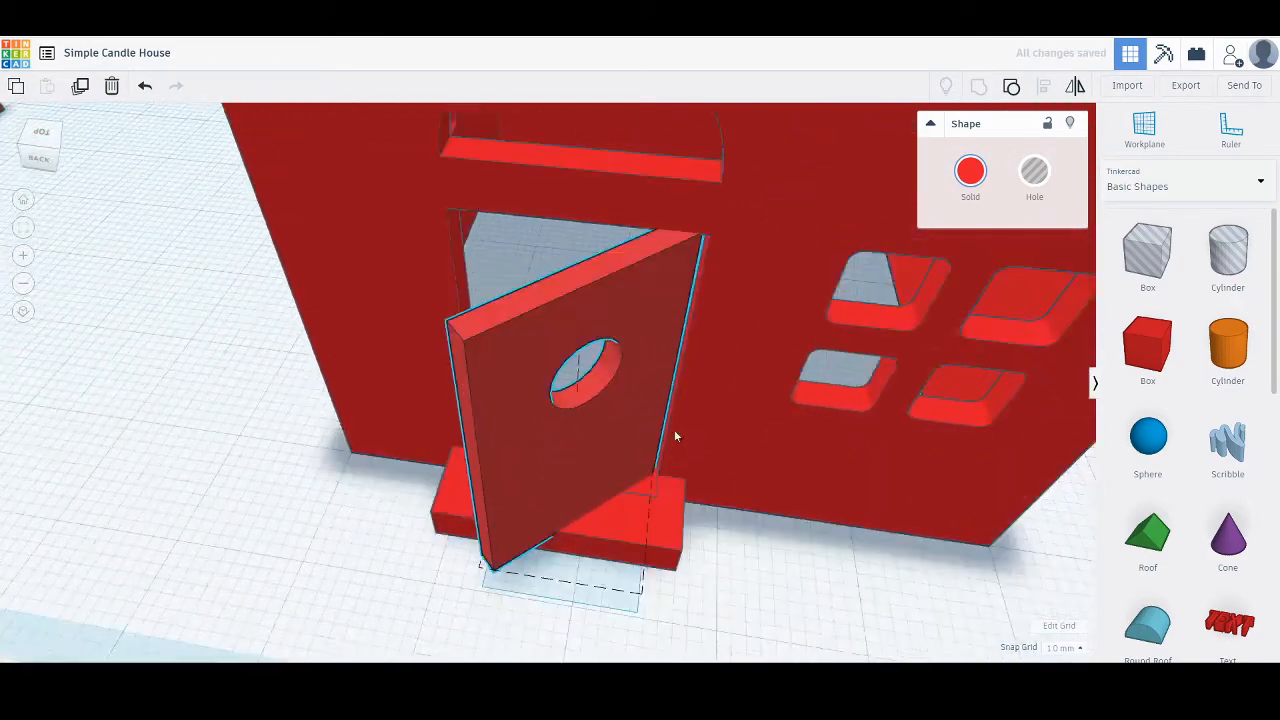
Set the snap grid to 0.5 mm and nudge the door's hinge edge toward the jamb from inside the house.
click(1068, 648)
click(1060, 566)
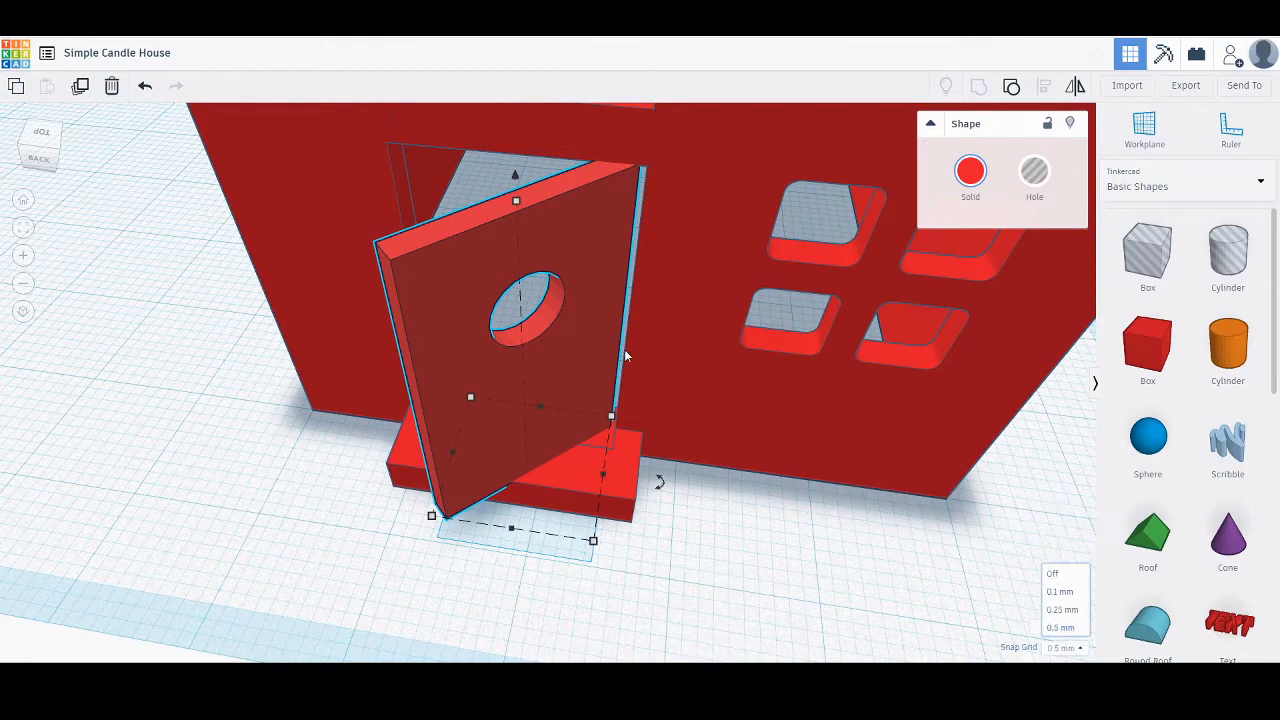
right_drag(625, 354, 145, 411)
middle_drag(548, 351, 505, 460)
scroll(467, 353, up, 2)
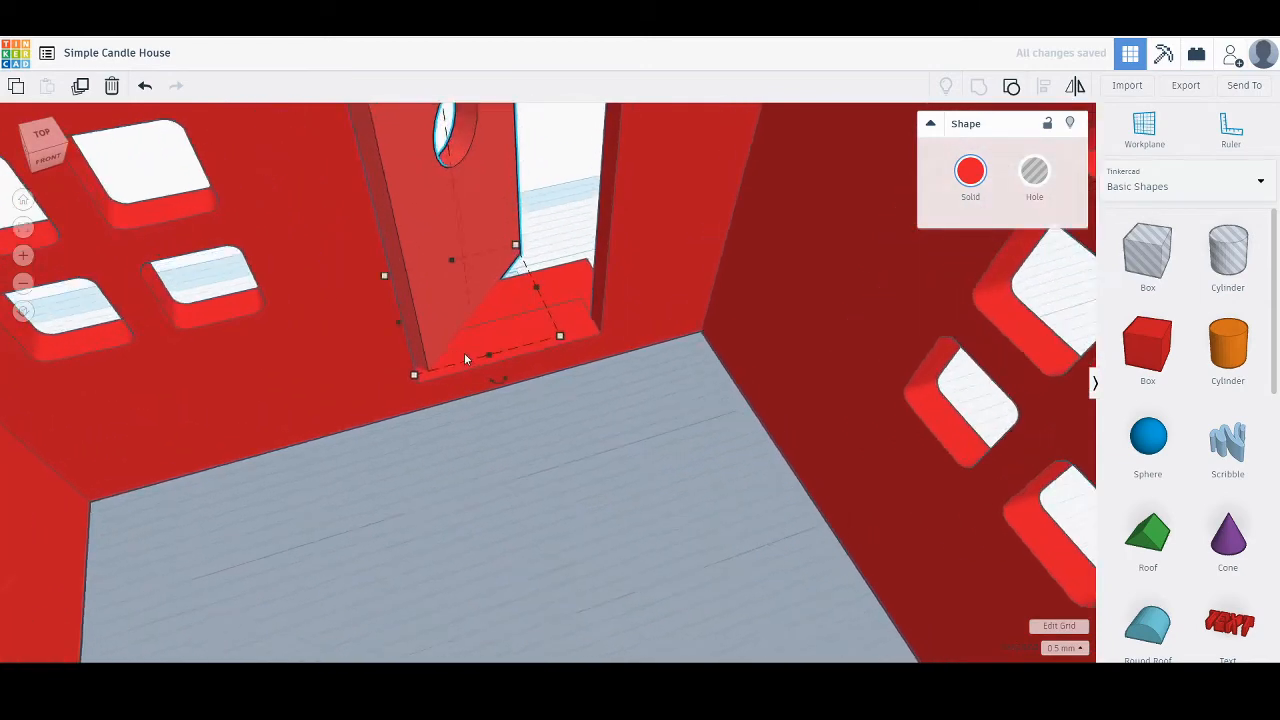
key(Down)
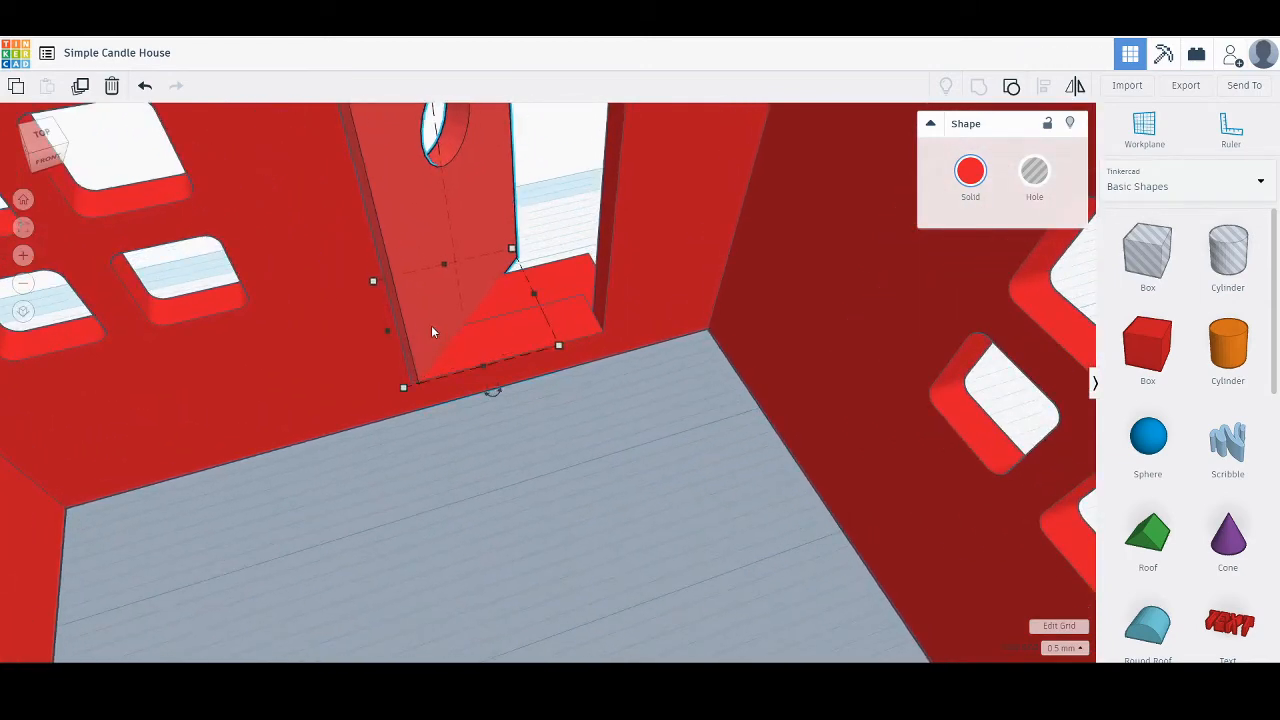
key(Left)
click(632, 441)
right_drag(632, 441, 523, 273)
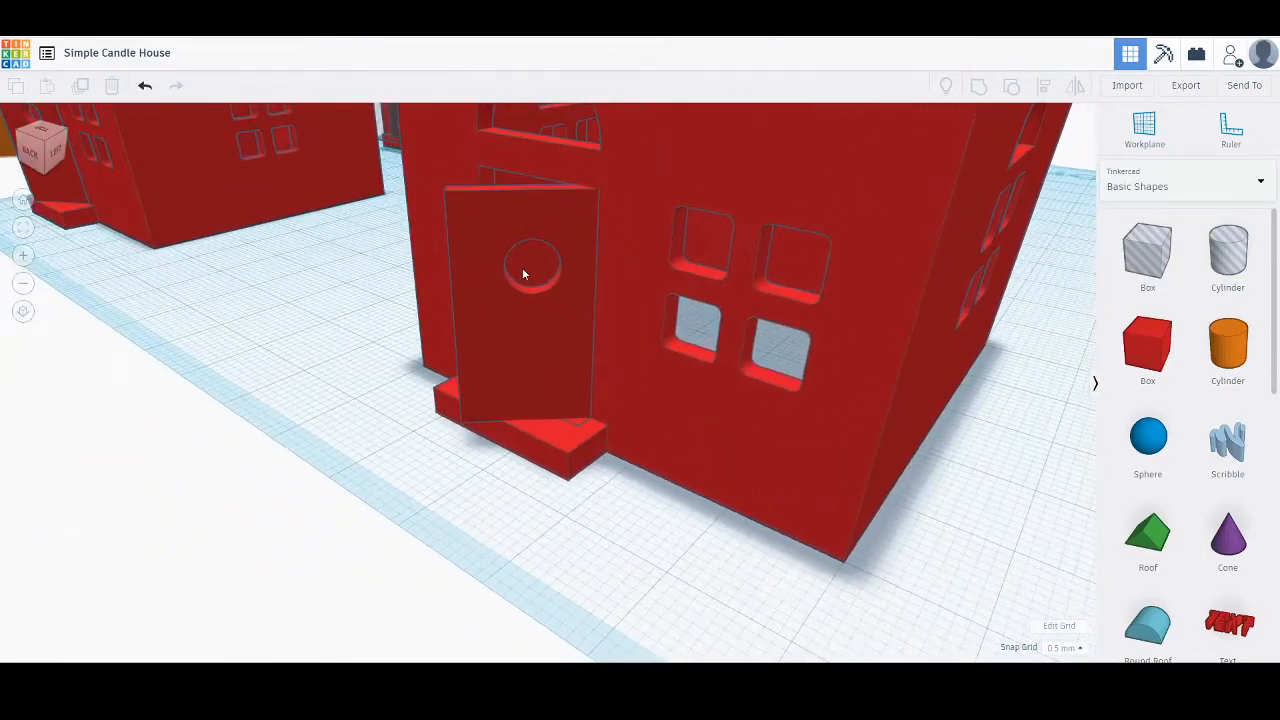
Nudge the open door one step sideways and two steps toward the wall in 0.5 mm increments.
click(510, 325)
key(f)
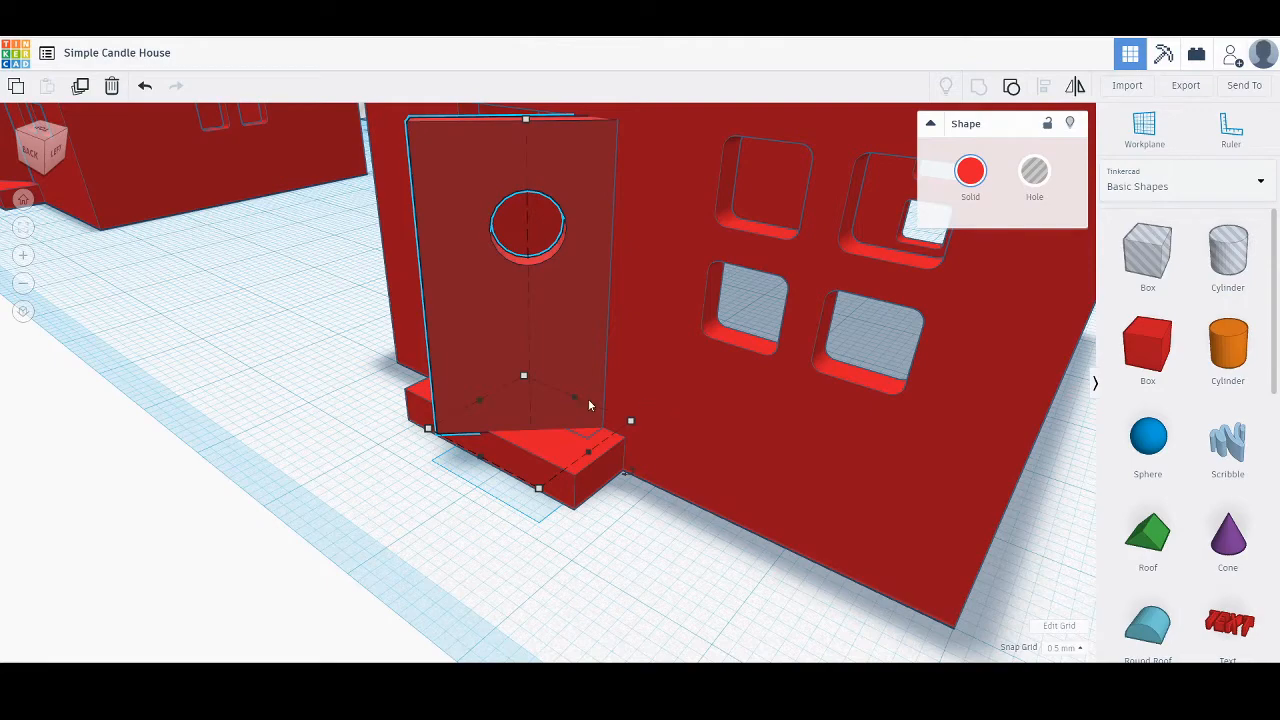
right_drag(546, 380, 536, 435)
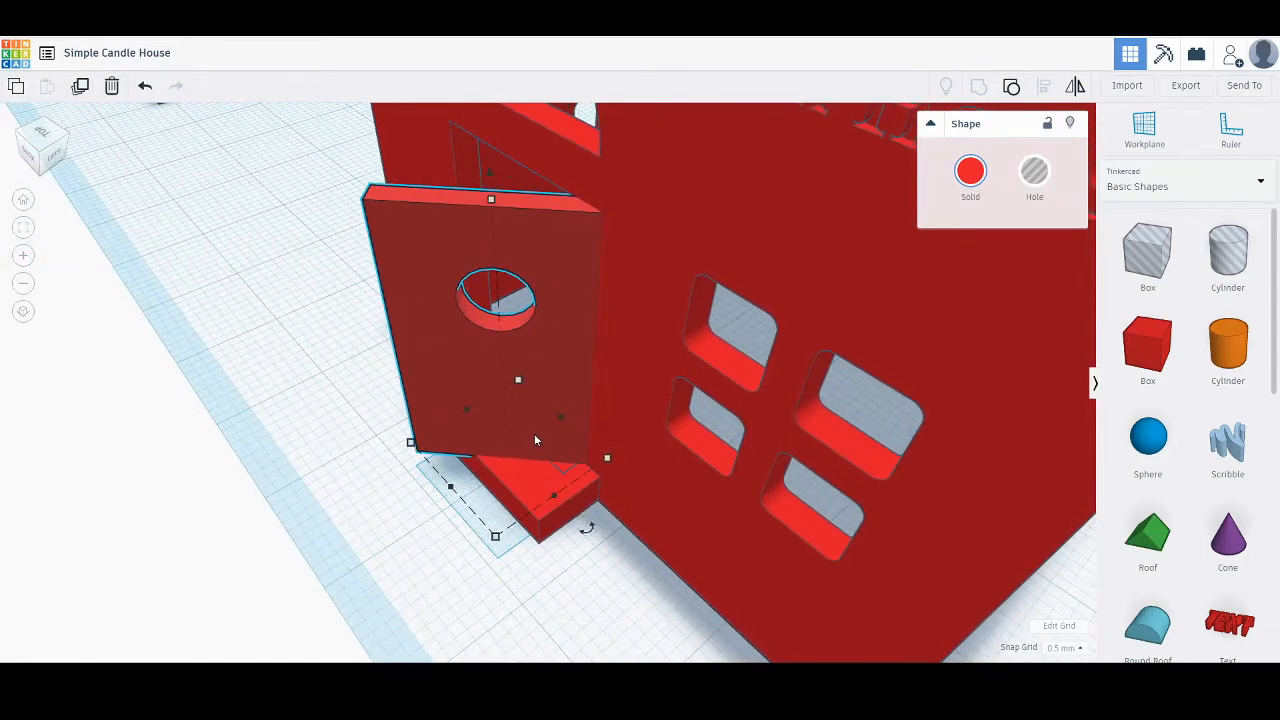
key(Left)
key(Up)
key(Up)
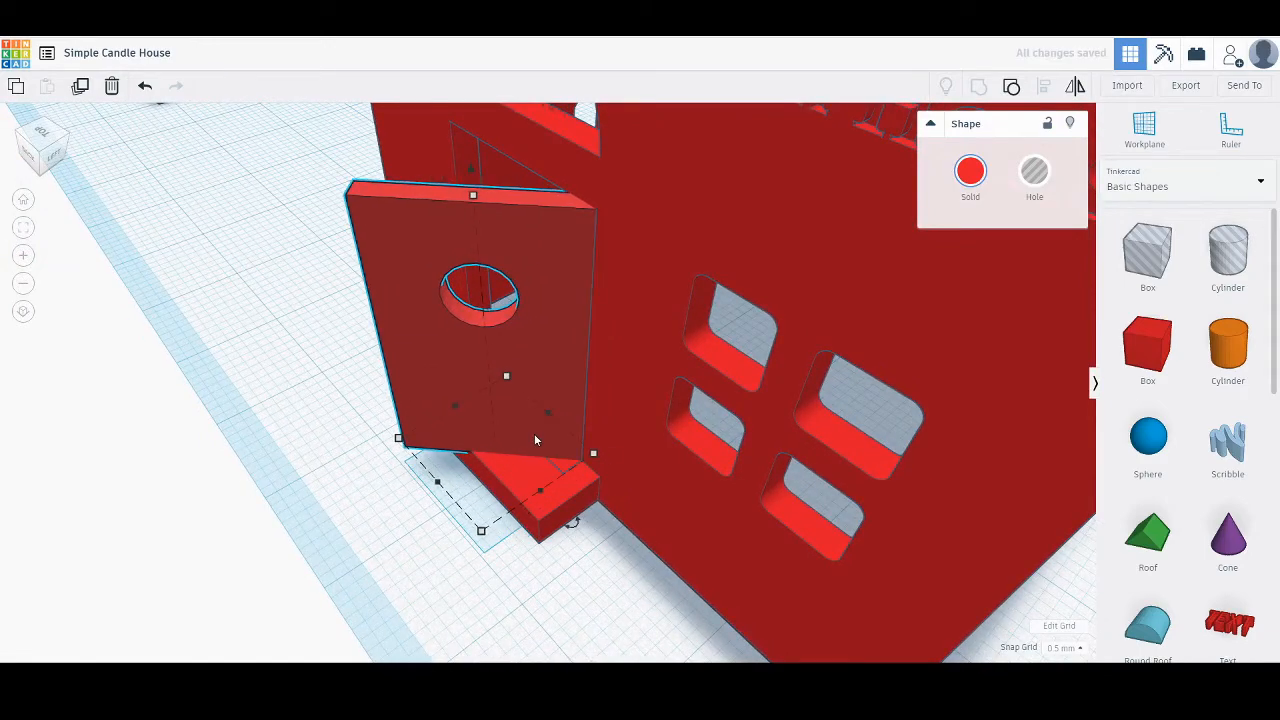
Shift the door about 1.4 mm and 0.85 mm along the ground plane to seat its hinge edge against the jamb.
click(306, 449)
right_drag(306, 449, 474, 243)
click(466, 252)
drag(466, 250, 450, 244)
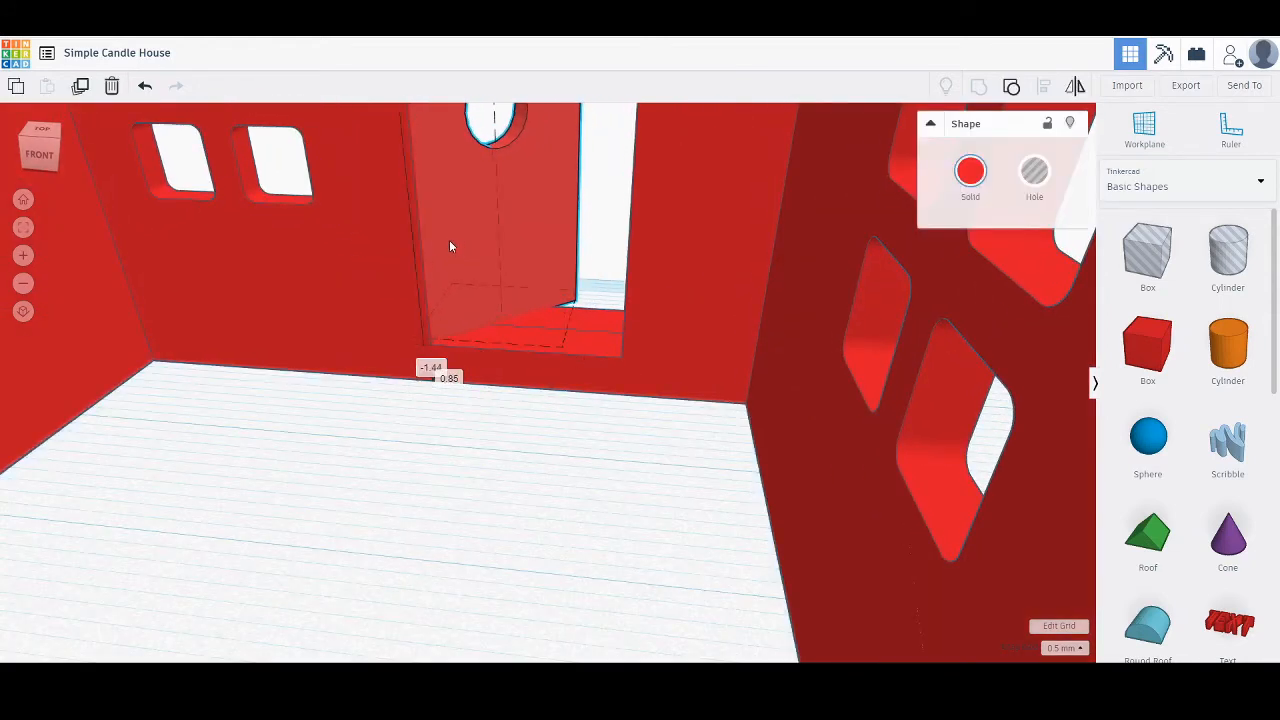
click(487, 450)
right_drag(487, 450, 393, 346)
scroll(416, 372, down, 5)
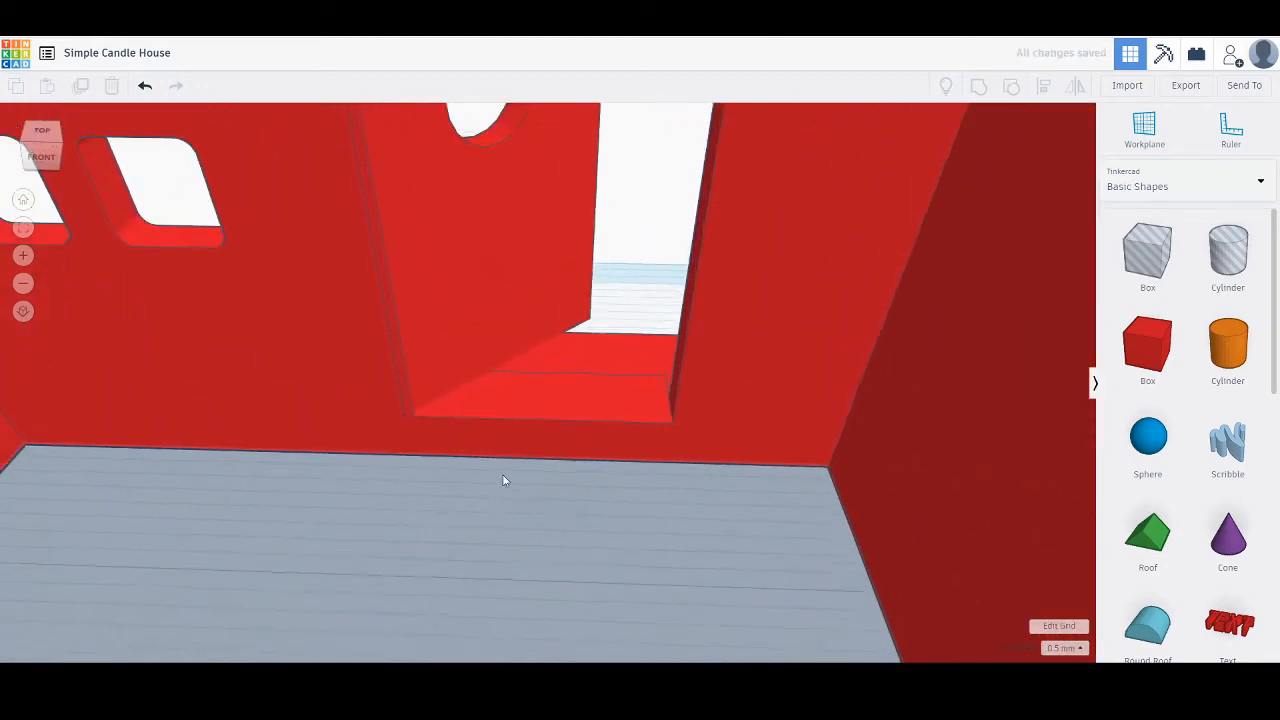
click(485, 381)
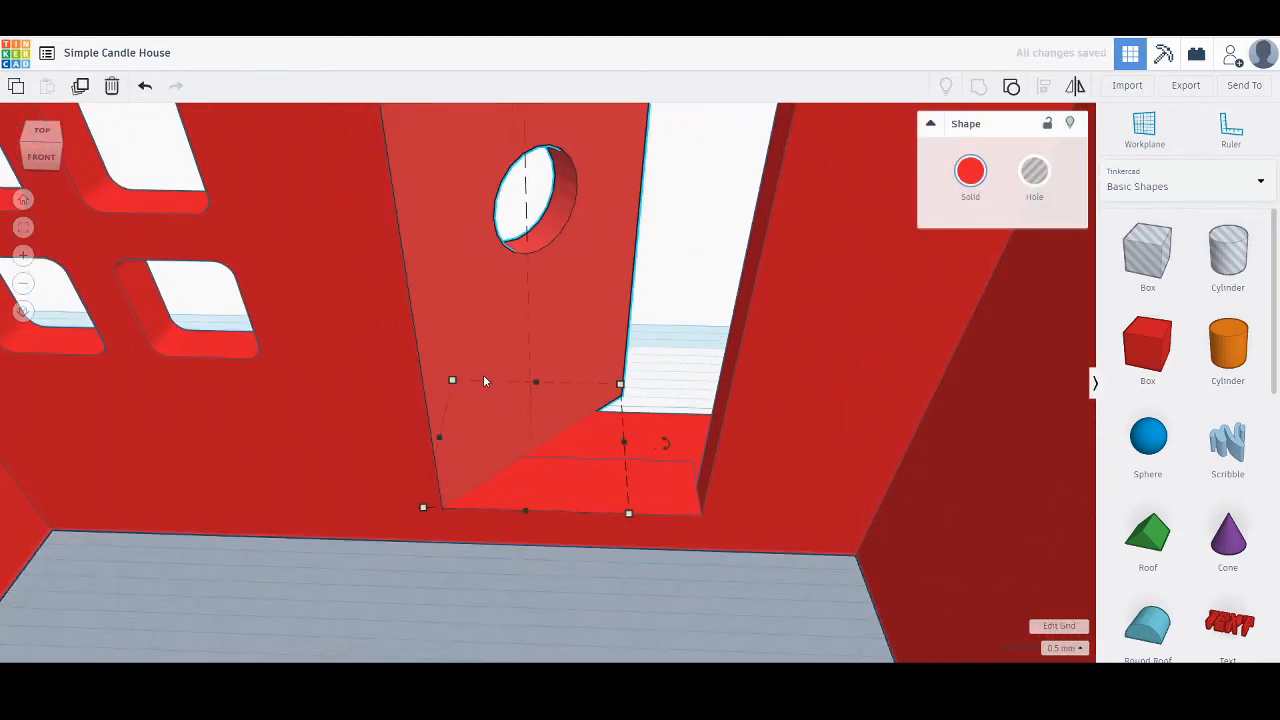
right_drag(484, 380, 477, 335)
scroll(476, 335, down, 3)
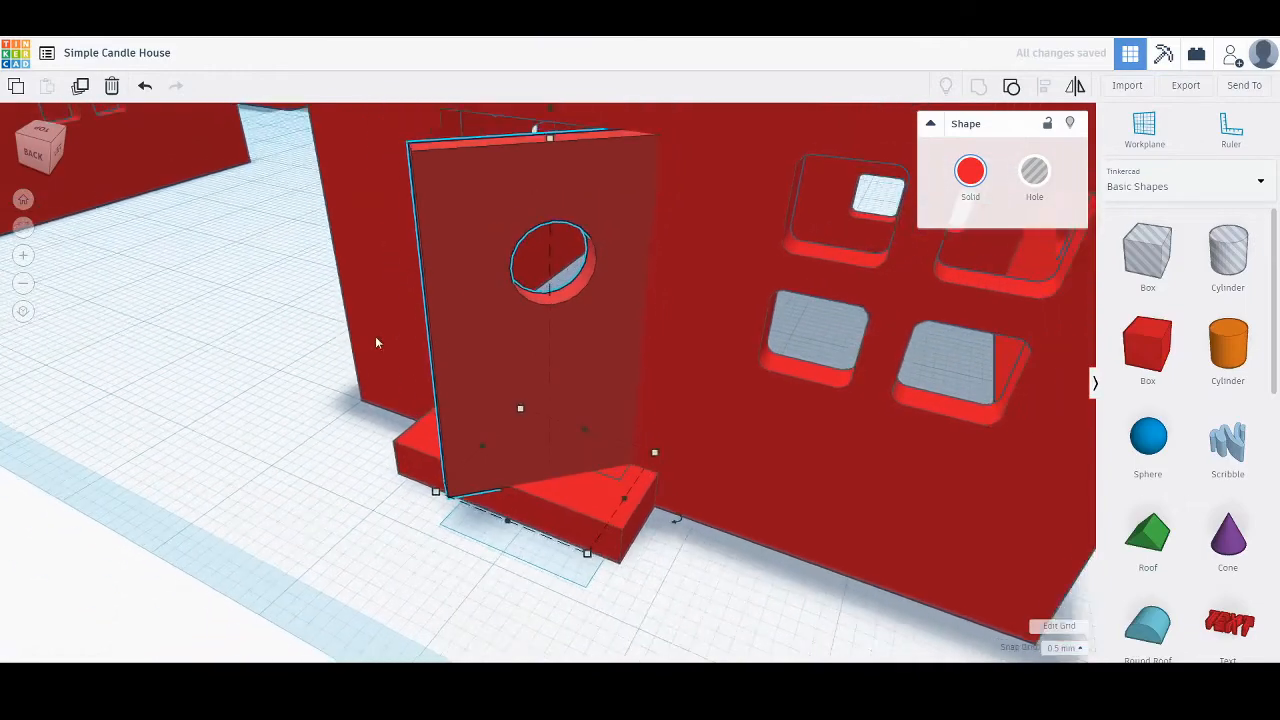
Ungroup the door from its round window hole and place a workplane on the door's outer face.
click(243, 344)
click(549, 344)
click(548, 344)
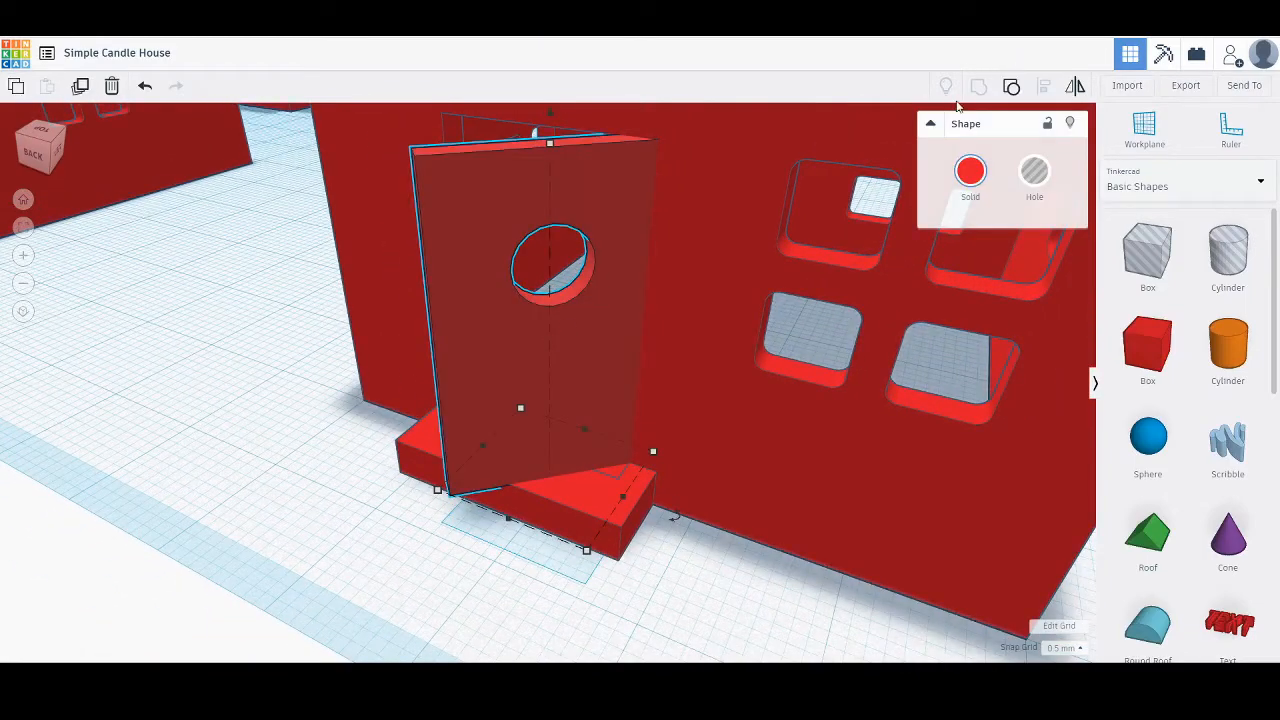
click(1011, 87)
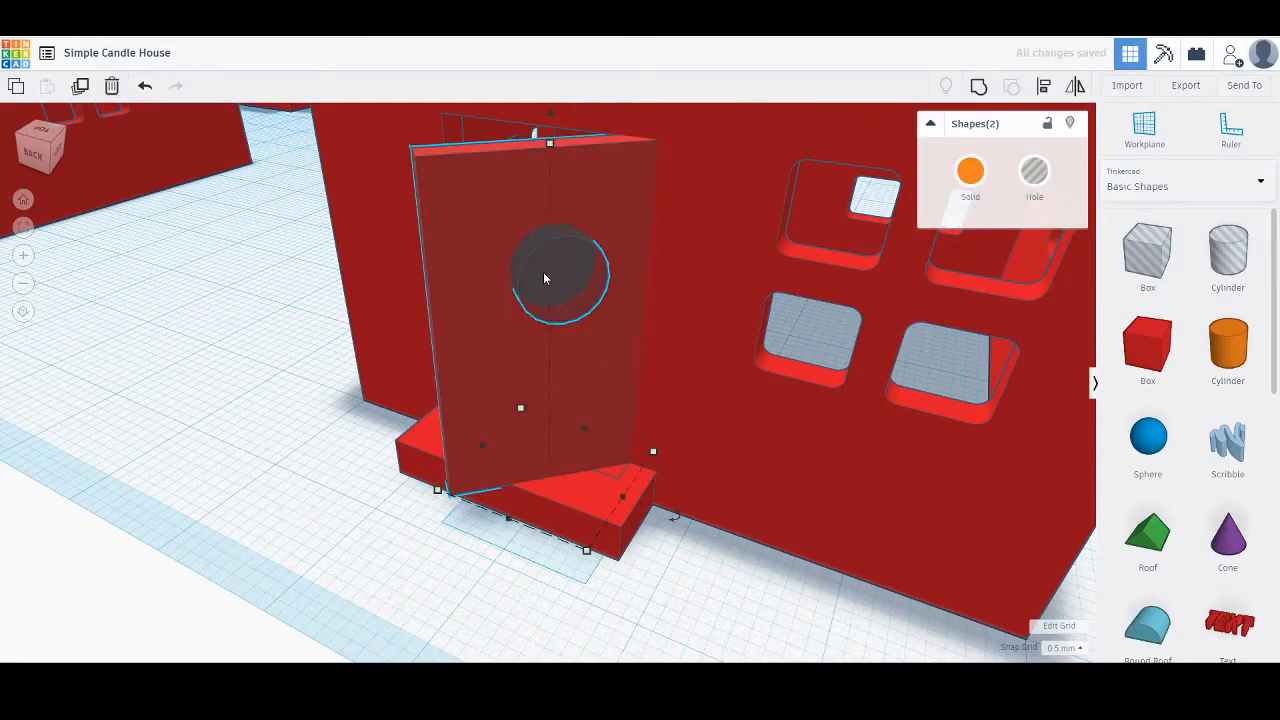
click(1144, 128)
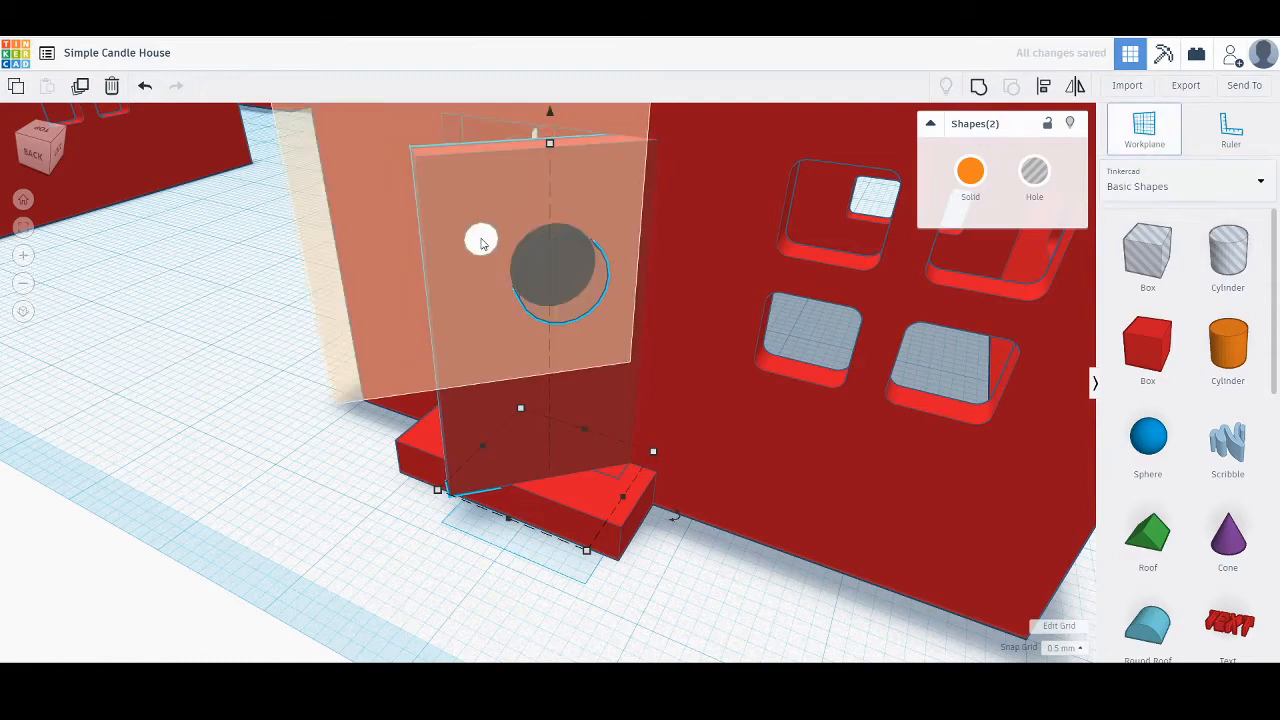
click(481, 242)
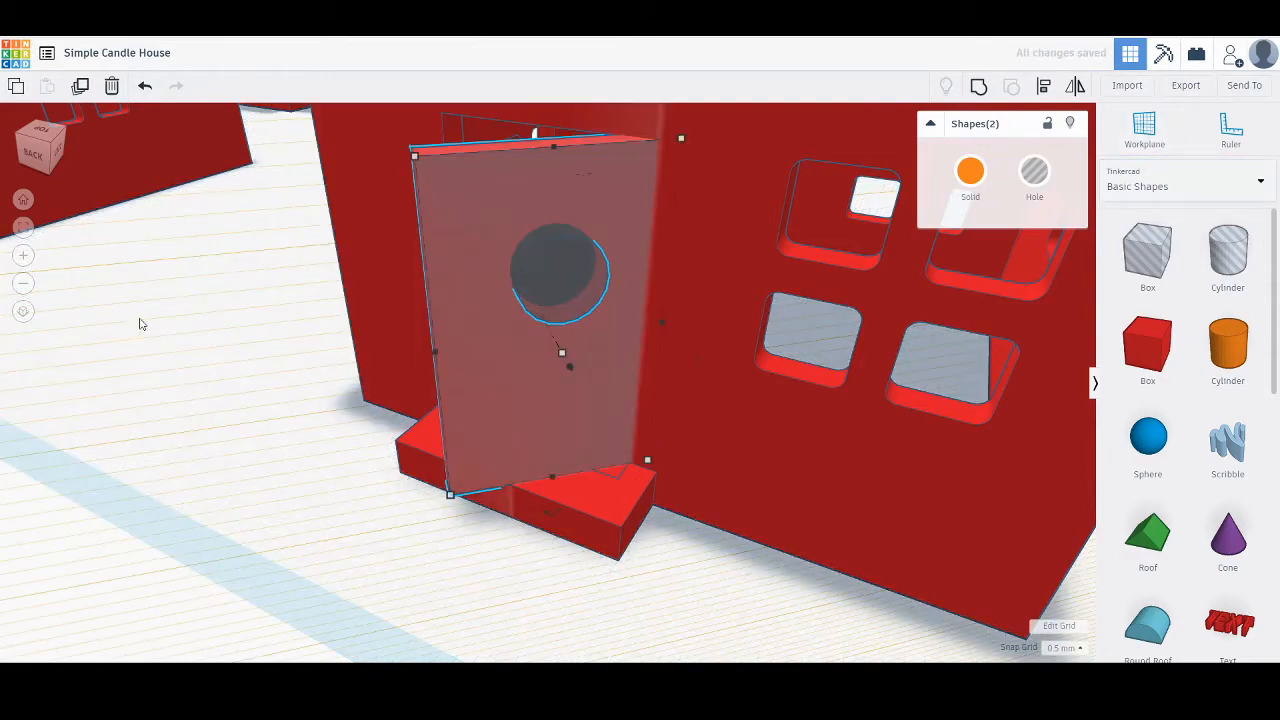
Push the cylinder hole two steps deeper through the door, regroup them, and return to the default ground workplane.
click(140, 323)
click(561, 282)
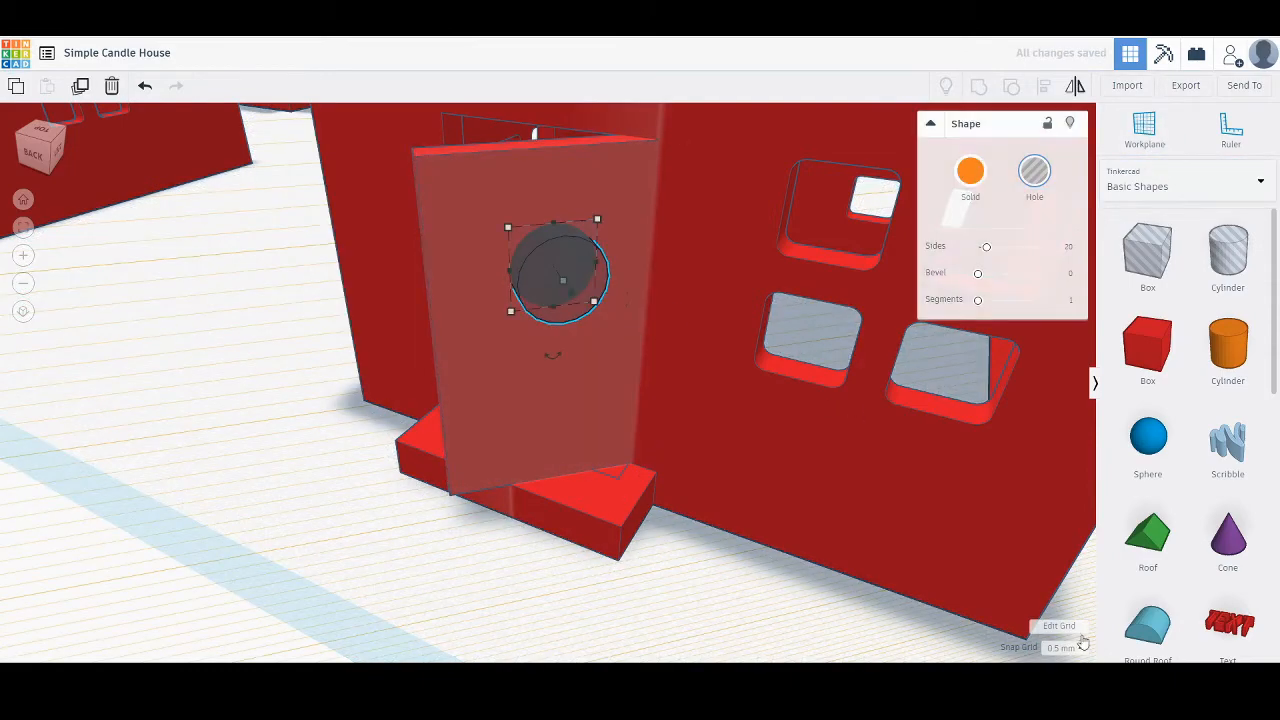
key(ctrl+Down)
key(ctrl+Down)
click(800, 634)
right_drag(800, 634, 720, 401)
right_drag(698, 341, 1191, 200)
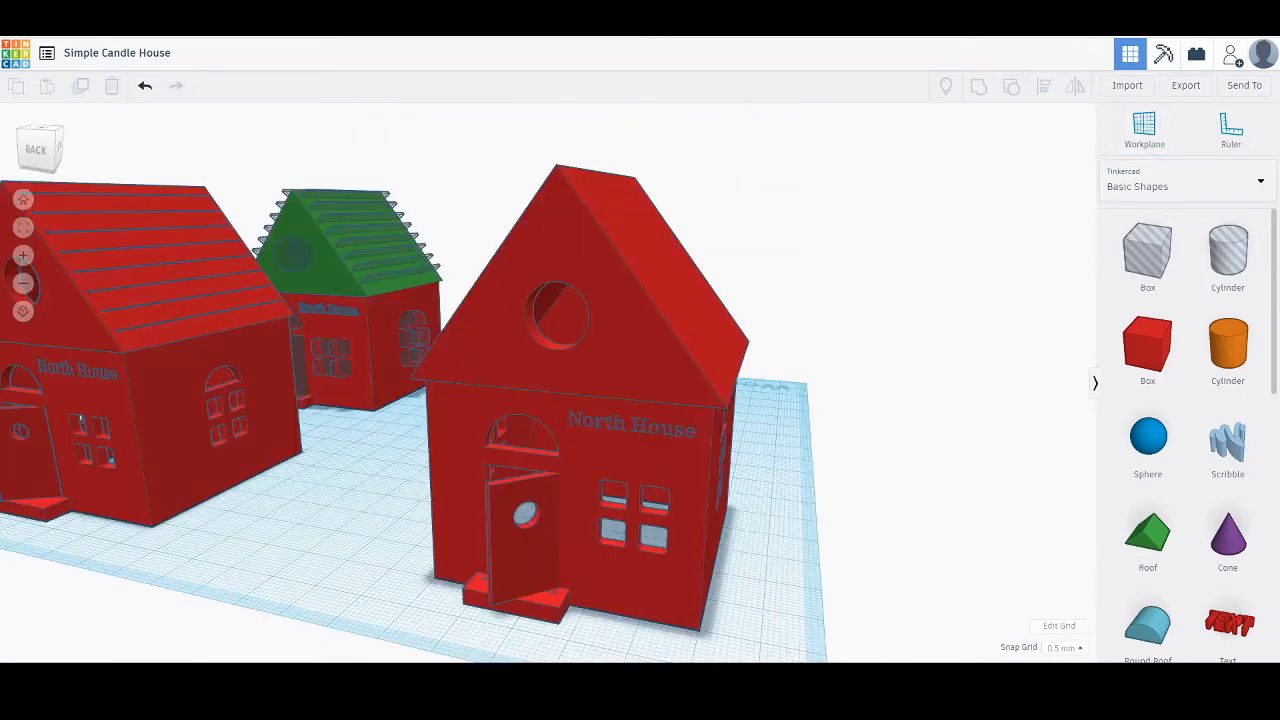
Place a workplane on the sloped roof face above the house's side window.
right_drag(886, 354, 702, 338)
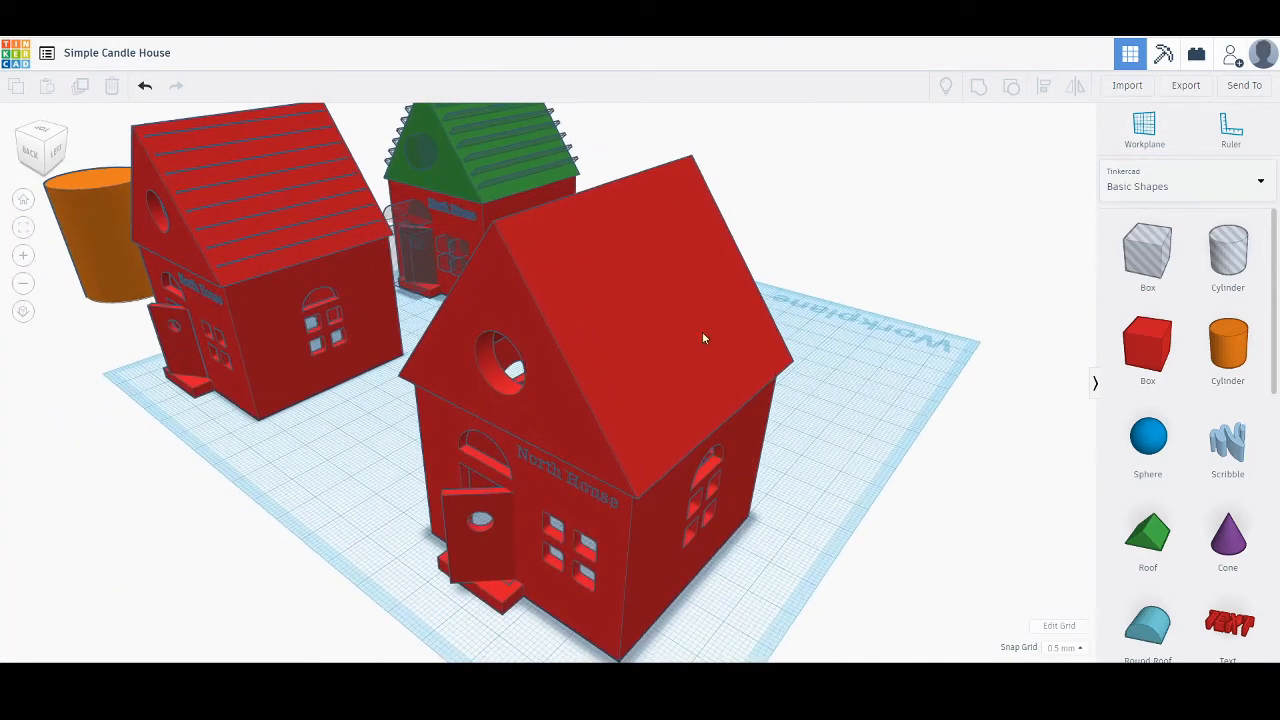
click(1142, 128)
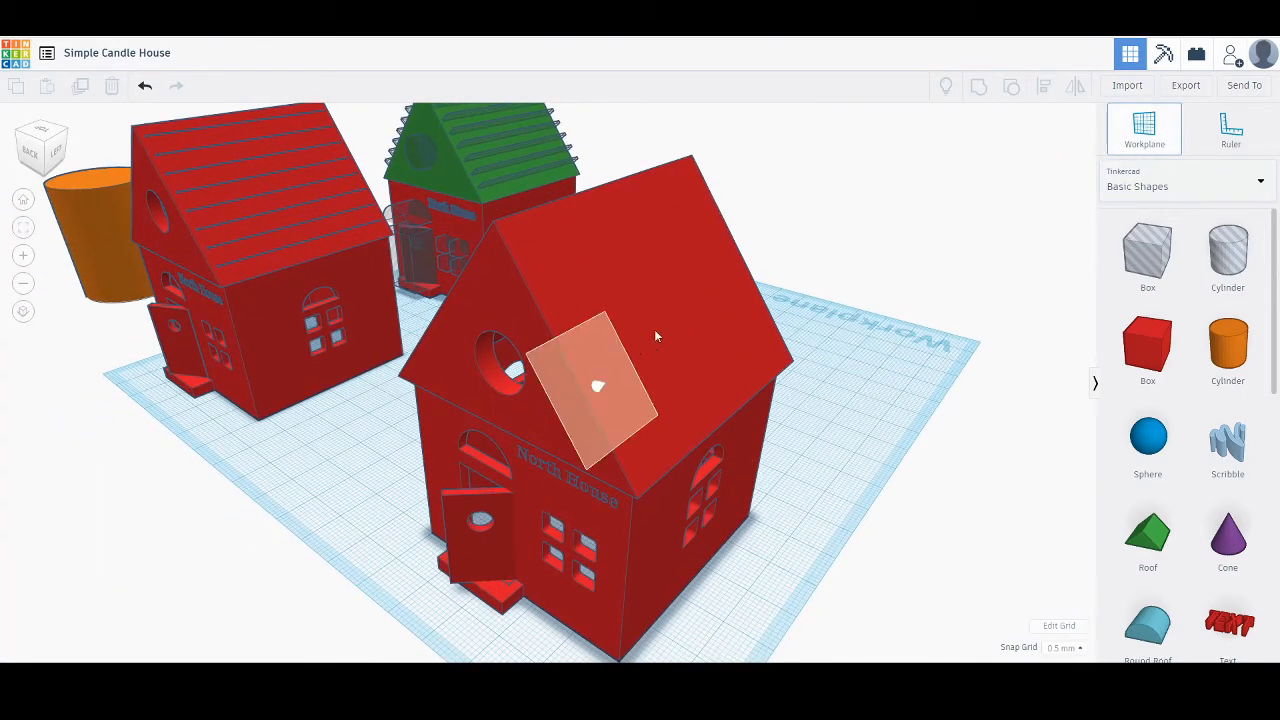
click(668, 318)
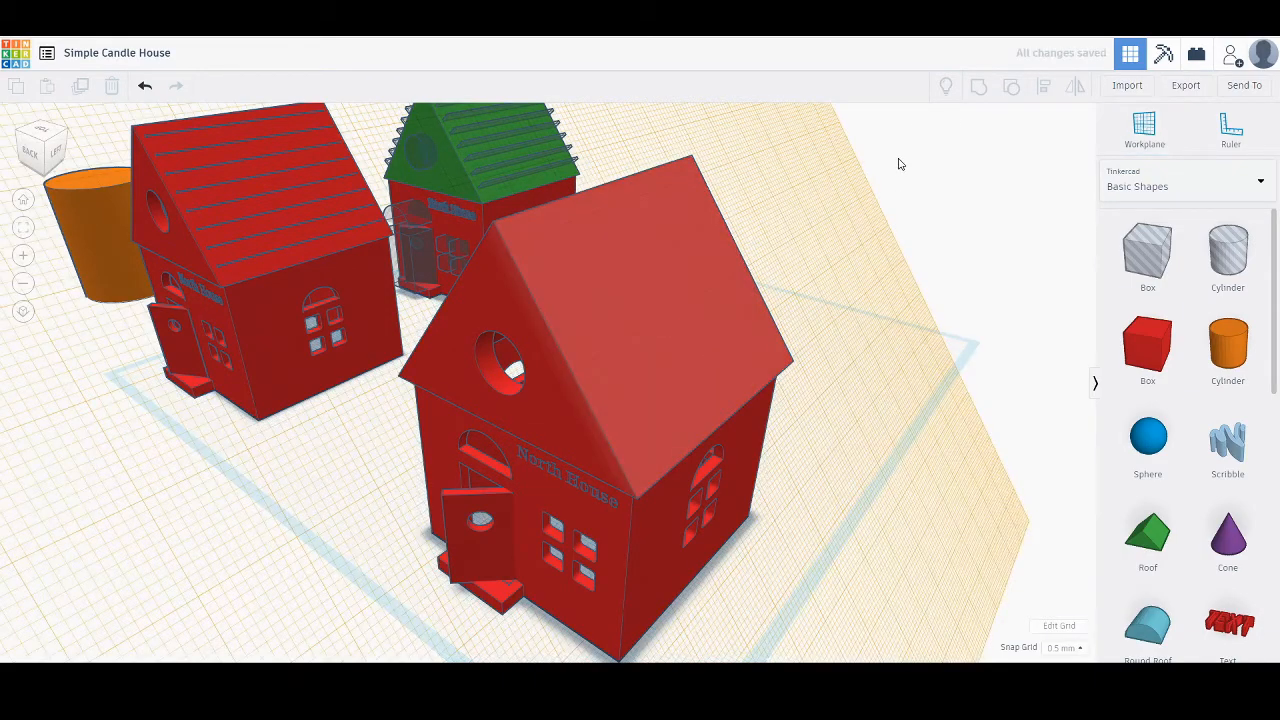
right_drag(587, 350, 428, 353)
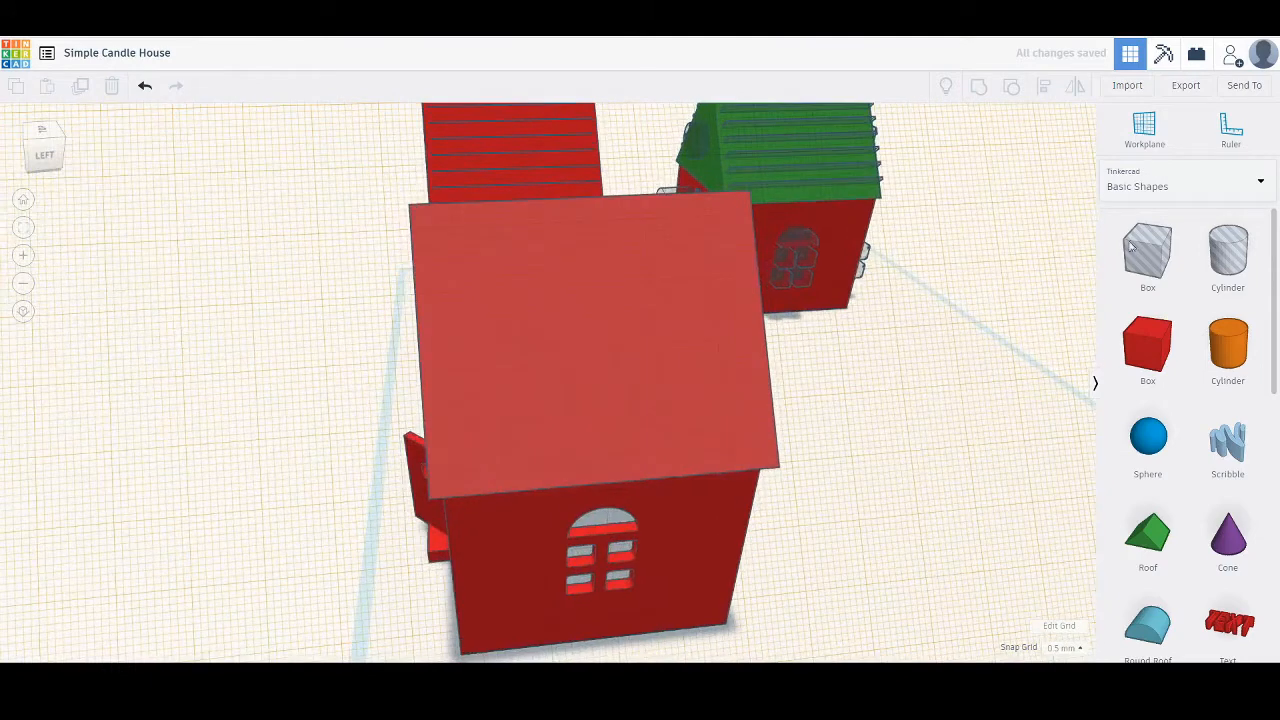
Set the snap grid to 1.0 mm and place a 20 mm box hole on the roof slope near the door-side upper corner.
drag(1150, 256, 1073, 651)
click(1073, 651)
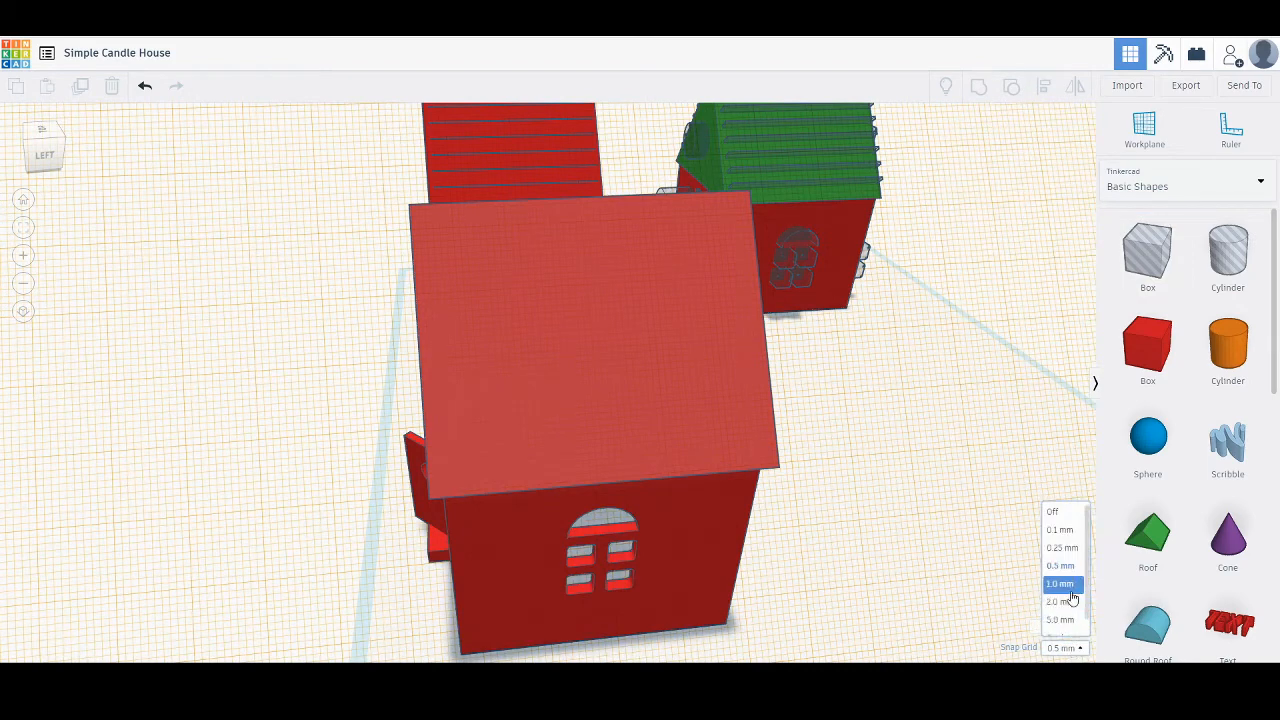
drag(1147, 252, 501, 296)
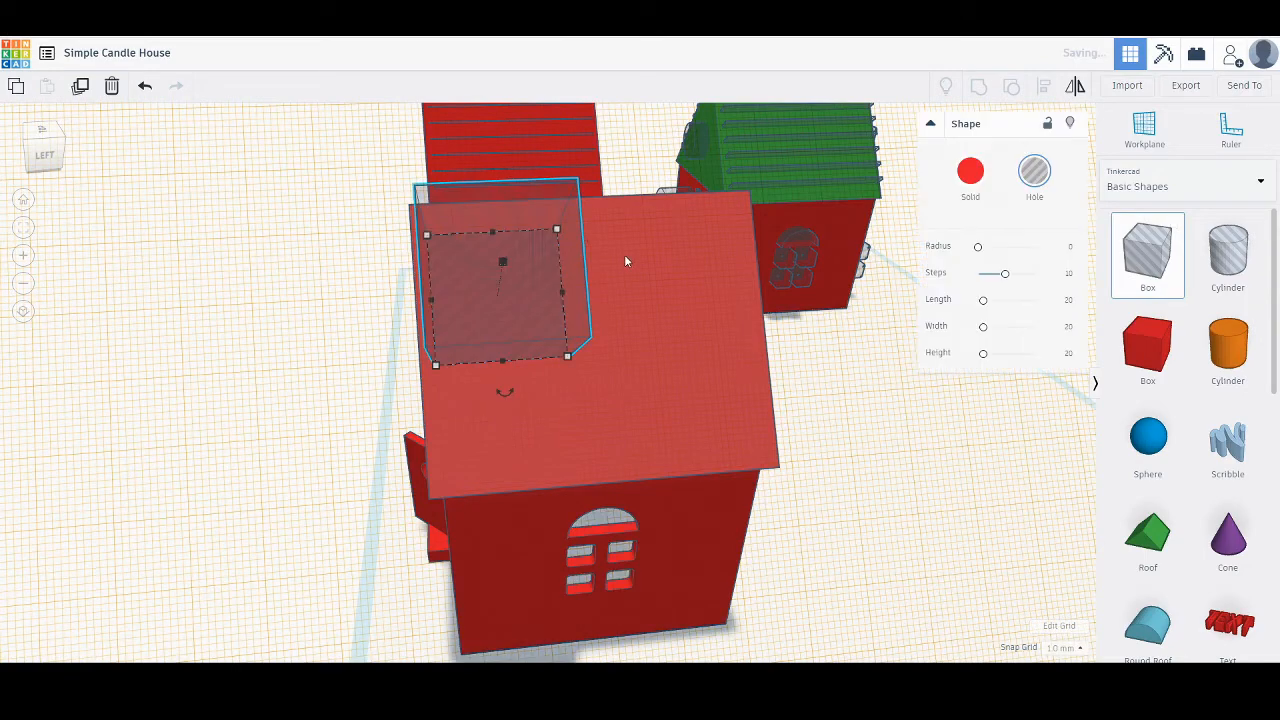
scroll(464, 290, up, 3)
mouse_move(690, 338)
middle_down()
mouse_move(737, 327)
mouse_move(689, 352)
middle_up()
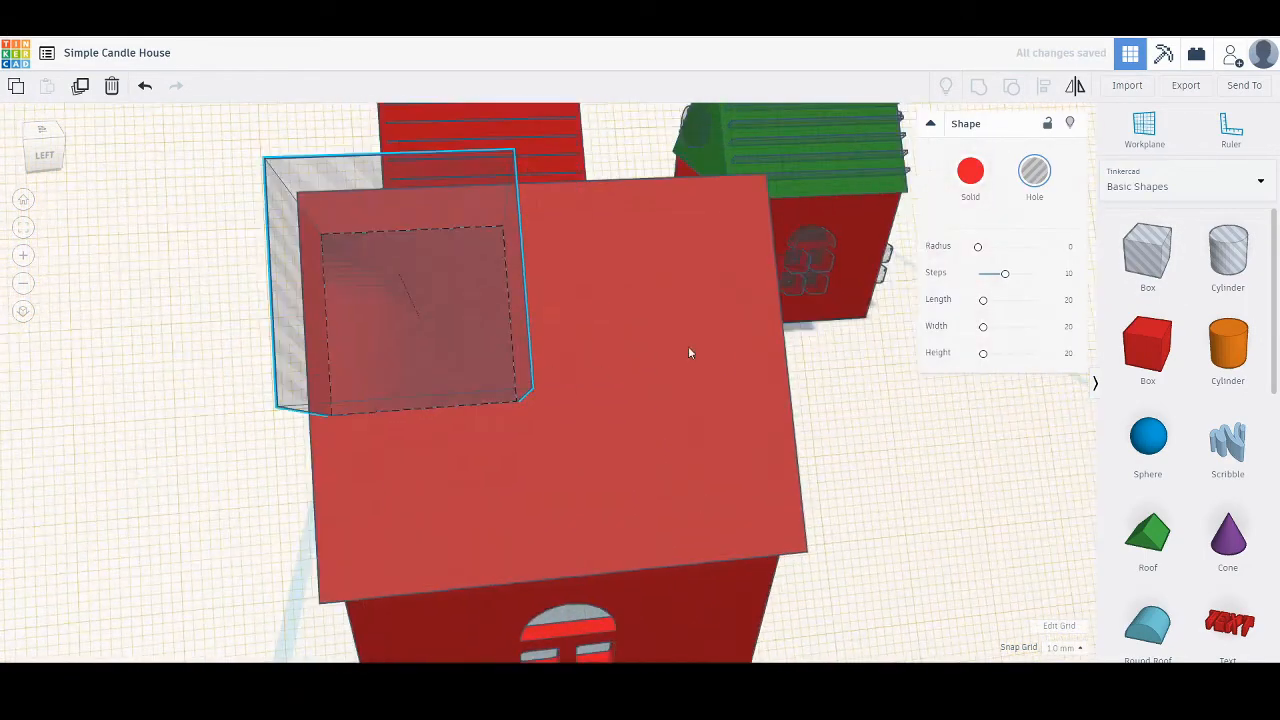
scroll(543, 354, up, 2)
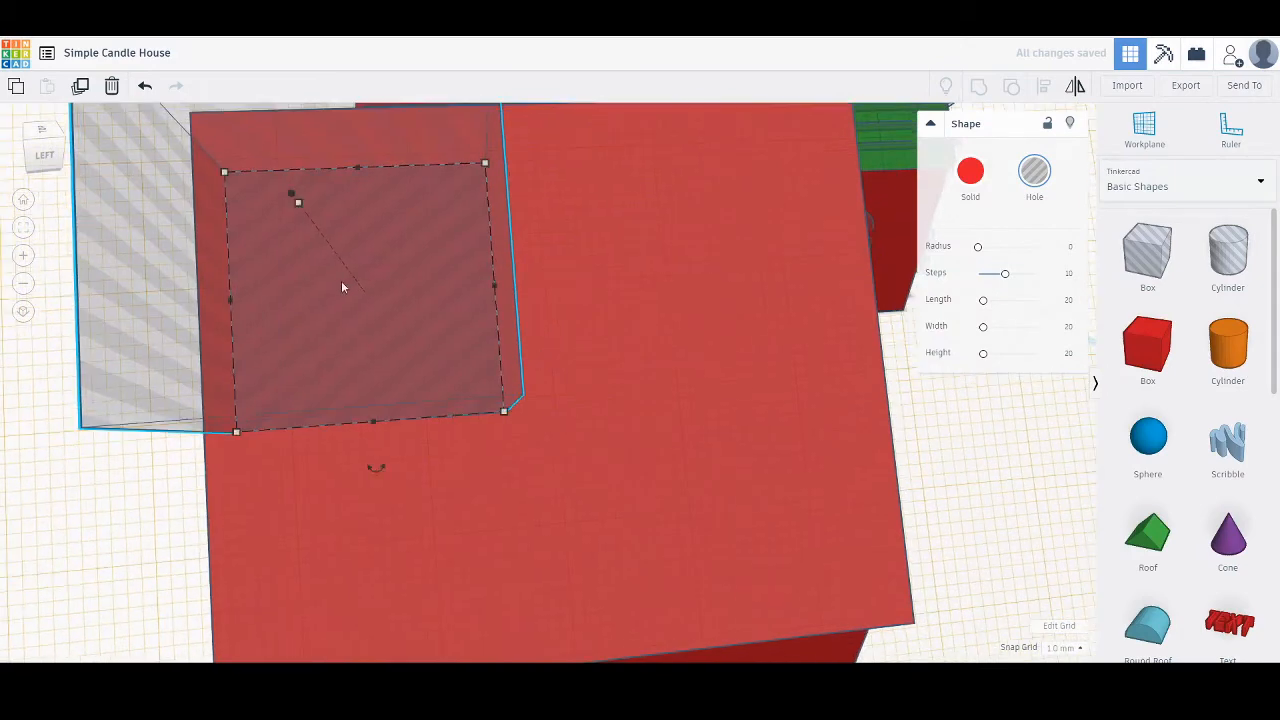
Nudge the box hole 1 mm in from the roof's door-side edge and stretch it lengthwise to near the opposite edge.
right_drag(308, 298, 505, 195)
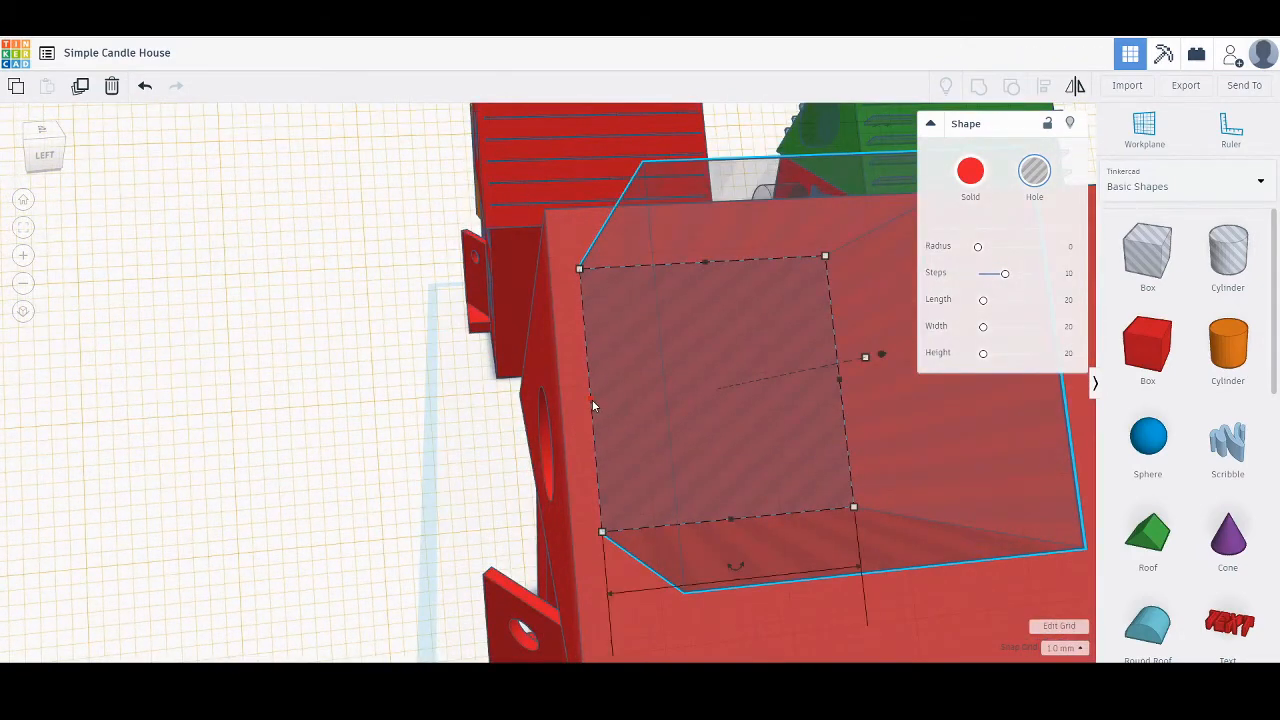
mouse_move(735, 523)
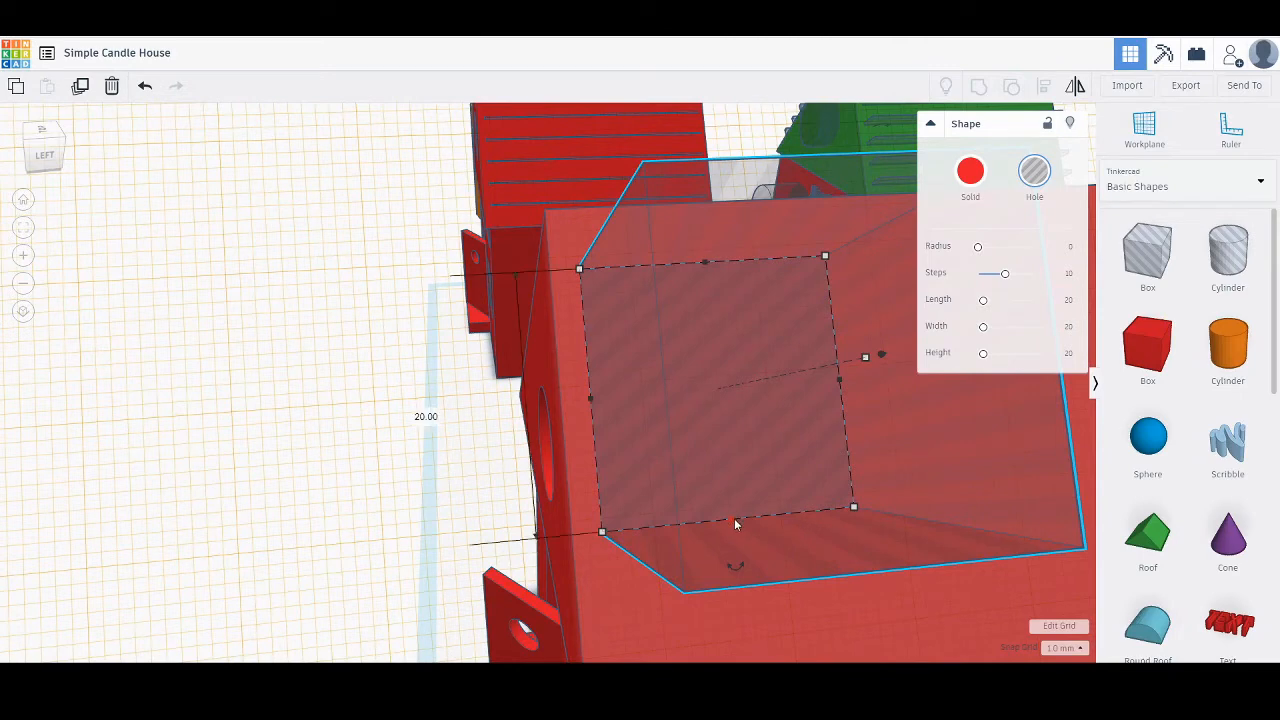
right_drag(584, 375, 575, 371)
key(Right)
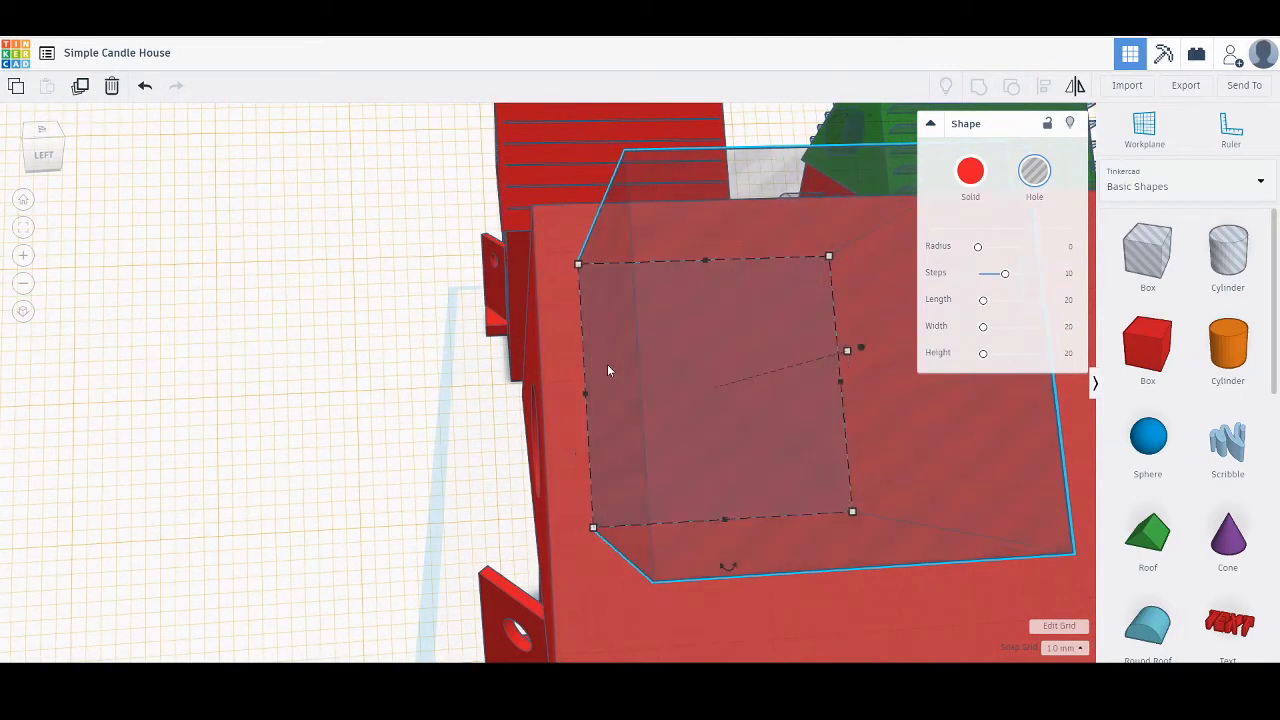
right_drag(668, 393, 576, 447)
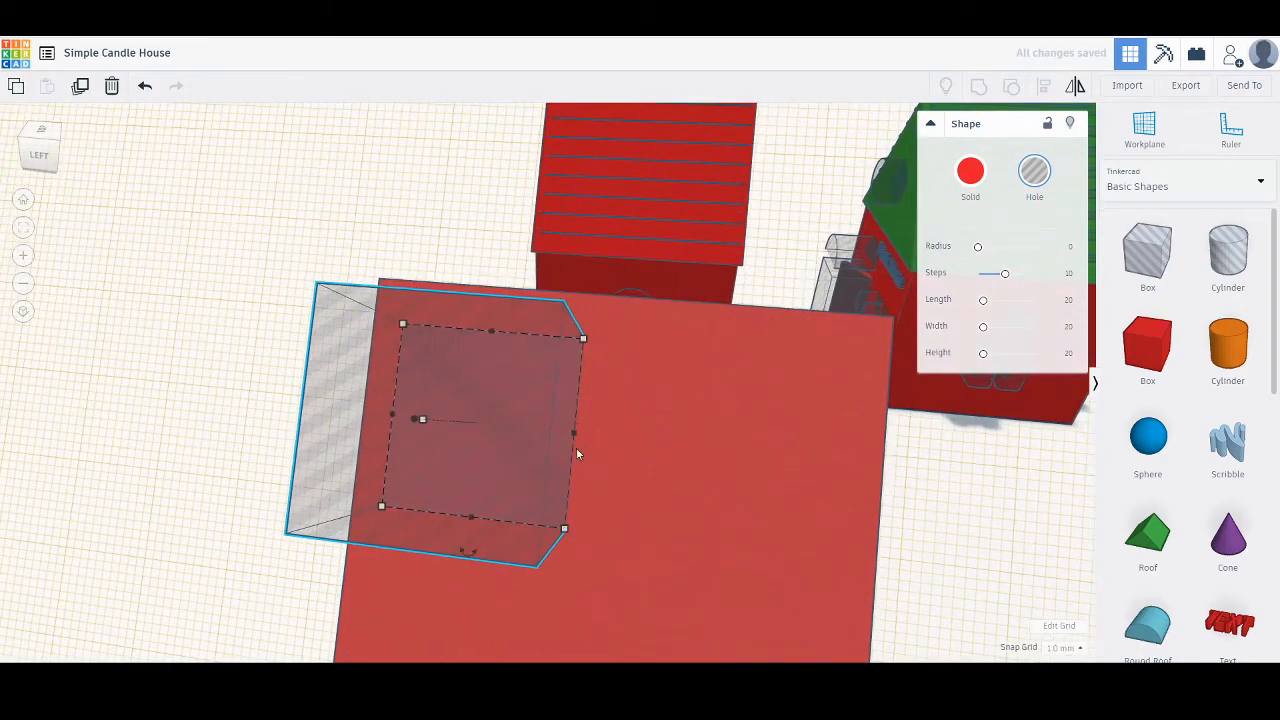
drag(572, 434, 851, 470)
Thin the box hole into a narrow strip along the roof's upper edge and set its height to 4 mm.
right_drag(457, 527, 636, 508)
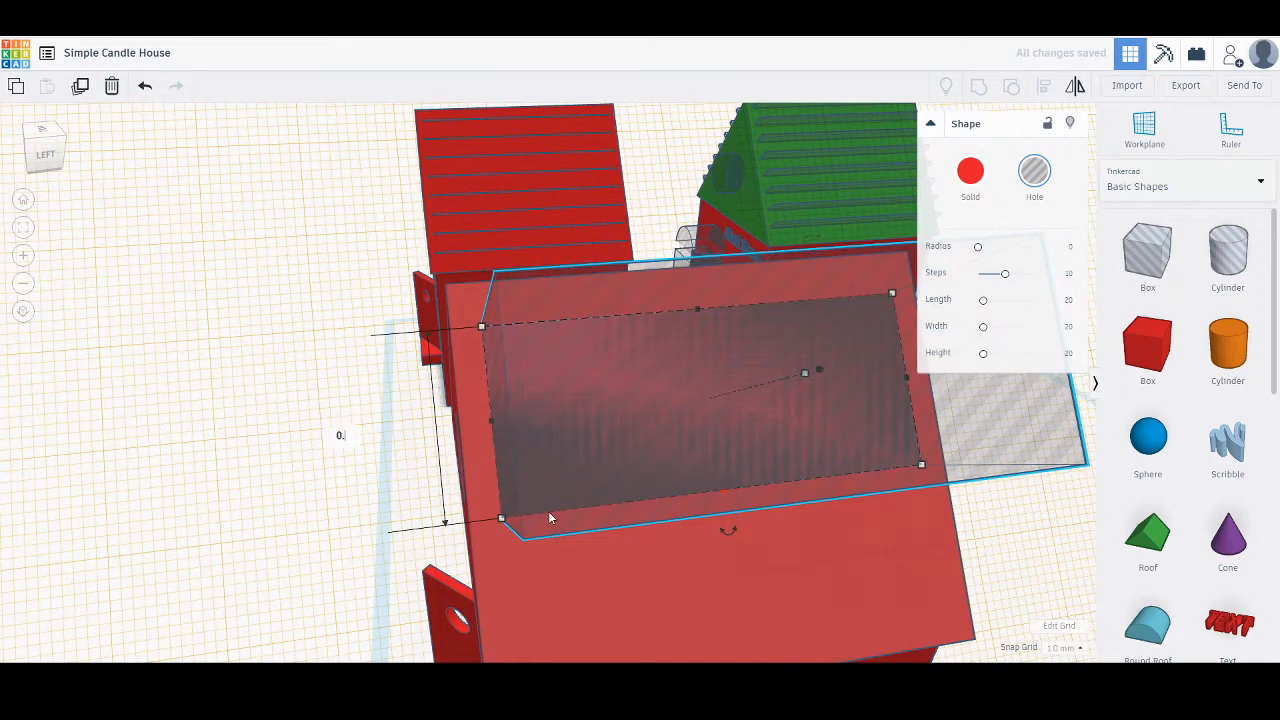
key(Return)
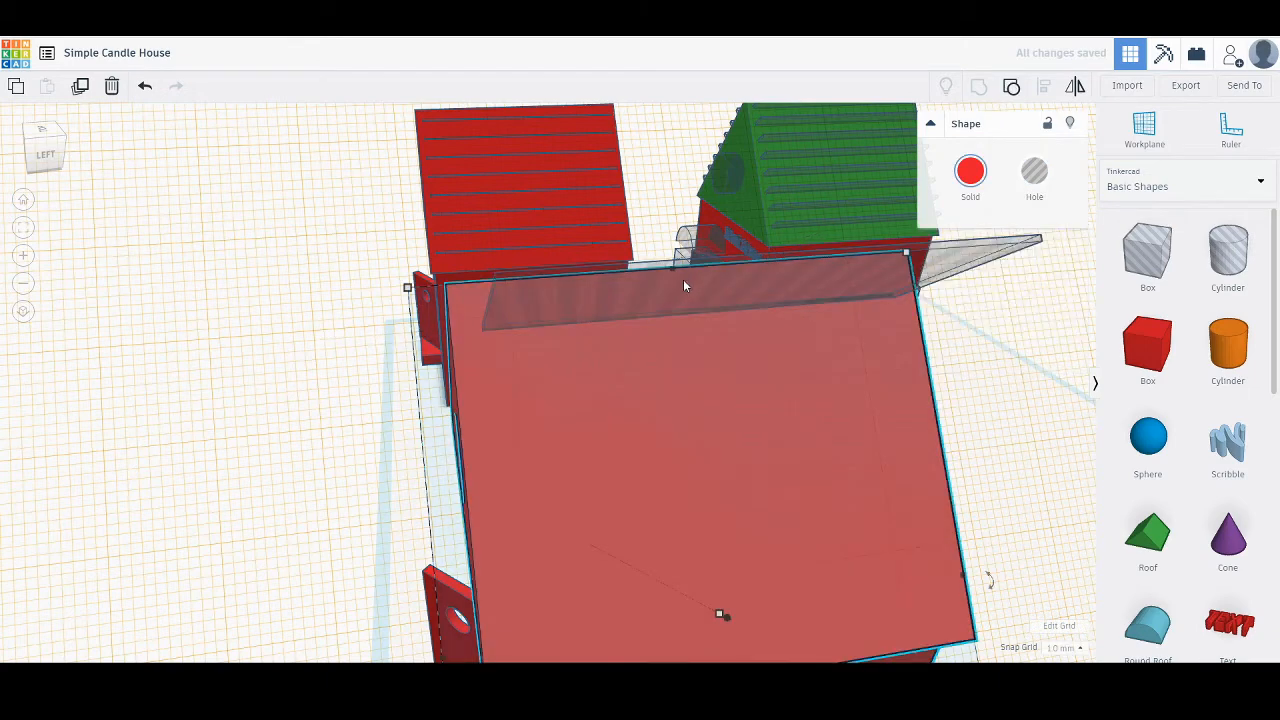
drag(787, 256, 753, 297)
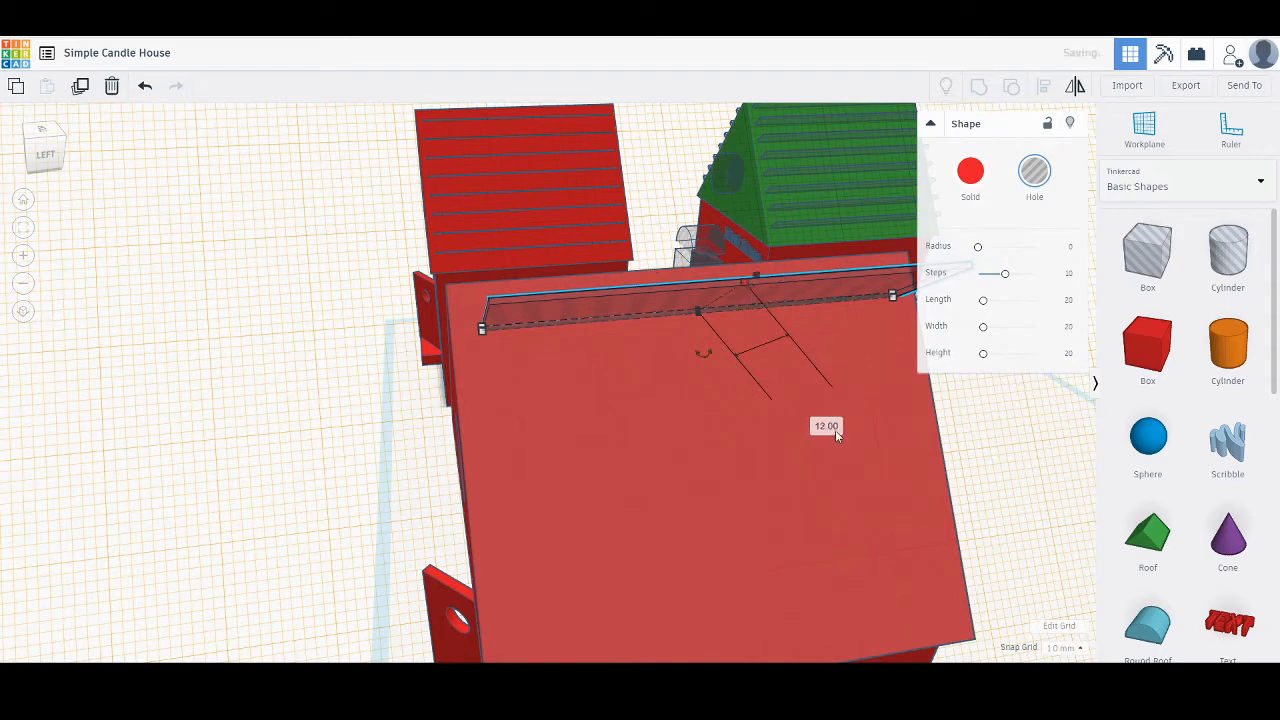
click(830, 436)
click(730, 299)
text(4)
key(Return)
Duplicate the strip hole, set the snap grid to 5.0 mm and move the copy one step down the roof slope.
right_drag(470, 395, 616, 398)
right_drag(614, 451, 451, 357)
click(451, 355)
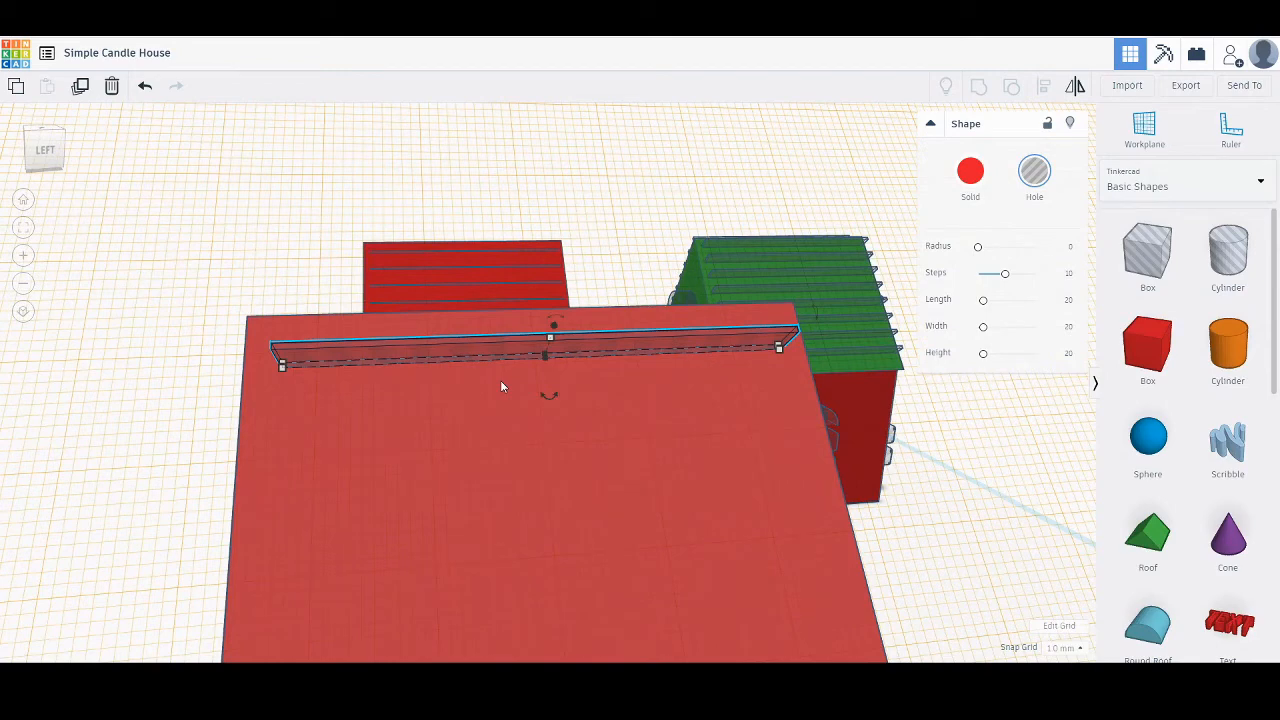
key(ctrl+d)
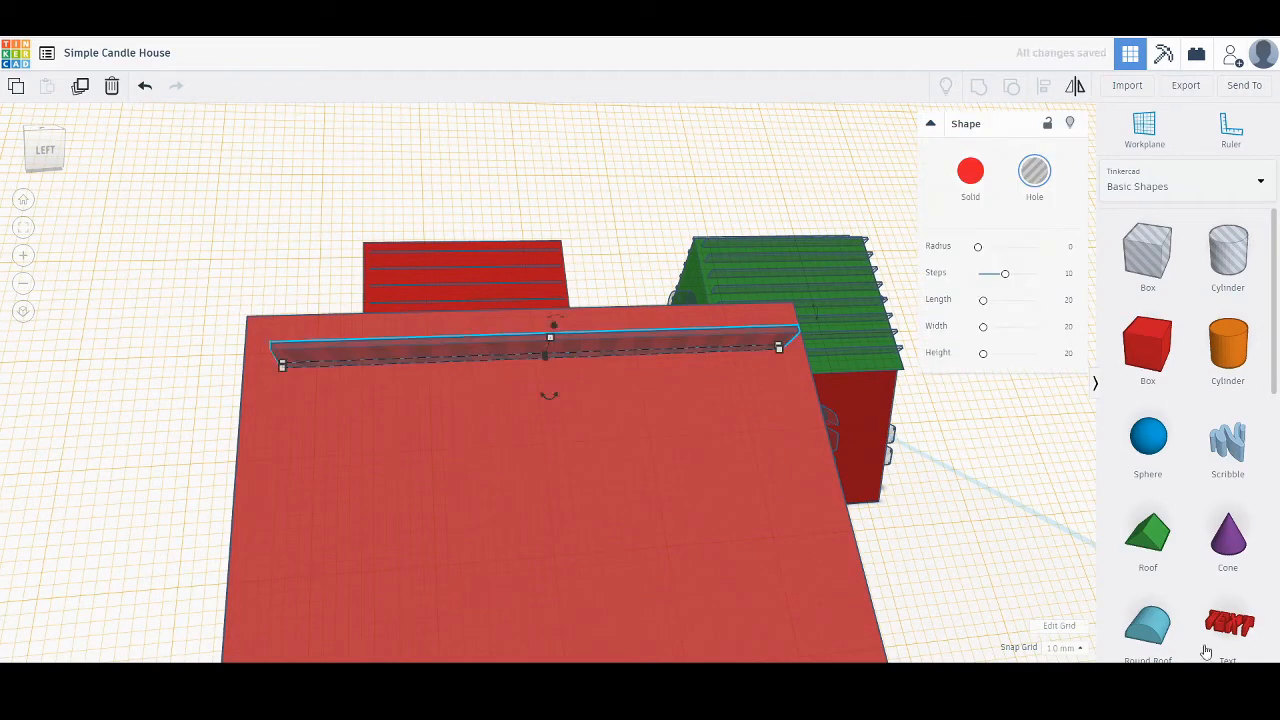
click(1067, 649)
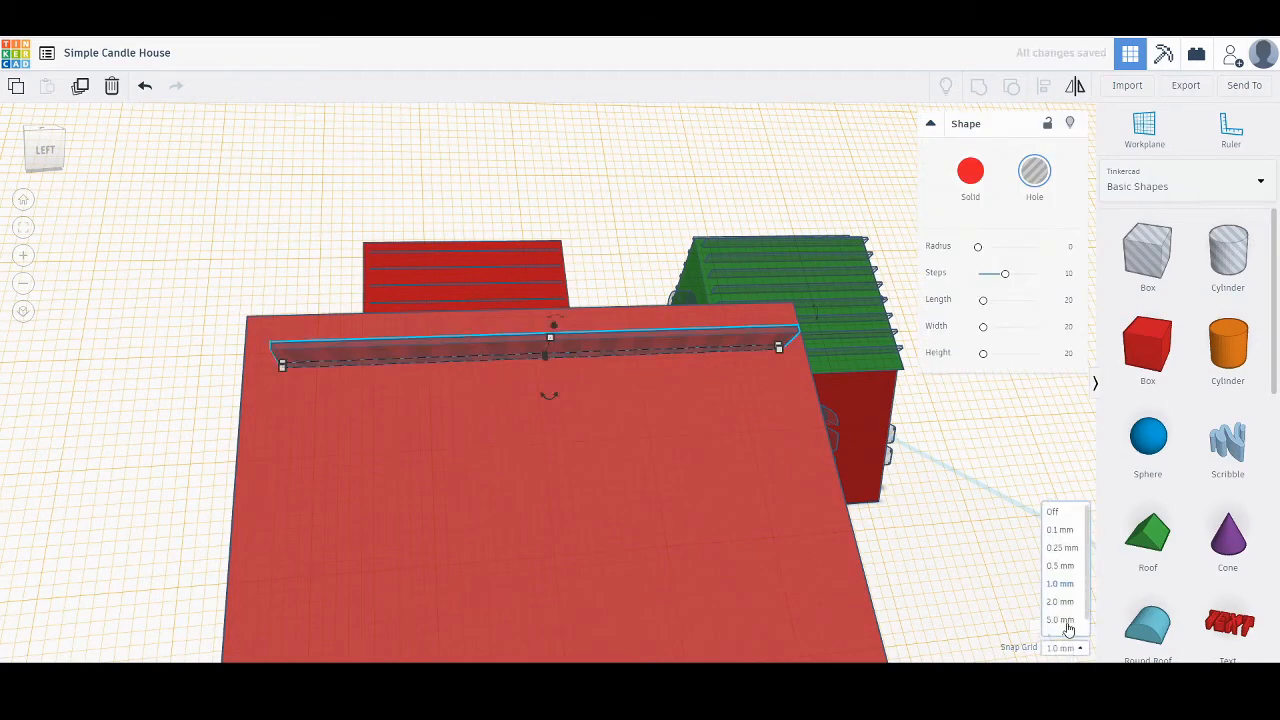
click(1061, 621)
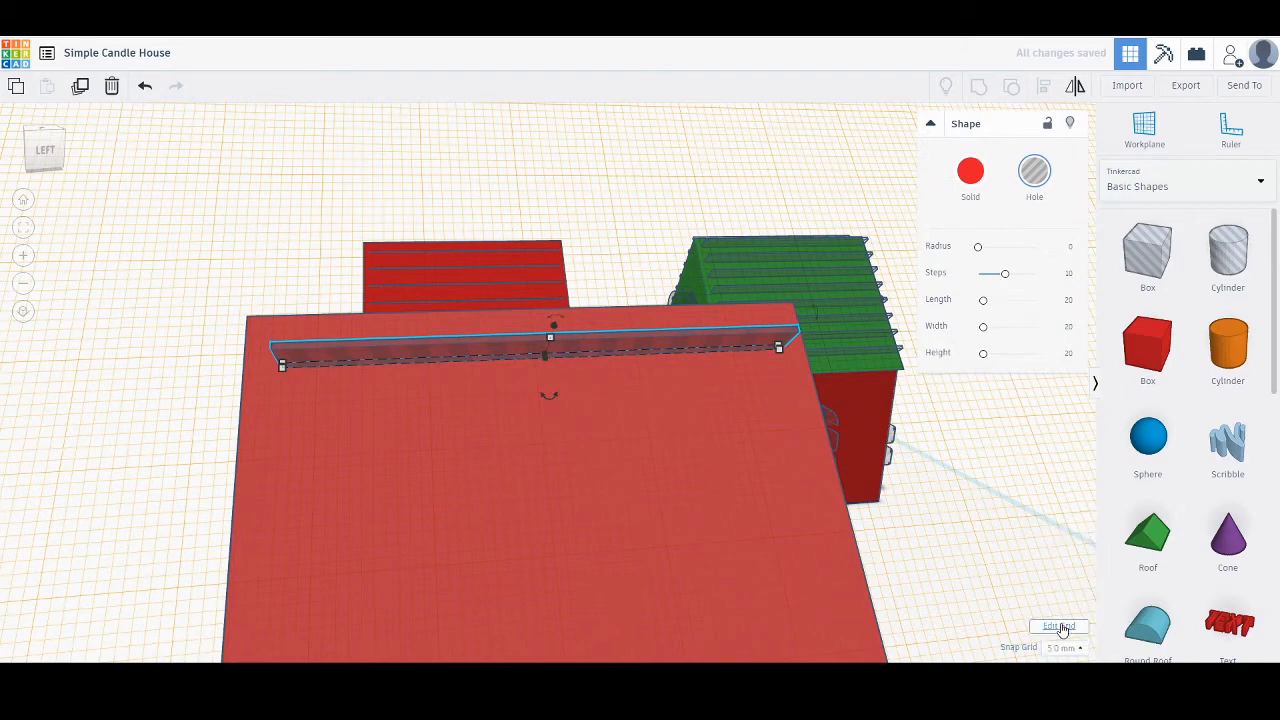
key(Down)
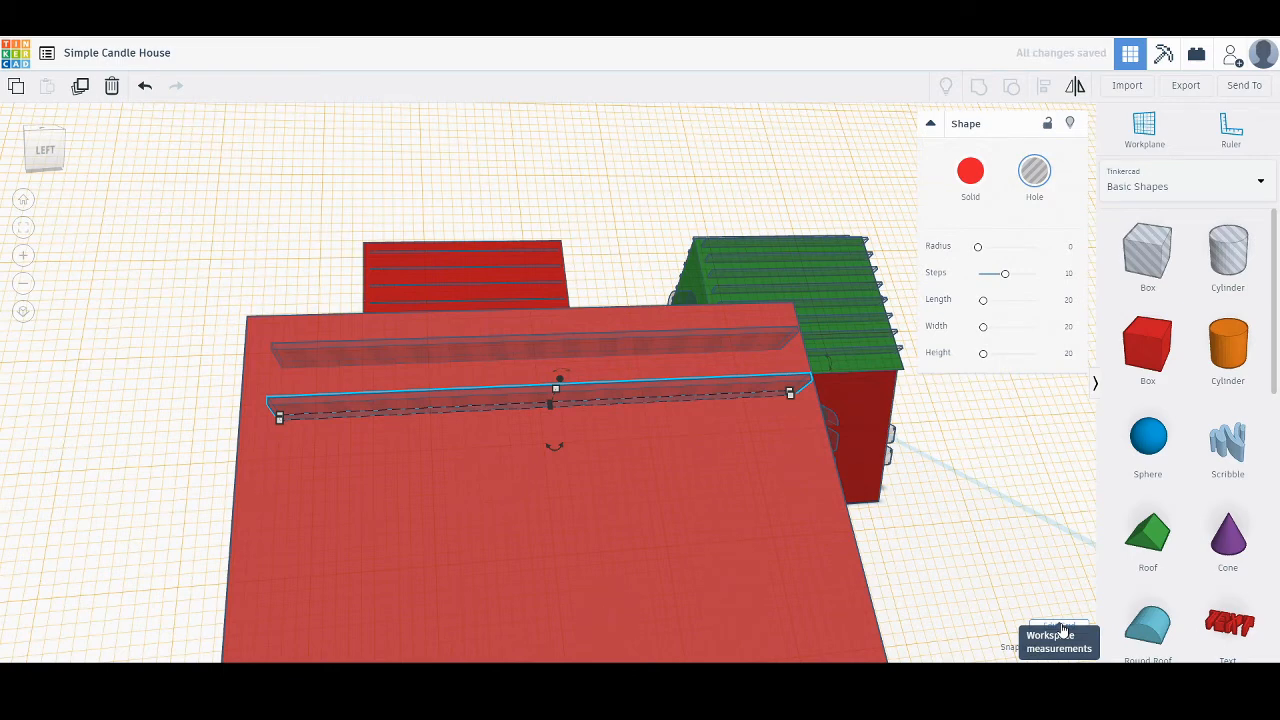
Repeat the spaced duplication down the slope until eight strip holes cover the roof face.
key(ctrl+d)
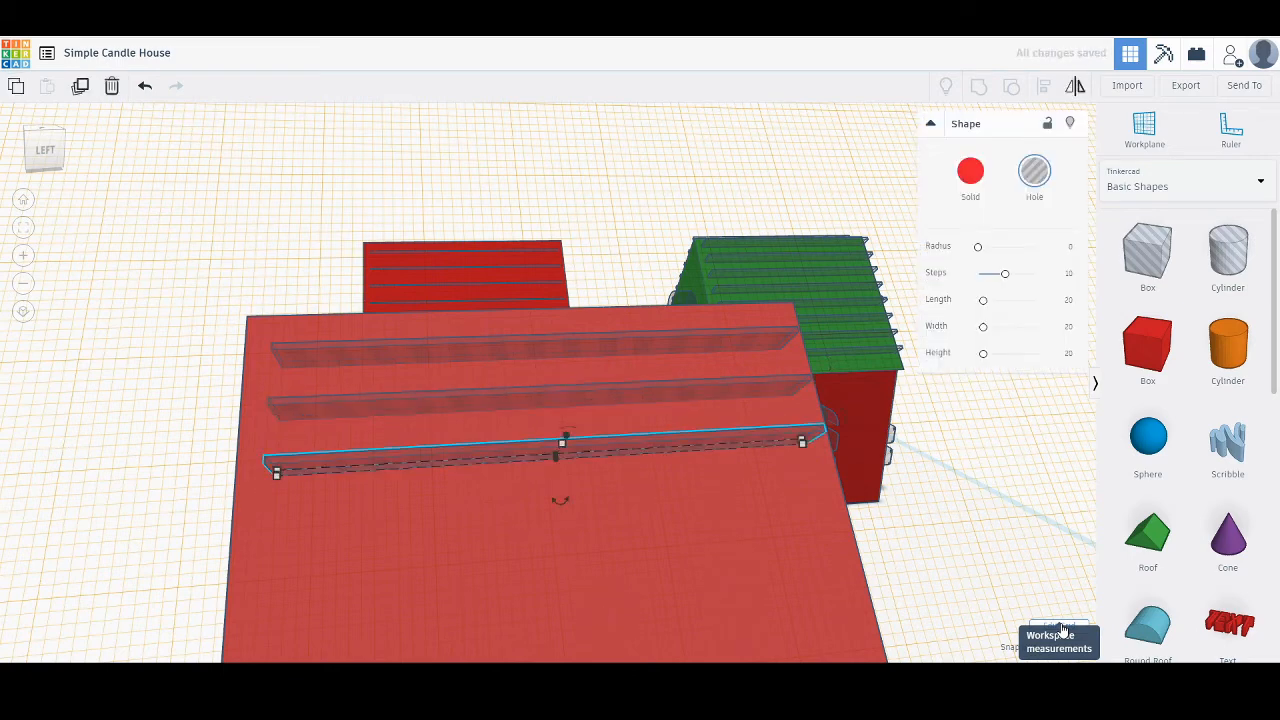
key(ctrl+d)
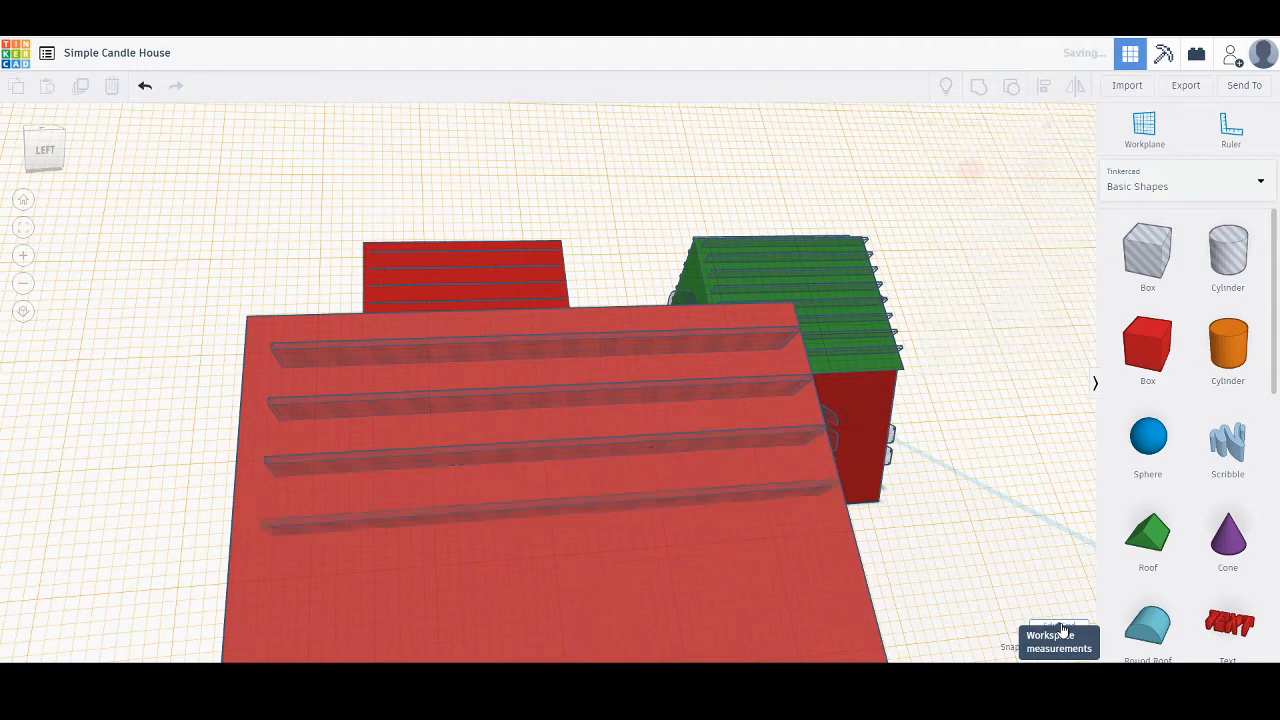
right_drag(842, 540, 845, 475)
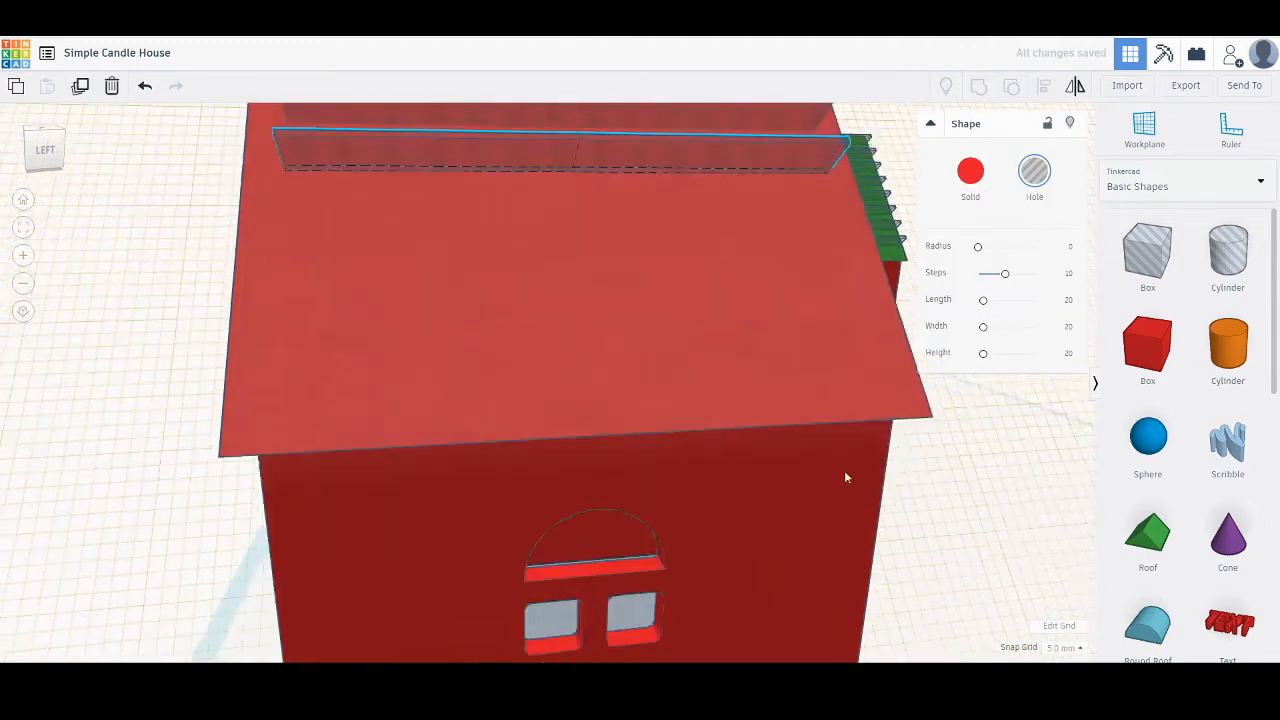
click(1007, 563)
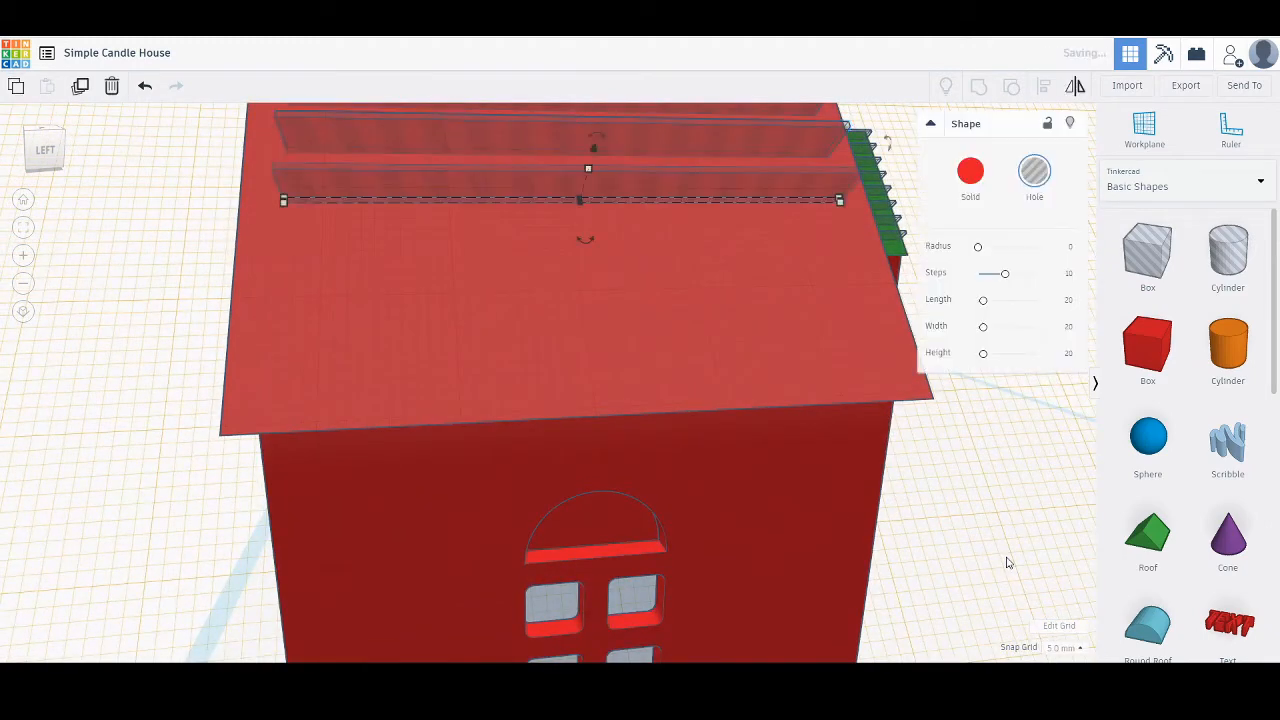
key(ctrl+d)
key(ctrl+d)
key(ctrl+d)
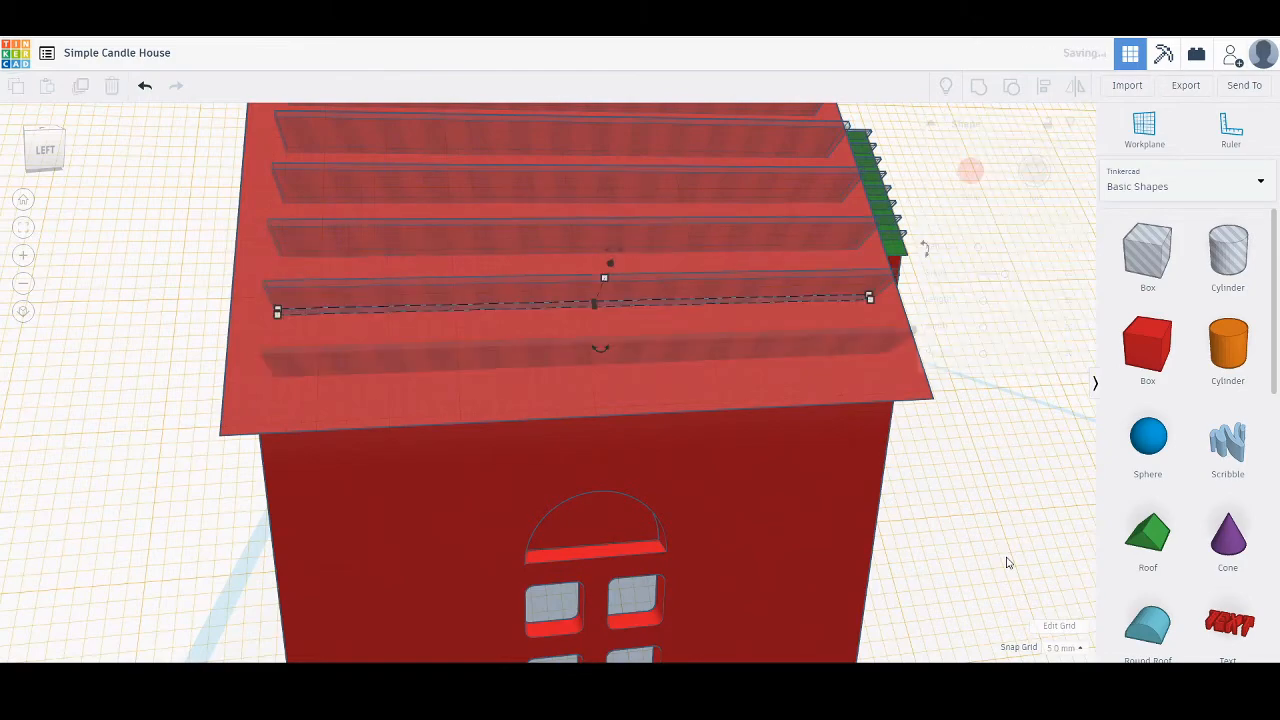
Select all eight strip holes on the roof slope and group them into one hole object.
right_drag(195, 313, 594, 313)
scroll(594, 313, down, 2)
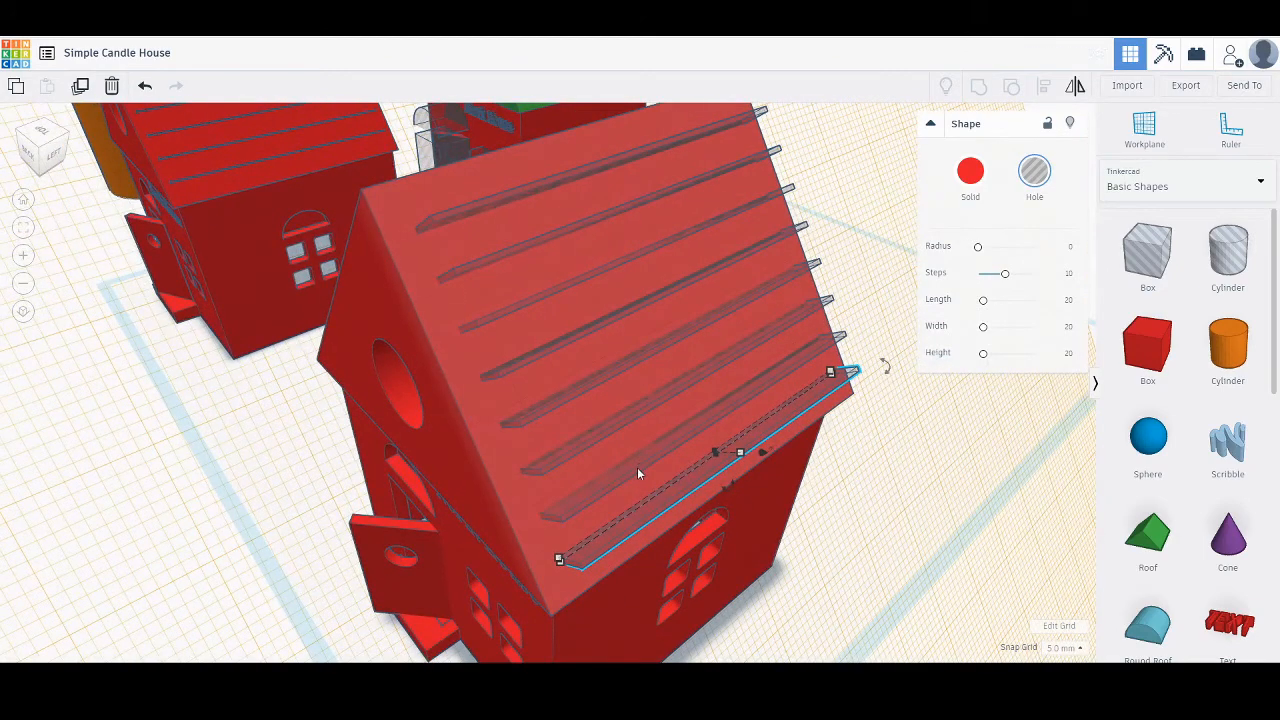
shift+click(576, 445)
shift+click(543, 420)
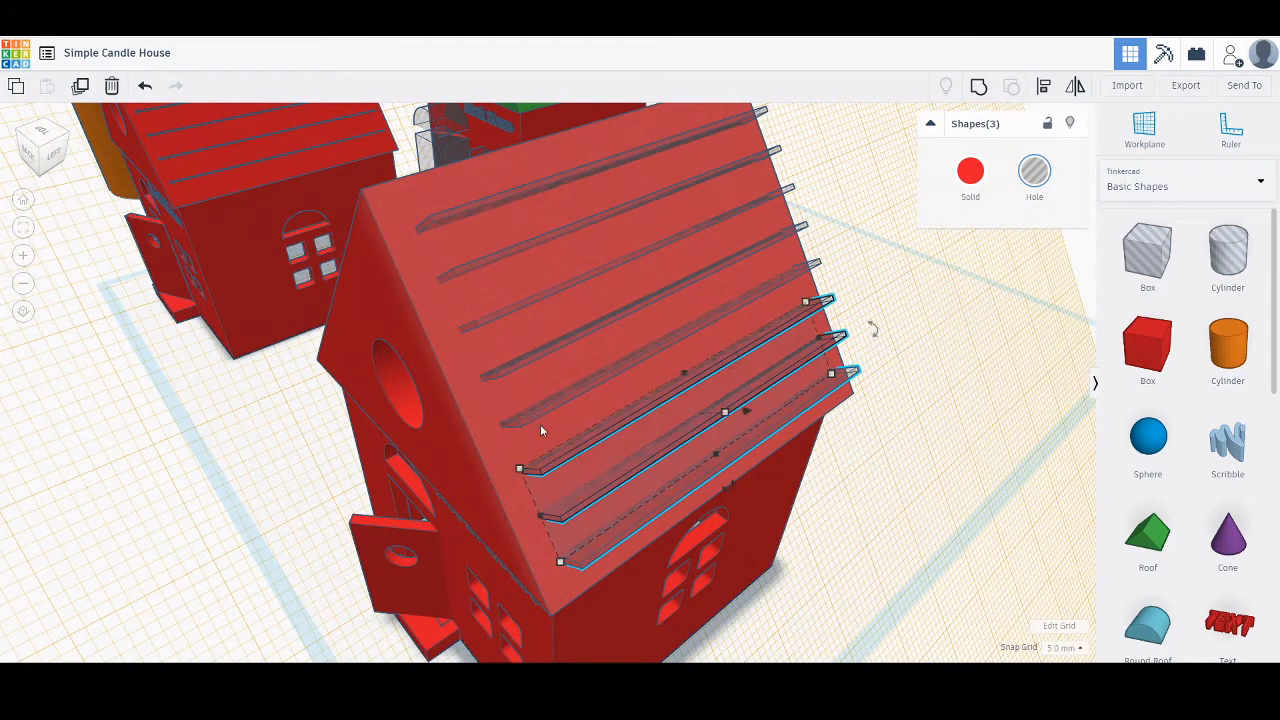
shift+click(540, 424)
shift+click(500, 369)
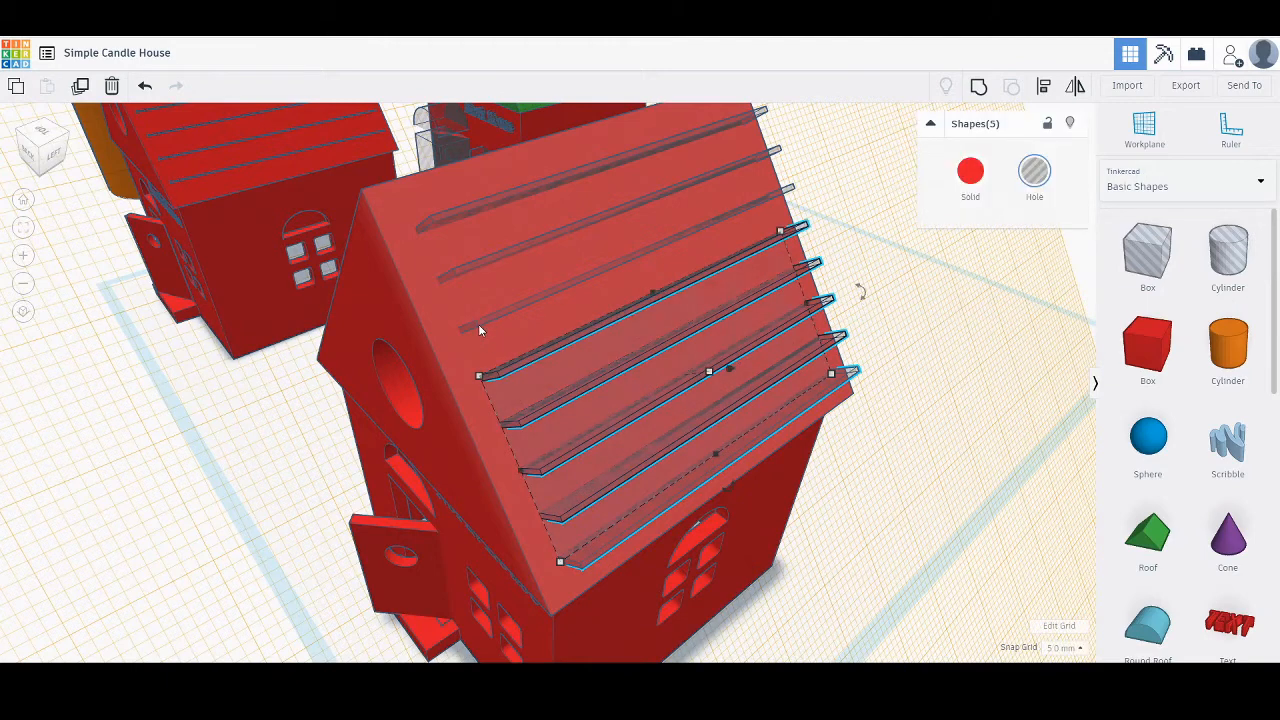
shift+click(478, 324)
shift+click(454, 273)
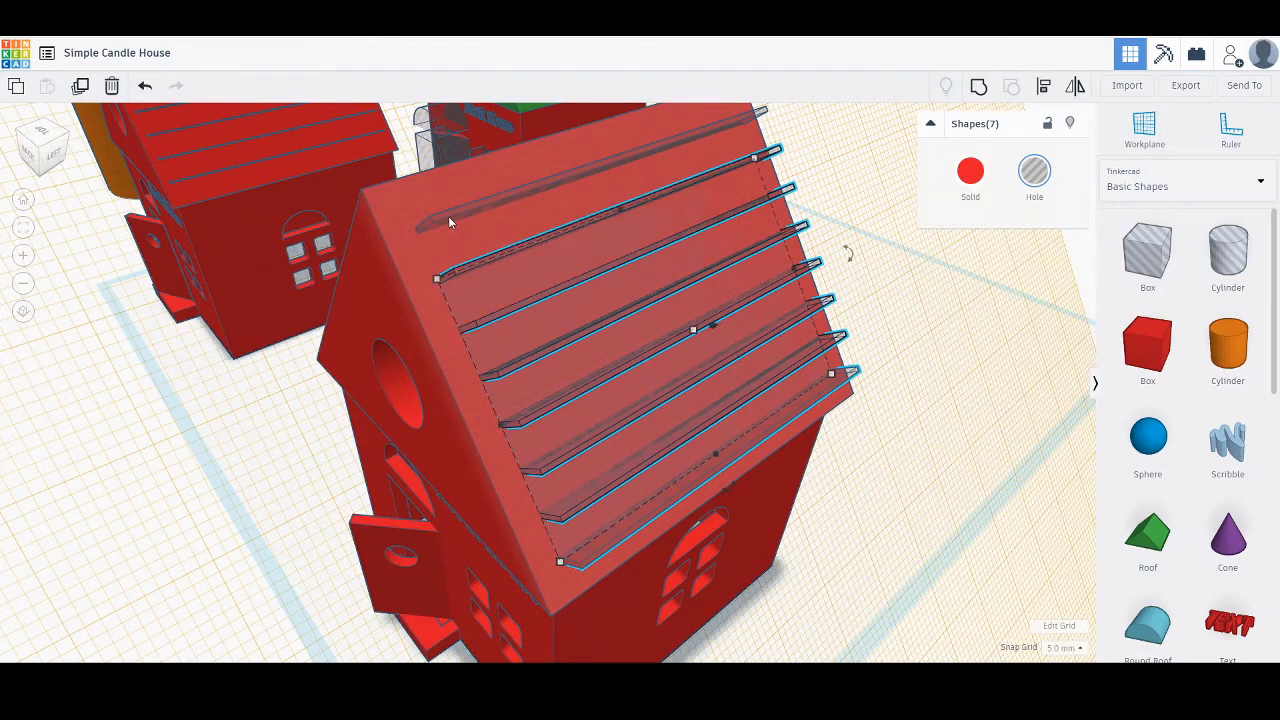
shift+click(449, 219)
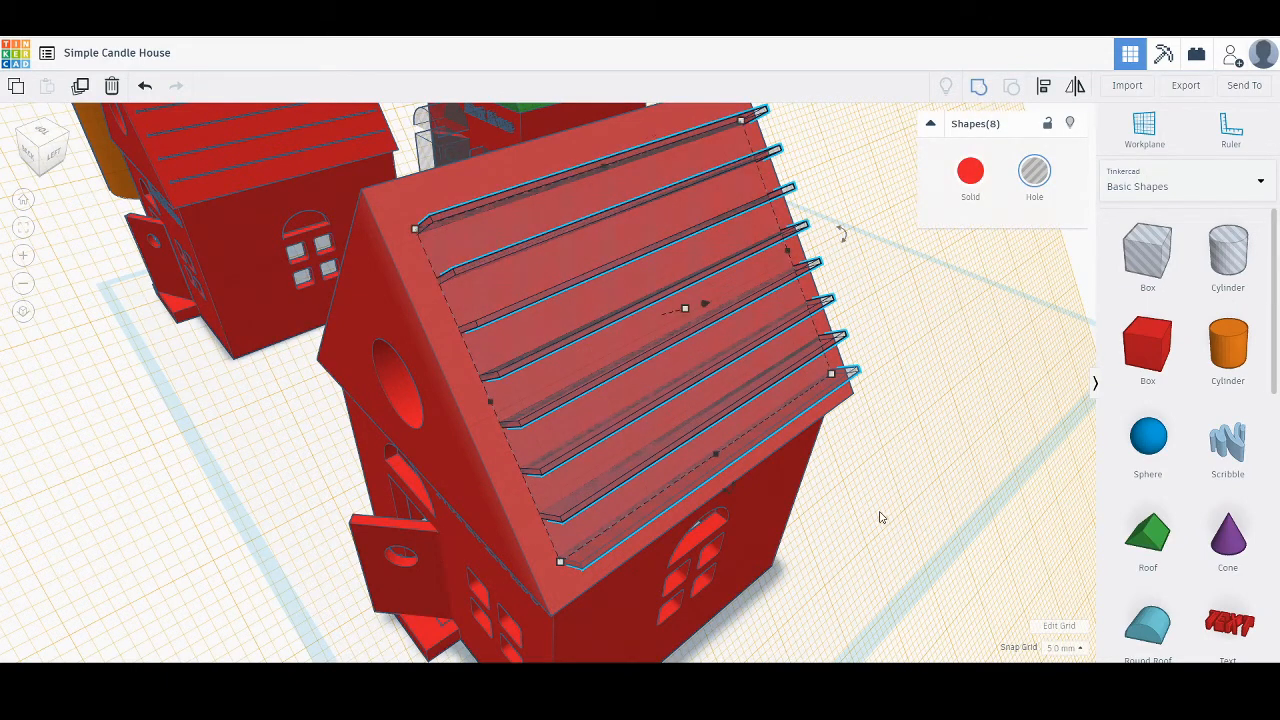
key(ctrl+g)
Set the snap grid to 1.0 mm and shift the grouped strips one step up the roof slope.
right_drag(880, 517, 832, 512)
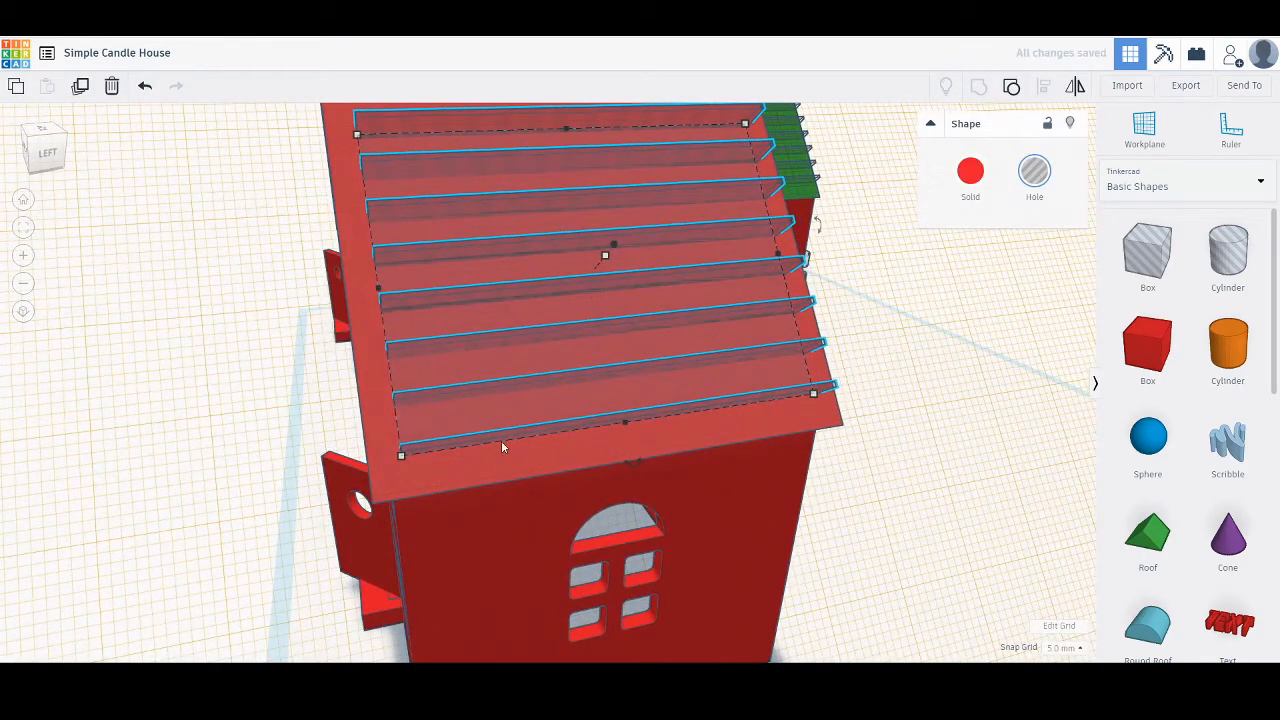
right_drag(806, 458, 763, 455)
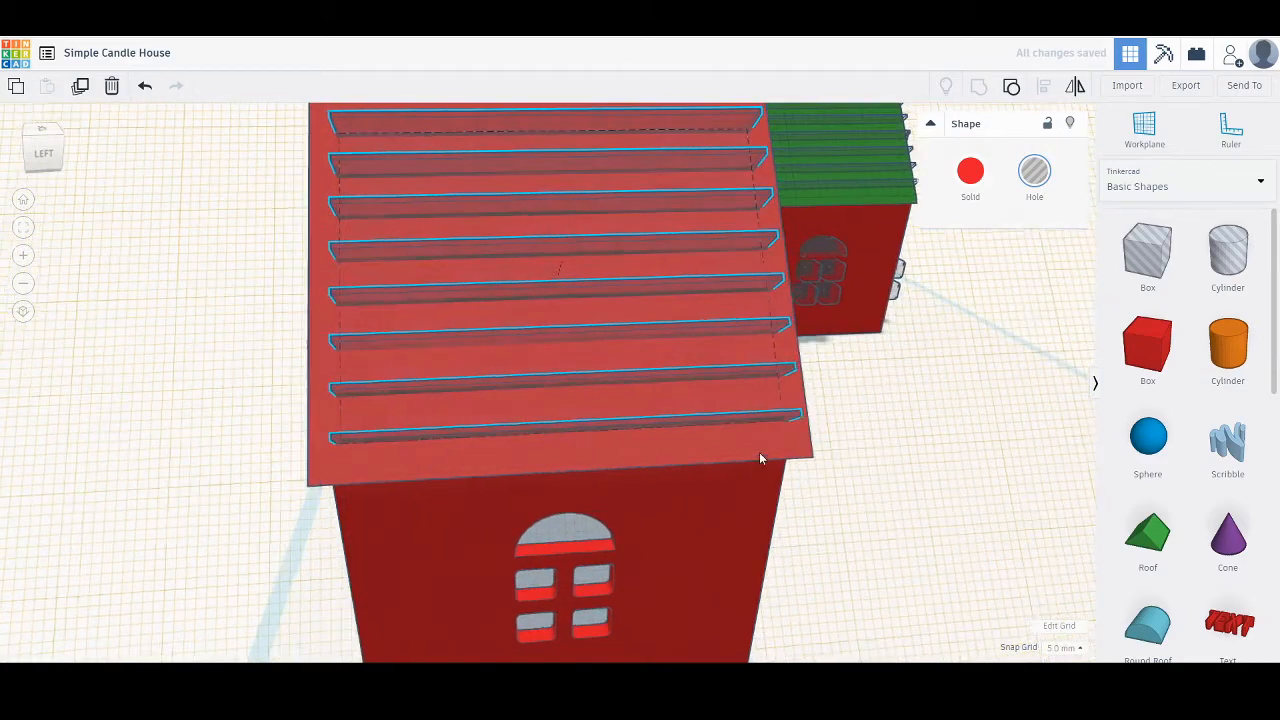
click(1058, 649)
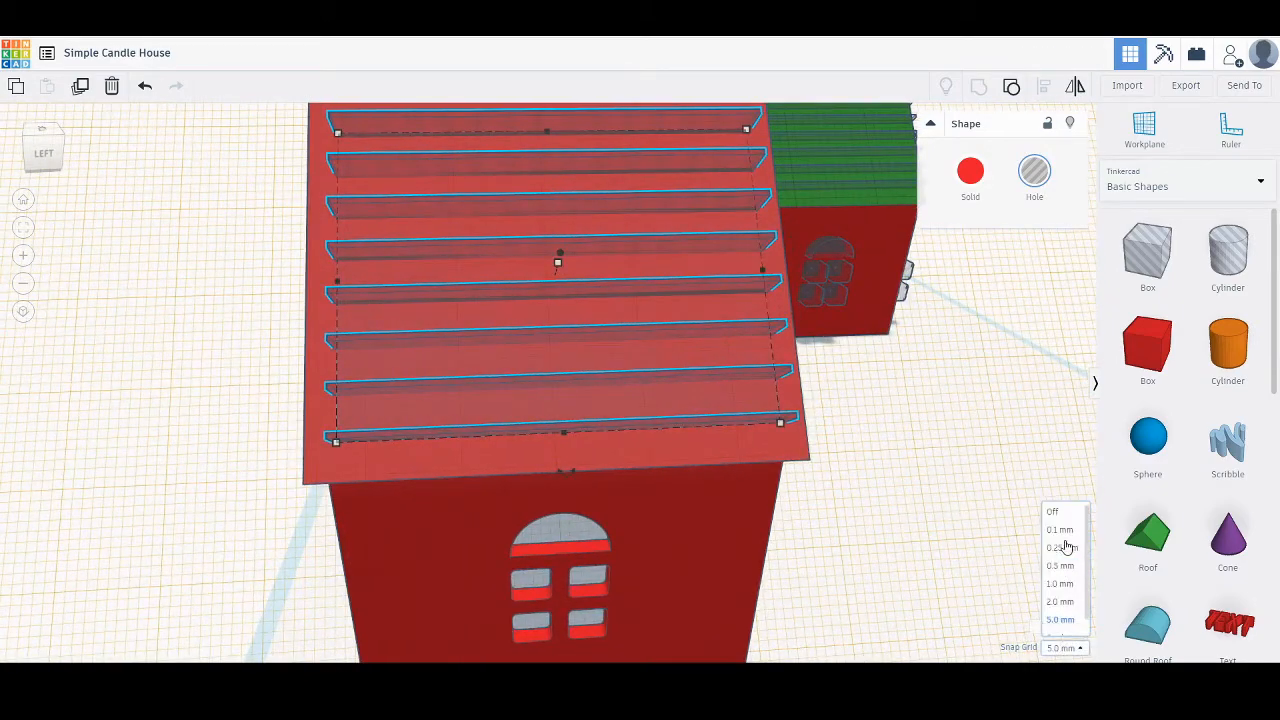
click(1062, 588)
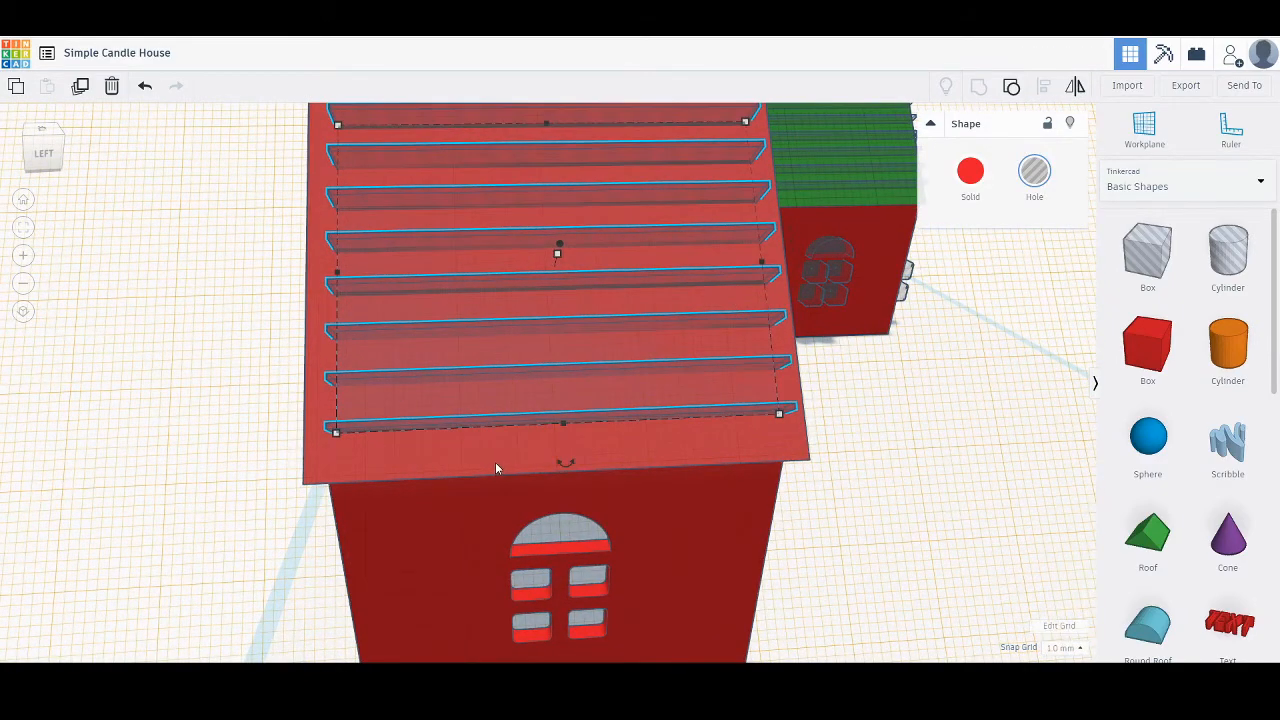
click(231, 423)
right_drag(231, 423, 339, 444)
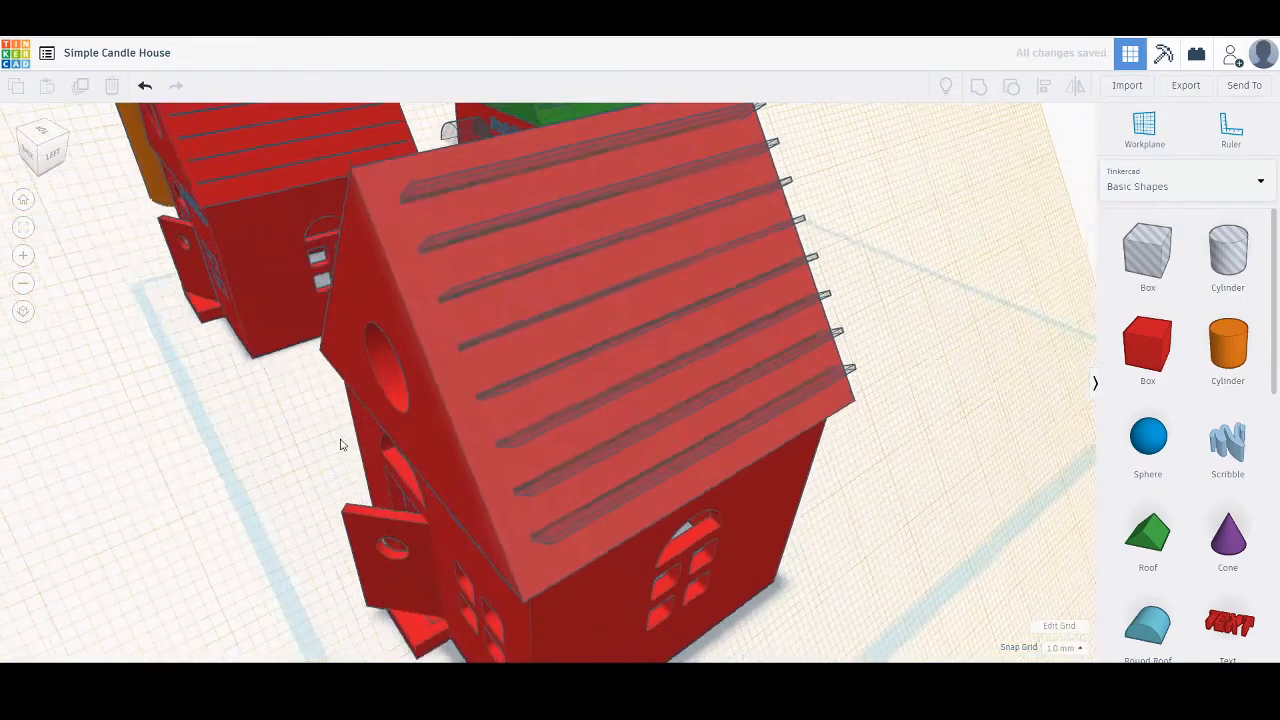
Return the workplane to the default ground plane.
right_drag(871, 280, 351, 303)
right_drag(607, 271, 557, 280)
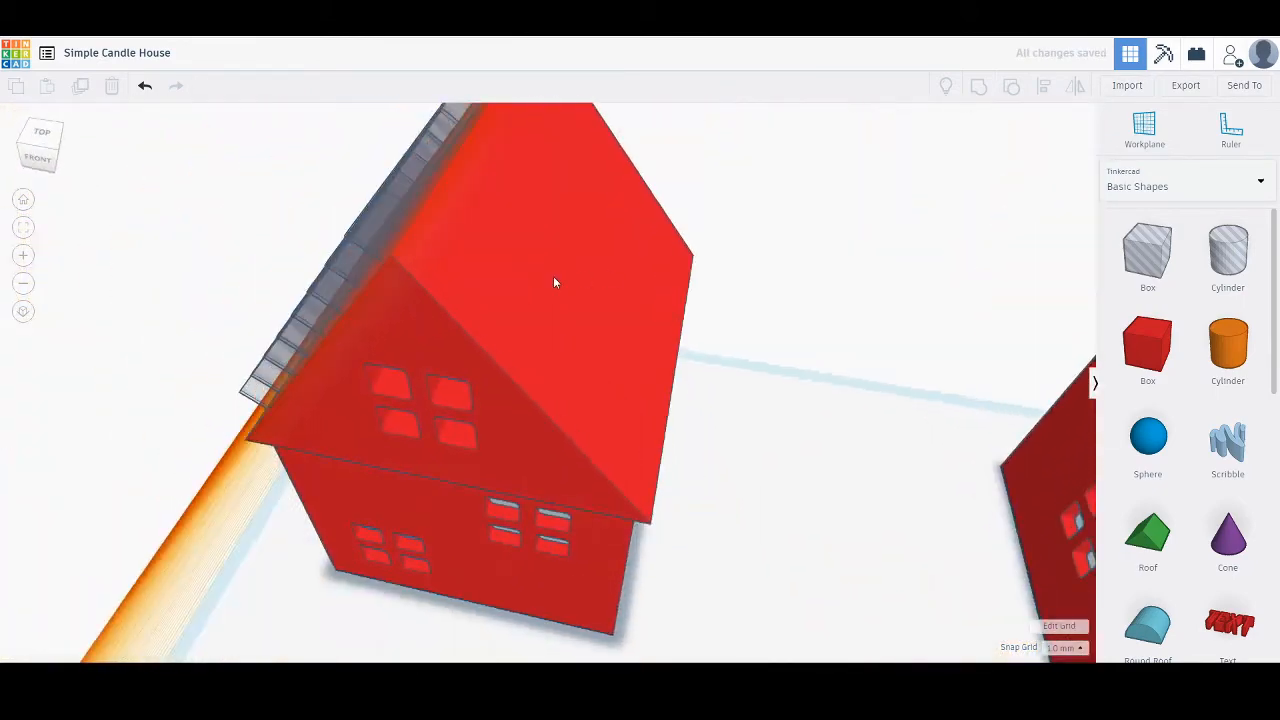
click(1137, 132)
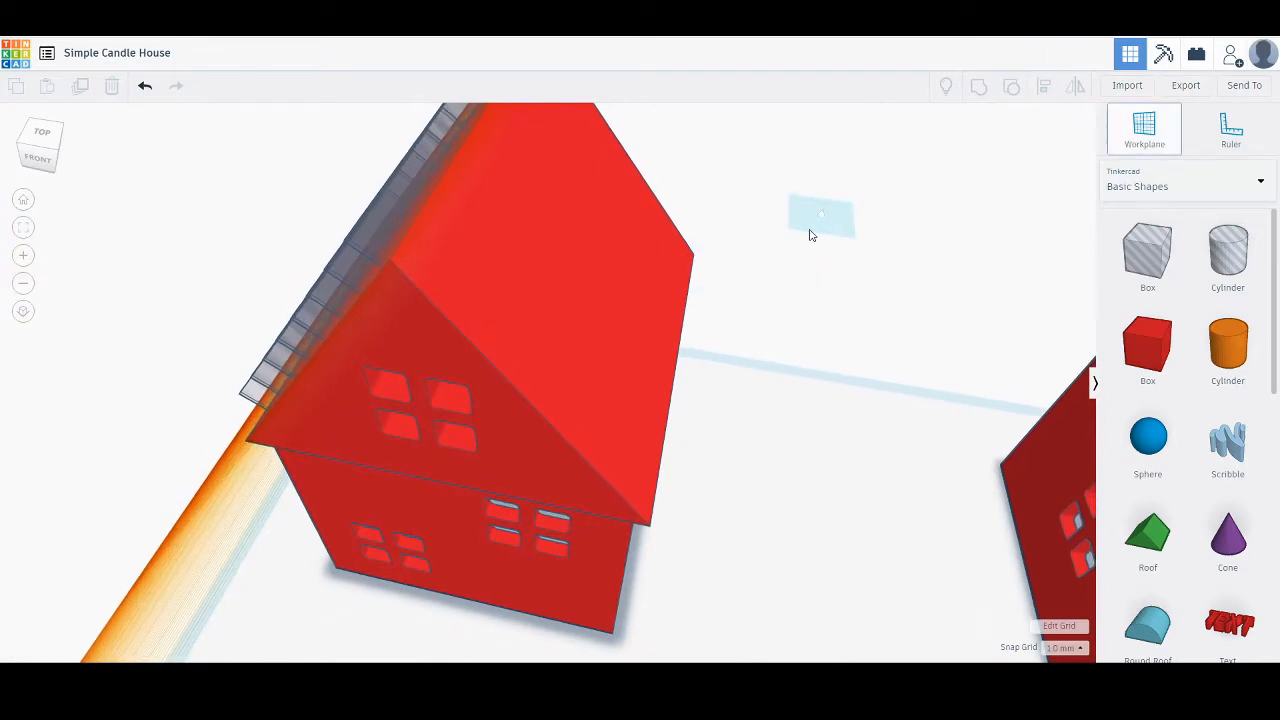
click(815, 228)
Duplicate the grouped strip holes and mirror the copy across the house's width to slope the opposite way.
right_drag(603, 263, 738, 366)
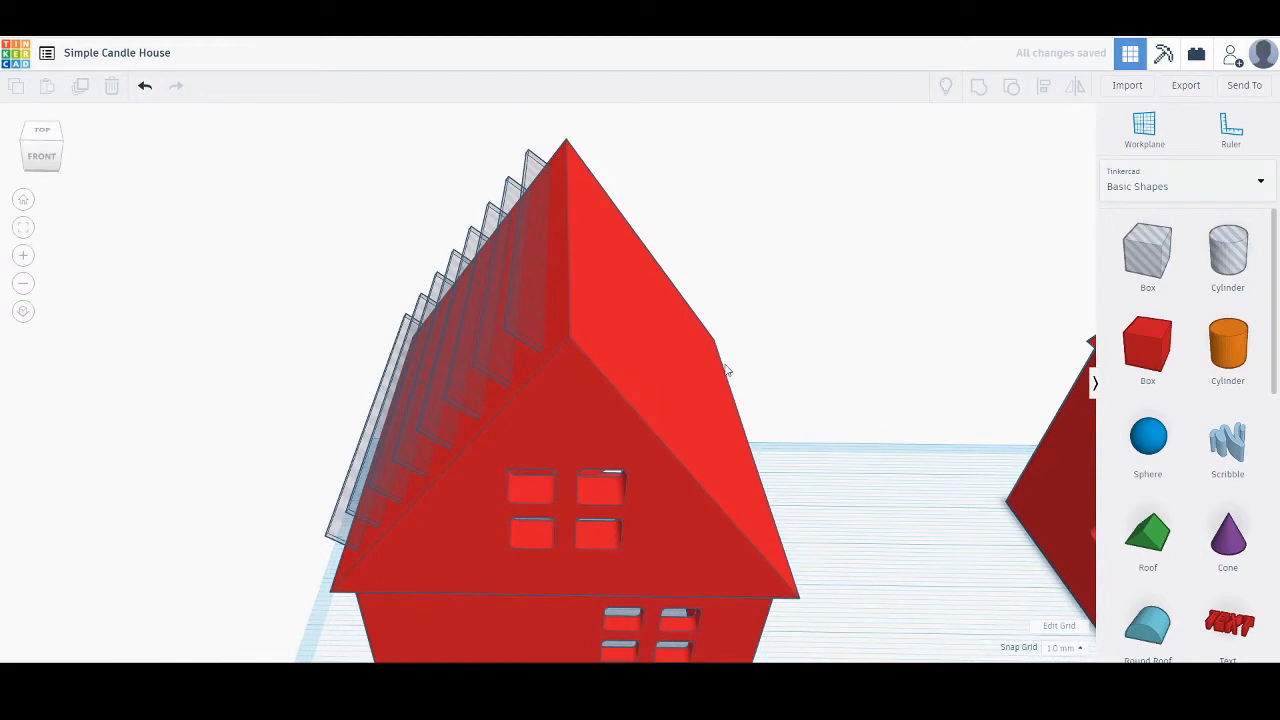
click(516, 316)
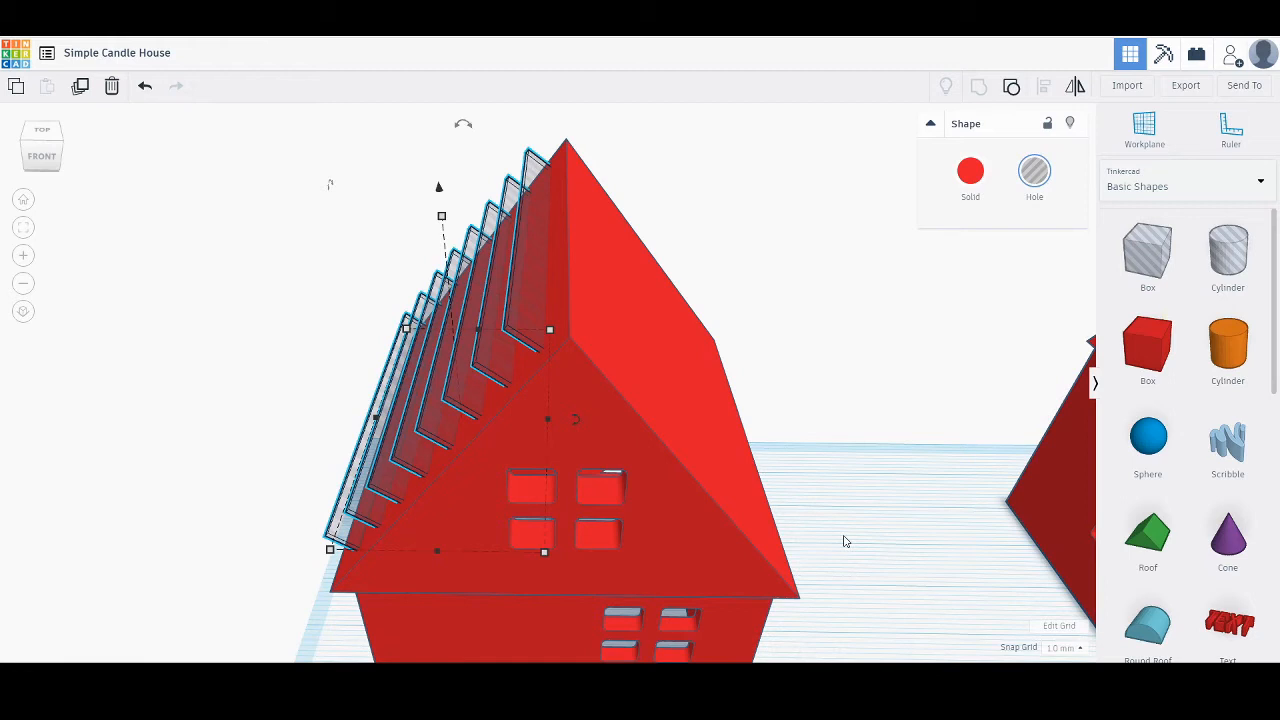
key(ctrl+d)
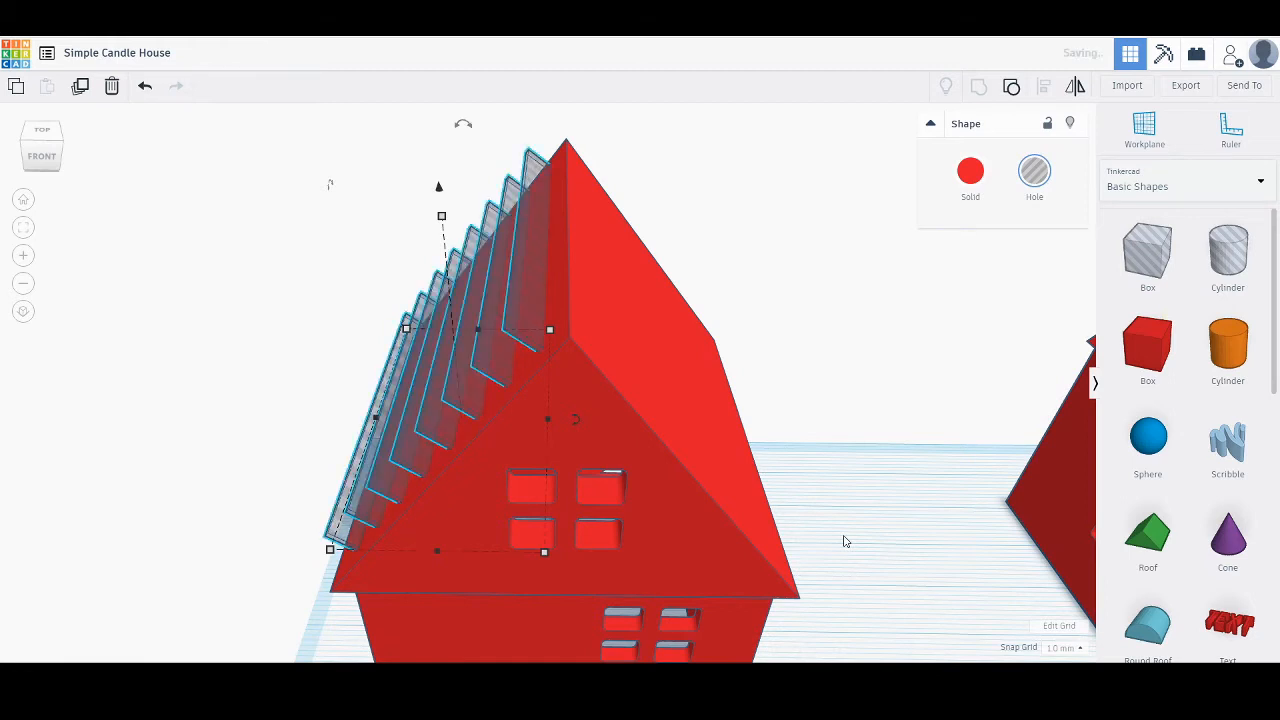
key(m)
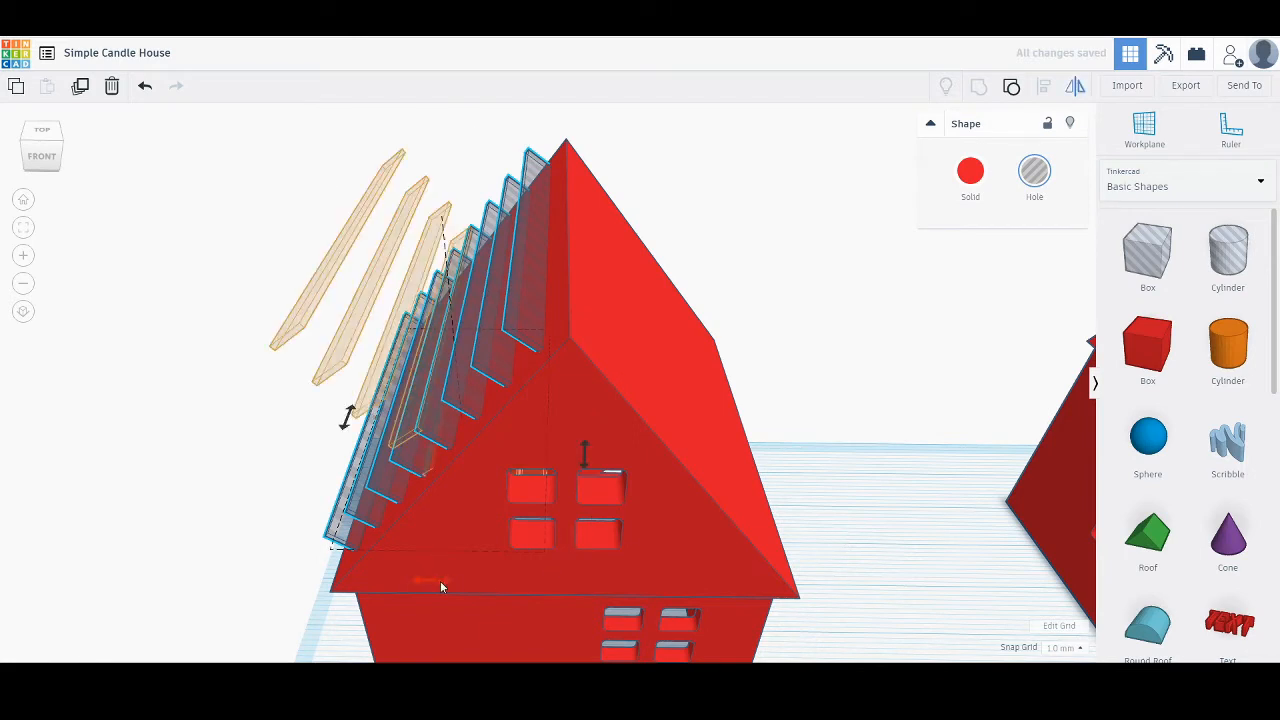
click(440, 581)
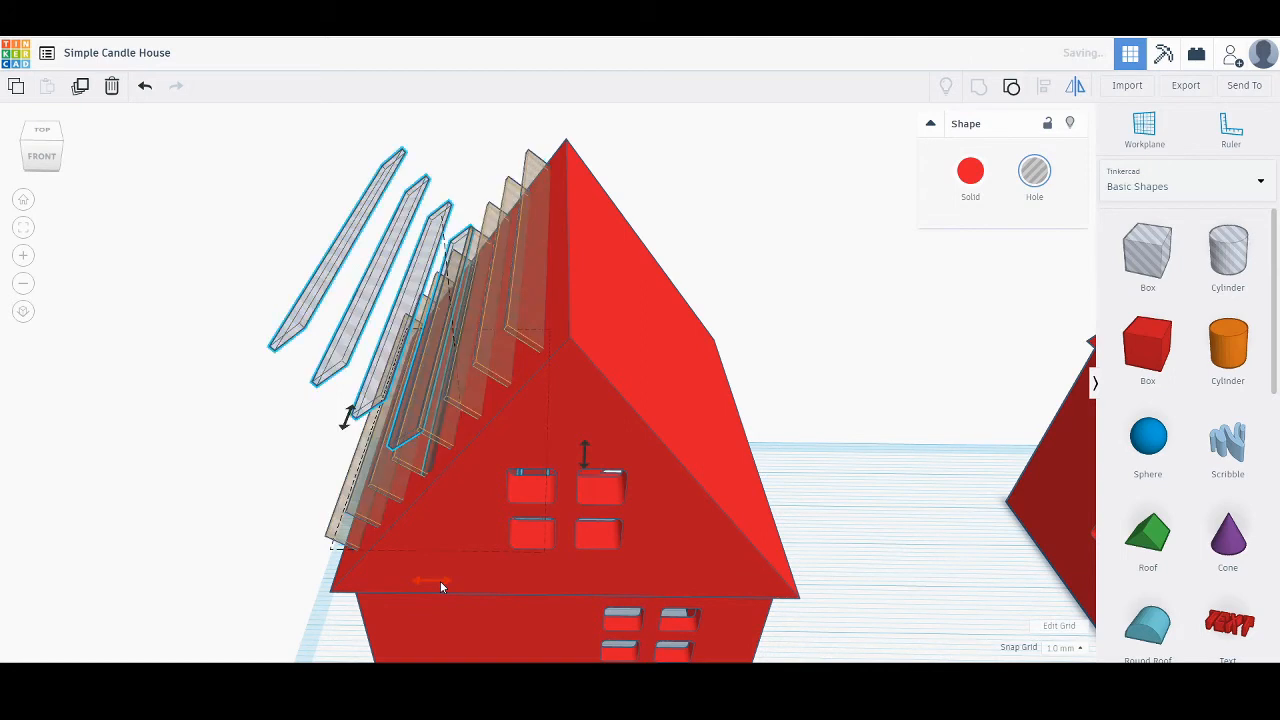
click(269, 192)
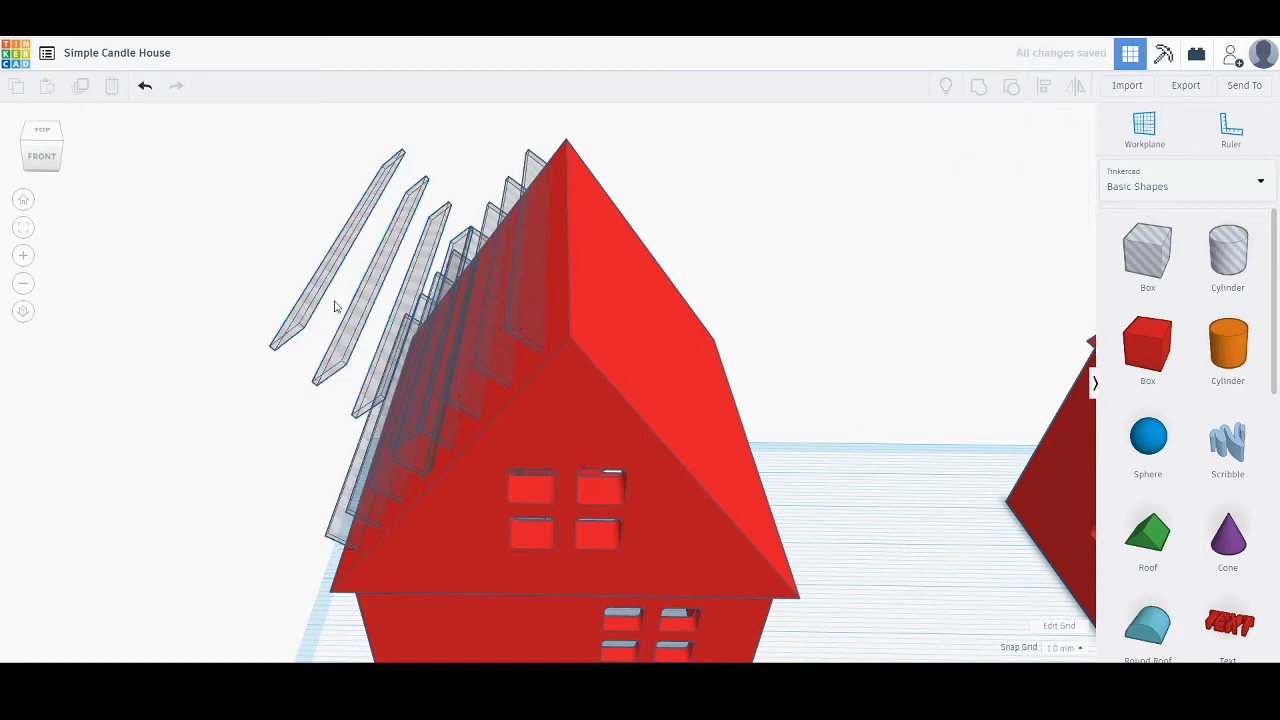
Move the mirrored strip holes across the ridge onto the opposite roof slope.
click(316, 306)
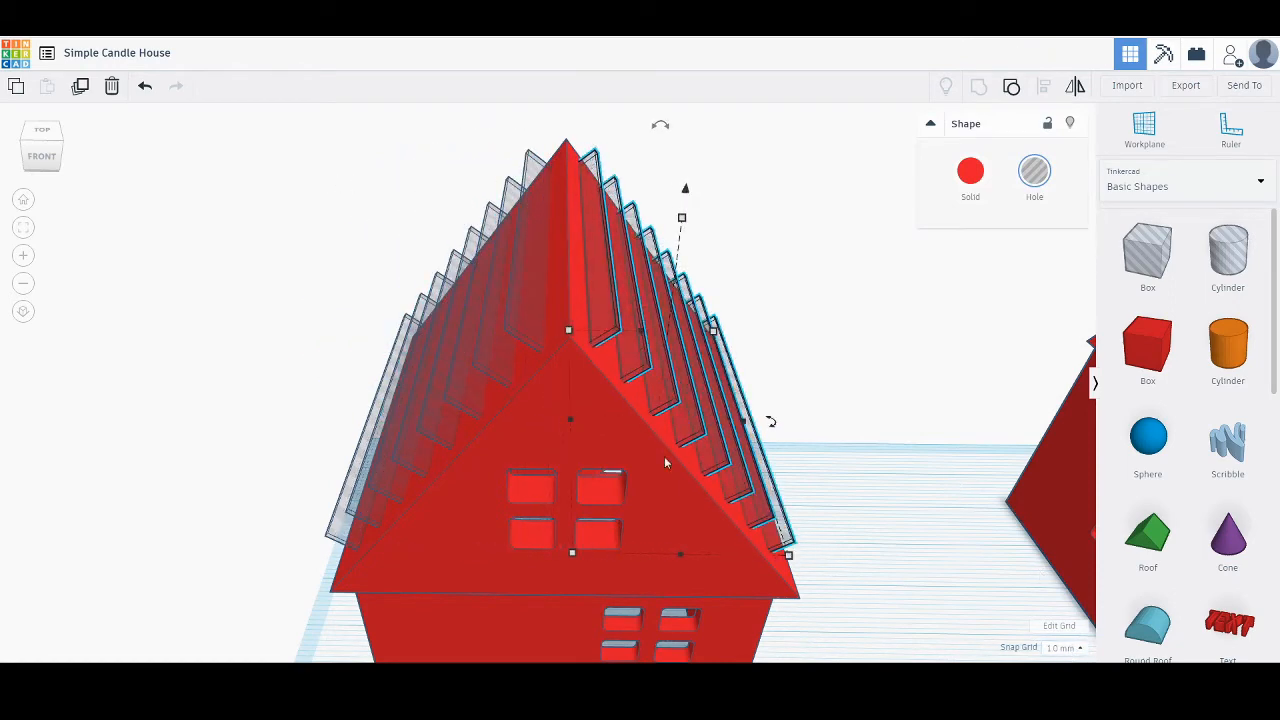
right_drag(578, 359, 551, 338)
middle_drag(551, 338, 544, 397)
scroll(554, 431, up, 7)
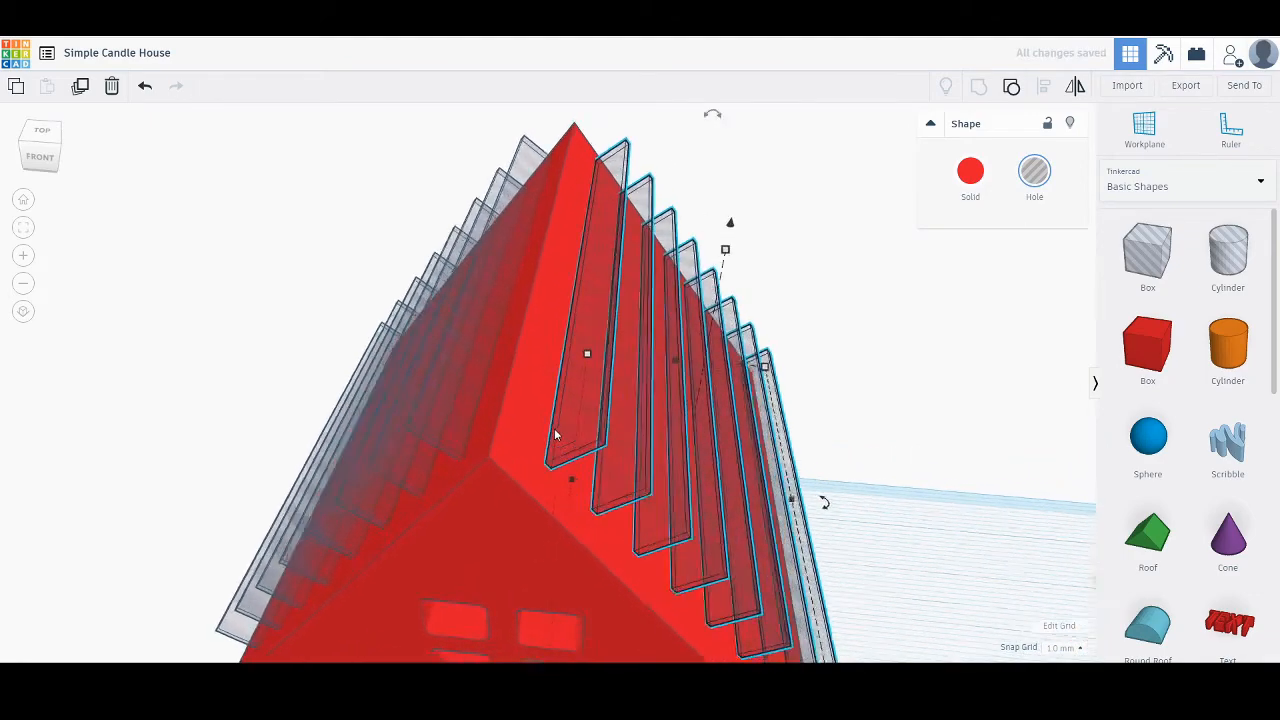
scroll(537, 432, up, 3)
scroll(537, 432, down, 5)
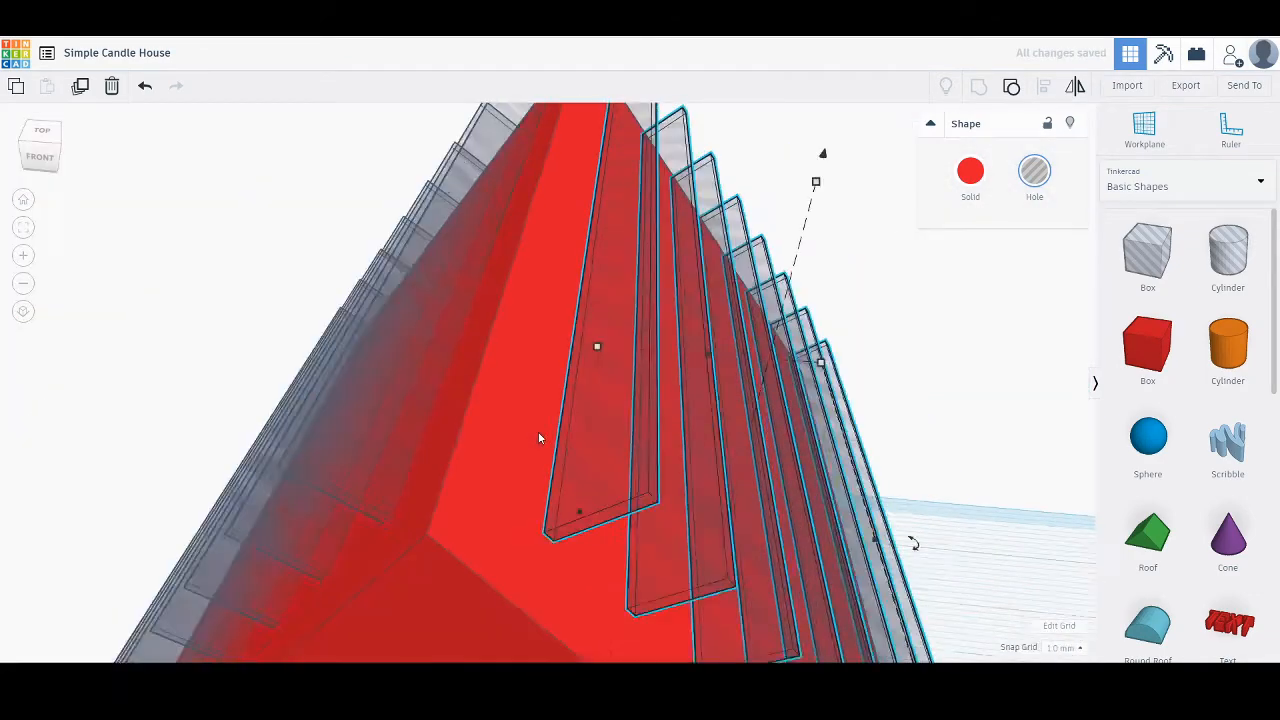
scroll(538, 438, down, 1)
right_drag(520, 408, 640, 450)
Set the snap grid to 0.1 mm and nudge the mirrored strips sideways toward the ridge until they meet the roof surface.
click(1068, 648)
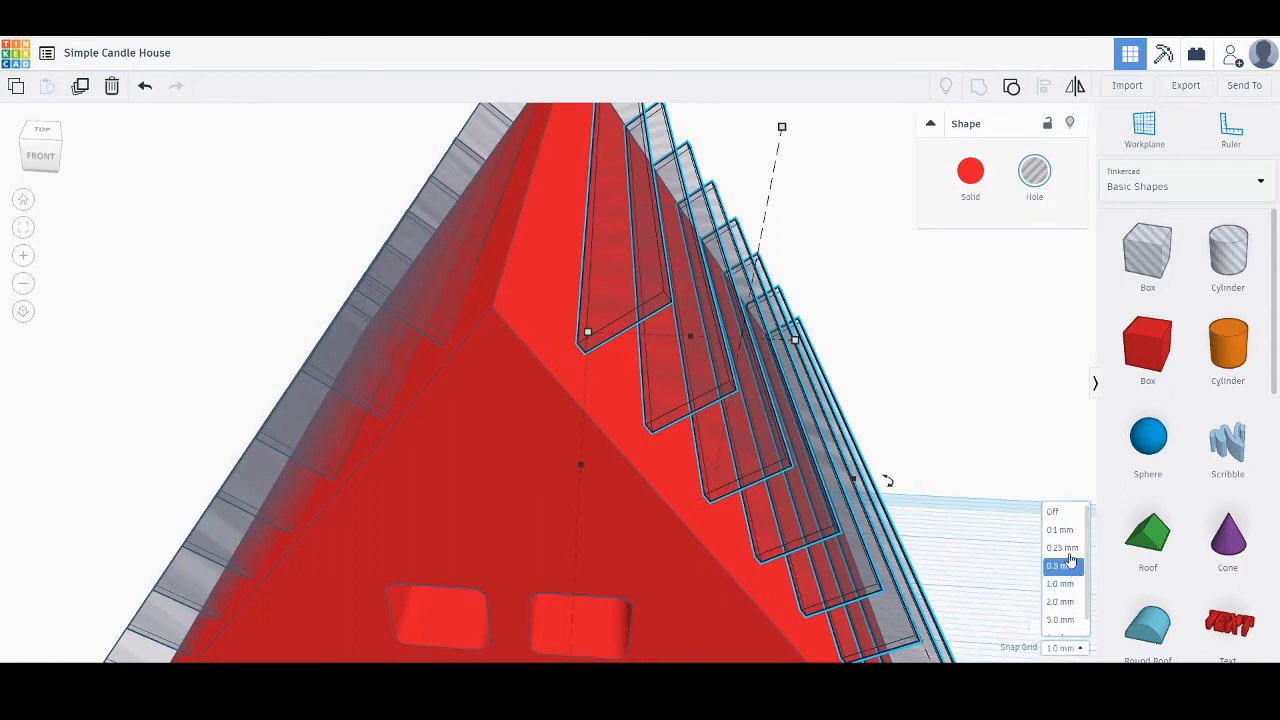
click(1060, 528)
key(Left)
key(Left)
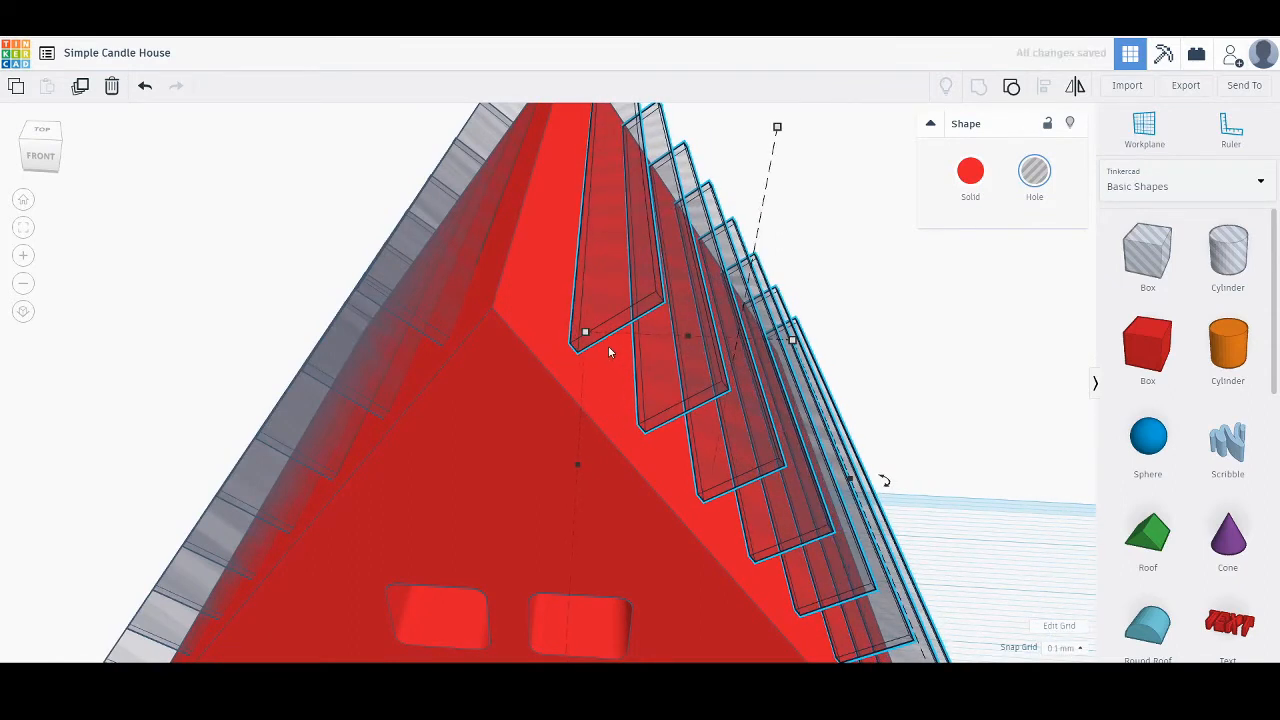
key(Left)
key(Left)
key(Left)
key(Left)
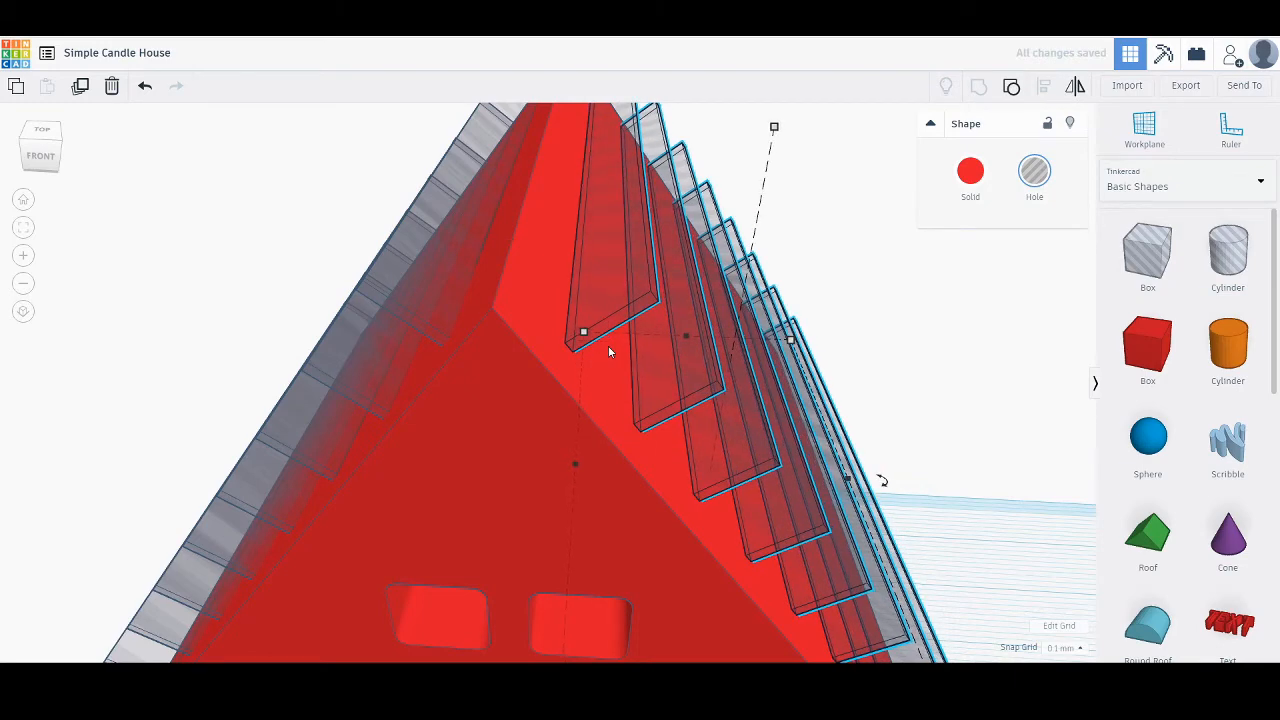
key(Right)
key(Right)
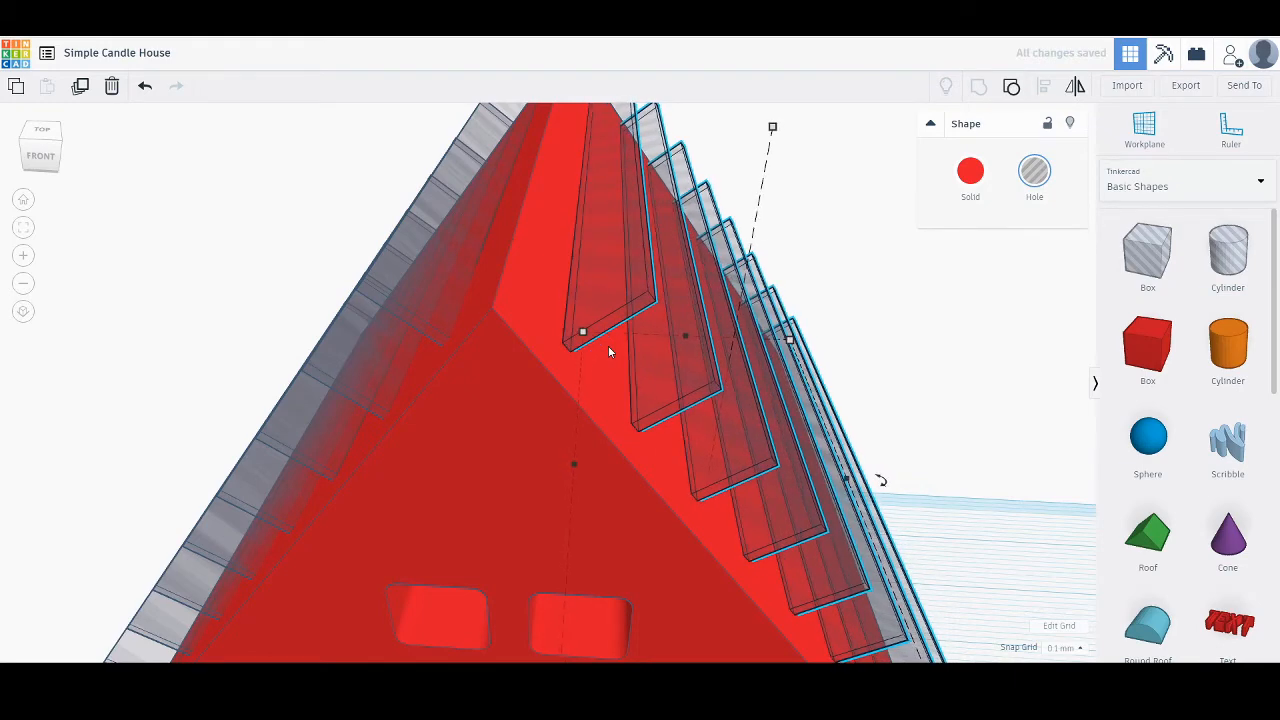
key(Right)
key(Left)
key(Left)
key(Right)
key(Left)
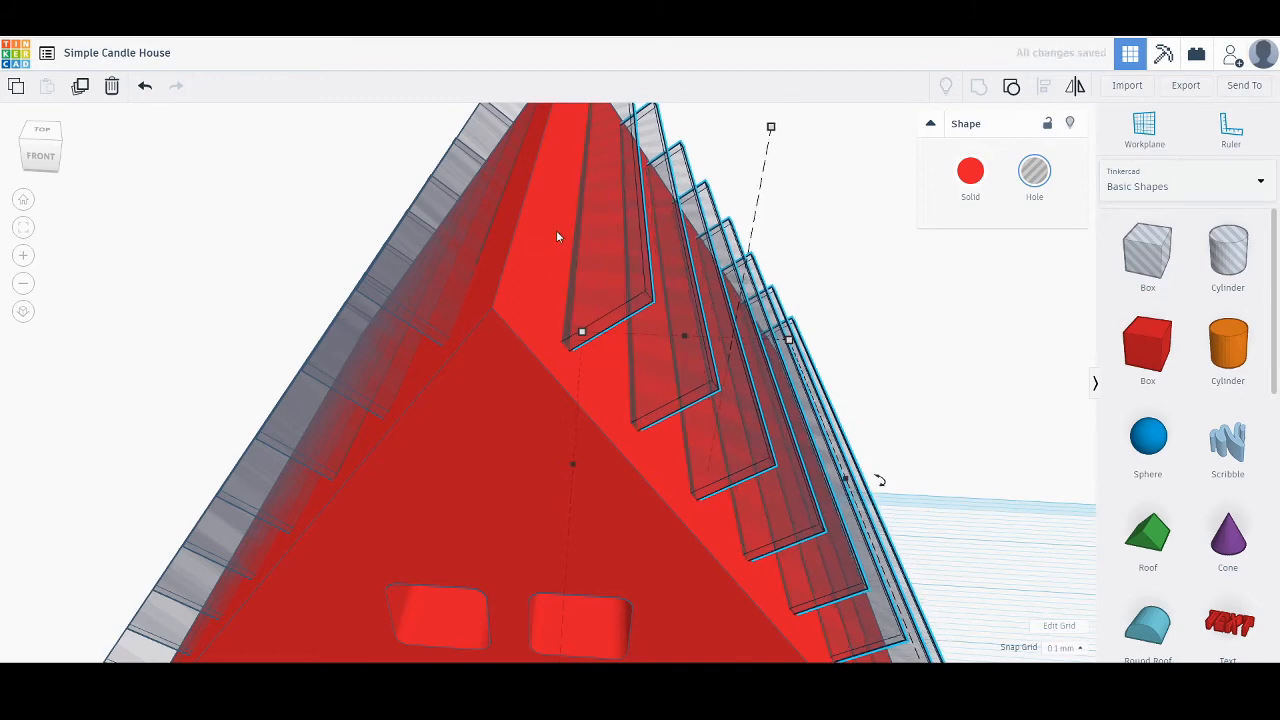
Turn the snap grid off and fine-tune the mirrored strips' sideways position against the roof slope.
scroll(536, 341, up, 5)
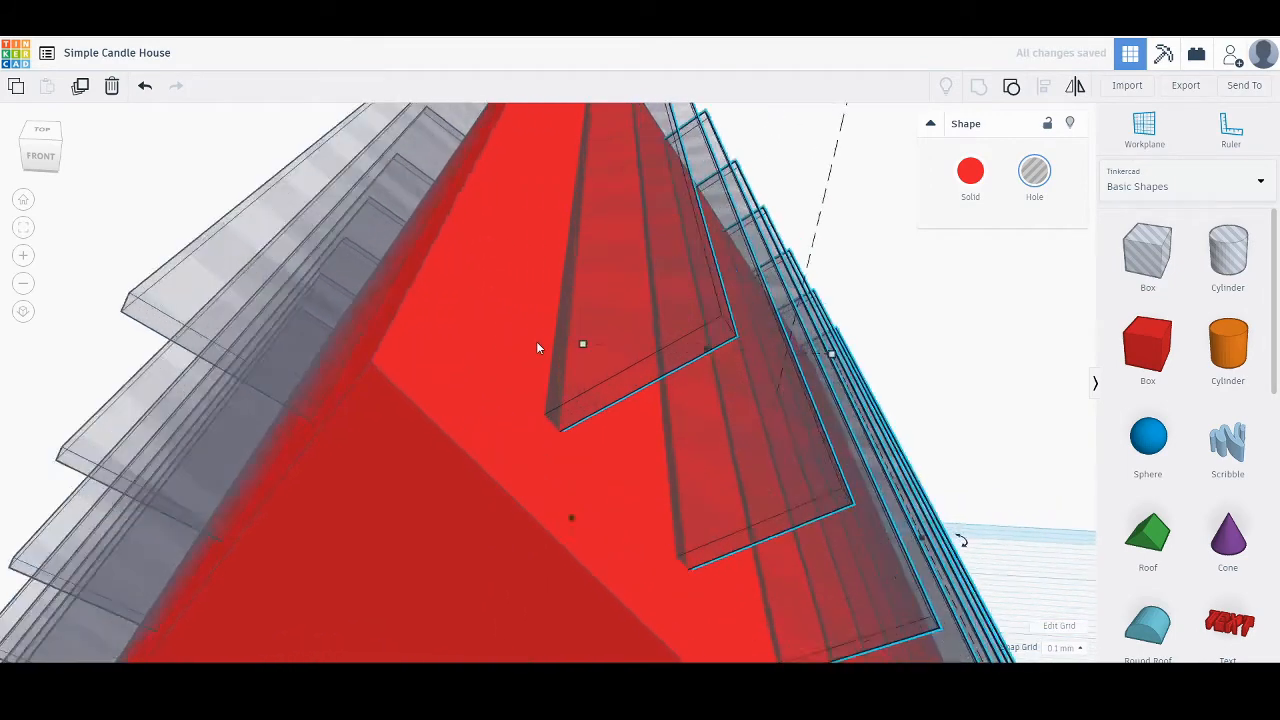
click(1065, 648)
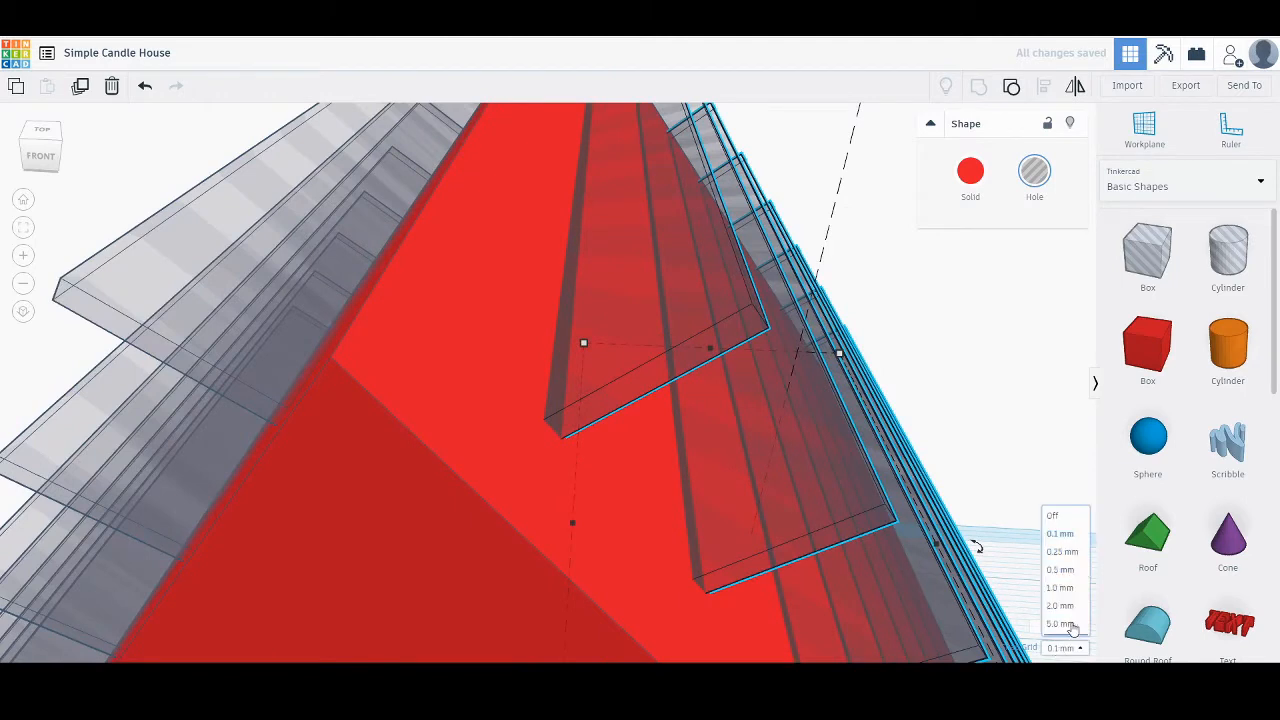
click(1062, 516)
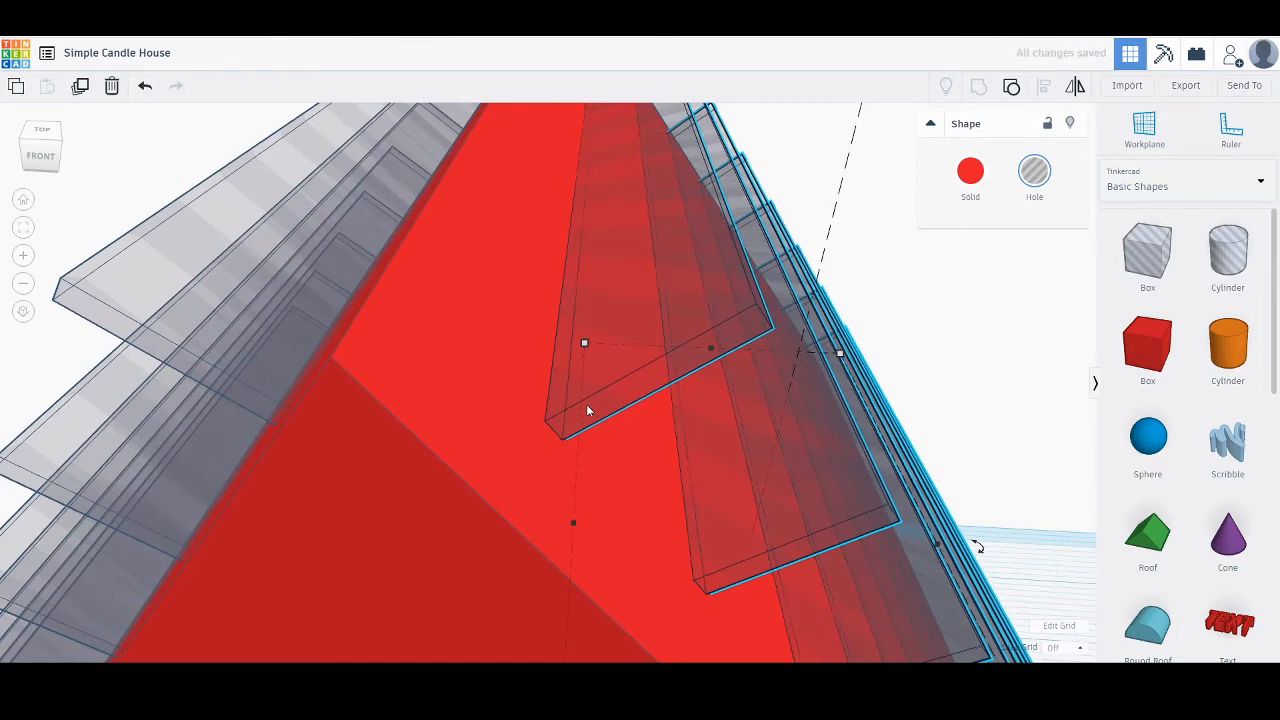
key(Right)
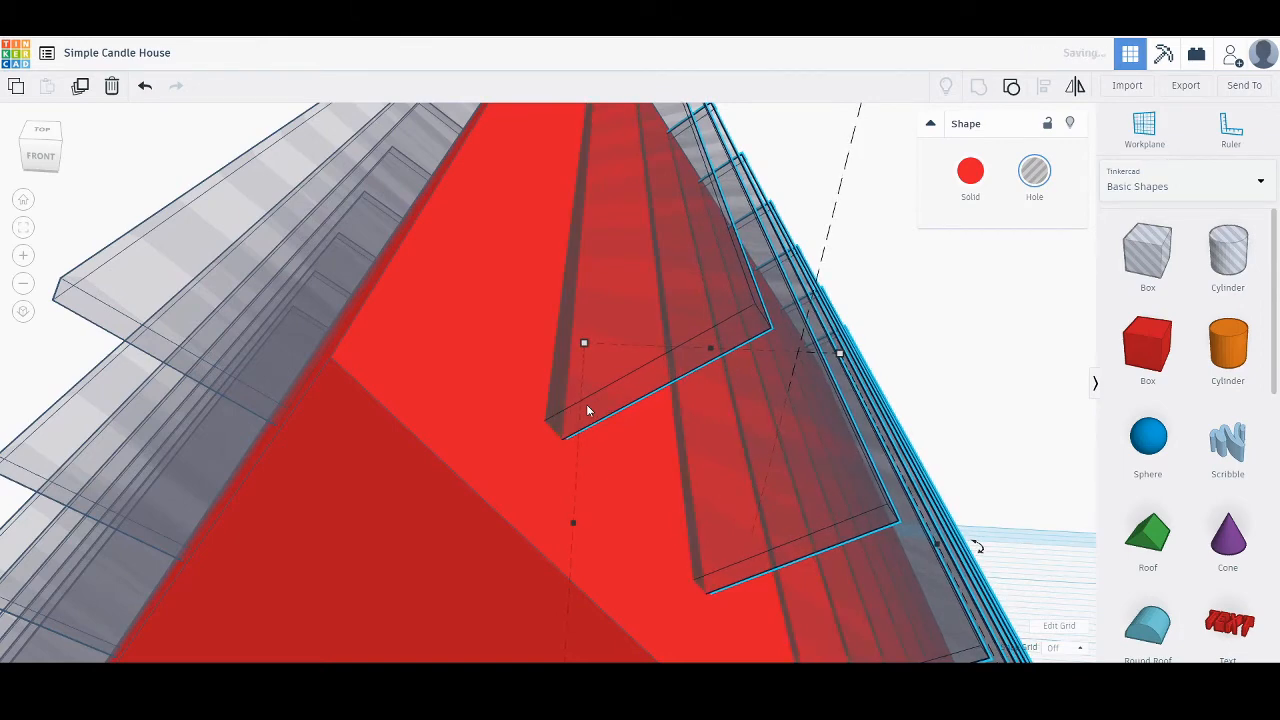
key(Left)
right_drag(679, 460, 566, 296)
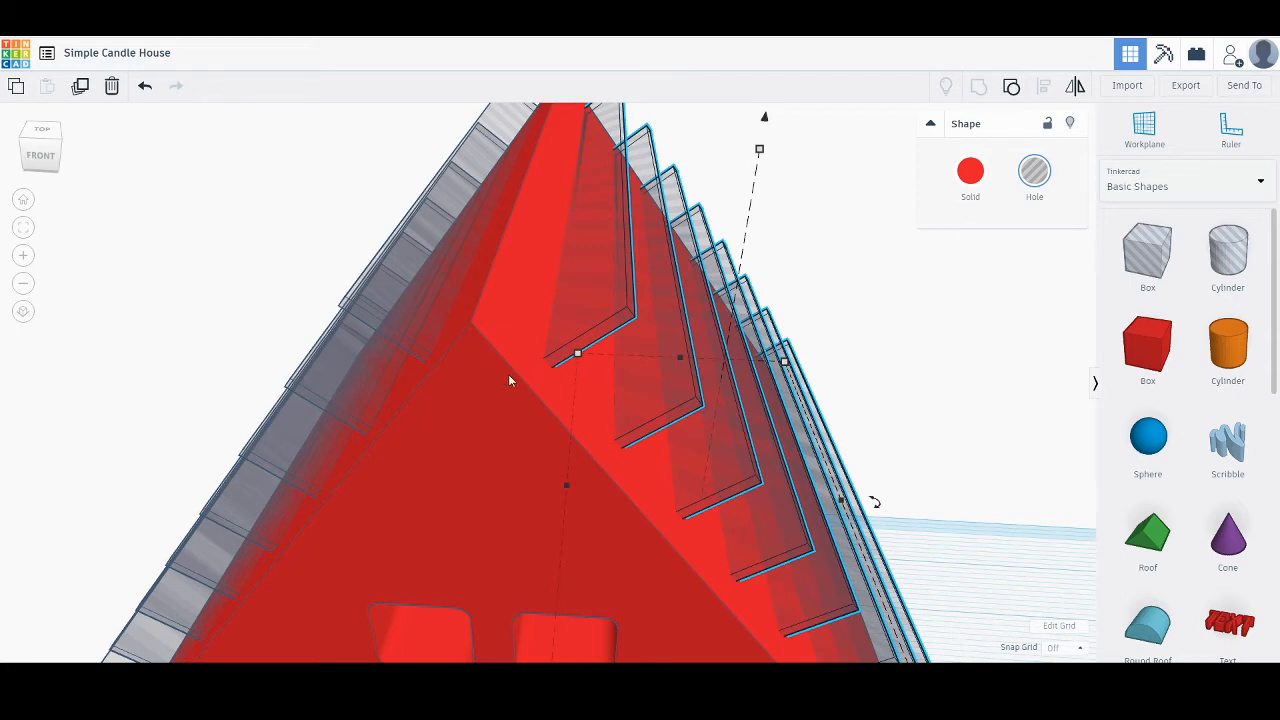
Ungroup and regroup the mirrored strip holes, and place the workplane on the roof slope beneath them.
click(1011, 87)
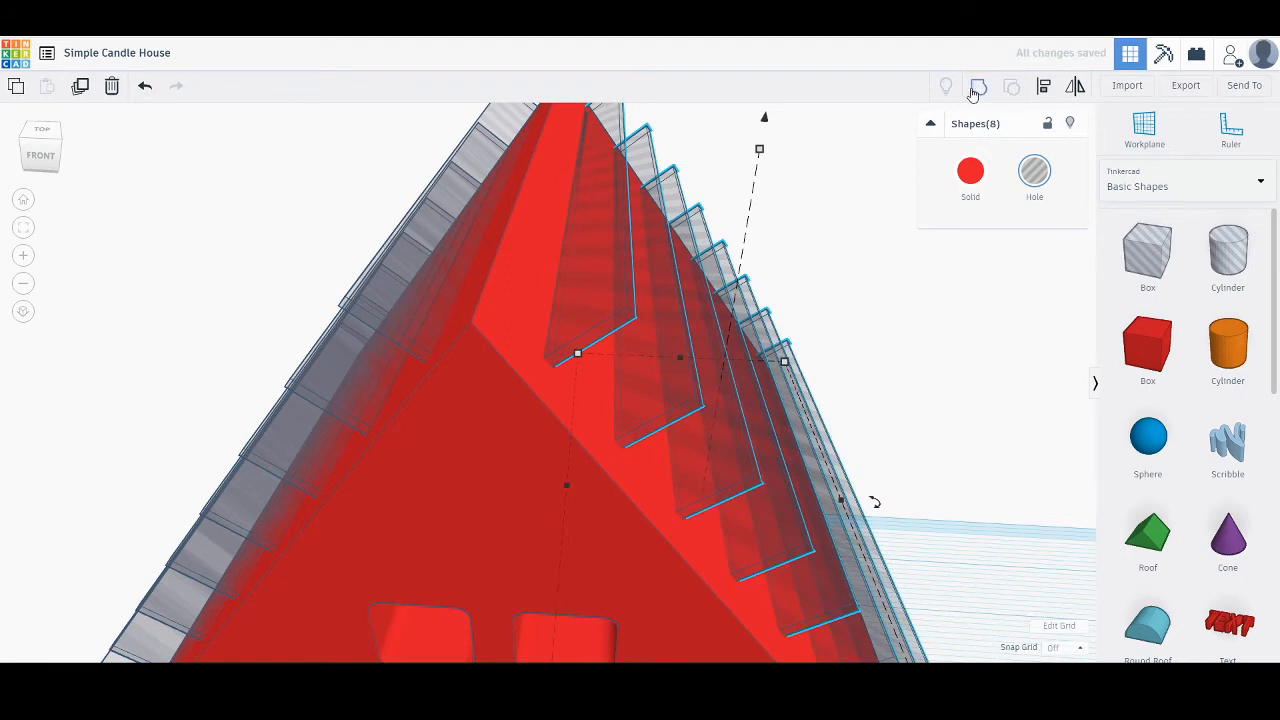
click(975, 88)
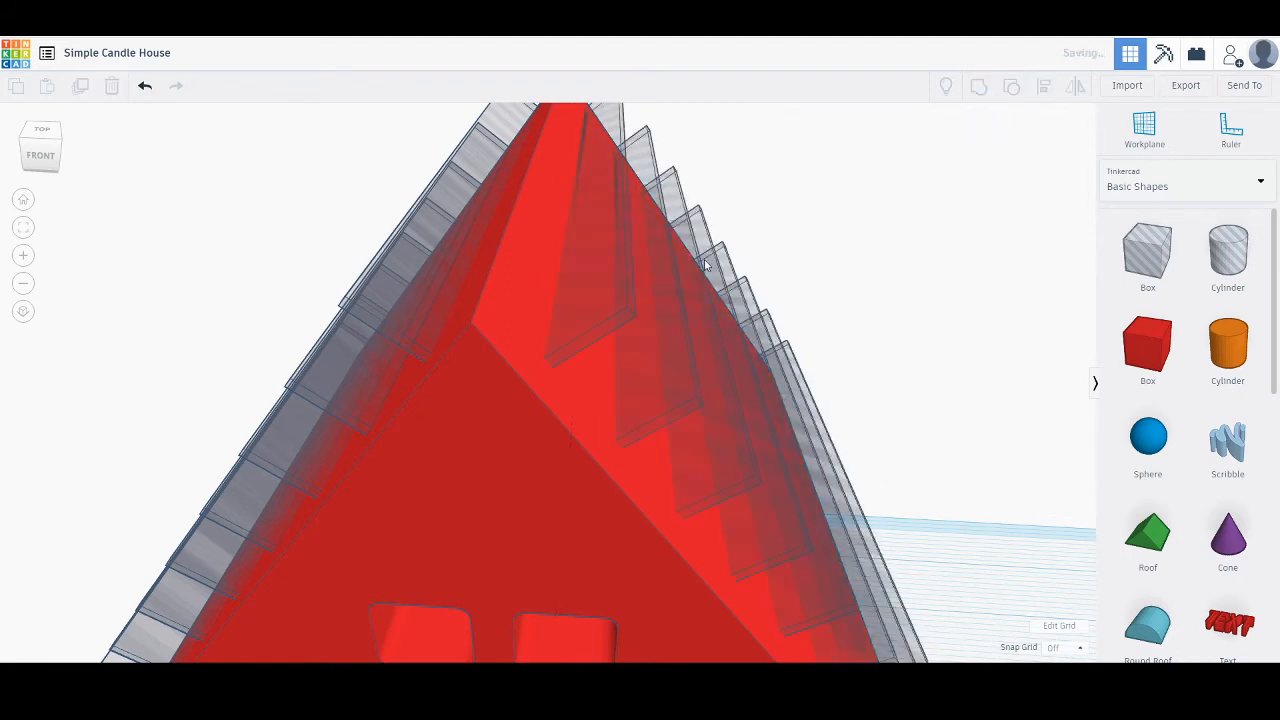
click(1158, 142)
click(671, 309)
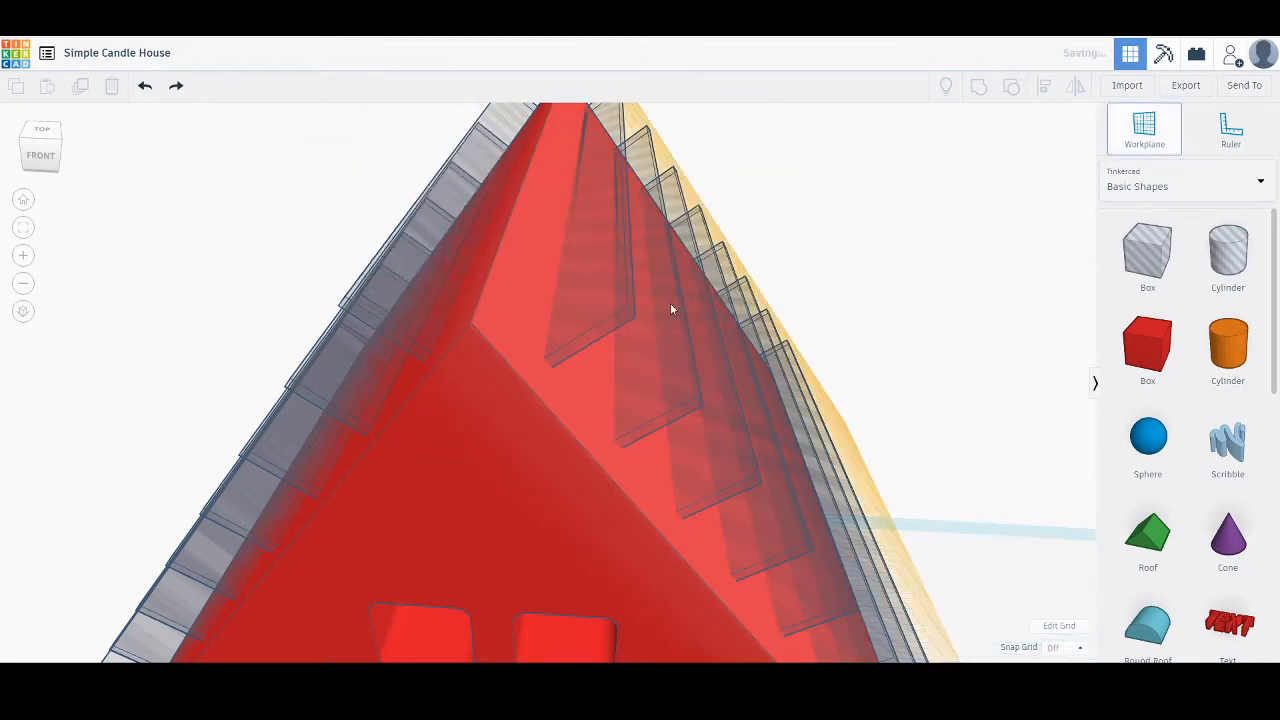
Set the snap grid to 0.5 mm and sink the mirrored strips slightly into the roof, perpendicular to the slope.
click(737, 387)
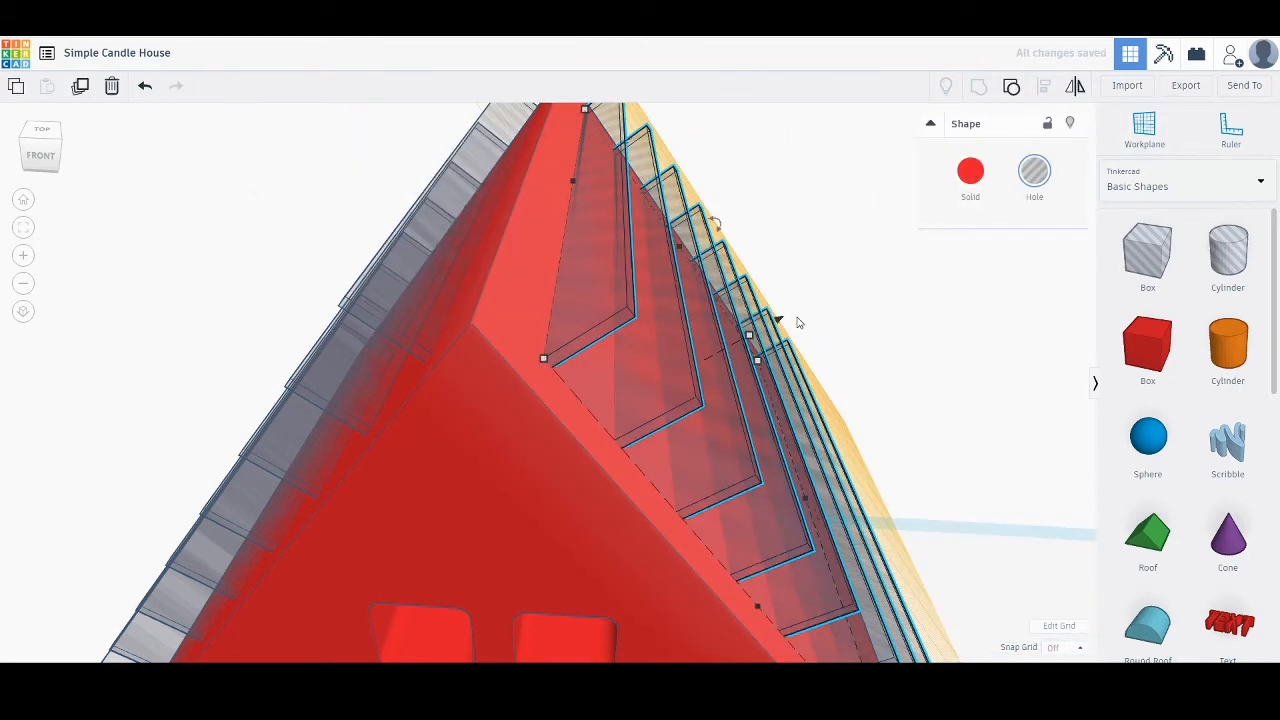
click(1054, 649)
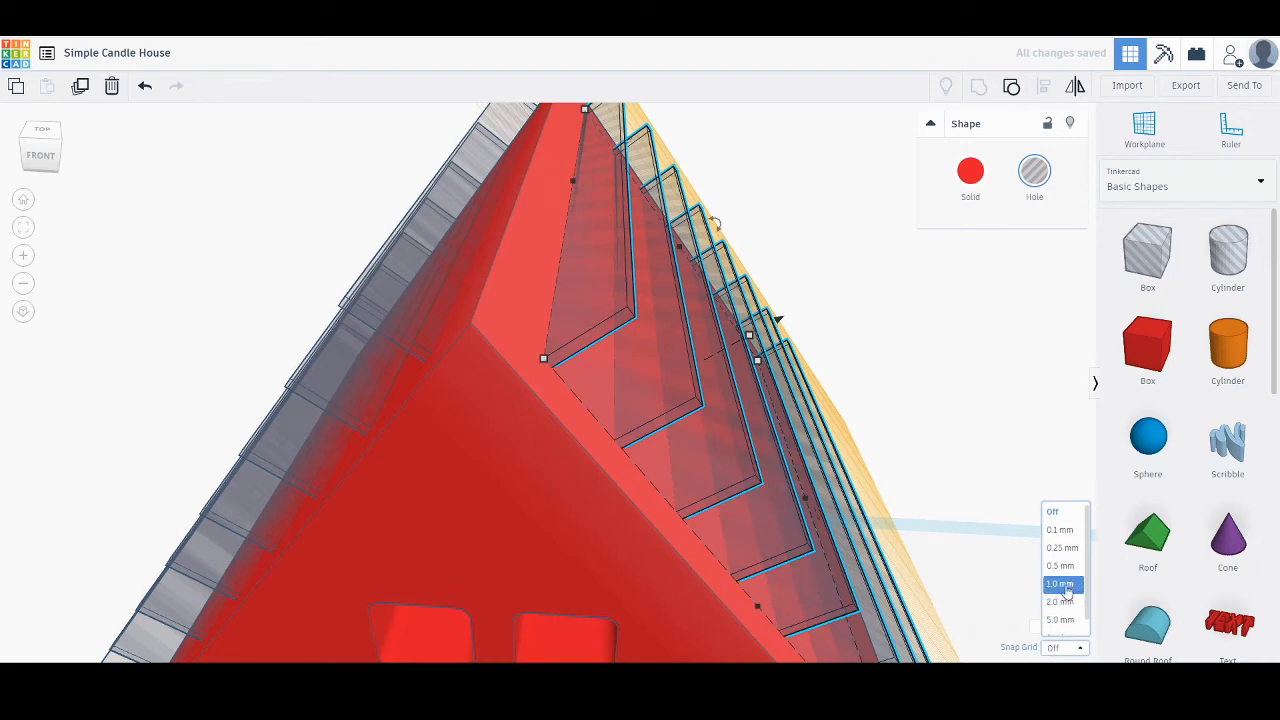
click(1061, 570)
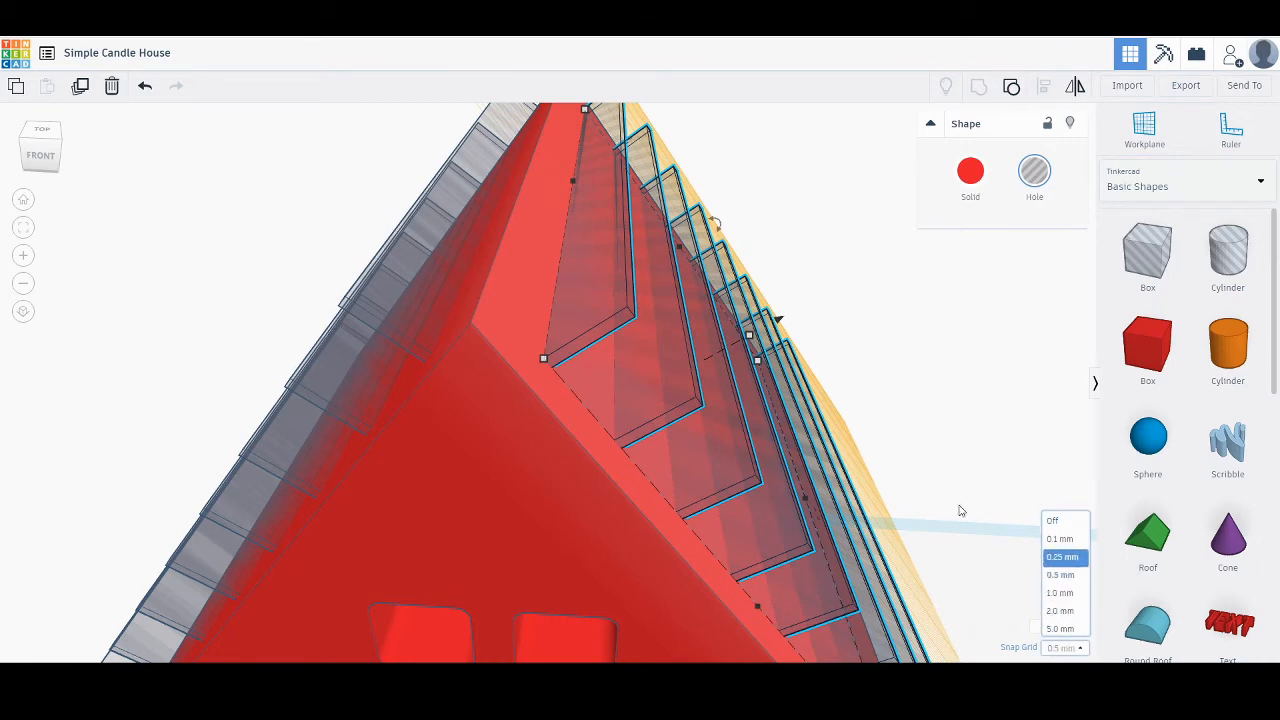
drag(777, 325, 768, 328)
Place the workplane on the original strips' roof slope and sink that strip group 0.5 mm into the roof.
right_drag(347, 413, 397, 328)
click(383, 311)
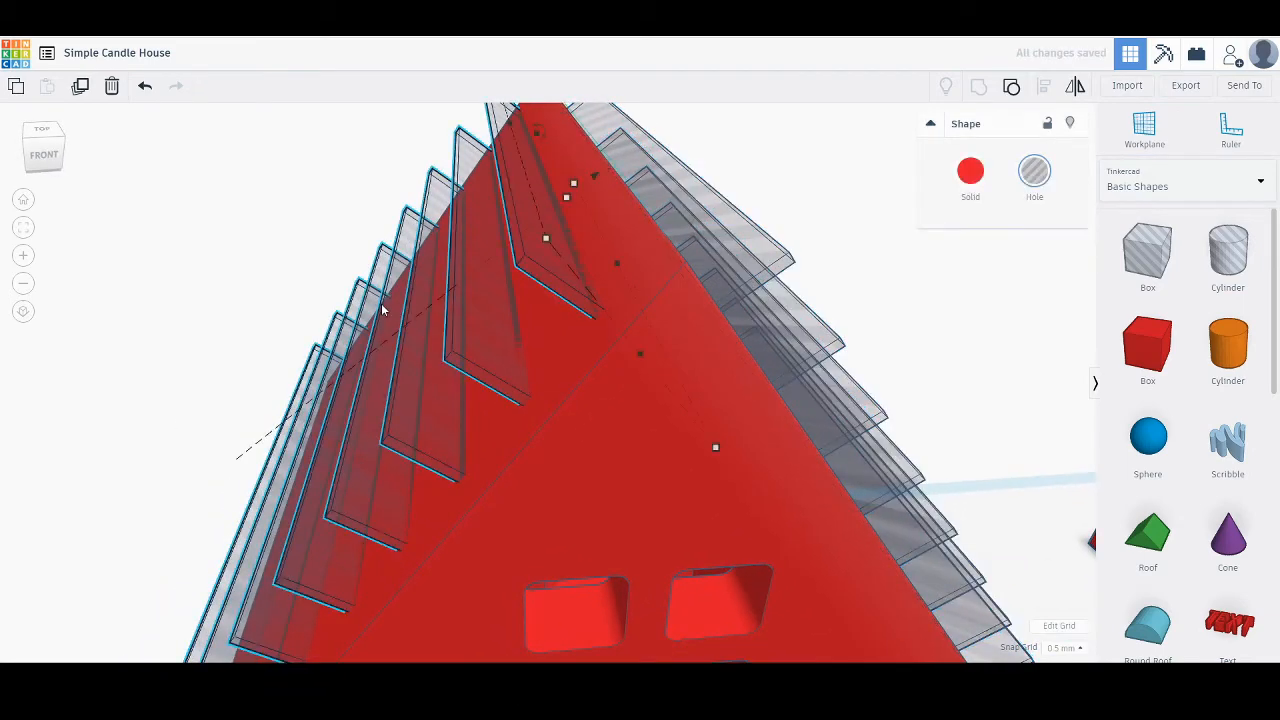
click(1144, 130)
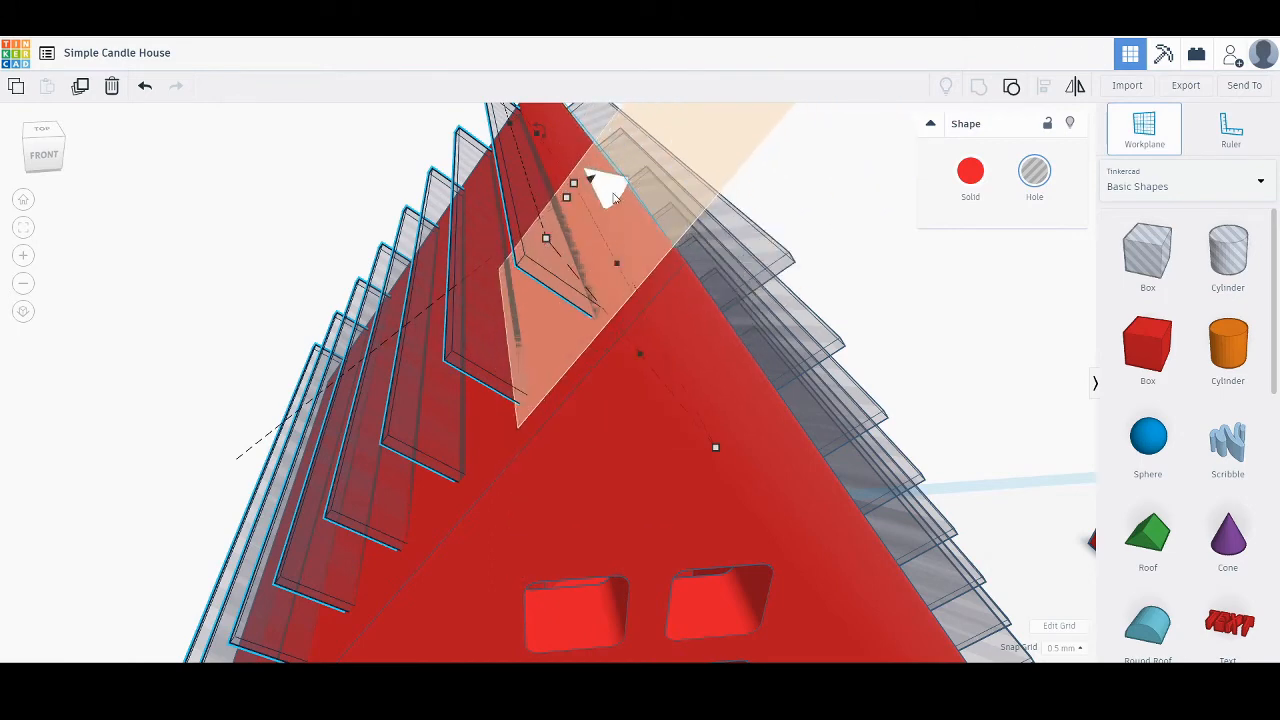
click(643, 256)
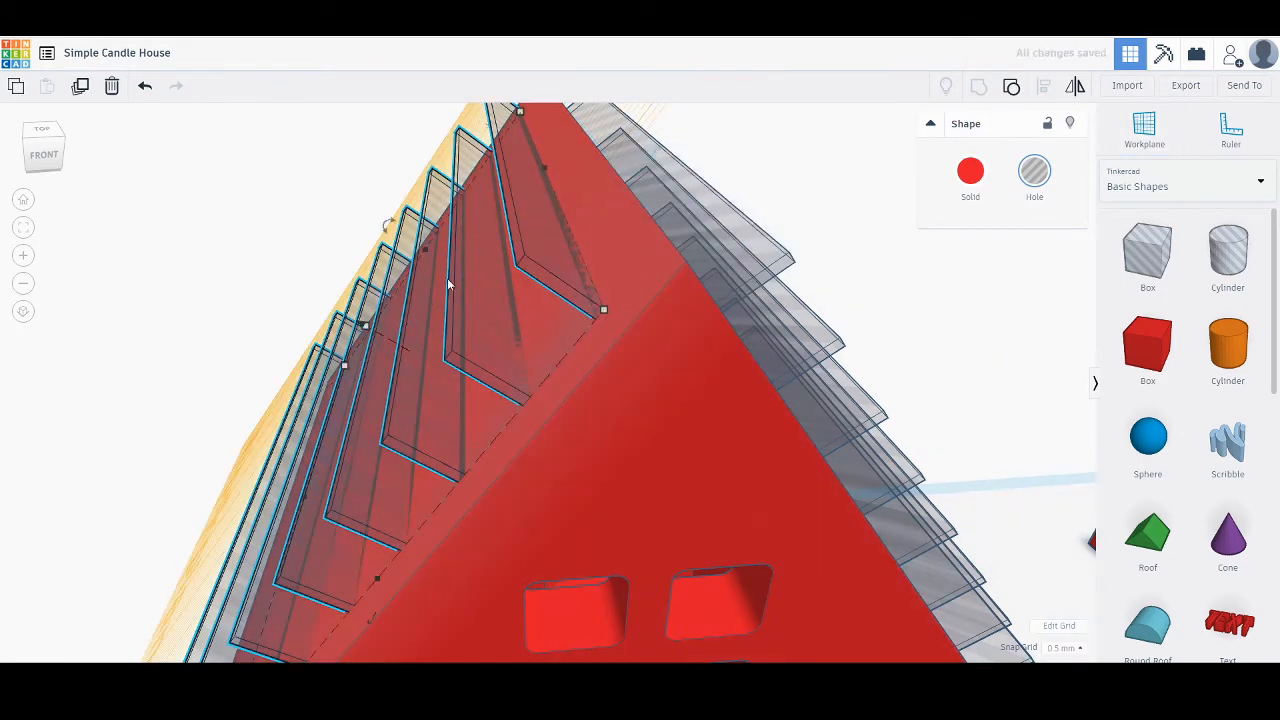
right_drag(443, 327, 440, 314)
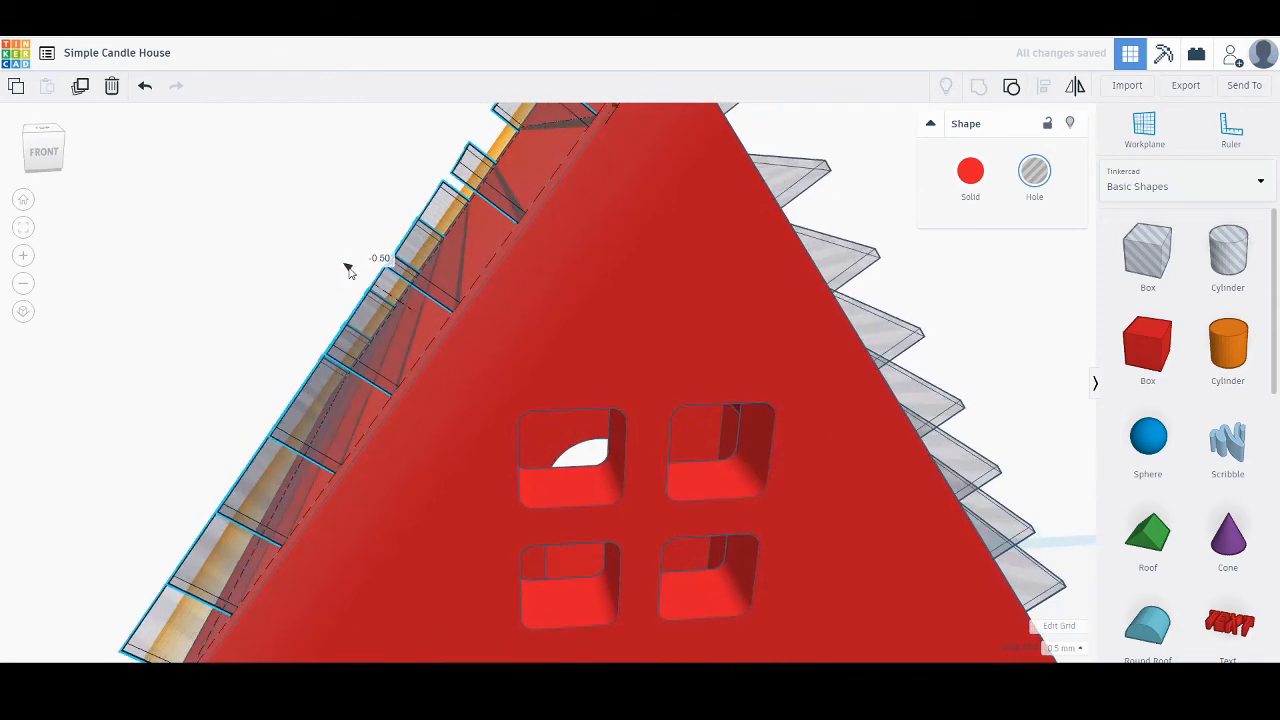
click(311, 280)
Return the workplane to the default ground plane.
right_drag(311, 280, 590, 325)
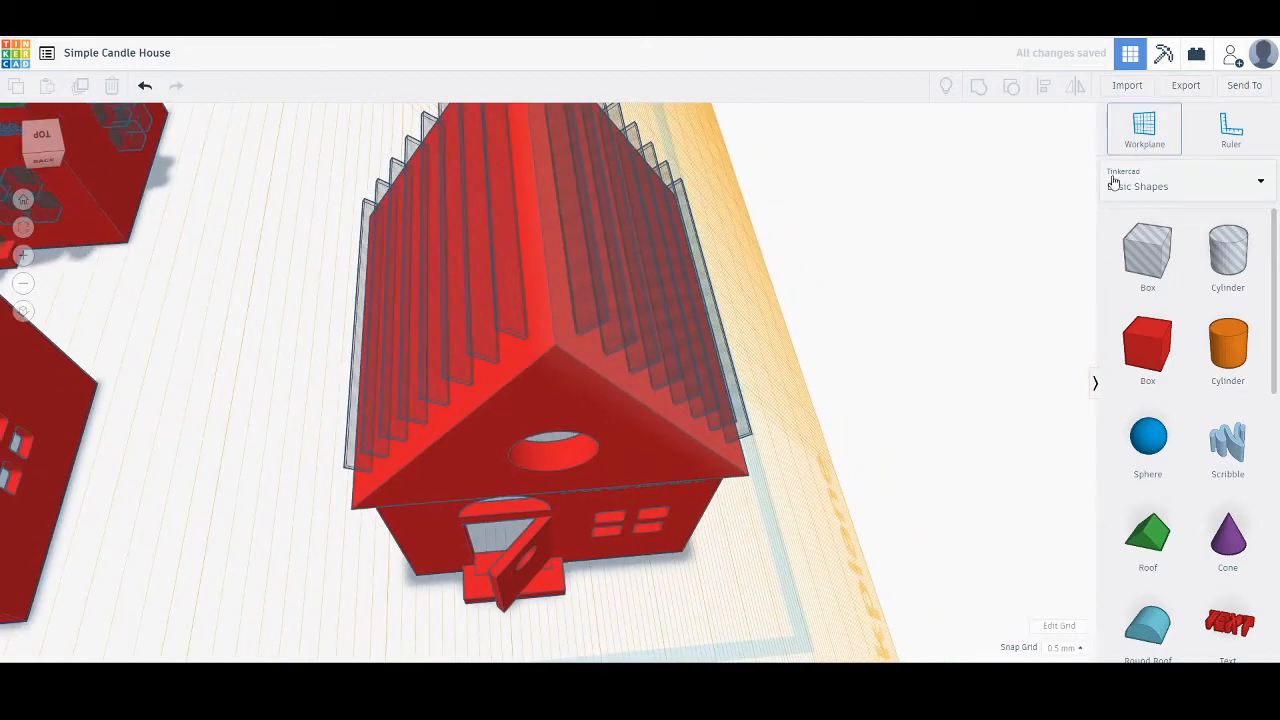
click(1144, 128)
click(877, 321)
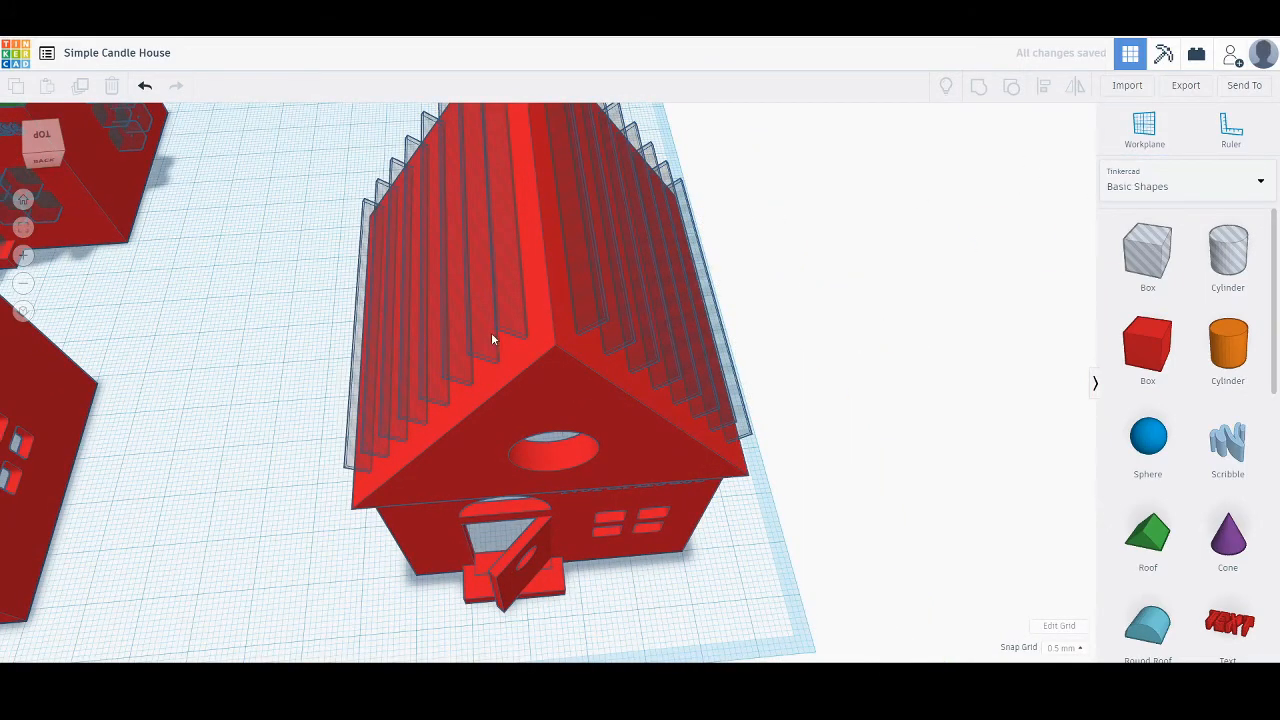
Select the house with both sets of strip holes and group them to cut the tile grooves into the roof.
right_drag(491, 340, 345, 229)
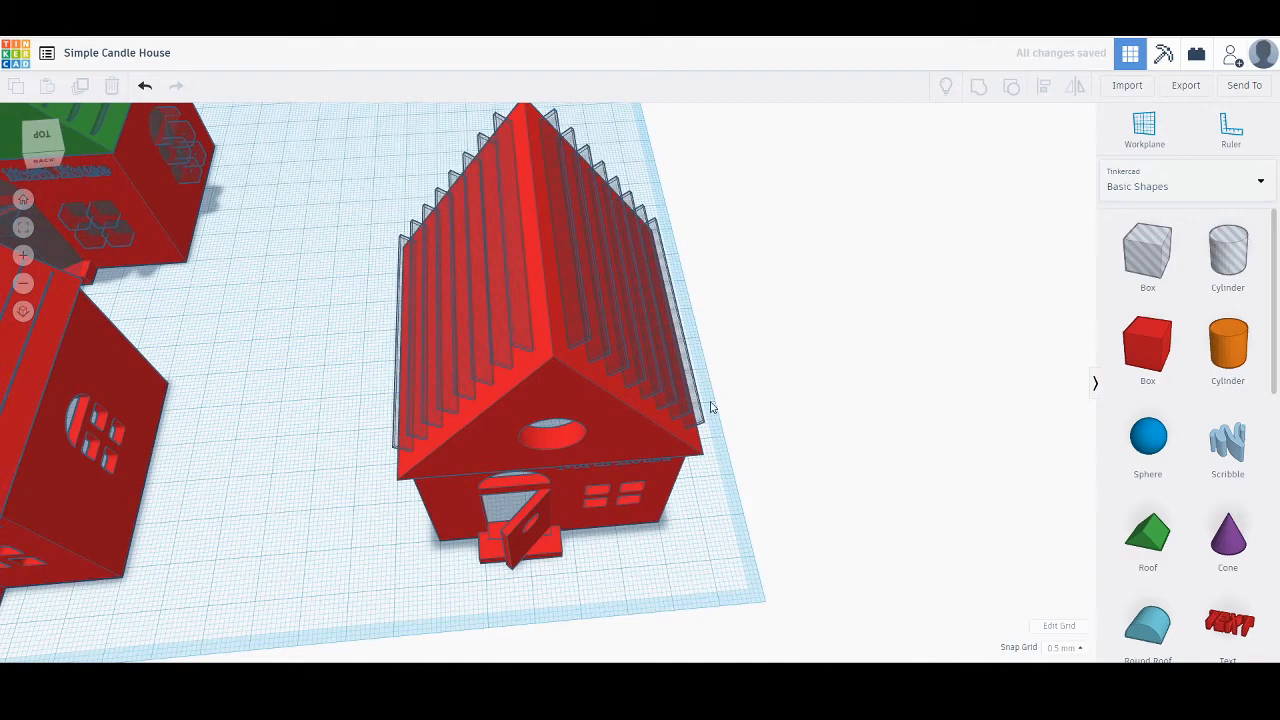
scroll(711, 407, down, 3)
drag(762, 576, 372, 142)
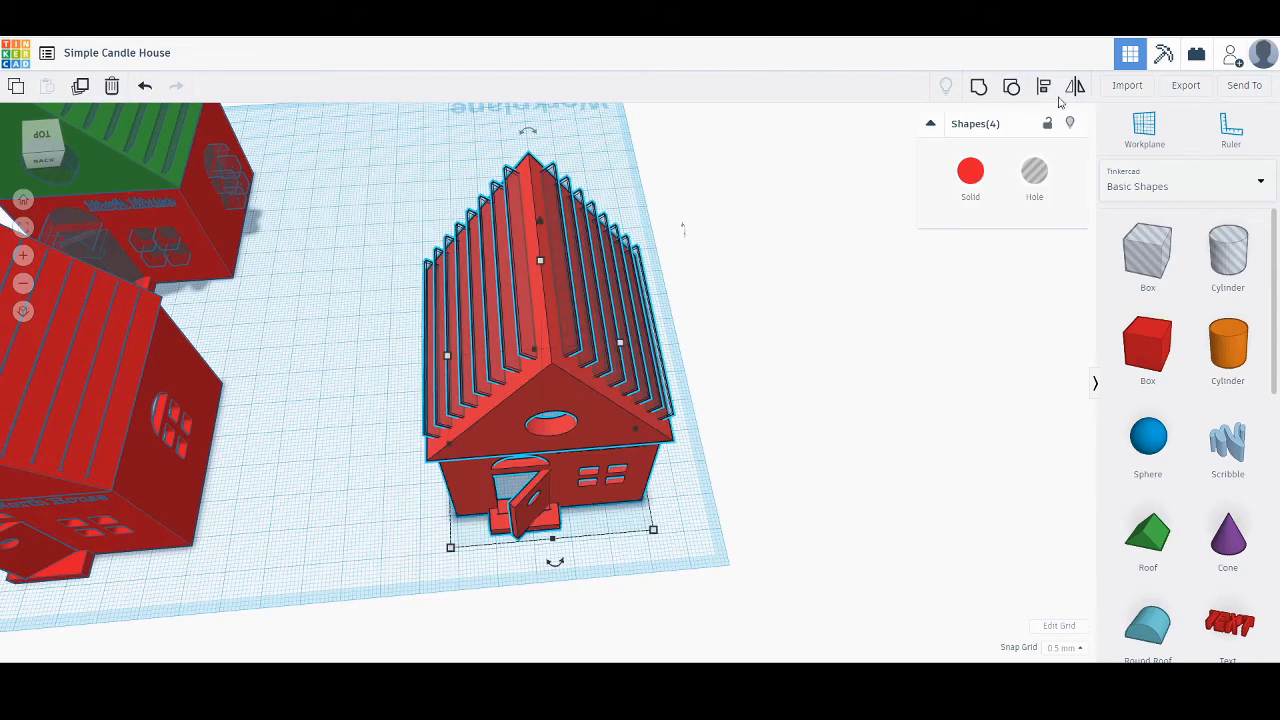
click(979, 88)
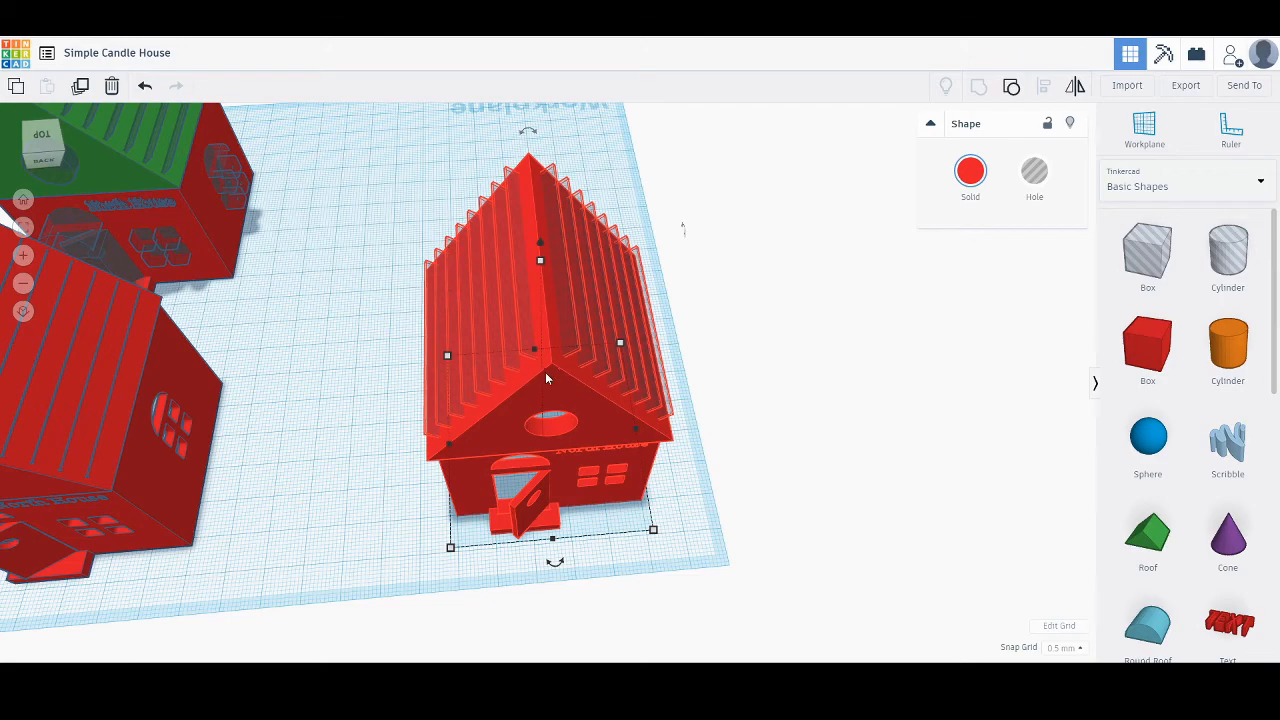
Examine the tile grooves on both roof slopes and the finished house from the side and the door front.
right_drag(763, 400, 789, 352)
scroll(657, 271, up, 2)
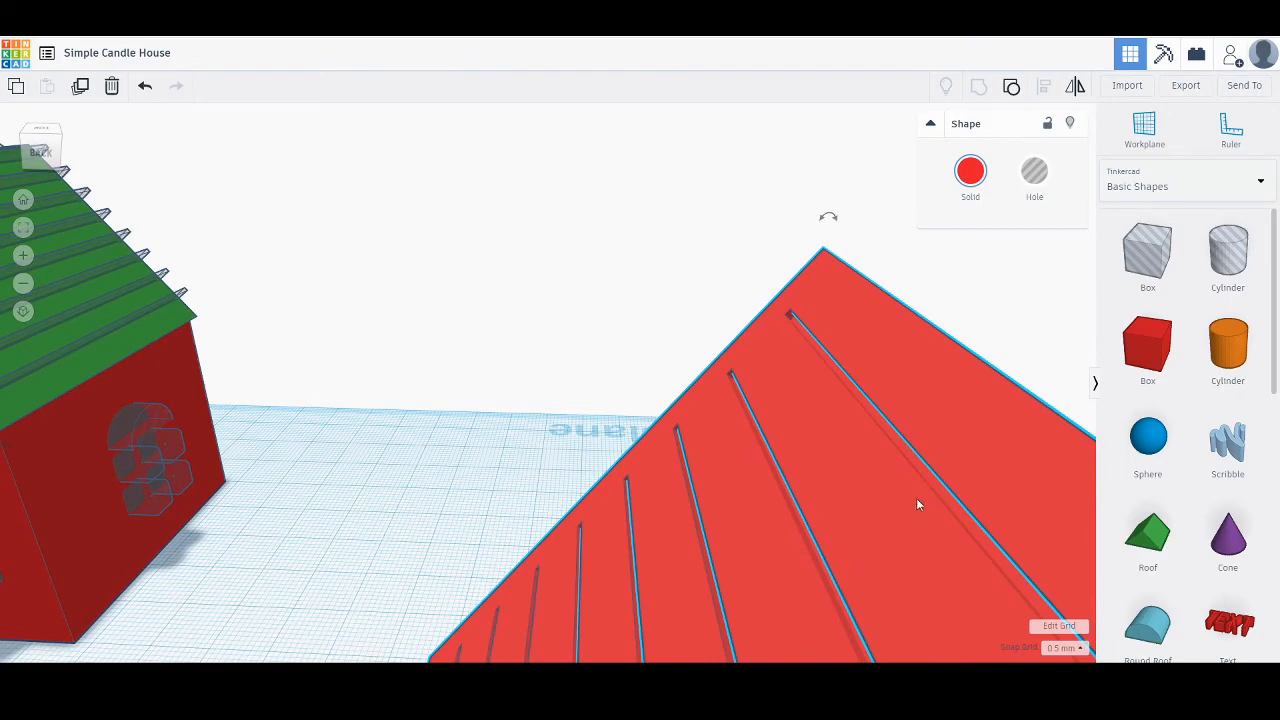
right_drag(917, 504, 397, 515)
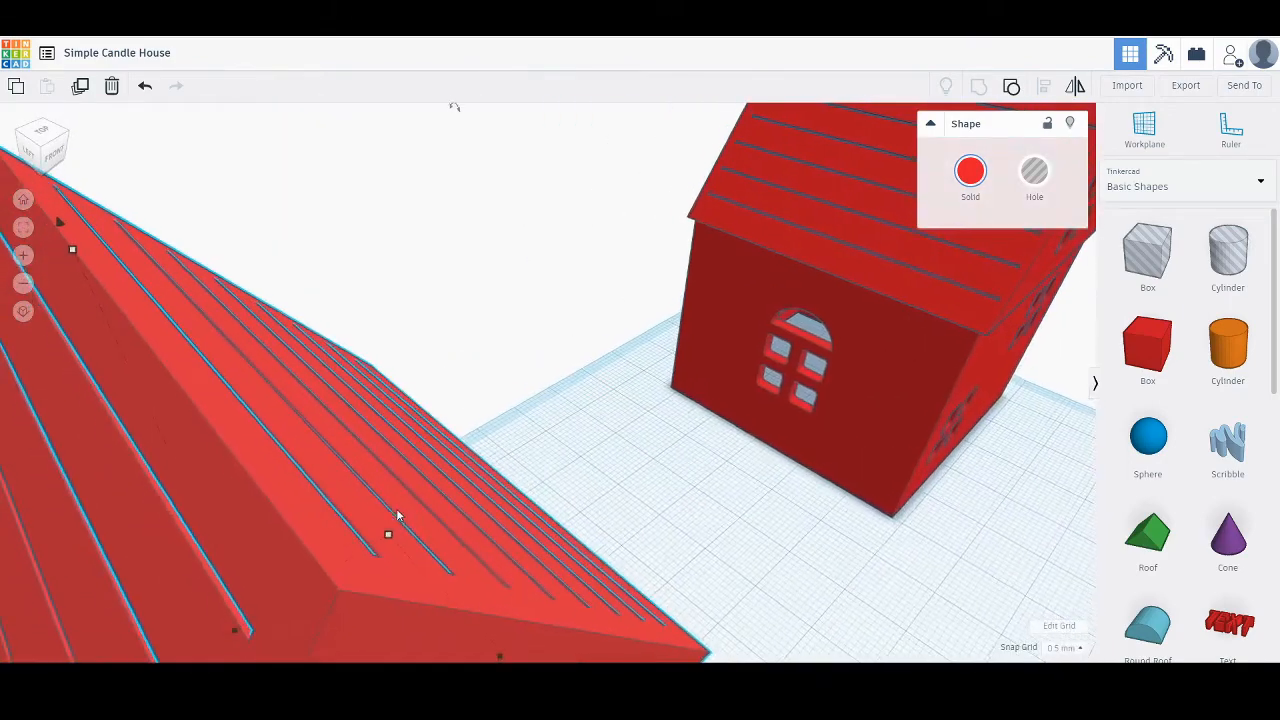
scroll(396, 508, down, 5)
right_drag(640, 556, 520, 514)
scroll(438, 468, down, 2)
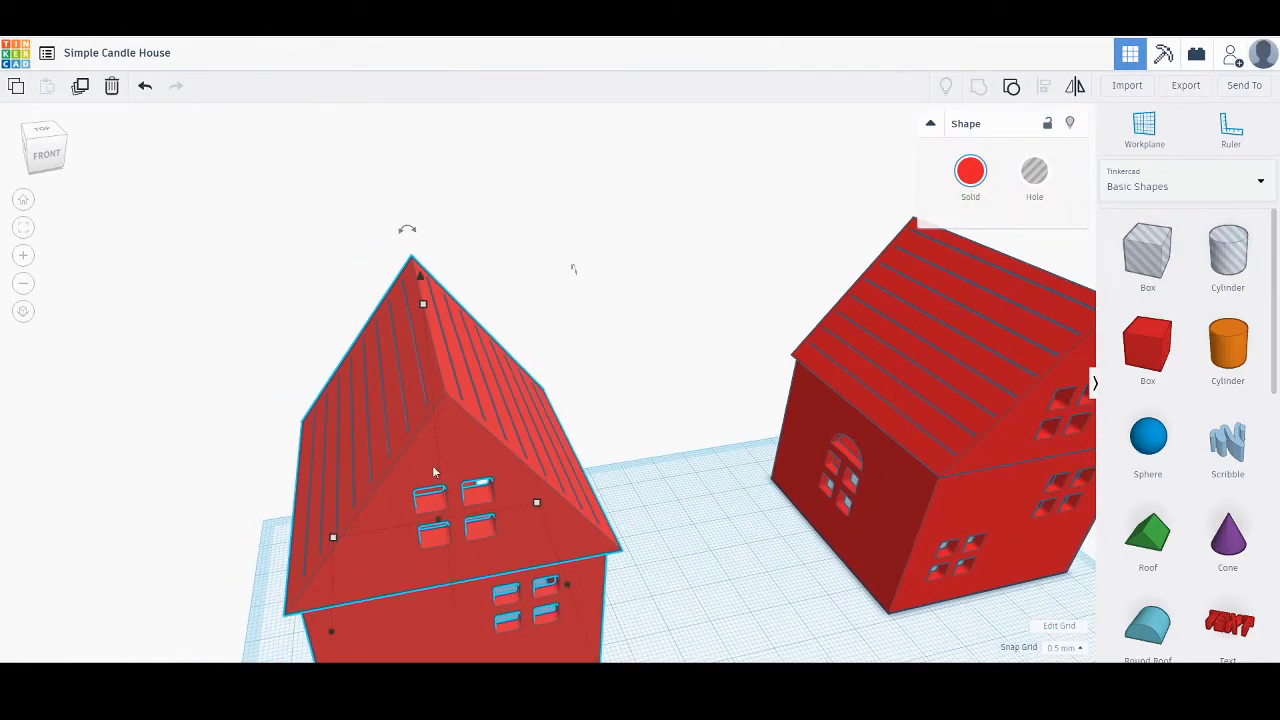
mouse_move(434, 472)
right_down()
mouse_move(470, 430)
mouse_move(448, 392)
mouse_move(516, 412)
mouse_move(745, 425)
mouse_move(420, 467)
right_up()
middle_drag(496, 427, 597, 400)
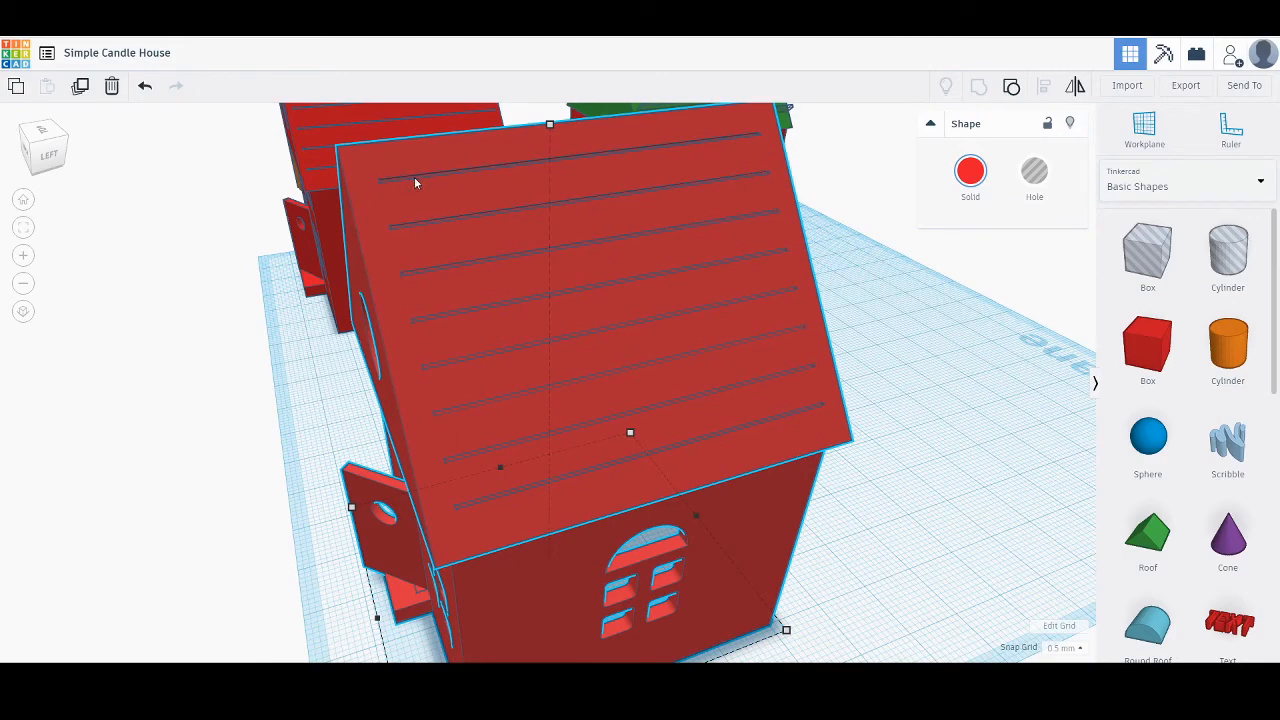
right_drag(594, 342, 562, 386)
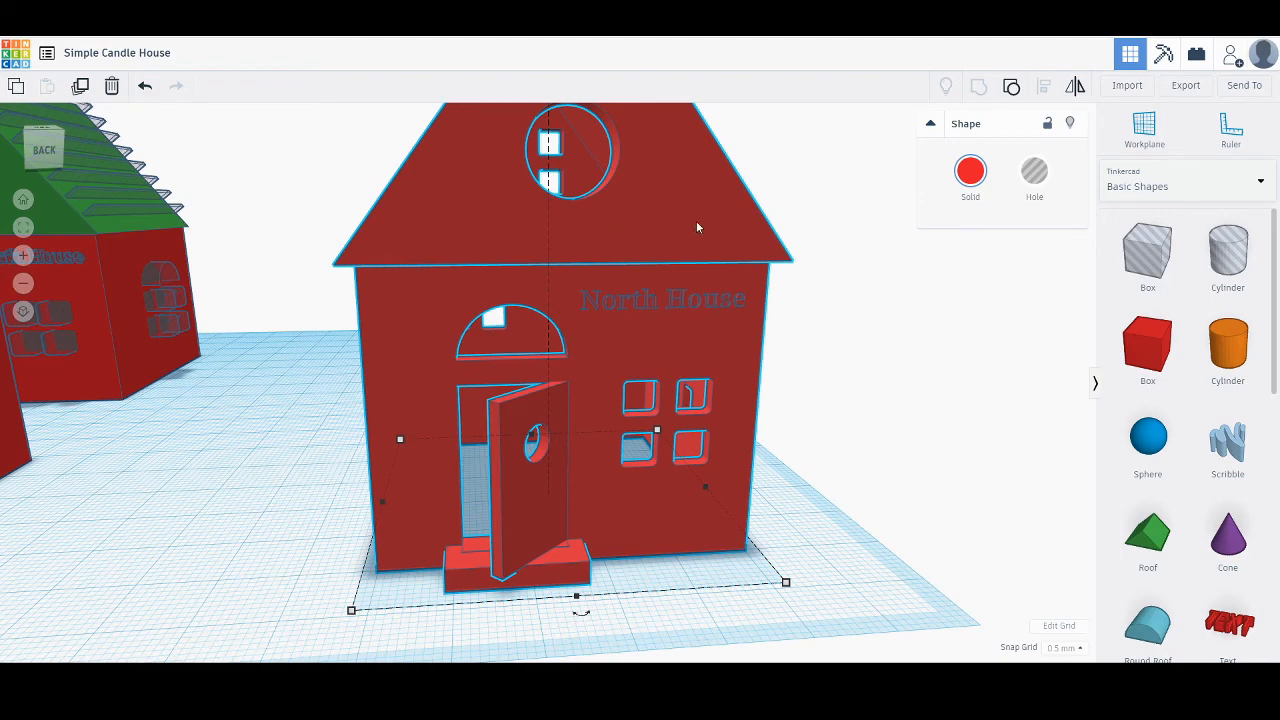
right_drag(698, 228, 277, 263)
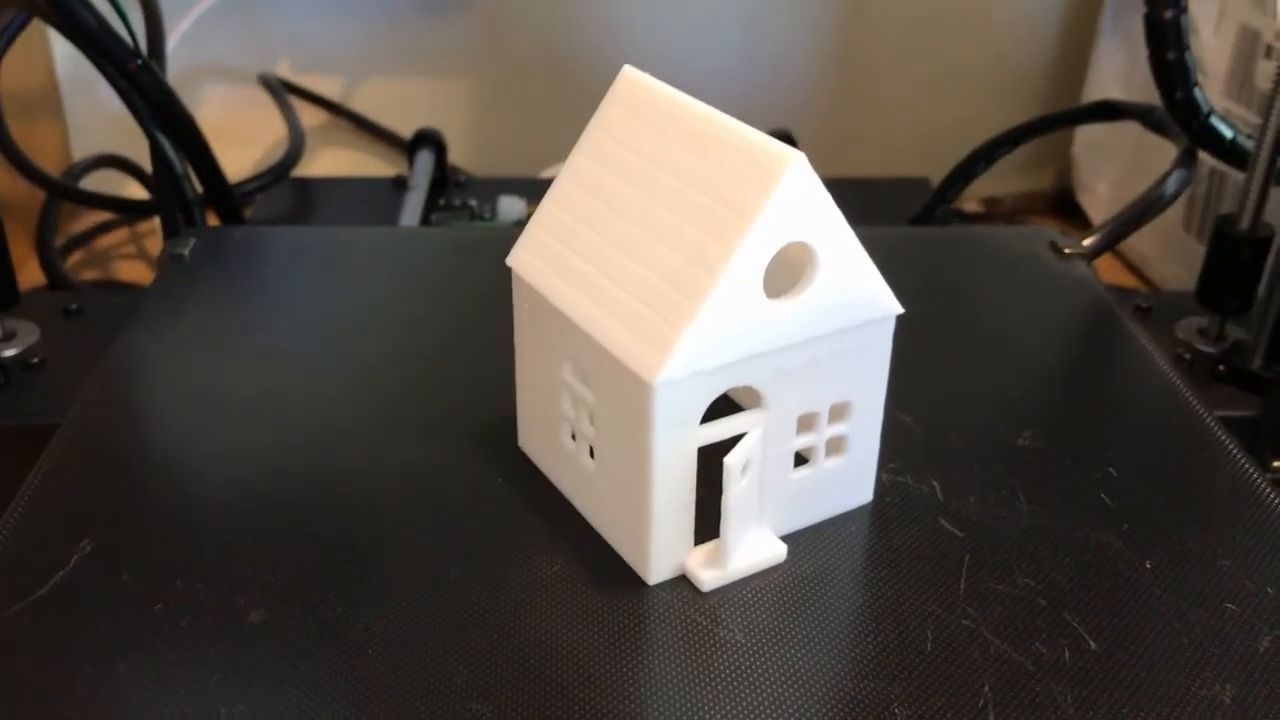